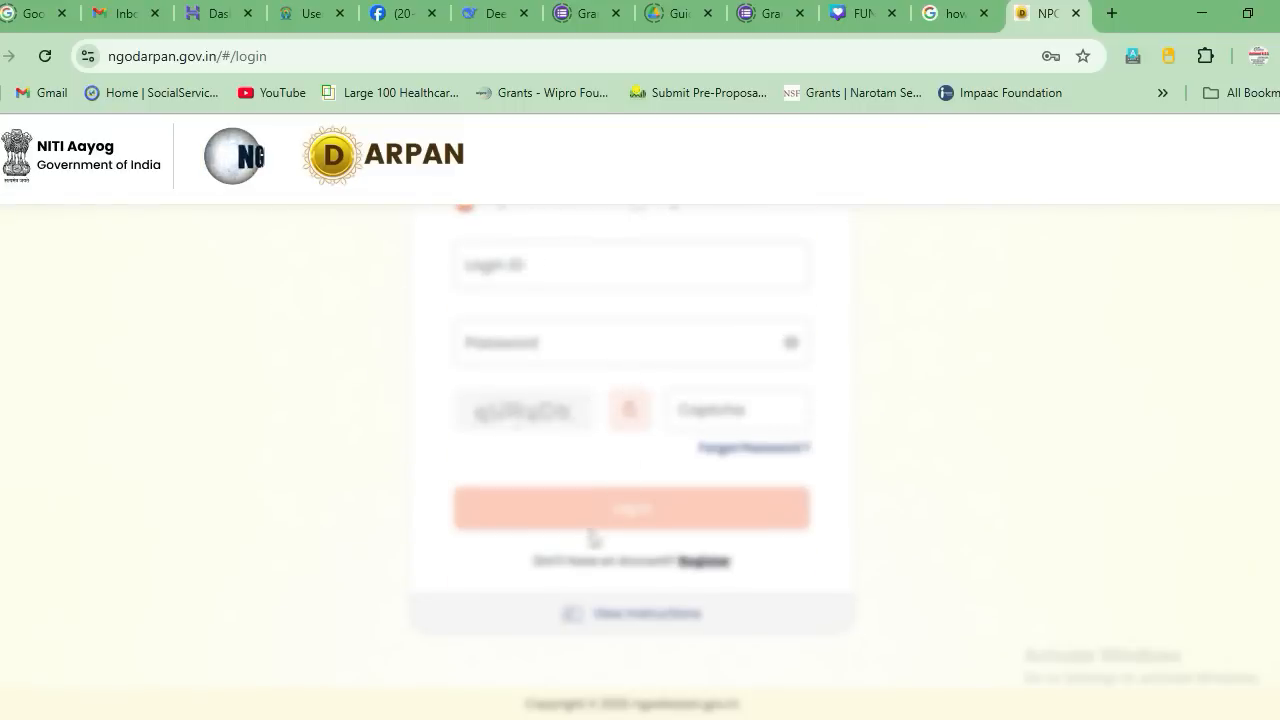
# Open the account registration form and look over its member information fields
pyautogui.click(705, 562)
pyautogui.scroll(-2, 620, 334)
pyautogui.scroll(2, 429, 306)
pyautogui.scroll(-3, 180, 360)
pyautogui.scroll(2, 546, 357)
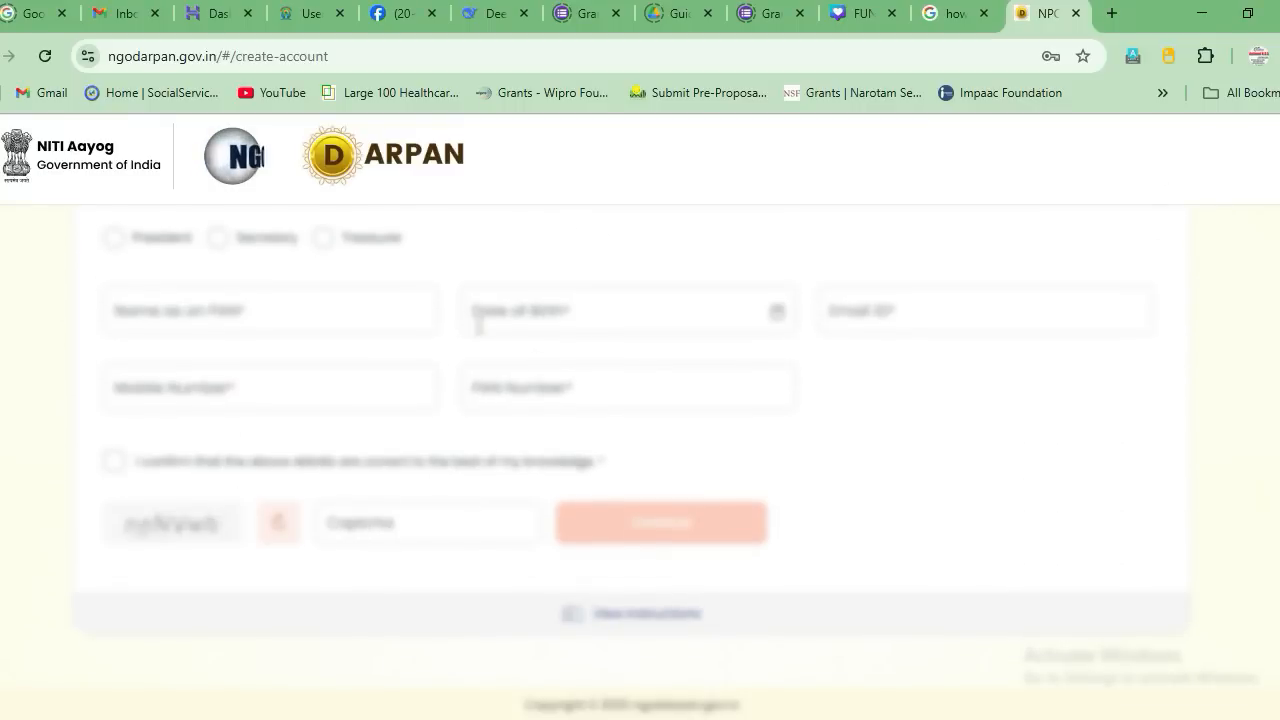
# Enter ROSHNI FOUNDATION SOCIAL WELFARE TRUST as the organization name
pyautogui.click(261, 380)
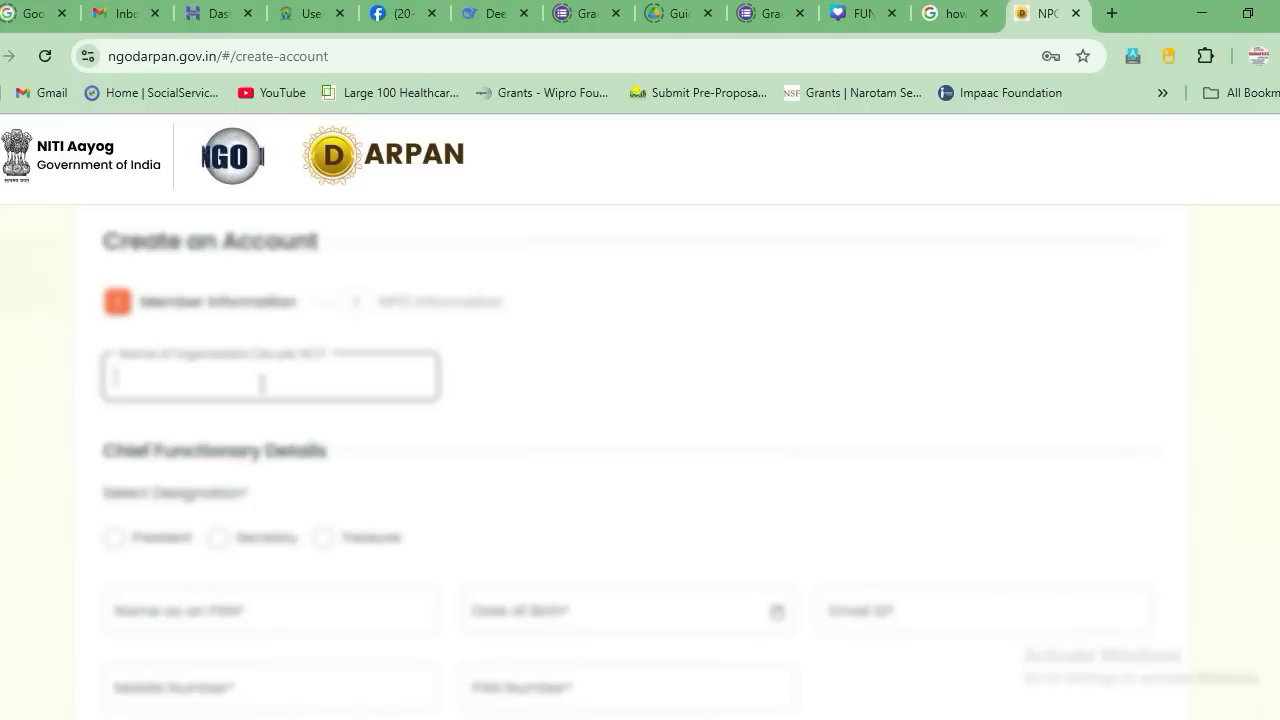
pyautogui.write('ROSHANI')
pyautogui.press('BackSpace')
pyautogui.press('BackSpace')
pyautogui.press('BackSpace')
pyautogui.write('NI ')
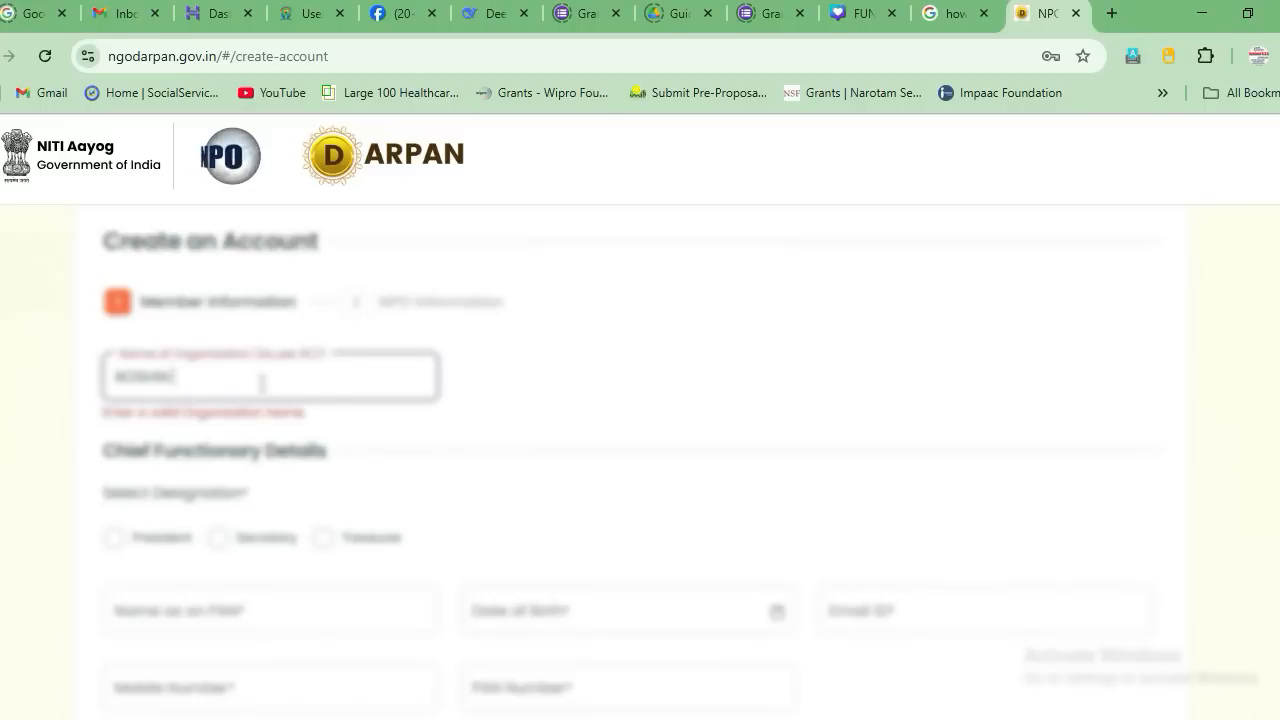
pyautogui.write('FOUNDATION SOCIAL WELFARE')
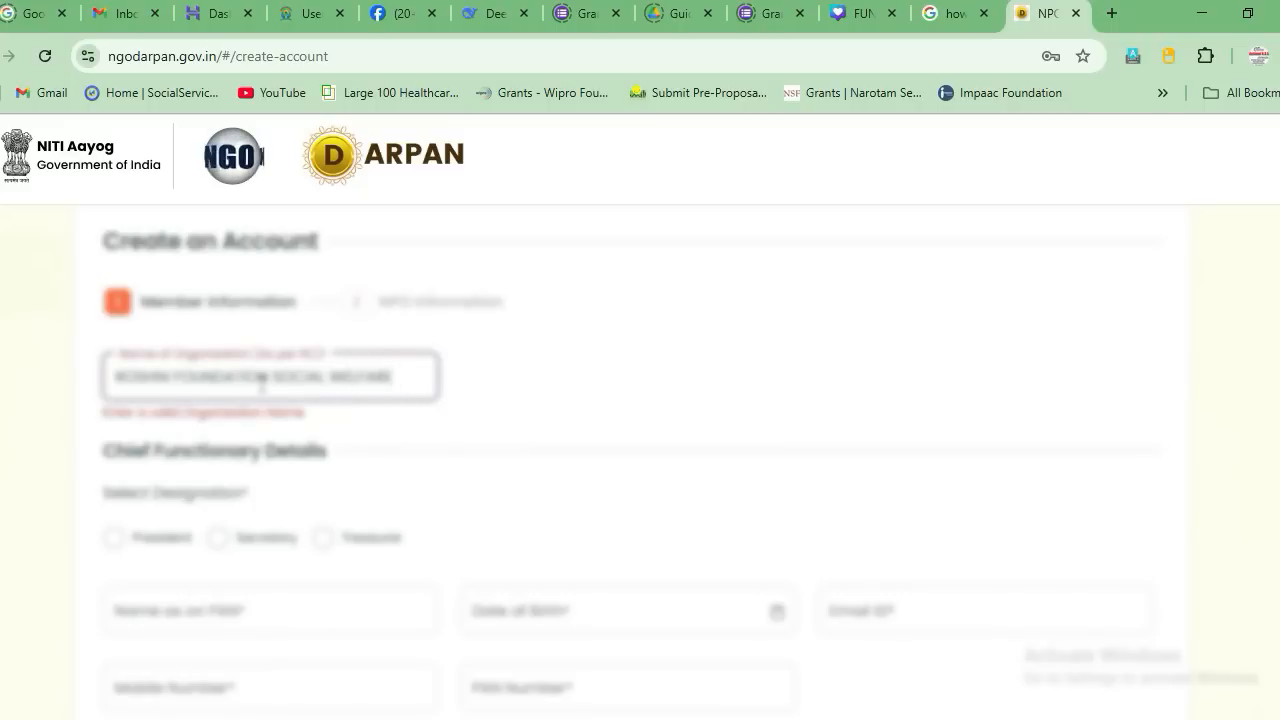
pyautogui.write(' TRUST')
pyautogui.click(500, 419)
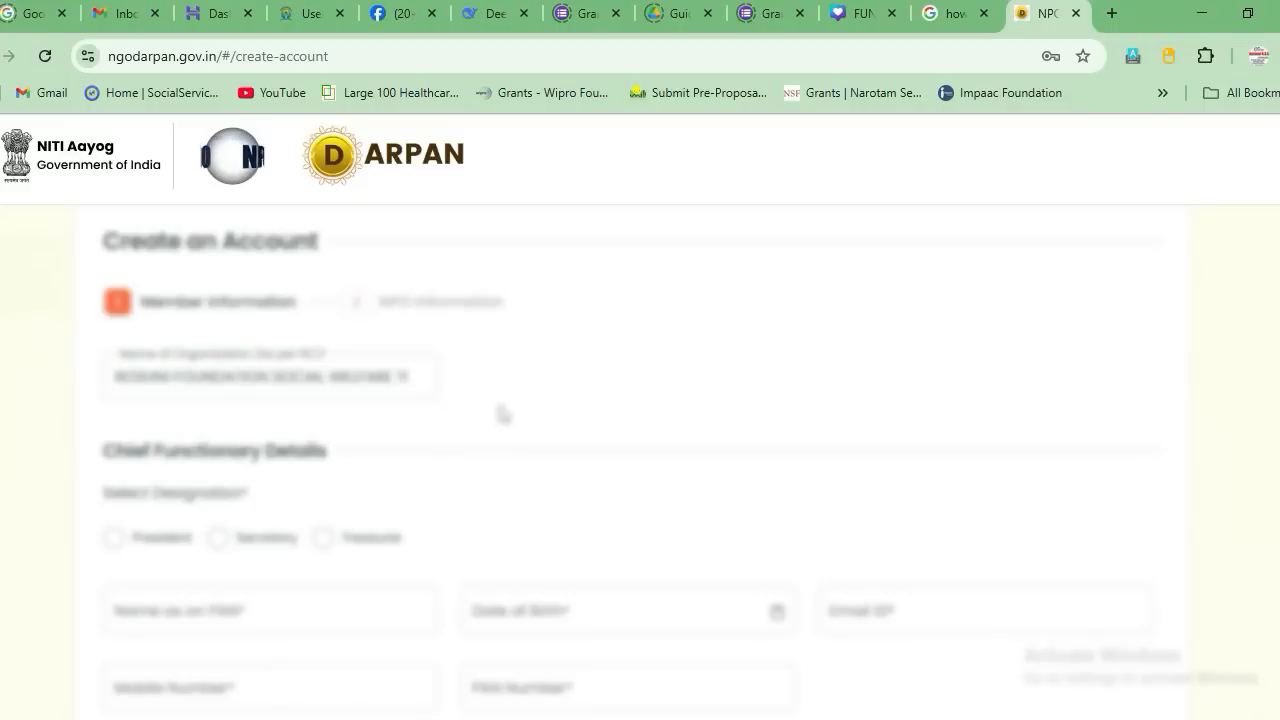
# Set the chief functionary's designation to President and enter that person's name as on PAN
pyautogui.scroll(-2, 145, 378)
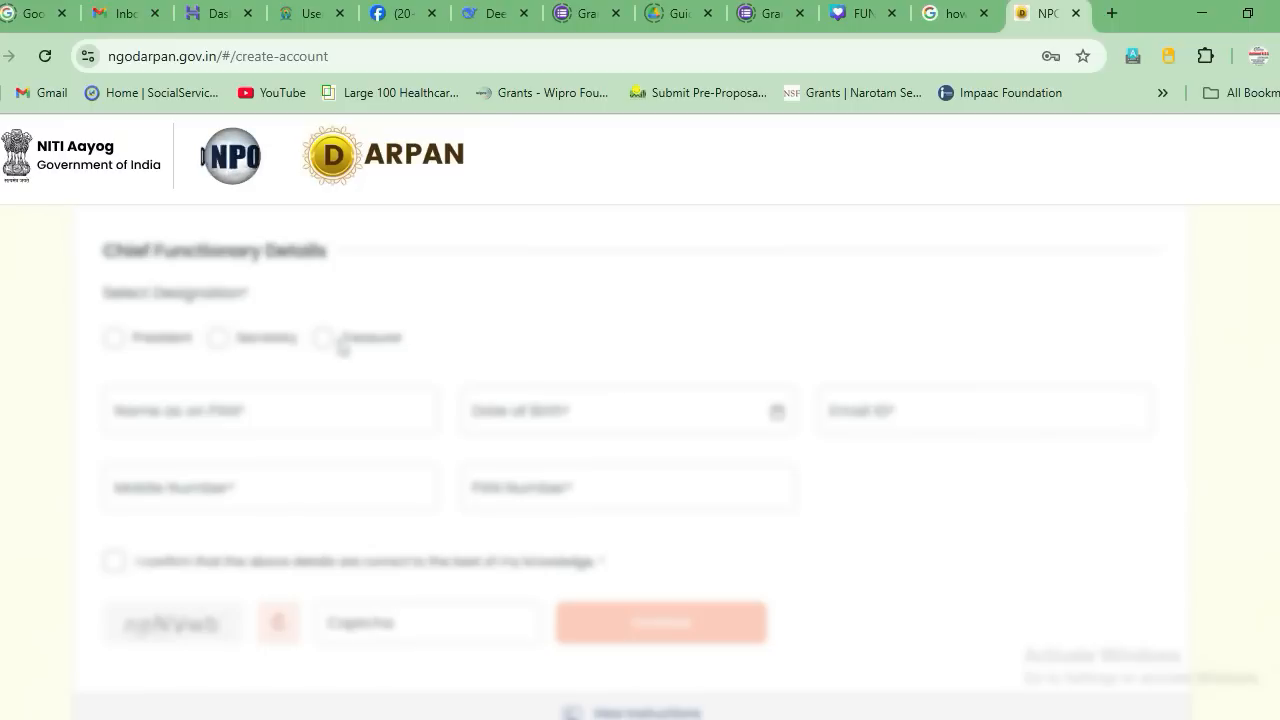
pyautogui.click(113, 337)
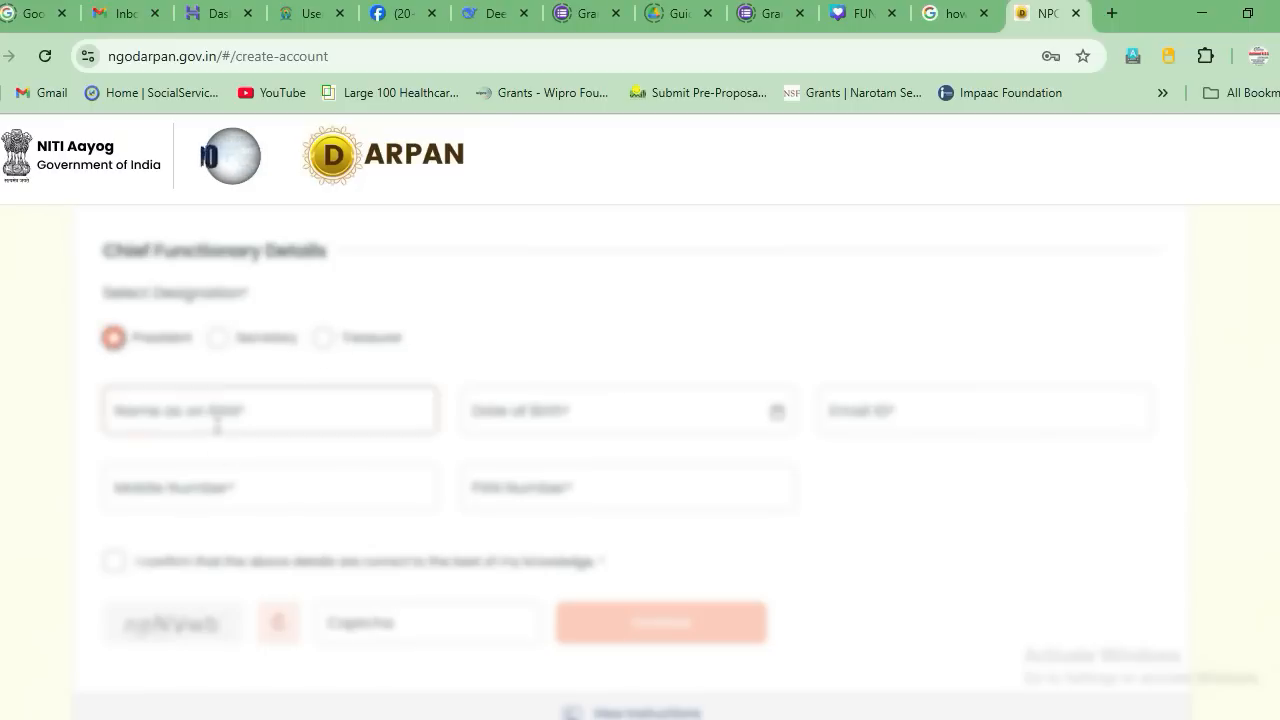
pyautogui.click(214, 420)
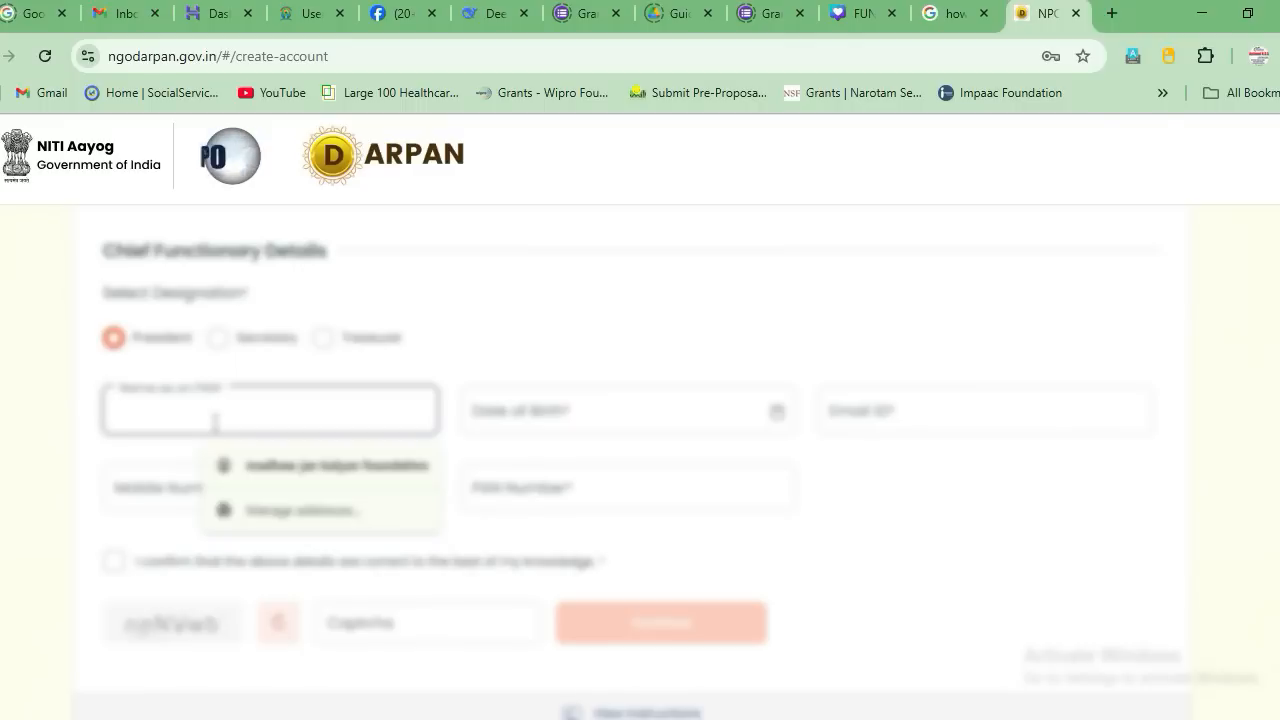
pyautogui.write('Rahul')
# Choose the chief functionary's date of birth by year, month and day
pyautogui.click(520, 405)
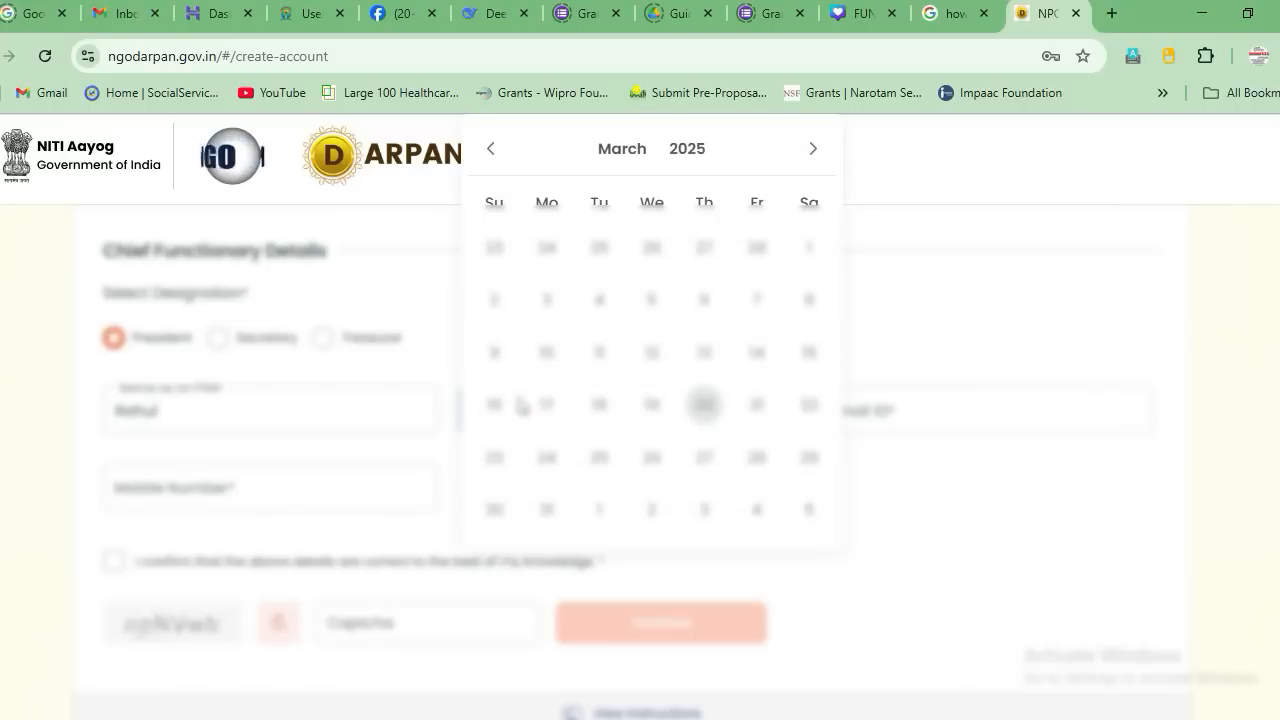
pyautogui.click(688, 149)
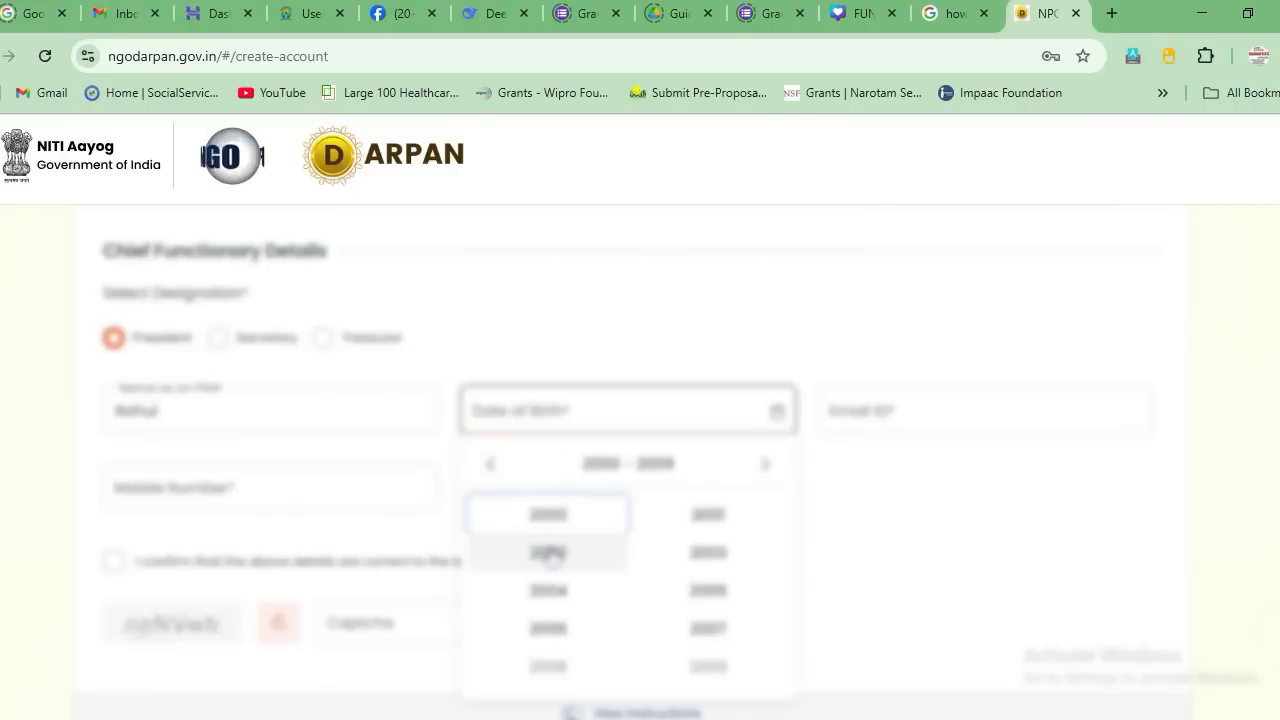
pyautogui.click(549, 556)
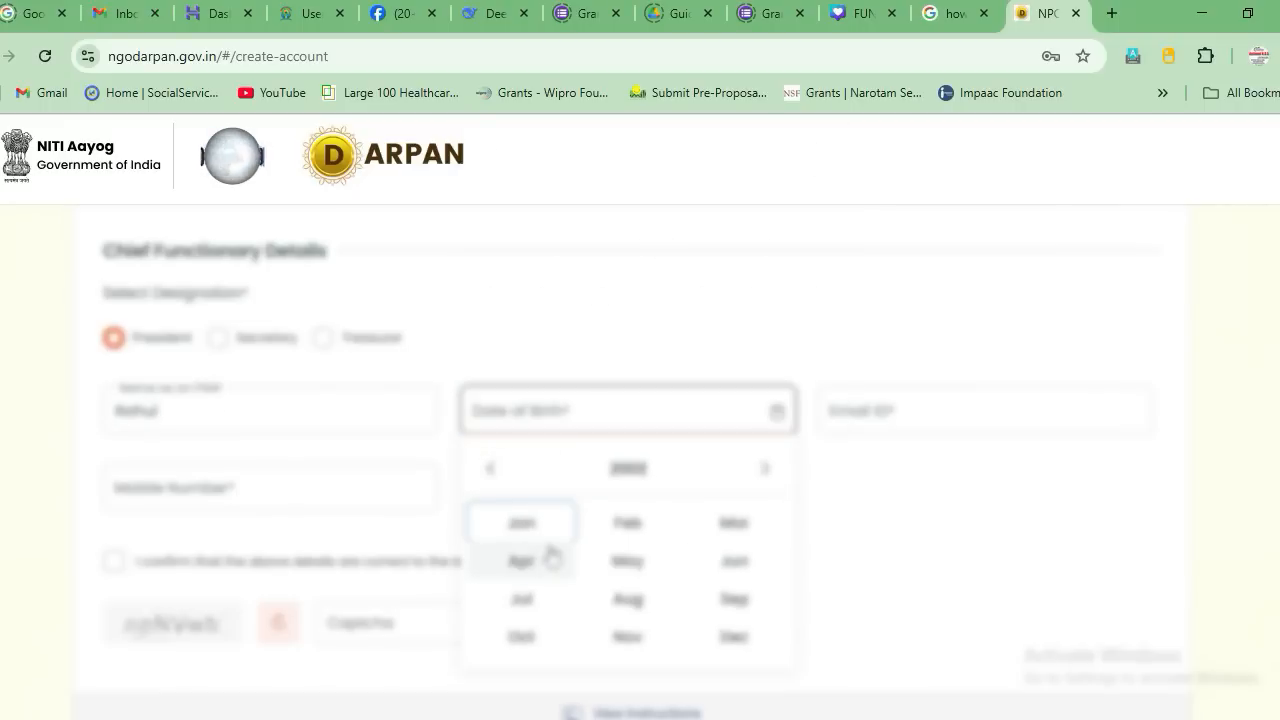
pyautogui.click(745, 646)
pyautogui.click(549, 250)
# Enter the chief functionary's email address in the Email ID field
pyautogui.click(897, 410)
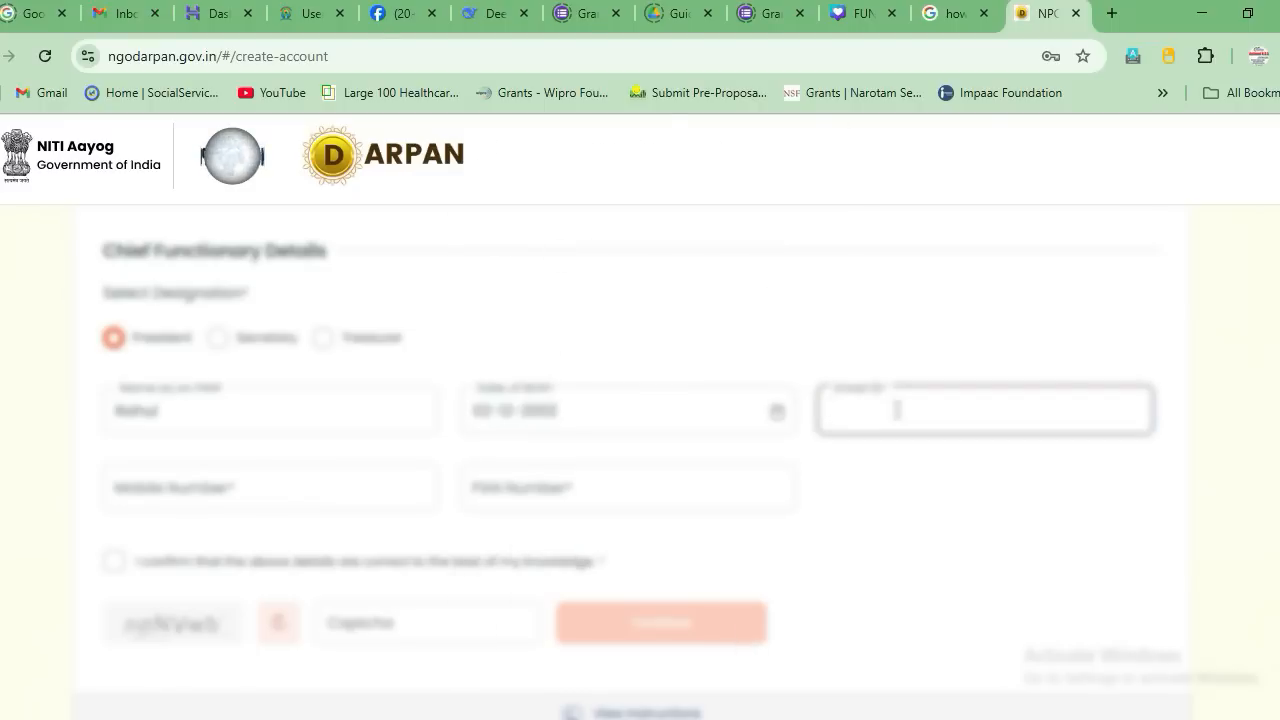
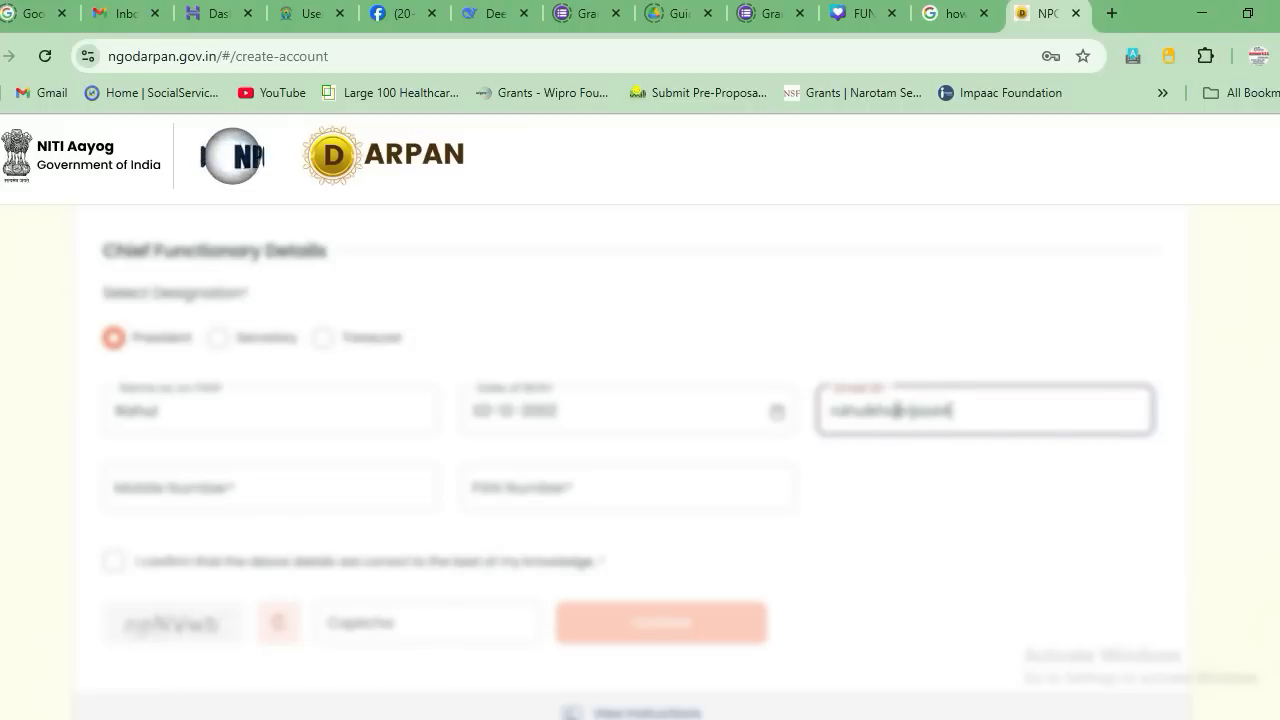
# Enter the chief functionary's mobile number
pyautogui.click(242, 487)
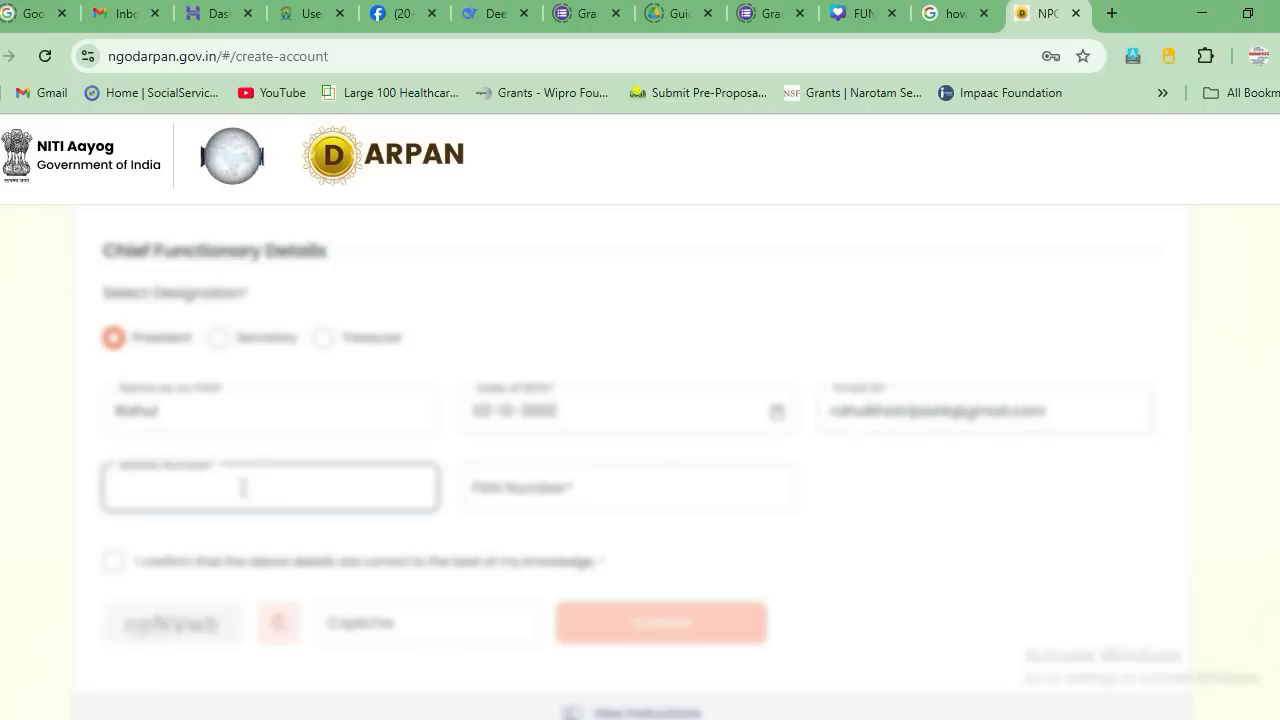
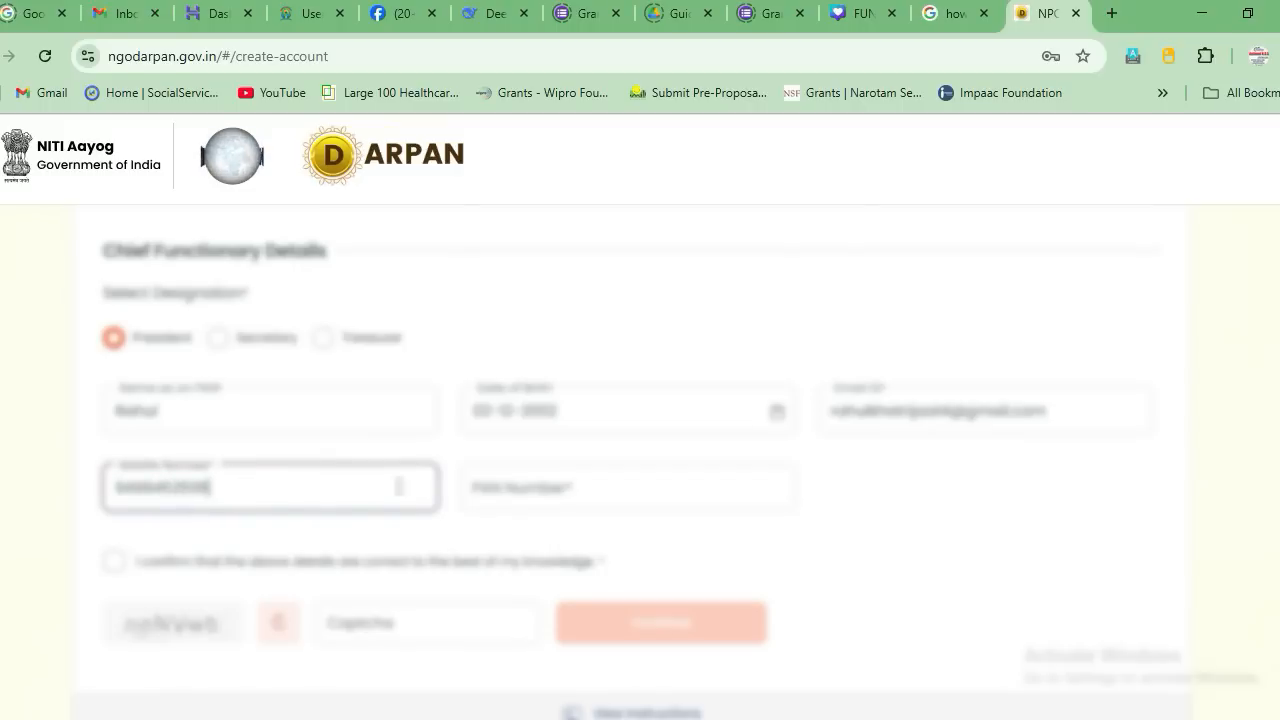
# Enter the chief functionary's PAN number and confirm that the details given are correct
pyautogui.click(549, 484)
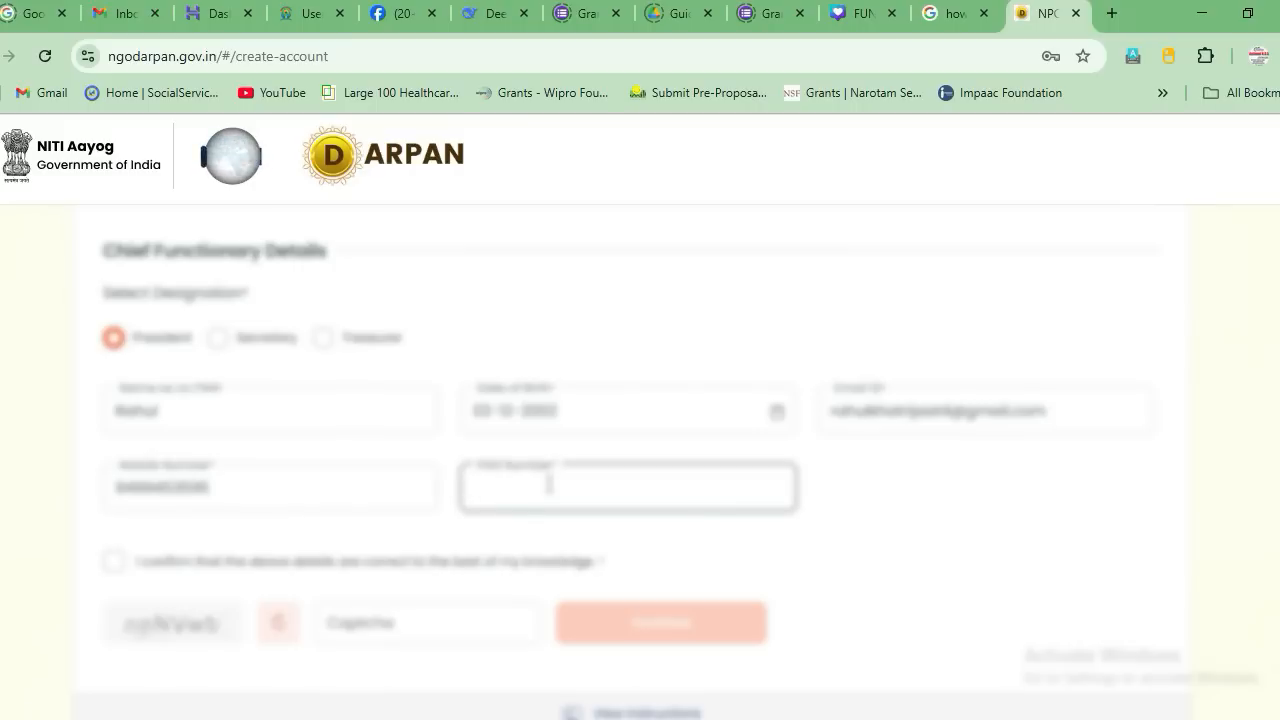
pyautogui.write('HS')
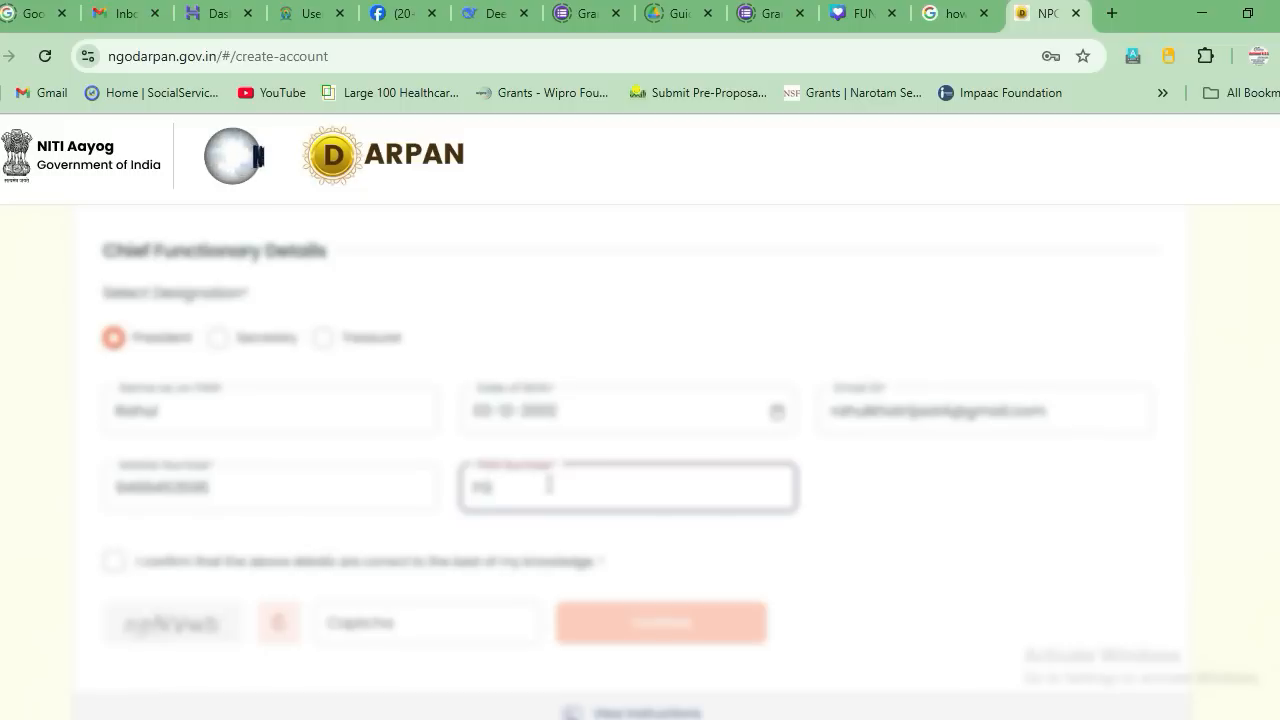
pyautogui.write('????????')
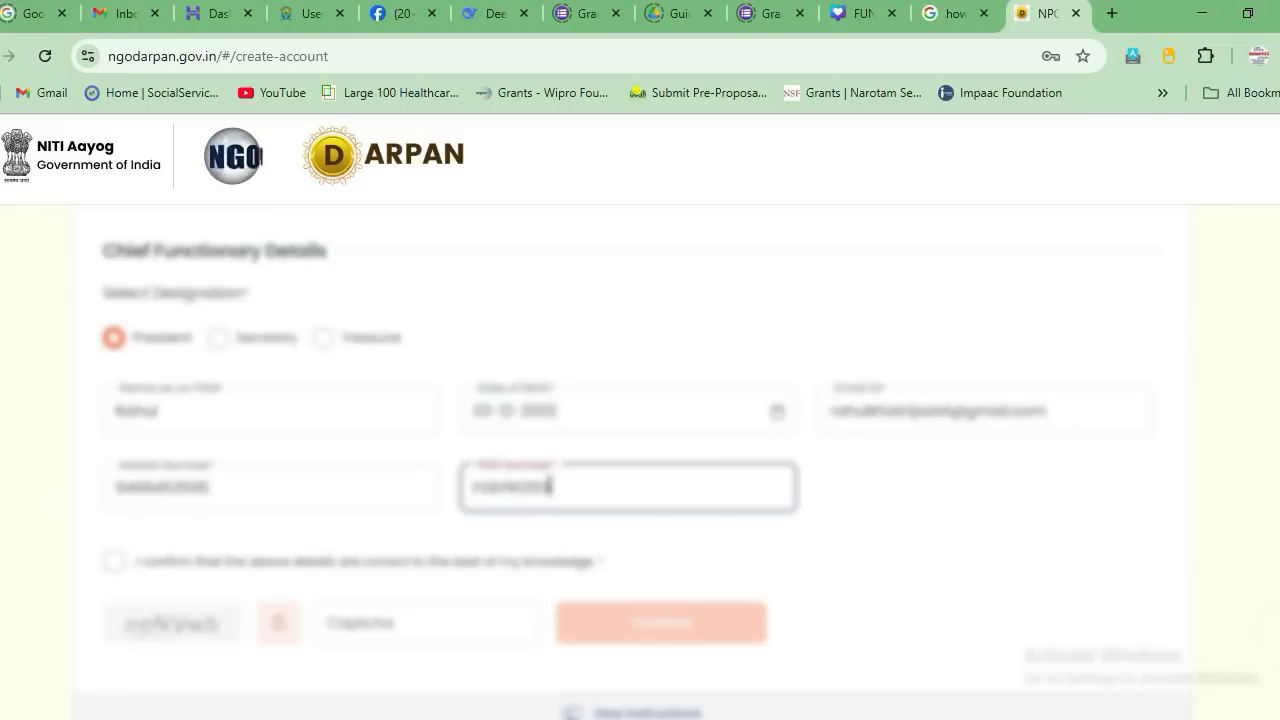
pyautogui.scroll(-1, 548, 484)
pyautogui.click(113, 461)
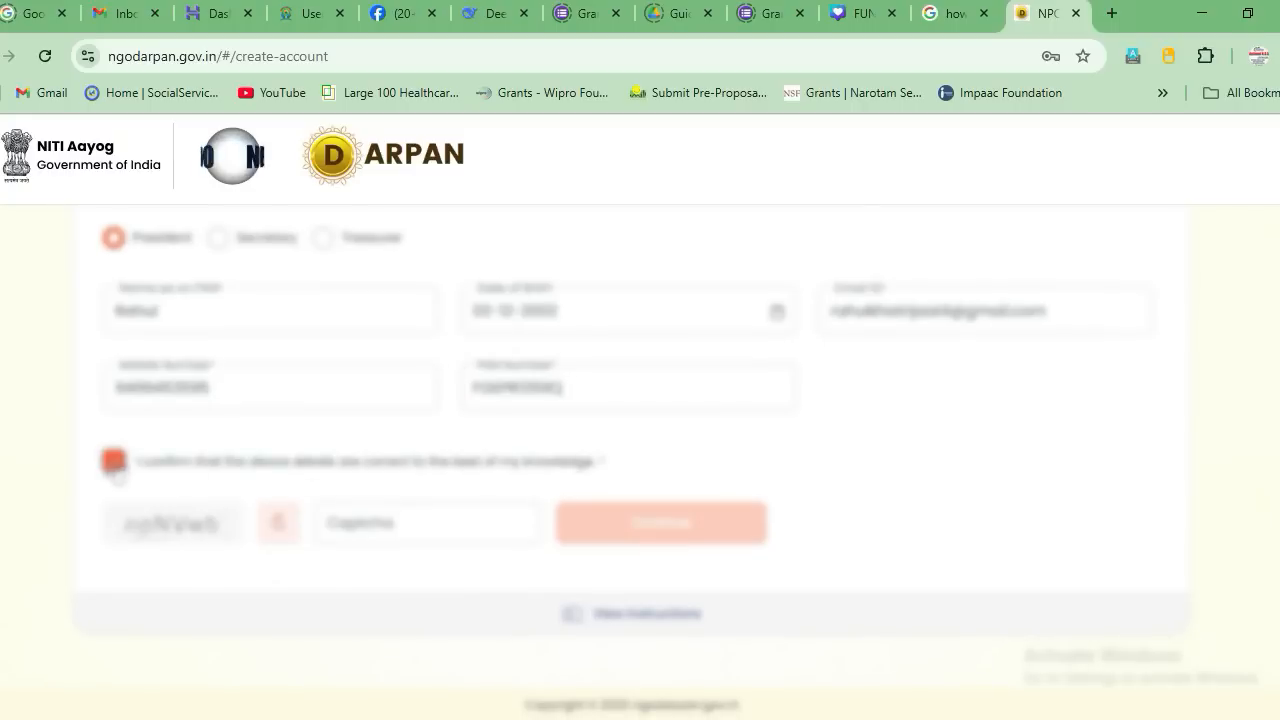
# Check the organization name through to its end in the member information
pyautogui.scroll(1, 226, 286)
pyautogui.scroll(-1, 226, 286)
pyautogui.scroll(3, 443, 414)
pyautogui.click(230, 443)
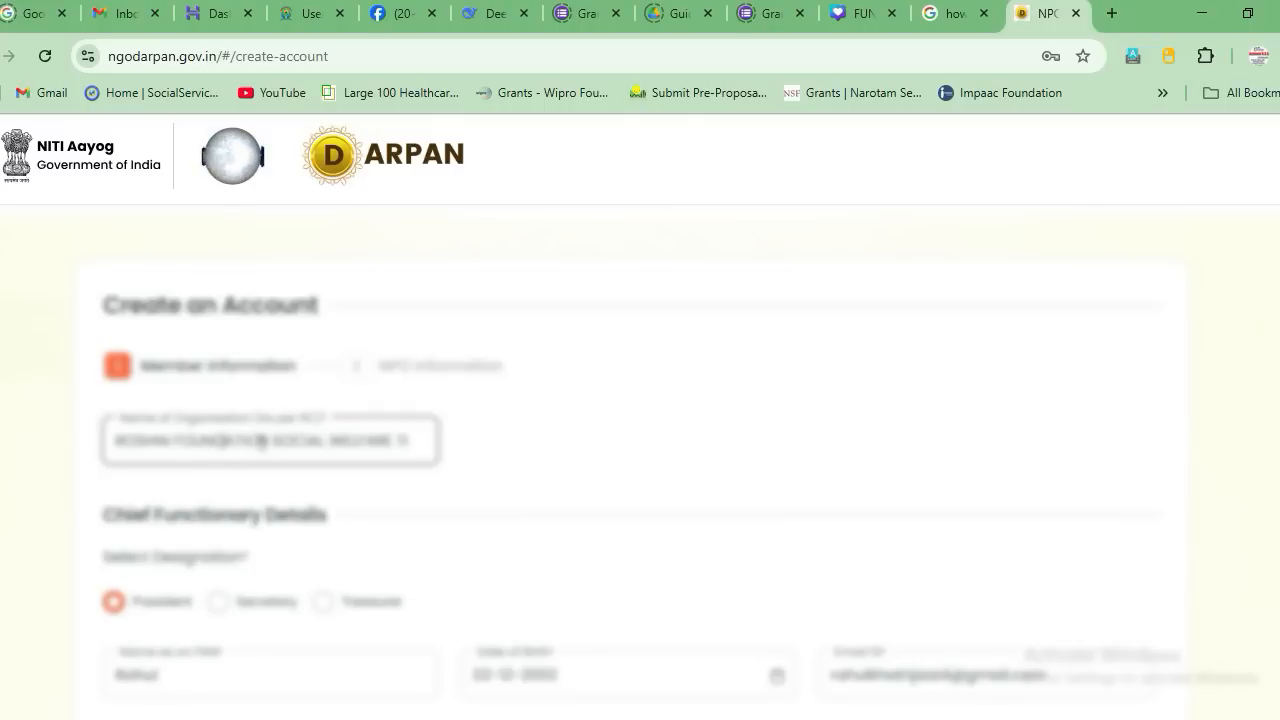
pyautogui.write('RUST')
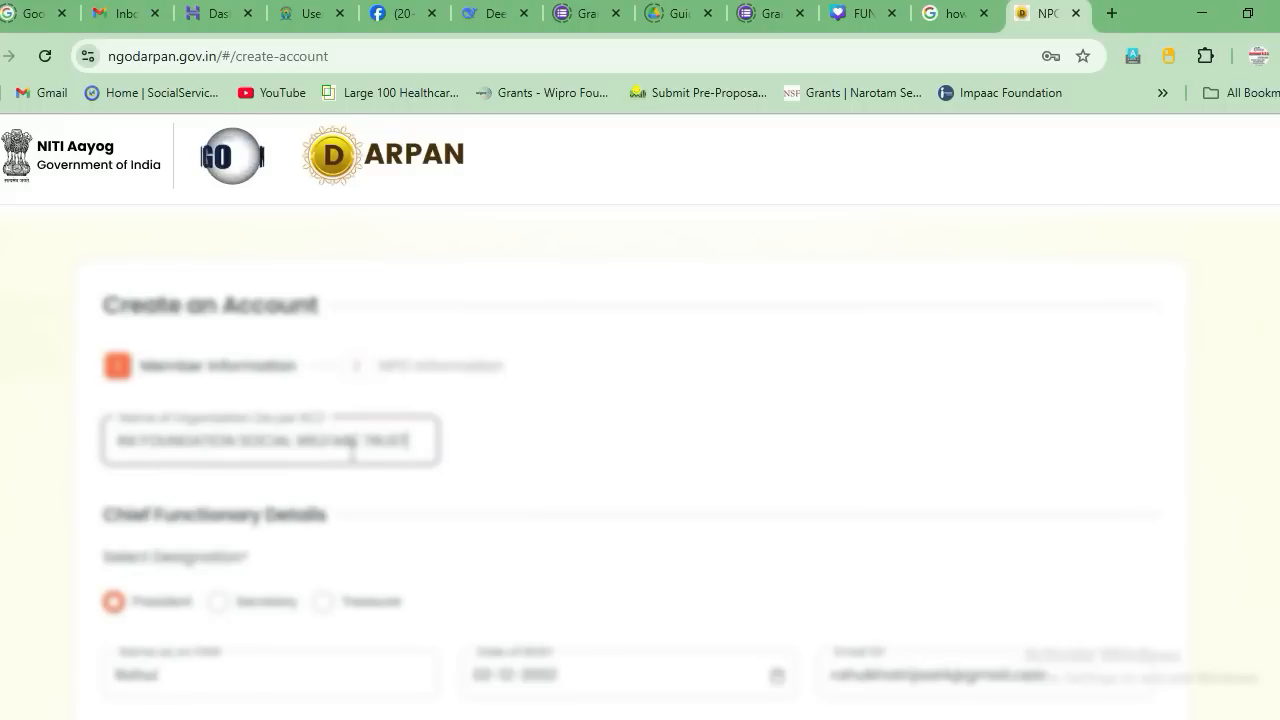
# Fill in the captcha code and continue to the NPO Information stage
pyautogui.scroll(-4, 352, 453)
pyautogui.click(386, 523)
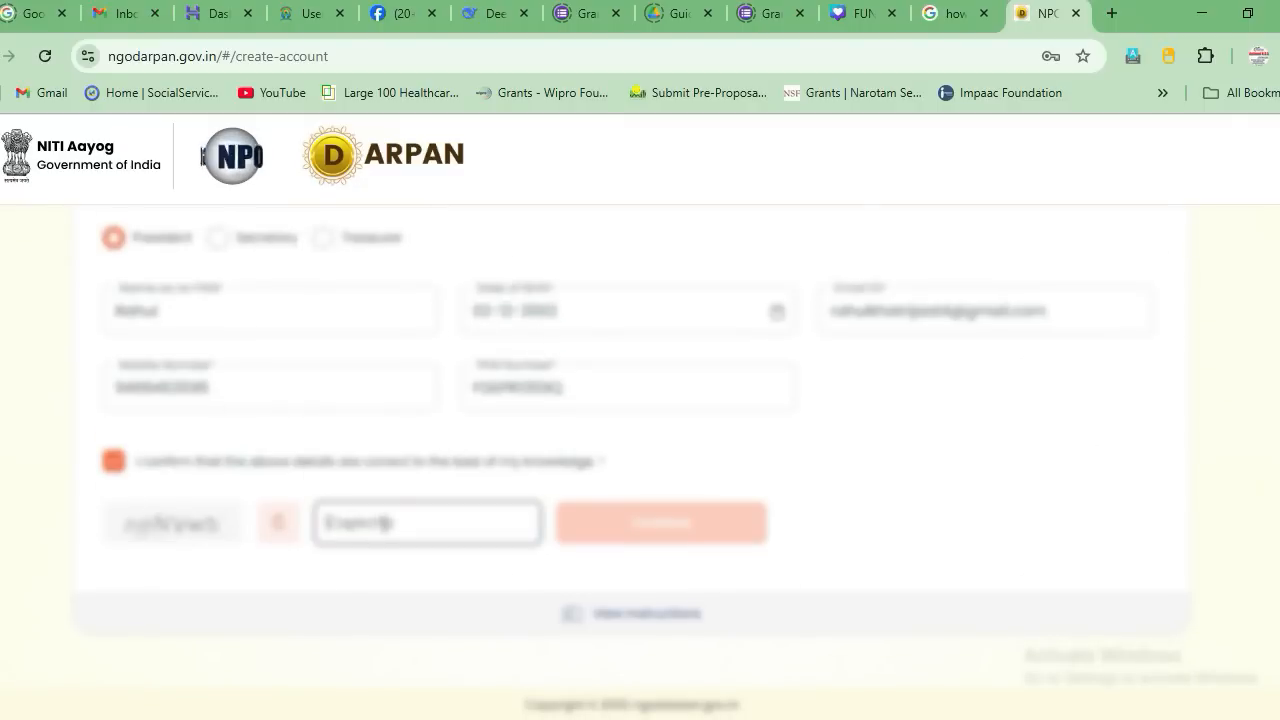
pyautogui.write('npfkVwb')
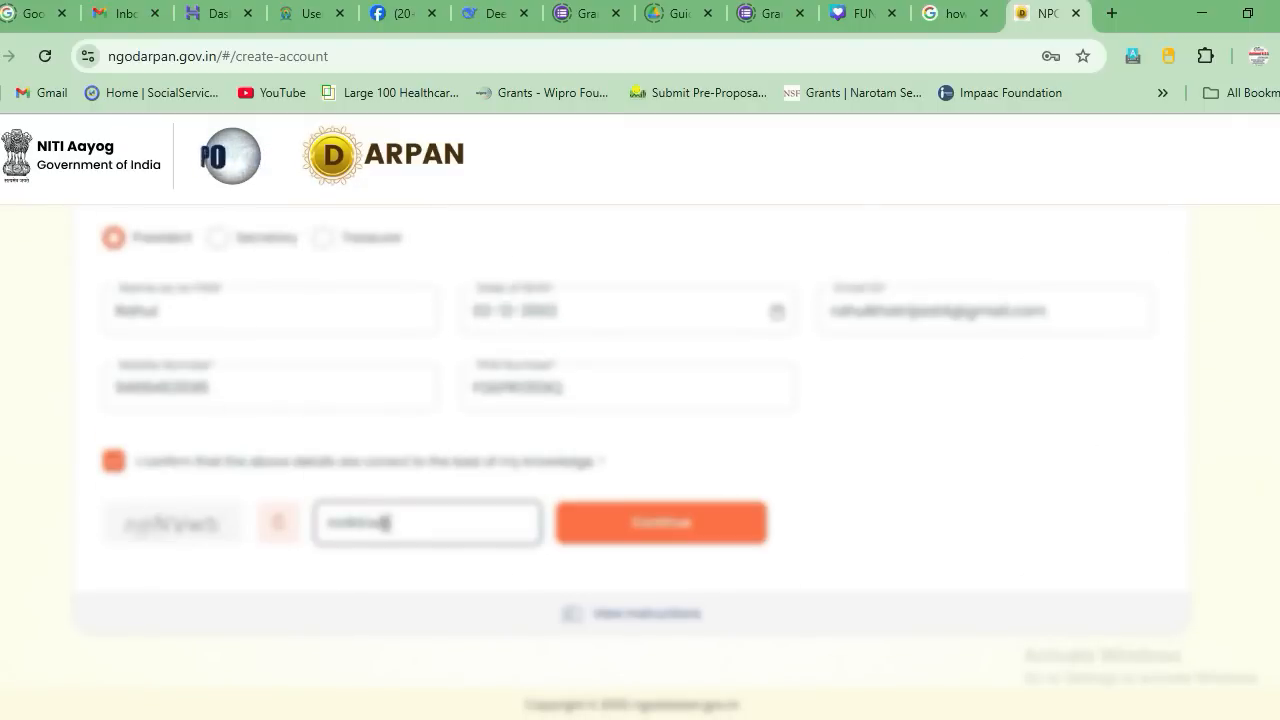
pyautogui.click(692, 537)
pyautogui.scroll(4, 649, 386)
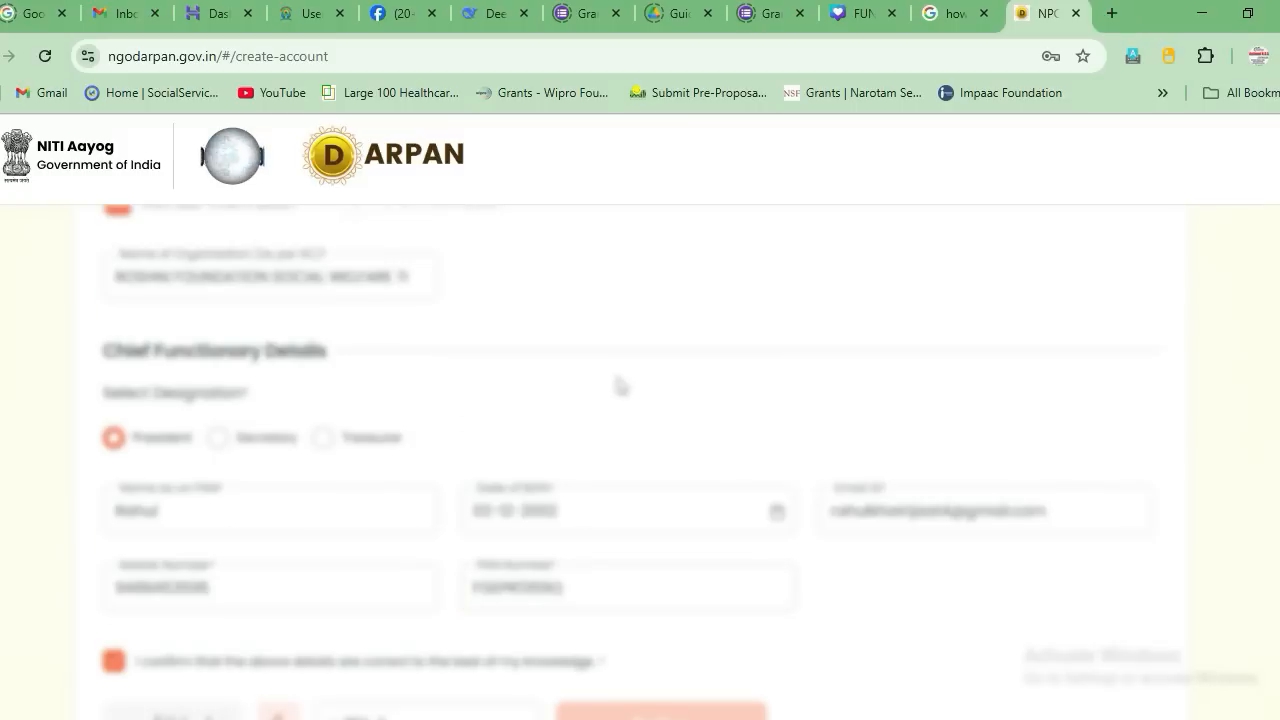
pyautogui.scroll(-4, 503, 334)
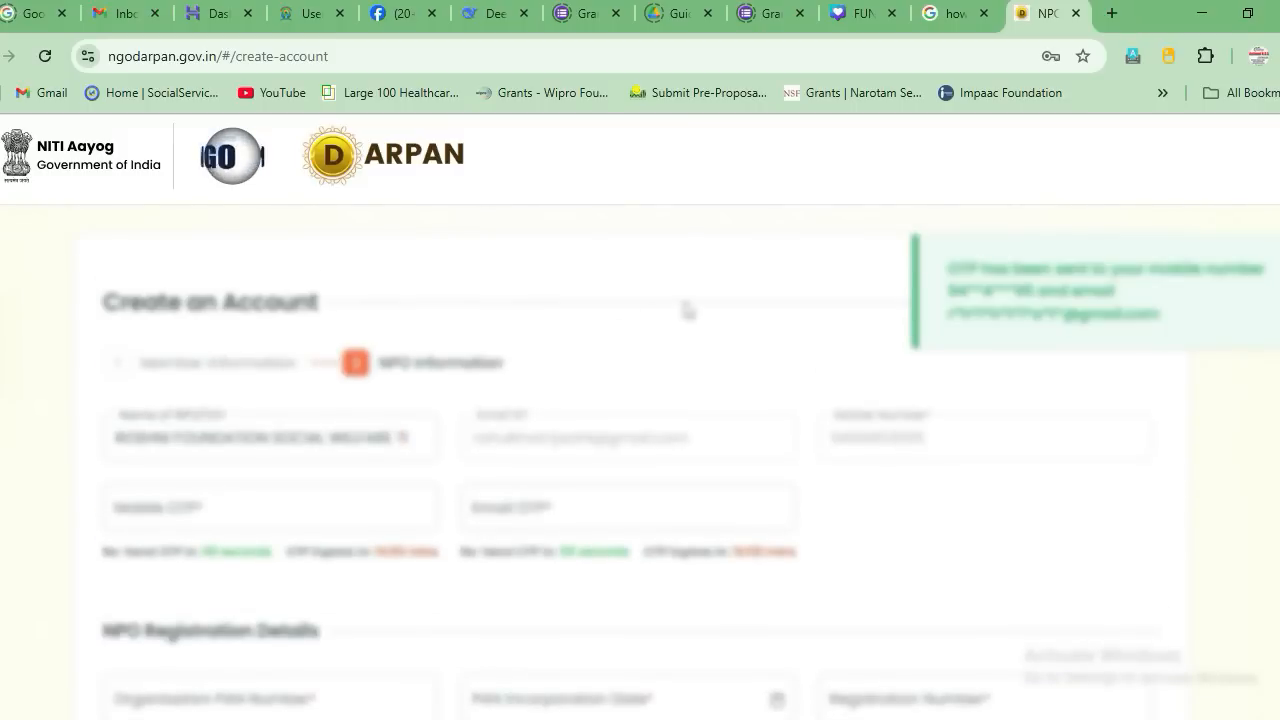
# Examine the mobile and email OTP fields and the NPO registration details the form requires
pyautogui.scroll(-1, 686, 312)
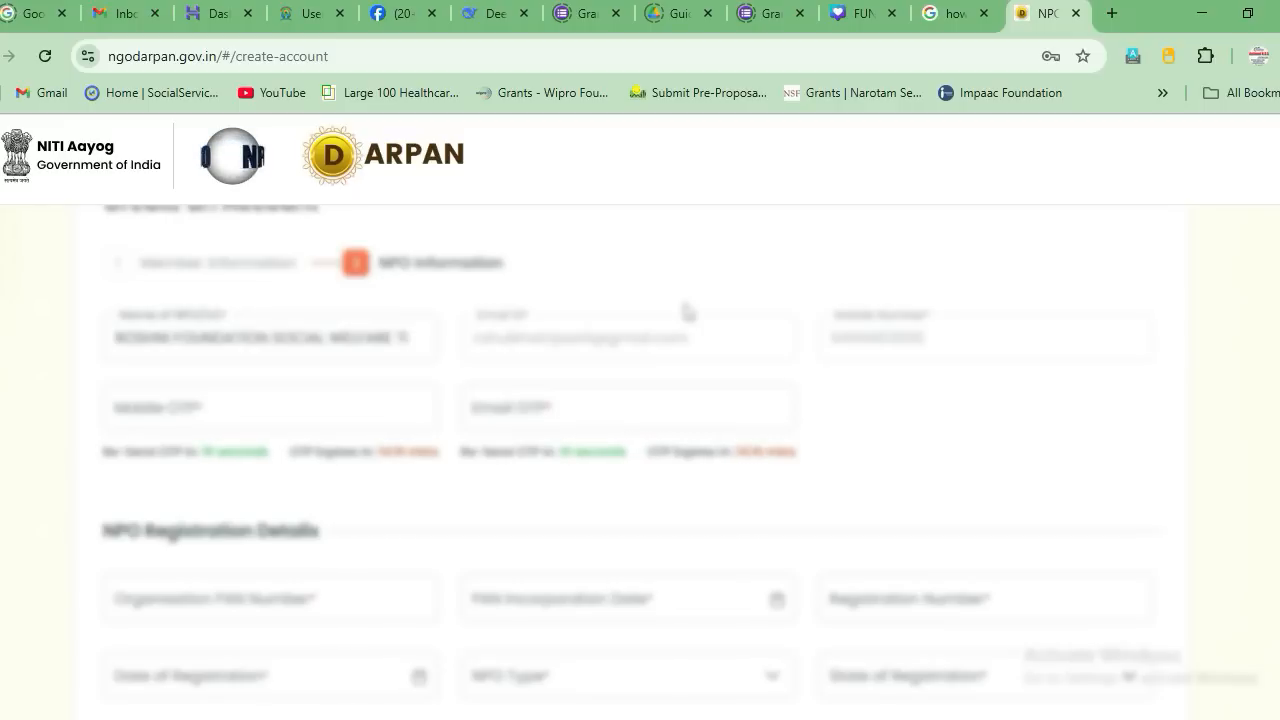
pyautogui.scroll(-1, 687, 312)
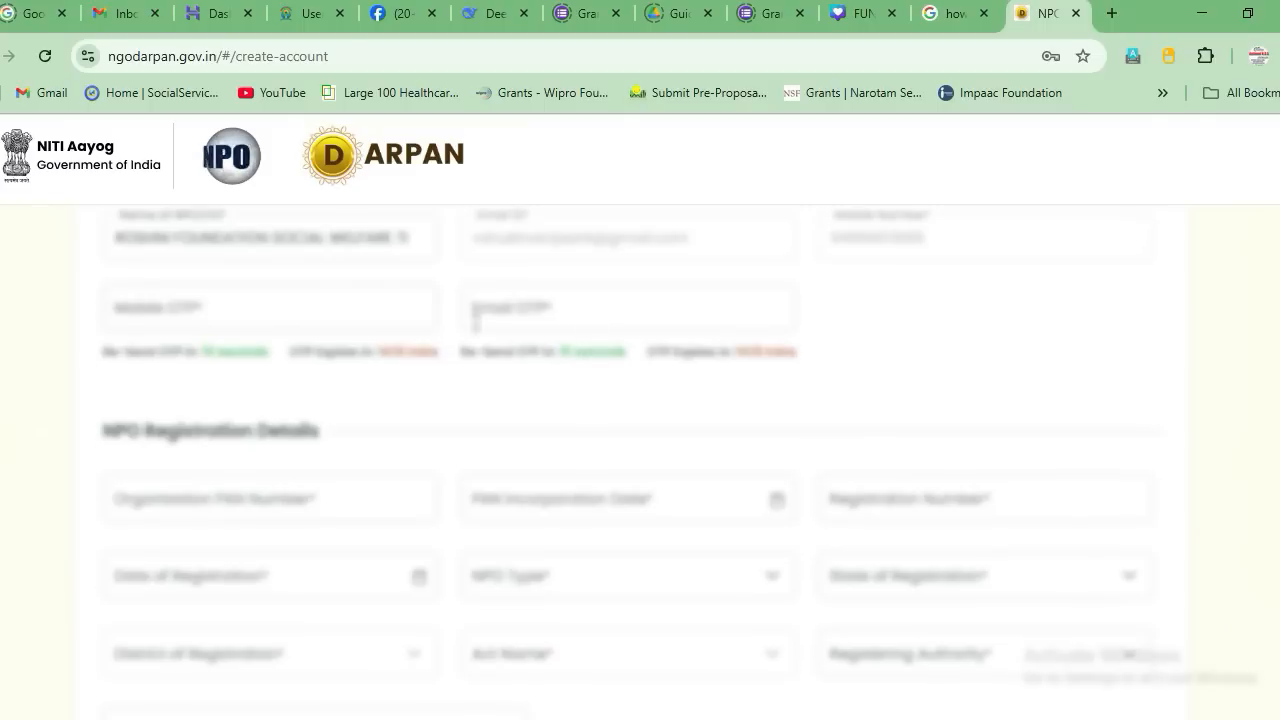
pyautogui.scroll(1, 291, 308)
pyautogui.scroll(1, 280, 350)
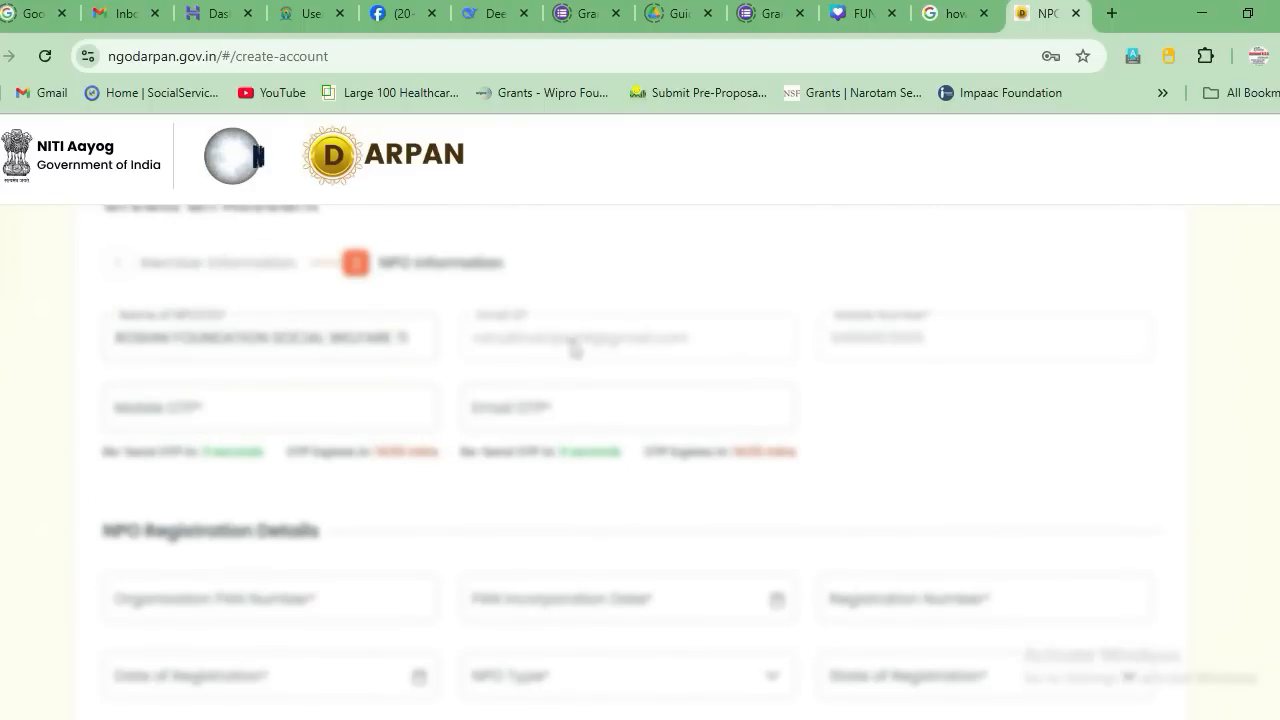
pyautogui.scroll(-1, 505, 344)
pyautogui.scroll(-2, 360, 349)
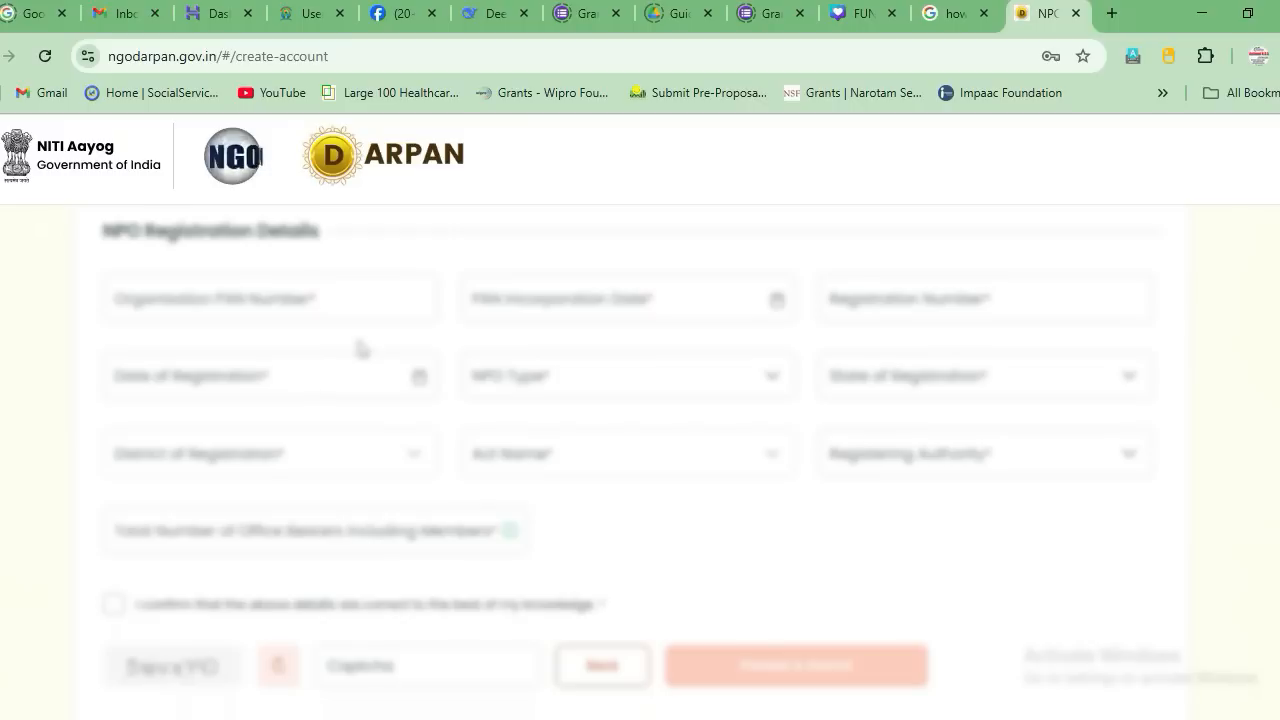
pyautogui.scroll(-2, 365, 365)
pyautogui.scroll(1, 417, 357)
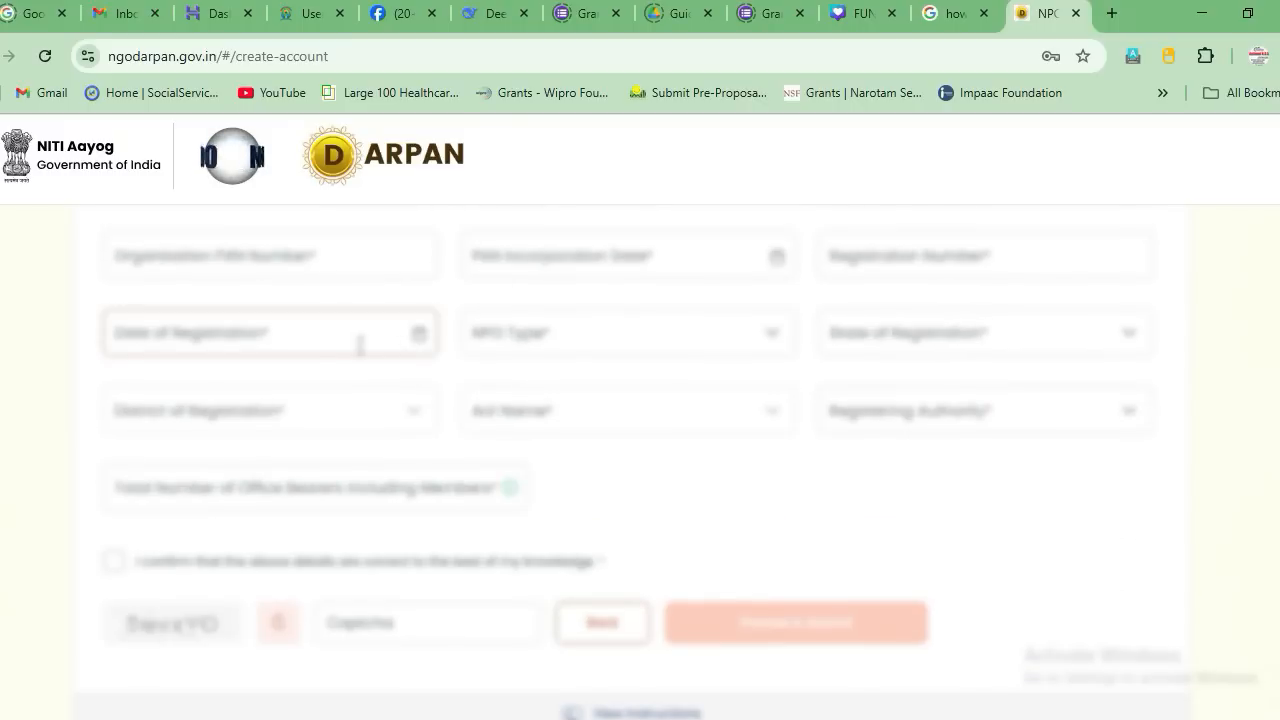
pyautogui.scroll(3, 215, 410)
pyautogui.scroll(1, 223, 402)
pyautogui.scroll(-5, 340, 334)
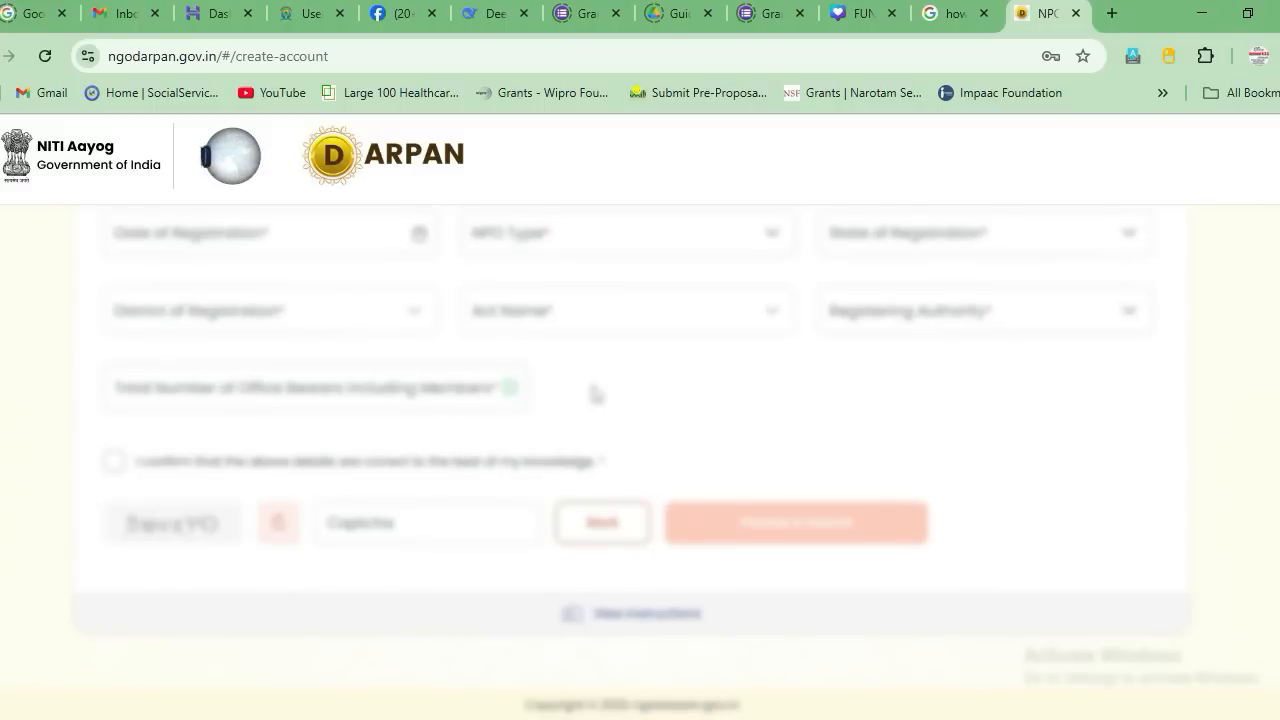
pyautogui.scroll(5, 591, 391)
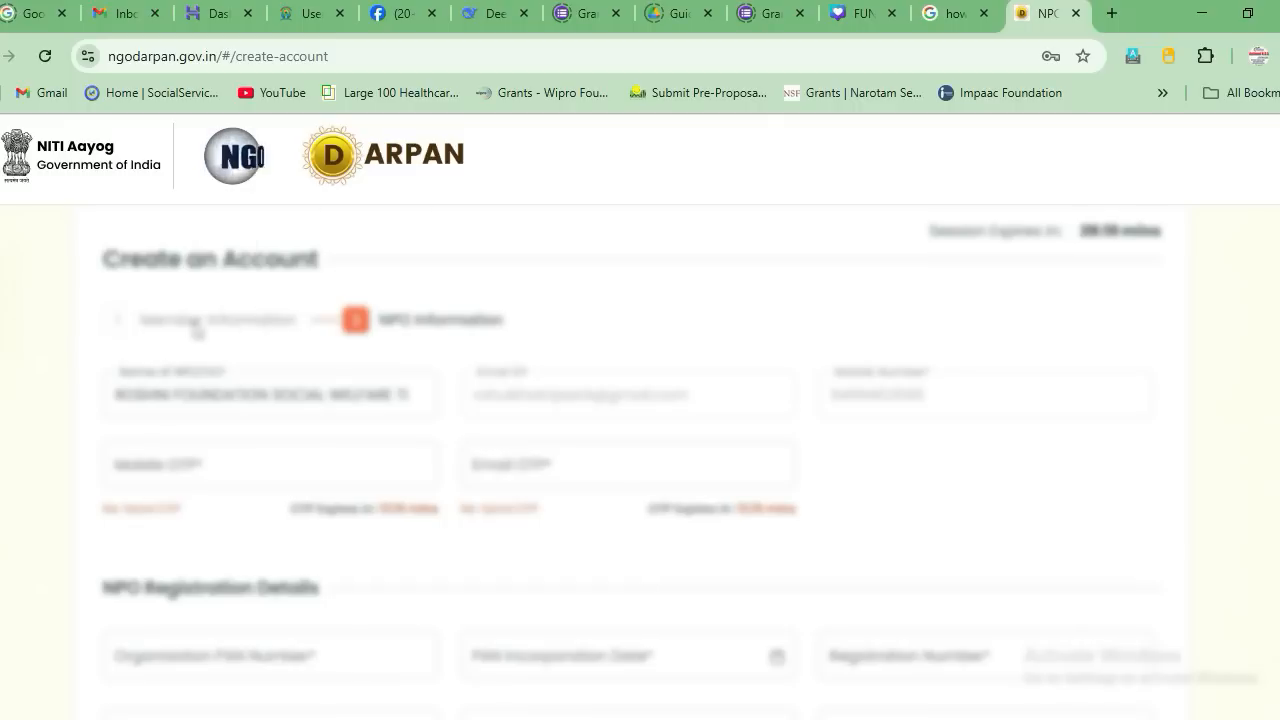
# Return from the NPO Information stage to the chief functionary details in Member Information
pyautogui.scroll(-5, 600, 366)
pyautogui.click(603, 523)
pyautogui.scroll(3, 592, 508)
pyautogui.scroll(-2, 463, 325)
# Replace the chief functionary's email ID with the foundation's email address
pyautogui.tripleClick(894, 411)
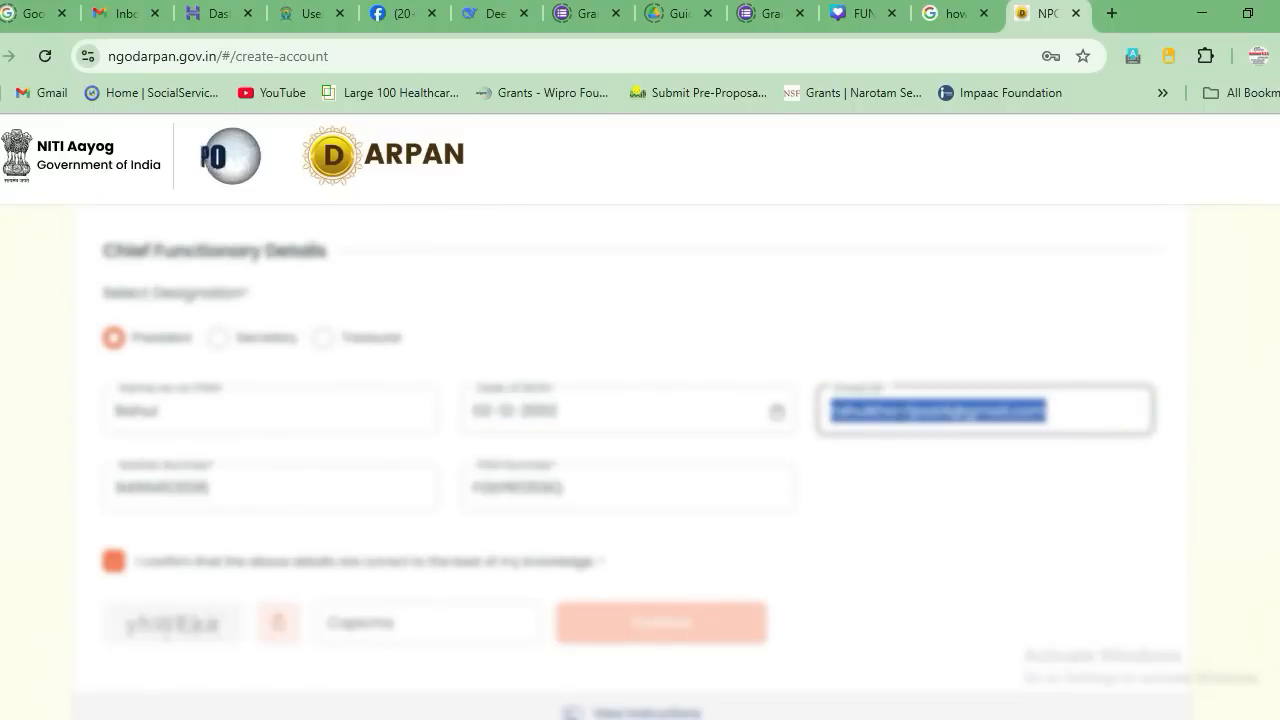
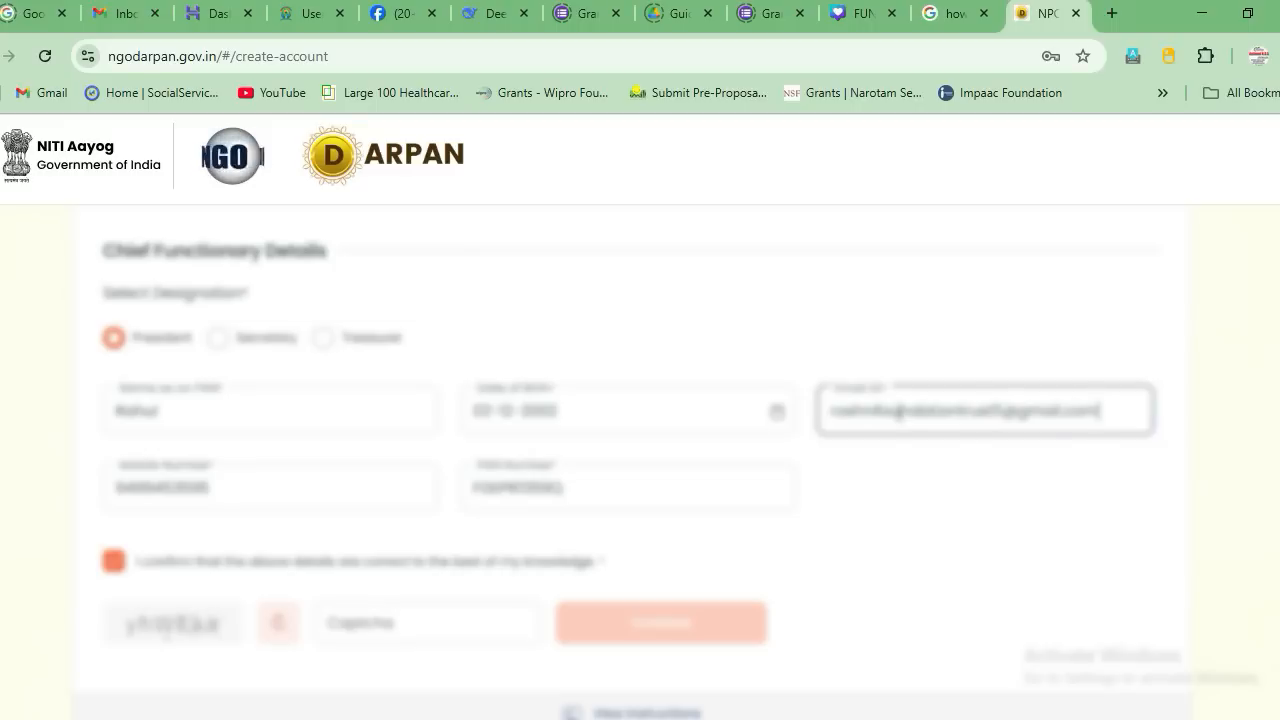
pyautogui.moveTo(228, 490); pyautogui.dragTo(30, 500)
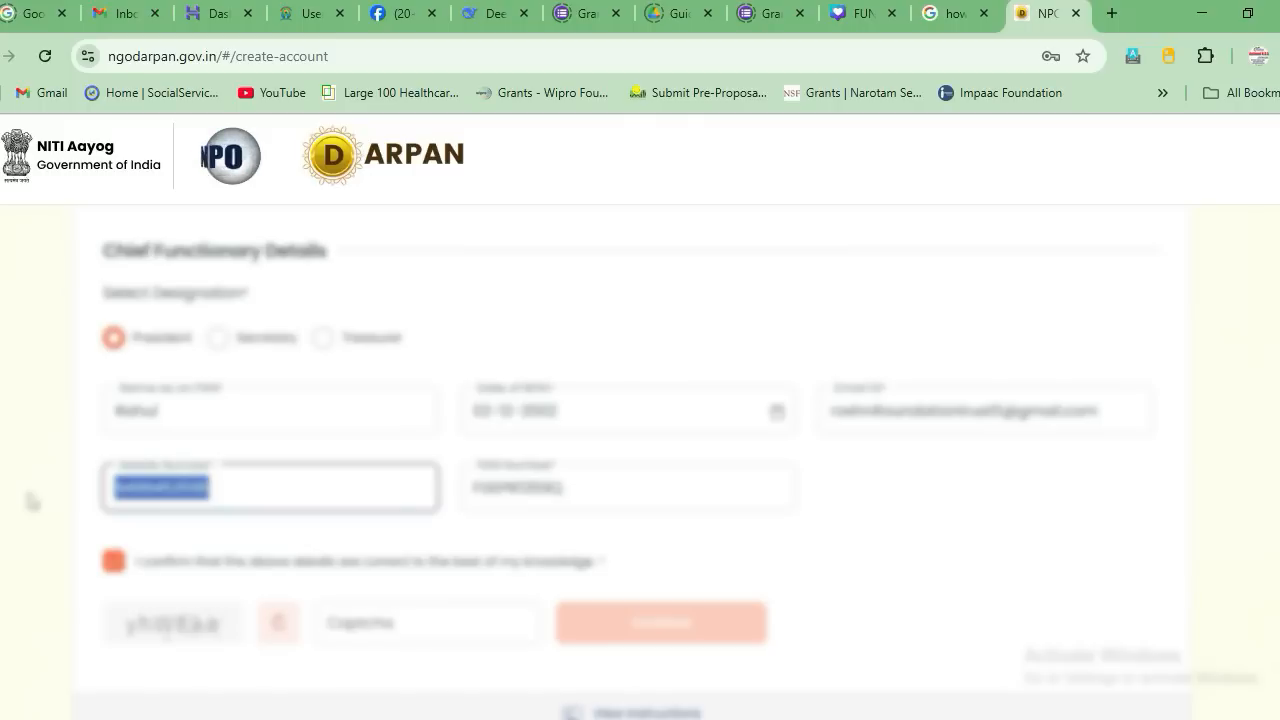
# Fill in the captcha code below the chief functionary details and continue so that new OTPs are sent
pyautogui.scroll(-1, 466, 471)
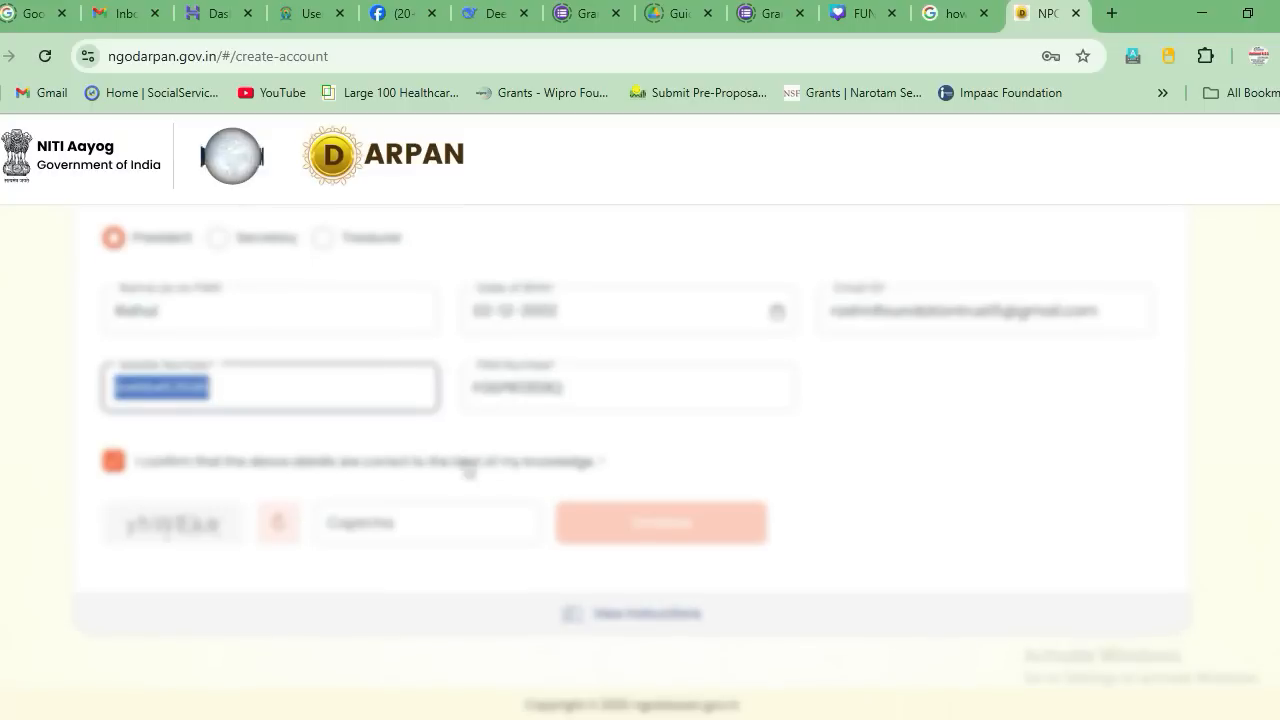
pyautogui.click(358, 529)
pyautogui.write('yhrjtkx')
pyautogui.click(629, 534)
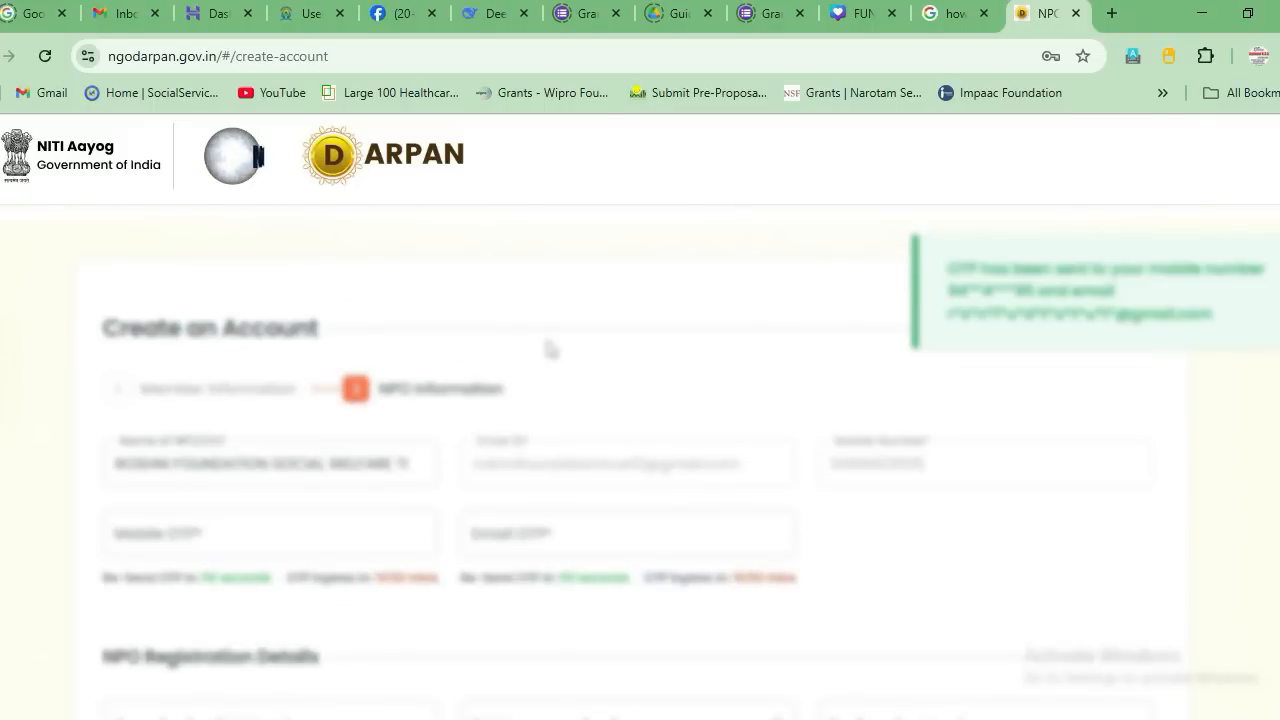
# Enter the received mobile OTP and email OTP in the NPO Information form
pyautogui.scroll(-2, 549, 349)
pyautogui.click(290, 338)
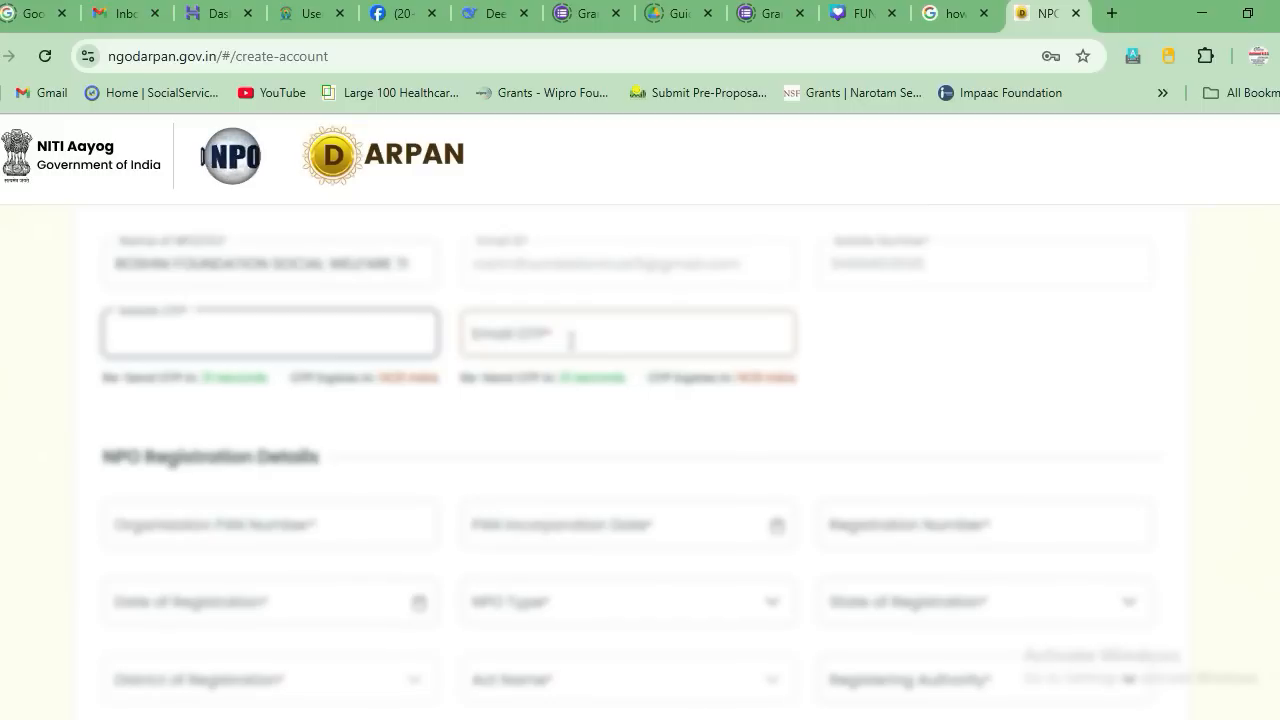
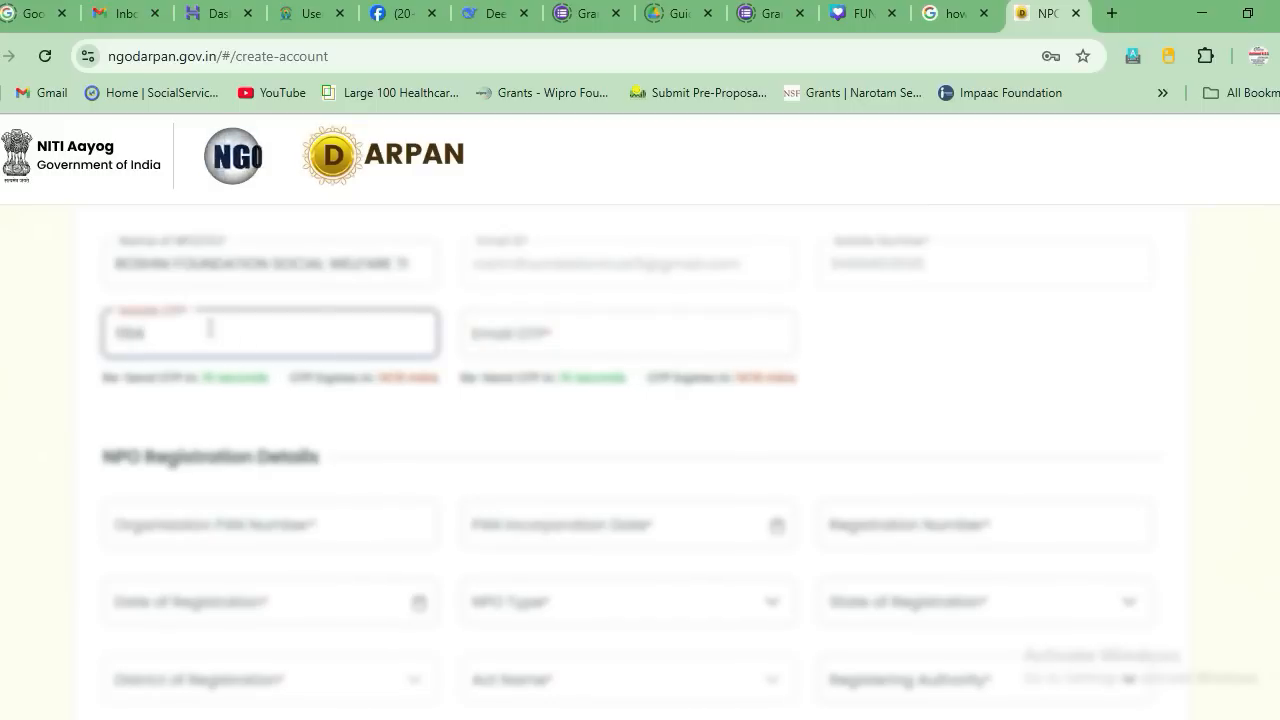
pyautogui.click(553, 329)
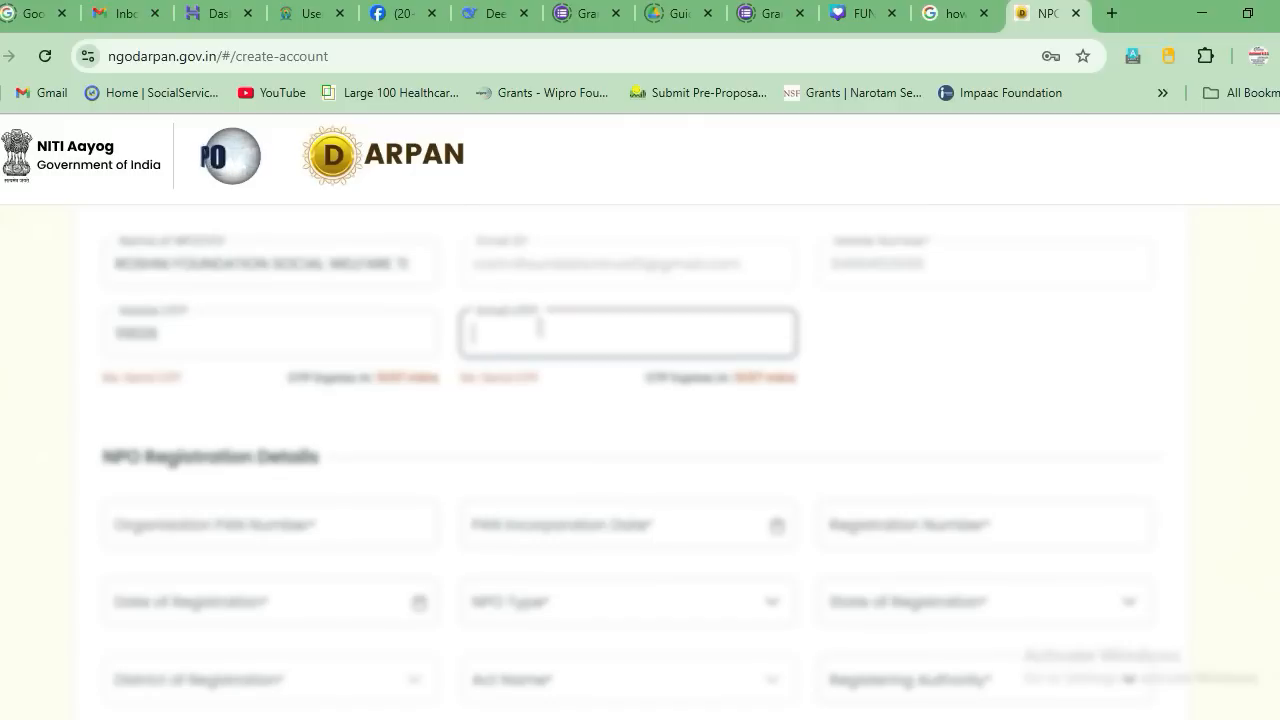
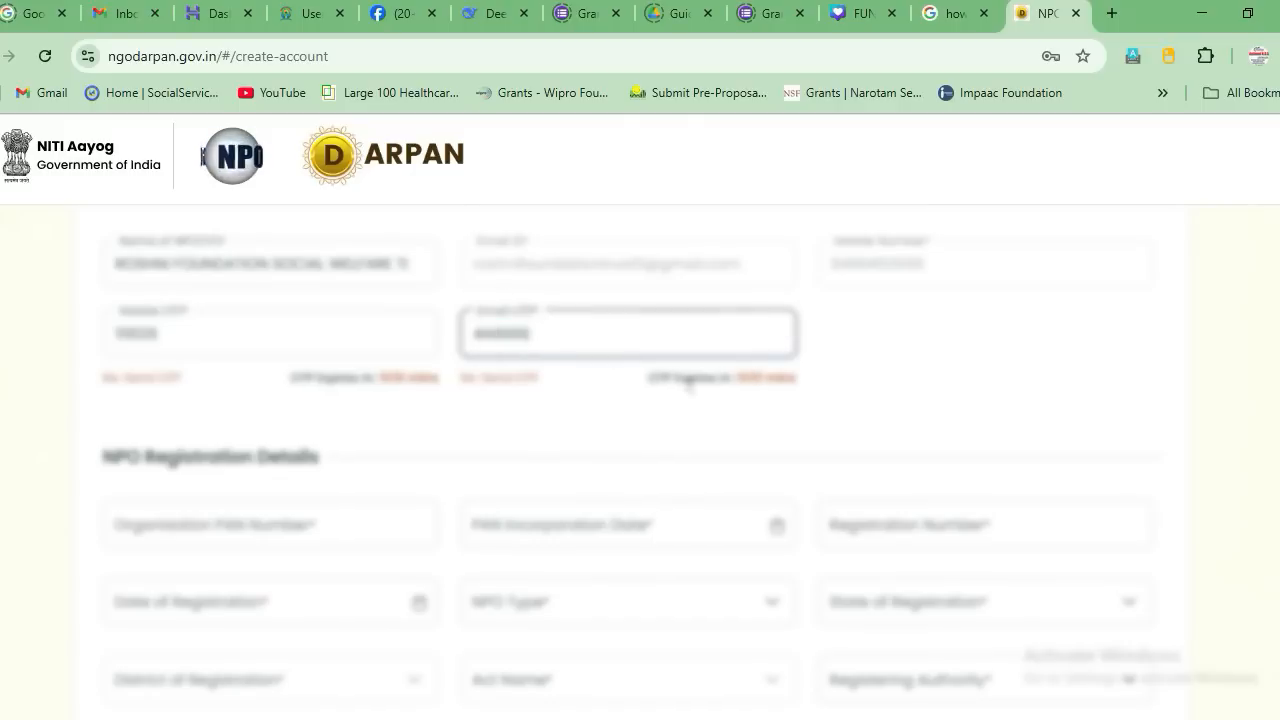
pyautogui.click(847, 365)
# Enter the organization's PAN number and set the PAN incorporation date to 07-02-2025 in the NPO registration details
pyautogui.scroll(-4, 566, 394)
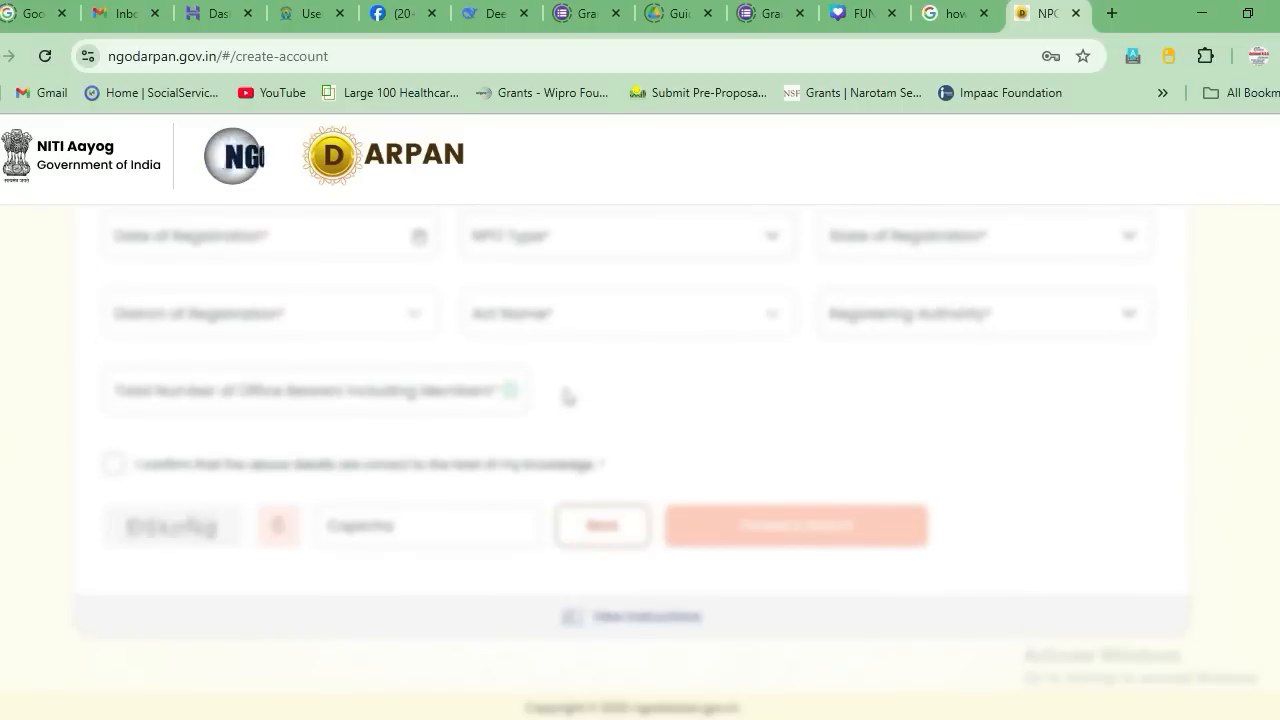
pyautogui.scroll(4, 252, 362)
pyautogui.scroll(-2, 252, 362)
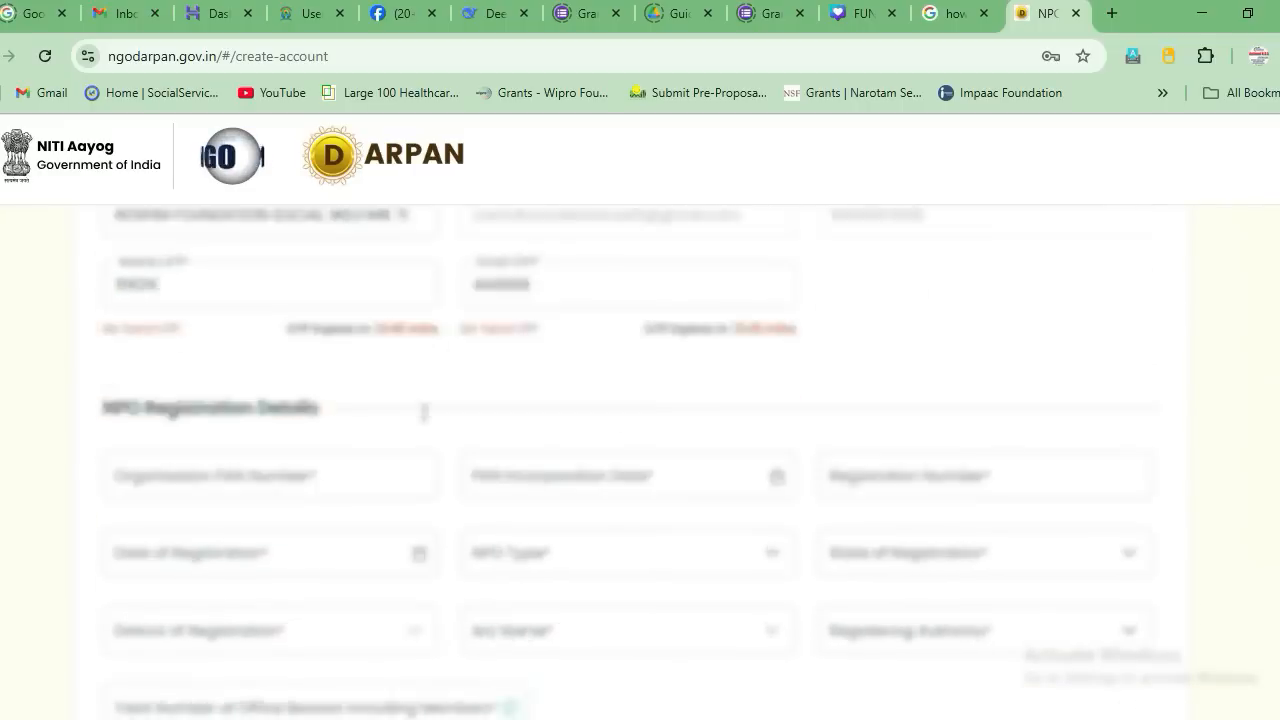
pyautogui.click(262, 366)
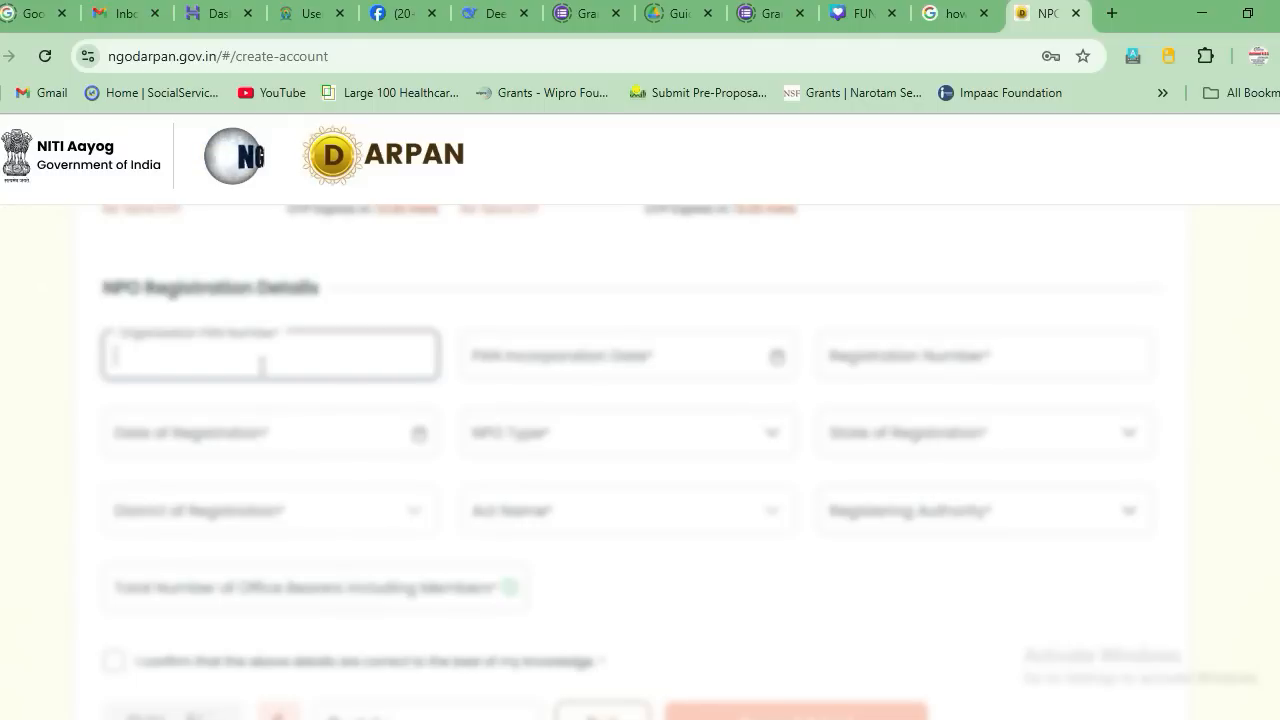
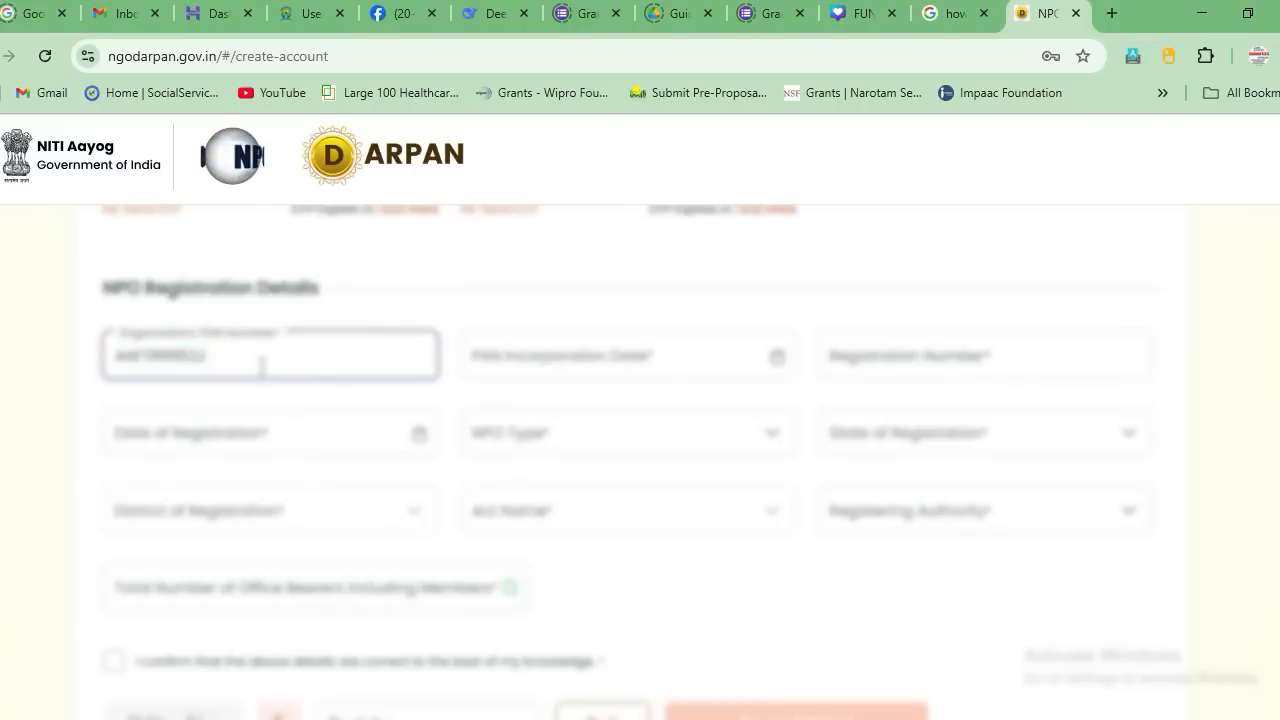
pyautogui.click(541, 368)
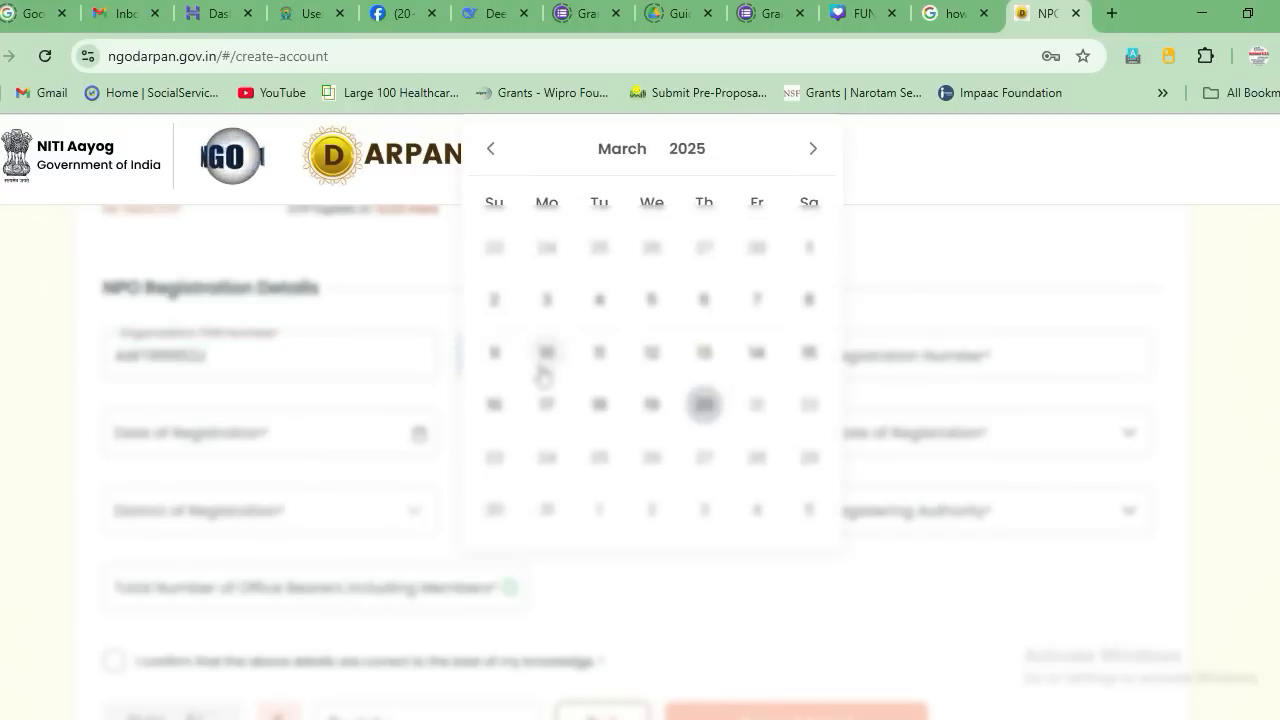
pyautogui.click(491, 150)
pyautogui.click(757, 301)
# Enter the organization's registration number and set the date of registration to 07-02-2025
pyautogui.click(912, 367)
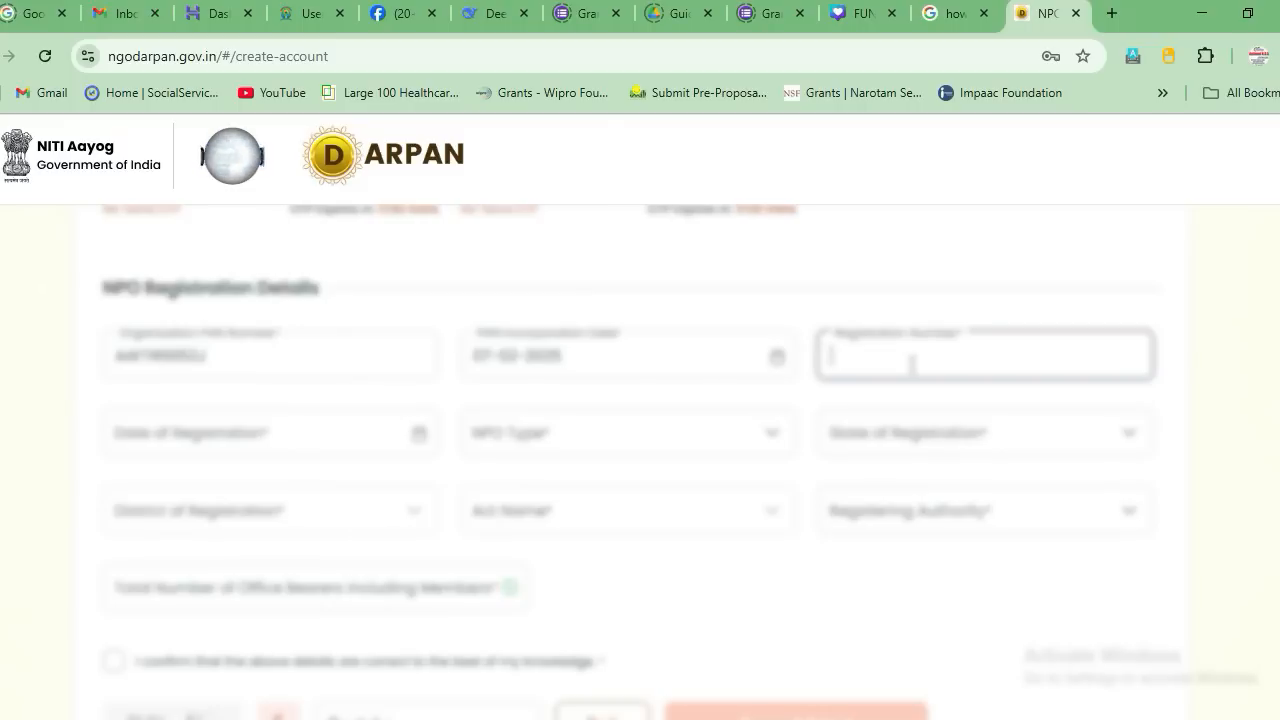
pyautogui.write('62')
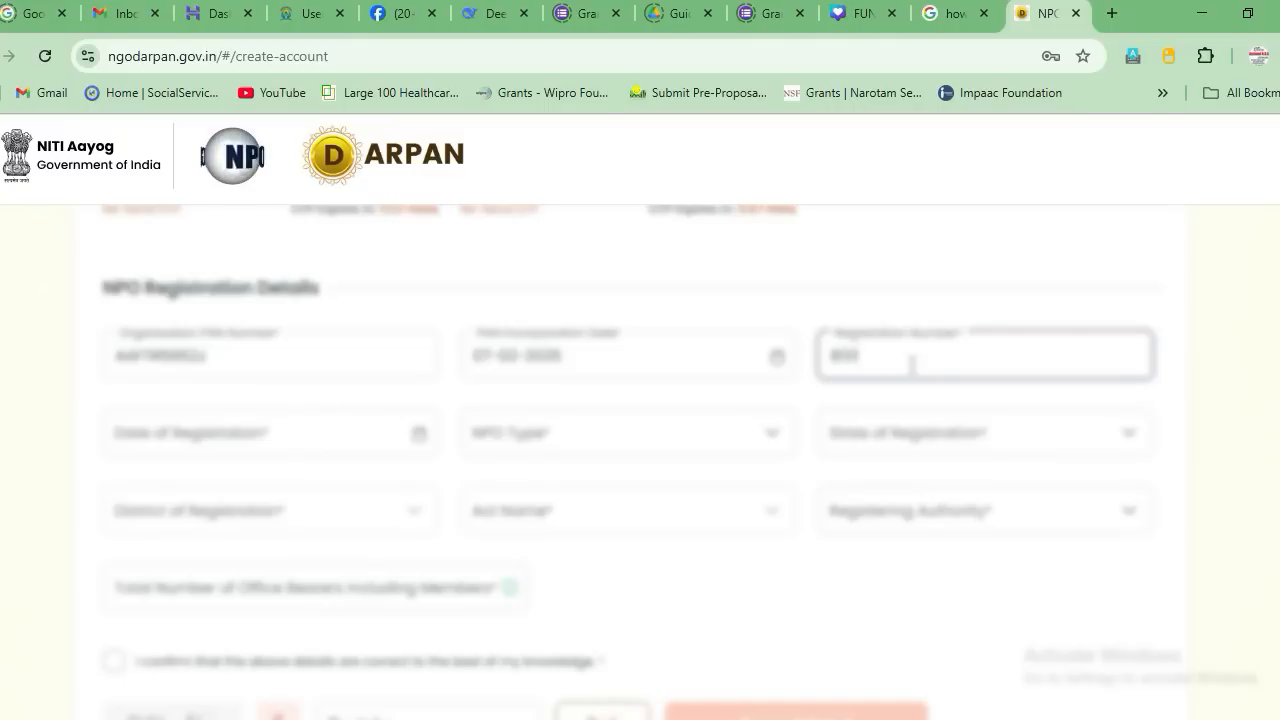
pyautogui.click(188, 428)
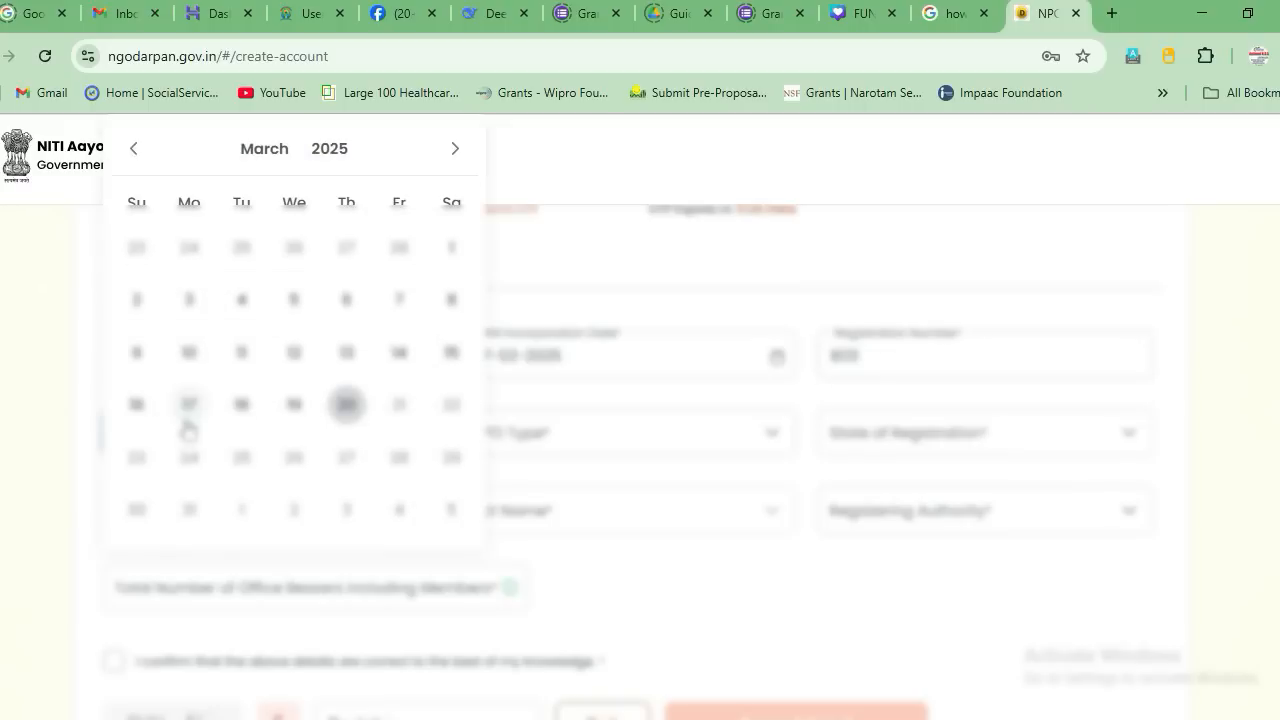
pyautogui.click(133, 148)
pyautogui.click(391, 301)
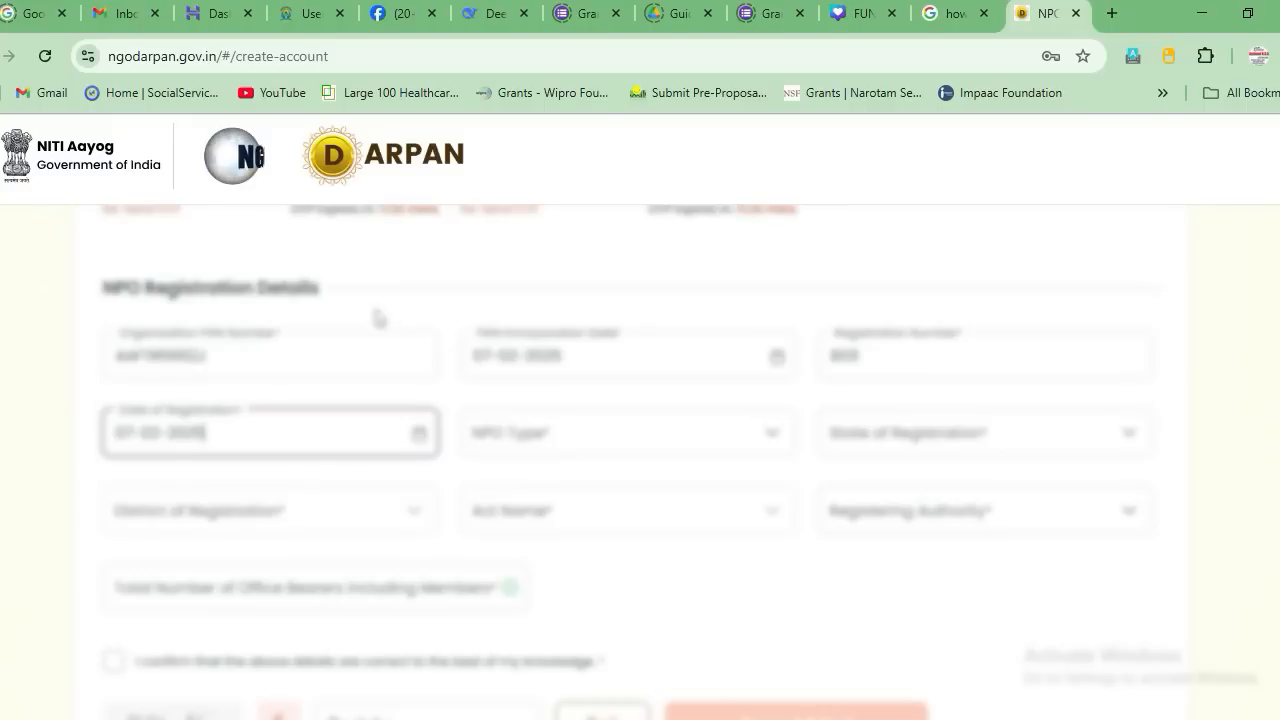
# Set the NPO type to Trust (Non-Government) and the state of registration to Haryana
pyautogui.click(534, 433)
pyautogui.scroll(-1, 560, 620)
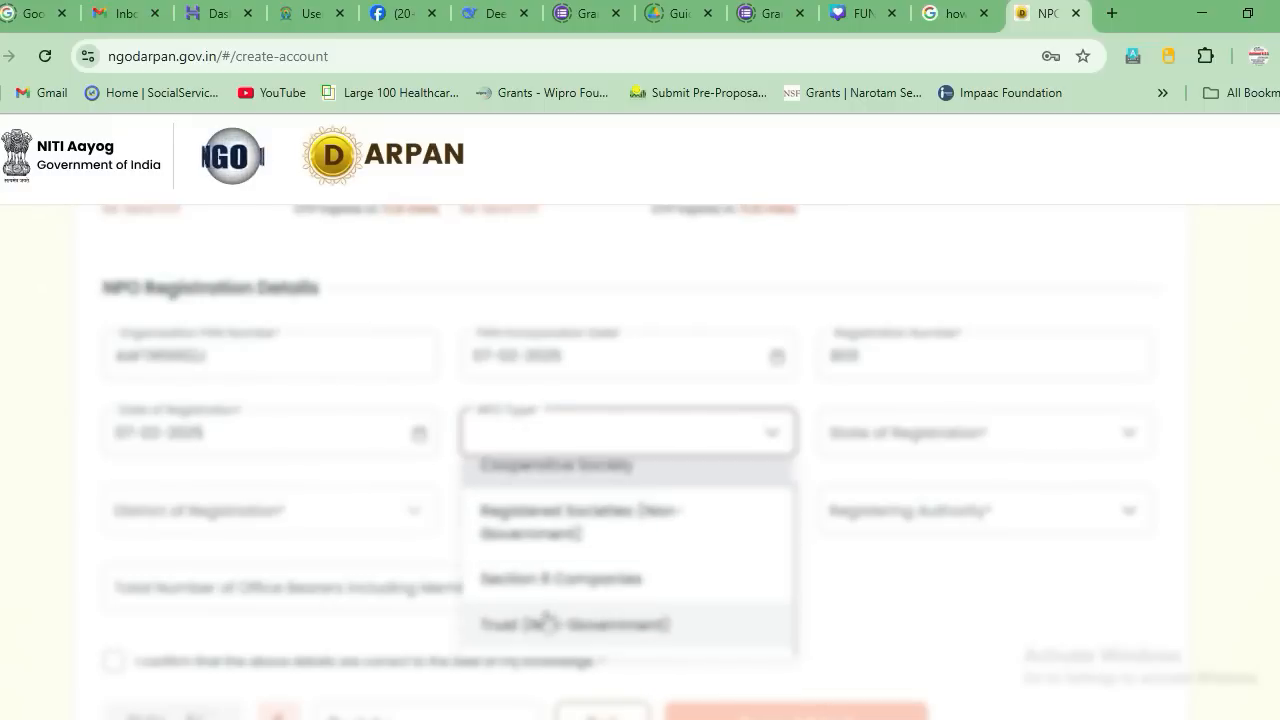
pyautogui.click(560, 697)
pyautogui.click(935, 455)
pyautogui.scroll(-2, 894, 571)
pyautogui.click(892, 550)
# Set the district of registration to Jhajjar and the act name to The Indian Trusts Act, 1882
pyautogui.scroll(-1, 230, 445)
pyautogui.click(230, 418)
pyautogui.scroll(-2, 163, 560)
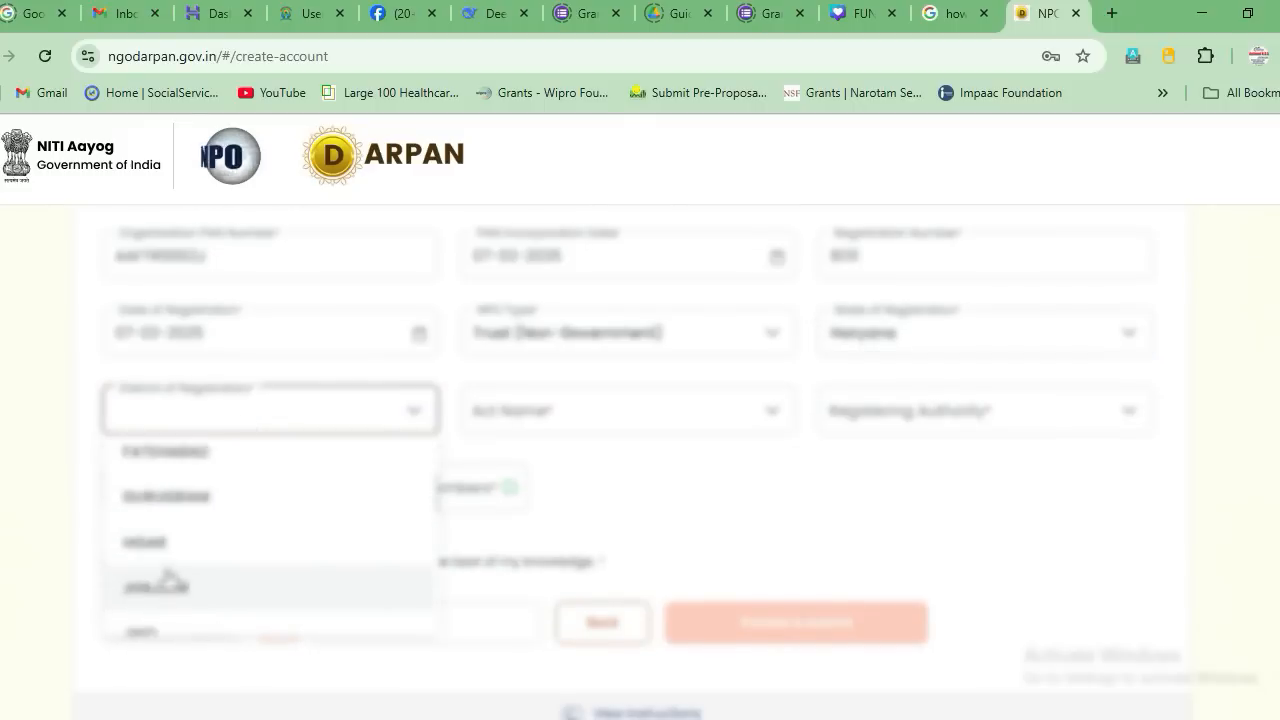
pyautogui.click(165, 570)
pyautogui.click(610, 428)
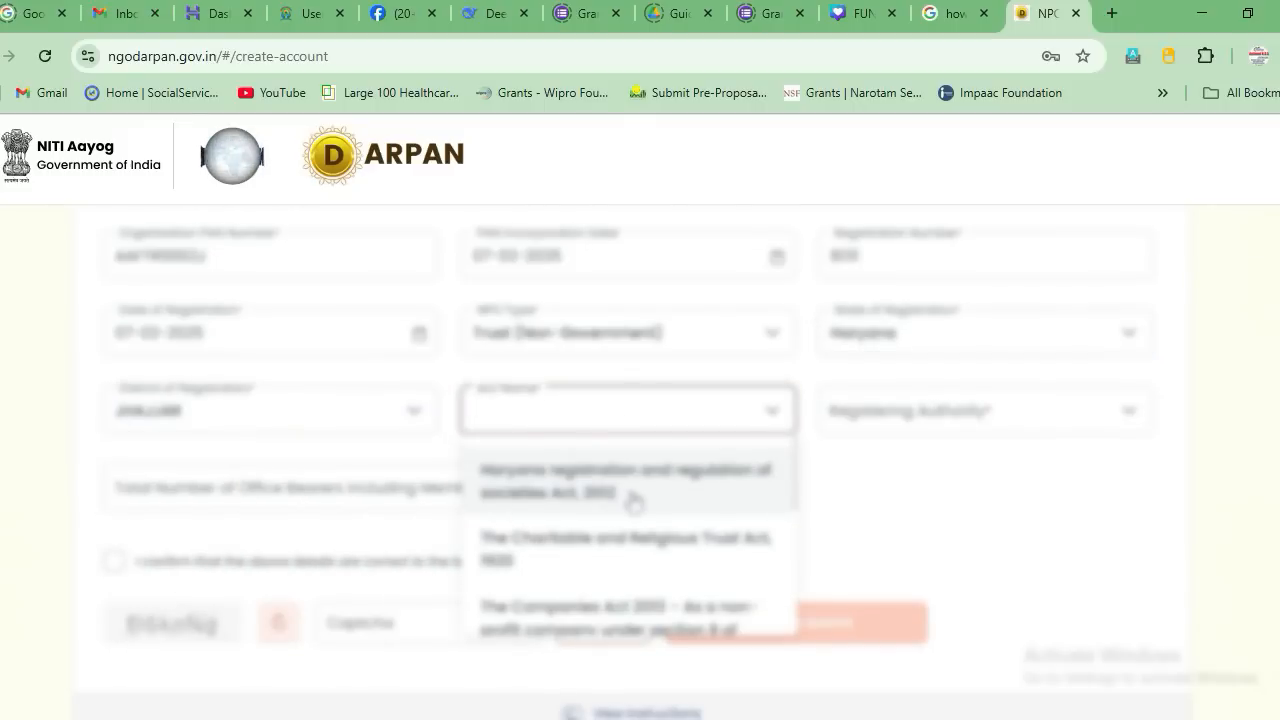
pyautogui.scroll(-3, 634, 503)
pyautogui.click(625, 512)
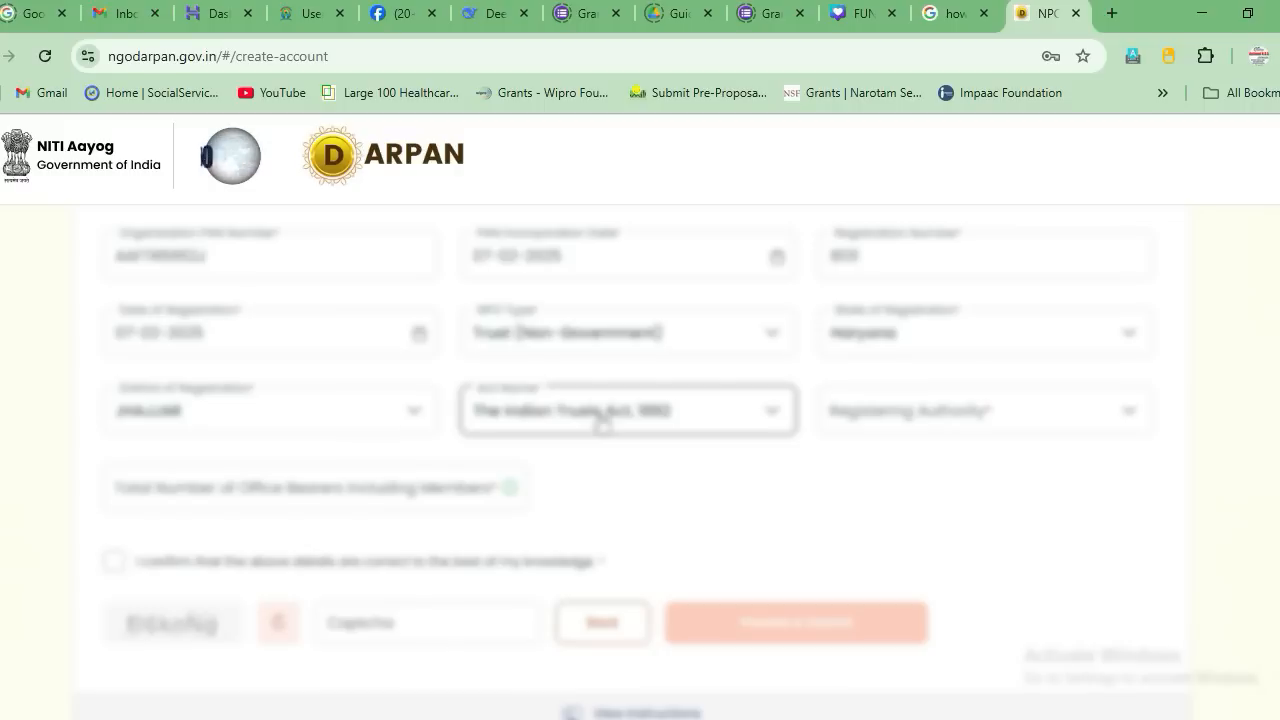
# Set the registering authority to Sub-Registrar and the total number of office bearers including members to 5
pyautogui.click(1015, 420)
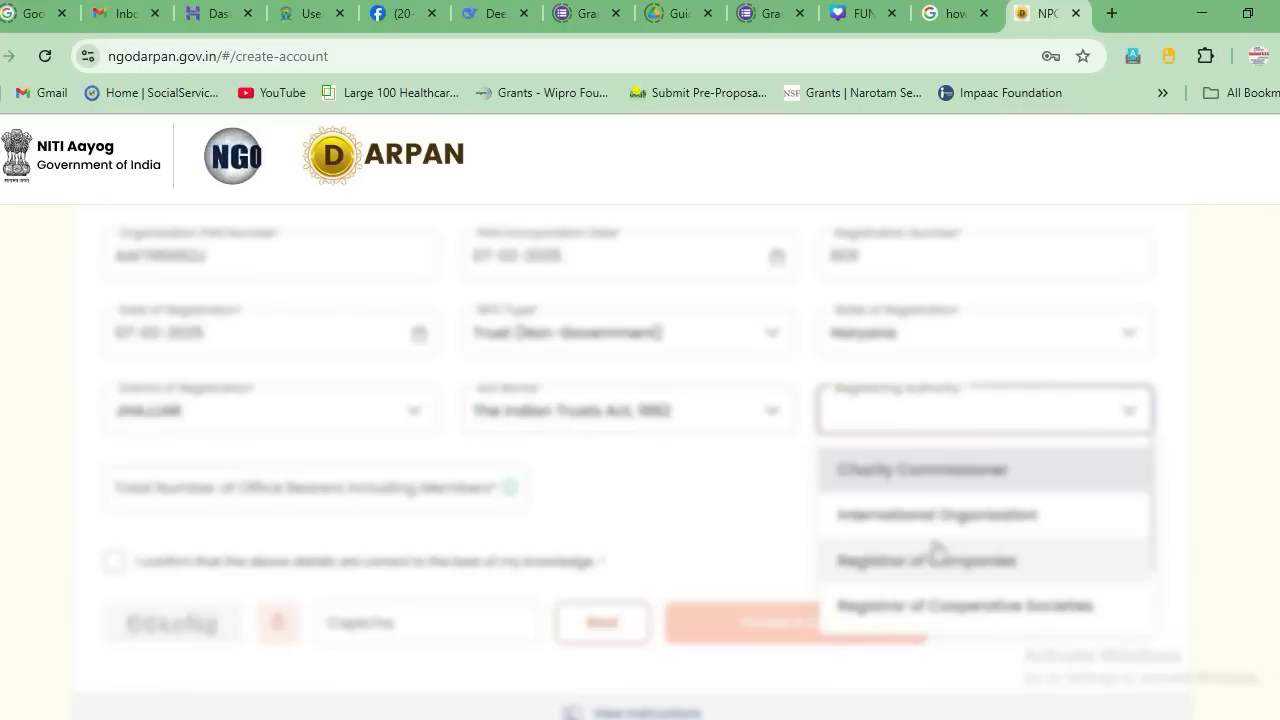
pyautogui.scroll(-2, 929, 534)
pyautogui.click(929, 600)
pyautogui.scroll(-1, 798, 476)
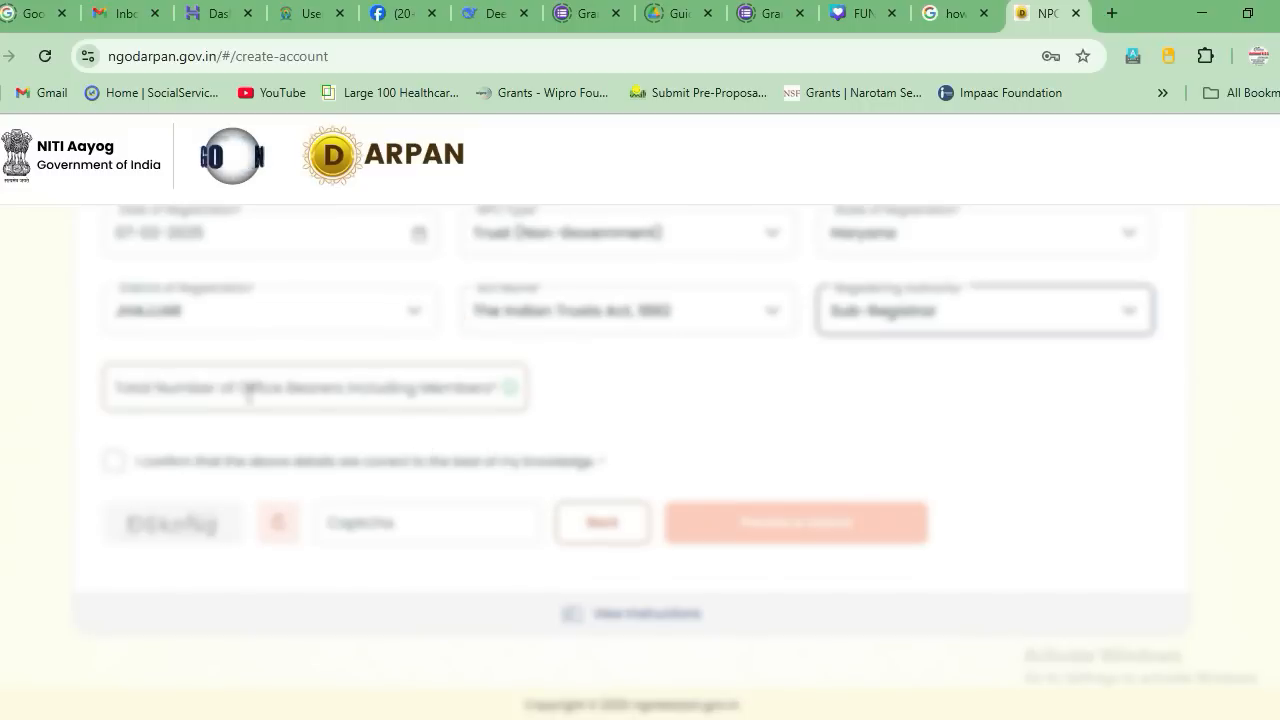
pyautogui.click(203, 393)
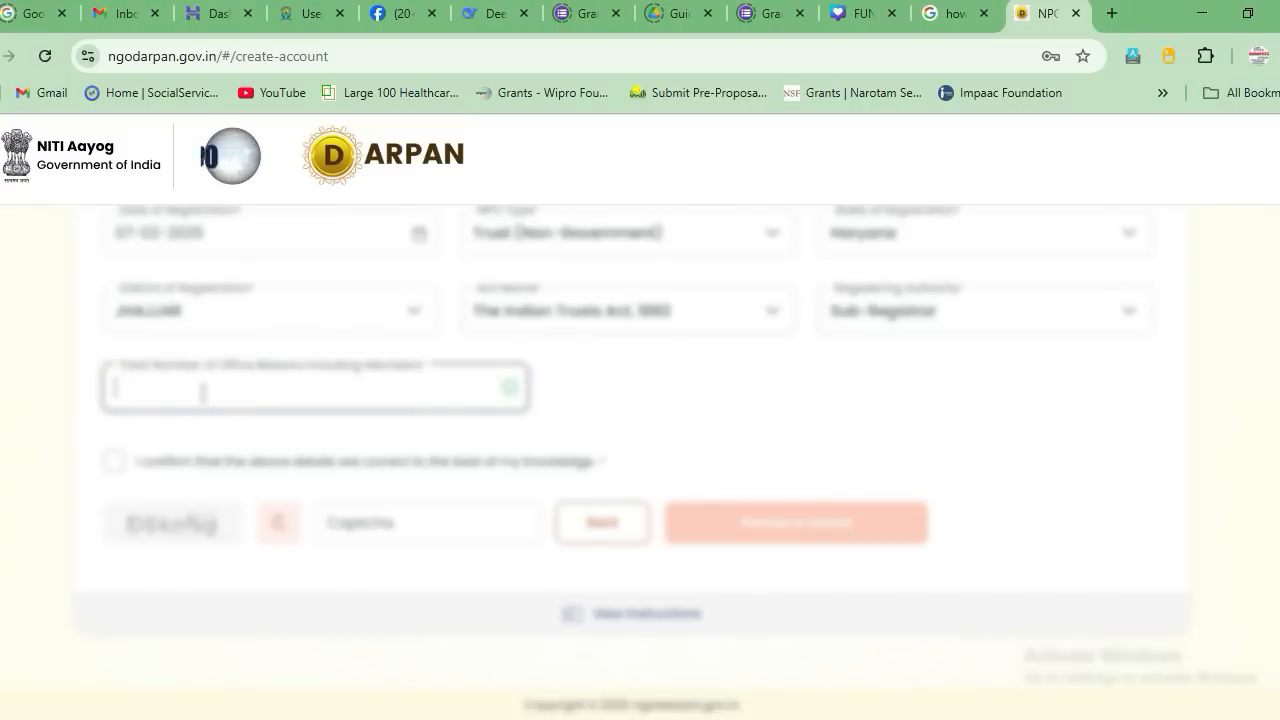
pyautogui.write('5')
# Confirm that the NPO details are correct, fill in the captcha code and open the preview of the application
pyautogui.click(113, 461)
pyautogui.click(420, 530)
pyautogui.write('DSkzN')
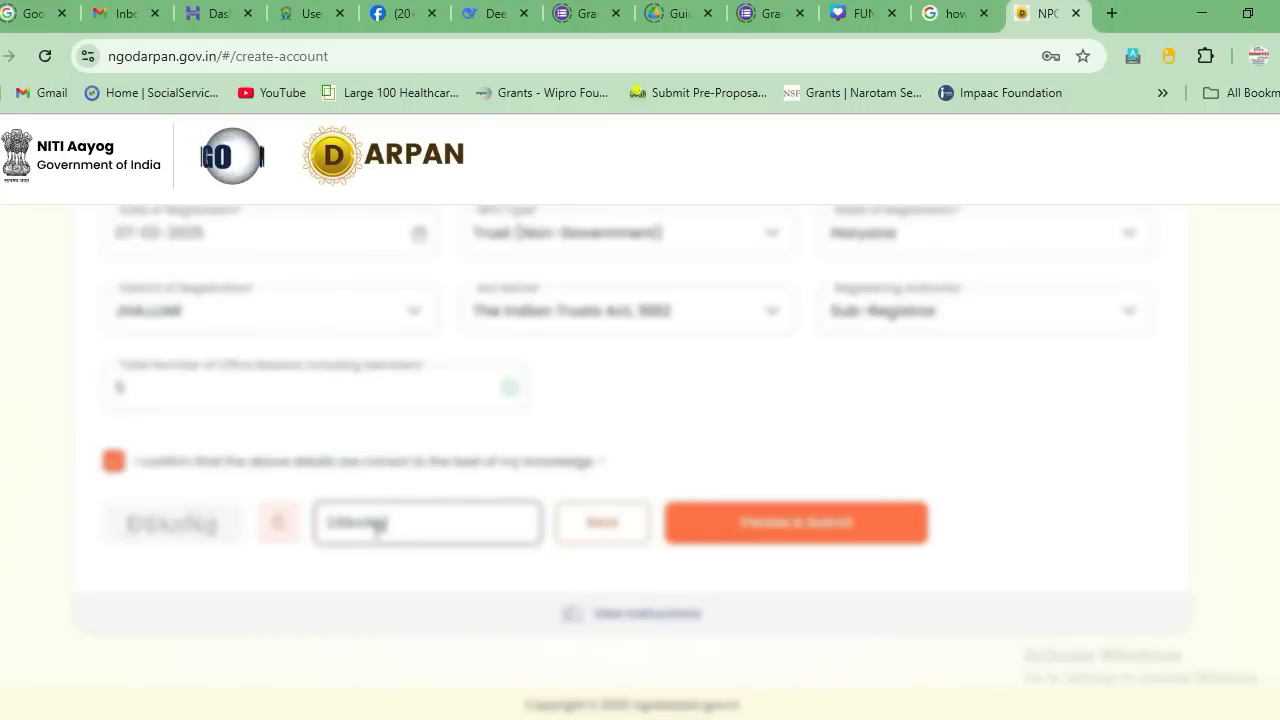
pyautogui.click(800, 527)
pyautogui.scroll(2, 776, 502)
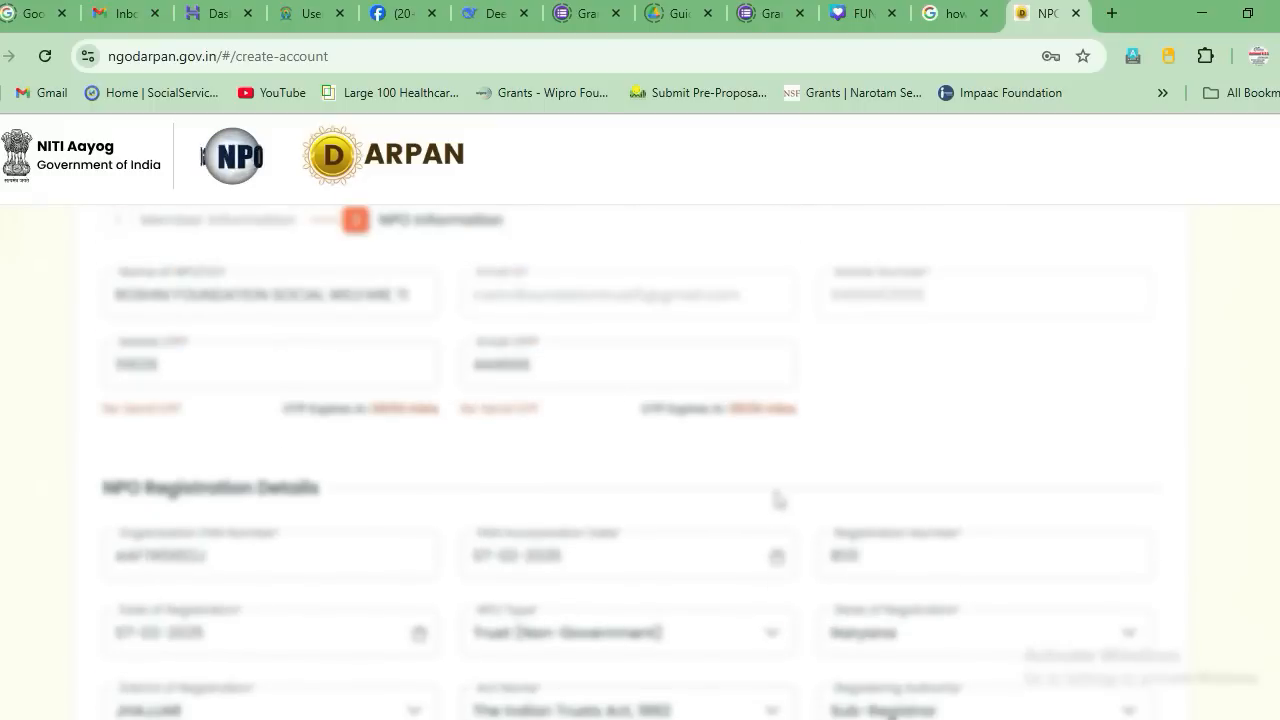
pyautogui.scroll(-2, 737, 457)
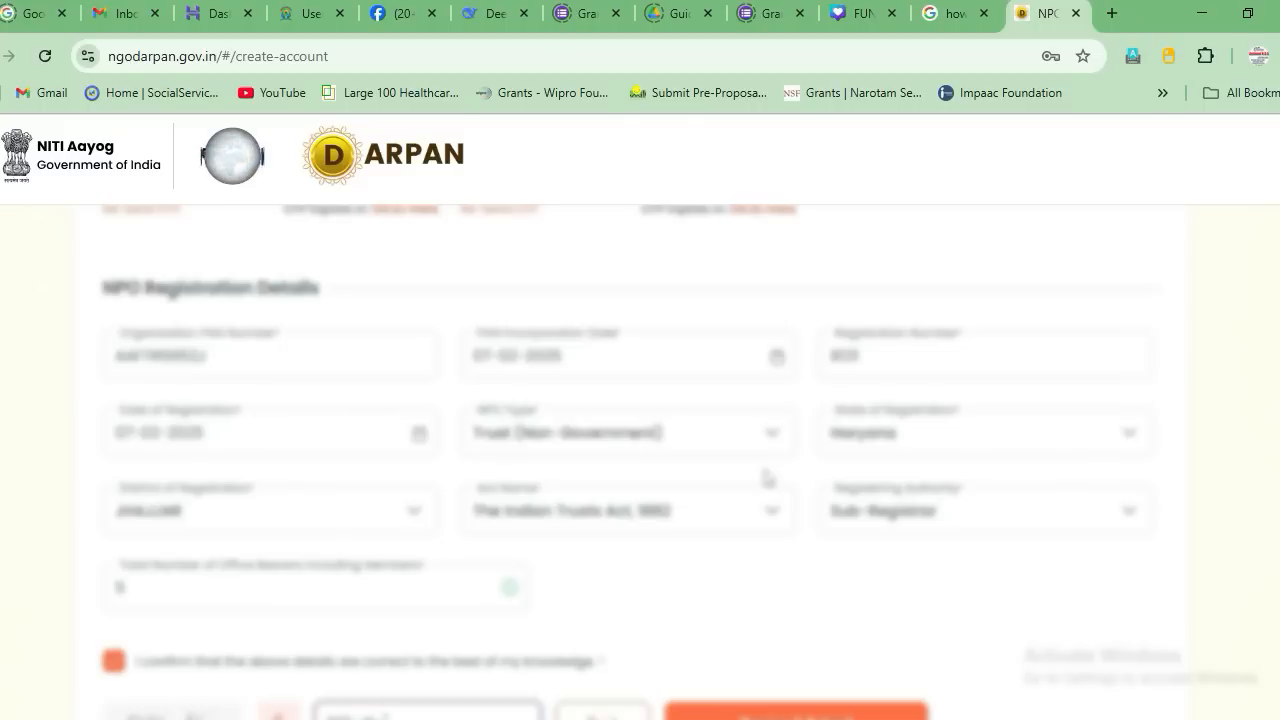
pyautogui.scroll(-3, 767, 480)
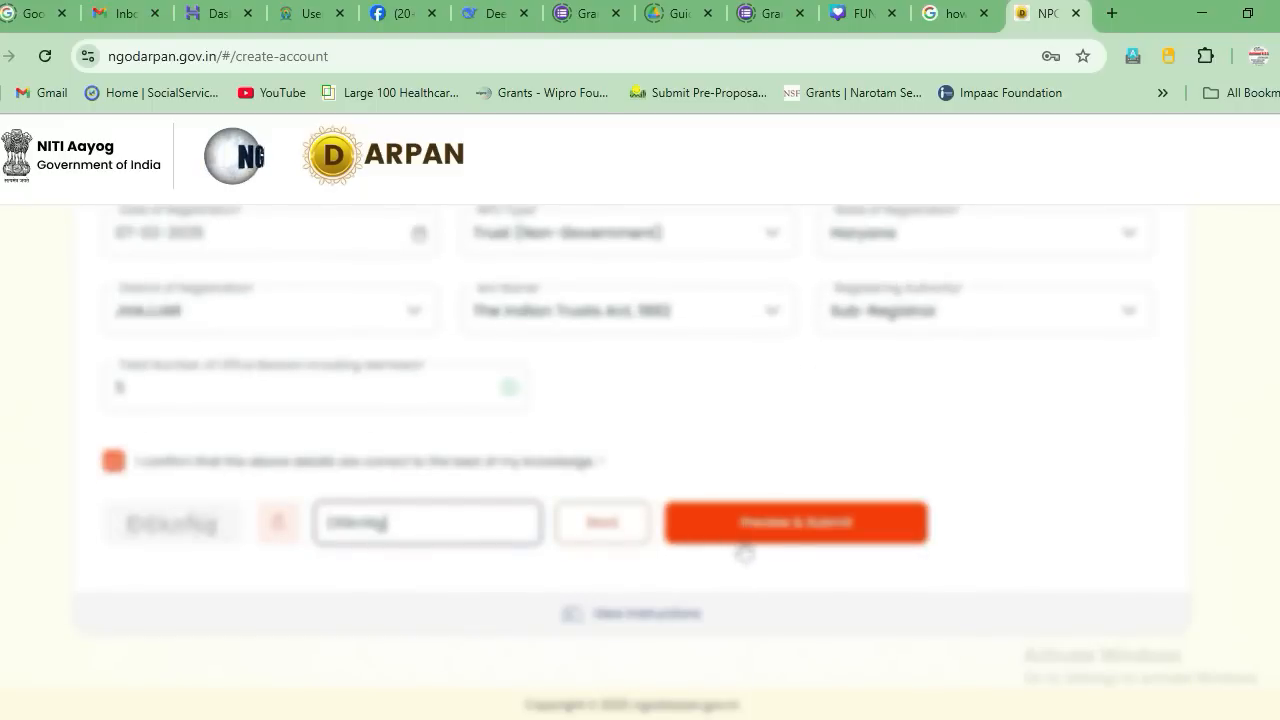
pyautogui.click(788, 535)
# Review the previewed NPO registration details, submit the sign-up and continue to the login page
pyautogui.scroll(1, 443, 352)
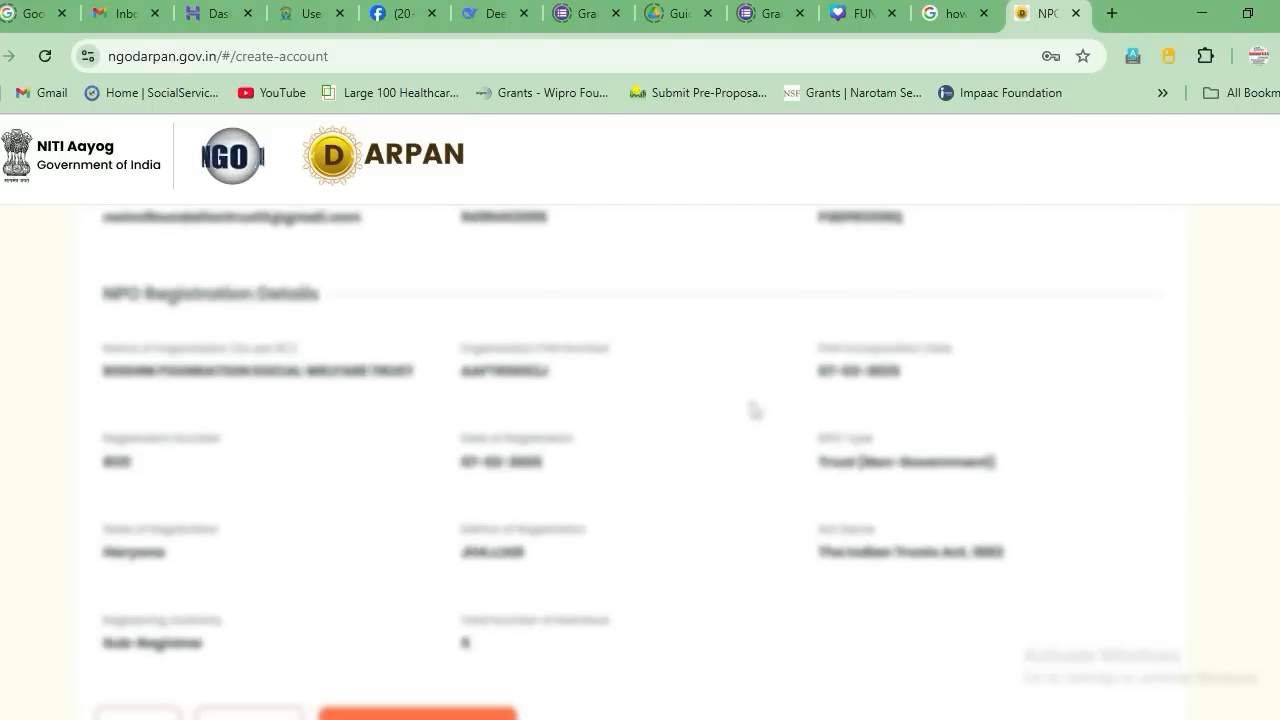
pyautogui.scroll(-2, 443, 529)
pyautogui.click(430, 585)
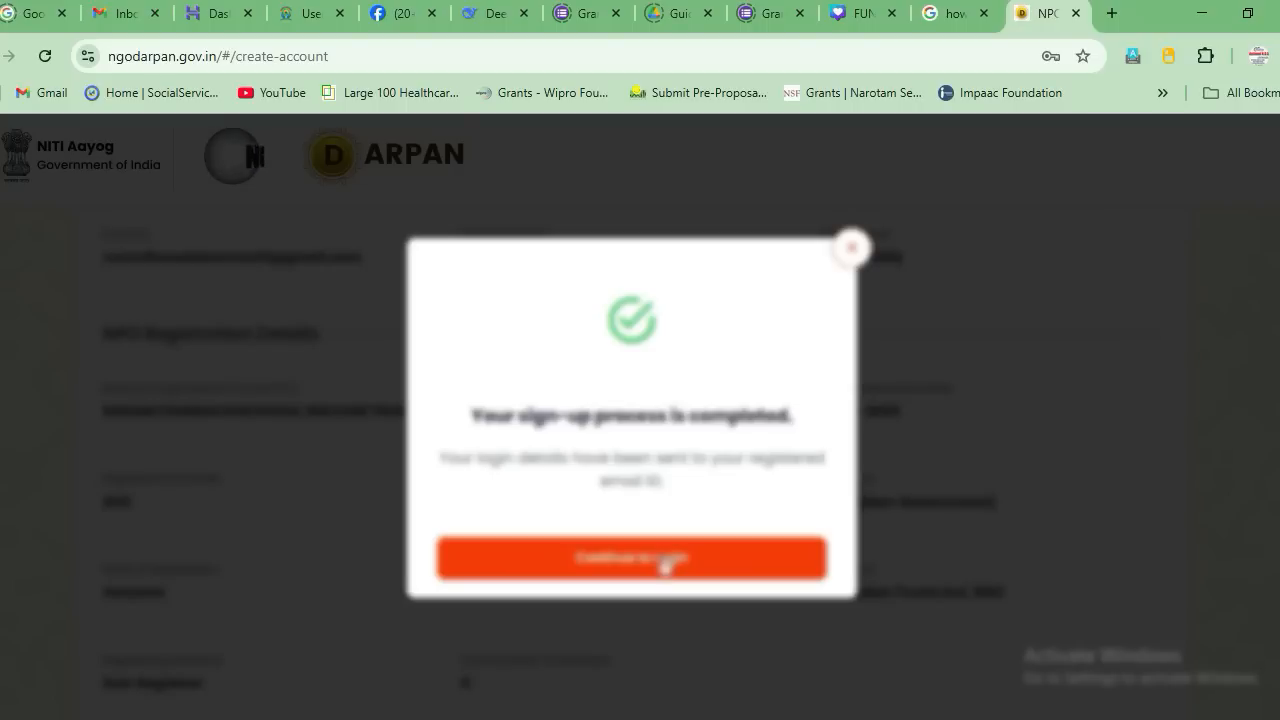
pyautogui.click(665, 565)
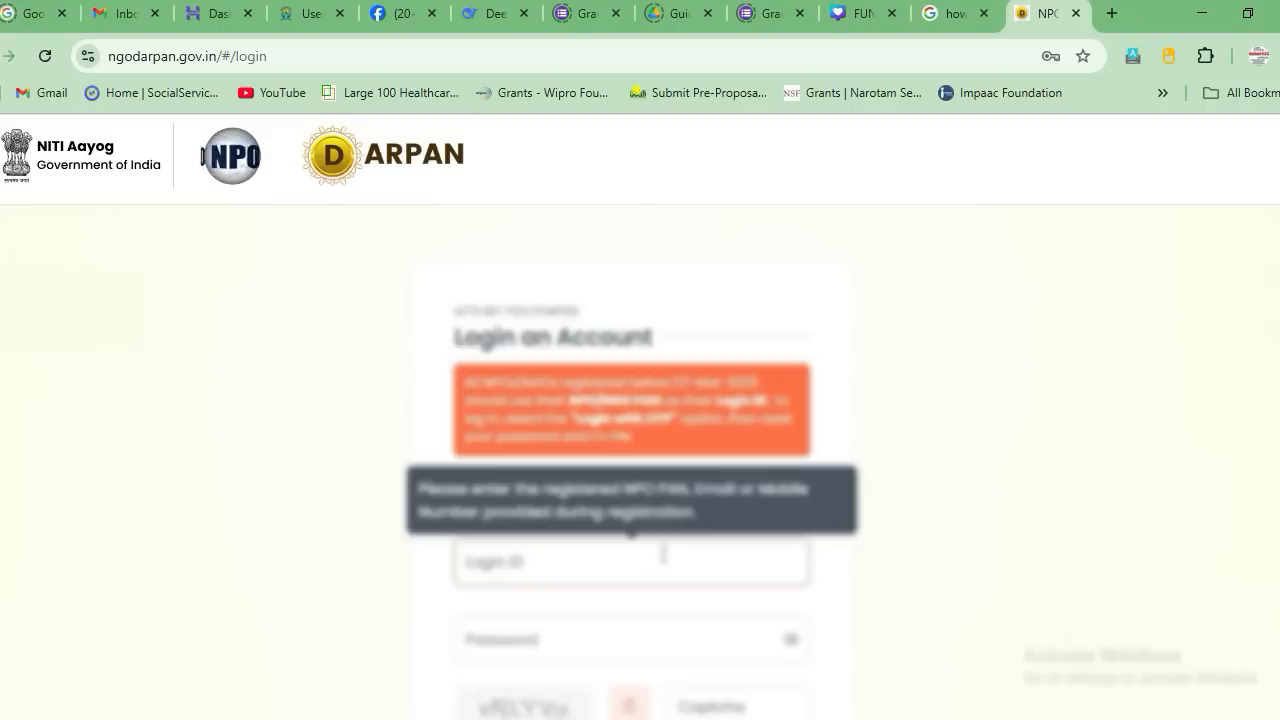
# Enter the registered mobile number as the login ID on the login form
pyautogui.scroll(-2, 663, 553)
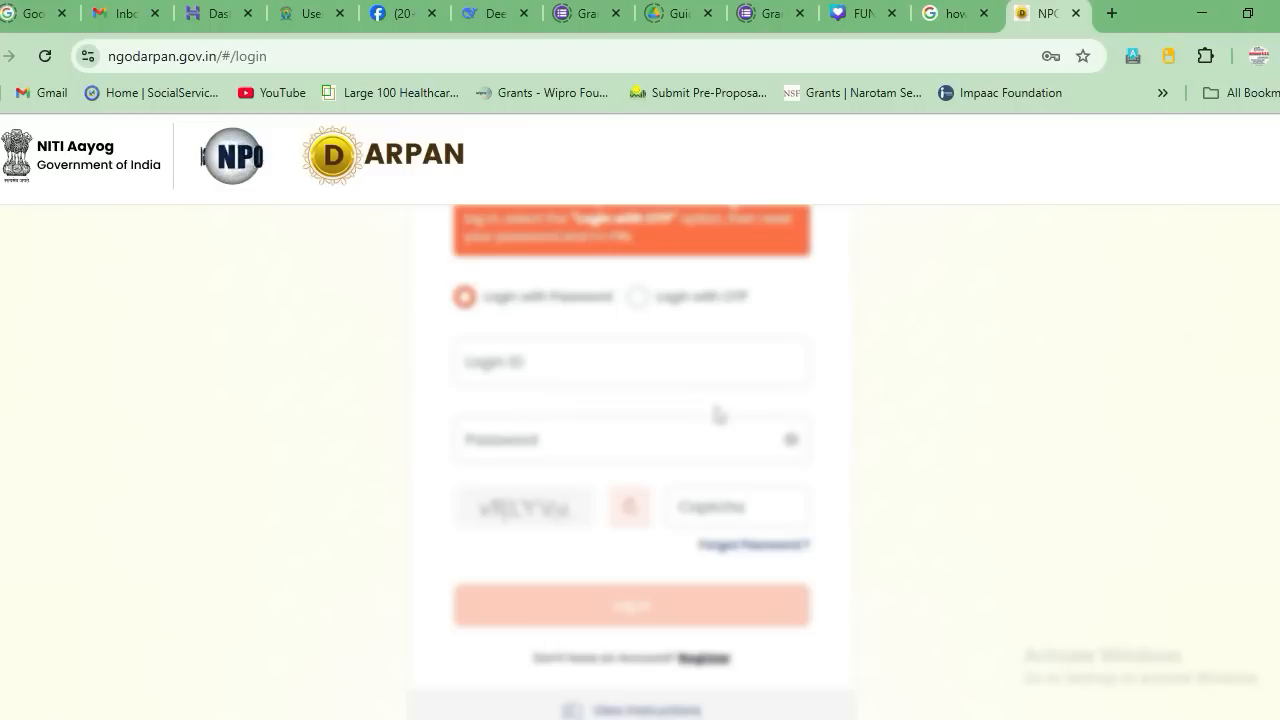
pyautogui.click(557, 368)
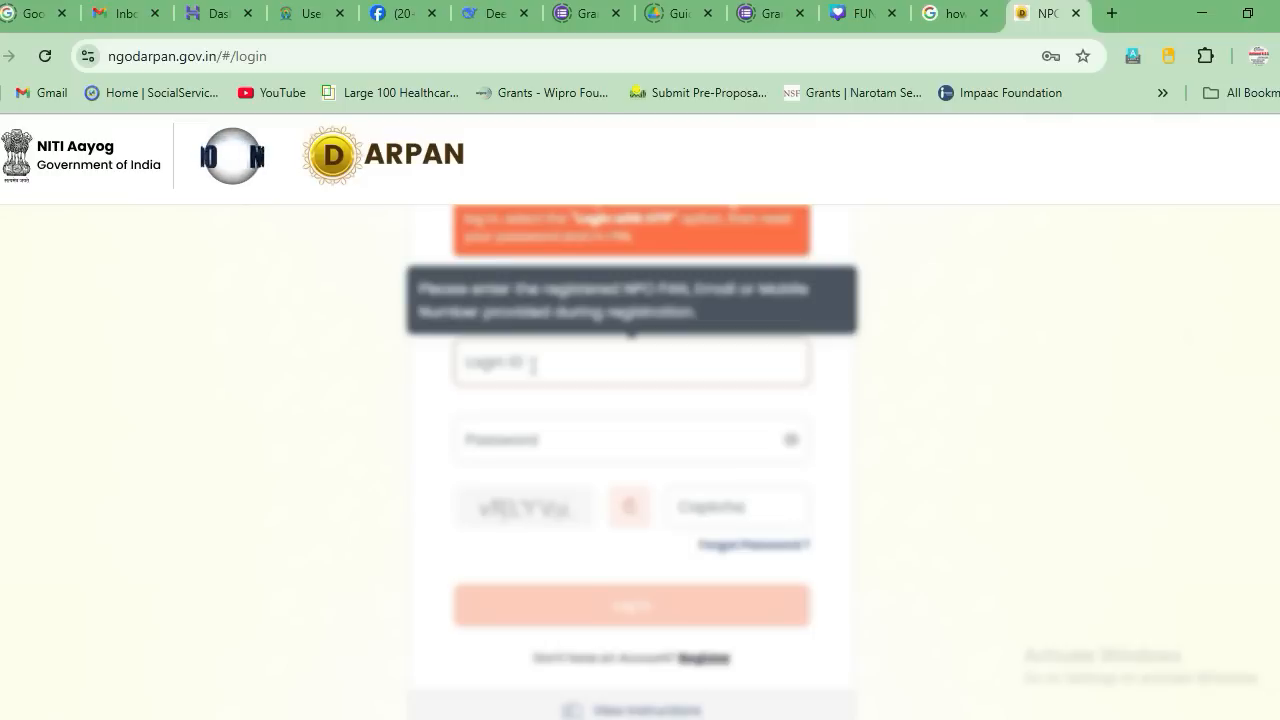
pyautogui.click(551, 366)
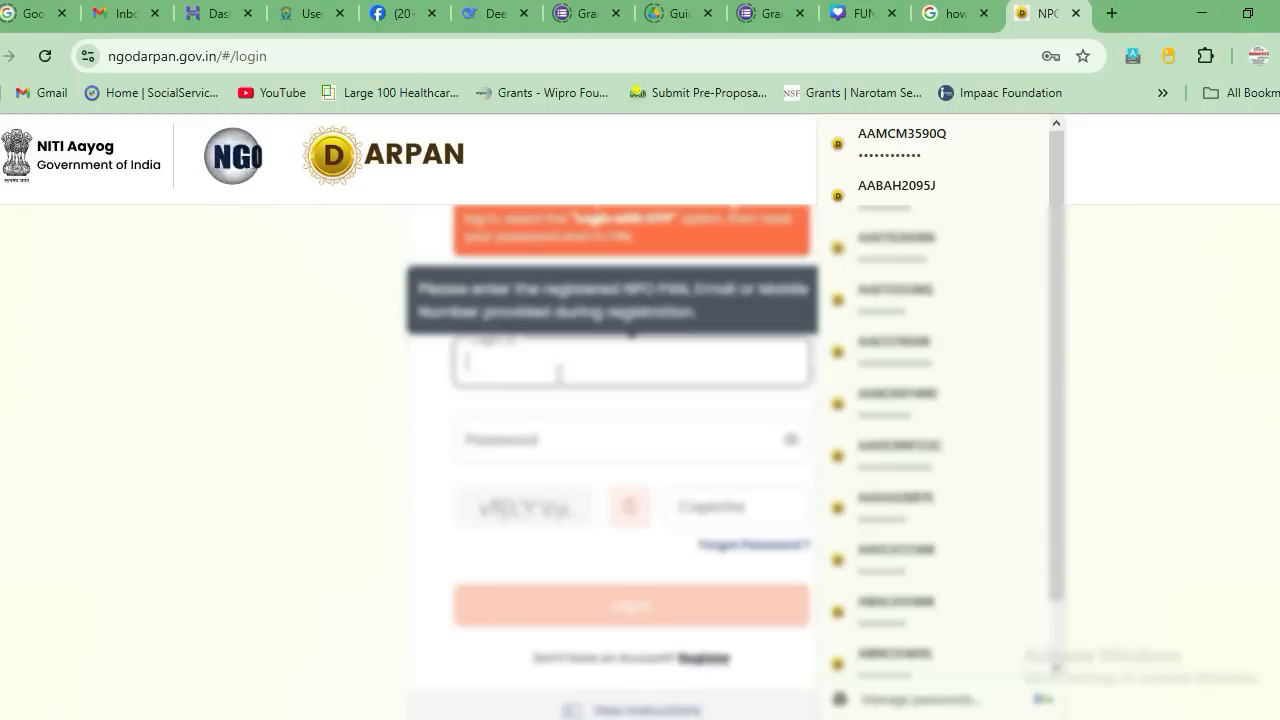
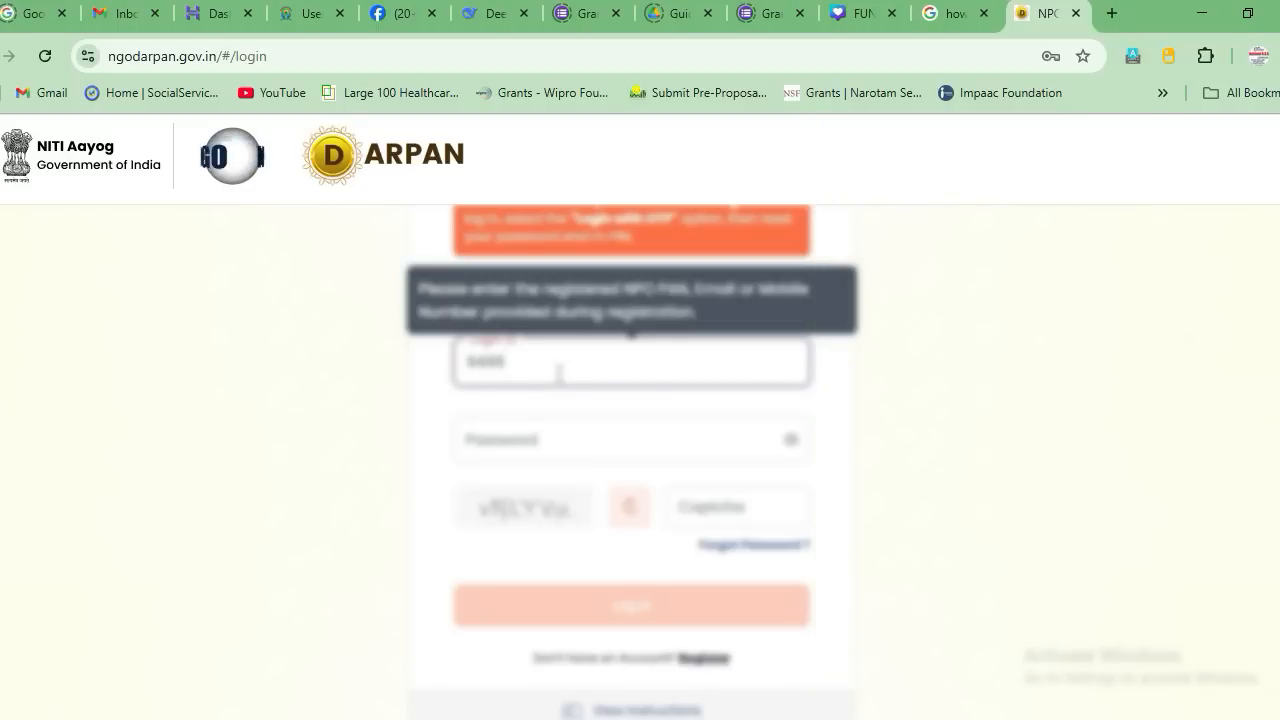
# Fill in the account password on the login form
pyautogui.click(516, 450)
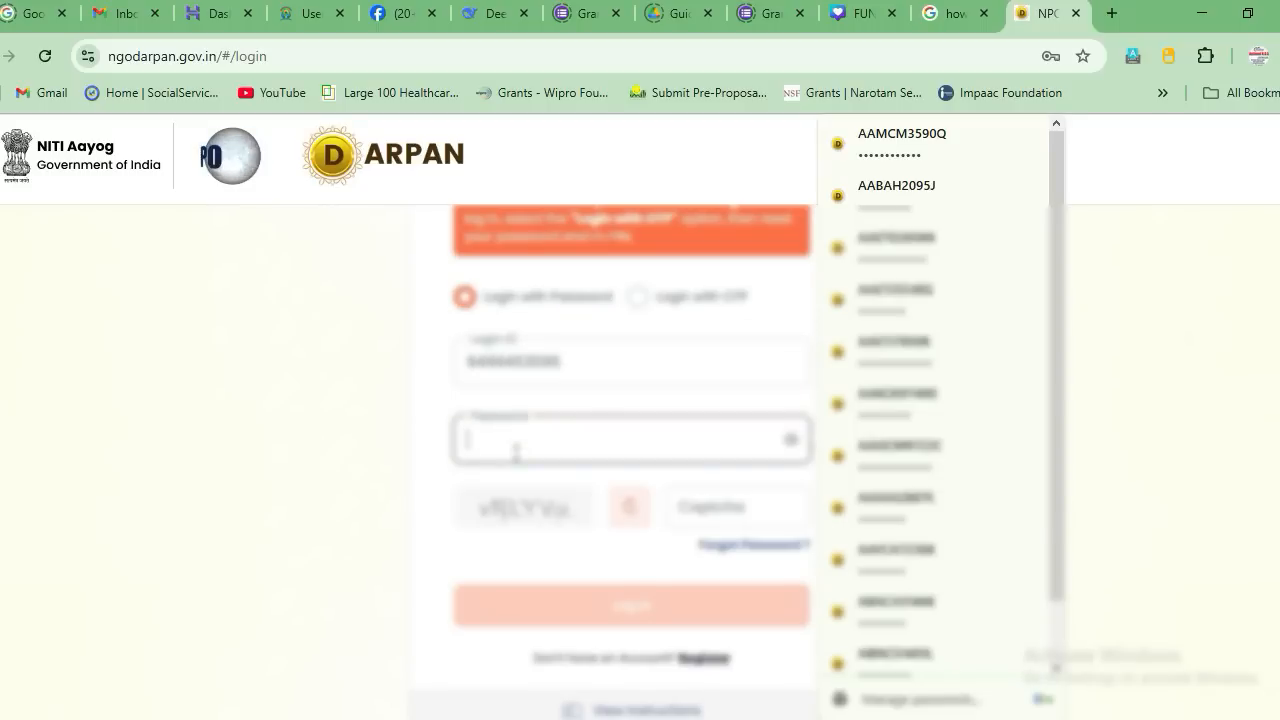
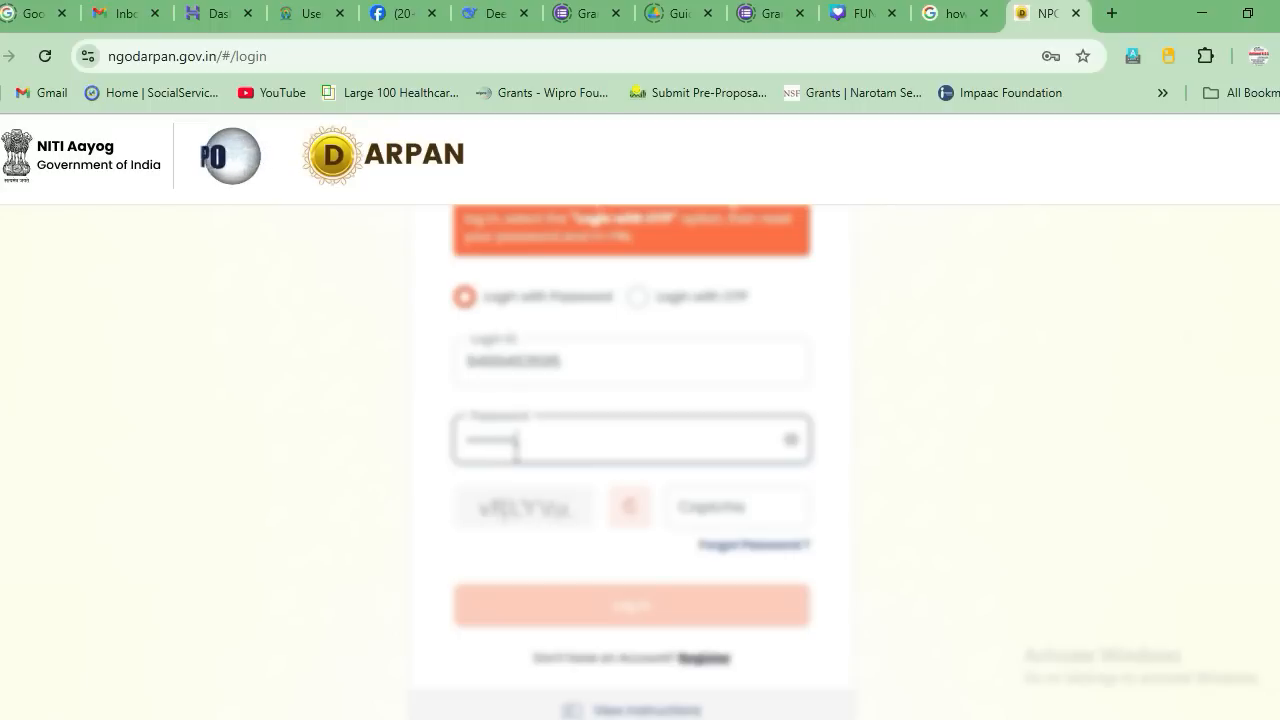
# Fill in the captcha code, log in and decline saving the password in the browser
pyautogui.click(740, 505)
pyautogui.write('vf')
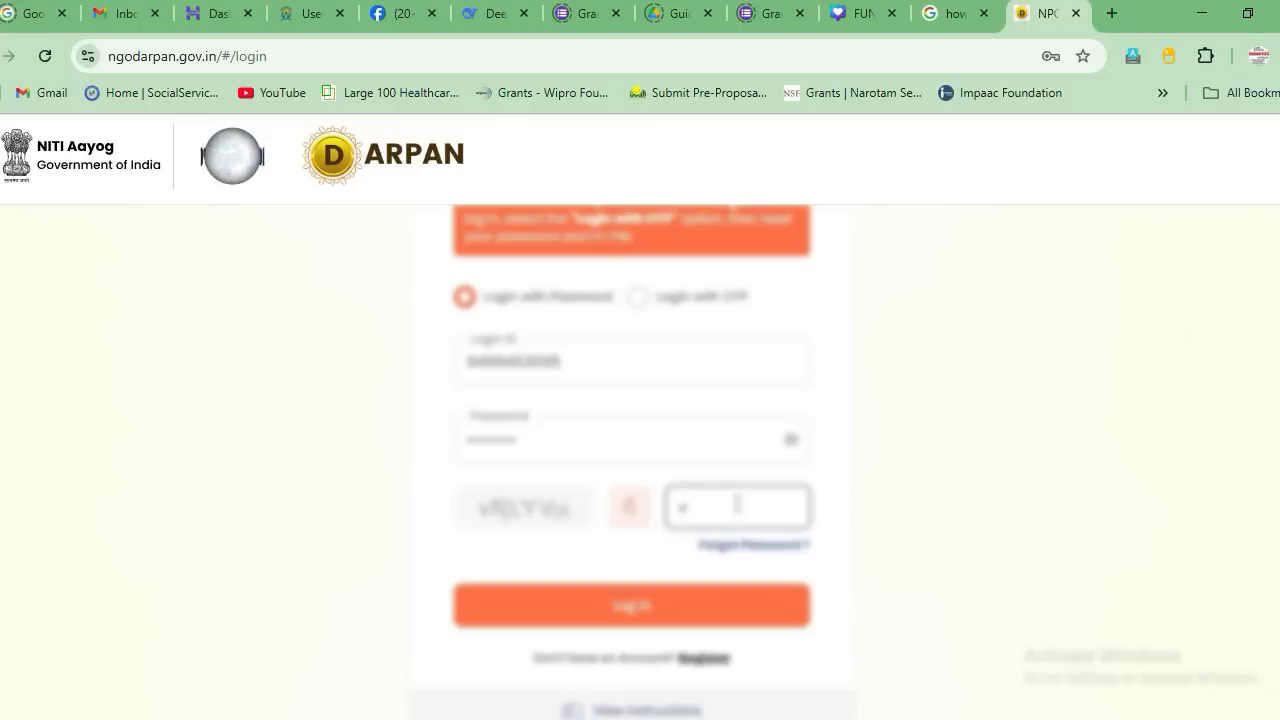
pyautogui.write('LYV')
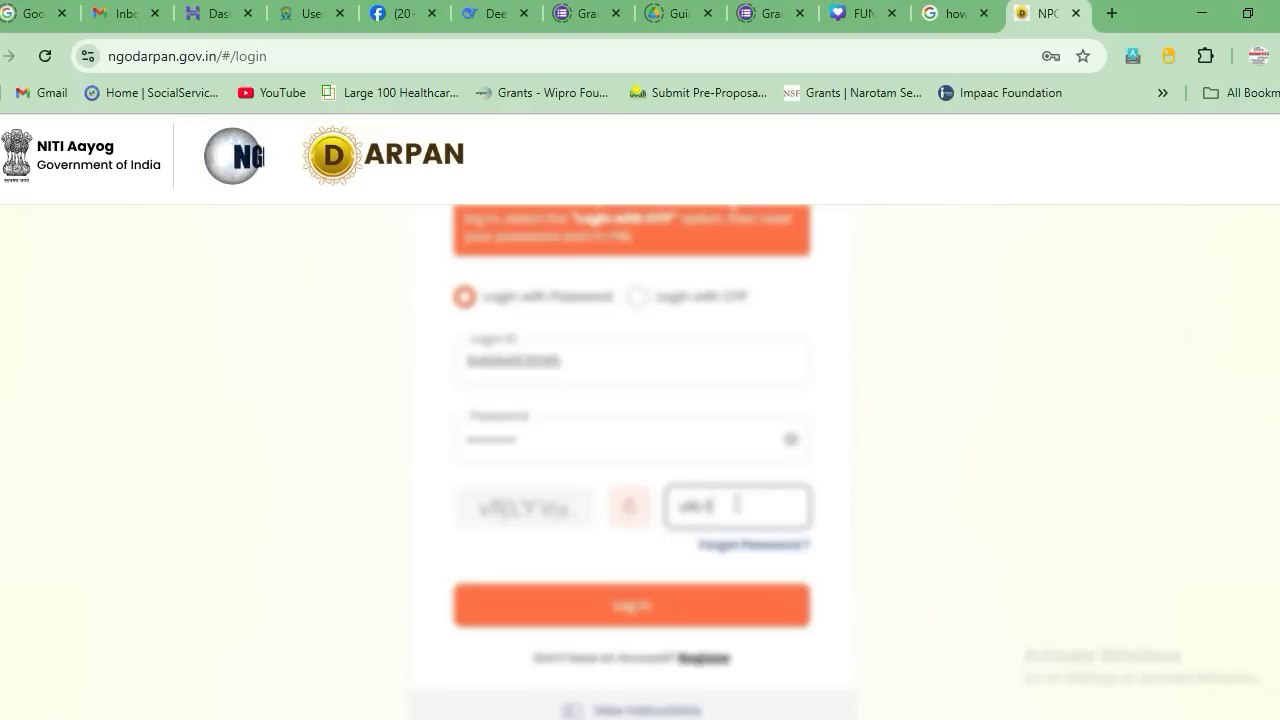
pyautogui.write('u')
pyautogui.click(677, 598)
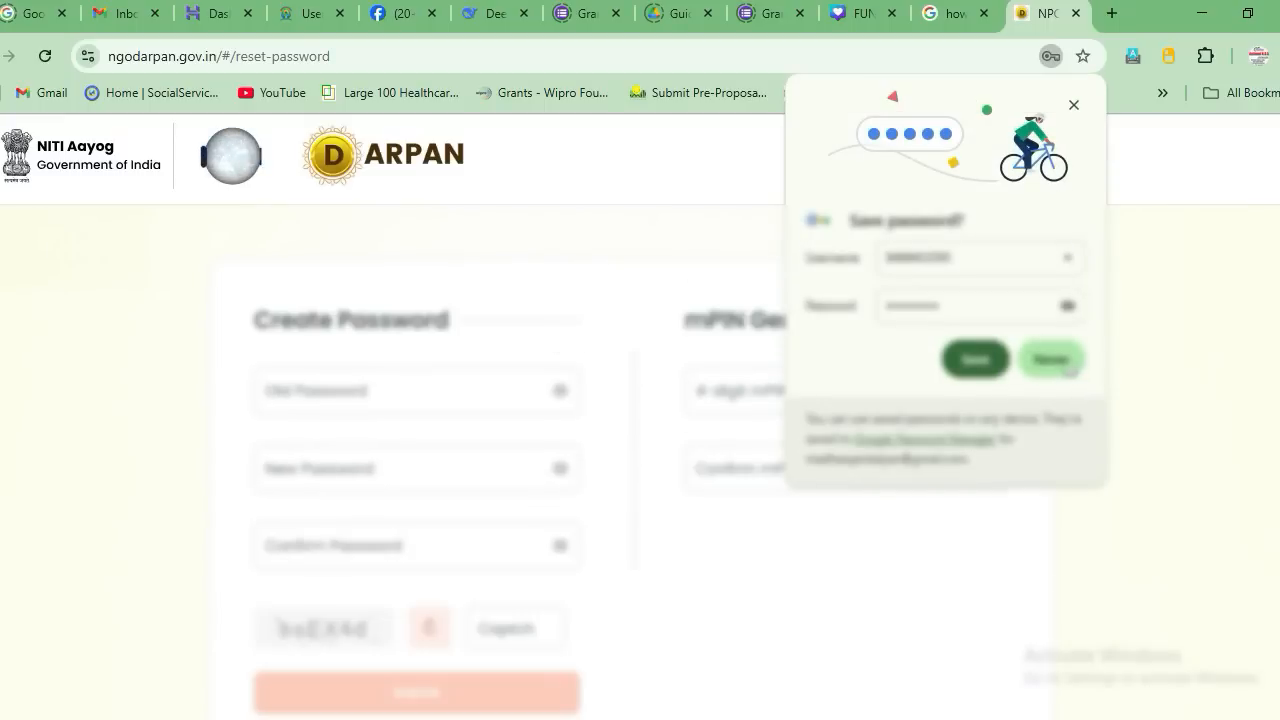
pyautogui.click(1068, 362)
# Enter the old password in the Create Password form
pyautogui.click(379, 395)
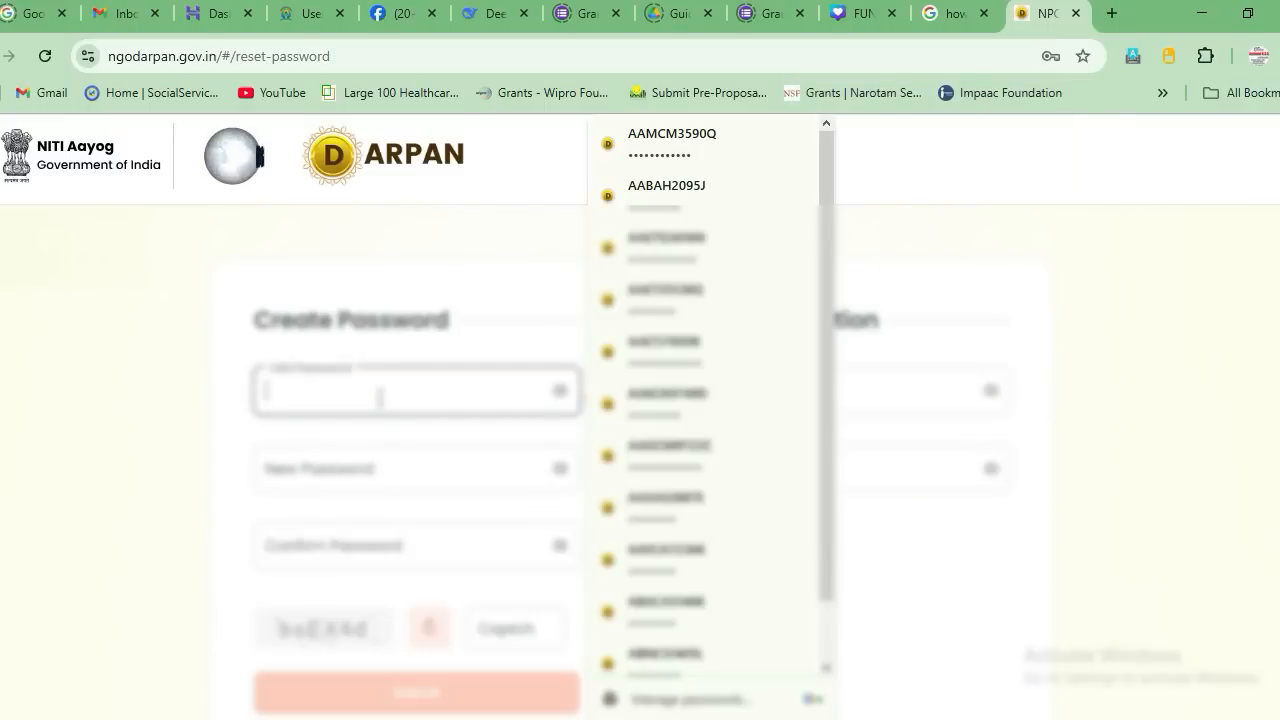
pyautogui.write('••')
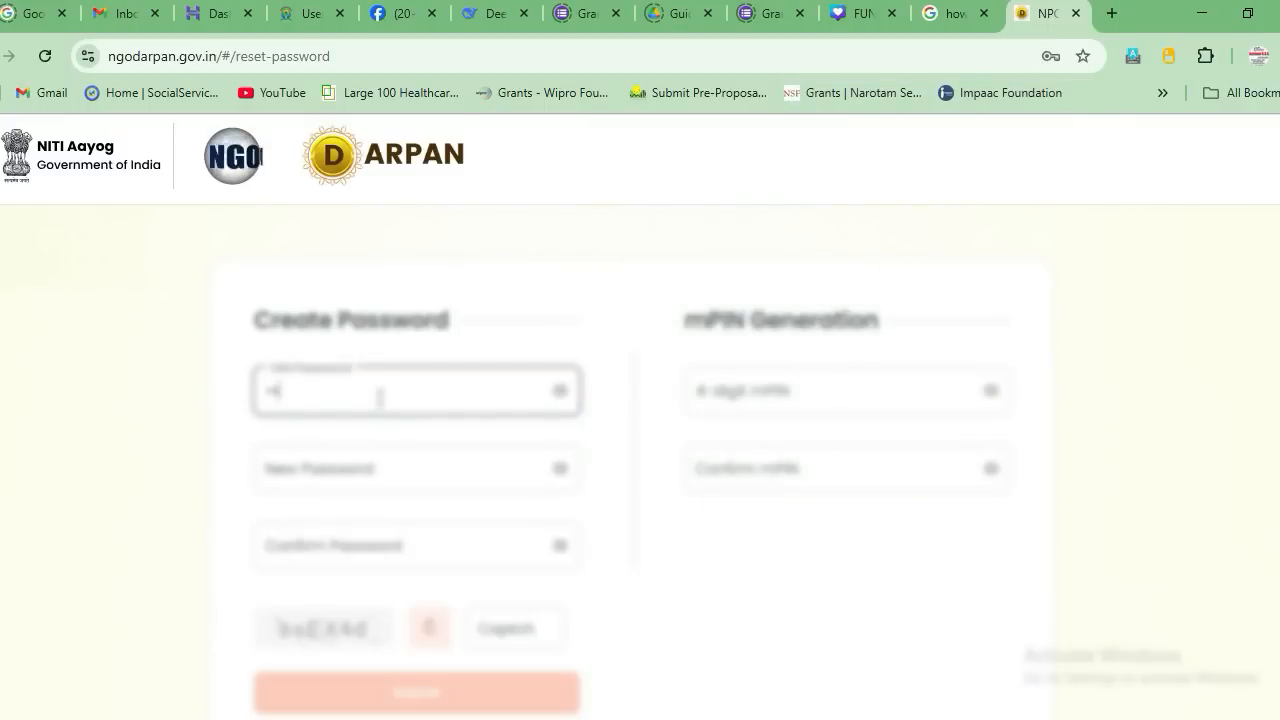
pyautogui.press('BackSpace')
pyautogui.press('BackSpace')
pyautogui.write('••••')
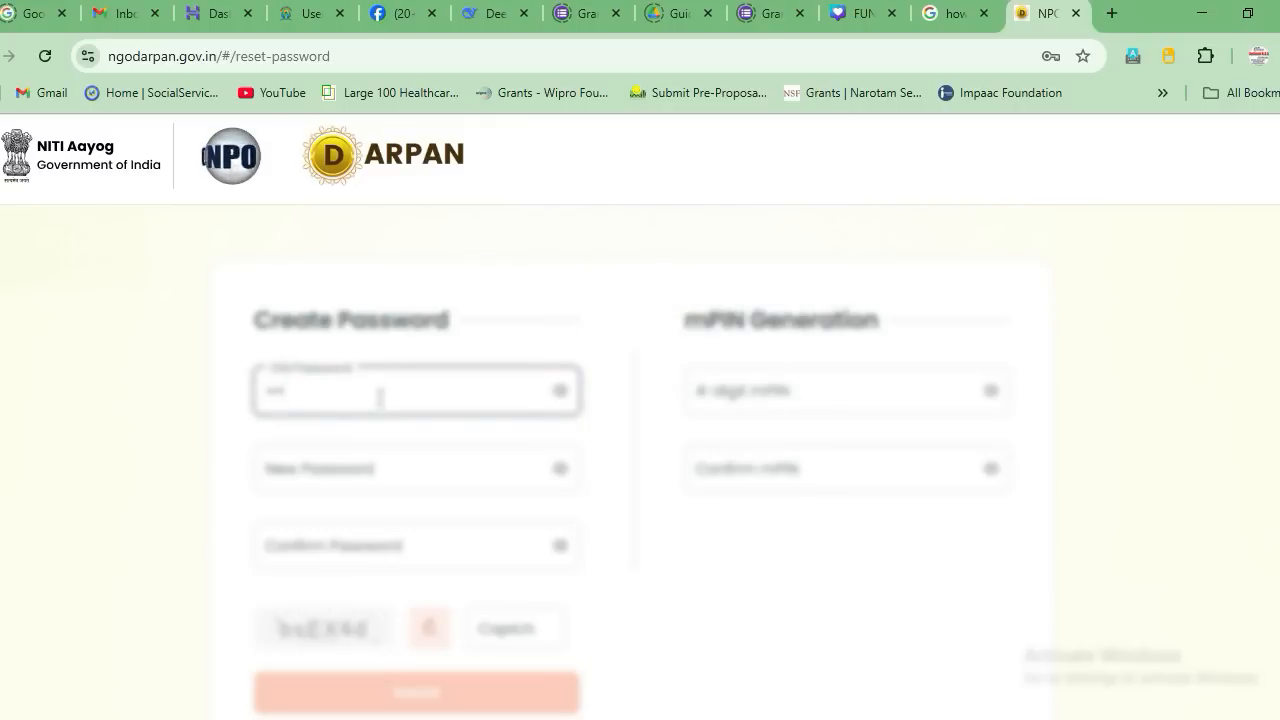
pyautogui.write('••')
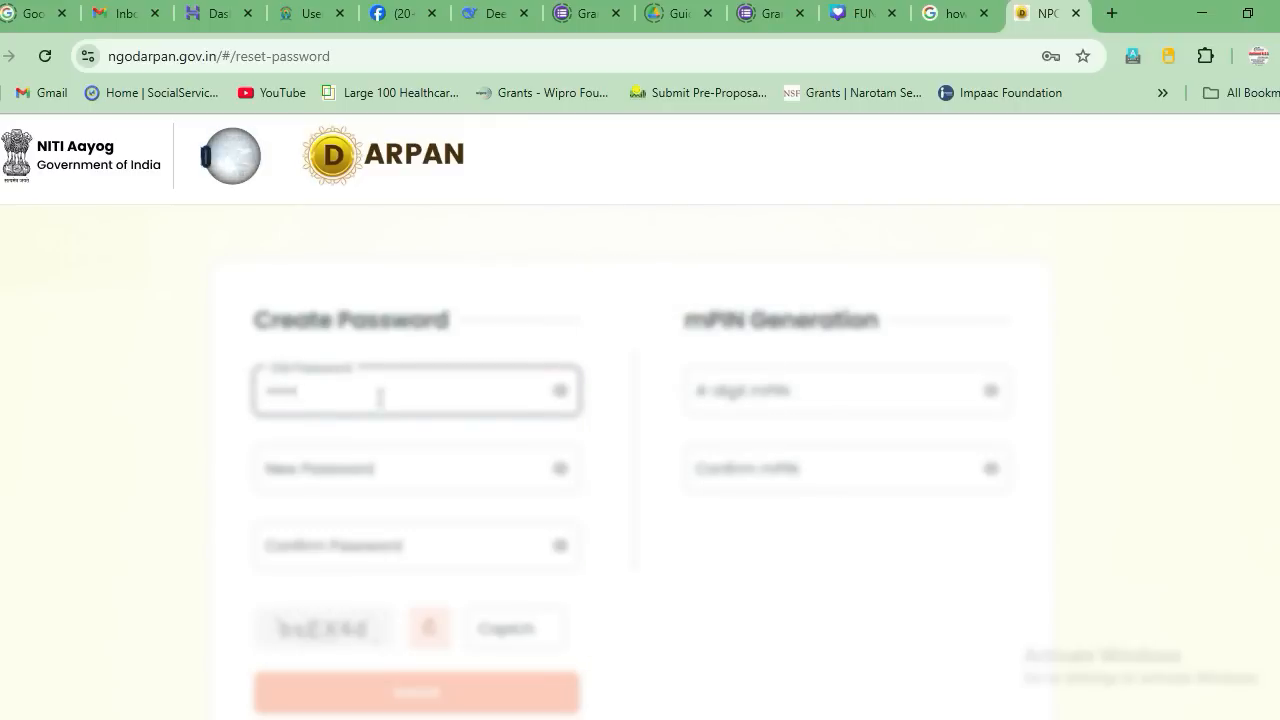
pyautogui.write('••')
# Enter the new account password and repeat it as confirmation
pyautogui.click(363, 464)
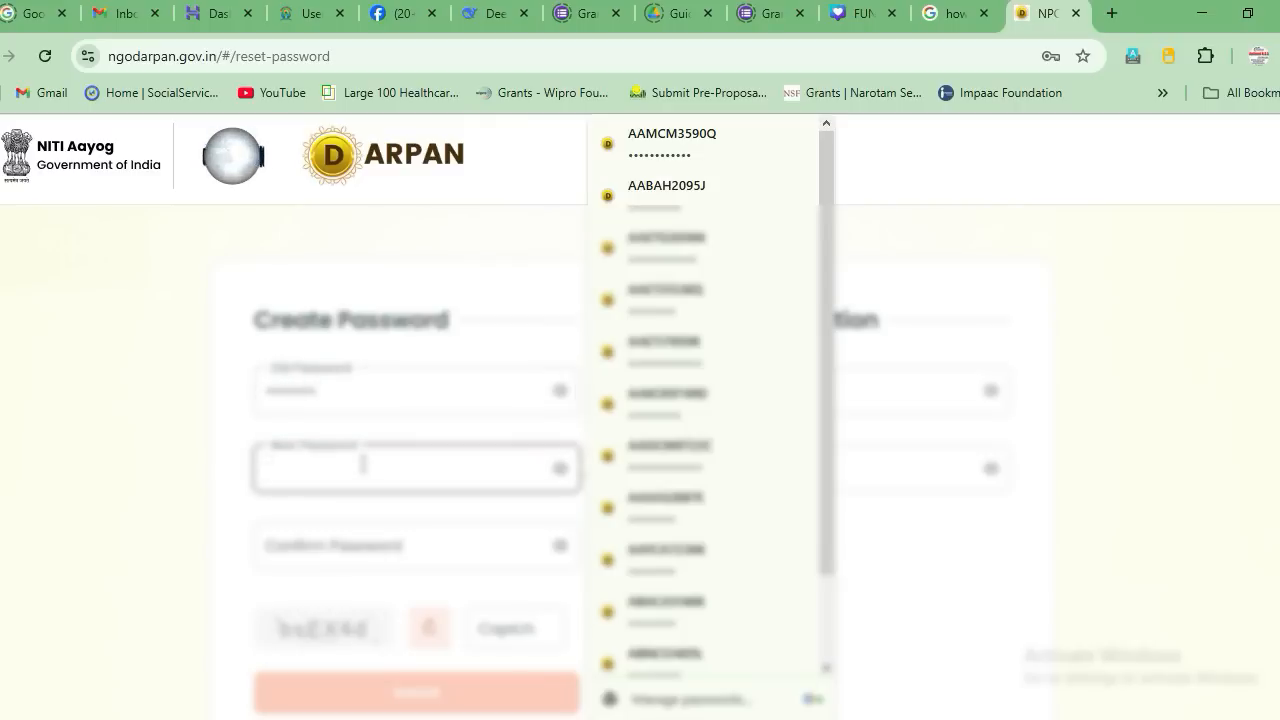
pyautogui.write('••••••')
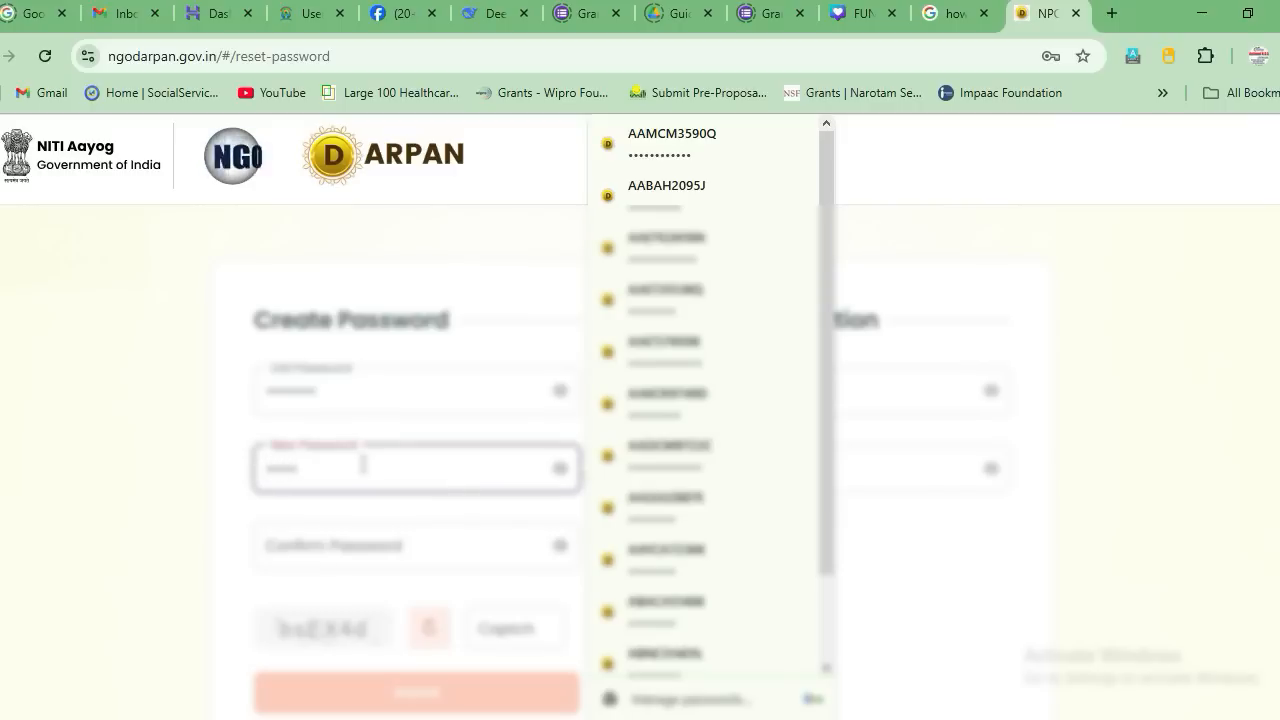
pyautogui.write('•')
pyautogui.click(322, 541)
pyautogui.write('•••••')
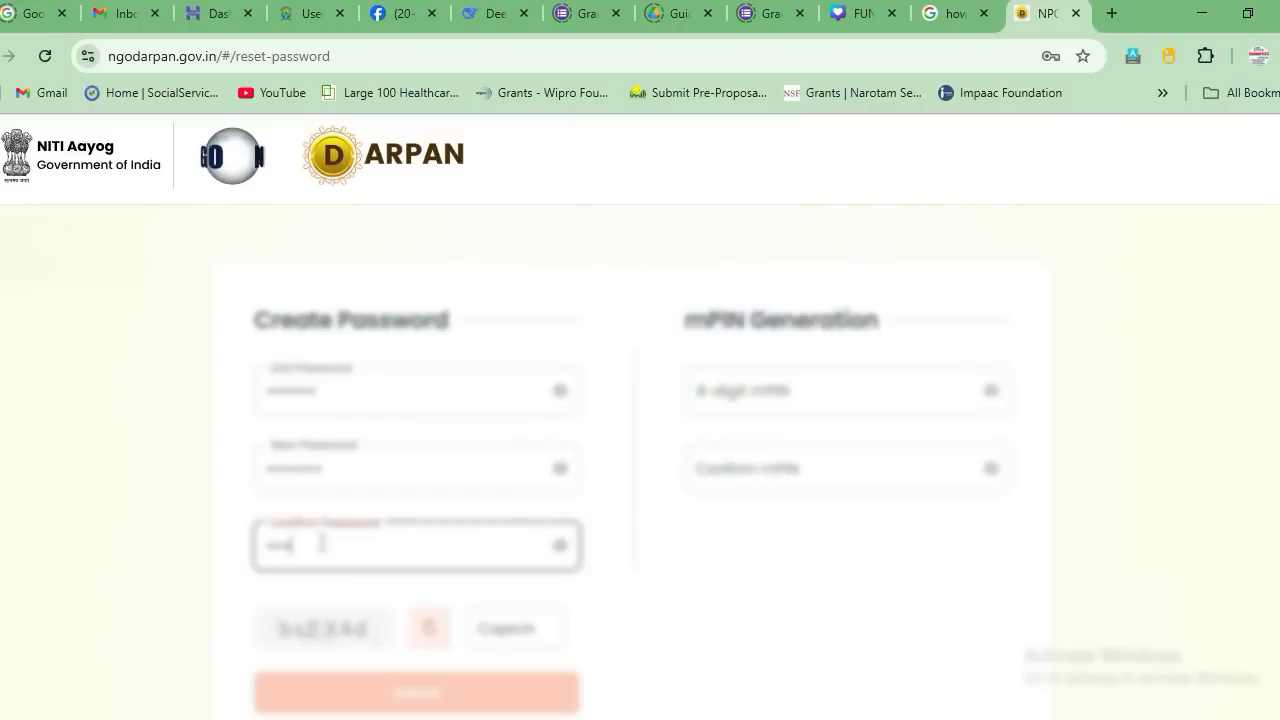
pyautogui.write('•••')
# Enter a 4-digit mPIN under mPIN Generation and repeat it as confirmation
pyautogui.click(758, 389)
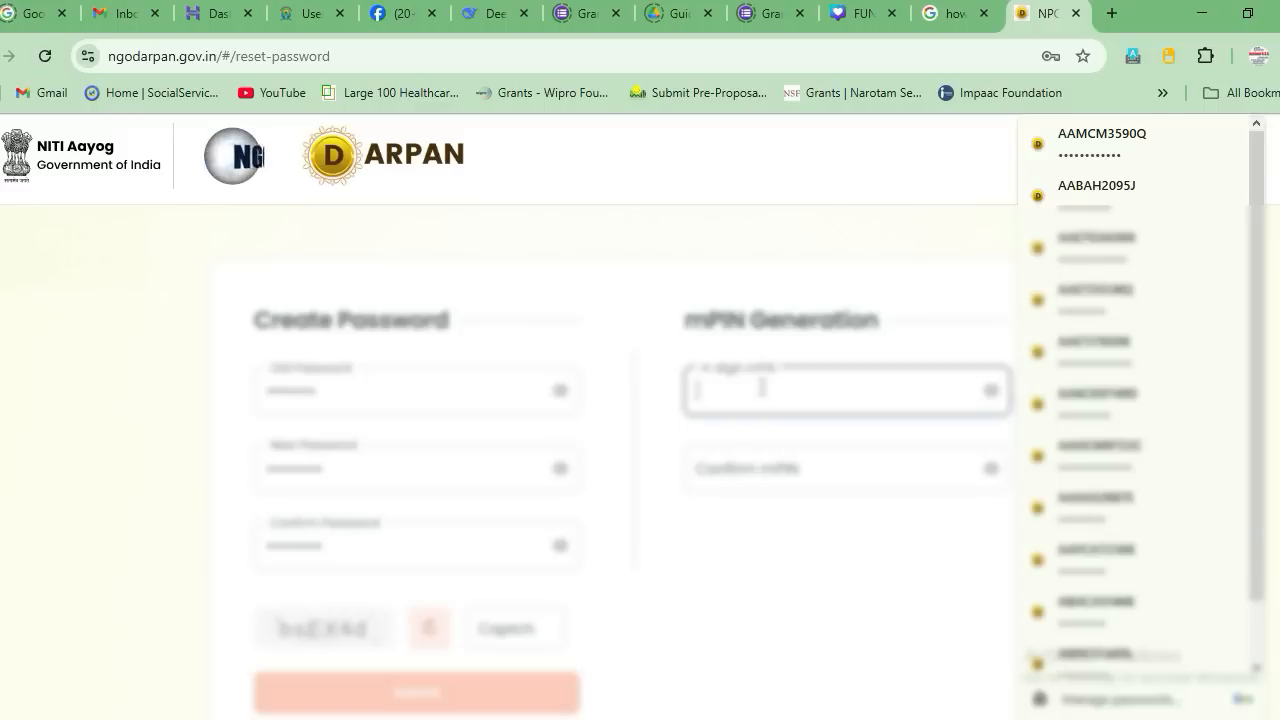
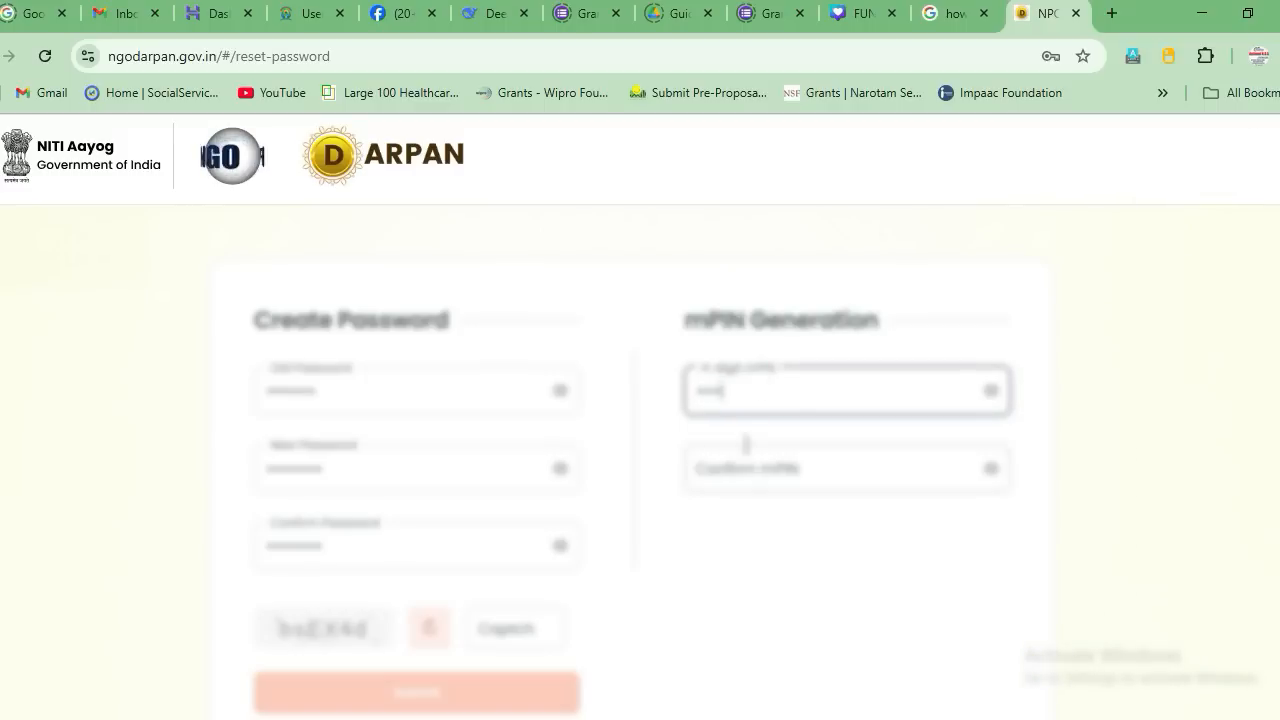
pyautogui.click(737, 487)
# Fill in the captcha code, submit the new credentials and update the saved password in the browser
pyautogui.scroll(-2, 606, 491)
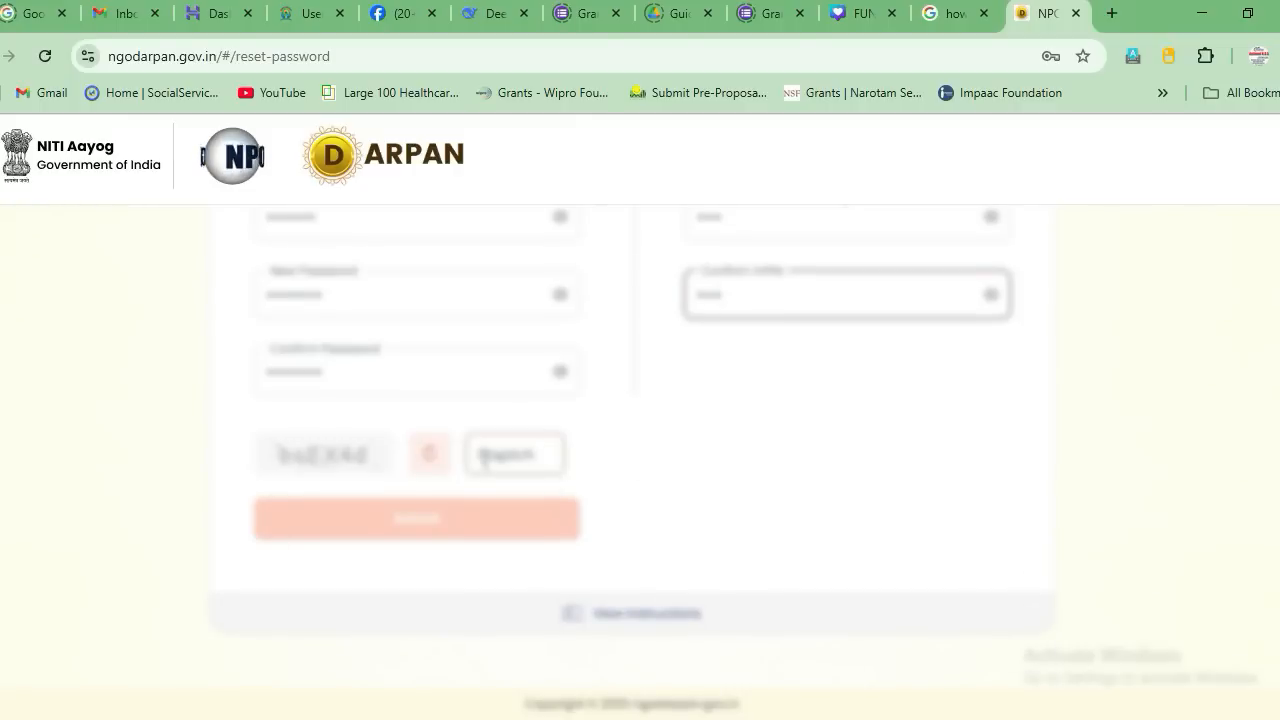
pyautogui.click(508, 458)
pyautogui.write('bx')
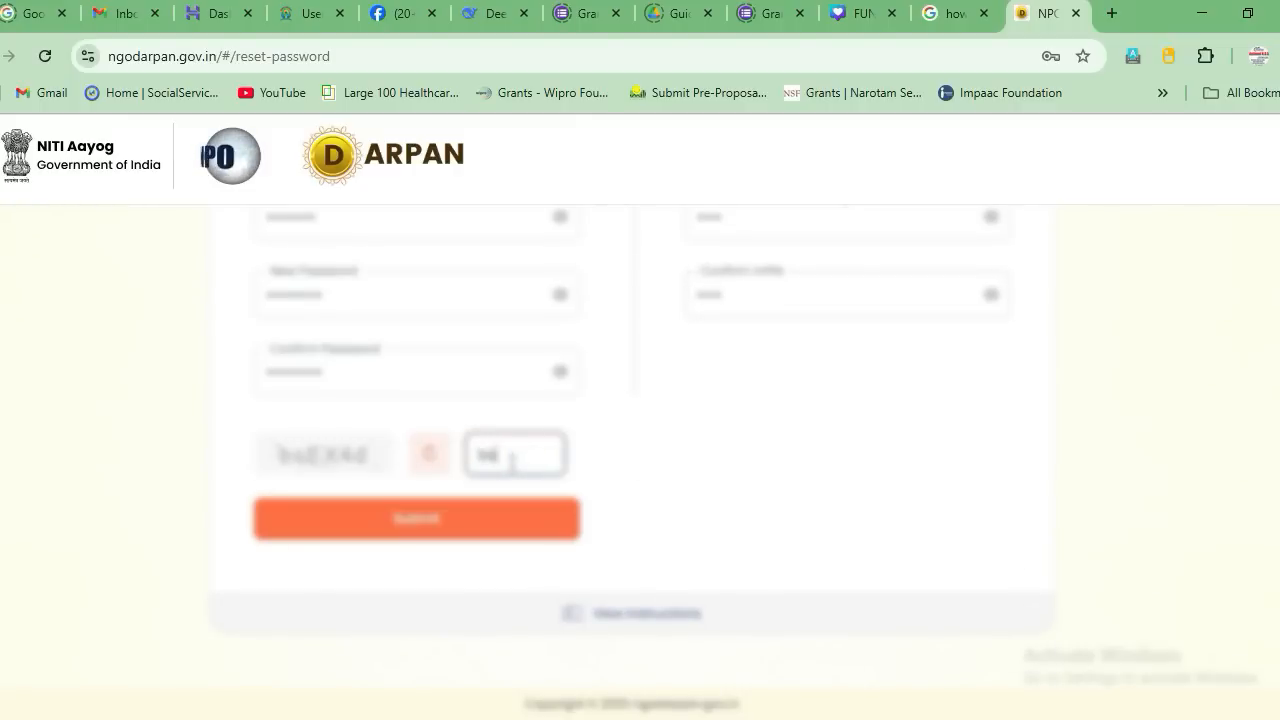
pyautogui.write('EX4d')
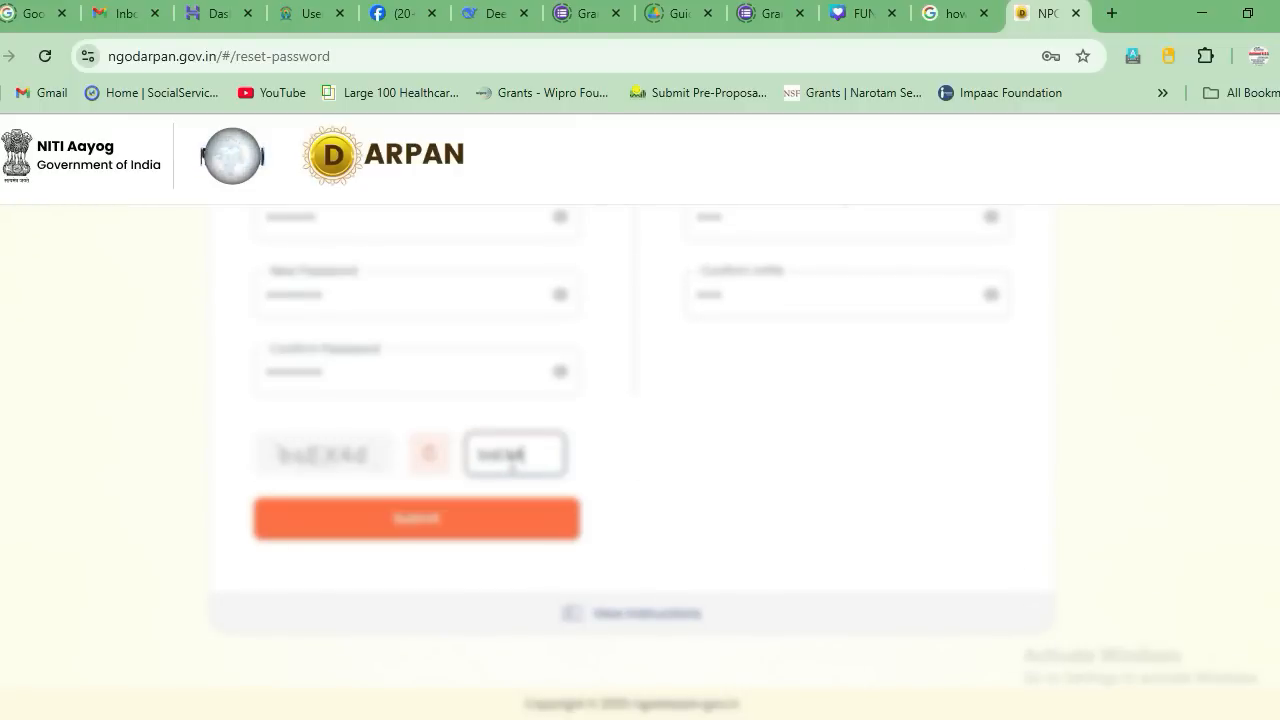
pyautogui.click(466, 528)
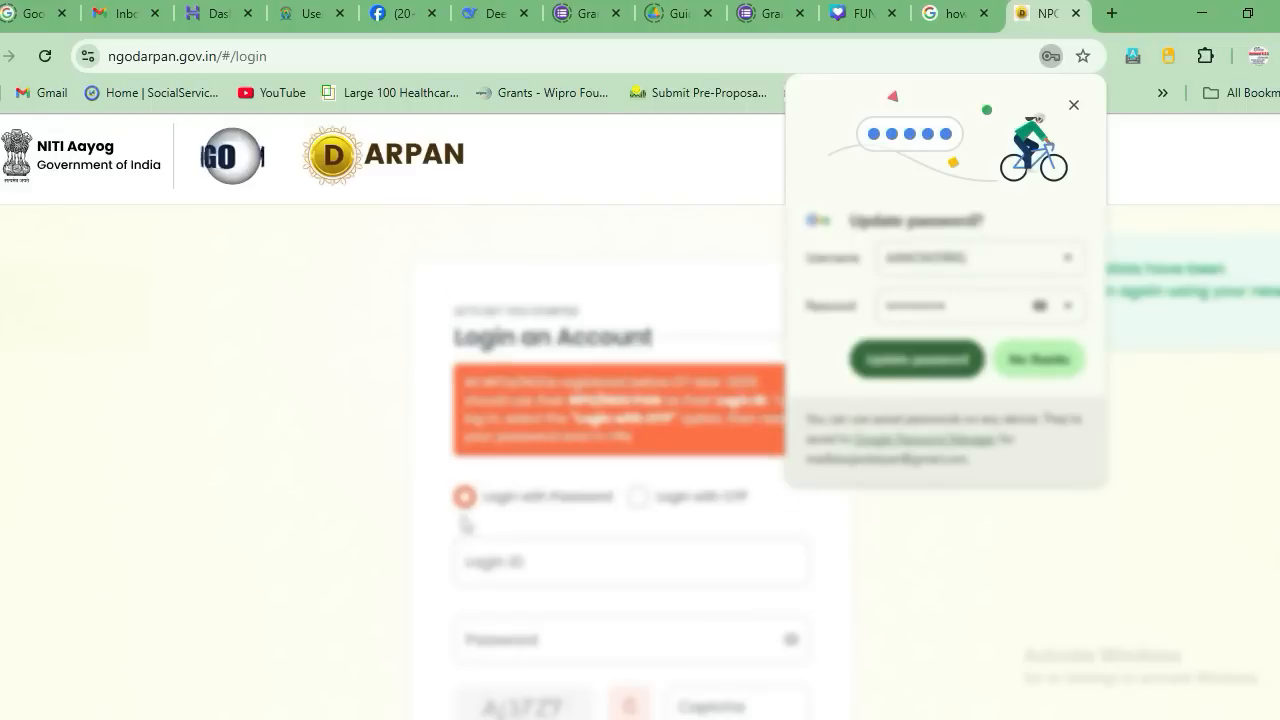
pyautogui.click(935, 355)
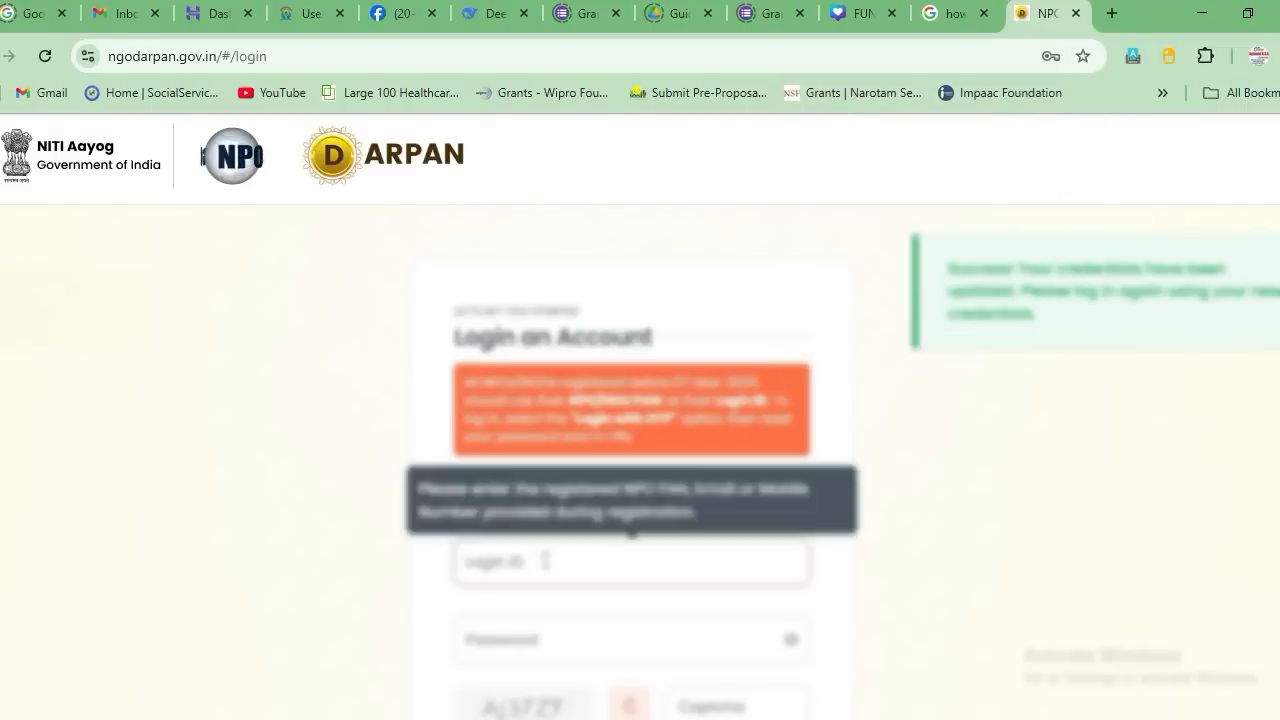
# Fill in the login form with the registered mobile number as login ID and the new account password
pyautogui.click(552, 560)
pyautogui.scroll(-2, 968, 438)
pyautogui.scroll(2, 968, 438)
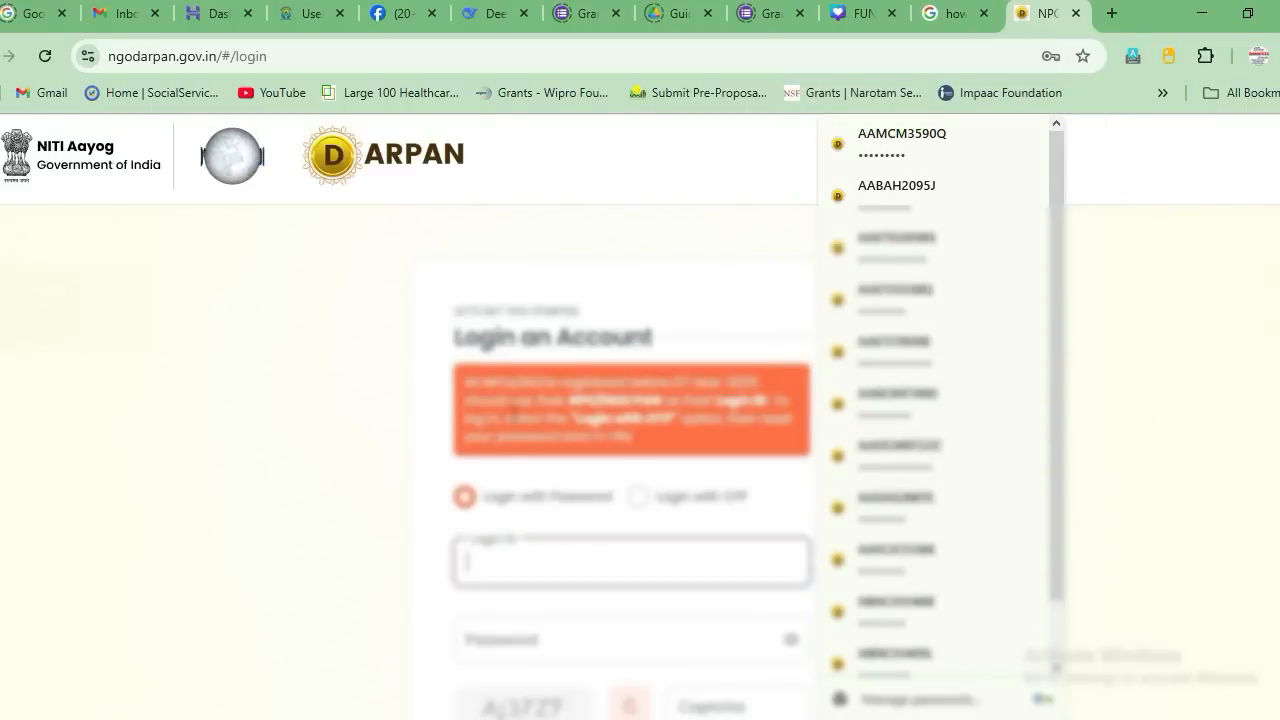
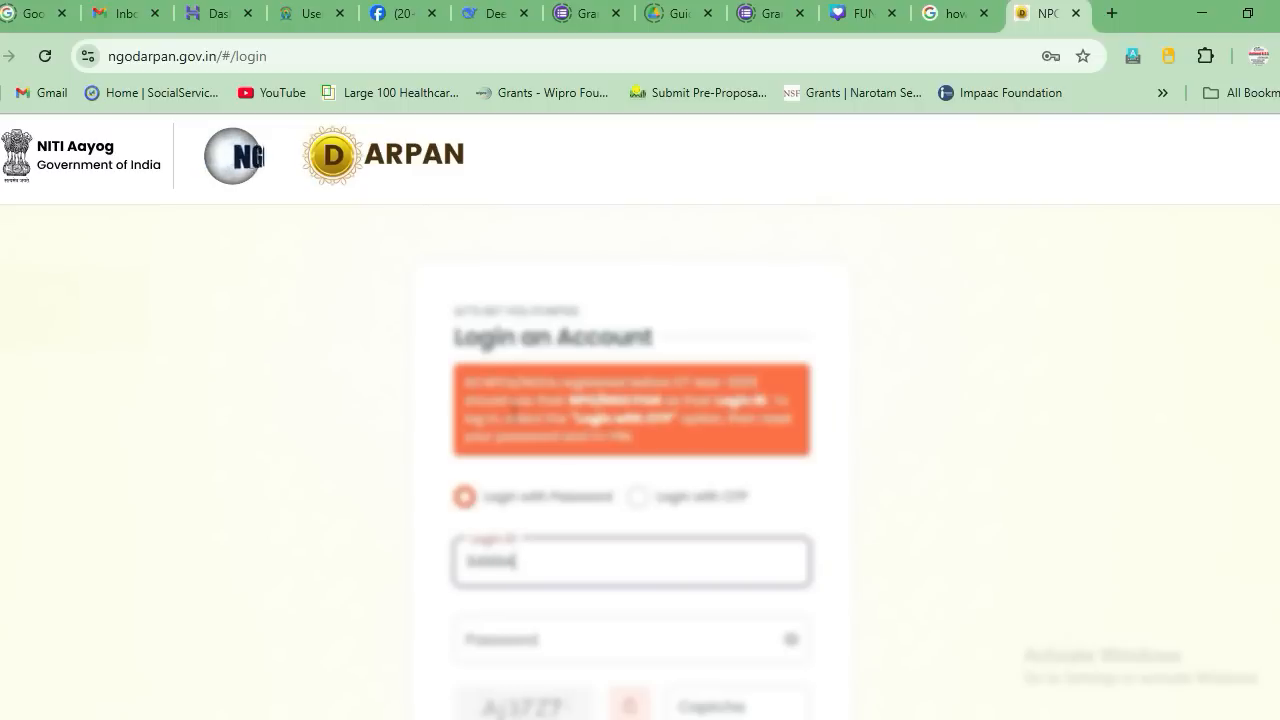
pyautogui.scroll(-2, 533, 434)
pyautogui.click(533, 438)
pyautogui.write('••••')
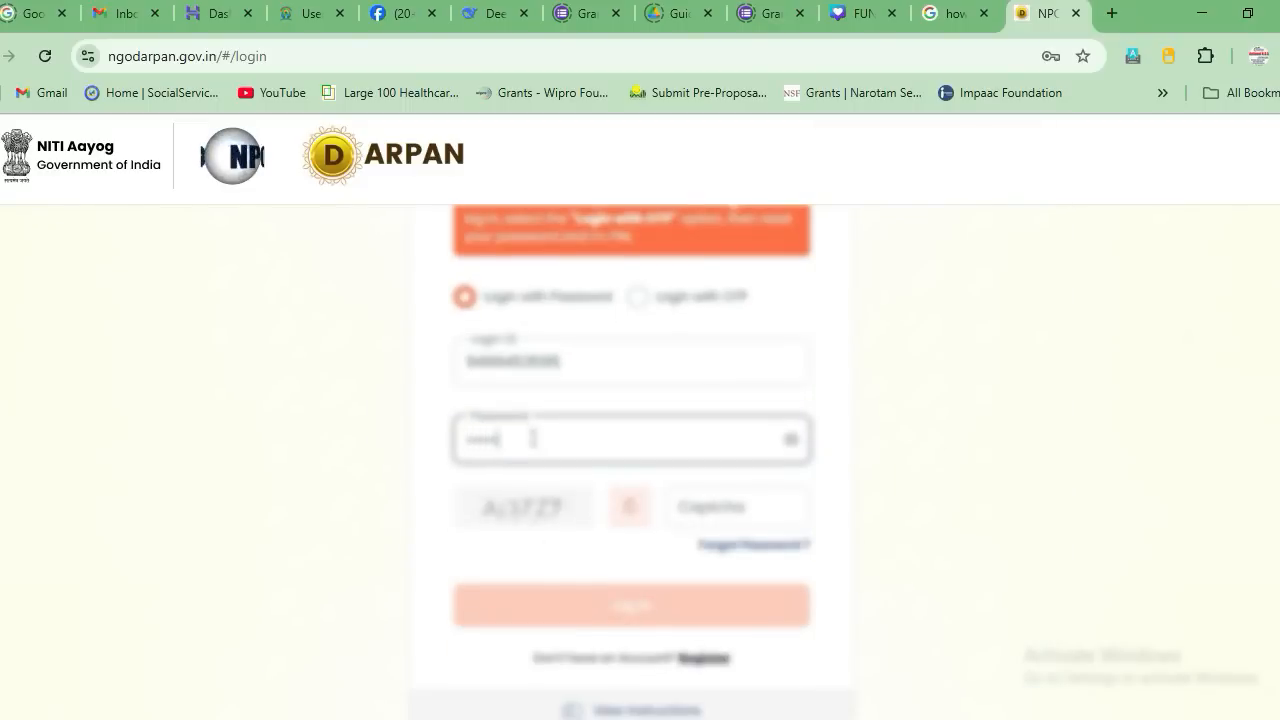
pyautogui.write('•••••')
# Fill in the captcha code and submit the login with the new credentials
pyautogui.click(736, 509)
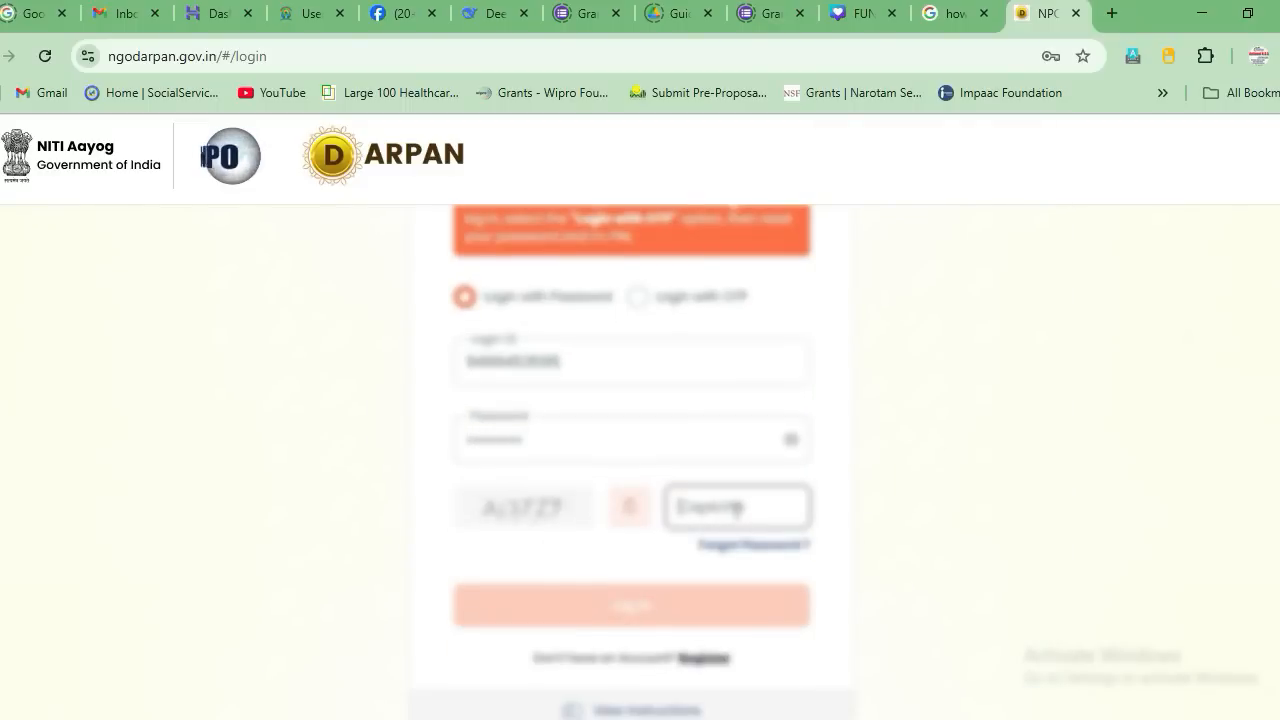
pyautogui.write('KJ1Z')
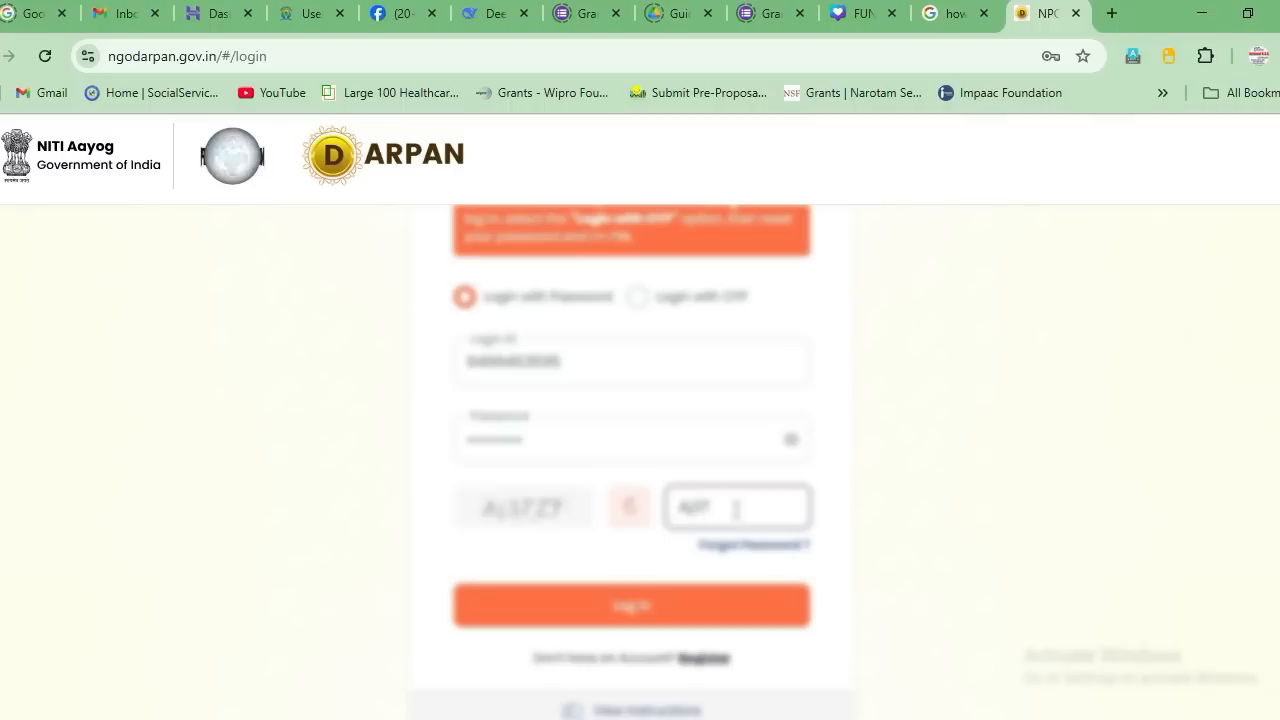
pyautogui.write('7T')
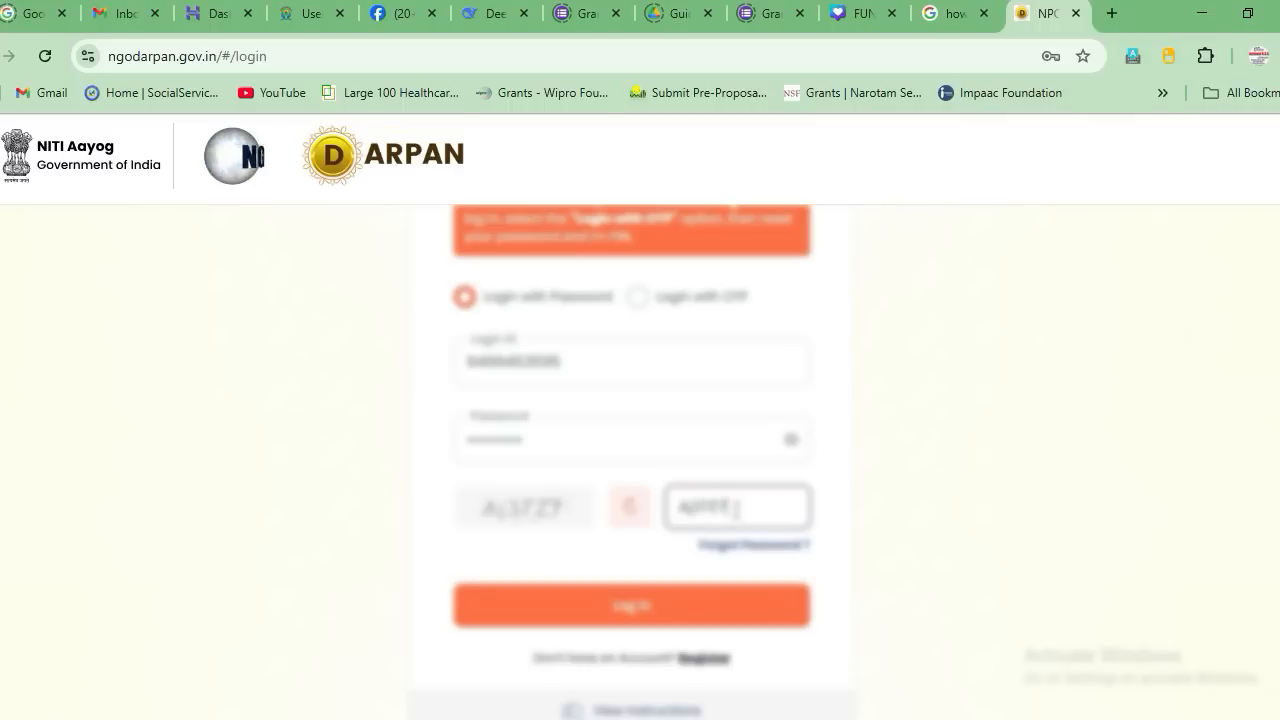
pyautogui.click(658, 606)
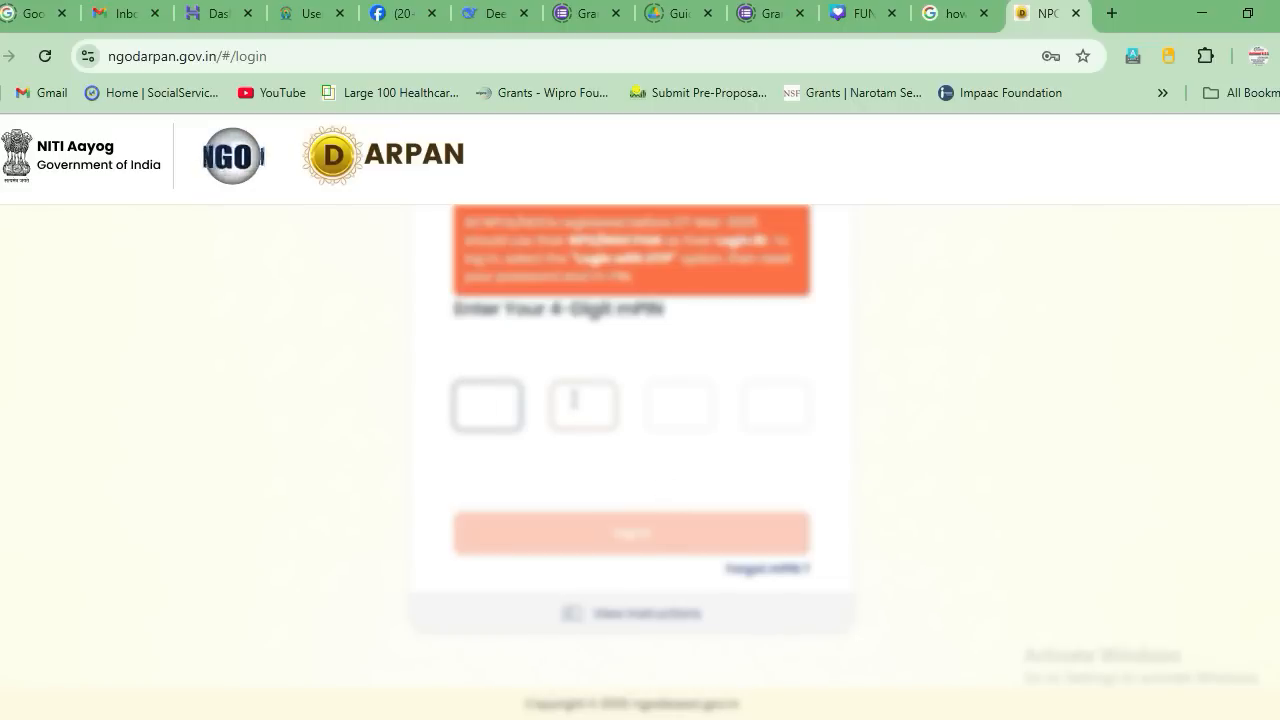
# Enter the 4-digit mPIN to complete the login and look over the portal's Overview page
pyautogui.write('****')
pyautogui.click(638, 543)
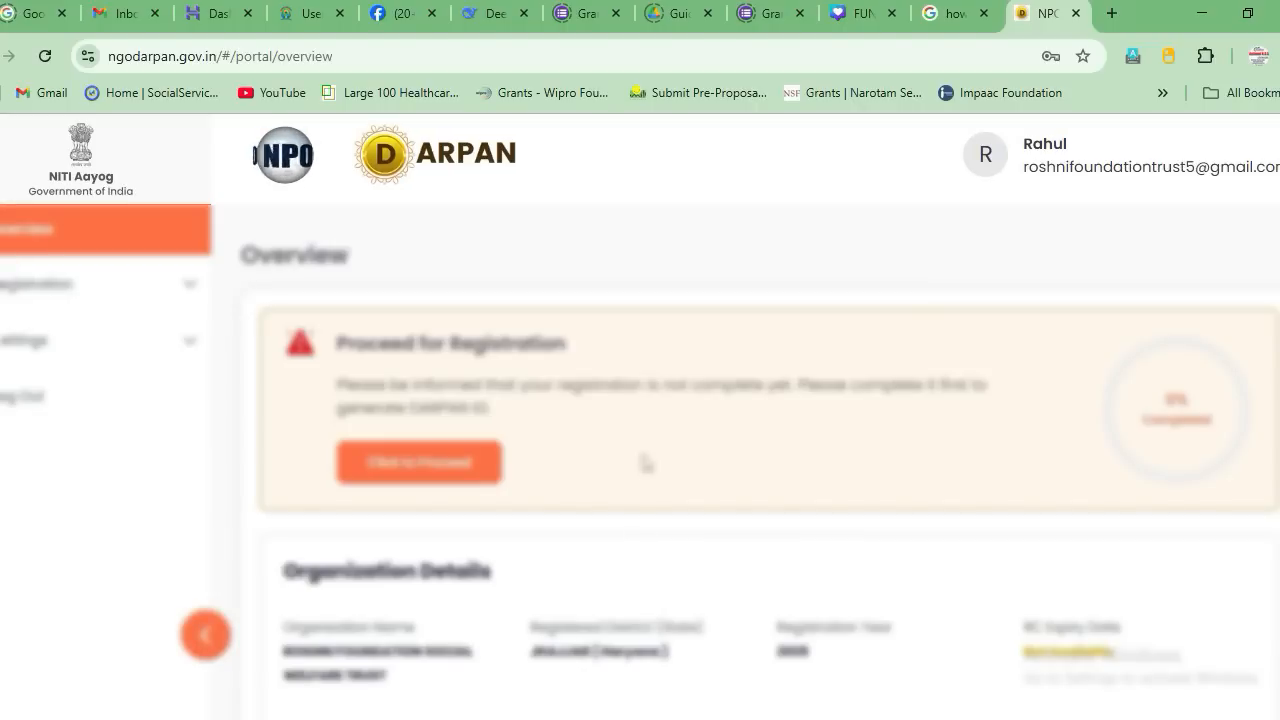
pyautogui.scroll(-1, 645, 462)
pyautogui.scroll(1, 437, 323)
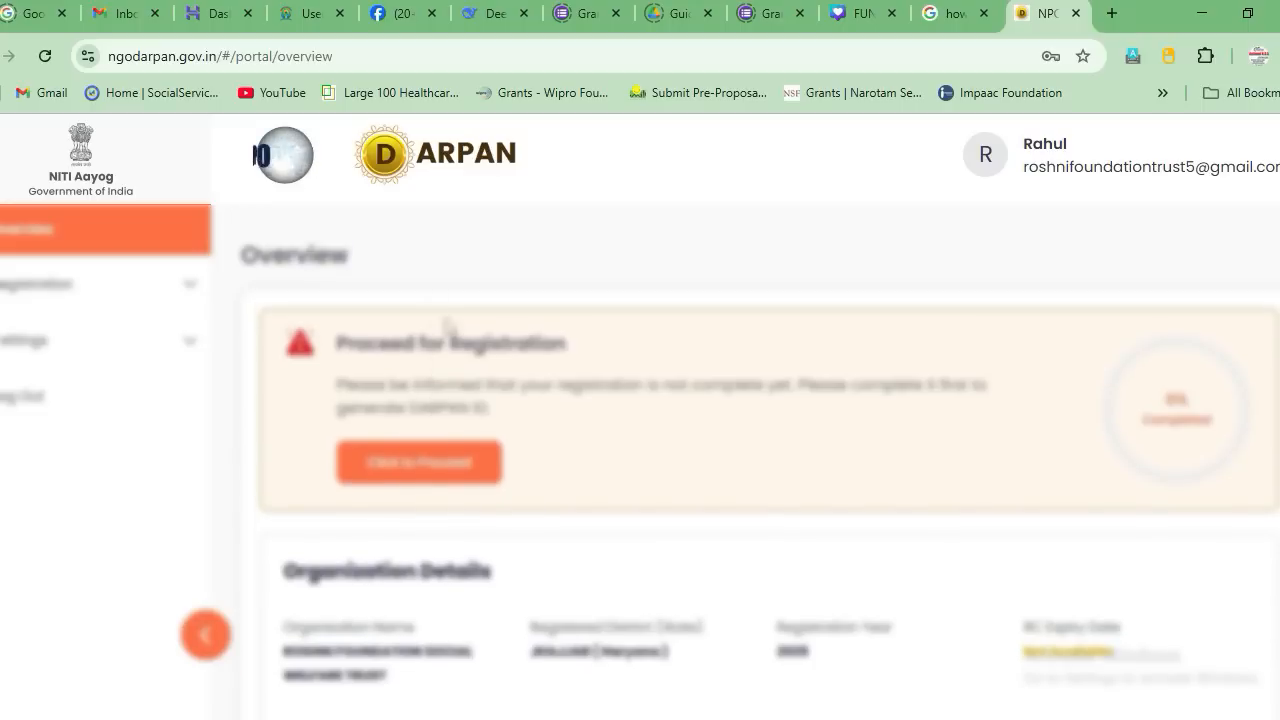
pyautogui.scroll(-2, 668, 347)
pyautogui.scroll(1, 586, 346)
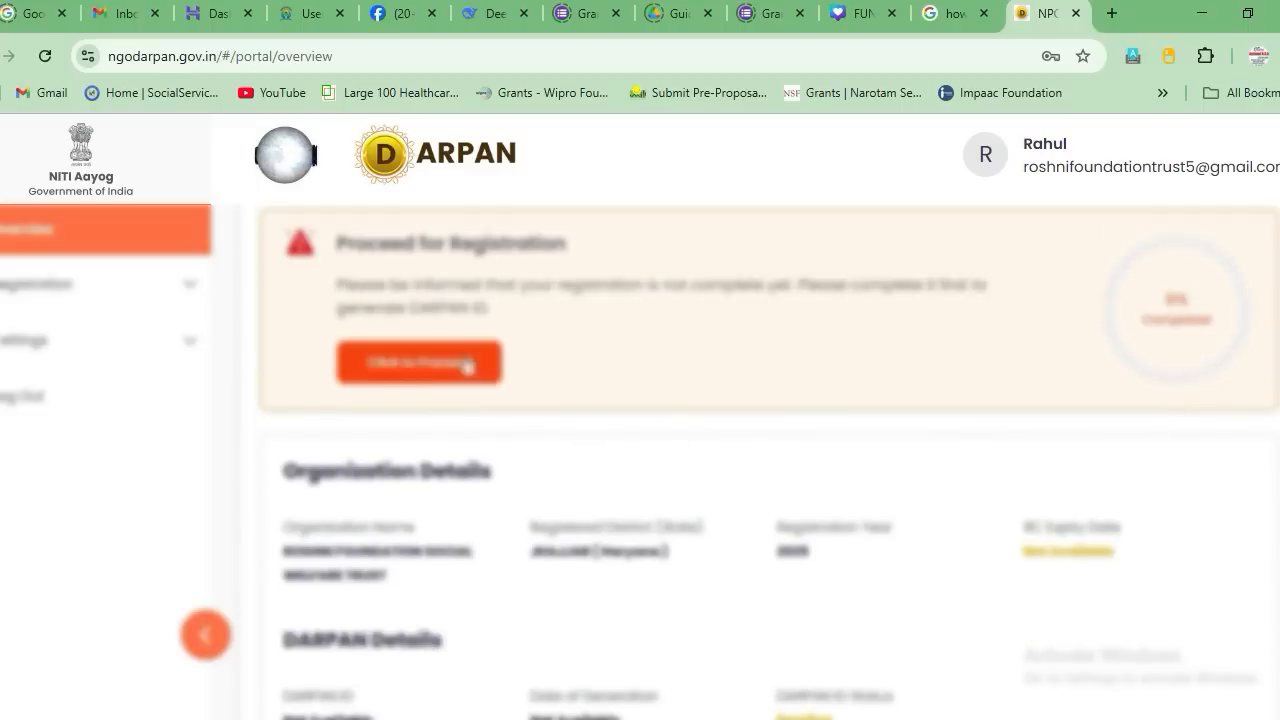
# Proceed with the incomplete registration and review the prefilled organization details on the NPO Details form
pyautogui.click(439, 372)
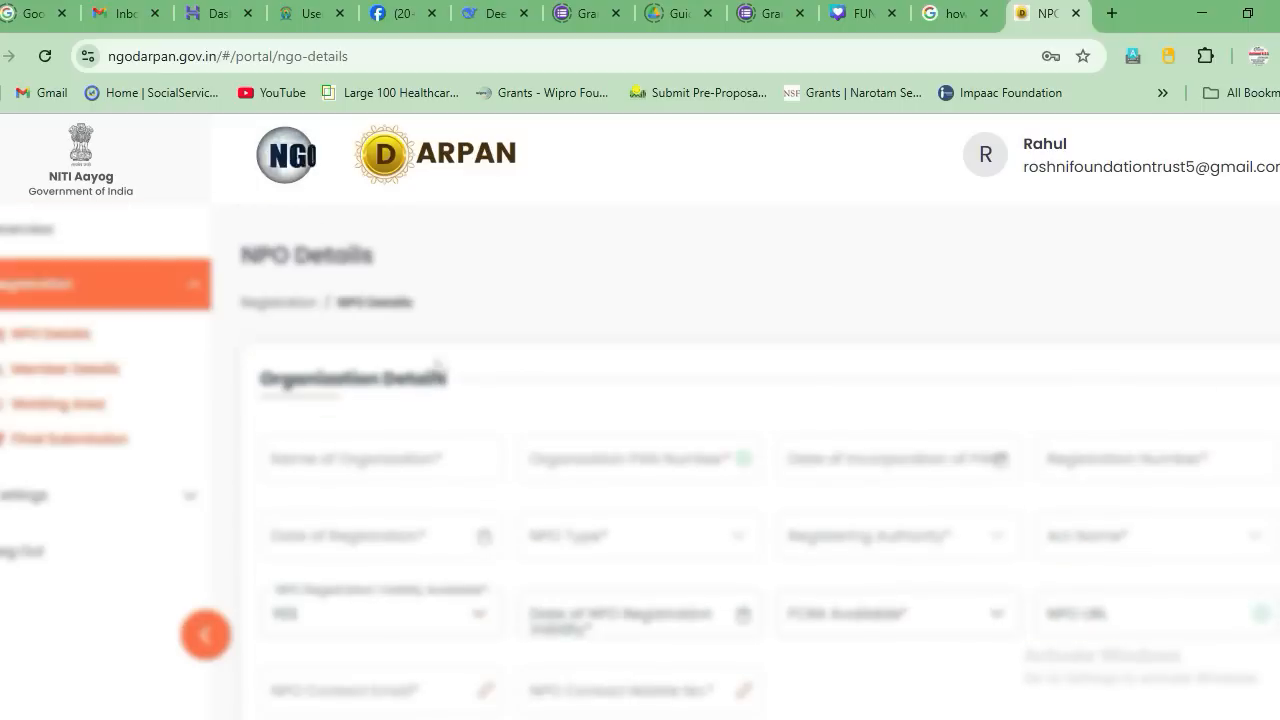
pyautogui.scroll(-1, 436, 362)
pyautogui.scroll(-1, 560, 389)
pyautogui.scroll(-1, 846, 337)
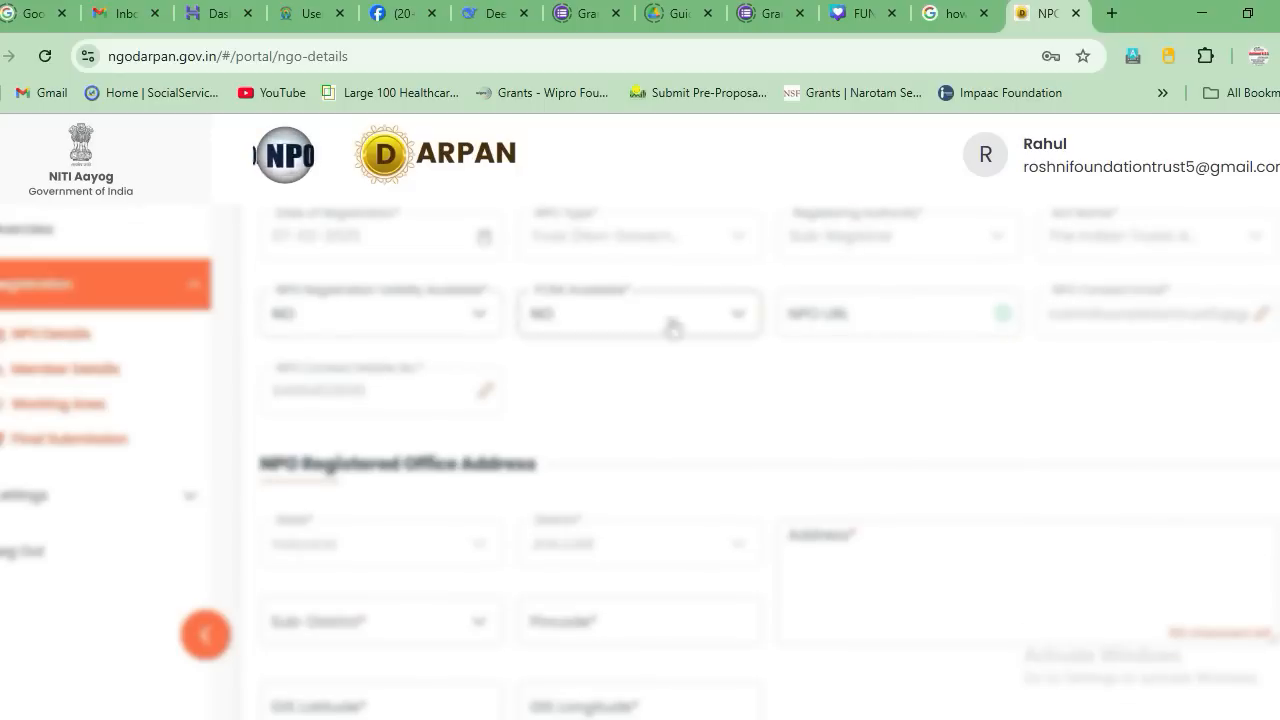
pyautogui.scroll(1, 923, 329)
pyautogui.scroll(1, 651, 497)
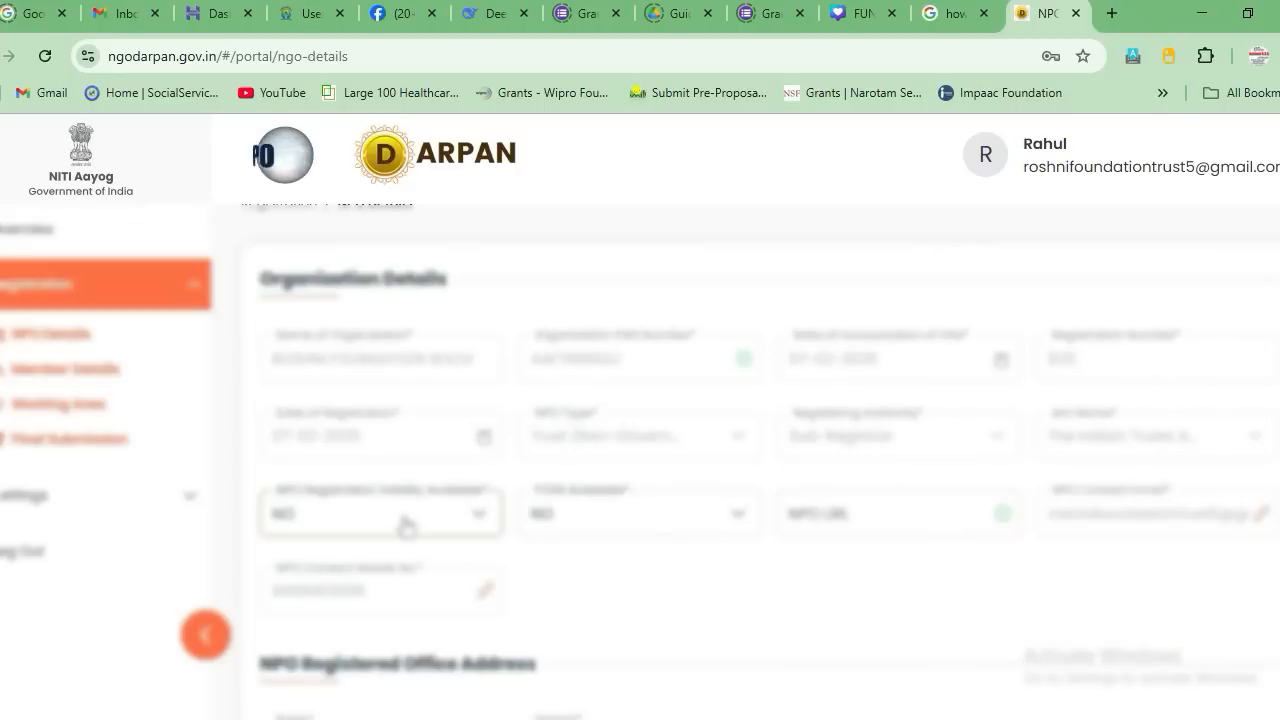
pyautogui.scroll(-4, 414, 434)
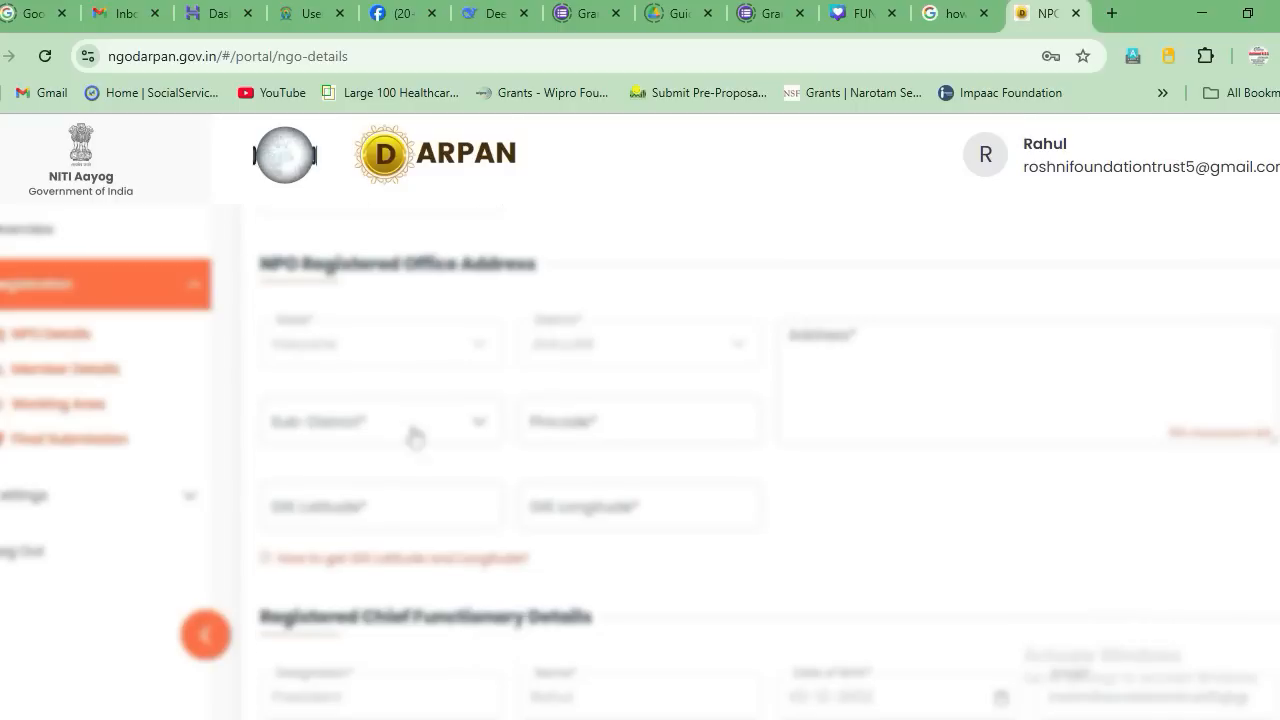
# Select Bahadurgarh as the sub-district of the NPO's registered office address
pyautogui.click(843, 356)
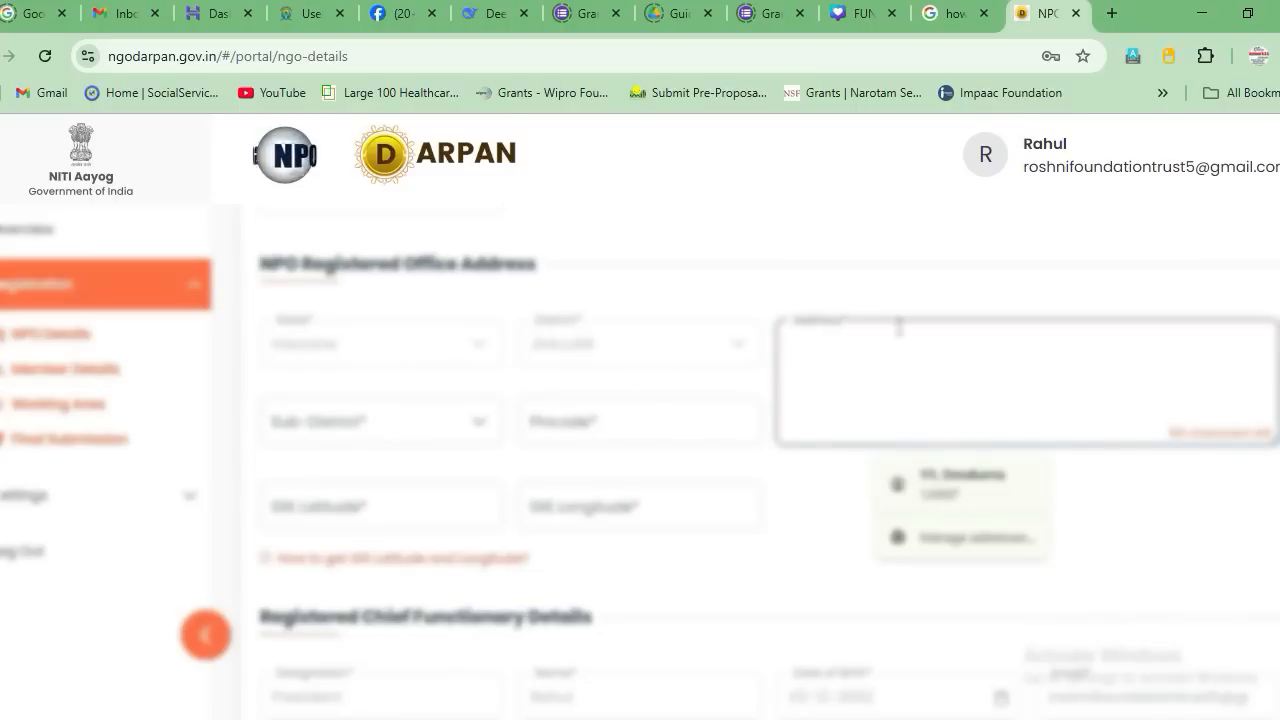
pyautogui.click(413, 438)
pyautogui.click(347, 526)
pyautogui.click(578, 418)
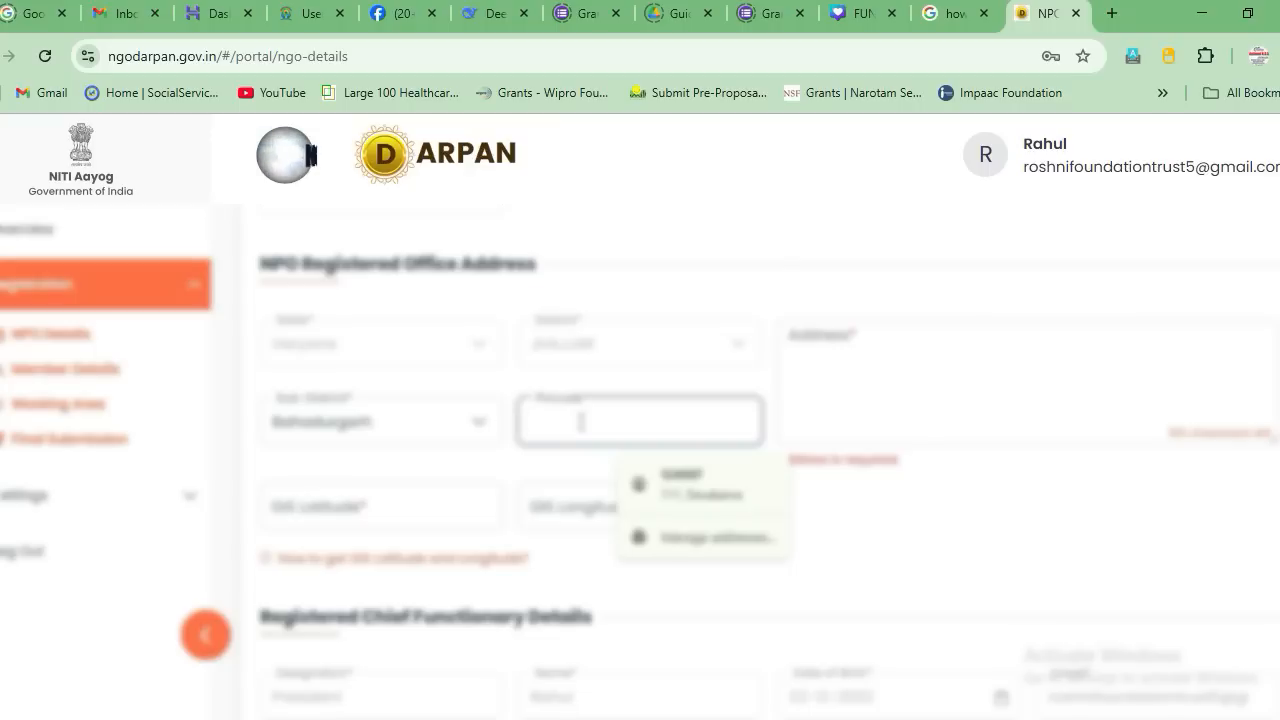
# Fill in the registered office's address with village, tehsil, district and state, and enter its pincode
pyautogui.click(848, 345)
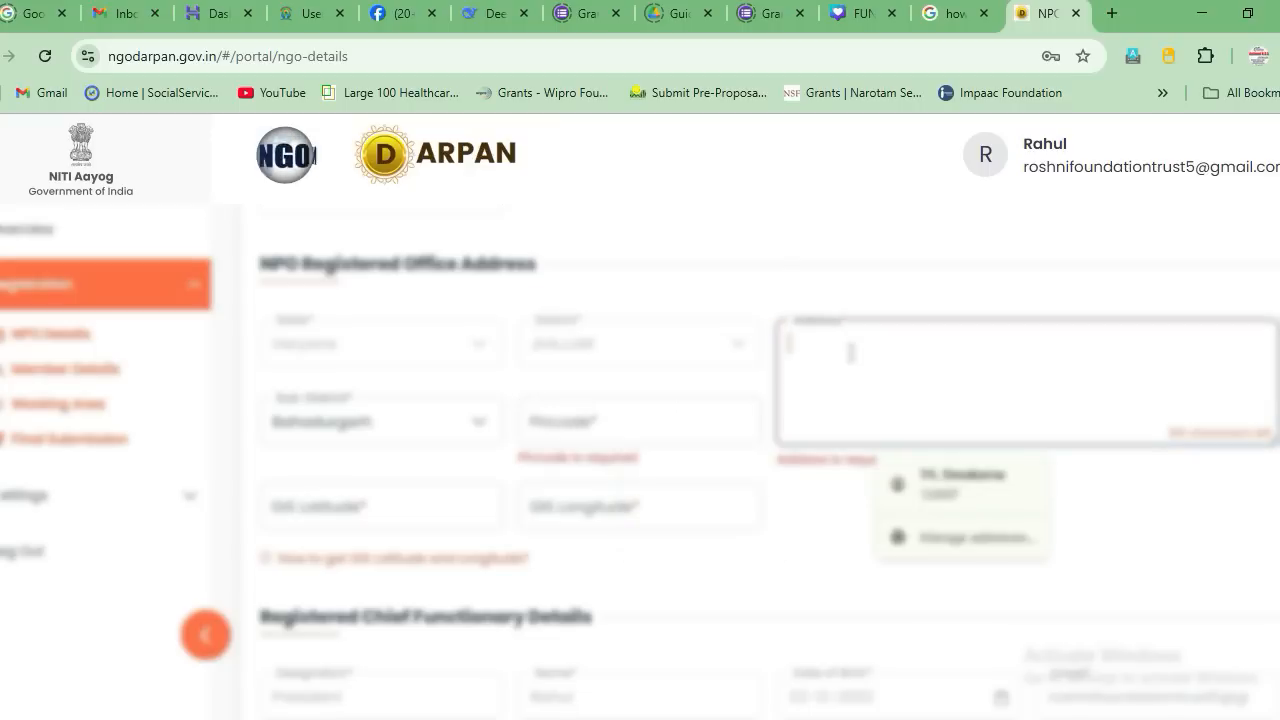
pyautogui.write('Village')
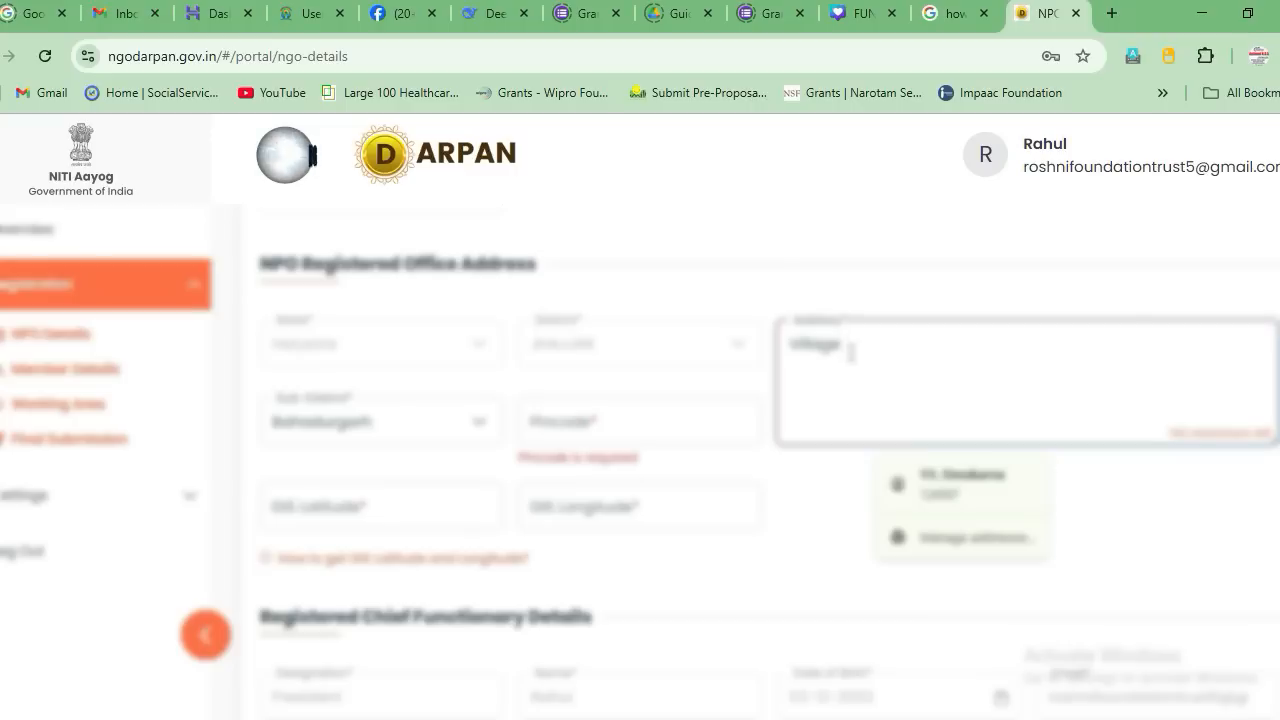
pyautogui.write('Kulasi, Tehs')
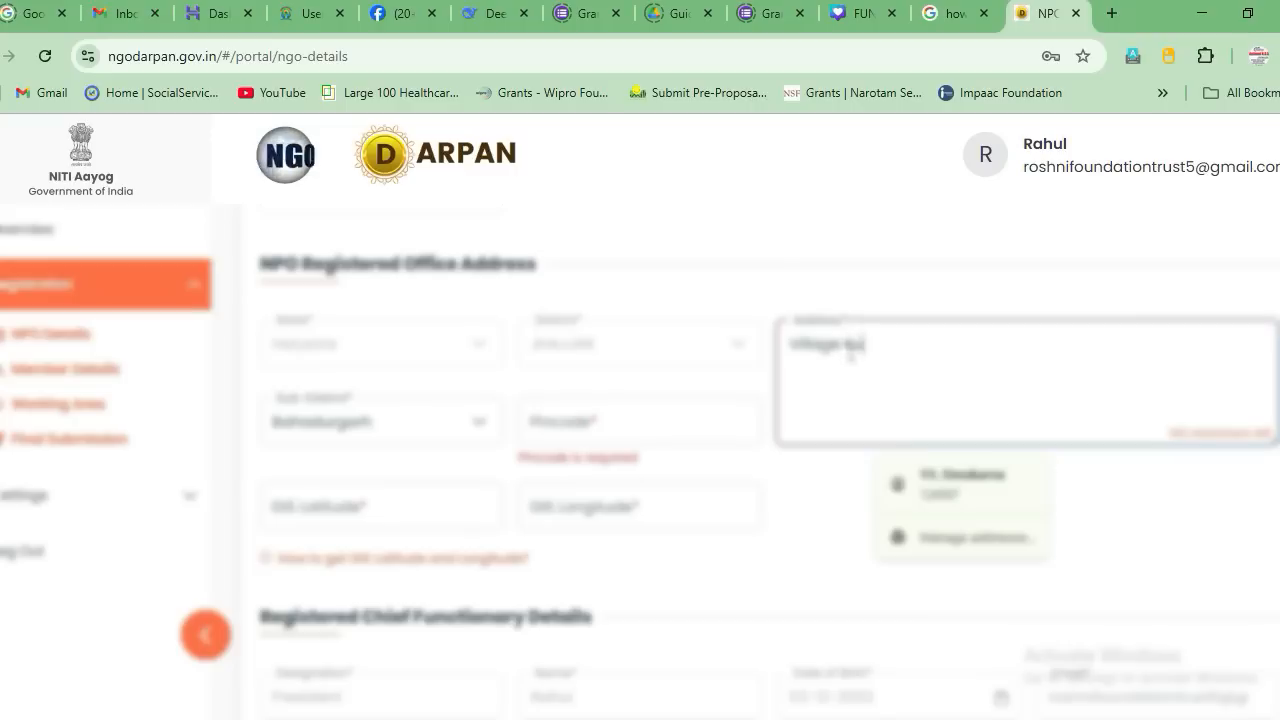
pyautogui.write('il Bahadurgarh')
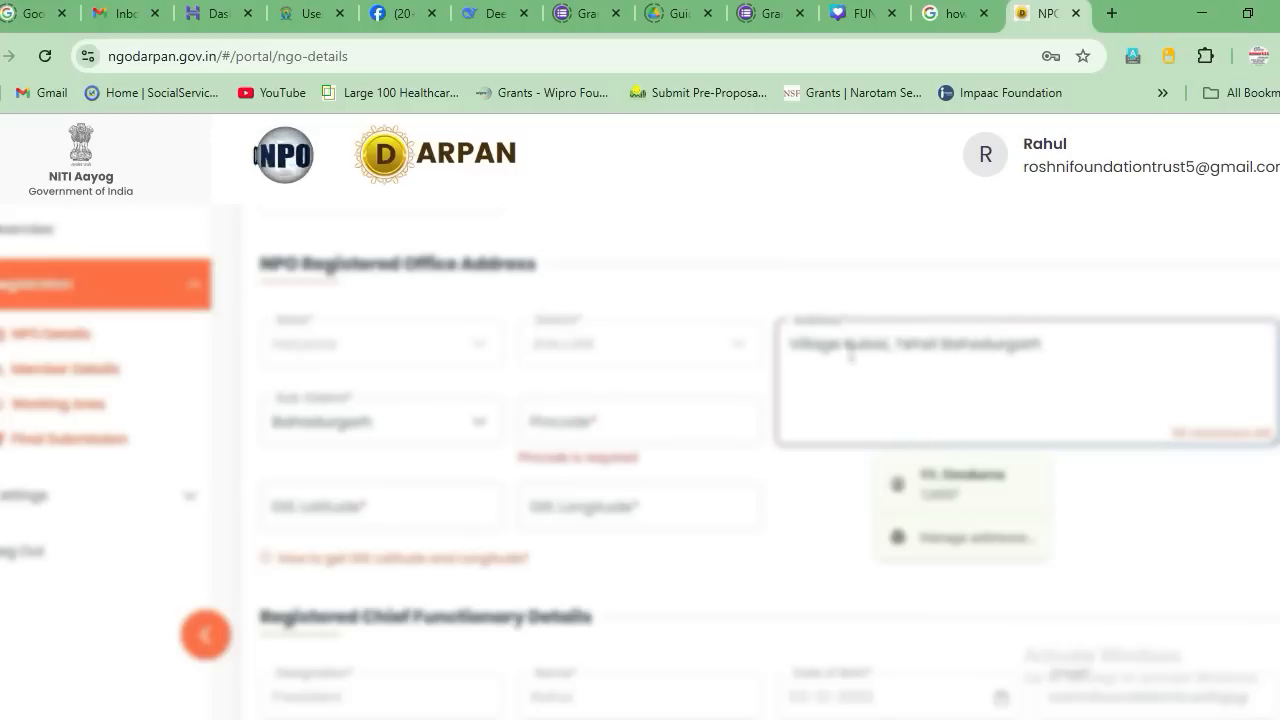
pyautogui.write(', Dist')
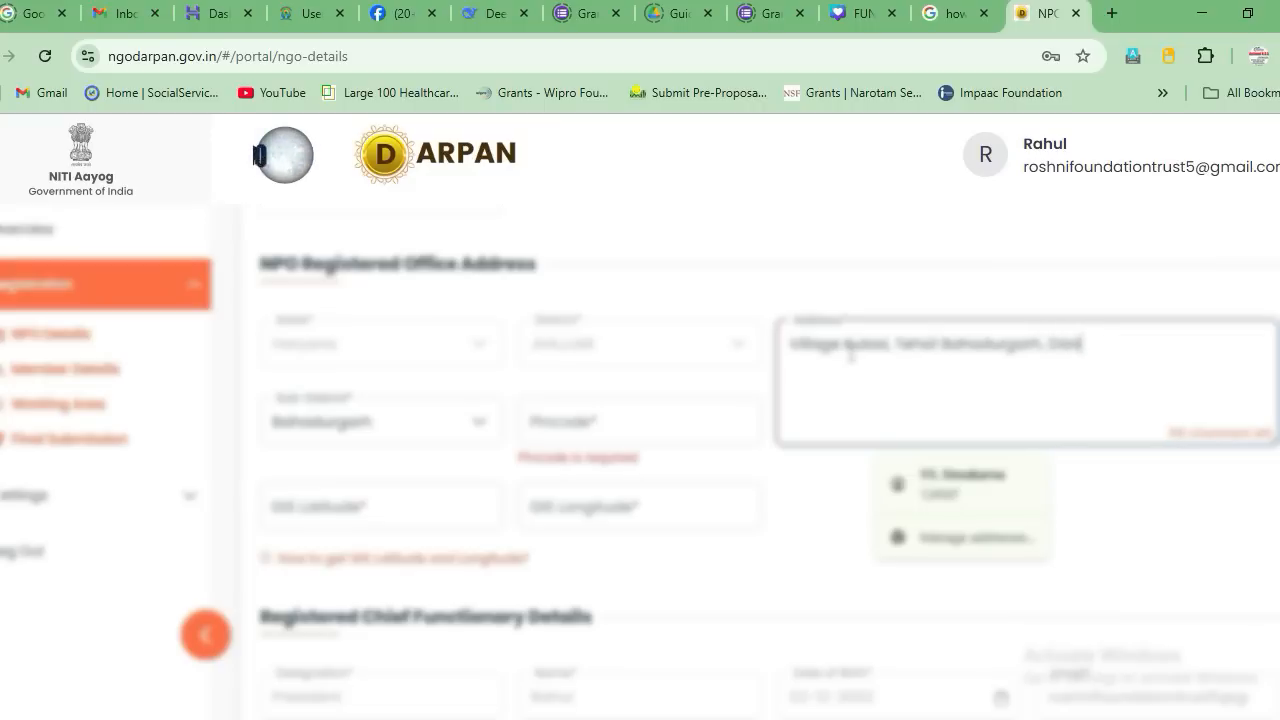
pyautogui.write('rict Jhajjar, Haryana')
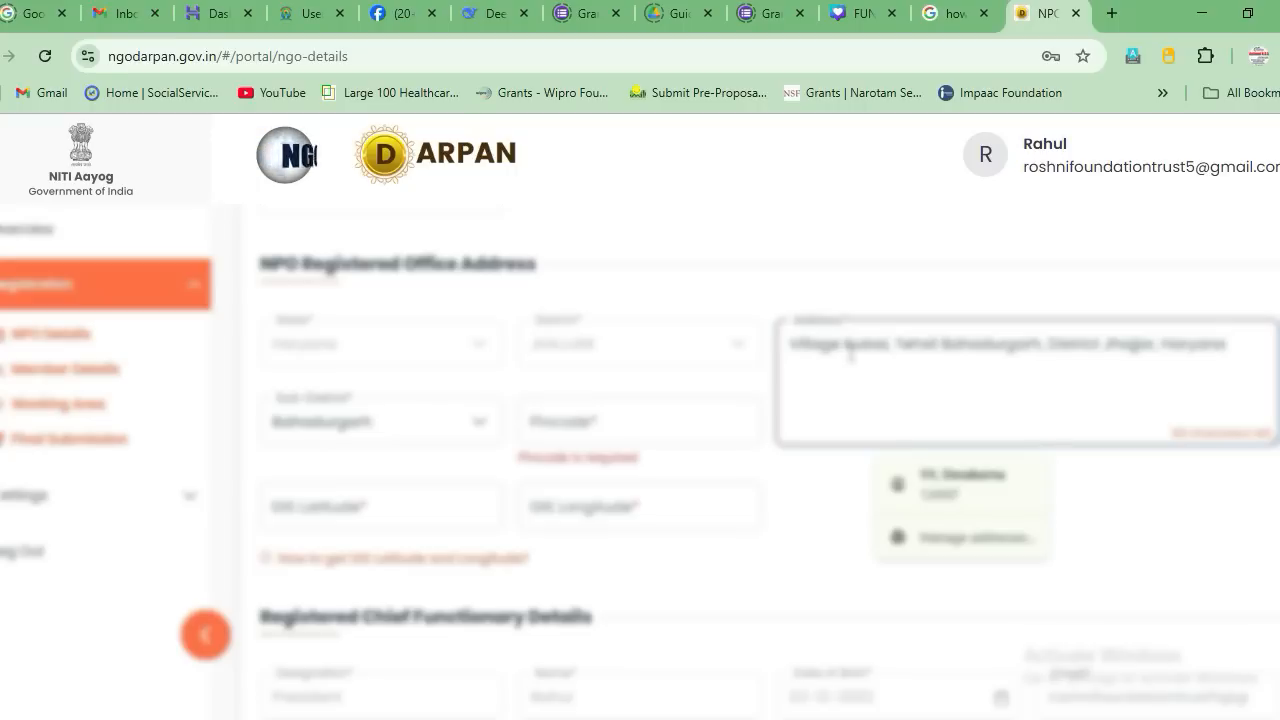
pyautogui.click(606, 413)
pyautogui.write('124505')
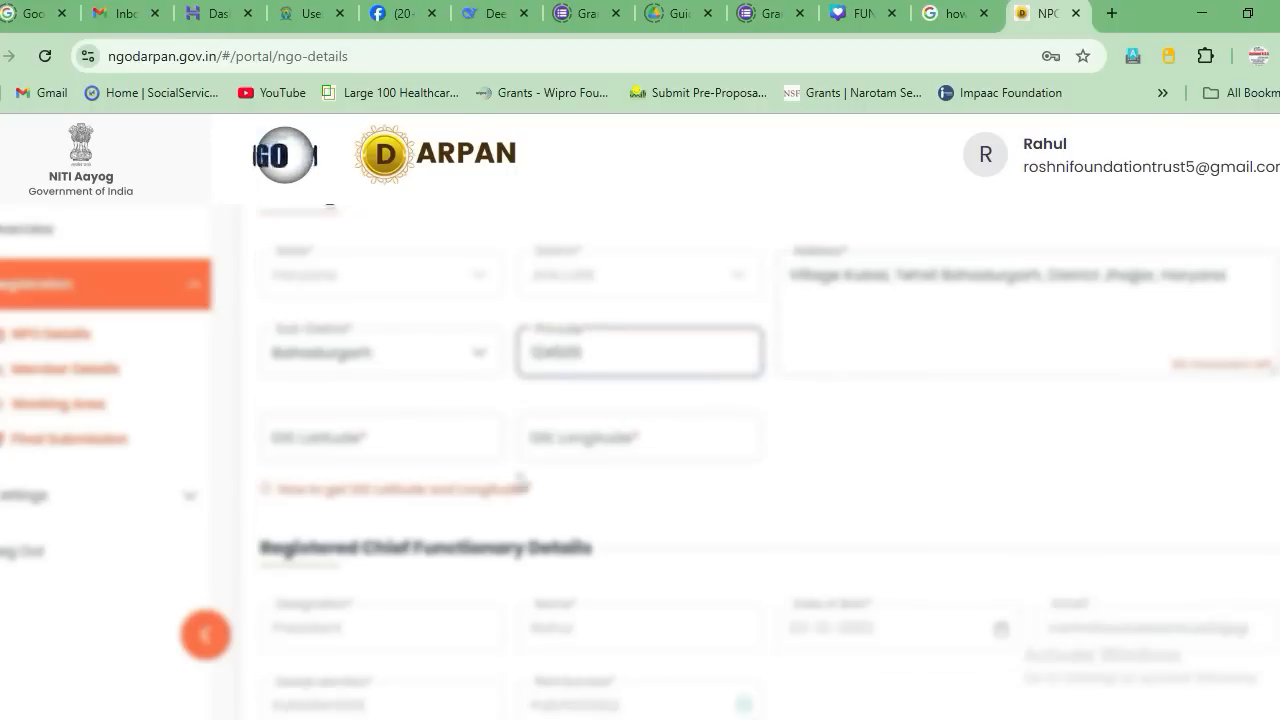
pyautogui.scroll(1, 760, 420)
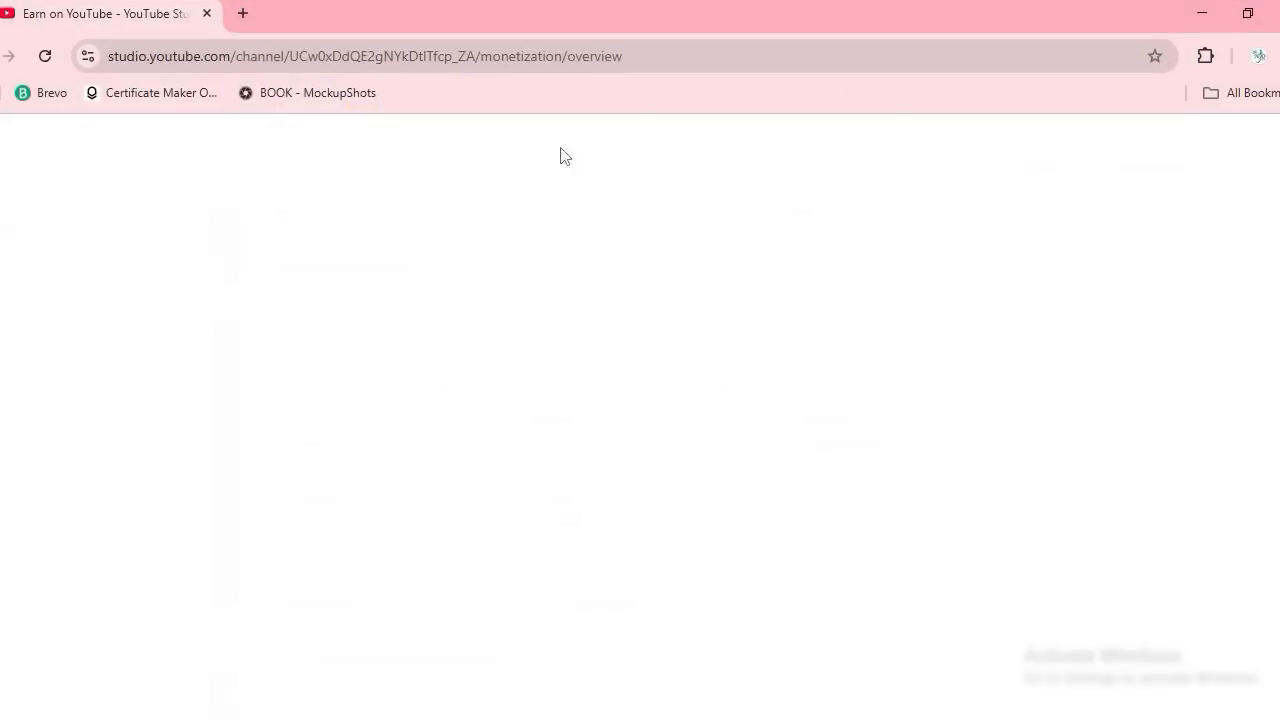
# Switch to the other Chrome window and open Google Maps in its empty tab
pyautogui.click(243, 13)
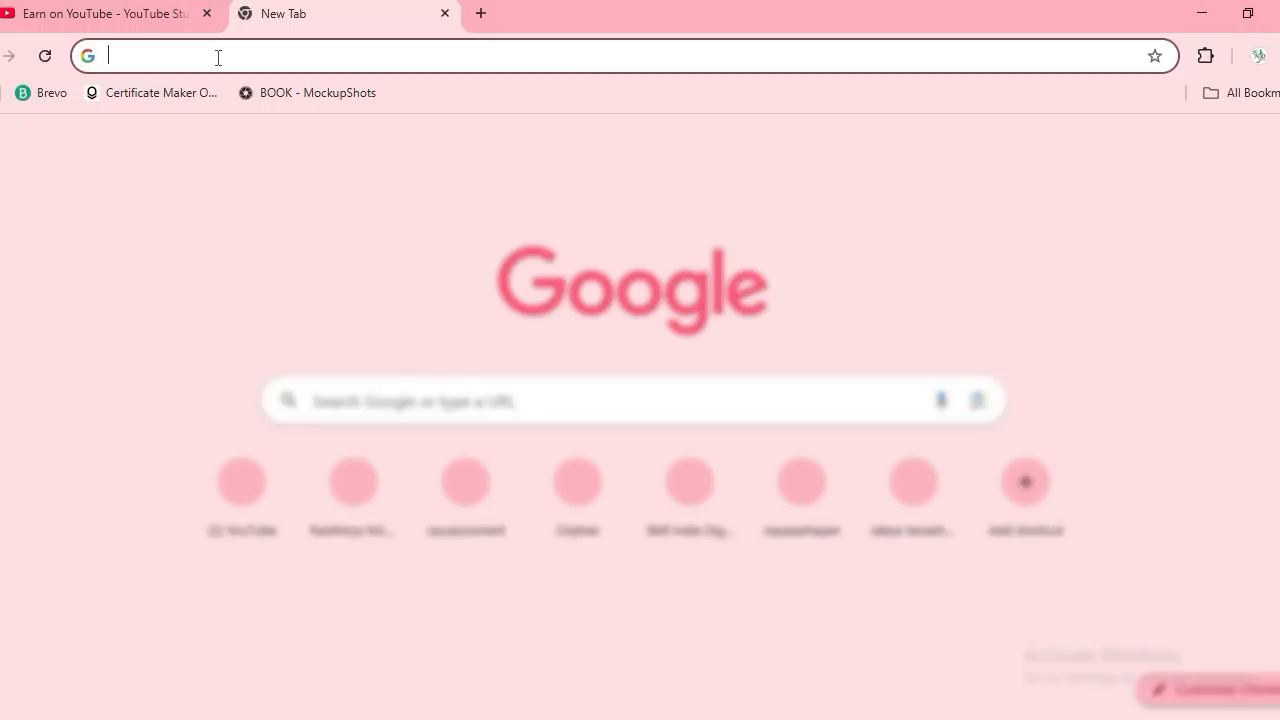
pyautogui.write('google')
pyautogui.click(180, 14)
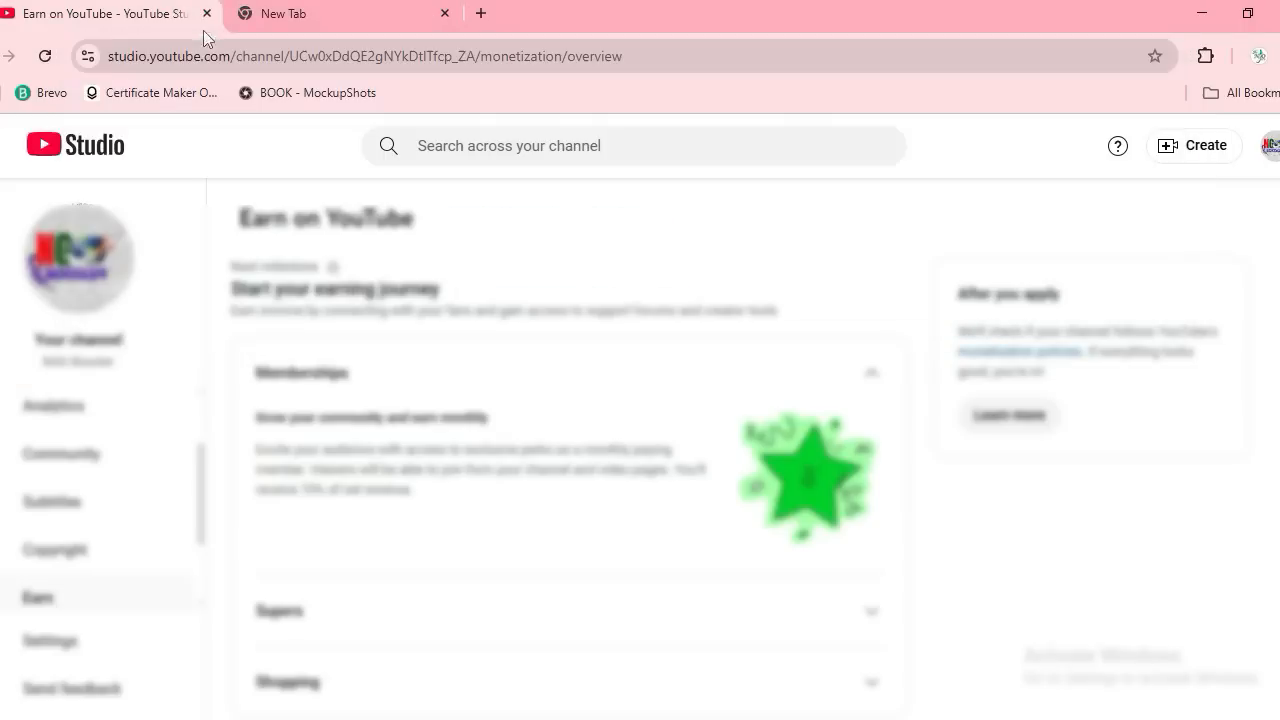
pyautogui.click(277, 14)
pyautogui.write('map')
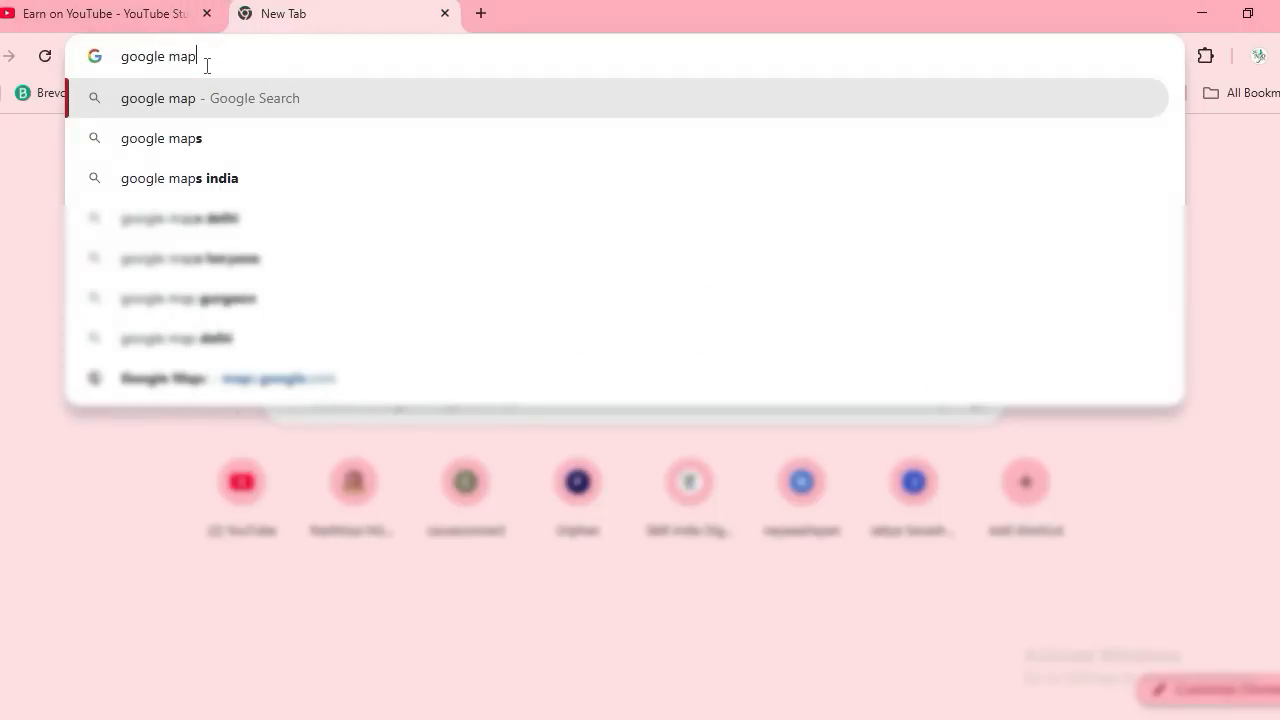
pyautogui.press('Return')
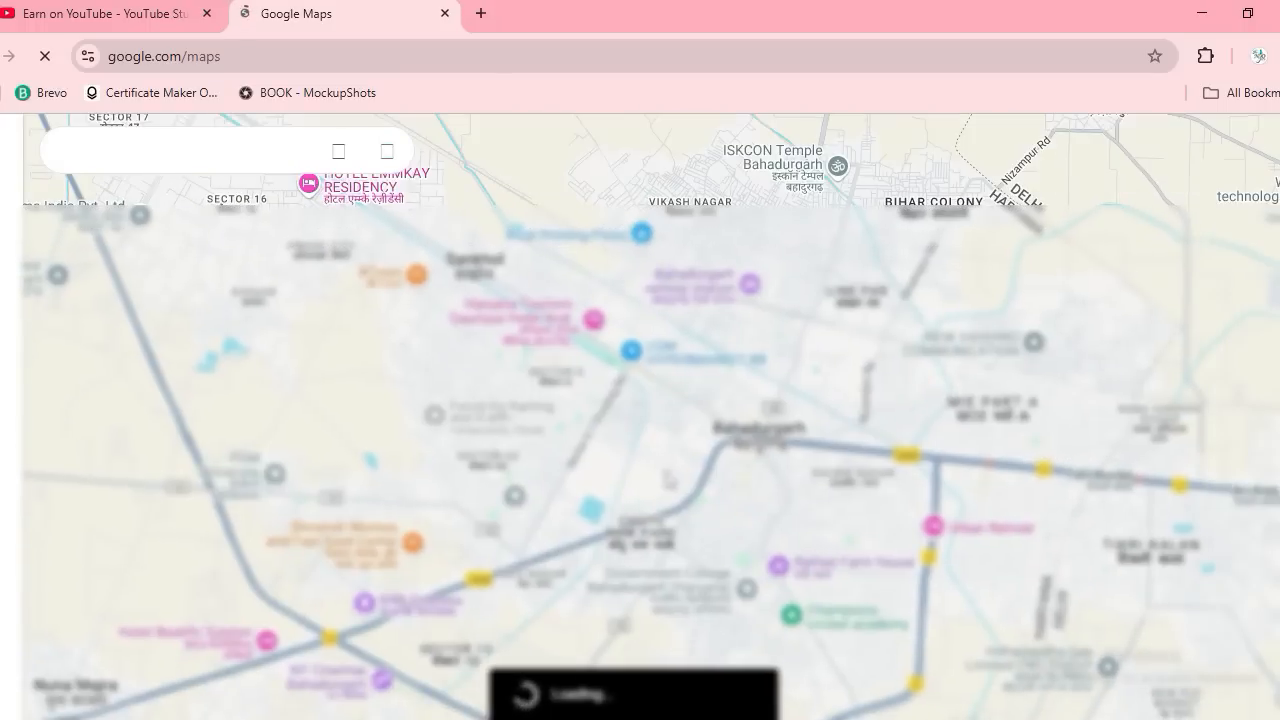
# Locate the registered office's village on the map, north-west of Bahadurgarh, and select it
pyautogui.moveTo(728, 417); pyautogui.dragTo(644, 472)
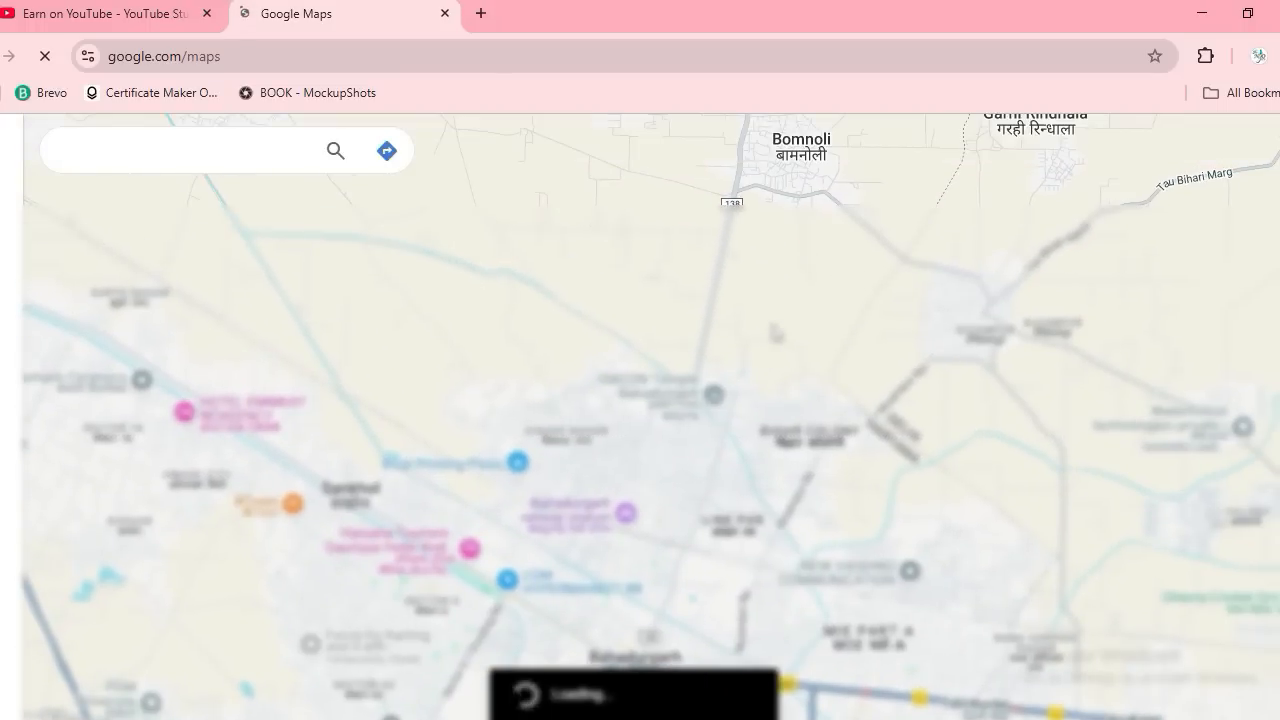
pyautogui.moveTo(787, 262); pyautogui.dragTo(802, 433)
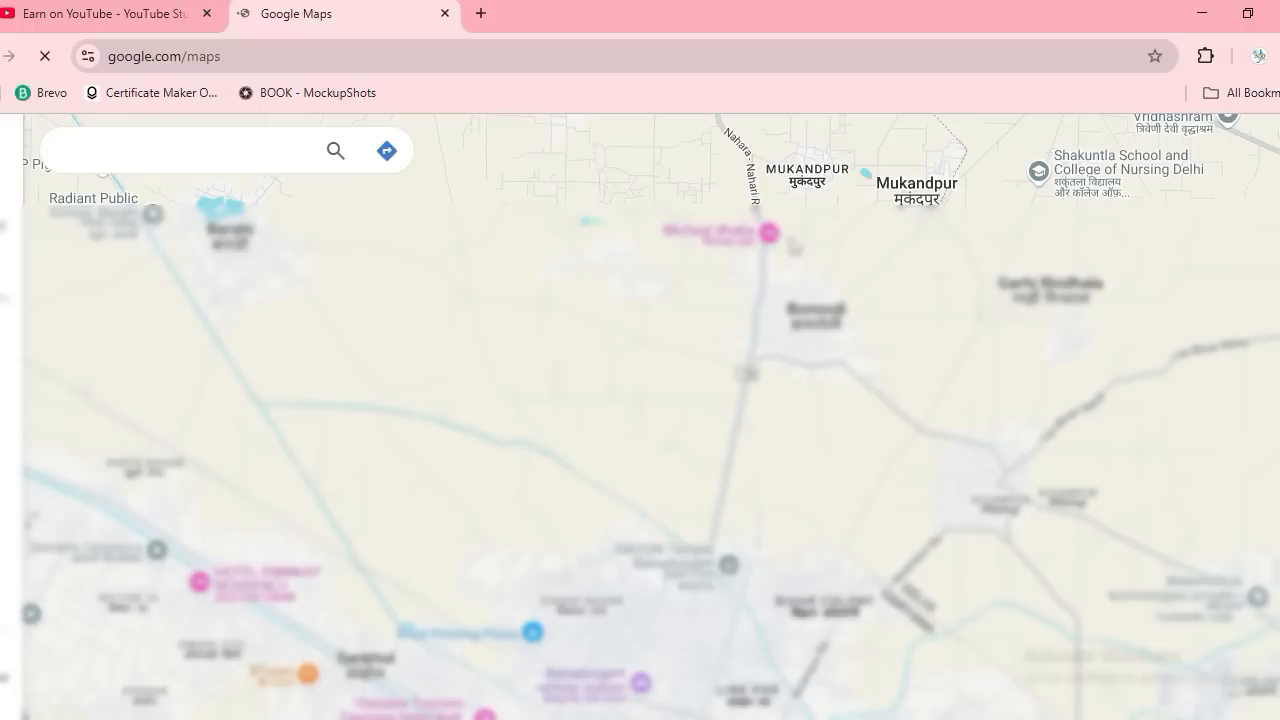
pyautogui.moveTo(828, 278); pyautogui.dragTo(808, 558)
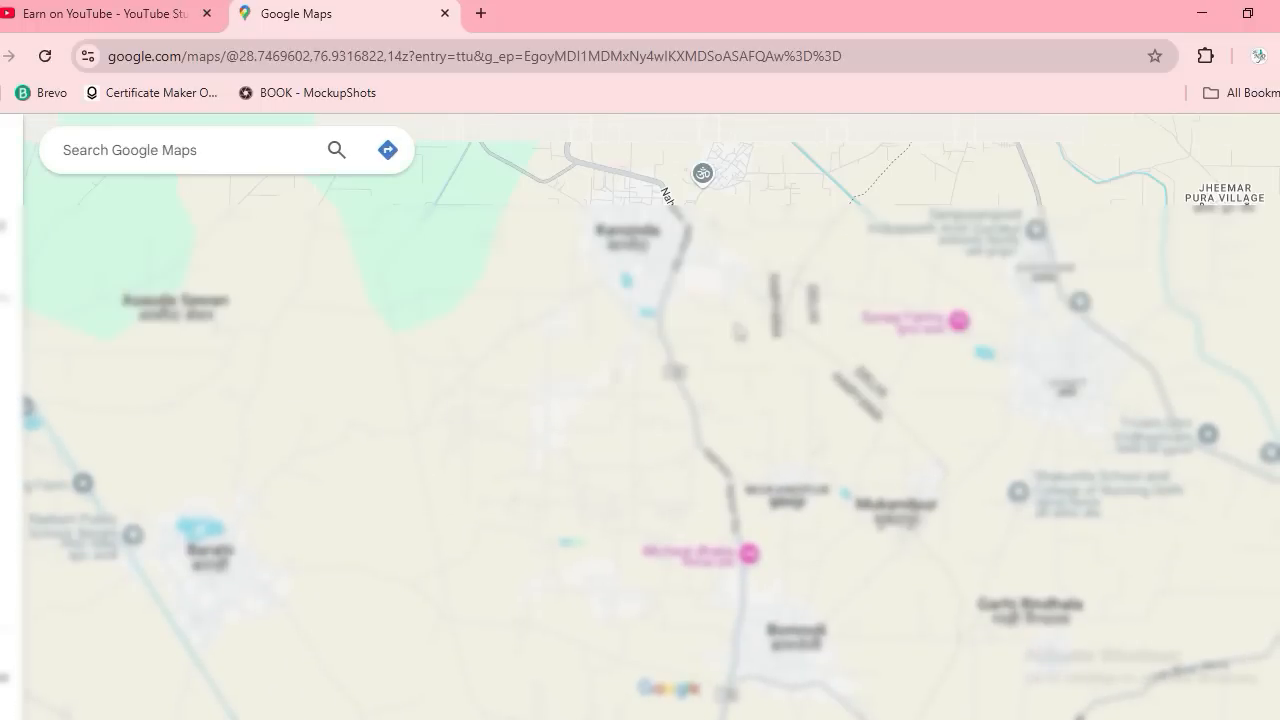
pyautogui.moveTo(716, 290); pyautogui.dragTo(808, 549)
pyautogui.scroll(2, 487, 395)
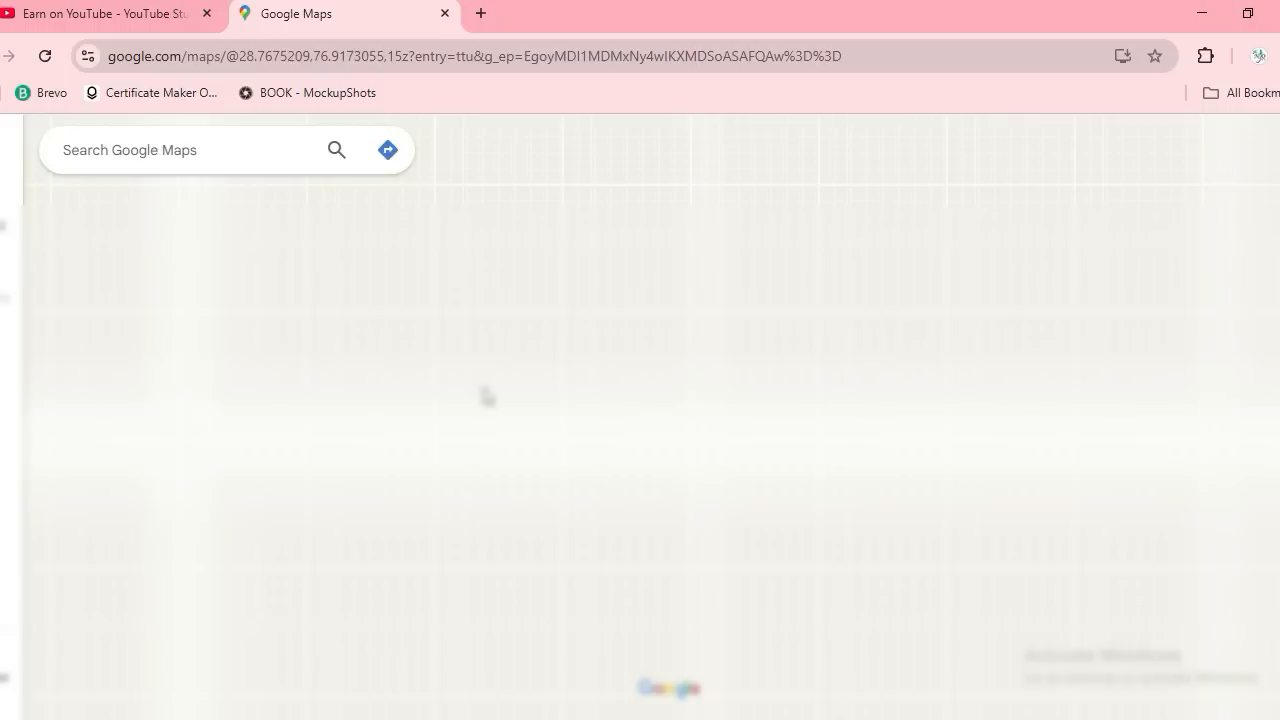
pyautogui.scroll(-2, 487, 395)
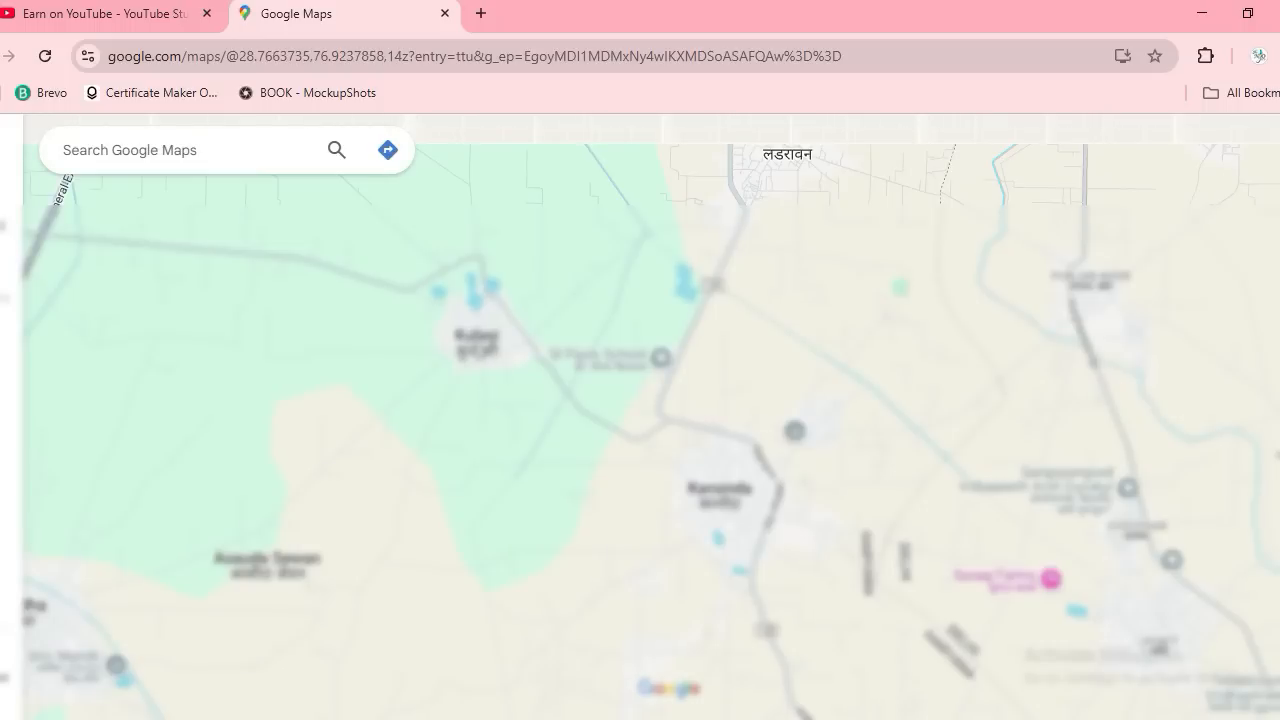
pyautogui.scroll(2, 390, 330)
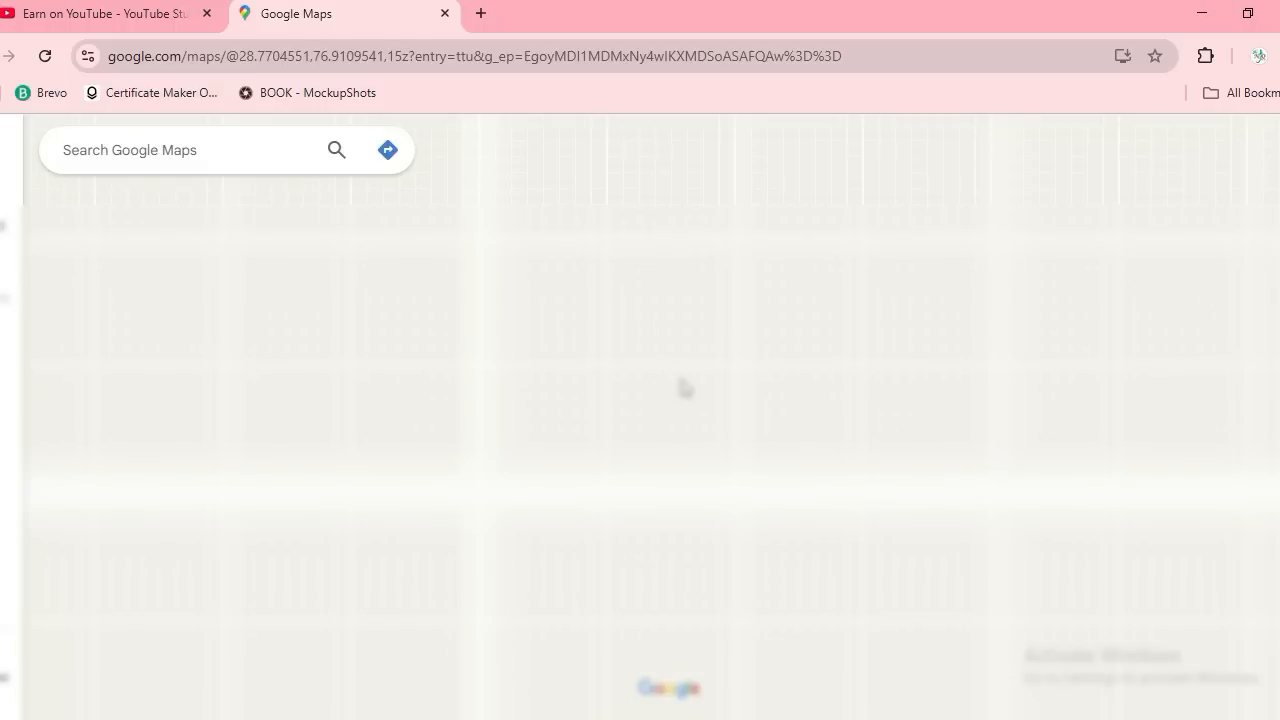
pyautogui.scroll(-2, 683, 388)
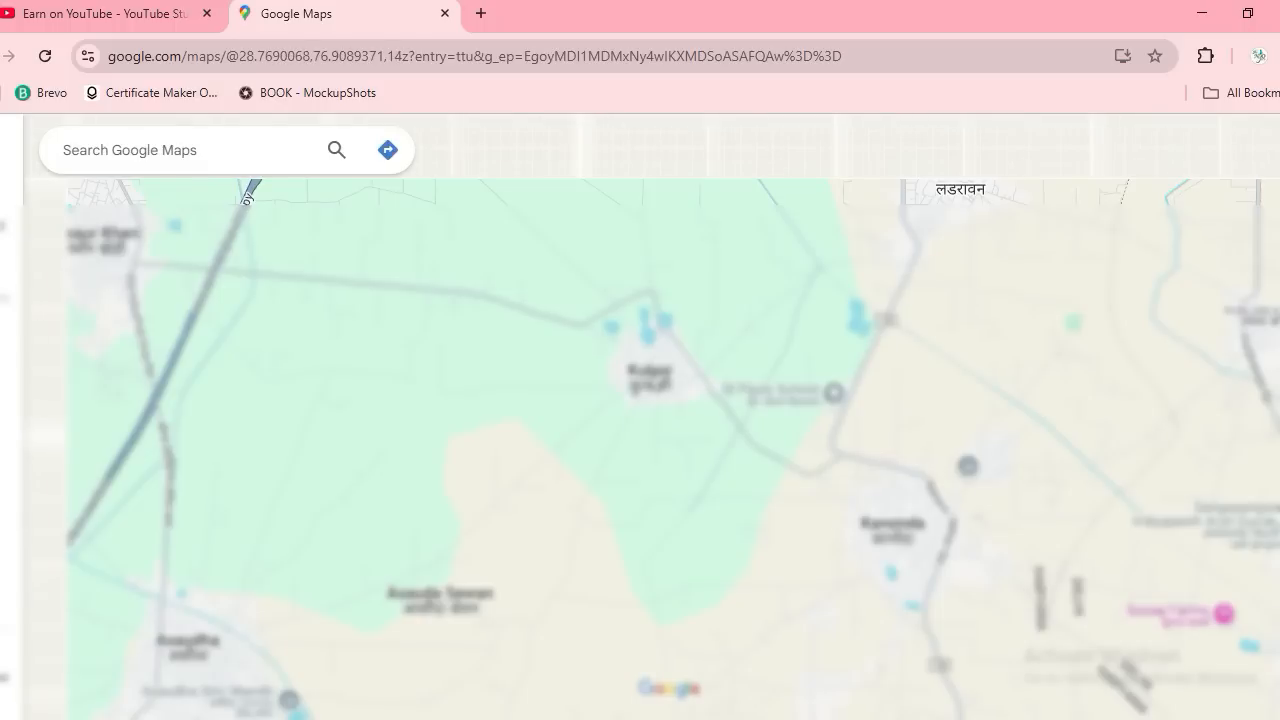
pyautogui.moveTo(660, 391); pyautogui.dragTo(683, 391)
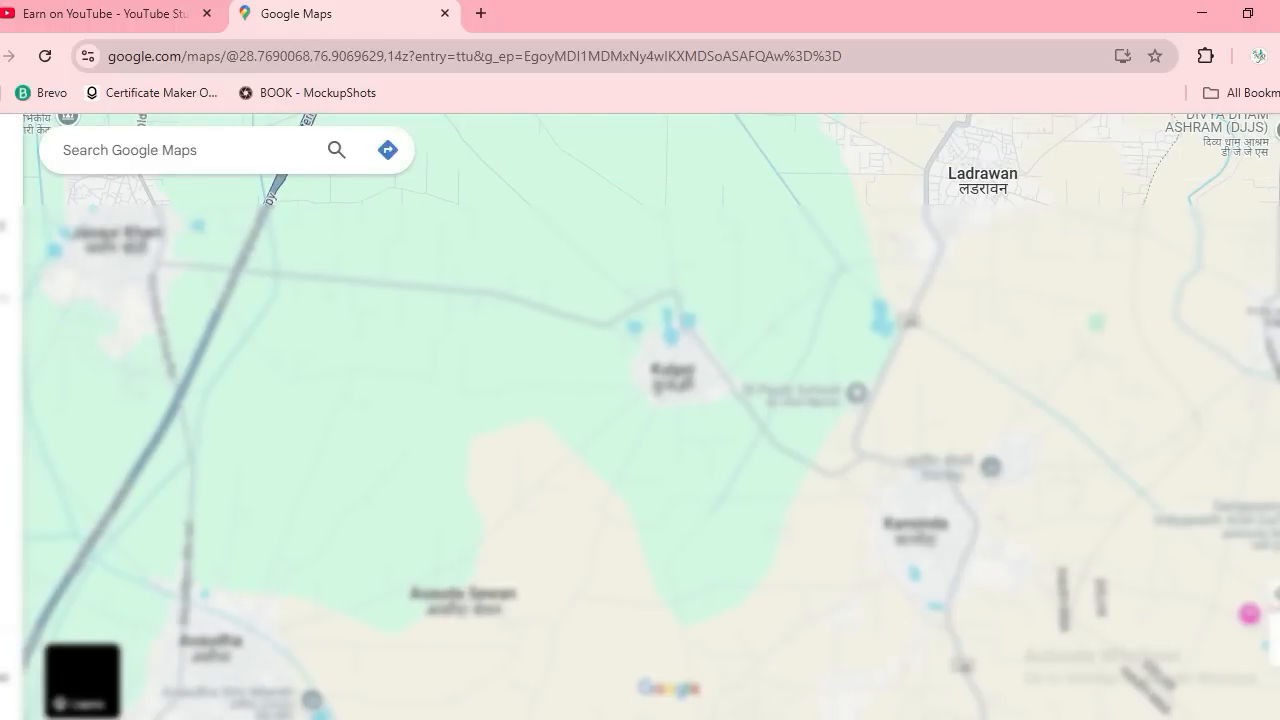
pyautogui.doubleClick(673, 380)
pyautogui.moveTo(774, 453); pyautogui.dragTo(694, 429)
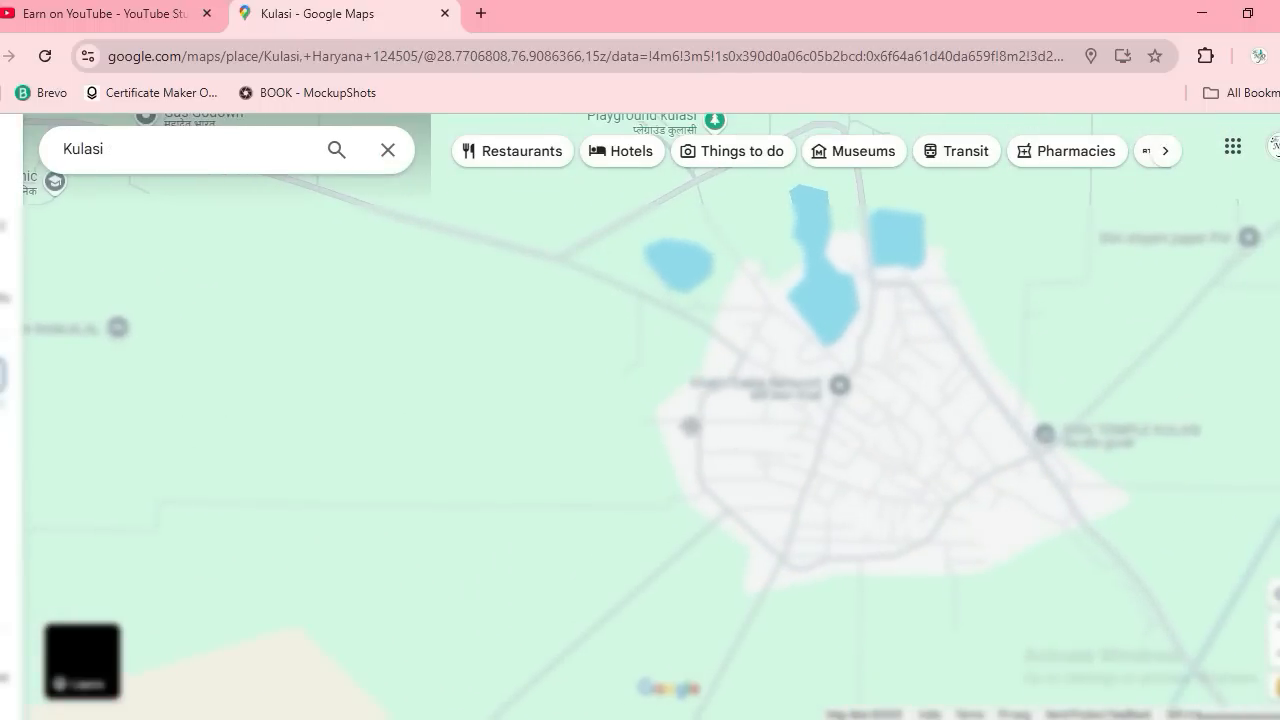
# Clear the place selection and centre a closer map view on the office's village
pyautogui.click(735, 370)
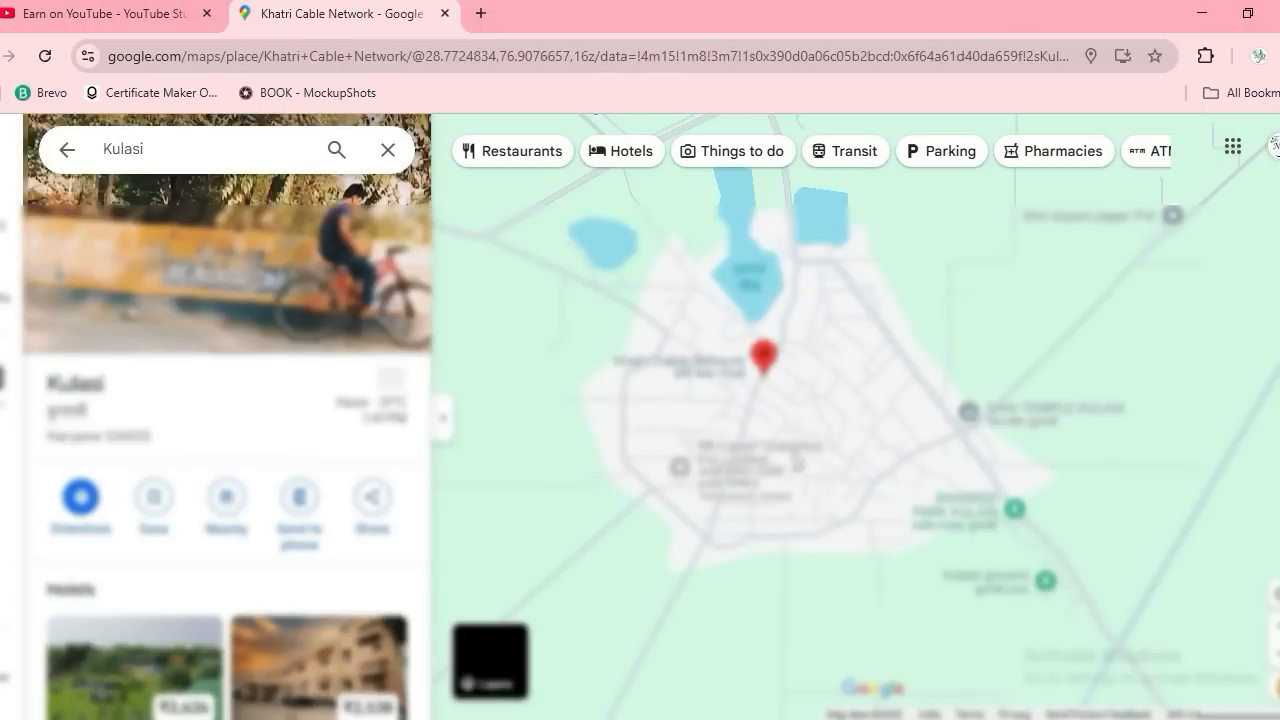
pyautogui.click(783, 415)
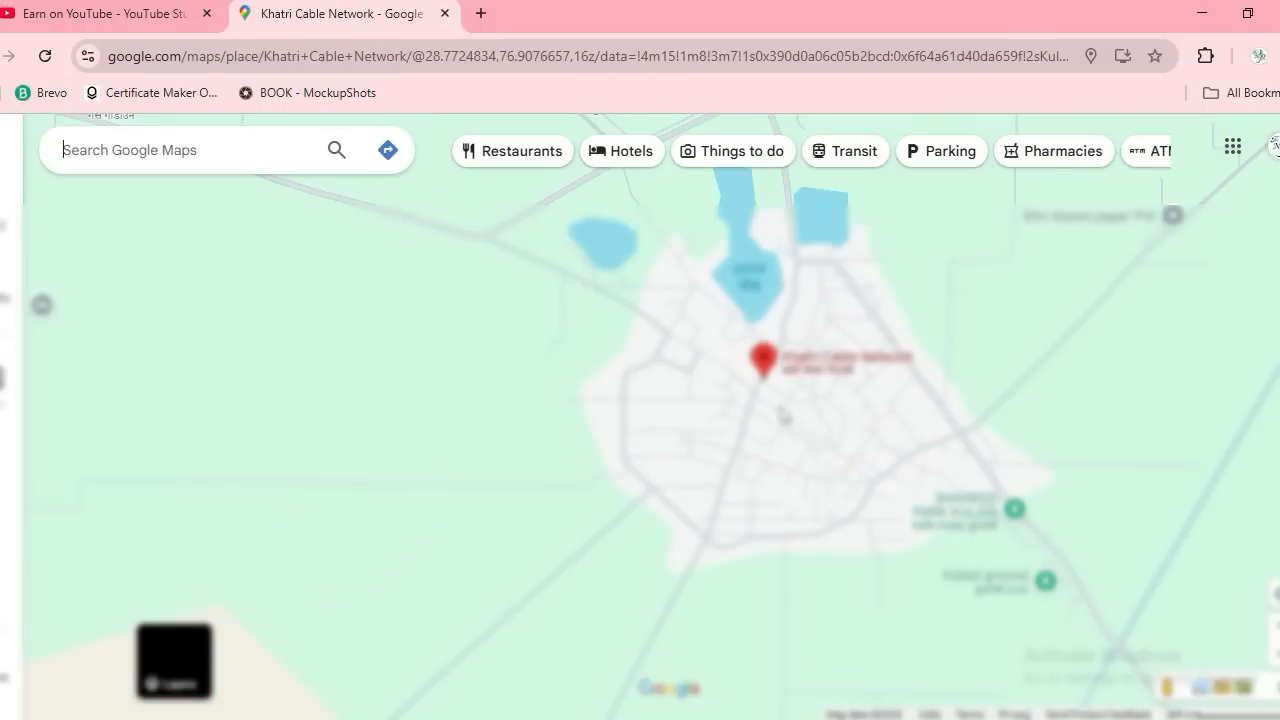
pyautogui.scroll(1, 783, 415)
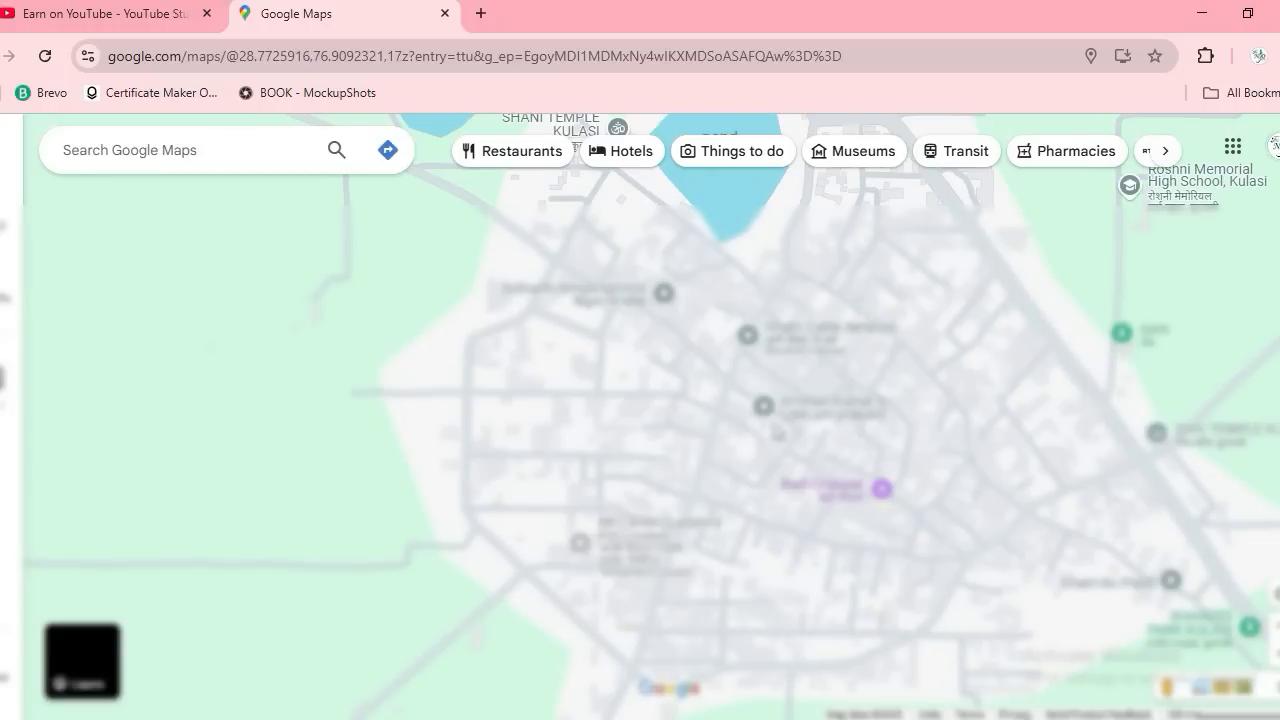
pyautogui.moveTo(706, 429); pyautogui.dragTo(675, 408)
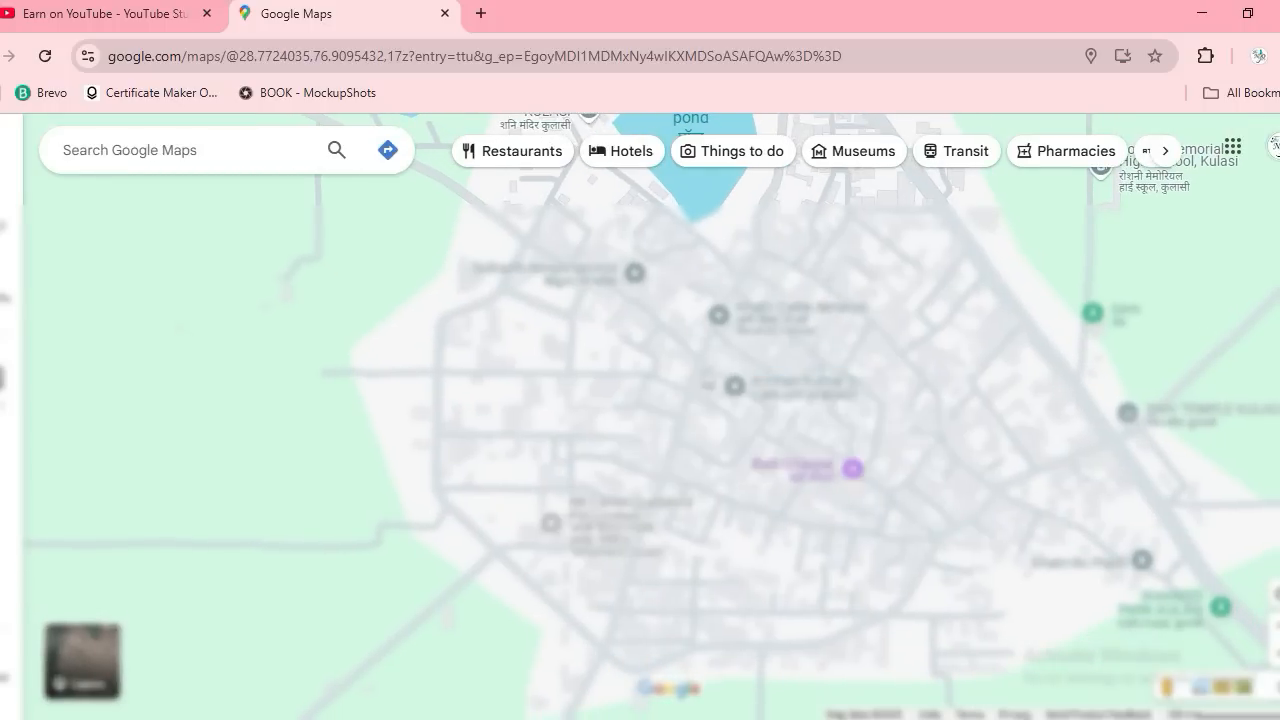
# Copy the latitude 28.7724035 from the map's URL into the GIS Latitude field of the NGO Darpan form
pyautogui.doubleClick(246, 58)
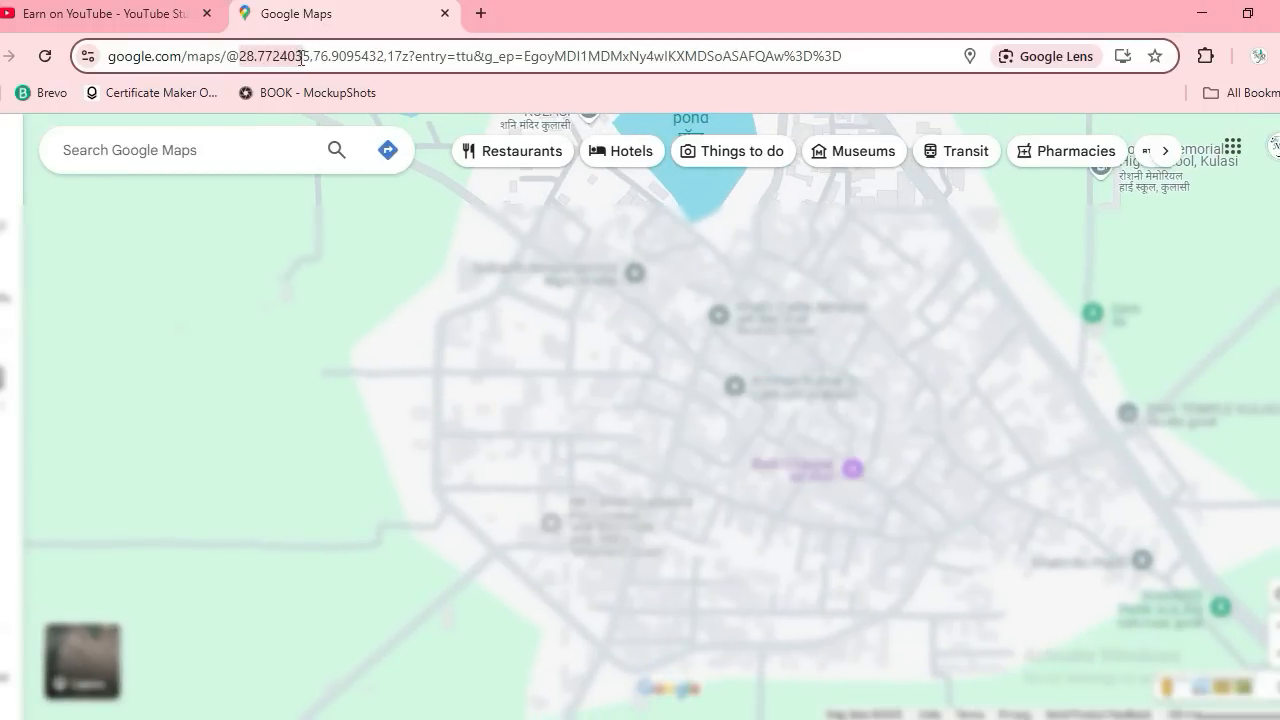
pyautogui.rightClick(337, 64)
pyautogui.click(398, 250)
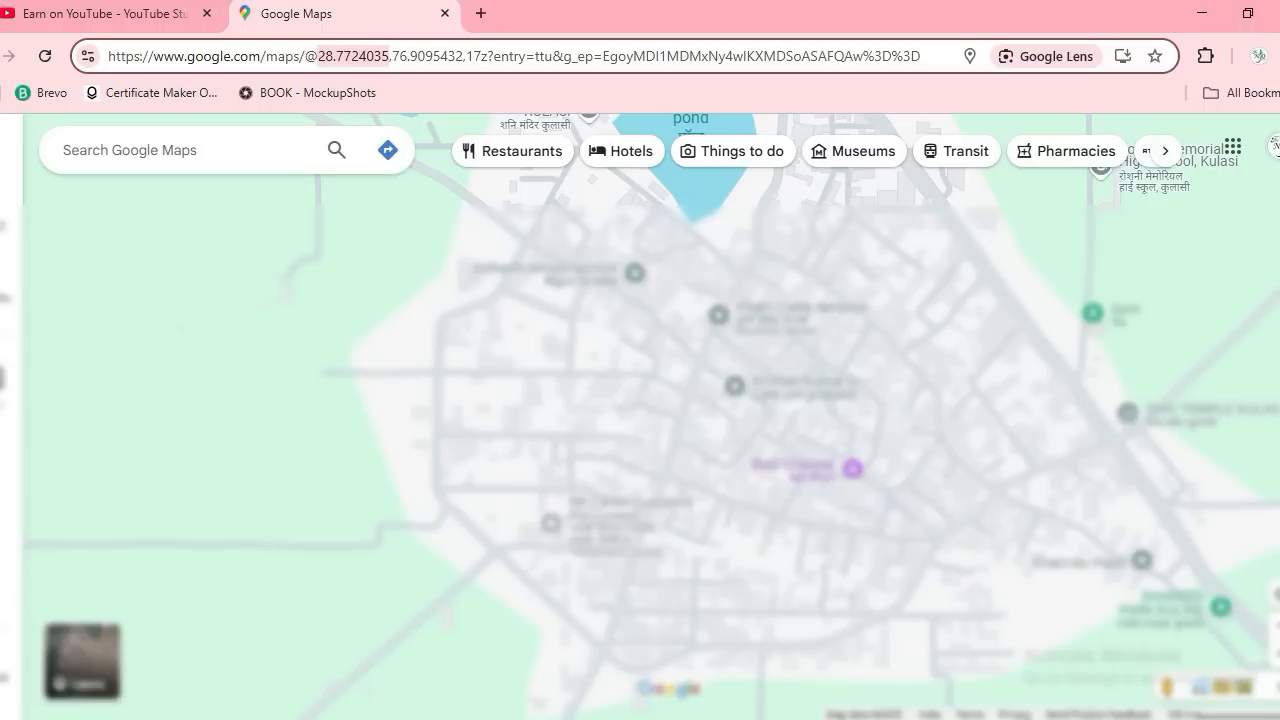
pyautogui.hotkey('alt', 'Tab')
pyautogui.click(333, 603)
pyautogui.hotkey('ctrl', 'v')
# Copy the longitude 76.9095432 from the Google Maps URL into the GIS Longitude field of the NGO Darpan form
pyautogui.click(610, 610)
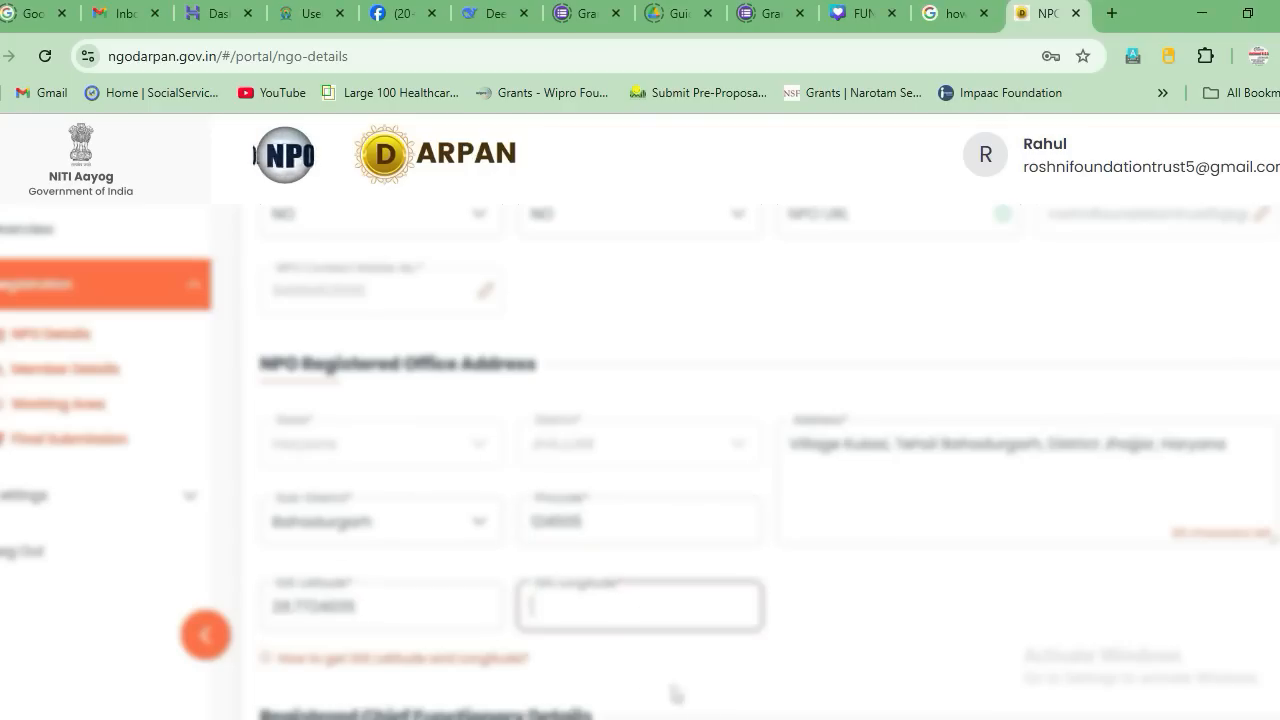
pyautogui.click(755, 718)
pyautogui.doubleClick(400, 58)
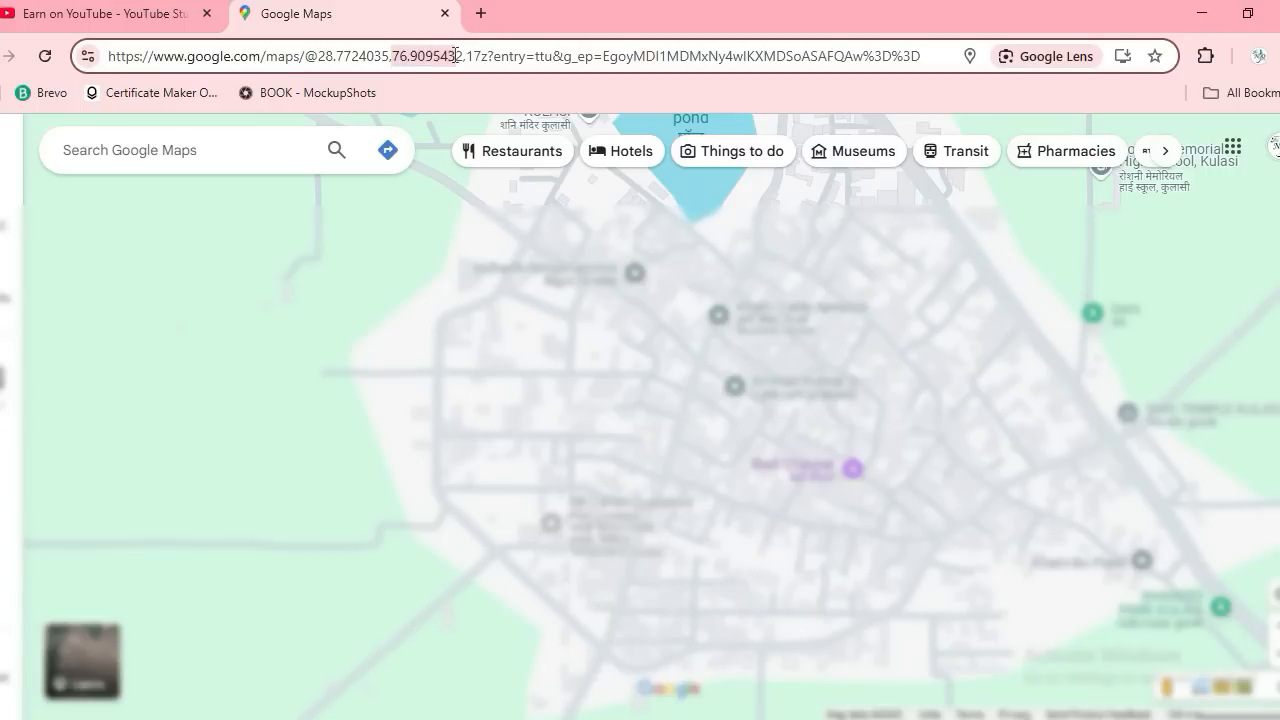
pyautogui.rightClick(440, 64)
pyautogui.click(505, 246)
pyautogui.hotkey('alt', 'Tab')
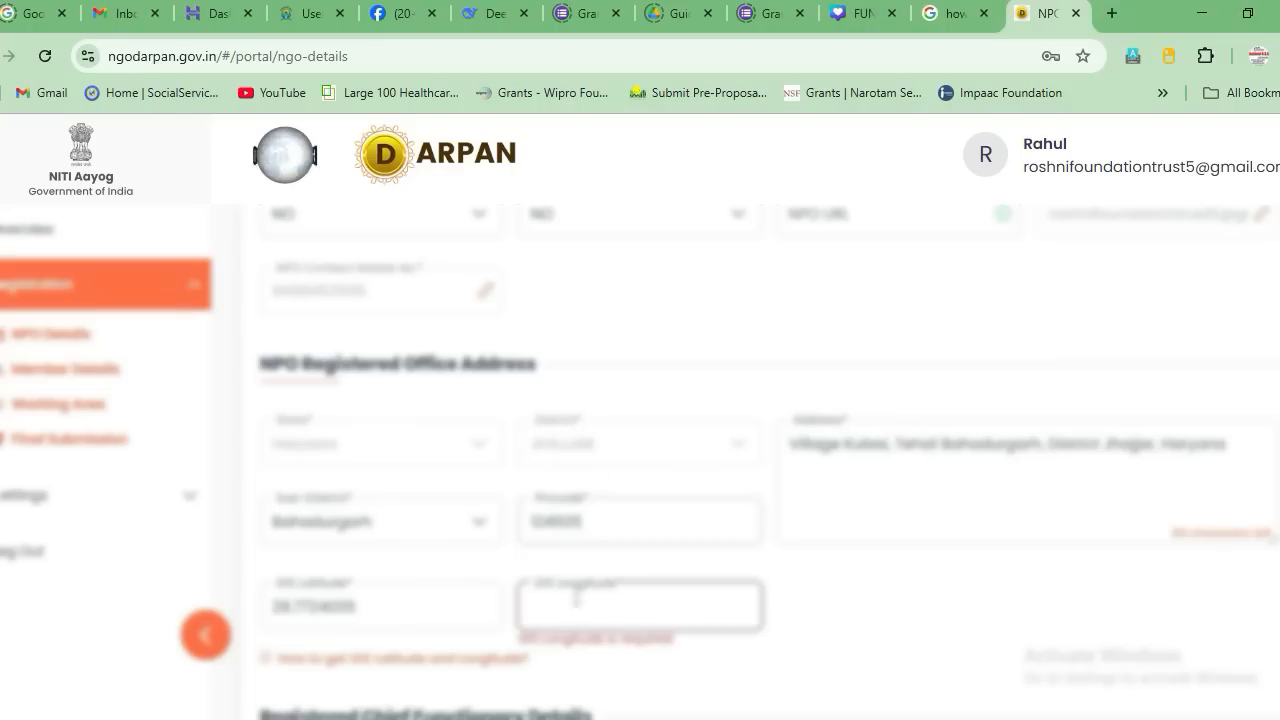
pyautogui.hotkey('ctrl', 'v')
# Switch to WhatsApp and save the trust deed PDF from the pinned contact's chat to Downloads as TrustDeed
pyautogui.scroll(-4, 600, 500)
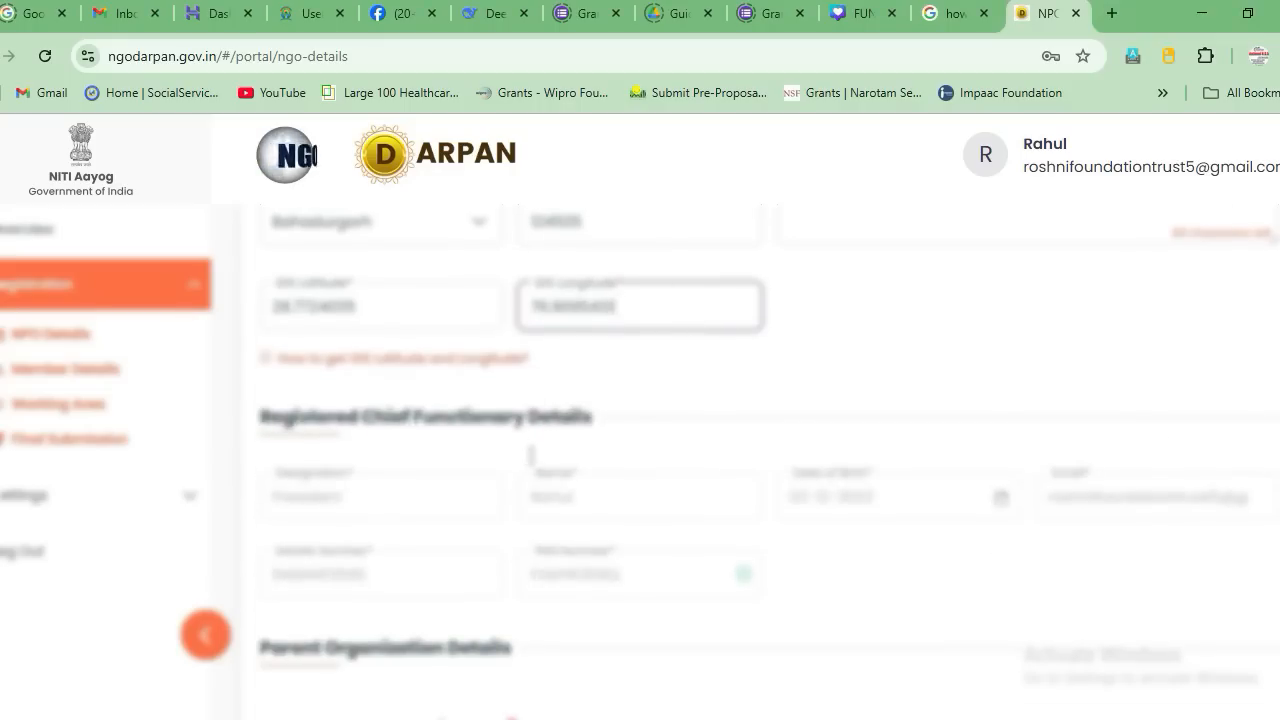
pyautogui.scroll(-3, 660, 414)
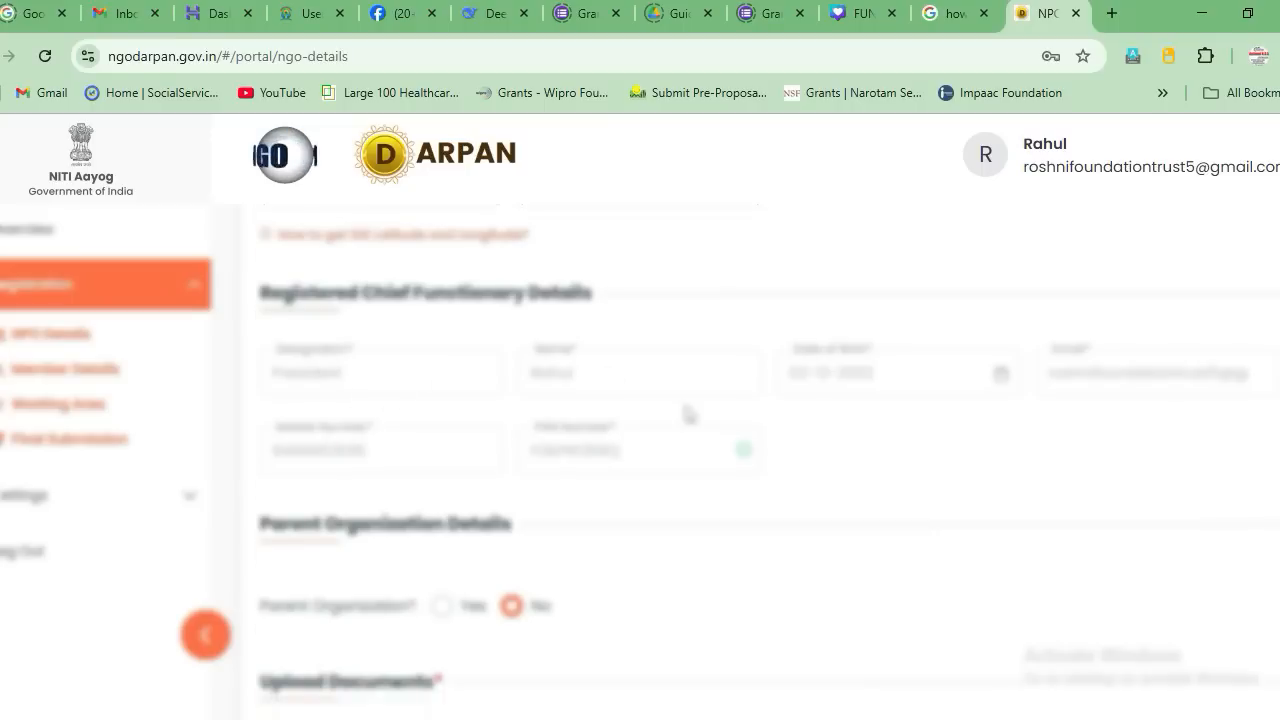
pyautogui.scroll(1, 608, 397)
pyautogui.scroll(-1, 491, 408)
pyautogui.scroll(-1, 515, 362)
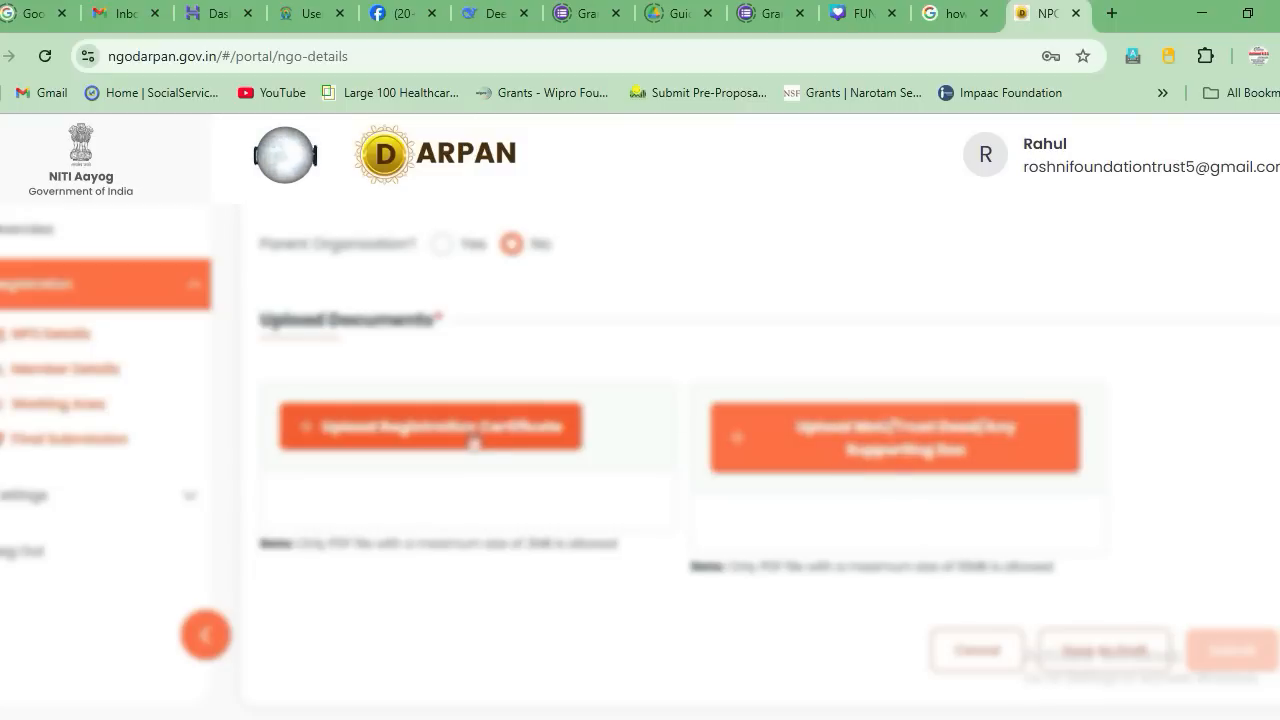
pyautogui.click(458, 719)
pyautogui.scroll(3, 176, 270)
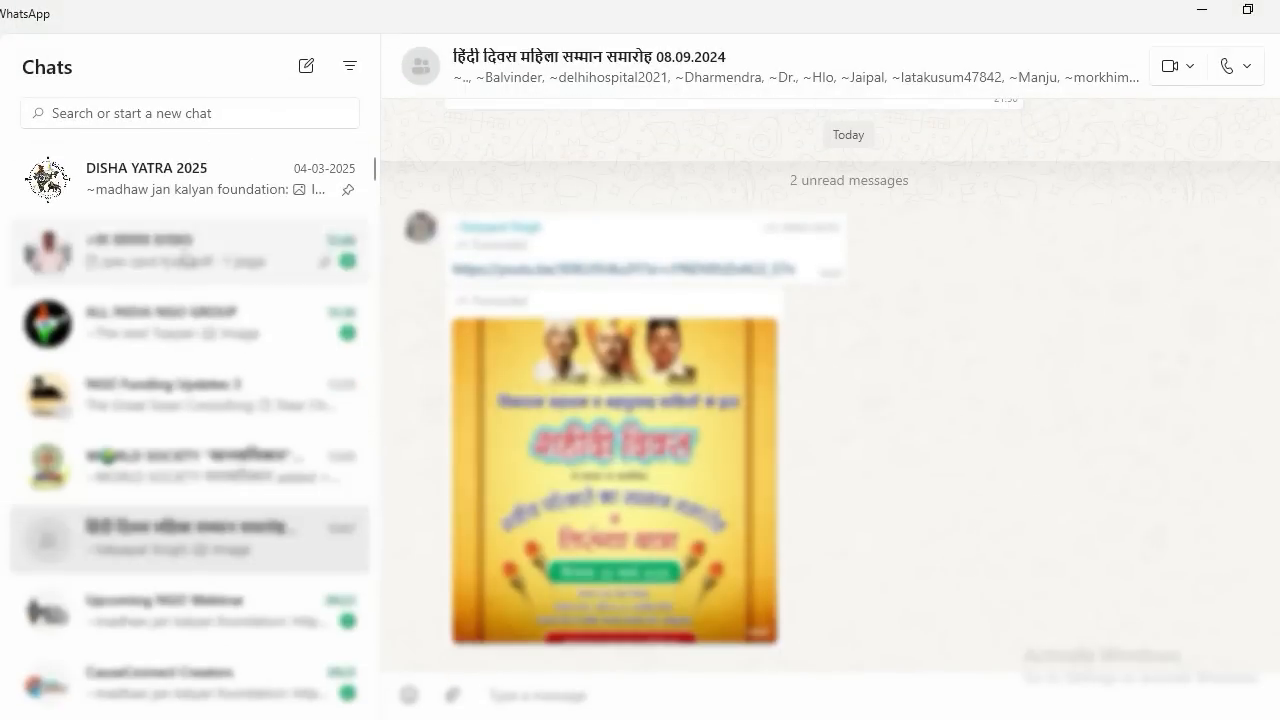
pyautogui.click(176, 252)
pyautogui.click(657, 560)
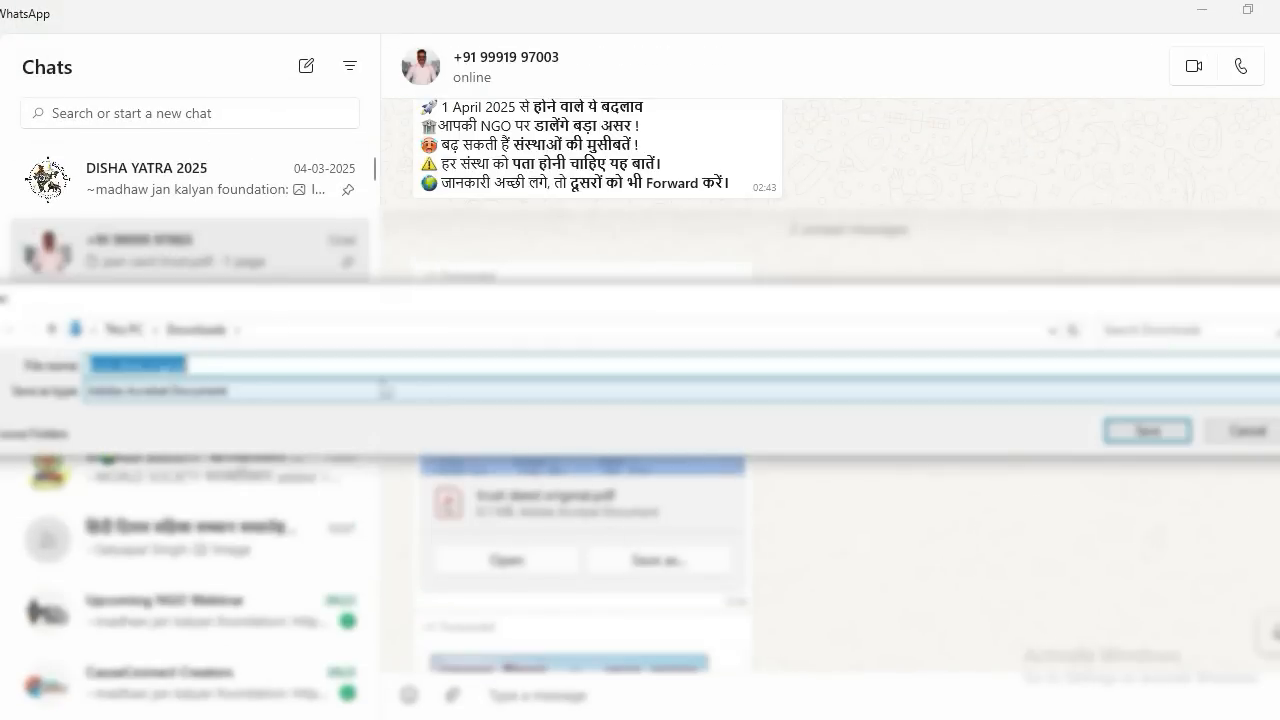
pyautogui.write('Trust')
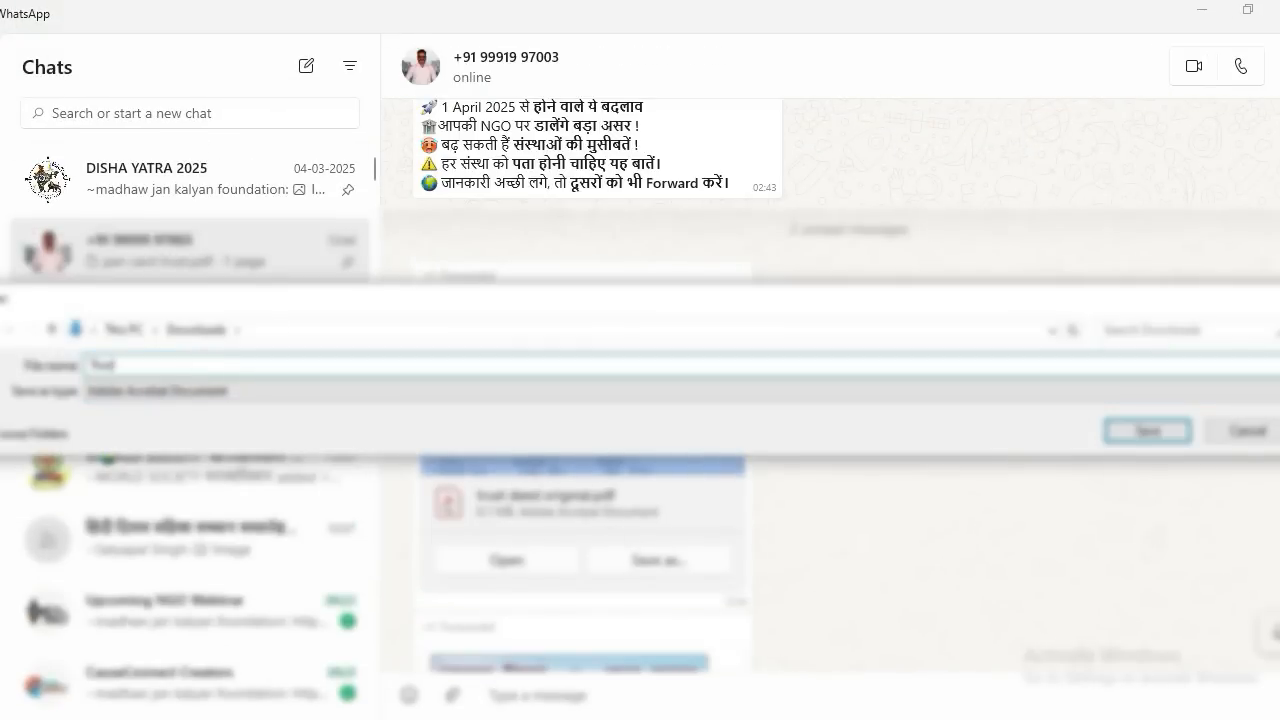
pyautogui.write('Deed')
pyautogui.click(1147, 430)
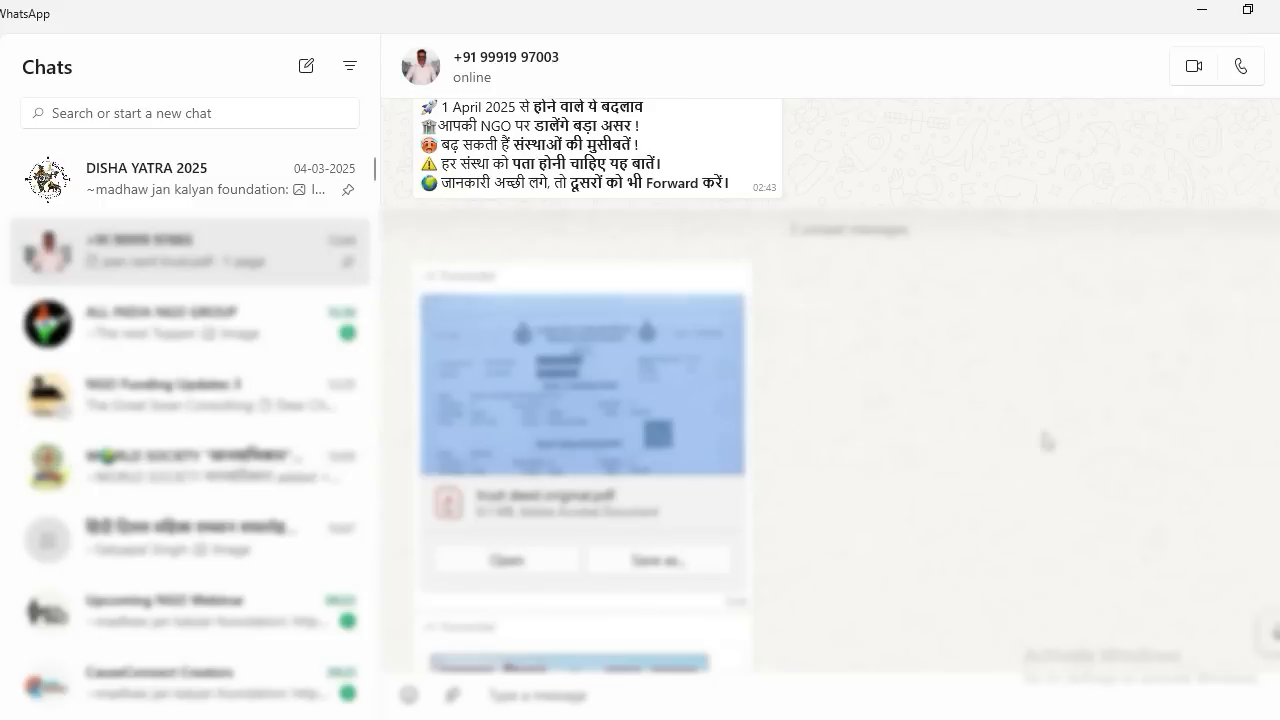
# Save the trust's PAN card PDF from the same chat to Downloads as TrustPAN
pyautogui.scroll(-3, 560, 487)
pyautogui.click(660, 652)
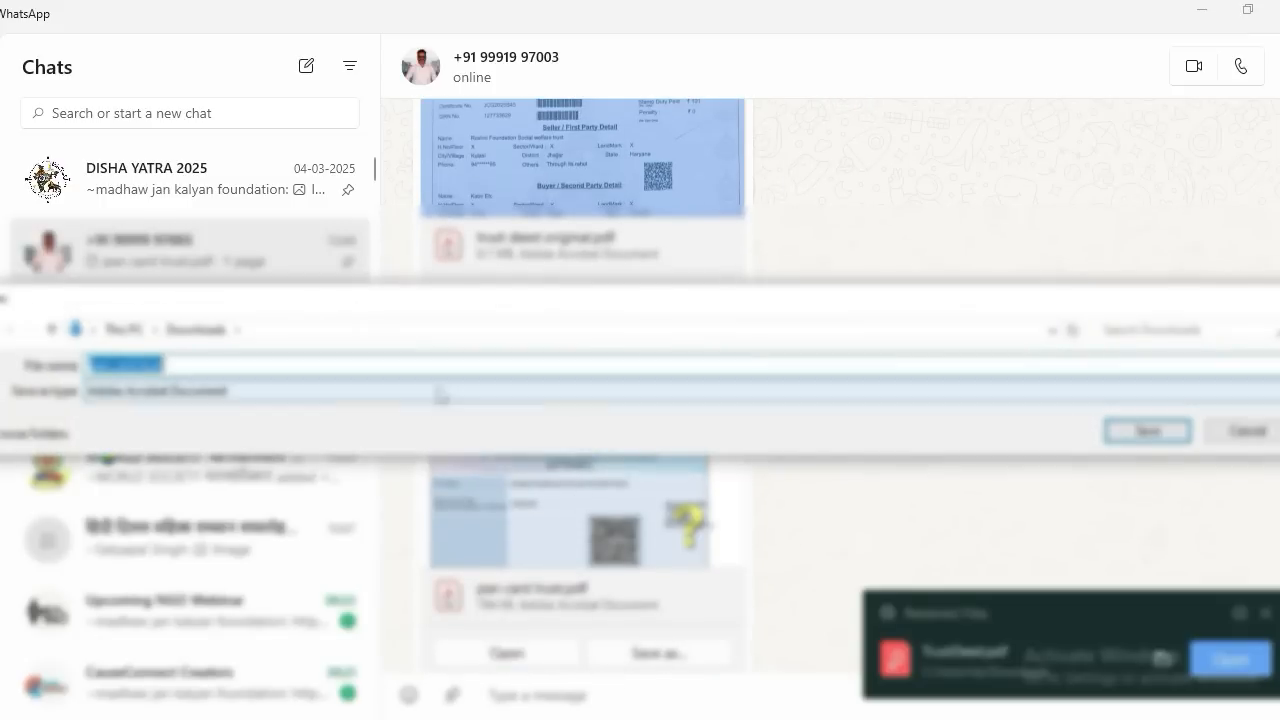
pyautogui.write('TrustPan')
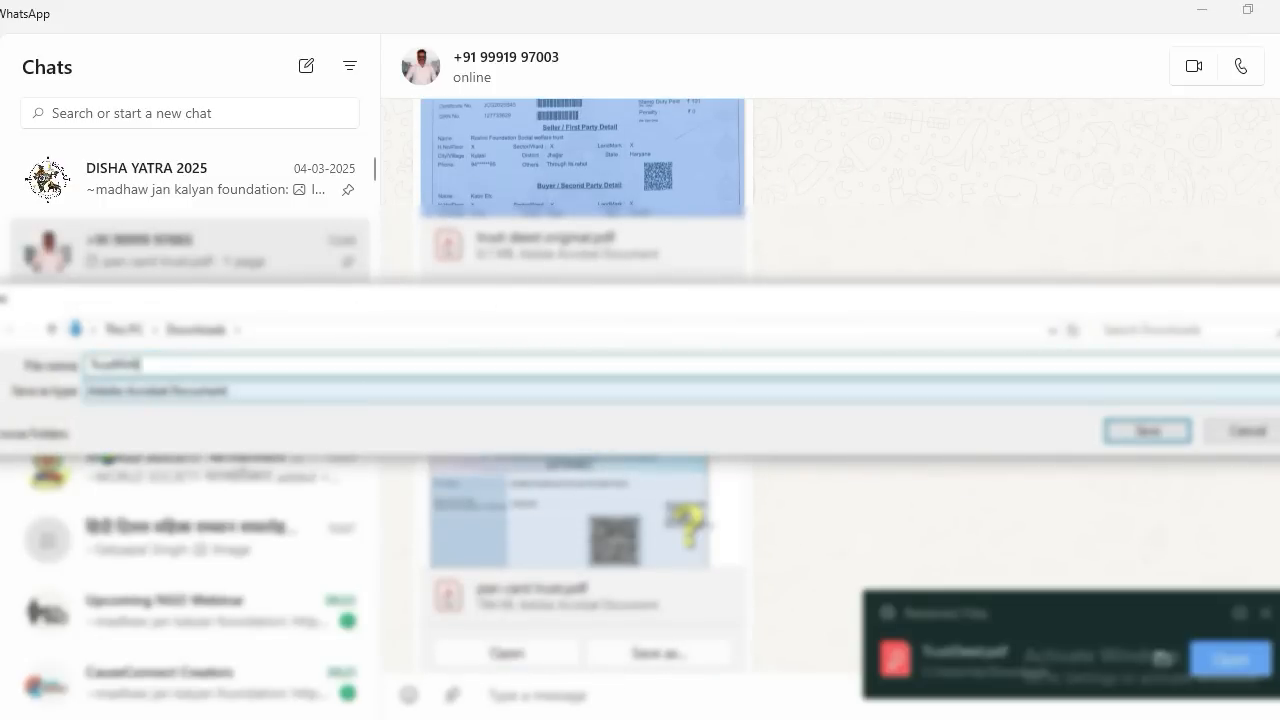
pyautogui.click(1130, 430)
# Return to the NGO Darpan form in Chrome and try to upload TrustDeed.pdf as the registration certificate
pyautogui.click(700, 718)
pyautogui.click(434, 438)
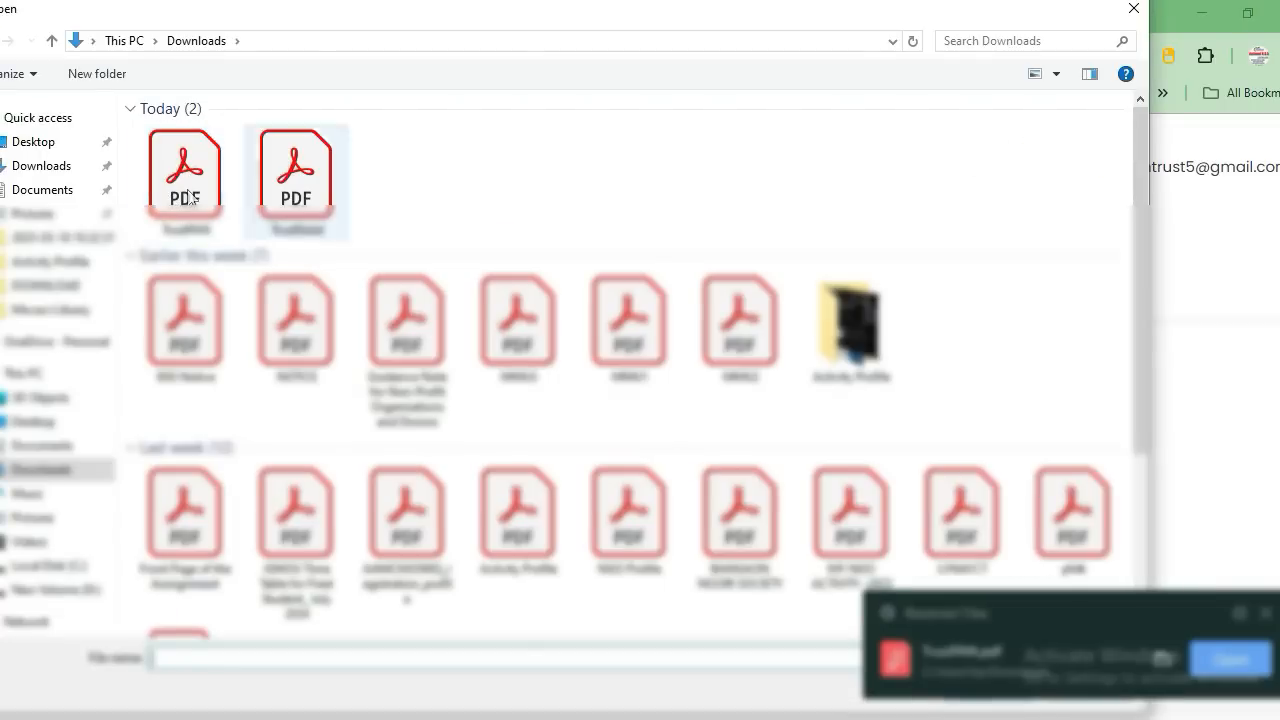
pyautogui.doubleClick(338, 198)
pyautogui.click(1265, 614)
pyautogui.scroll(-2, 957, 541)
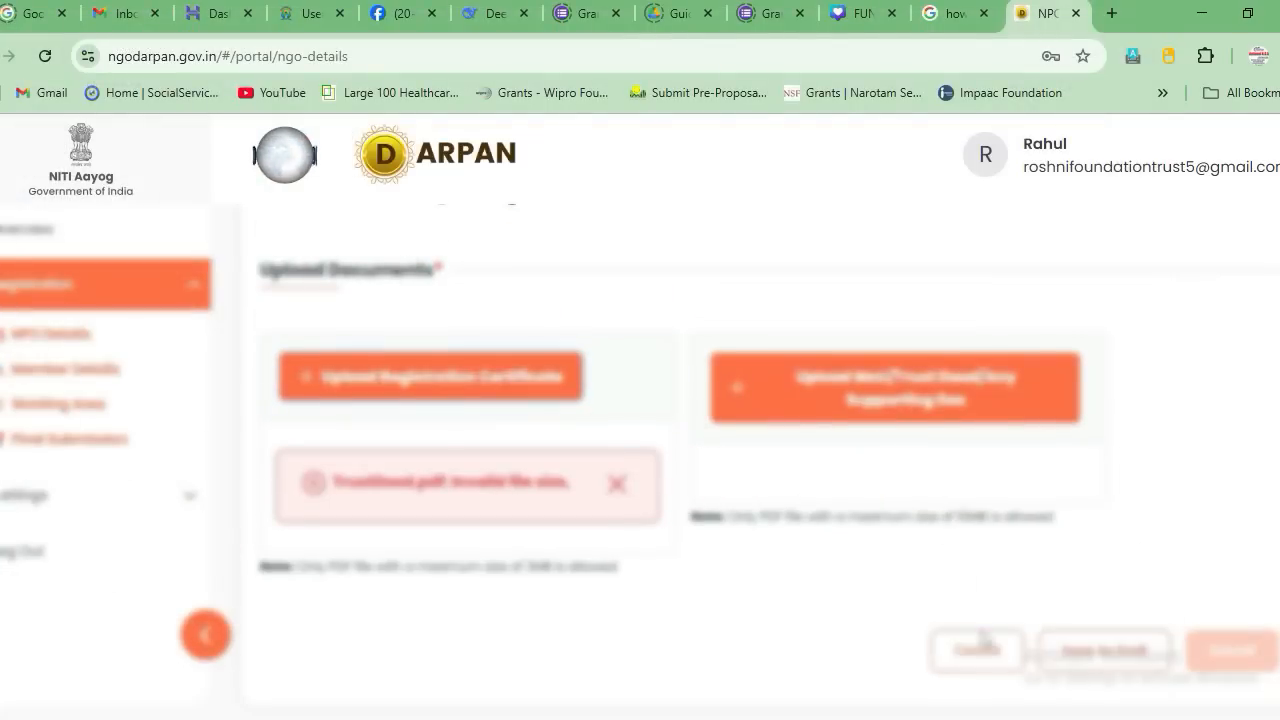
pyautogui.click(903, 405)
pyautogui.doubleClick(190, 180)
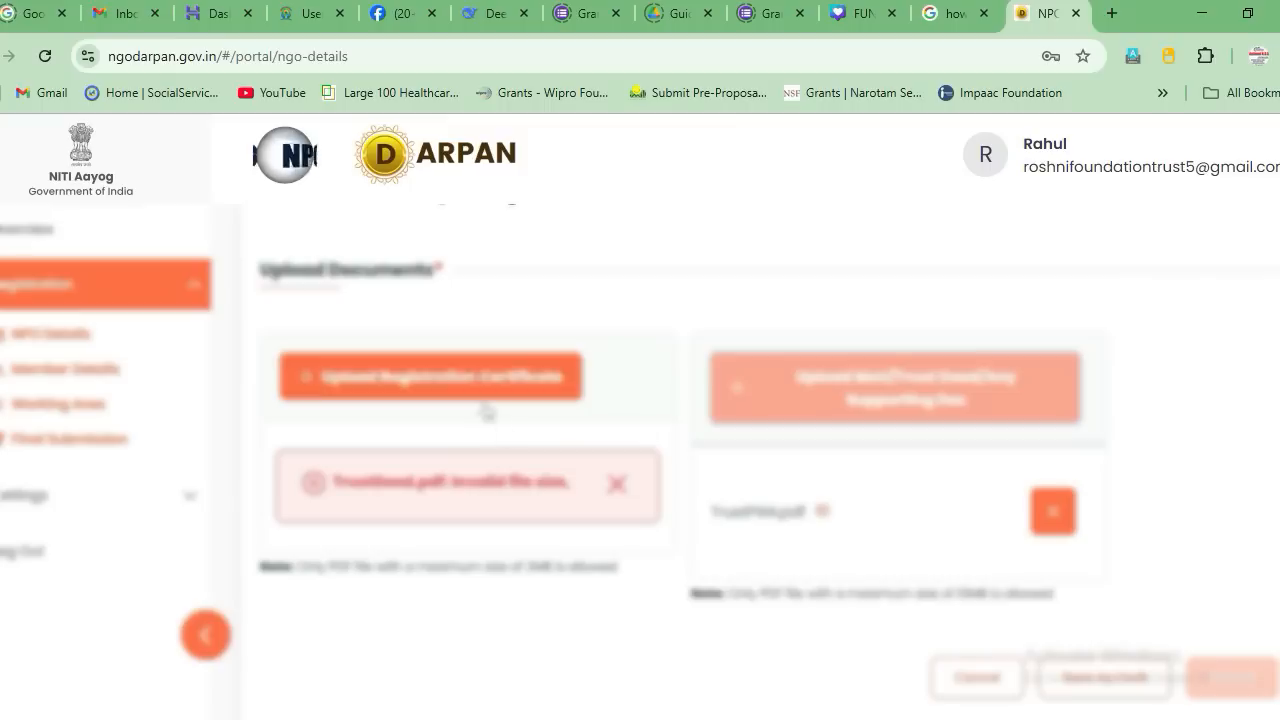
pyautogui.click(1053, 511)
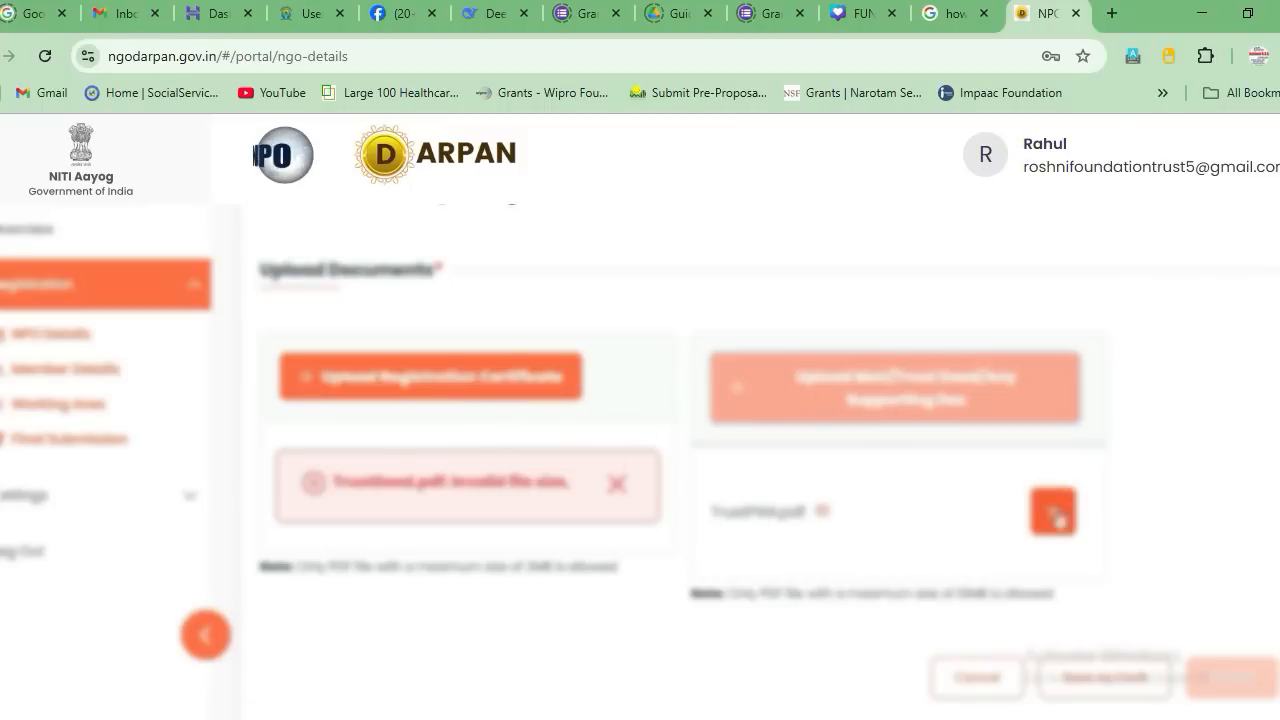
# Upload TrustDeed.pdf as the trust deed supporting document and try it again as the registration certificate
pyautogui.click(749, 395)
pyautogui.doubleClick(165, 163)
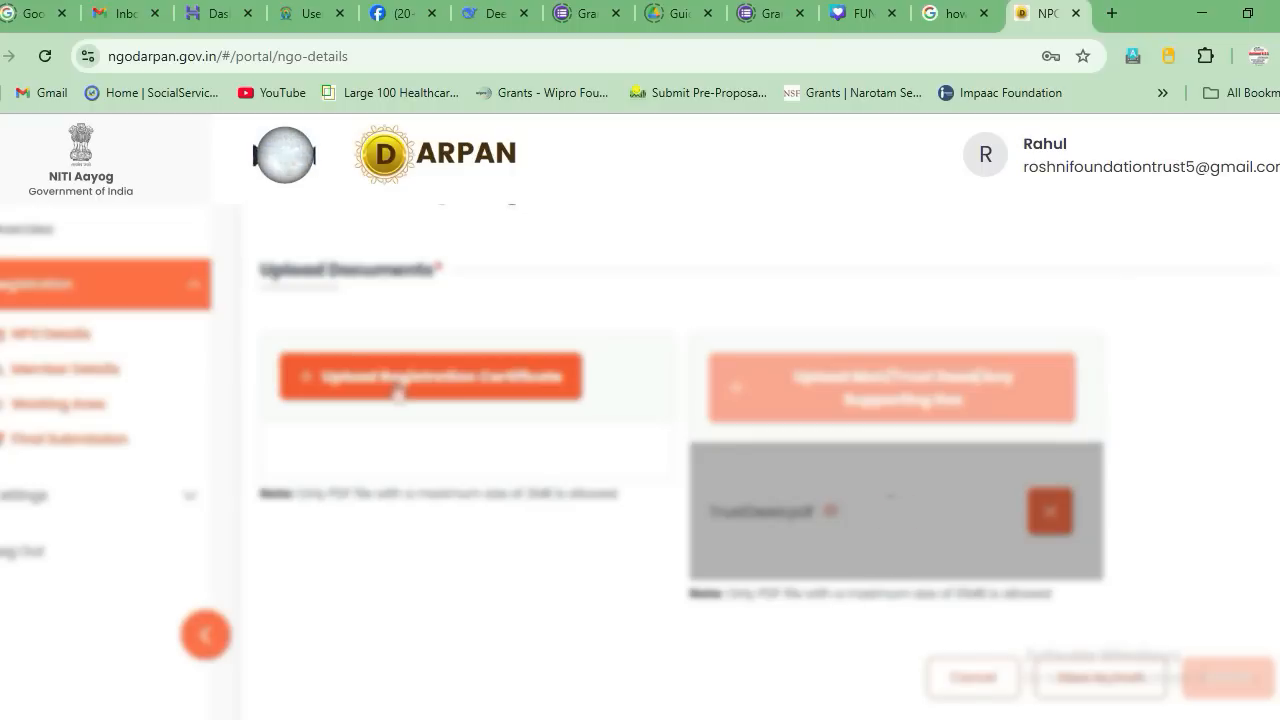
pyautogui.click(400, 387)
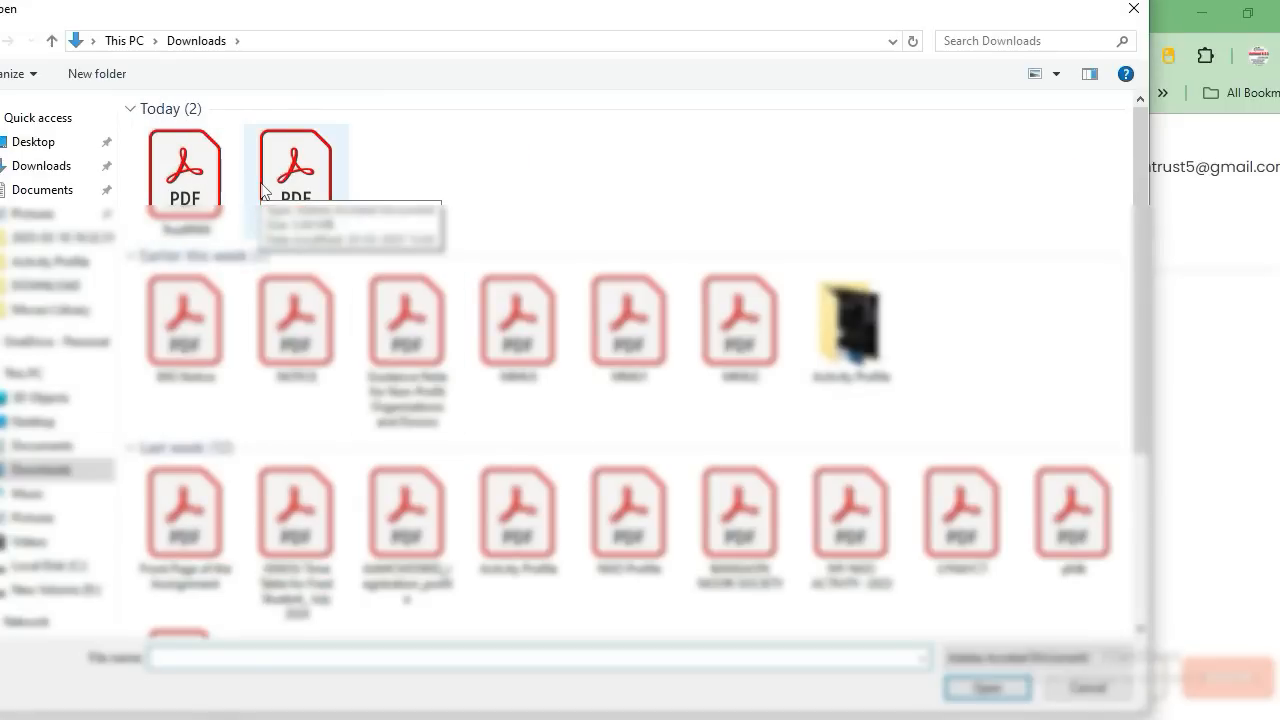
pyautogui.doubleClick(262, 190)
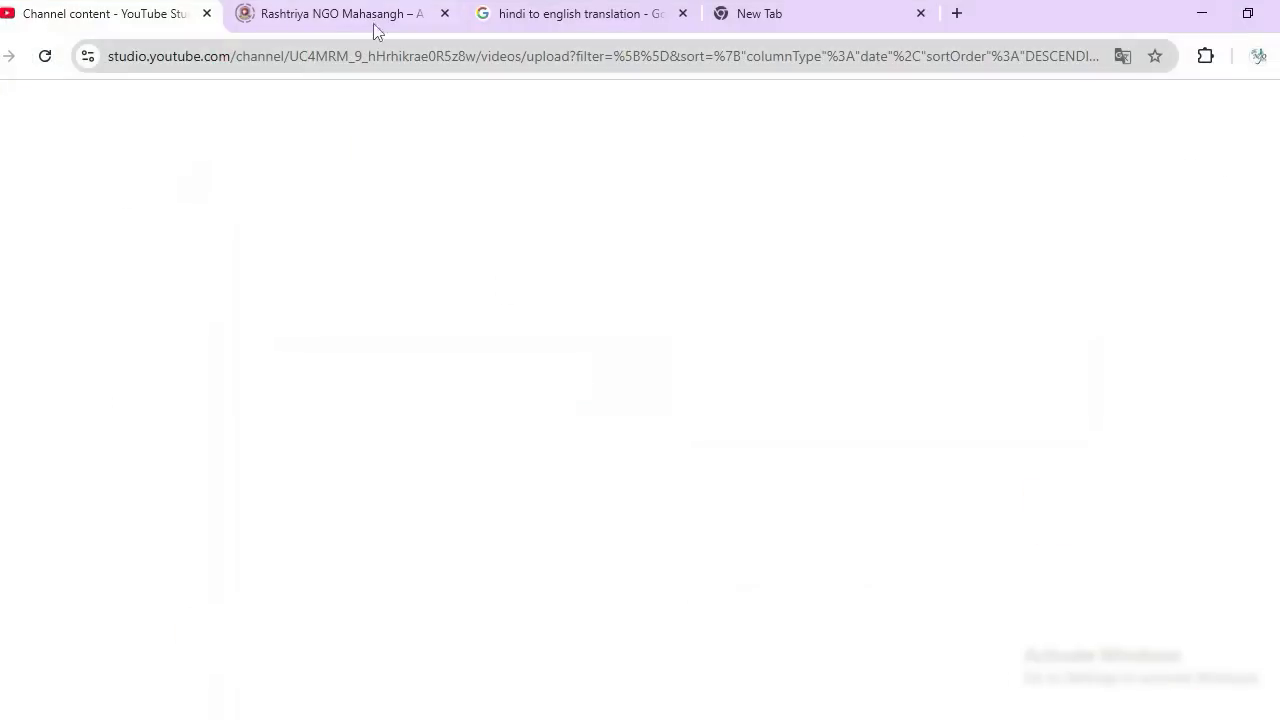
# Switch to the other Chrome window, search Google for compress pdf and open iLovePDF's compression page
pyautogui.click(784, 18)
pyautogui.click(197, 60)
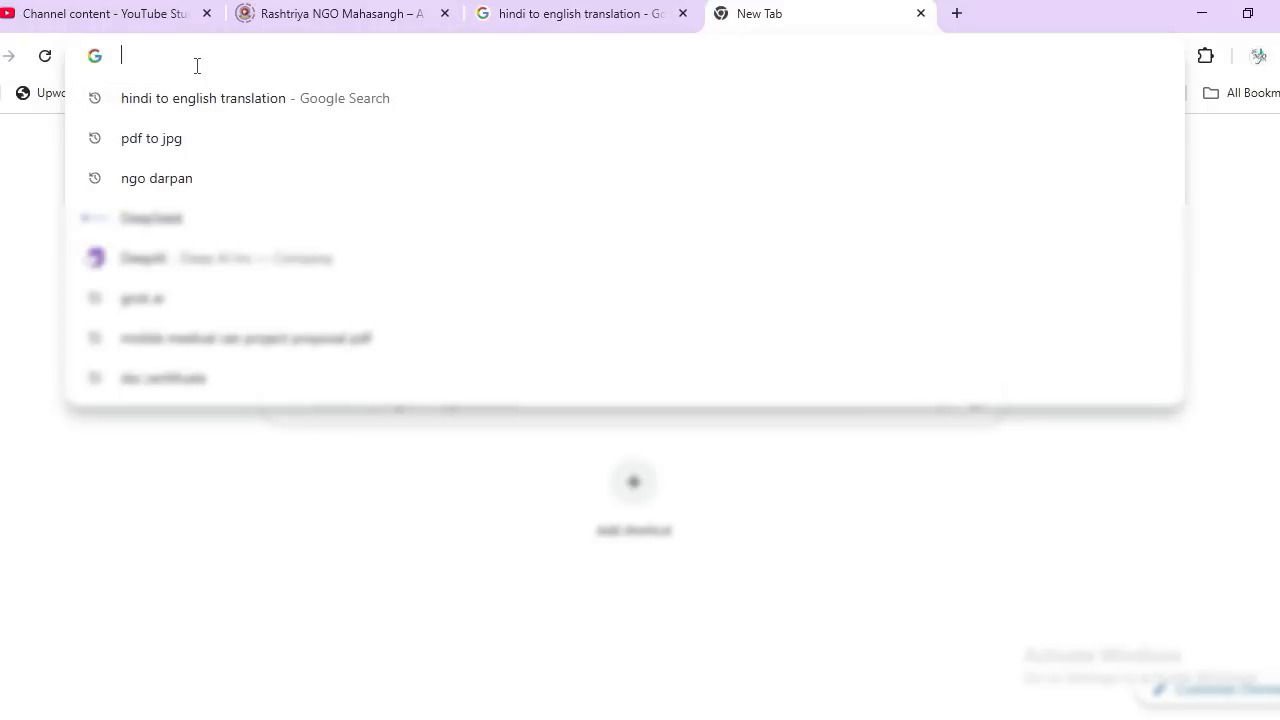
pyautogui.write('compre')
pyautogui.click(191, 140)
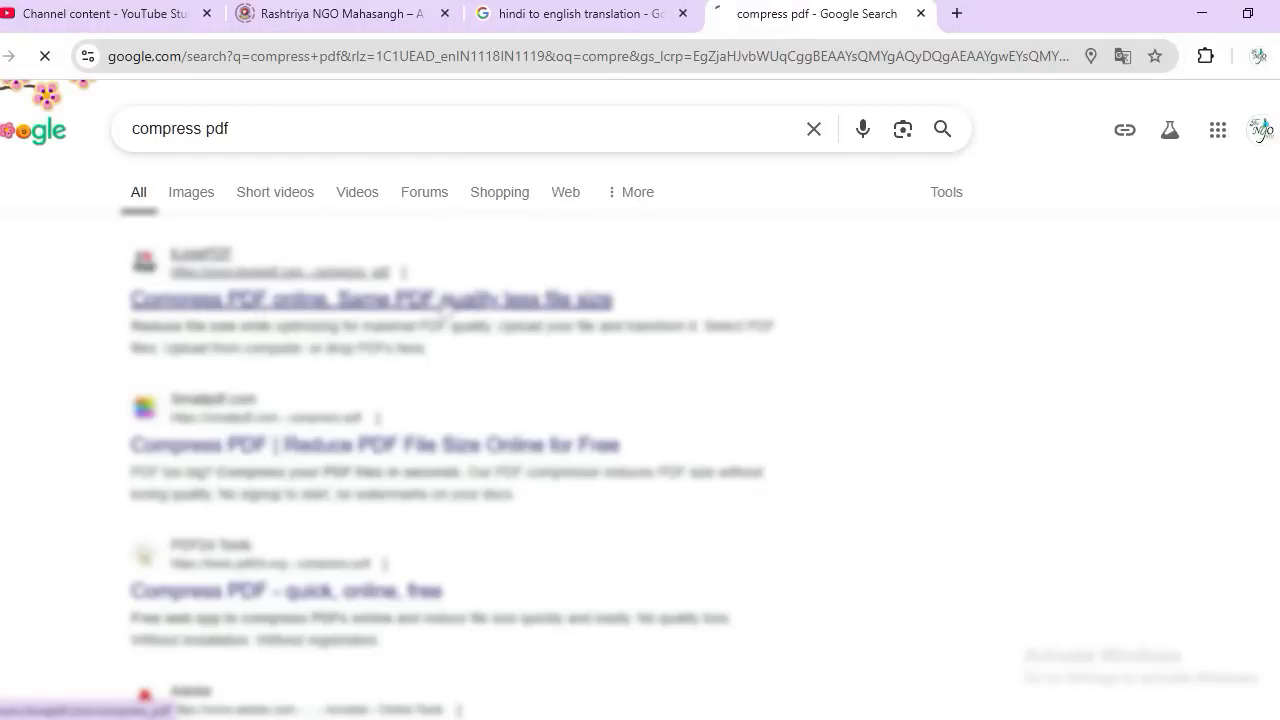
pyautogui.click(442, 304)
# Load TrustDeed.pdf from Downloads into iLovePDF and compress it at the recommended compression level
pyautogui.click(591, 331)
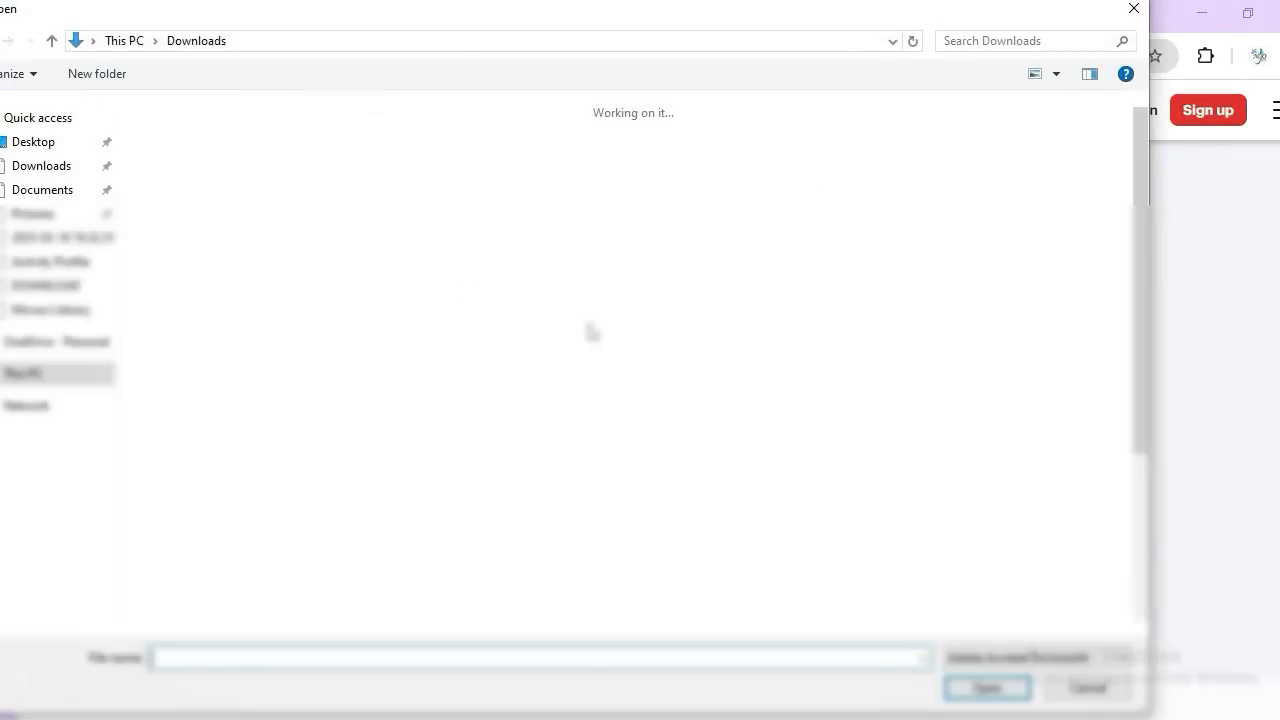
pyautogui.click(203, 191)
pyautogui.click(297, 180)
pyautogui.click(987, 688)
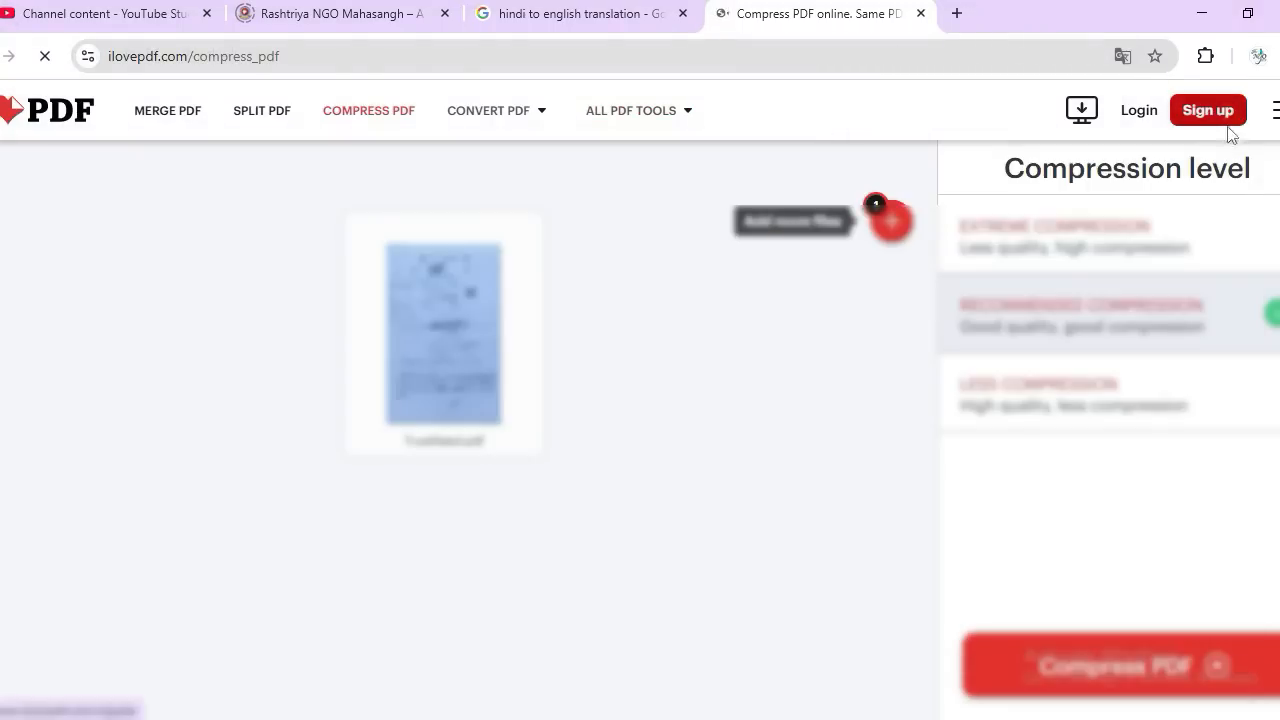
pyautogui.click(1131, 660)
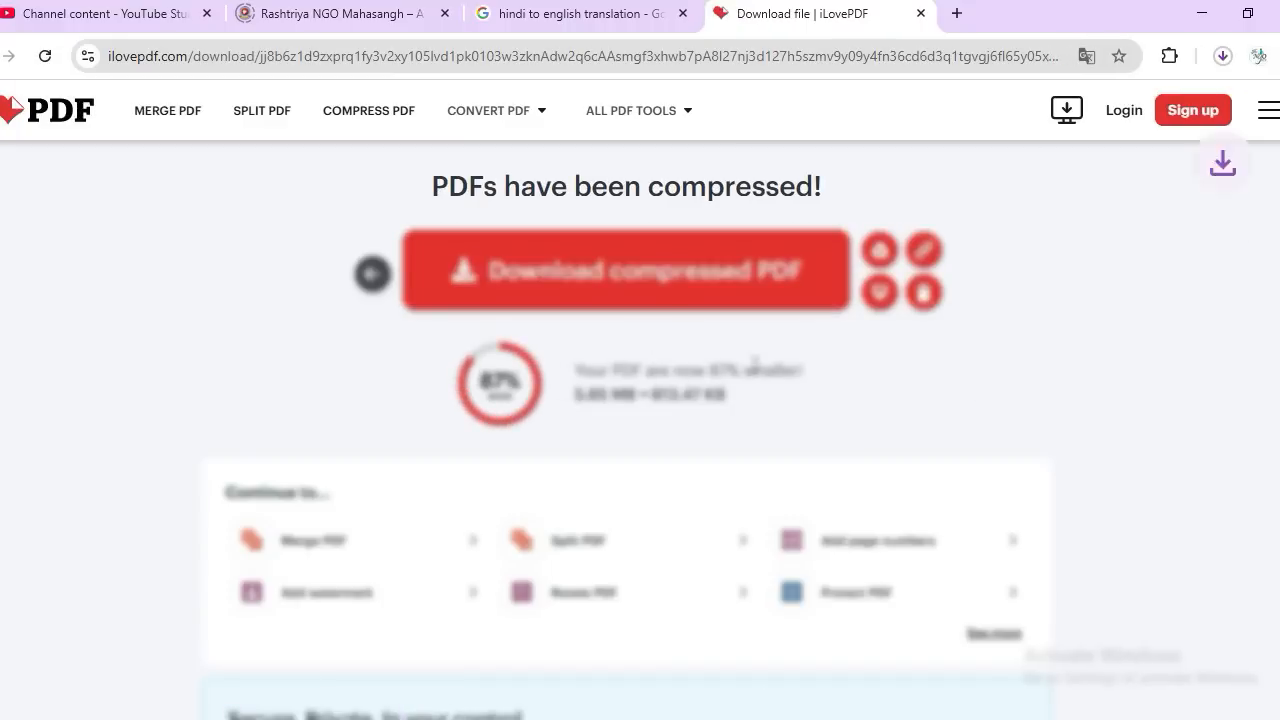
# Go back to iLovePDF's file selection and run the compression of TrustDeed.pdf a second time
pyautogui.click(372, 273)
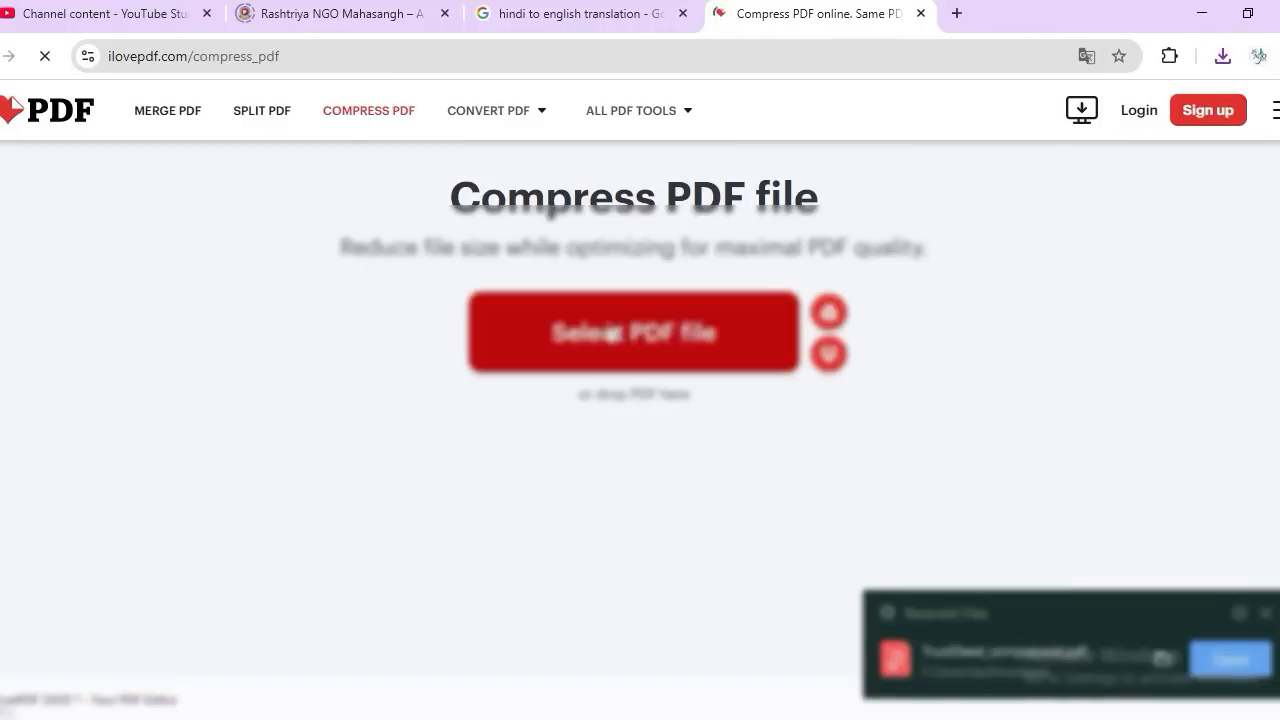
pyautogui.click(610, 333)
pyautogui.click(305, 193)
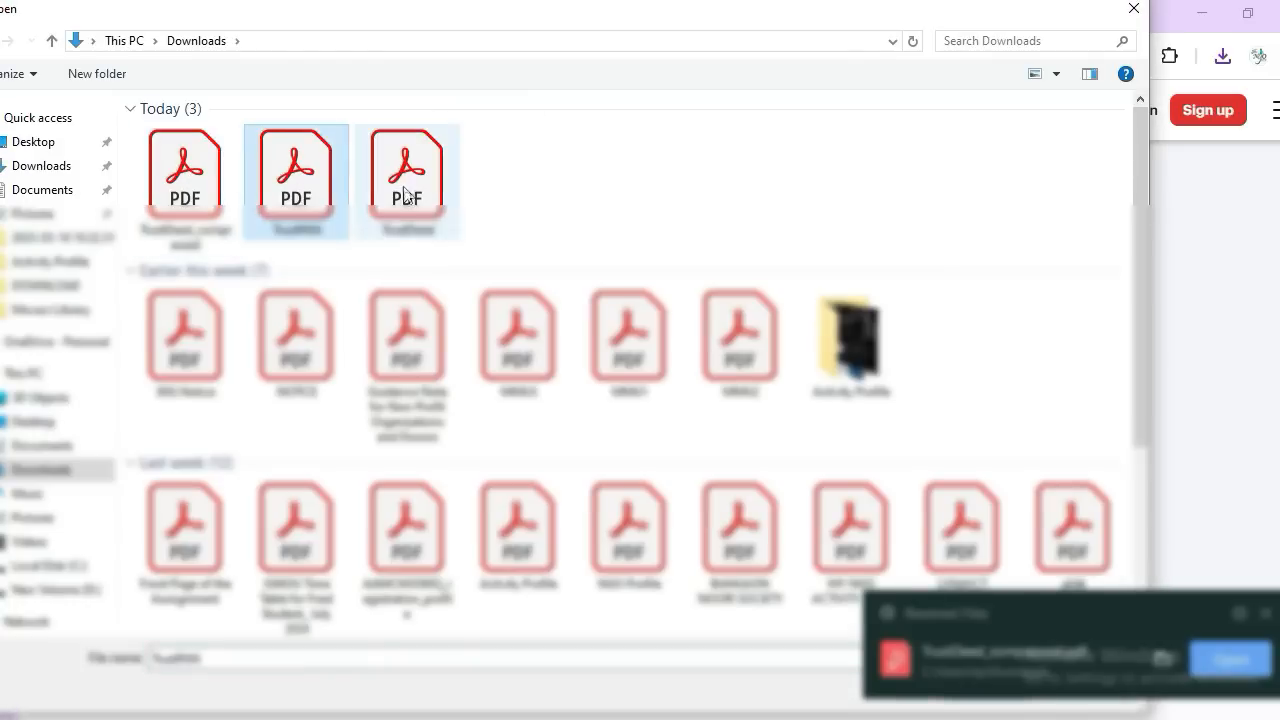
pyautogui.click(435, 233)
pyautogui.click(1267, 613)
pyautogui.click(986, 688)
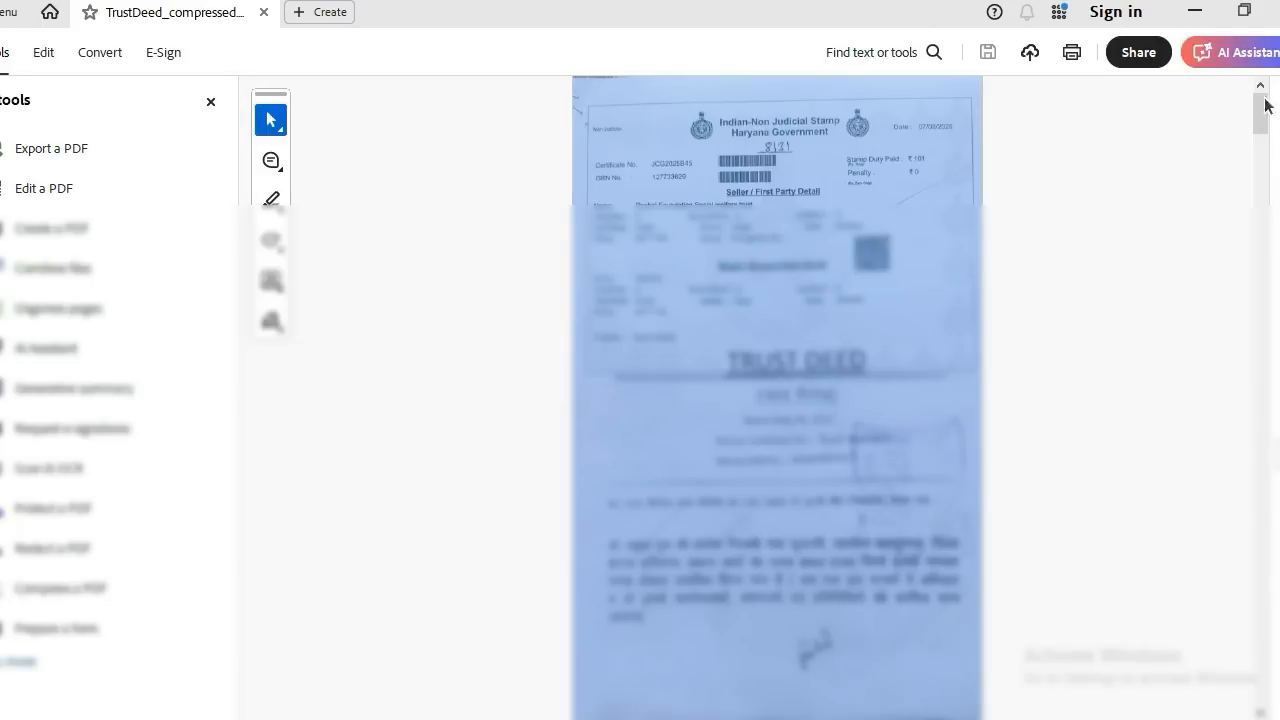
pyautogui.click(1205, 15)
pyautogui.click(1140, 672)
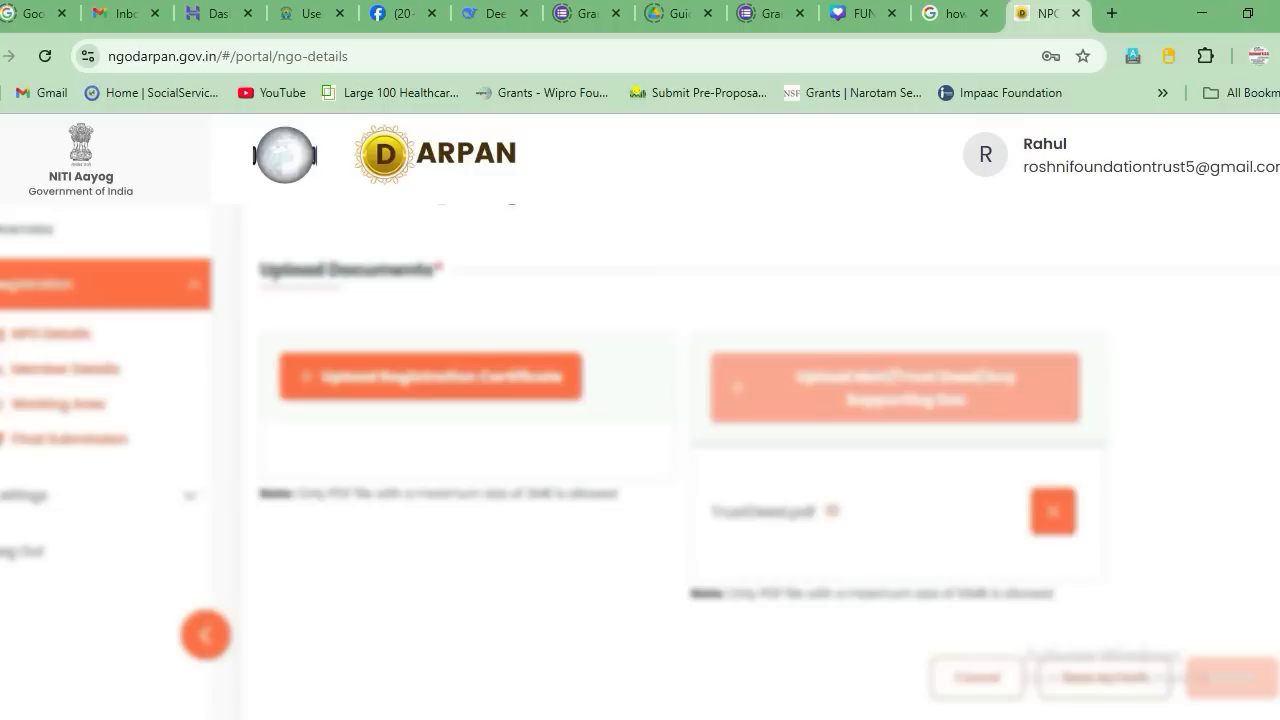
# Upload TrustDeed_compressed.pdf from Downloads as the registration certificate in the NGO Darpan form
pyautogui.click(418, 386)
pyautogui.click(296, 200)
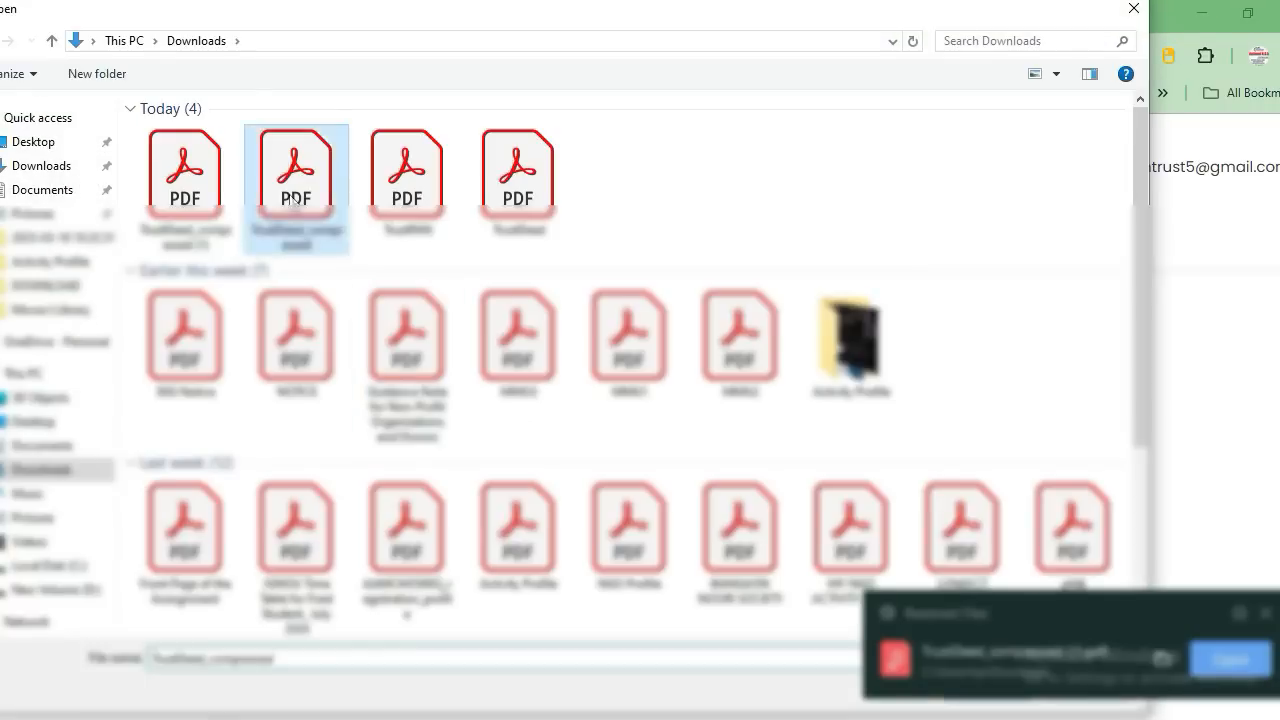
pyautogui.doubleClick(296, 200)
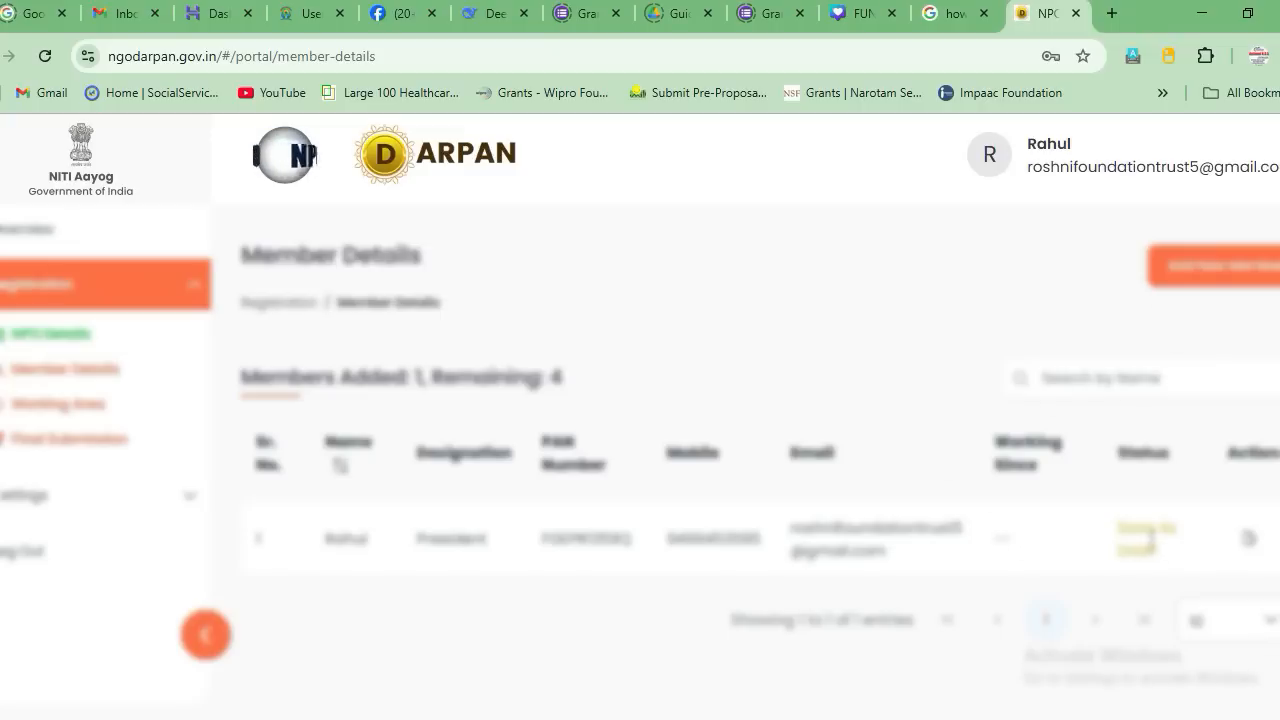
# Open the president's member record for editing and set the gender to Male and the parent type to Father
pyautogui.click(1247, 545)
pyautogui.scroll(-3, 834, 494)
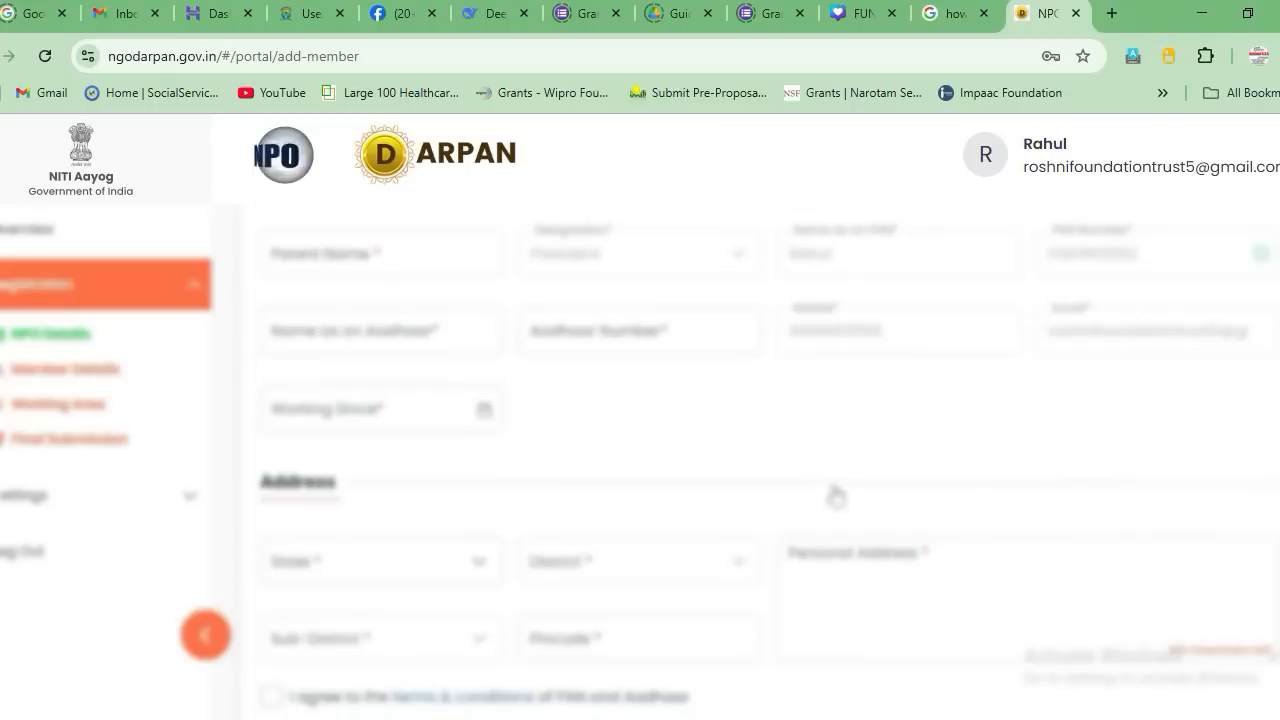
pyautogui.scroll(2, 843, 429)
pyautogui.click(905, 385)
pyautogui.click(849, 440)
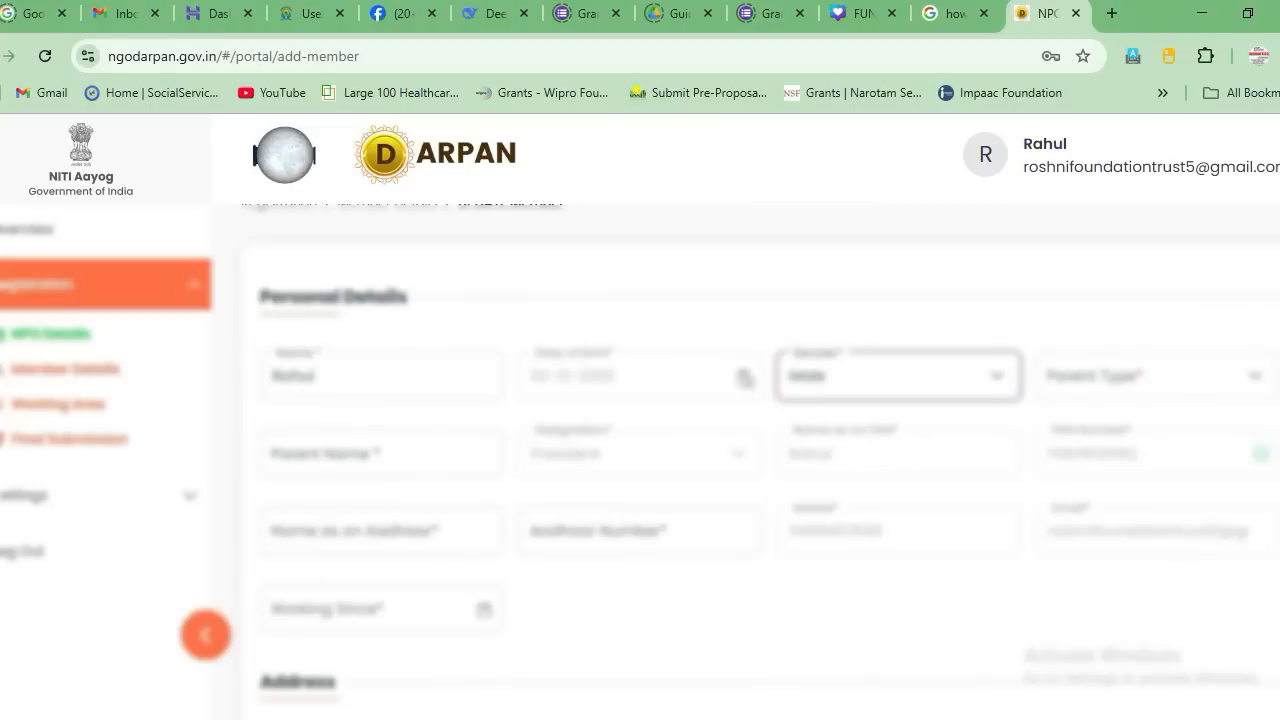
pyautogui.click(1071, 377)
pyautogui.click(1103, 442)
# Enter the parent's name and the member's name as on Aadhaar in the personal details
pyautogui.click(360, 452)
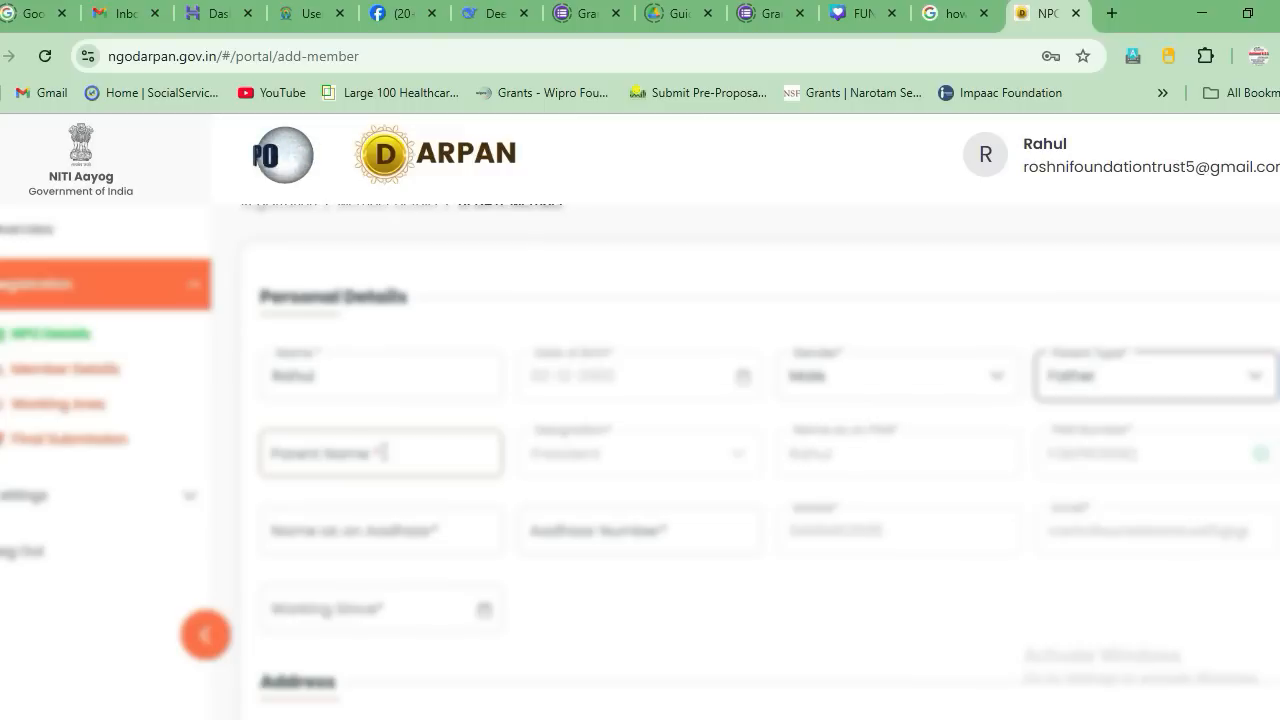
pyautogui.click(384, 452)
pyautogui.write('Rupesh')
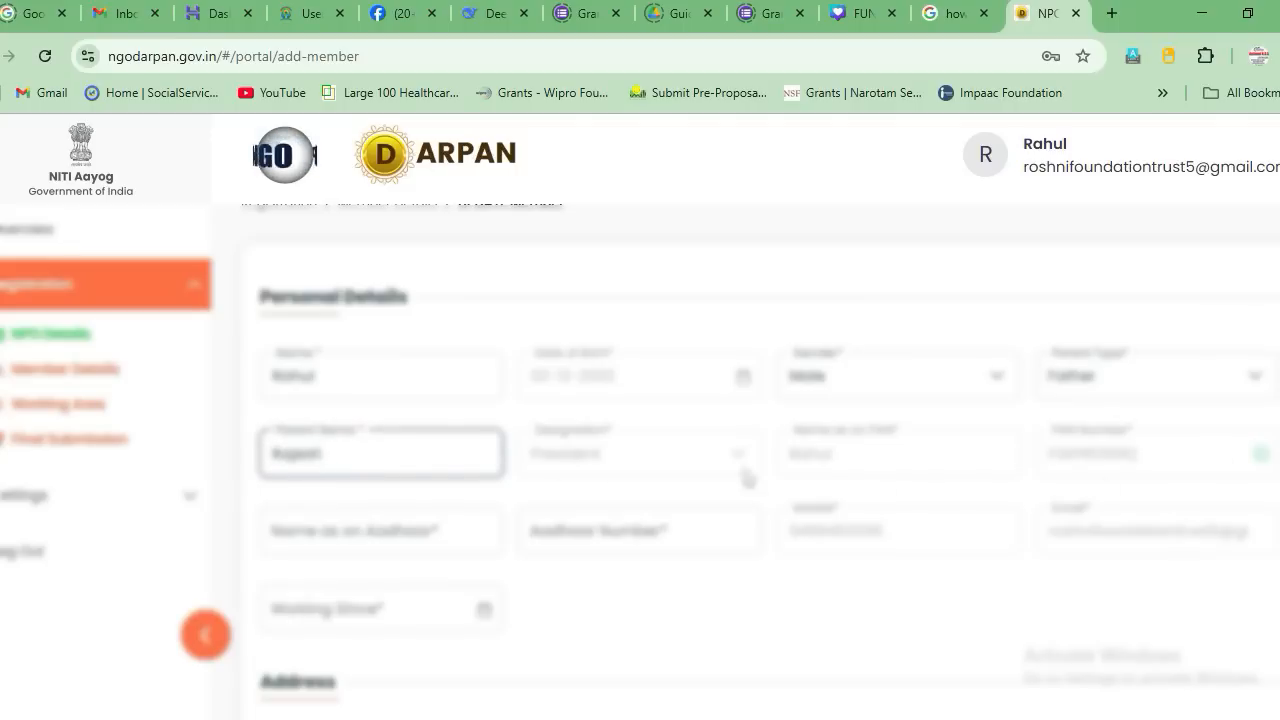
pyautogui.scroll(-1, 391, 437)
pyautogui.click(391, 437)
pyautogui.write('Rahul')
# Enter the member's Aadhaar number in the personal details
pyautogui.click(594, 434)
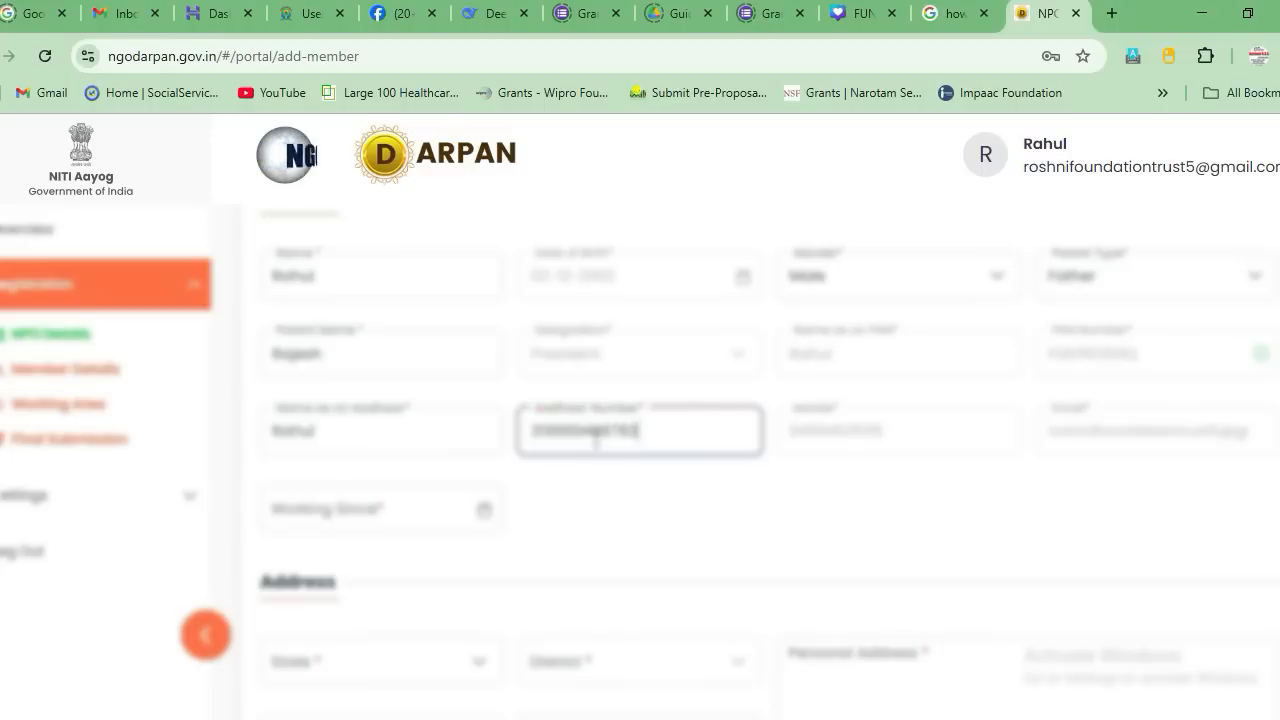
# Set the member's Working Since date to 07-02-2025
pyautogui.click(405, 508)
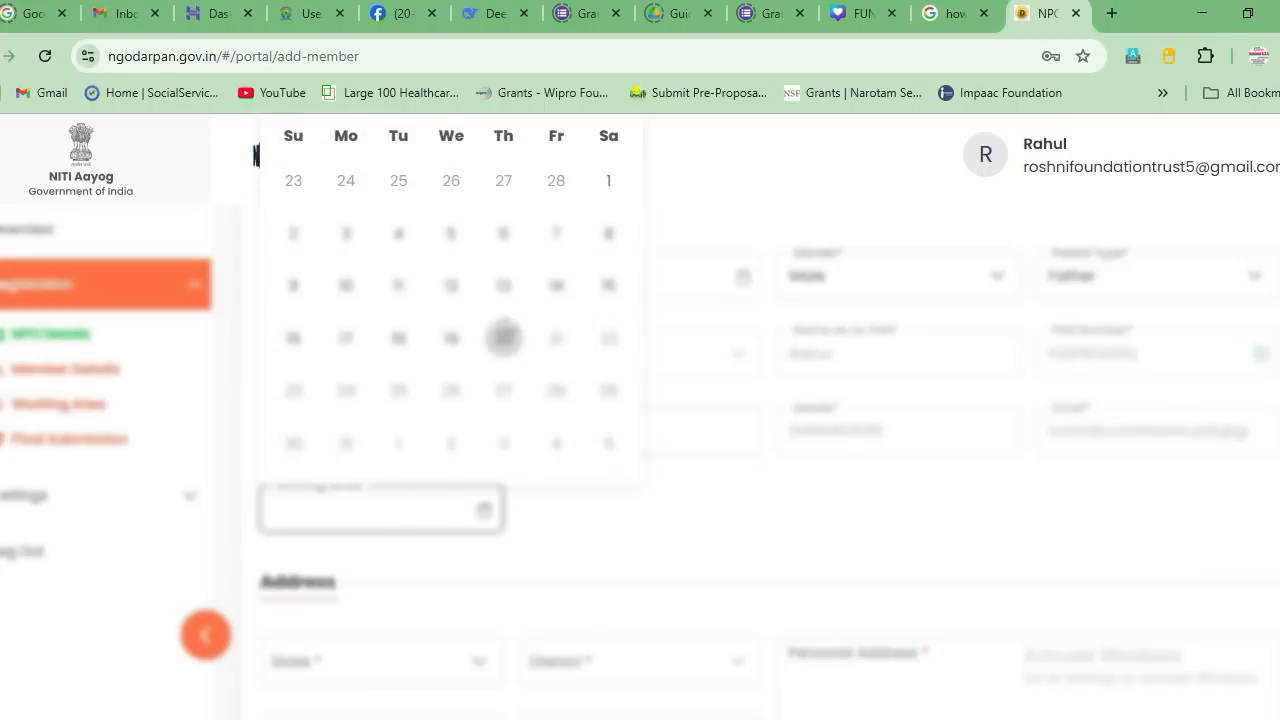
pyautogui.scroll(2, 430, 263)
pyautogui.click(286, 278)
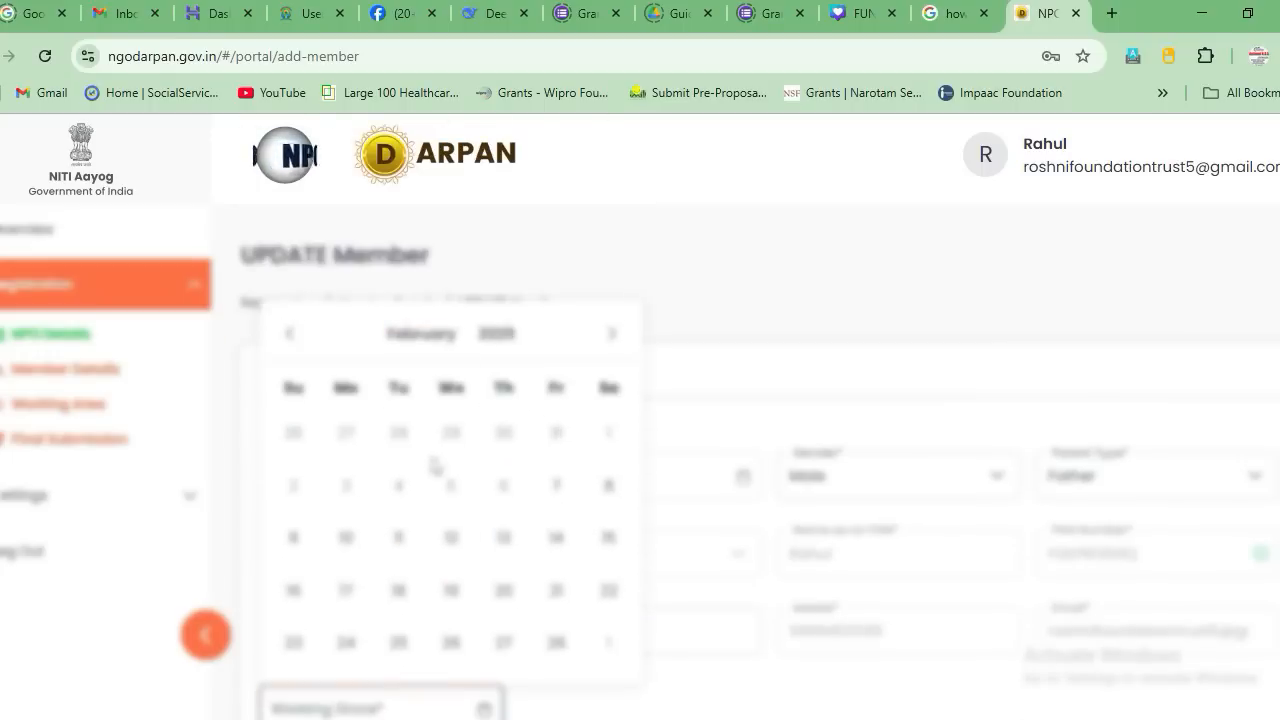
pyautogui.click(557, 486)
# Fill in the member's state, district, sub-district and pincode in the address section
pyautogui.scroll(-3, 634, 451)
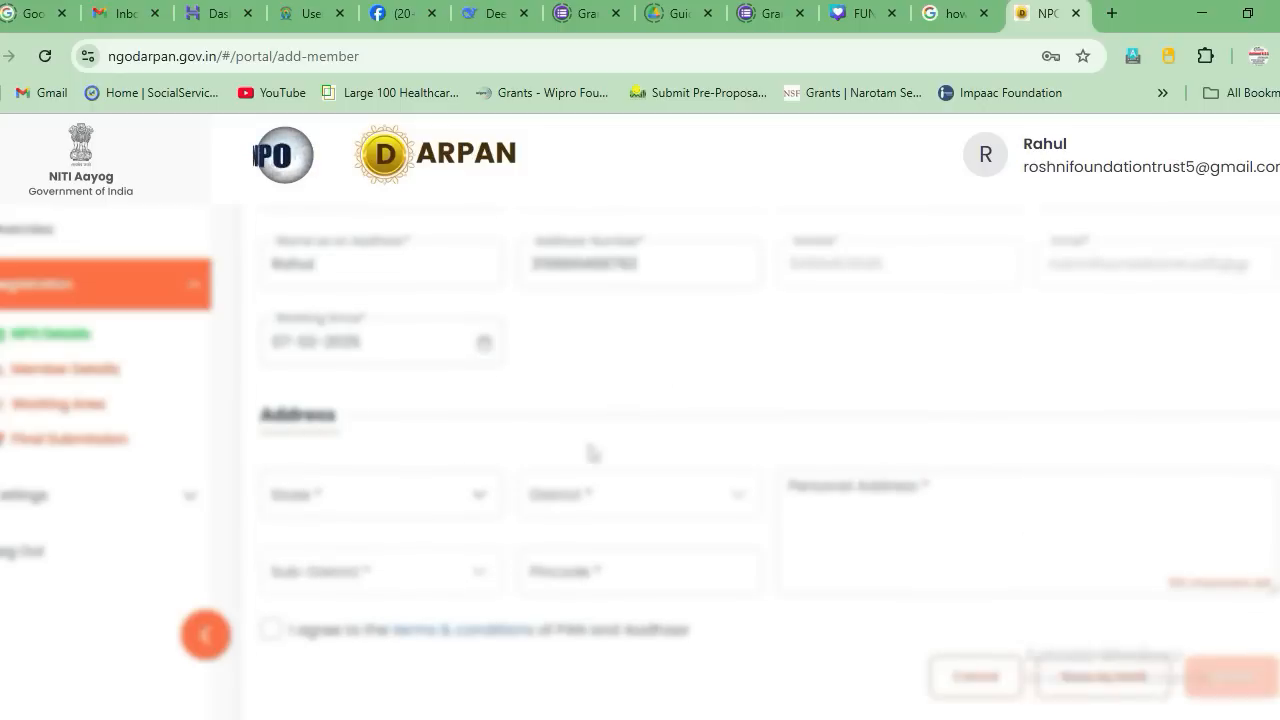
pyautogui.click(380, 468)
pyautogui.scroll(-3, 360, 590)
pyautogui.click(343, 650)
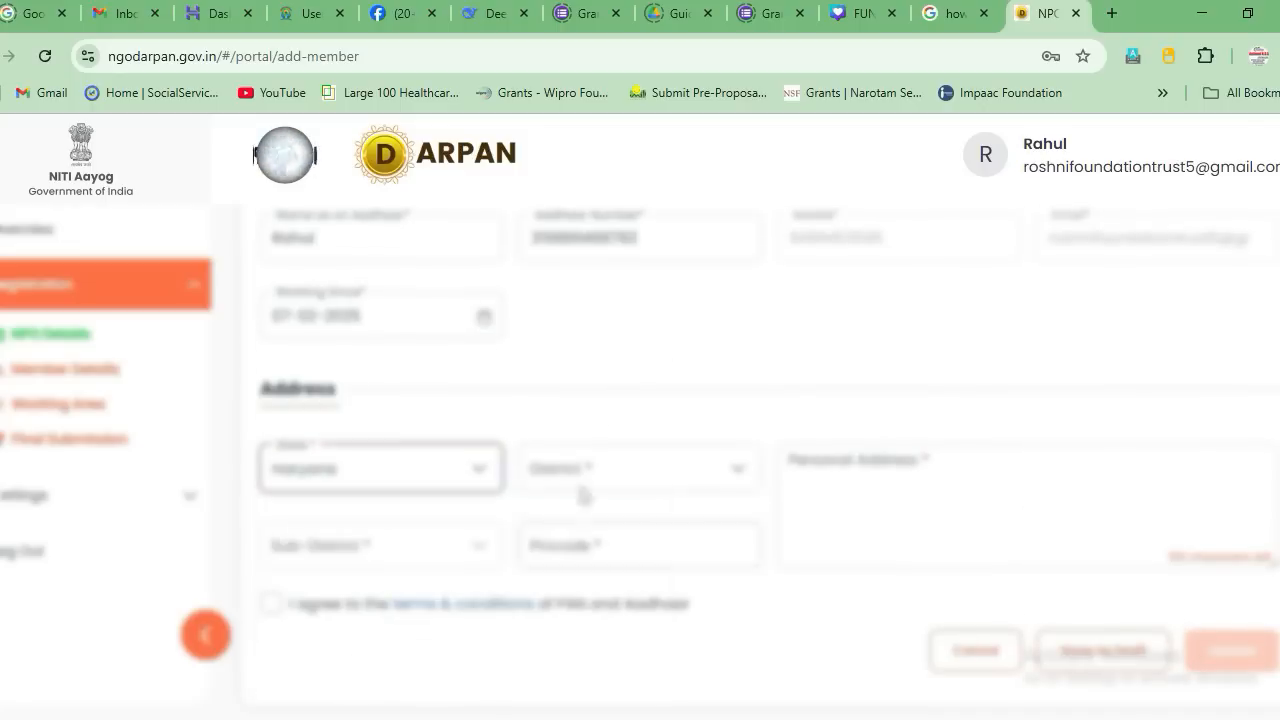
pyautogui.click(630, 468)
pyautogui.scroll(-2, 587, 590)
pyautogui.click(586, 547)
pyautogui.click(395, 545)
pyautogui.click(335, 403)
pyautogui.click(576, 545)
pyautogui.write('124507')
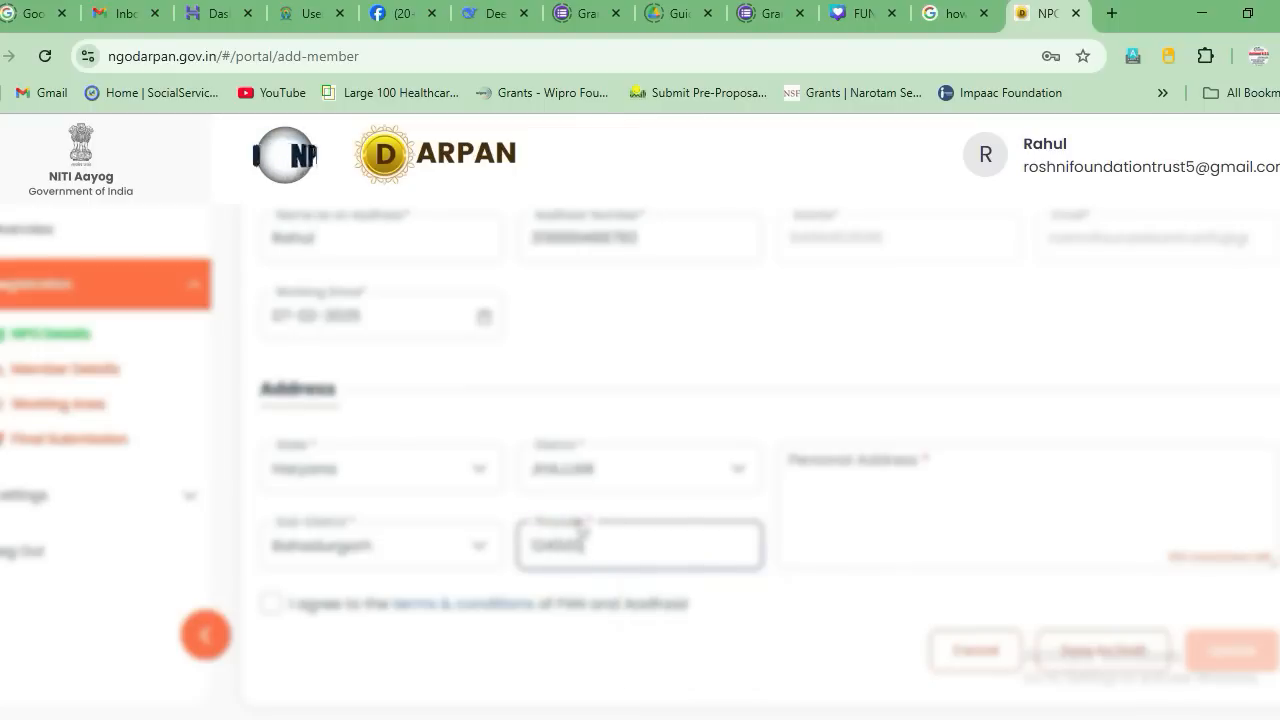
# Enter the member's full personal address and agree to the PAN and Aadhaar terms and conditions
pyautogui.click(903, 462)
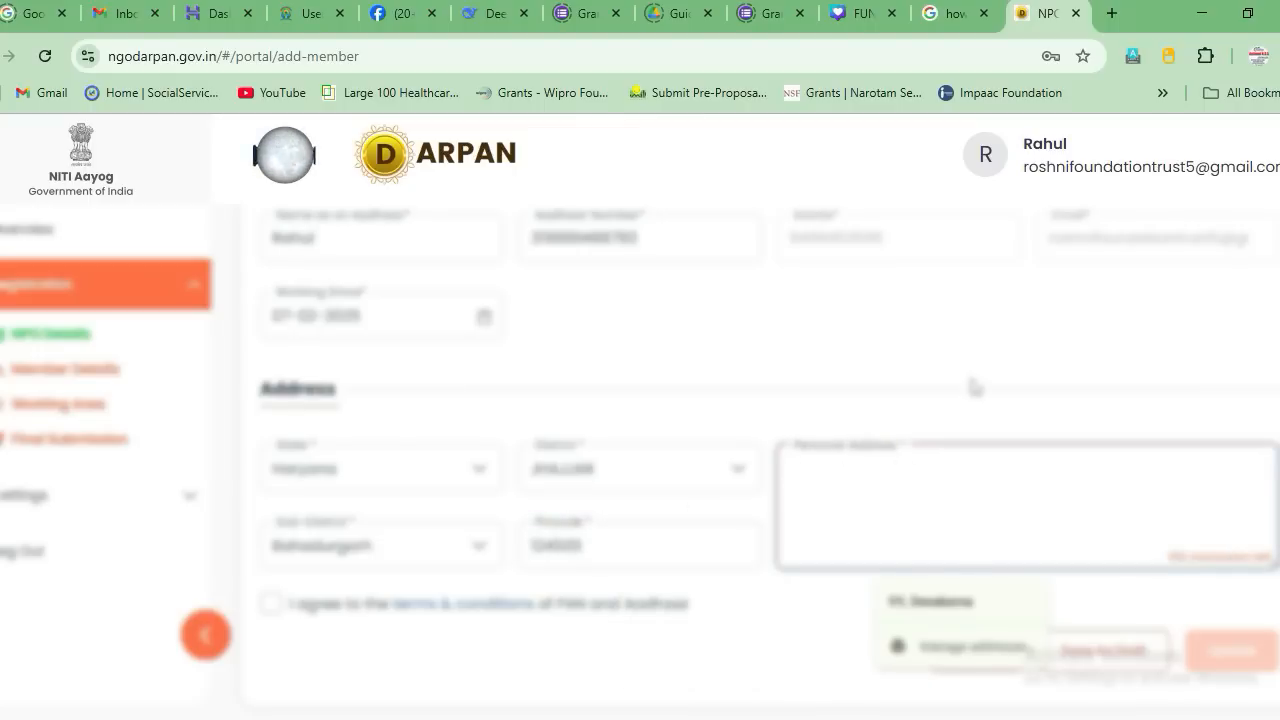
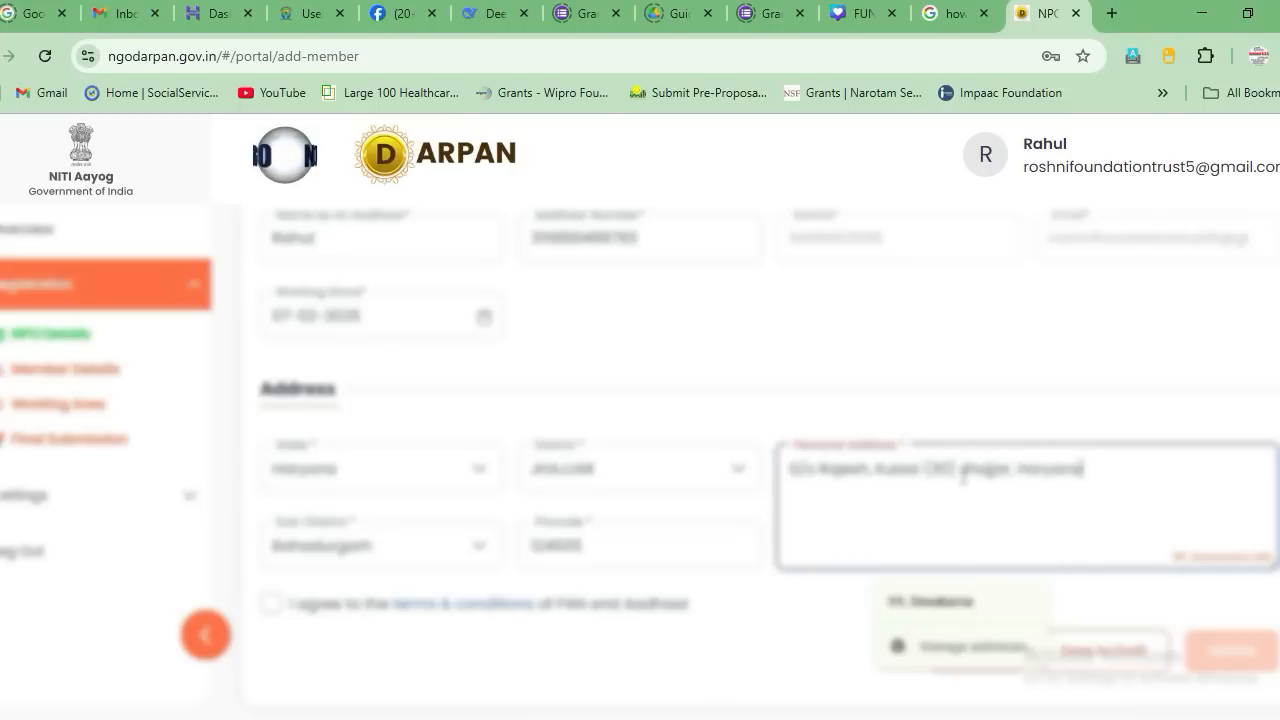
pyautogui.click(960, 477)
pyautogui.write('Bahadurgarh,')
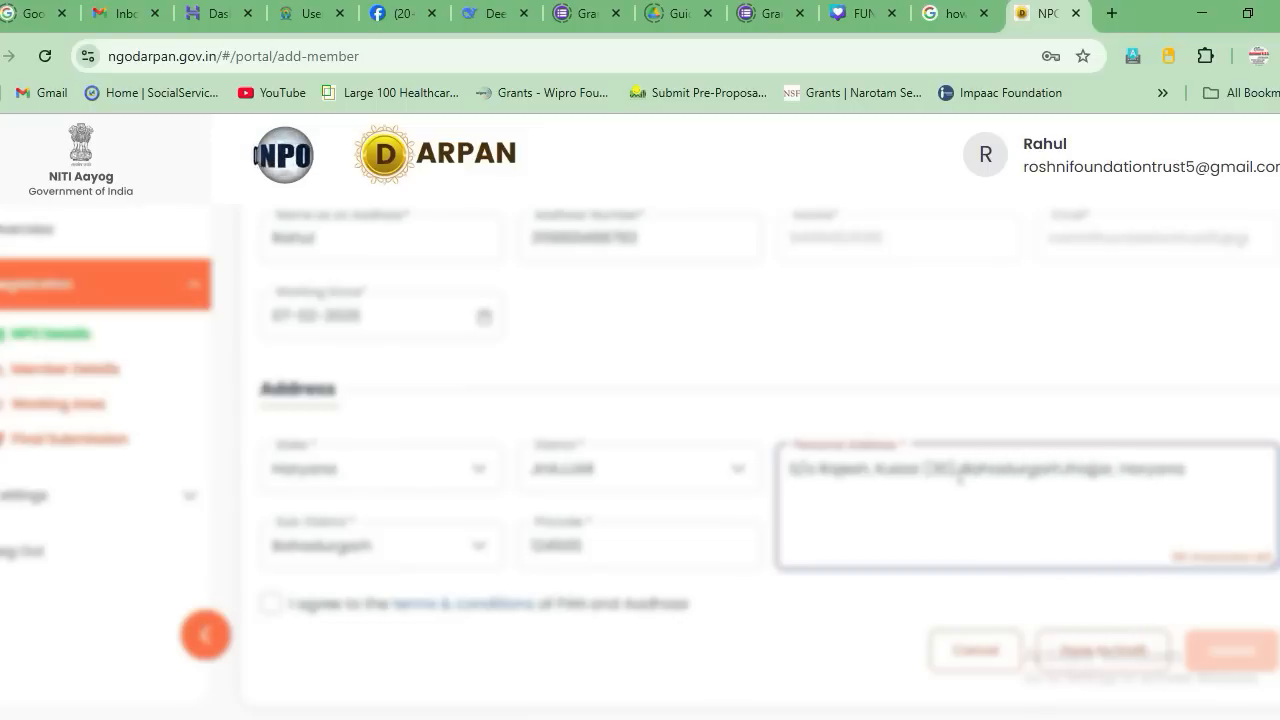
pyautogui.click(270, 603)
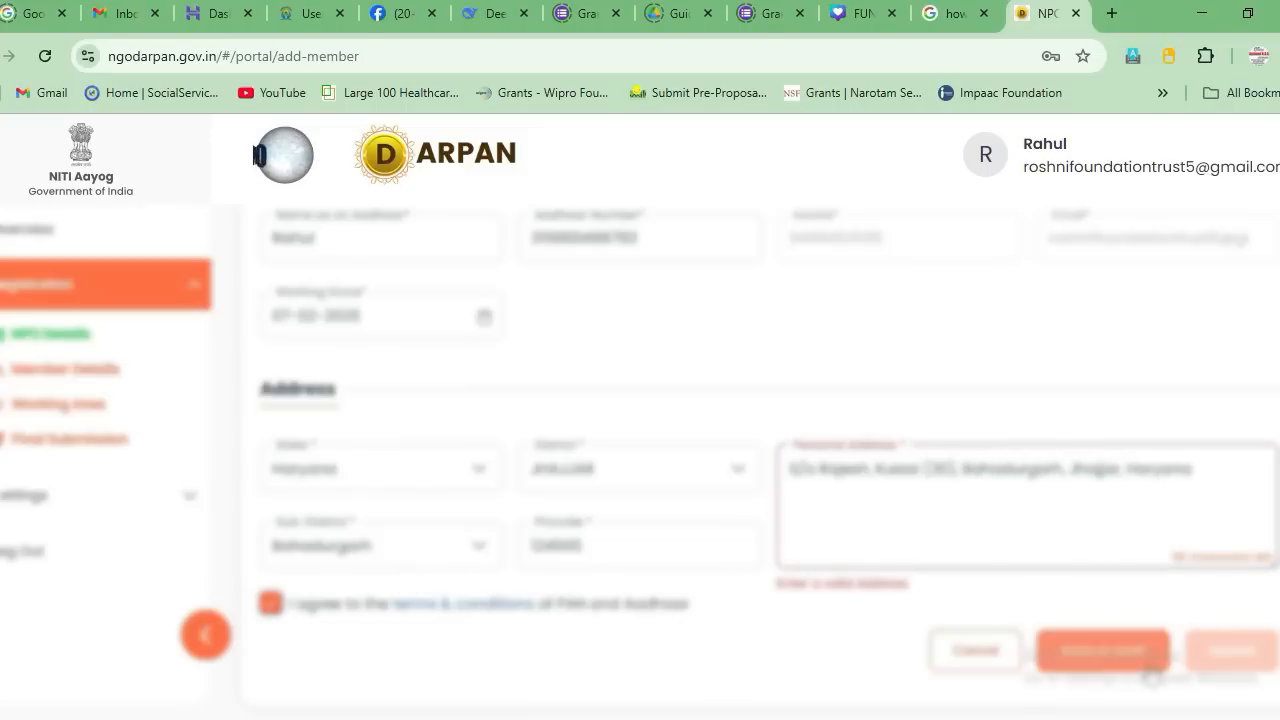
# Remove the parentheses from the personal address and submit the updated member record
pyautogui.scroll(4, 640, 415)
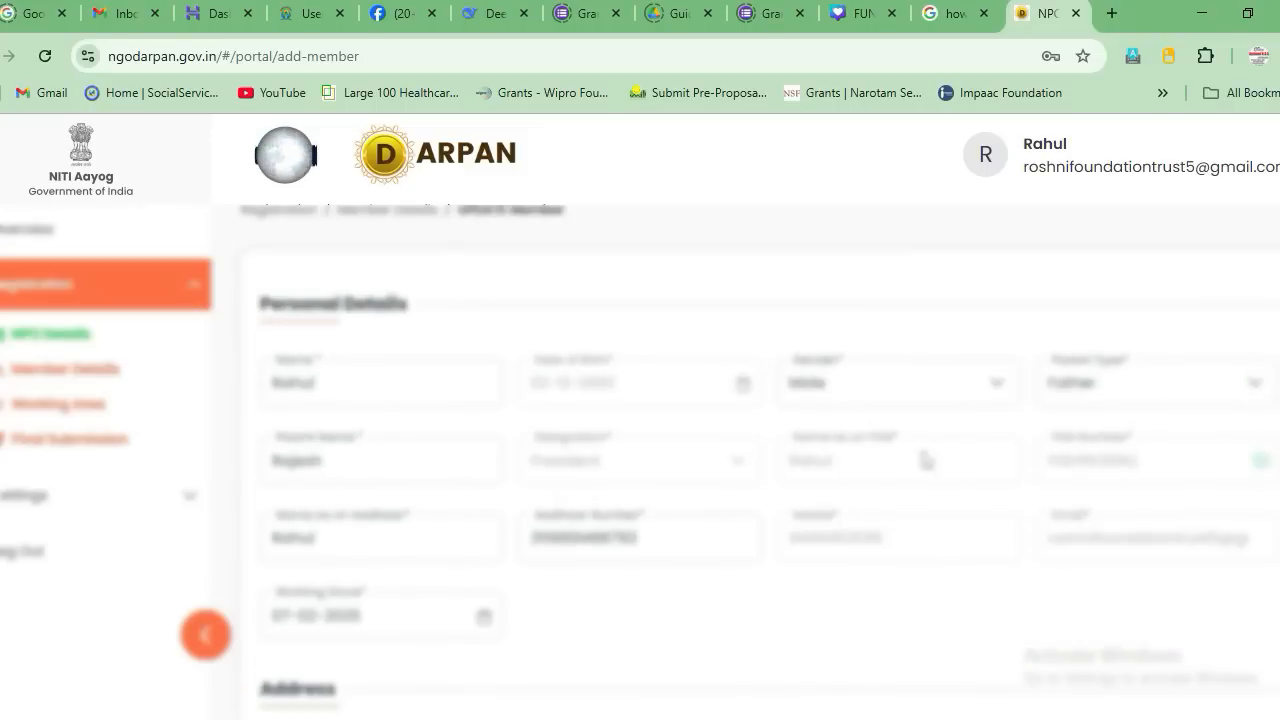
pyautogui.scroll(-4, 640, 415)
pyautogui.click(958, 472)
pyautogui.press('BackSpace')
pyautogui.click(928, 473)
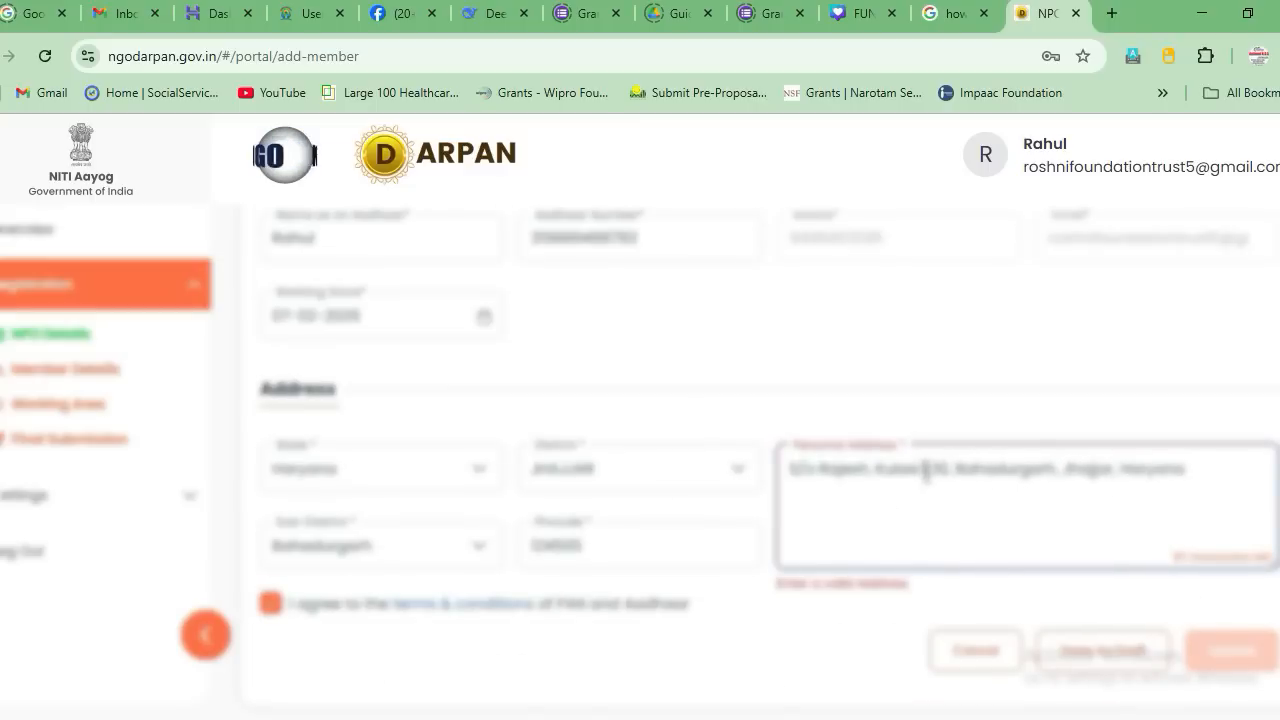
pyautogui.press('BackSpace')
pyautogui.click(1245, 655)
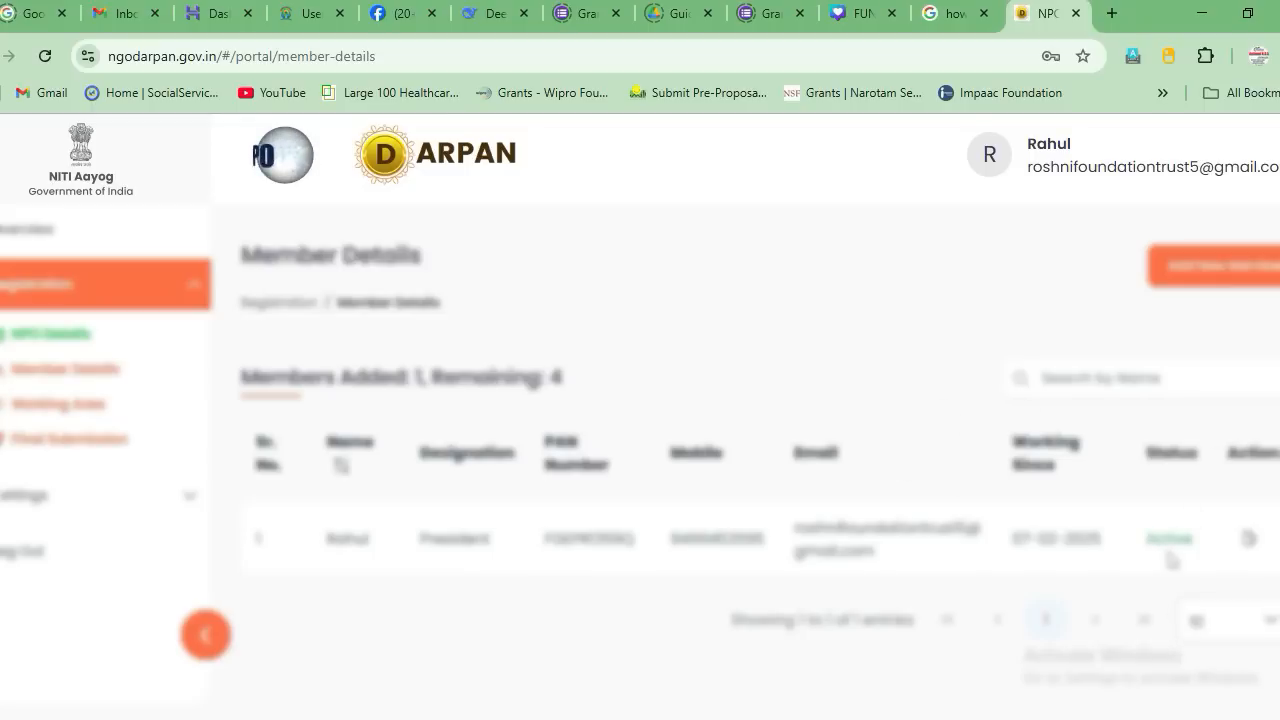
# Start adding a new member and enter the member's name in the personal details
pyautogui.click(1212, 266)
pyautogui.scroll(-2, 766, 334)
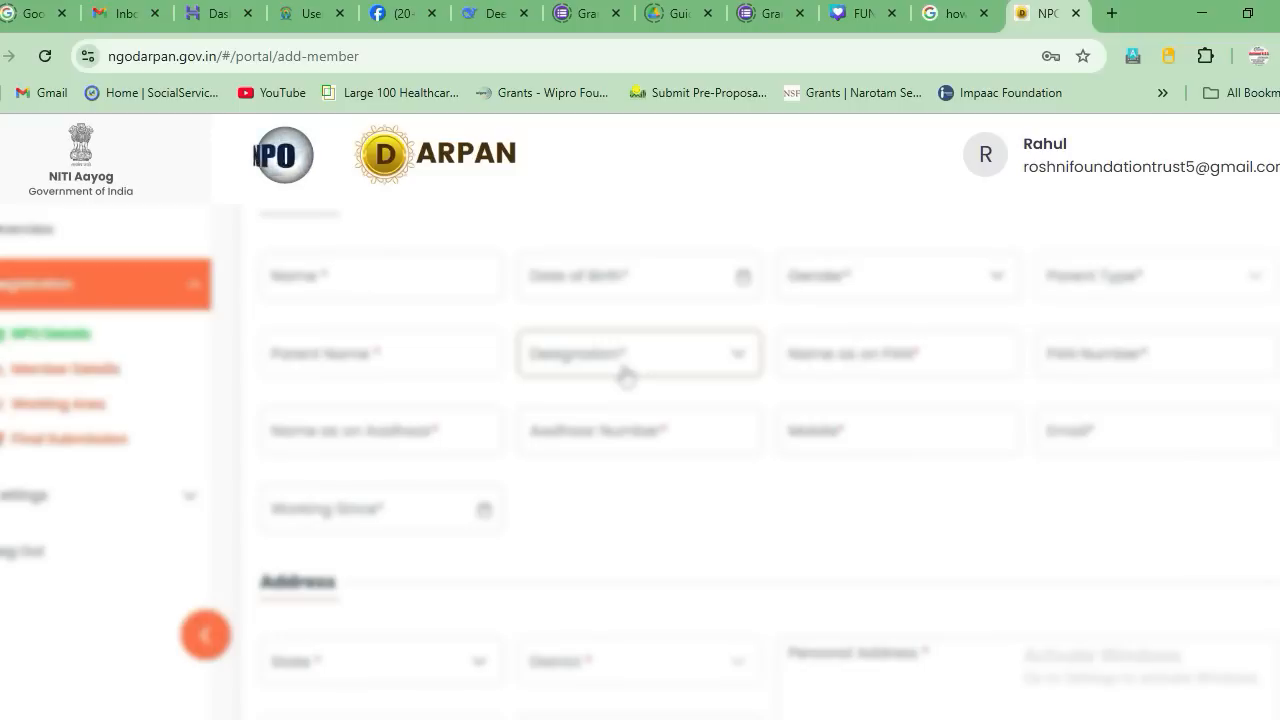
pyautogui.click(337, 290)
pyautogui.write('Kabal')
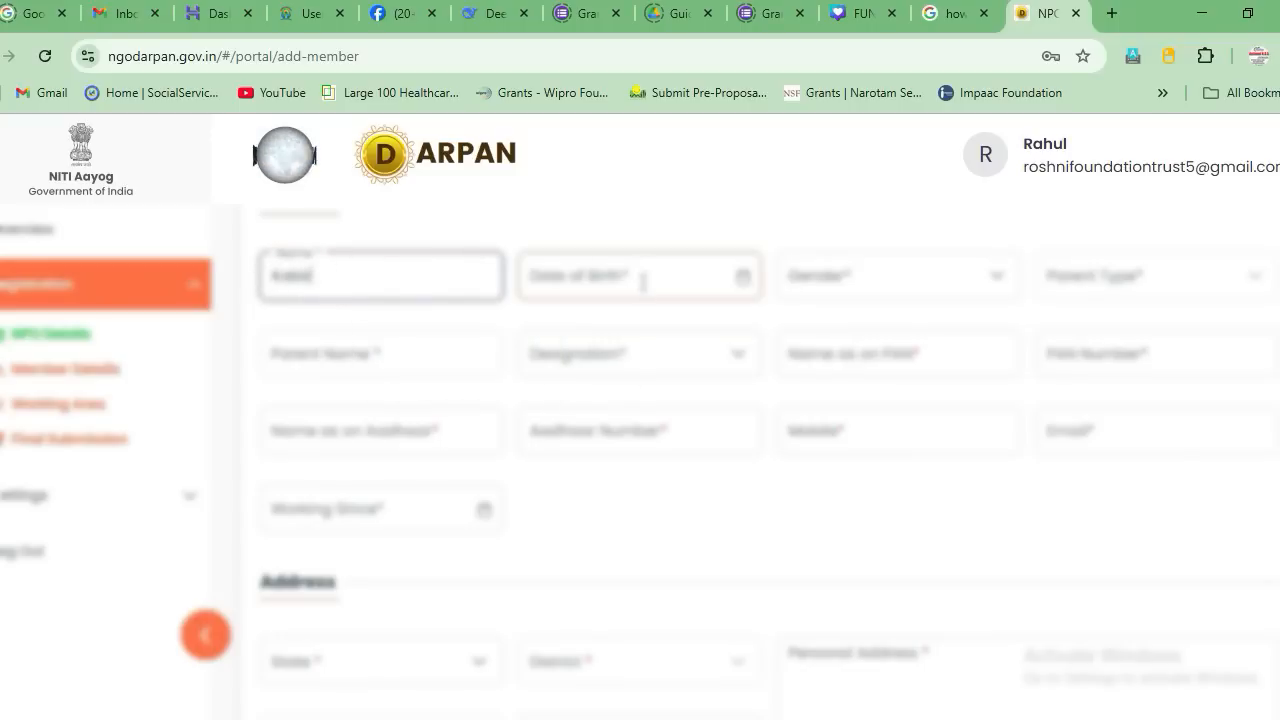
# Set the new member's date of birth in the personal details
pyautogui.click(643, 283)
pyautogui.click(650, 158)
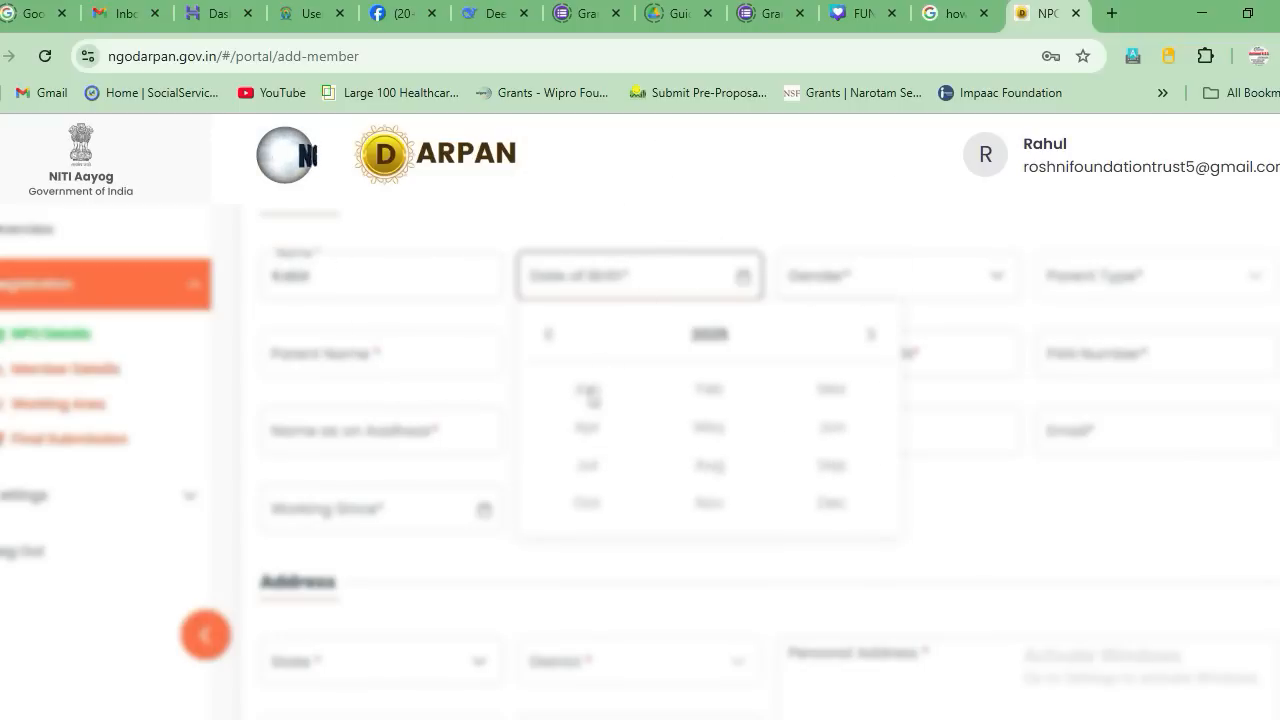
pyautogui.click(705, 334)
pyautogui.scroll(-1, 637, 443)
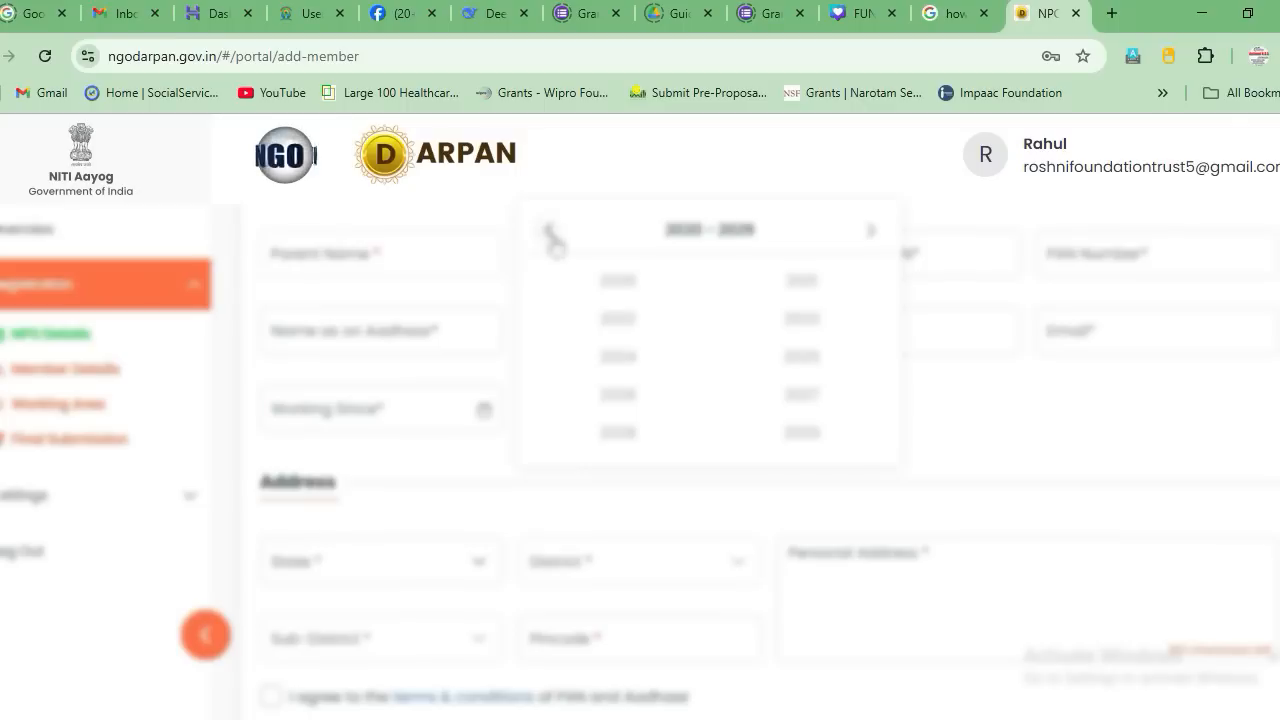
pyautogui.click(618, 356)
pyautogui.click(600, 288)
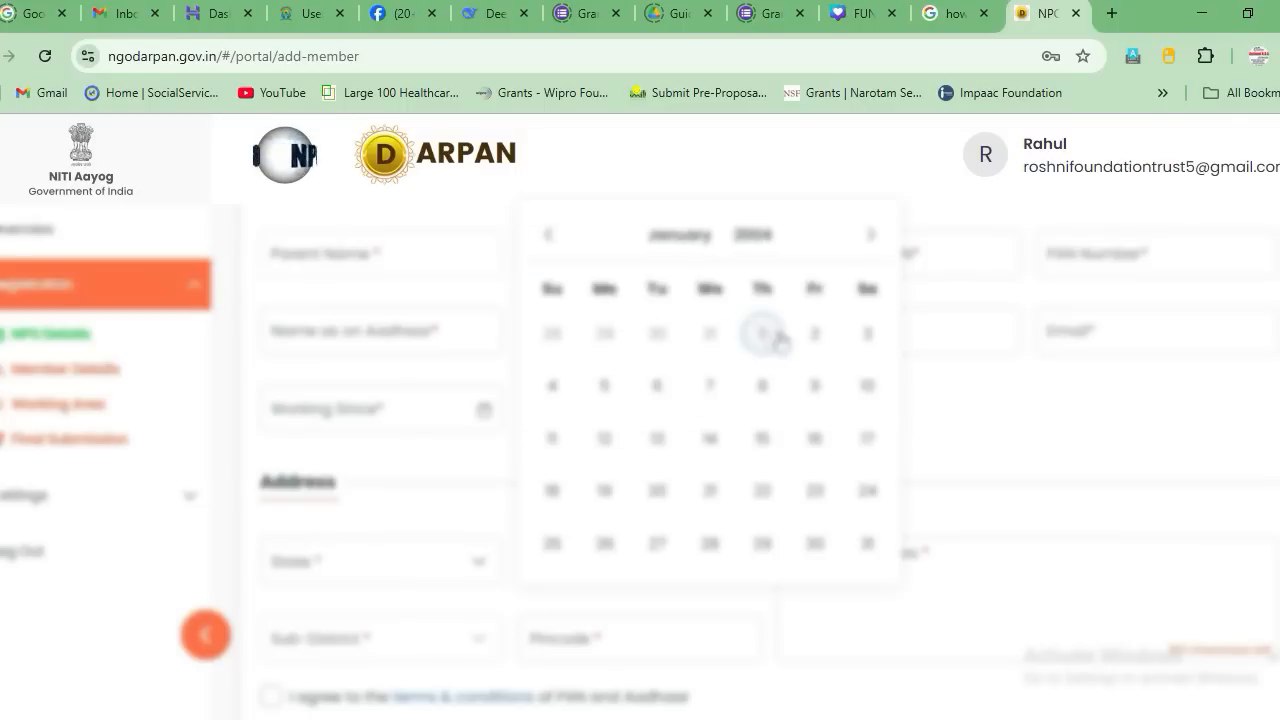
pyautogui.click(764, 335)
# Enter the new member's name as on PAN
pyautogui.click(854, 258)
pyautogui.write('Kabir')
pyautogui.scroll(1, 831, 280)
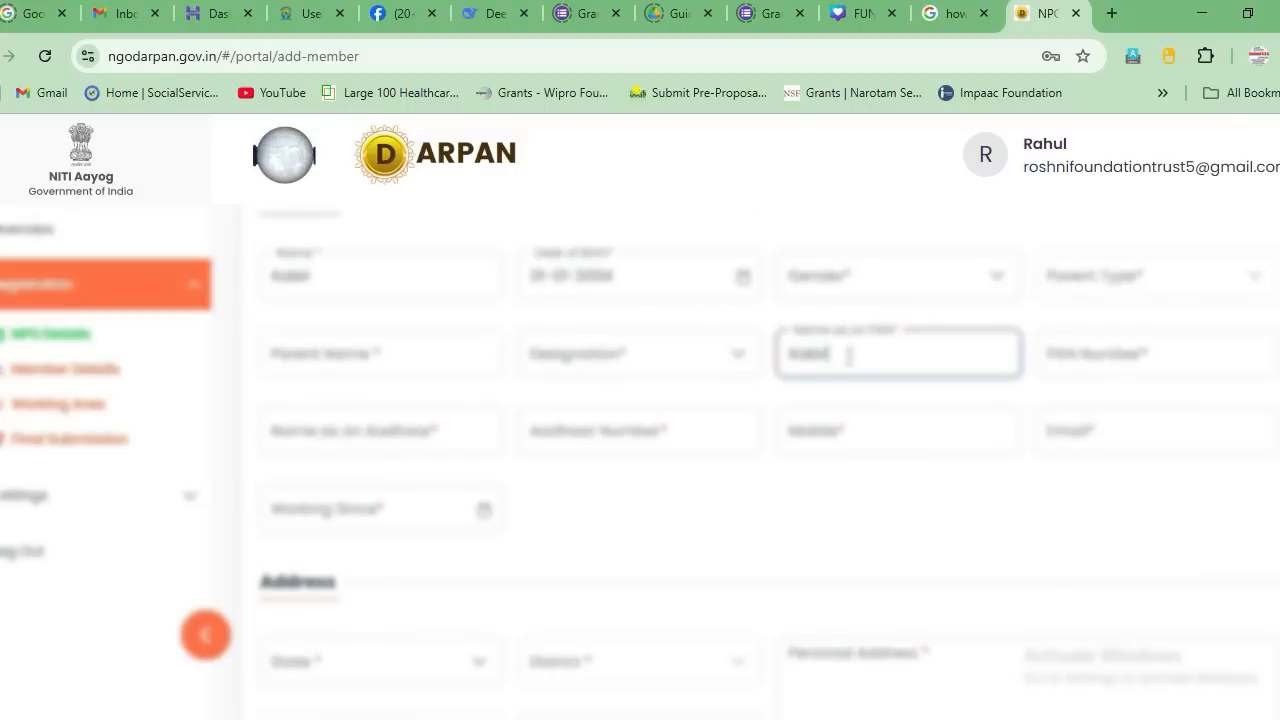
# Set the new member's gender to Male and the parent type to Father
pyautogui.click(931, 282)
pyautogui.click(854, 338)
pyautogui.click(1137, 285)
pyautogui.click(1042, 334)
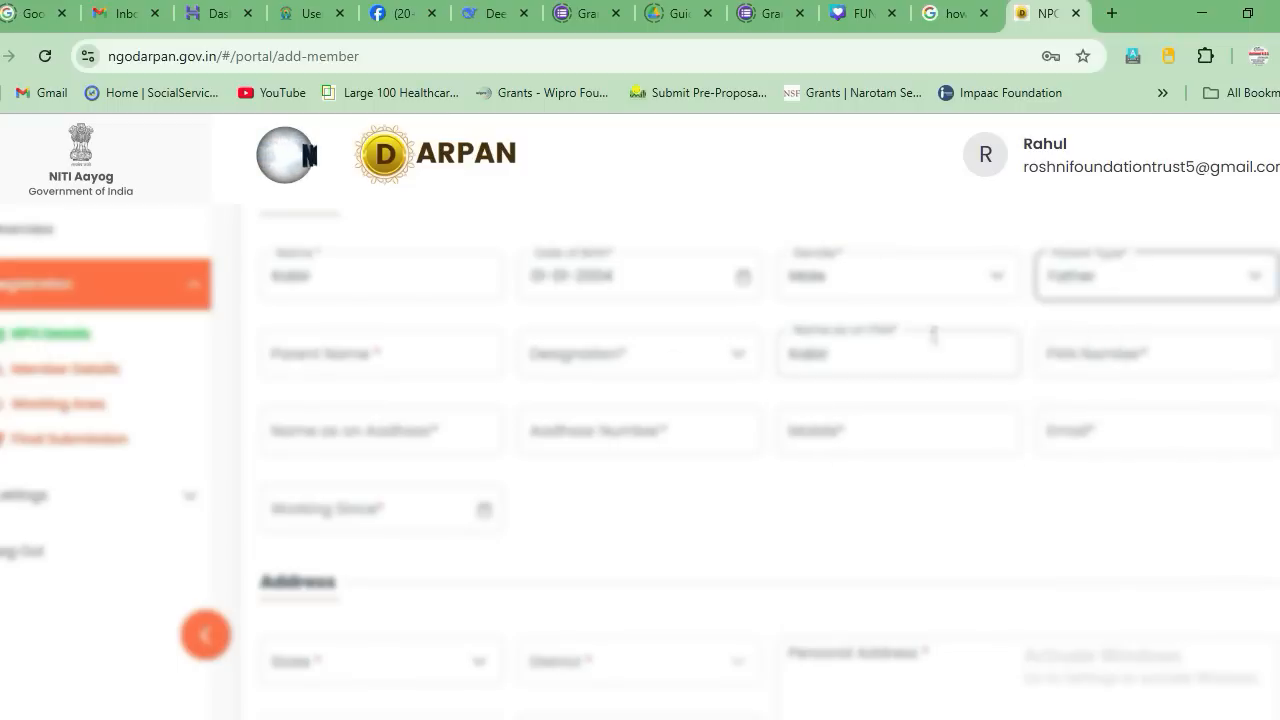
# Enter the parent's name and set the new member's designation to Vice President
pyautogui.click(397, 350)
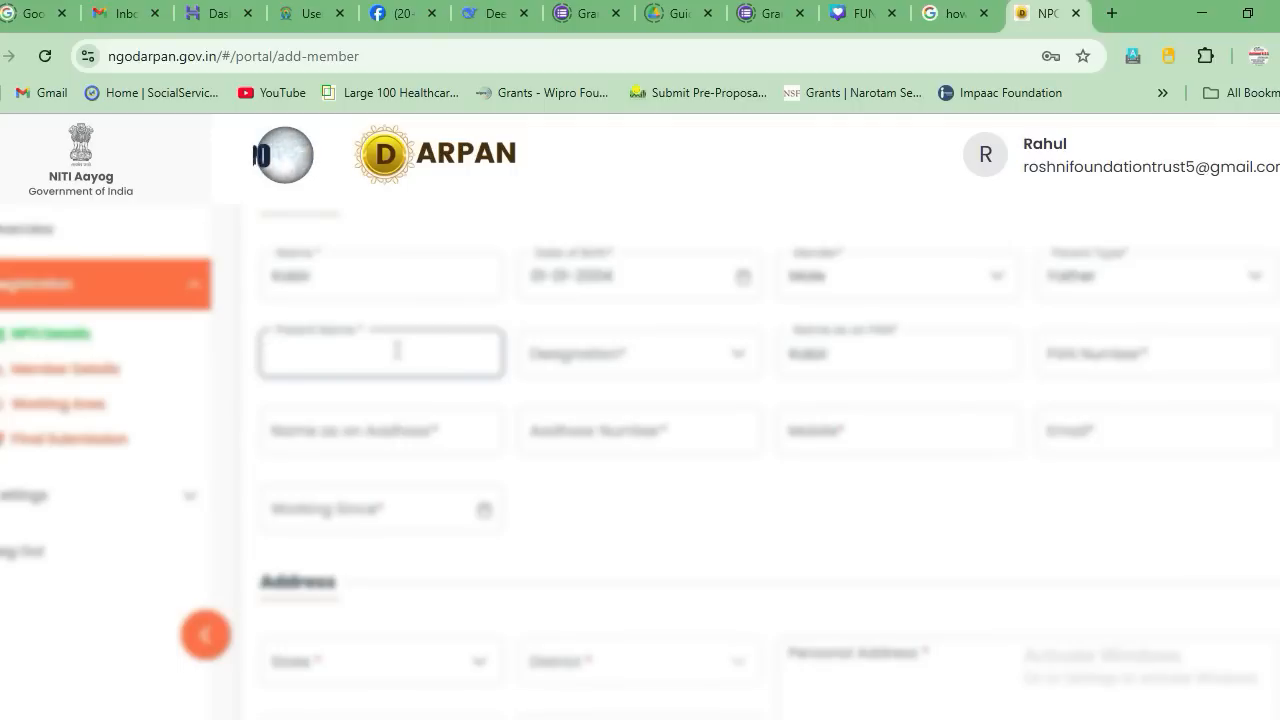
pyautogui.write('Rajesh')
pyautogui.click(648, 372)
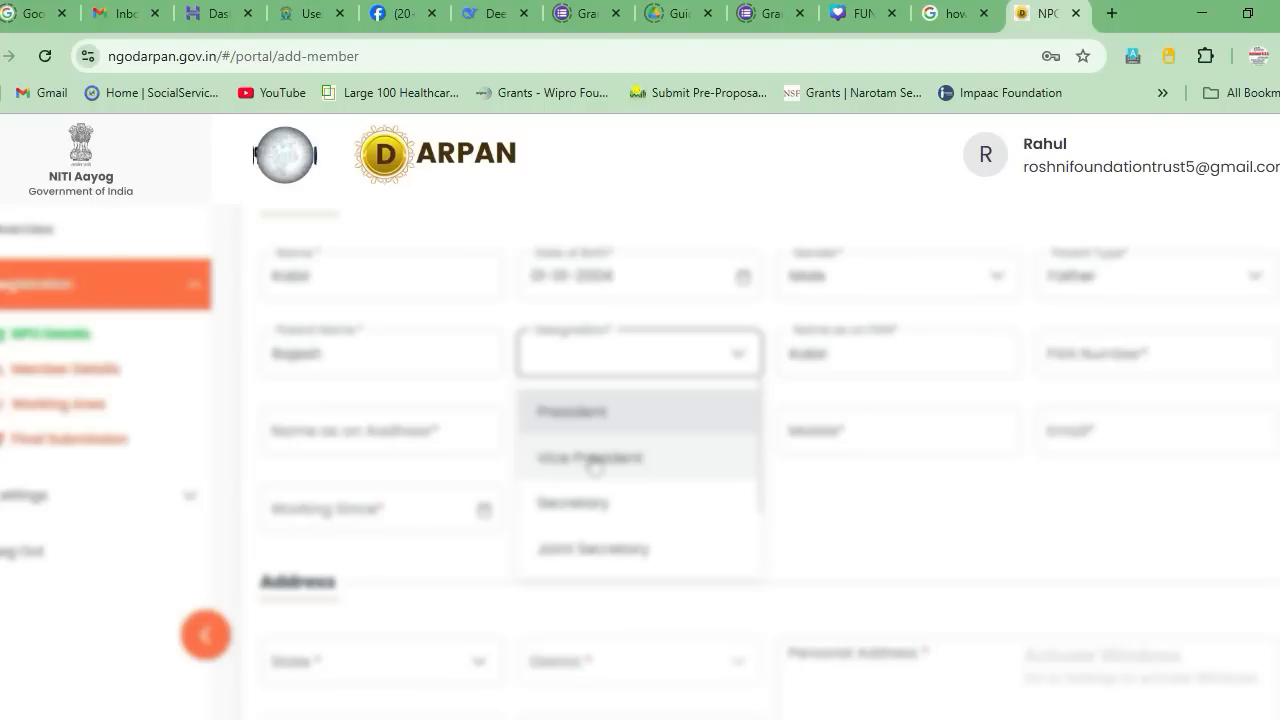
pyautogui.click(590, 460)
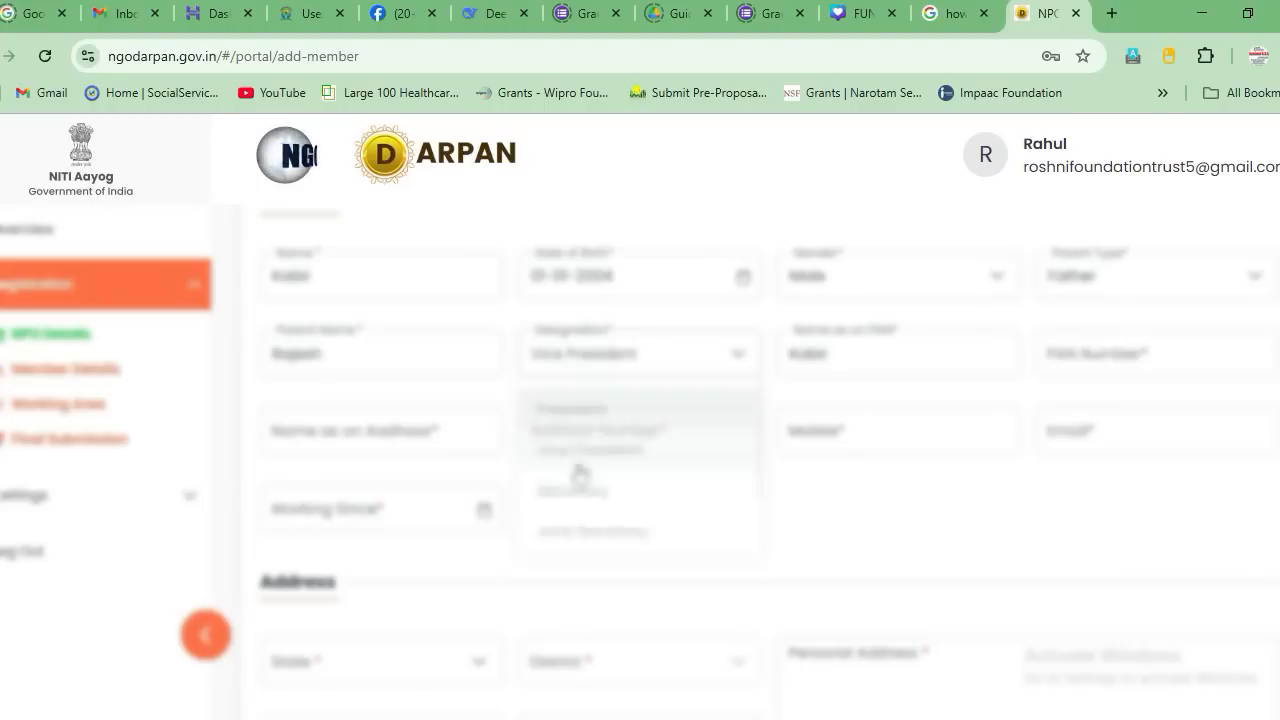
# Consult the members table in the trust deed PDF, return to the browser form and enter the new member's PAN number
pyautogui.click(1096, 352)
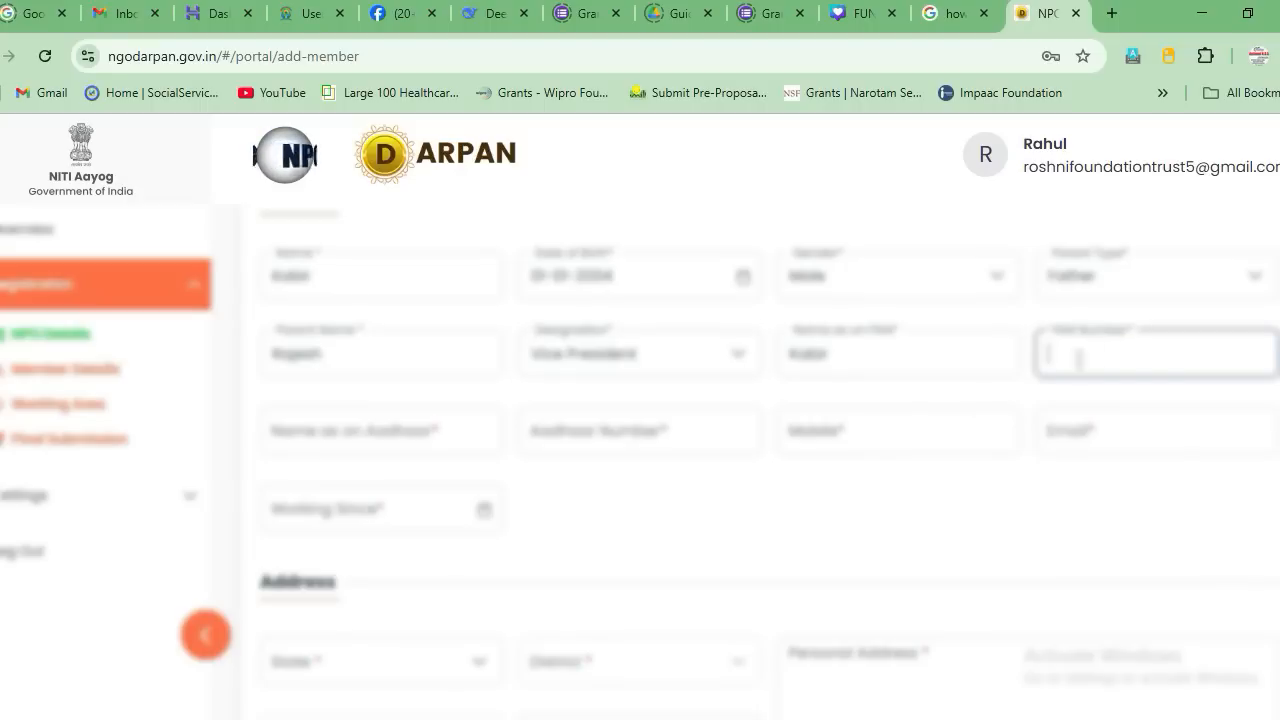
pyautogui.click(900, 718)
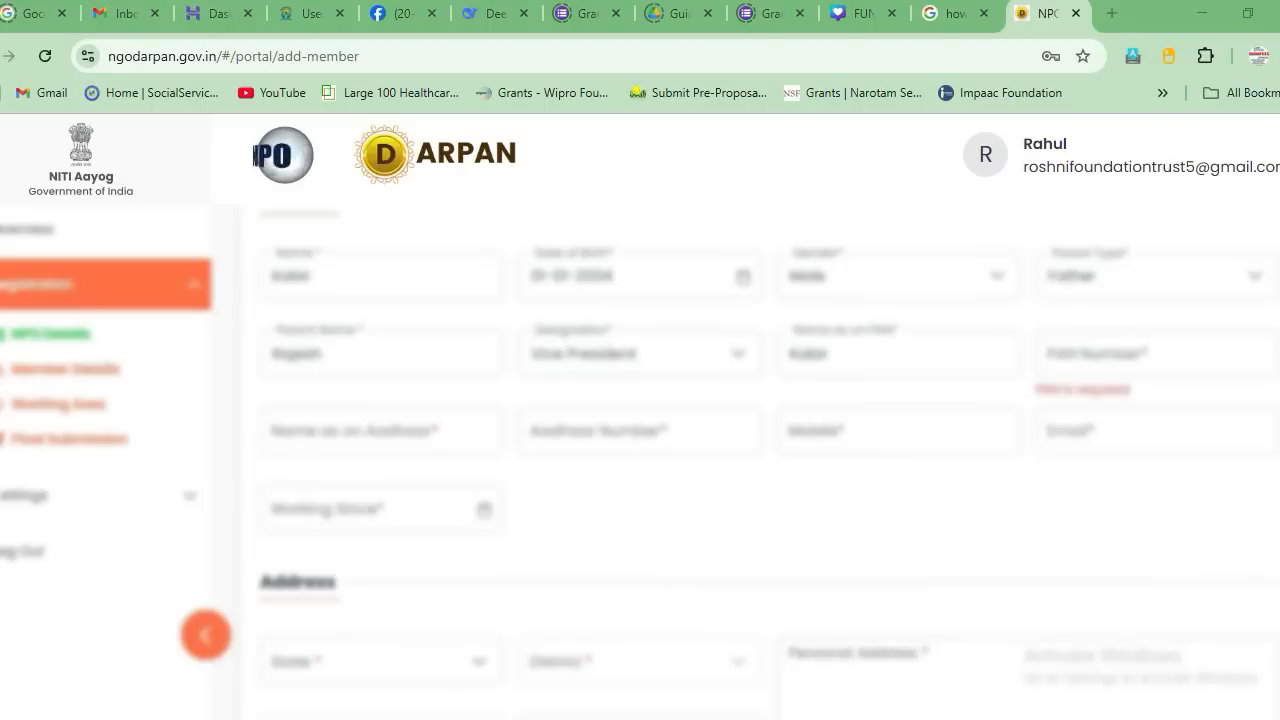
pyautogui.click(890, 718)
pyautogui.scroll(-15, 907, 352)
pyautogui.scroll(3, 905, 356)
pyautogui.scroll(-3, 902, 360)
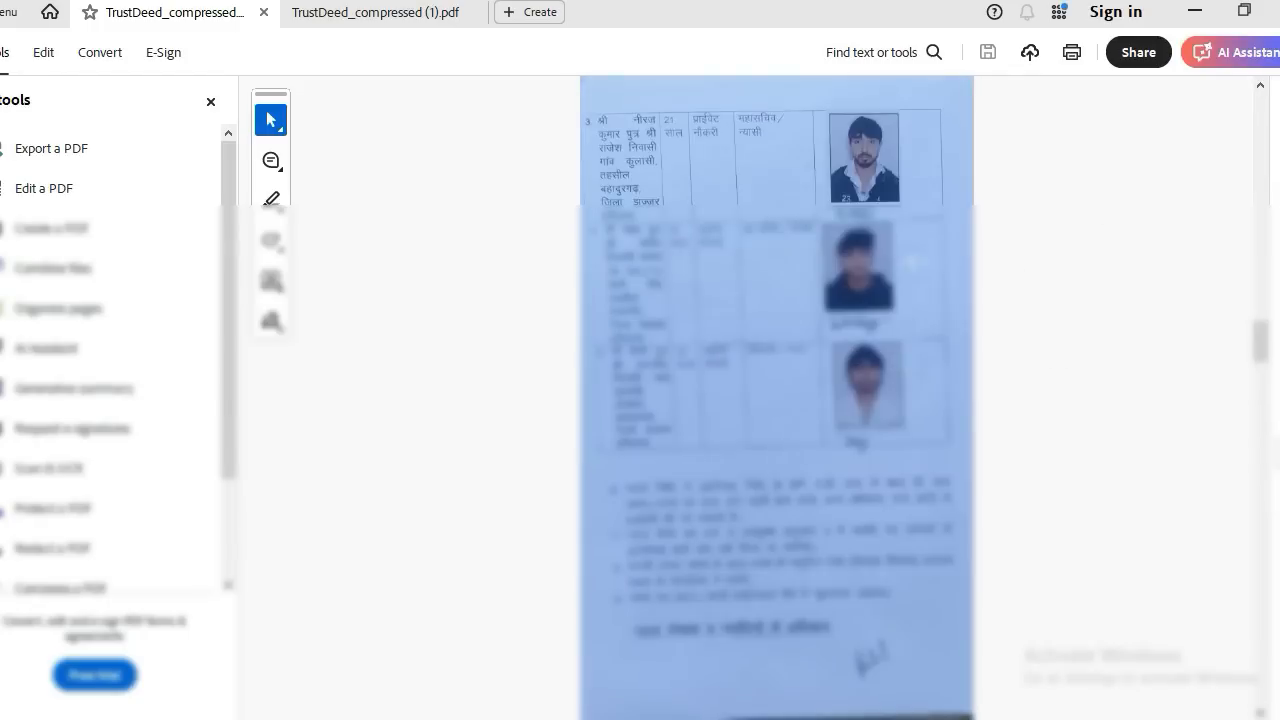
pyautogui.click(735, 718)
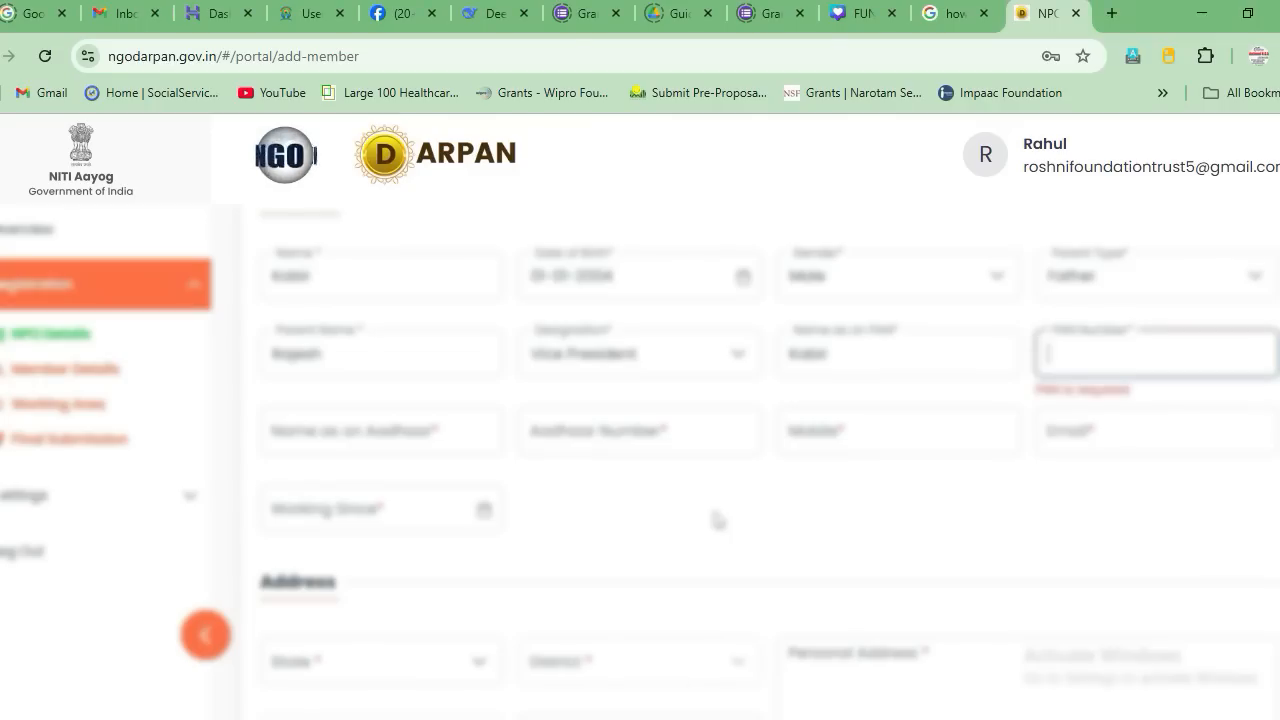
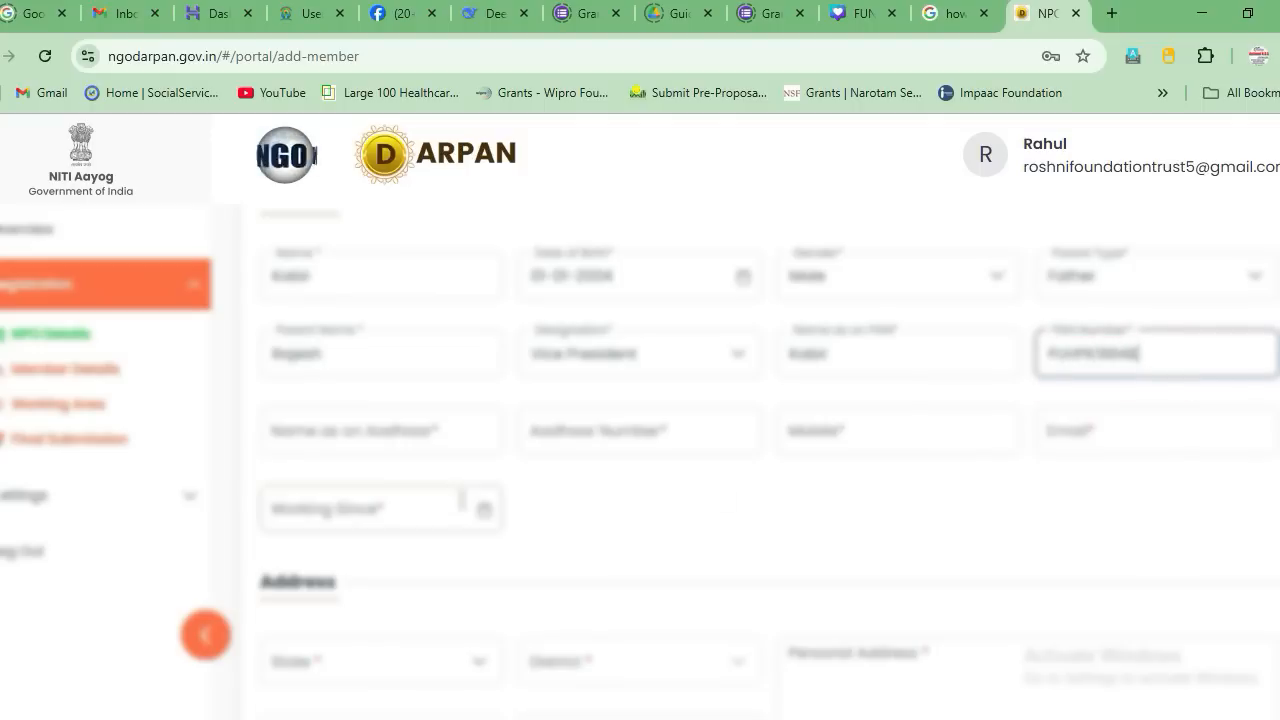
# Enter the vice president's name as on Aadhaar and the Aadhaar number
pyautogui.click(402, 434)
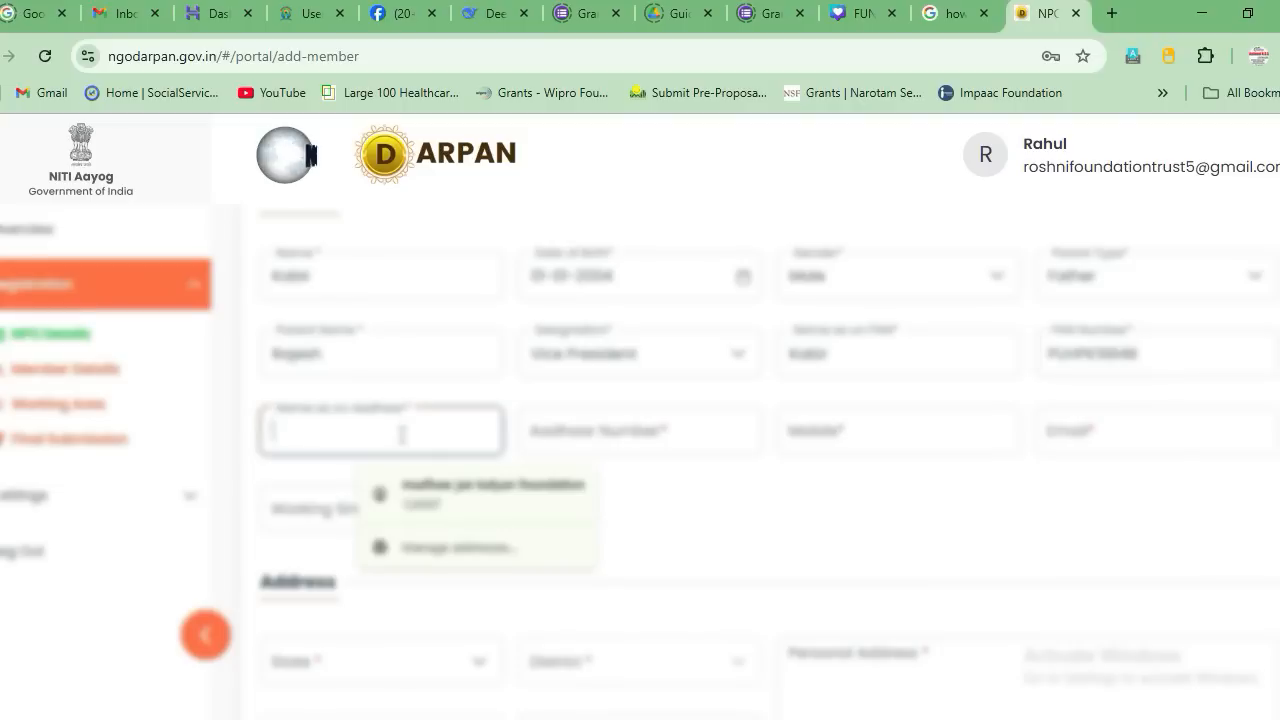
pyautogui.write('Kabir')
pyautogui.click(633, 435)
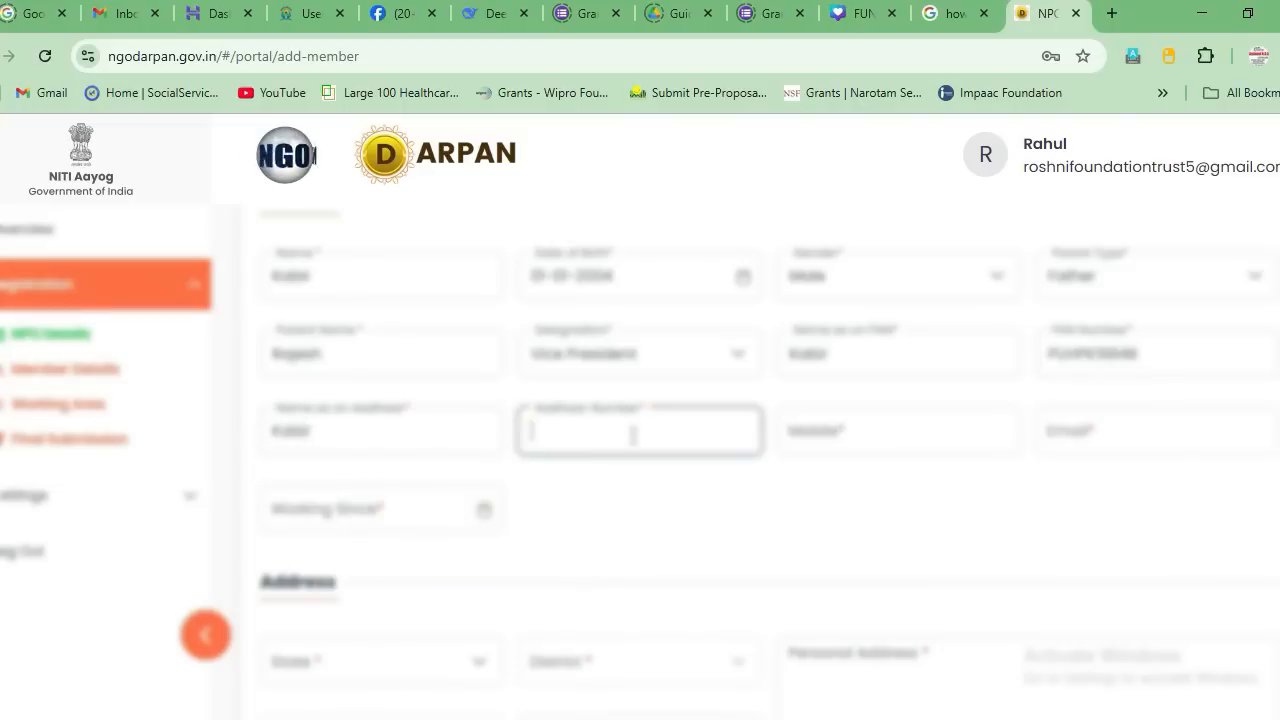
pyautogui.scroll(-1, 633, 435)
pyautogui.scroll(1, 626, 446)
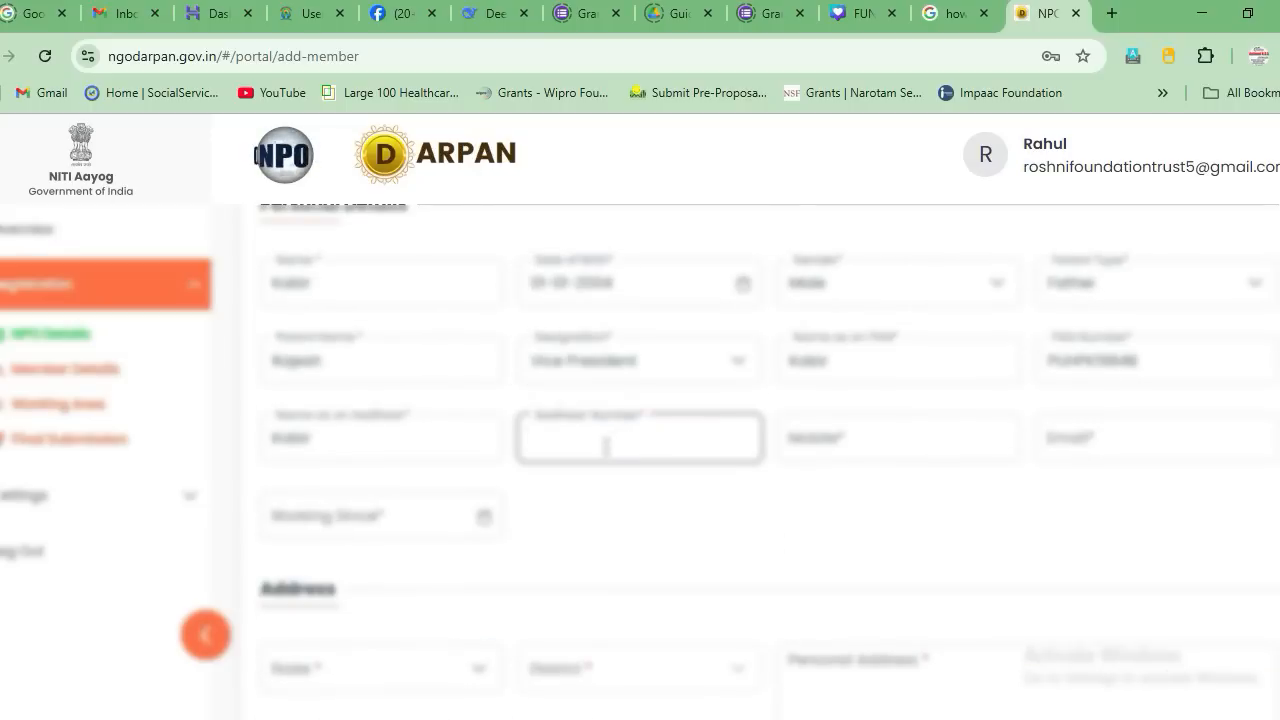
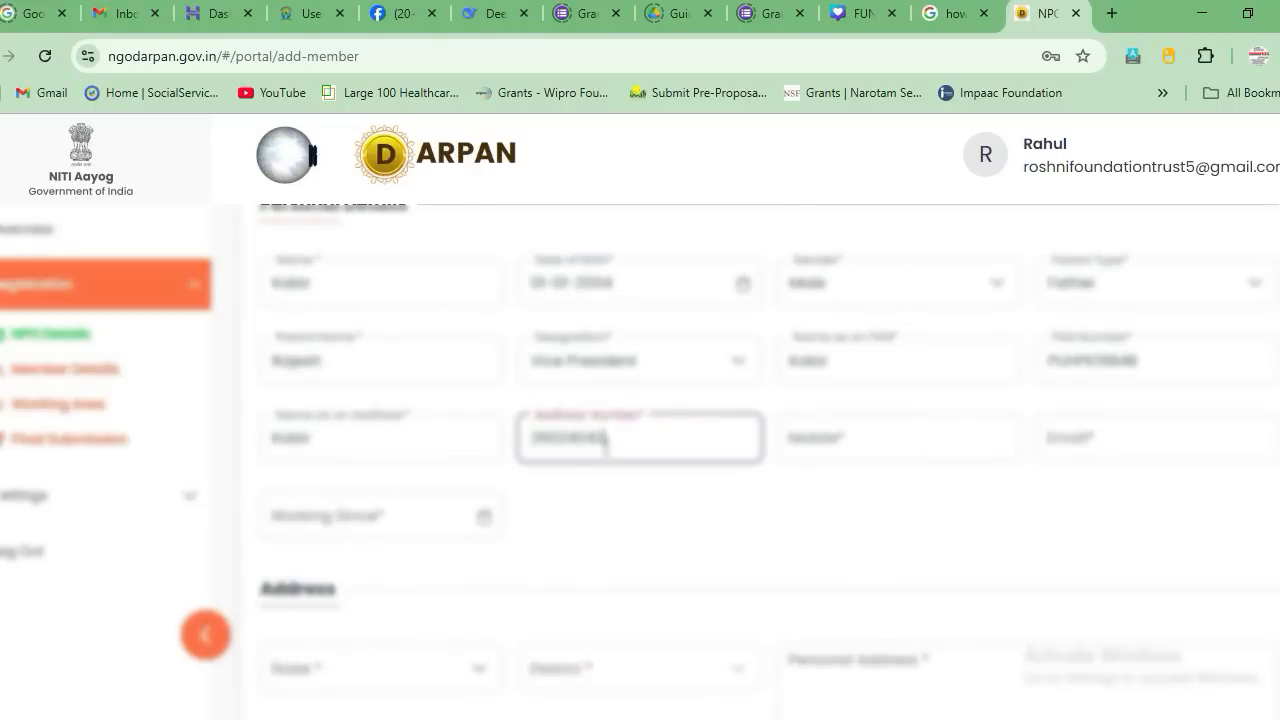
# Enter the vice president's mobile number and e-mail address
pyautogui.click(871, 449)
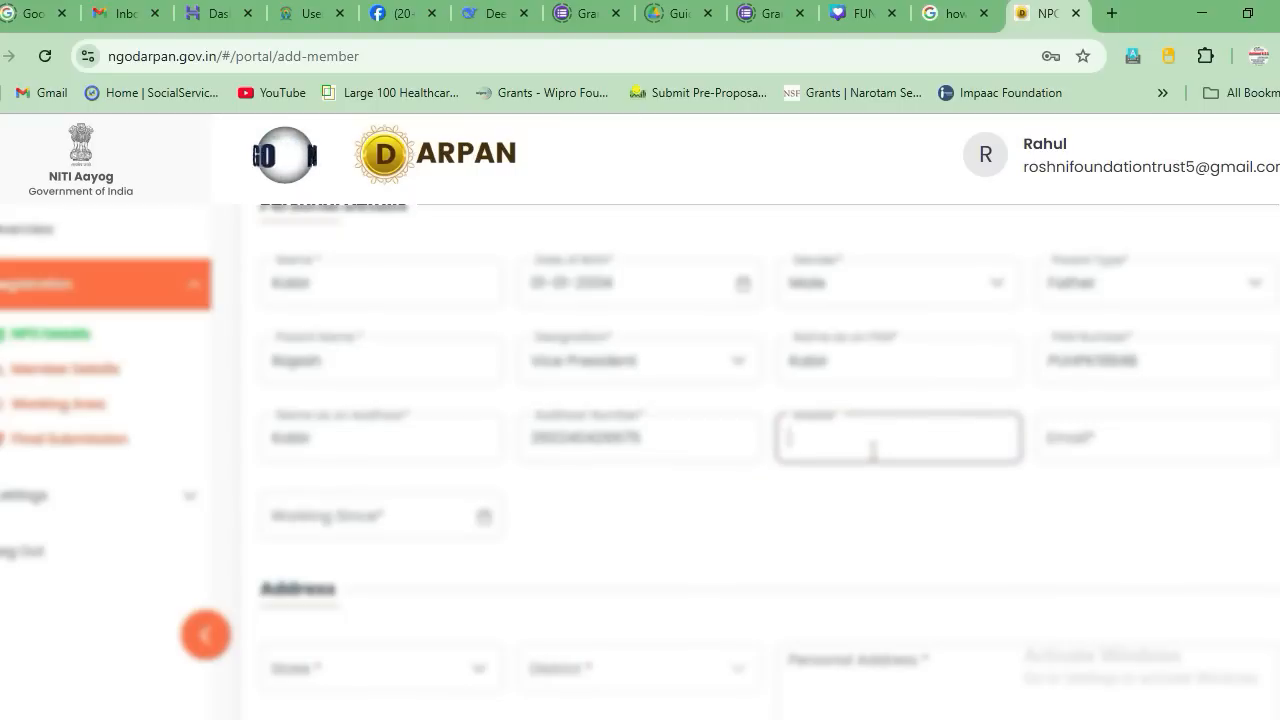
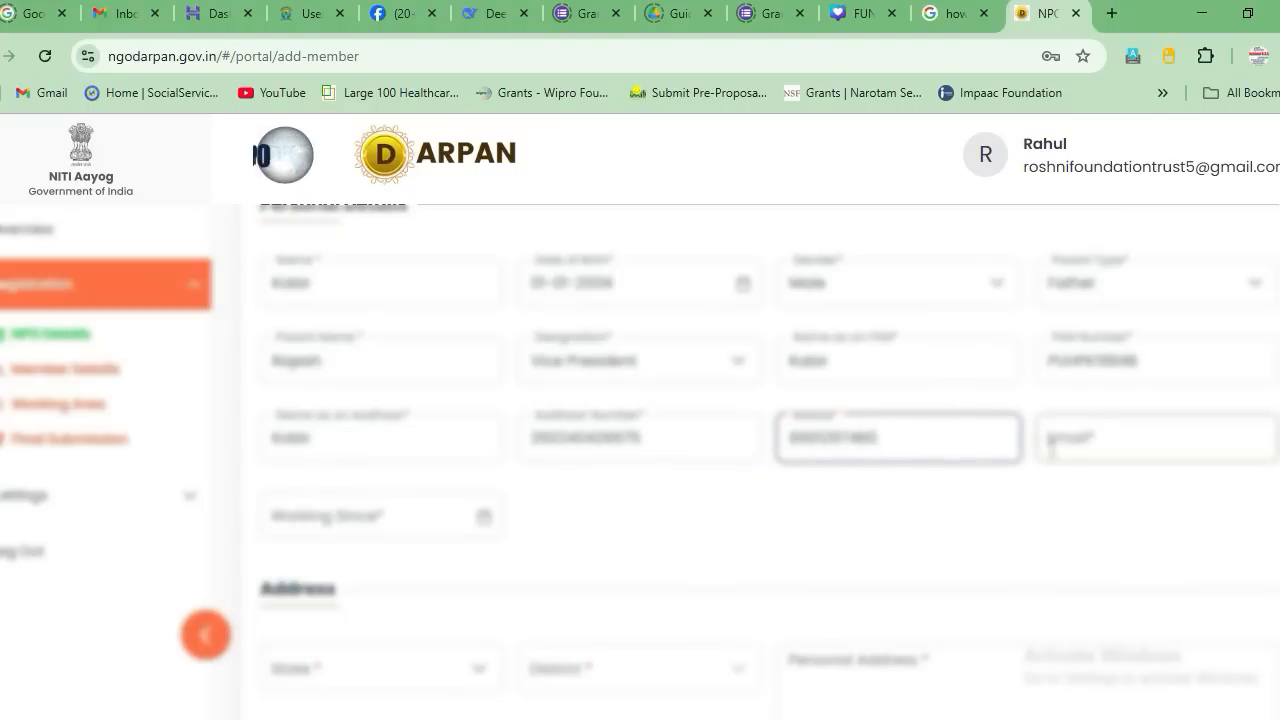
pyautogui.click(1051, 450)
# Set the vice president's Working Since date to 07-02-2025
pyautogui.click(347, 526)
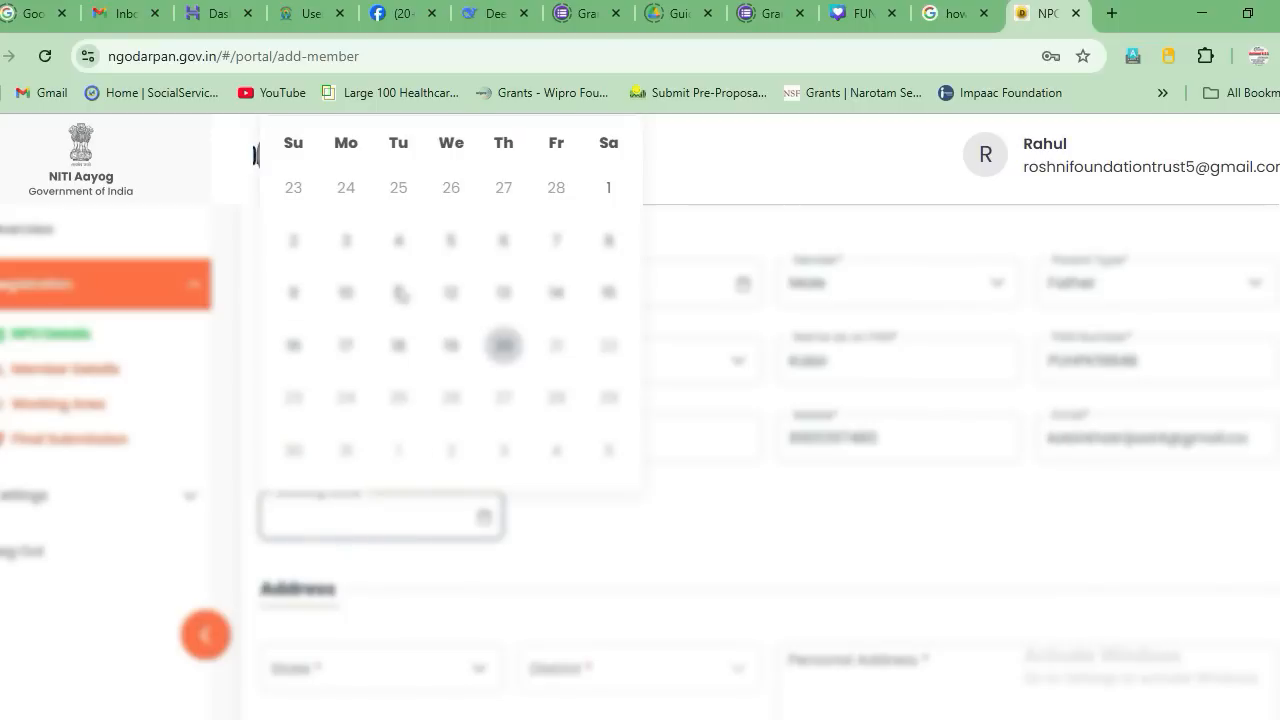
pyautogui.scroll(1, 450, 325)
pyautogui.click(296, 191)
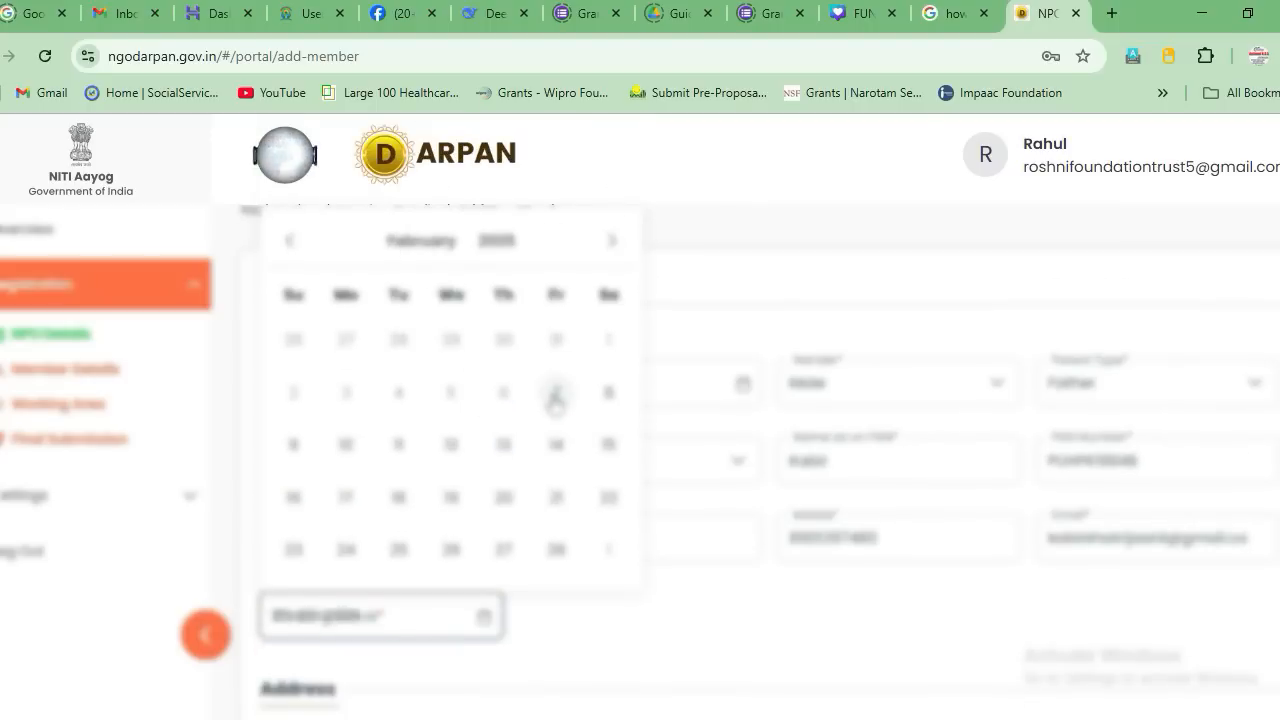
pyautogui.click(556, 396)
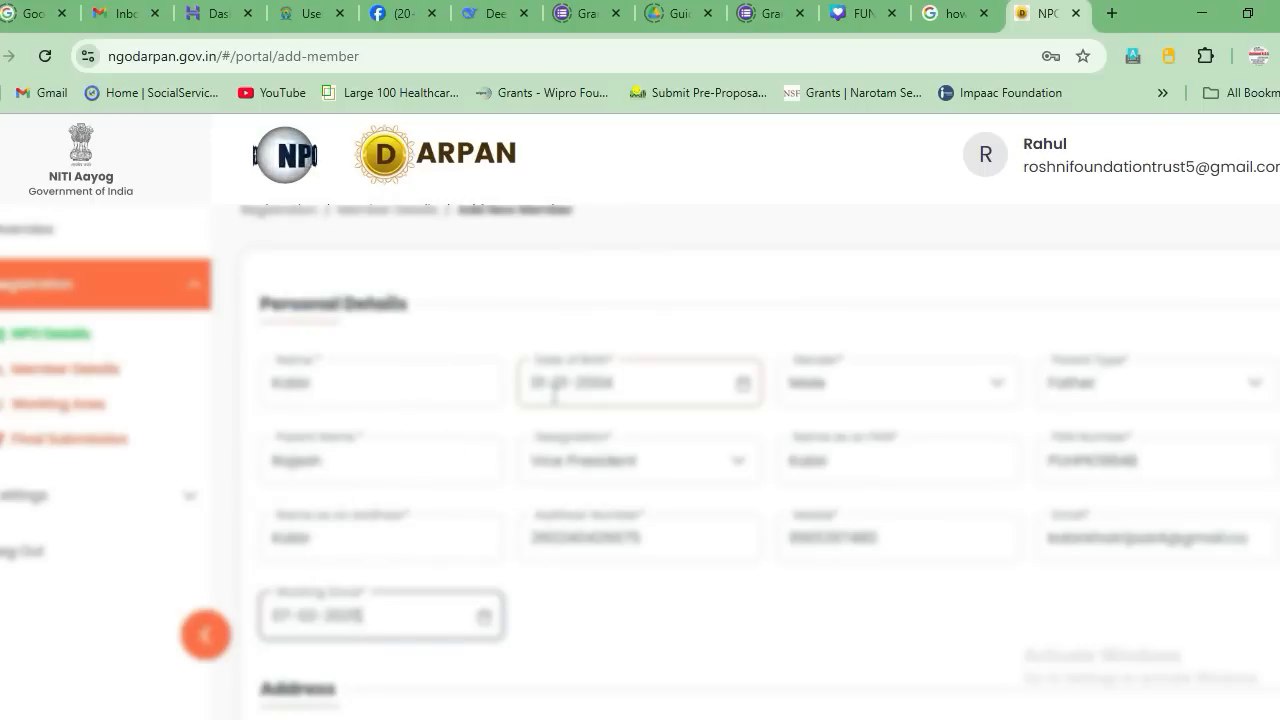
# Set the state to Haryana and the district to Jhajjar in the vice president's address
pyautogui.scroll(-3, 543, 429)
pyautogui.click(449, 470)
pyautogui.scroll(-3, 330, 600)
pyautogui.scroll(-2, 330, 620)
pyautogui.click(329, 590)
pyautogui.click(640, 468)
pyautogui.scroll(-2, 571, 569)
pyautogui.click(557, 600)
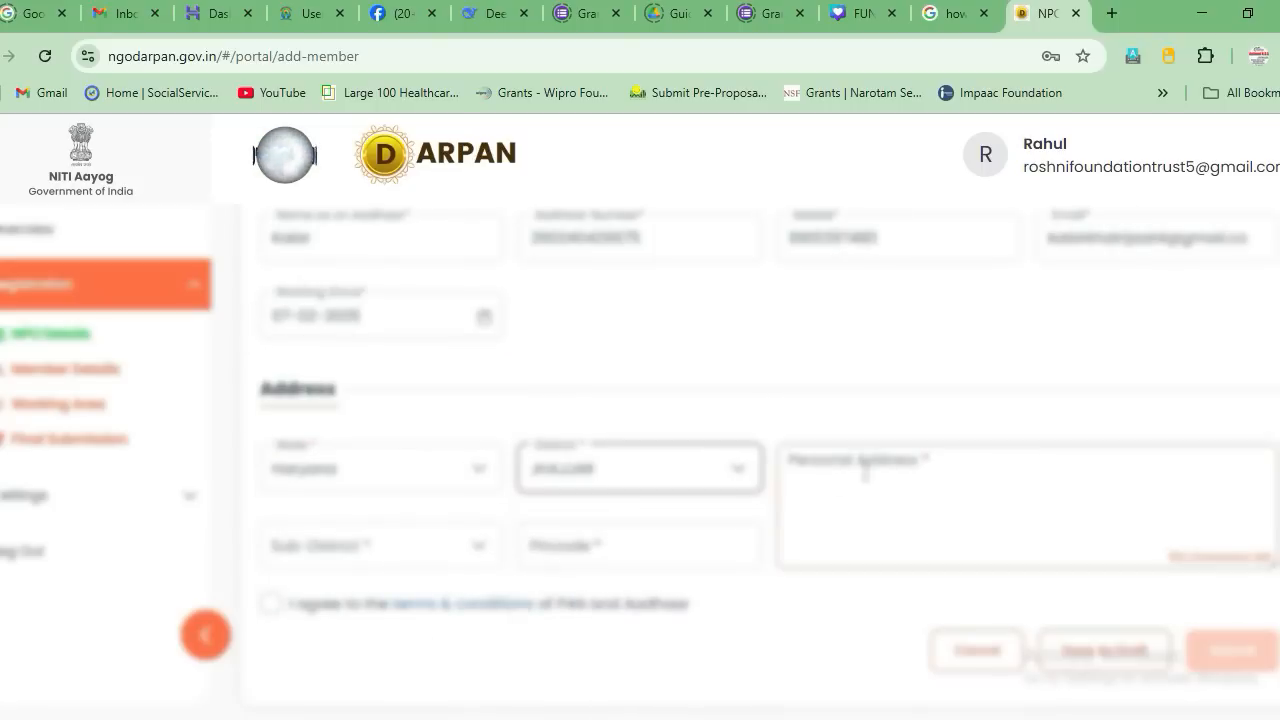
# Choose Jhajjar as the vice president's sub-district and enter the pincode
pyautogui.click(300, 545)
pyautogui.click(323, 495)
pyautogui.click(529, 545)
pyautogui.write('124103')
# Enter the vice president's personal address, accept the PAN and Aadhaar terms and conditions, and submit the member
pyautogui.click(812, 503)
pyautogui.scroll(2, 815, 512)
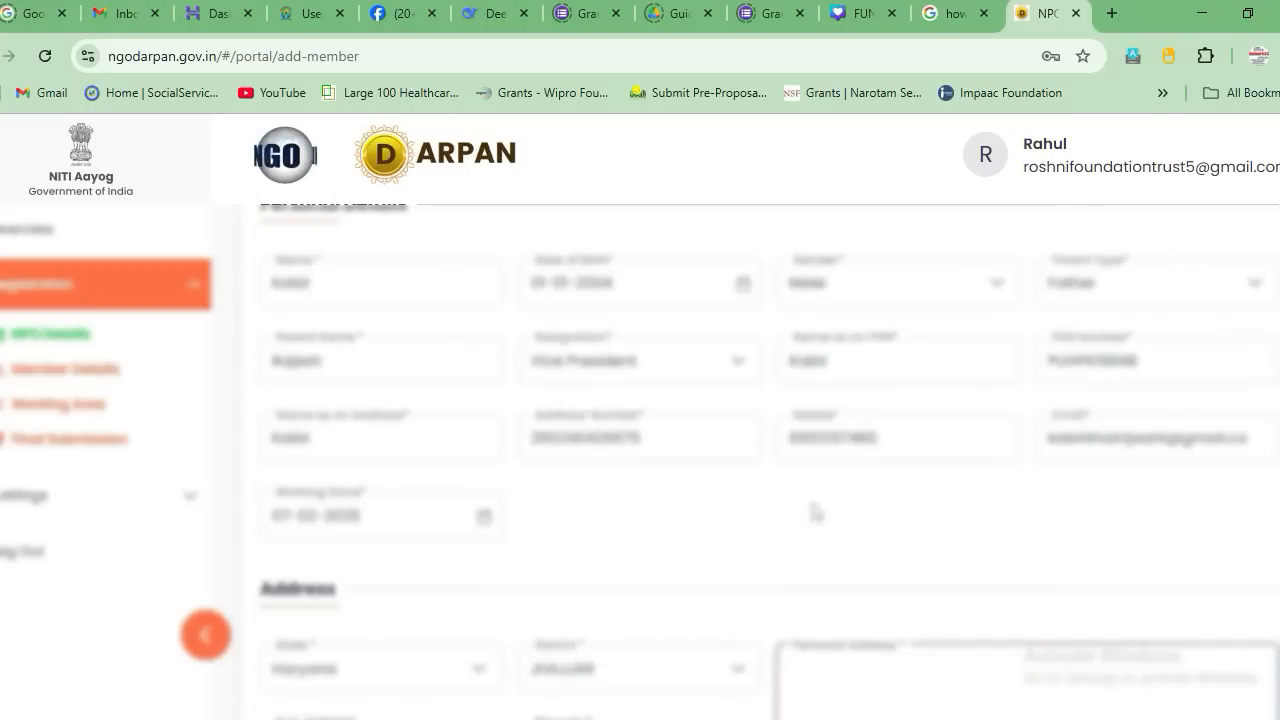
pyautogui.scroll(-2, 840, 458)
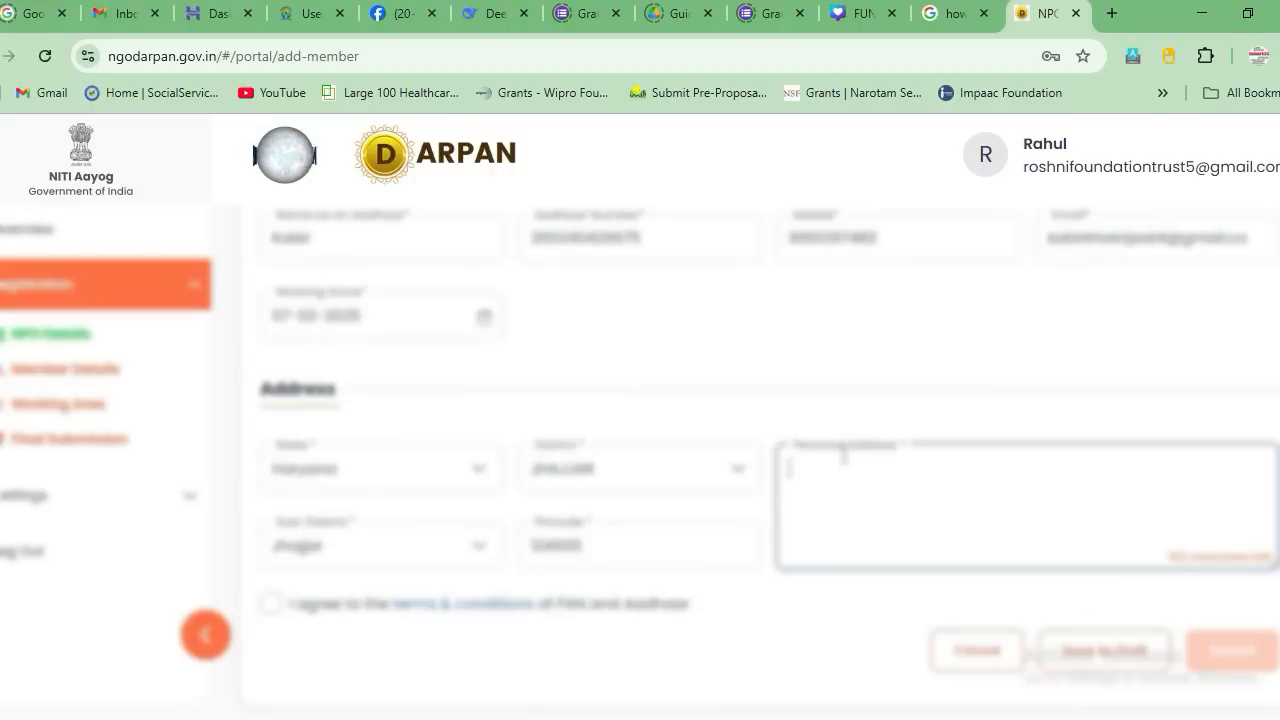
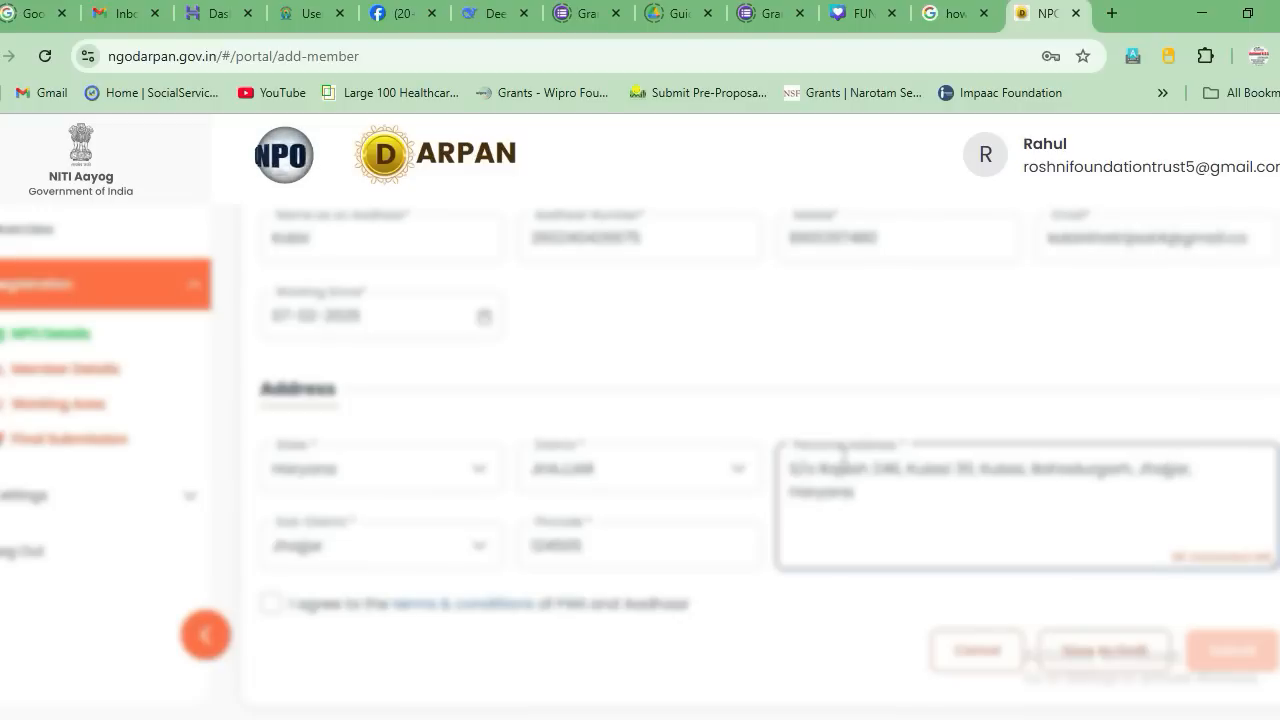
pyautogui.click(270, 604)
pyautogui.click(1232, 650)
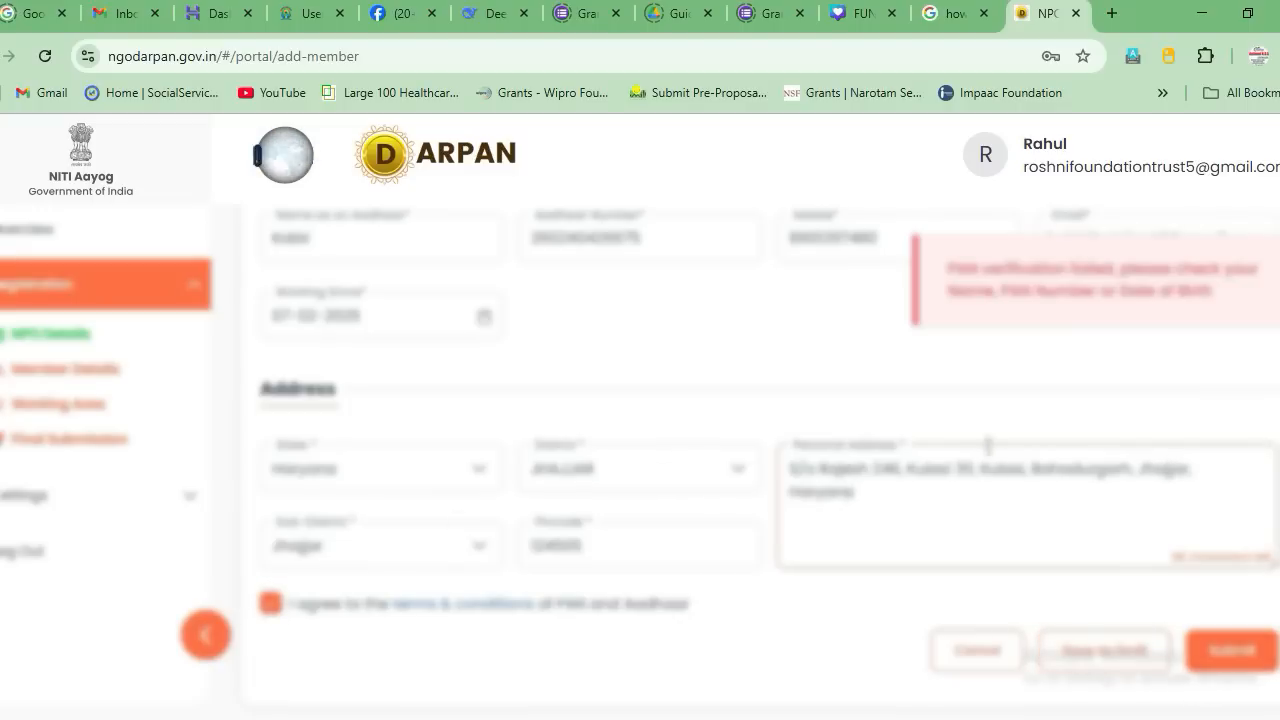
# Correct the vice president's date of birth and resubmit the member form
pyautogui.scroll(1, 1036, 388)
pyautogui.scroll(2, 1036, 388)
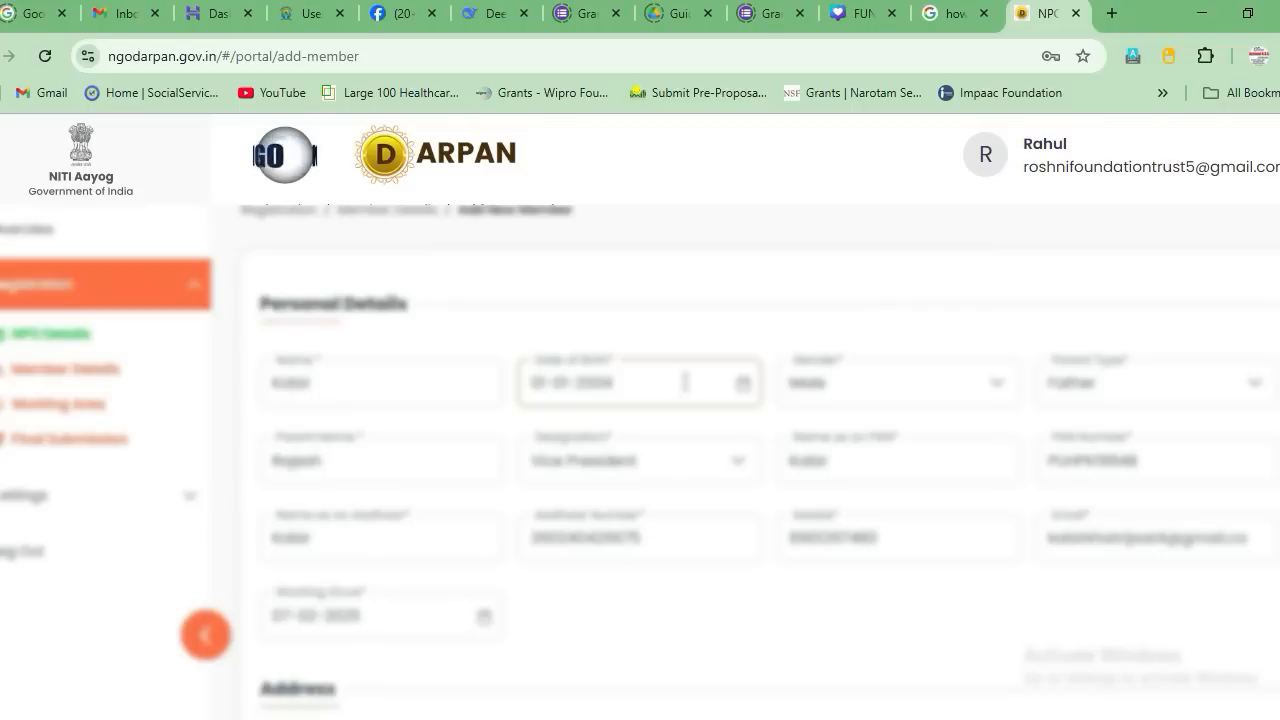
pyautogui.click(685, 382)
pyautogui.click(609, 626)
pyautogui.scroll(-3, 617, 540)
pyautogui.click(1232, 650)
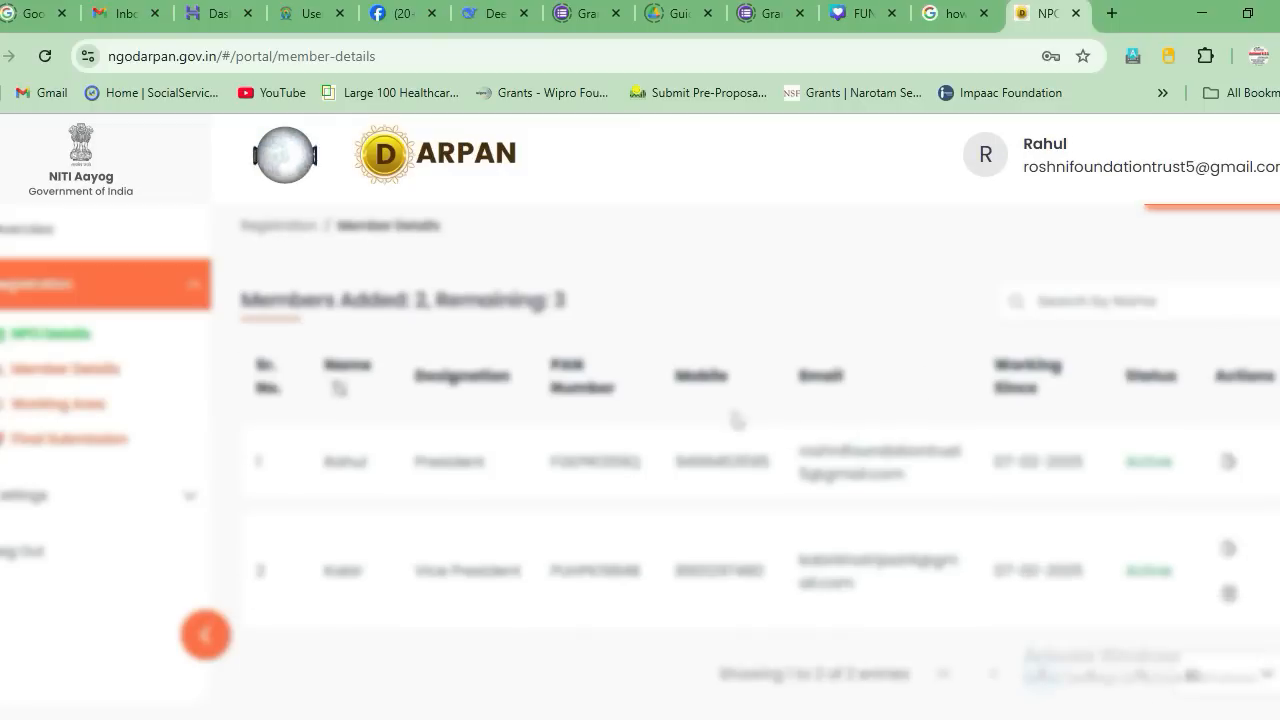
# Switch to the trust deed PDF, close its duplicate copy, read the next member's entry in the members table, and return to the browser
pyautogui.scroll(1, 831, 423)
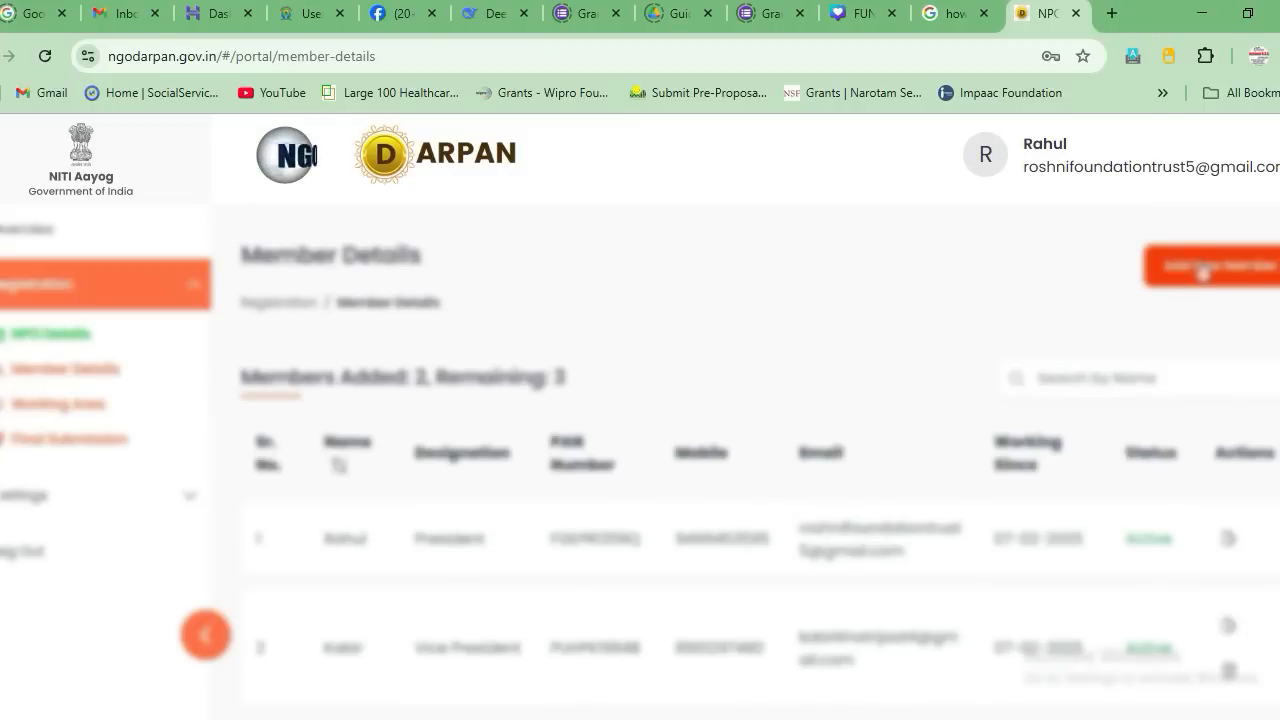
pyautogui.click(952, 650)
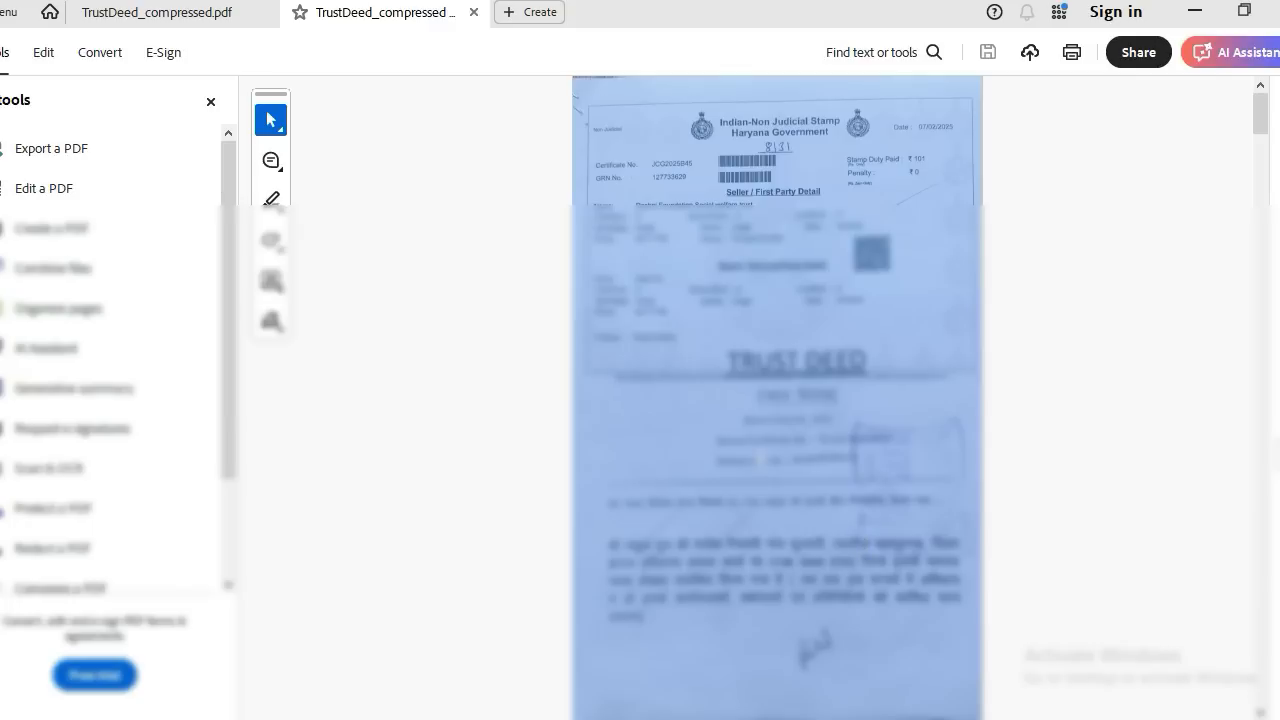
pyautogui.click(474, 12)
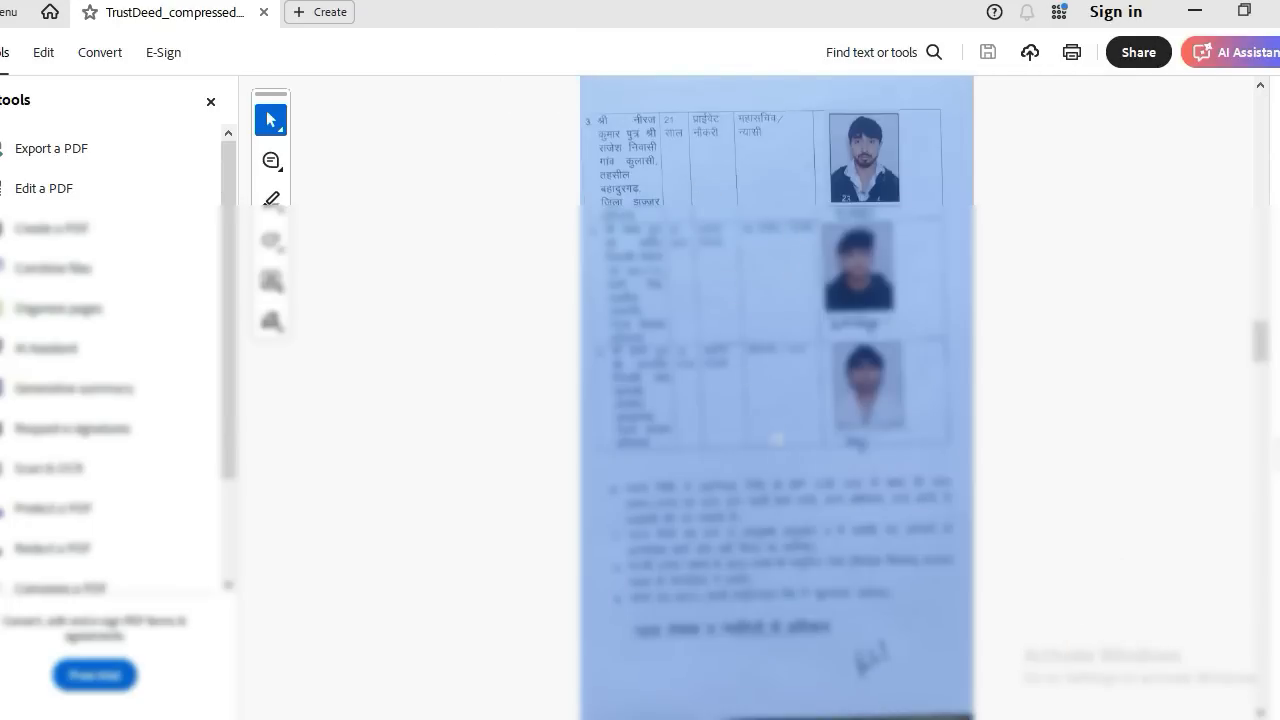
pyautogui.click(845, 716)
pyautogui.scroll(-1, 1163, 280)
pyautogui.scroll(1, 1163, 280)
# Start adding a third member and enter the member's full name
pyautogui.click(1205, 265)
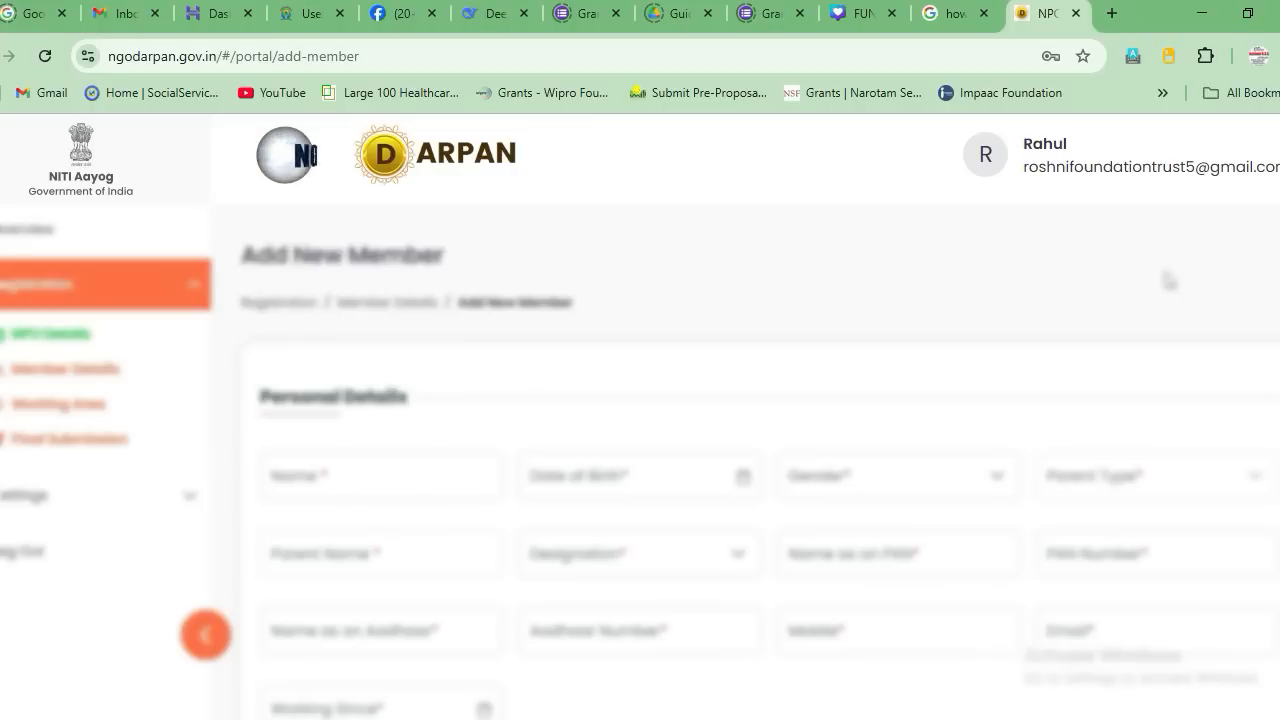
pyautogui.click(318, 480)
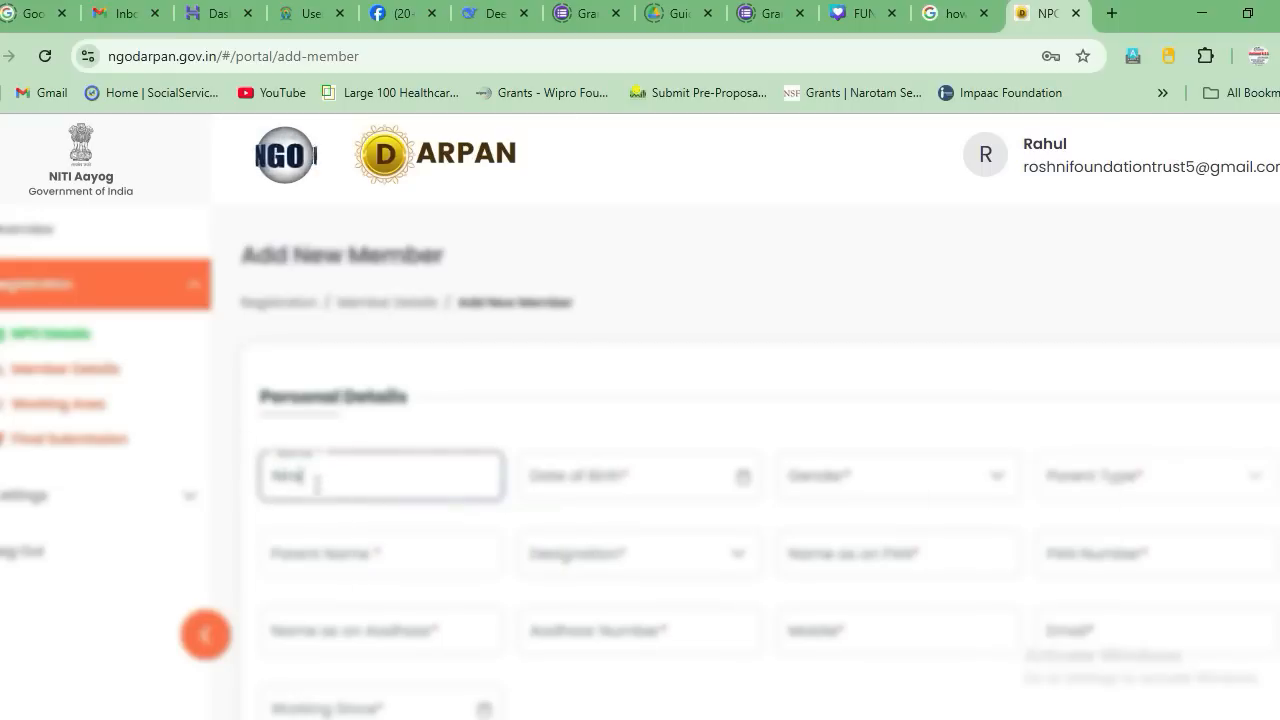
# Select the third member's date of birth in the calendar
pyautogui.click(610, 487)
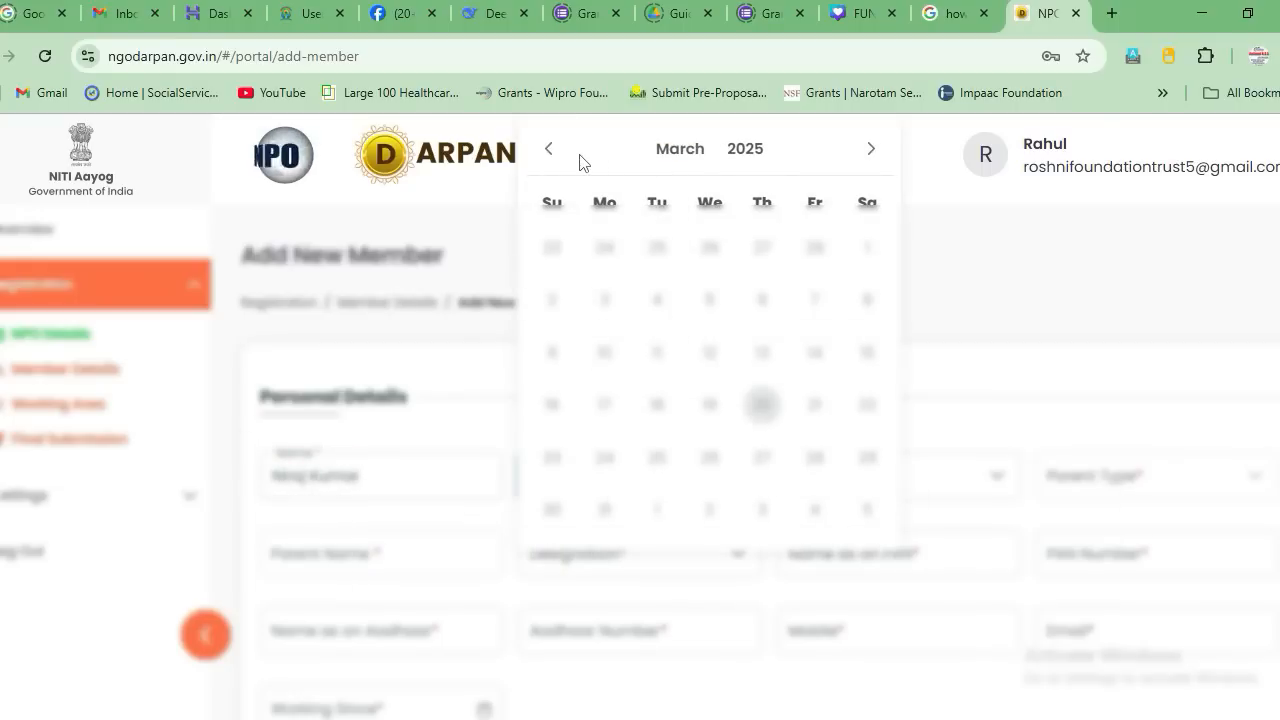
pyautogui.click(695, 150)
pyautogui.click(705, 257)
pyautogui.click(548, 216)
pyautogui.click(548, 216)
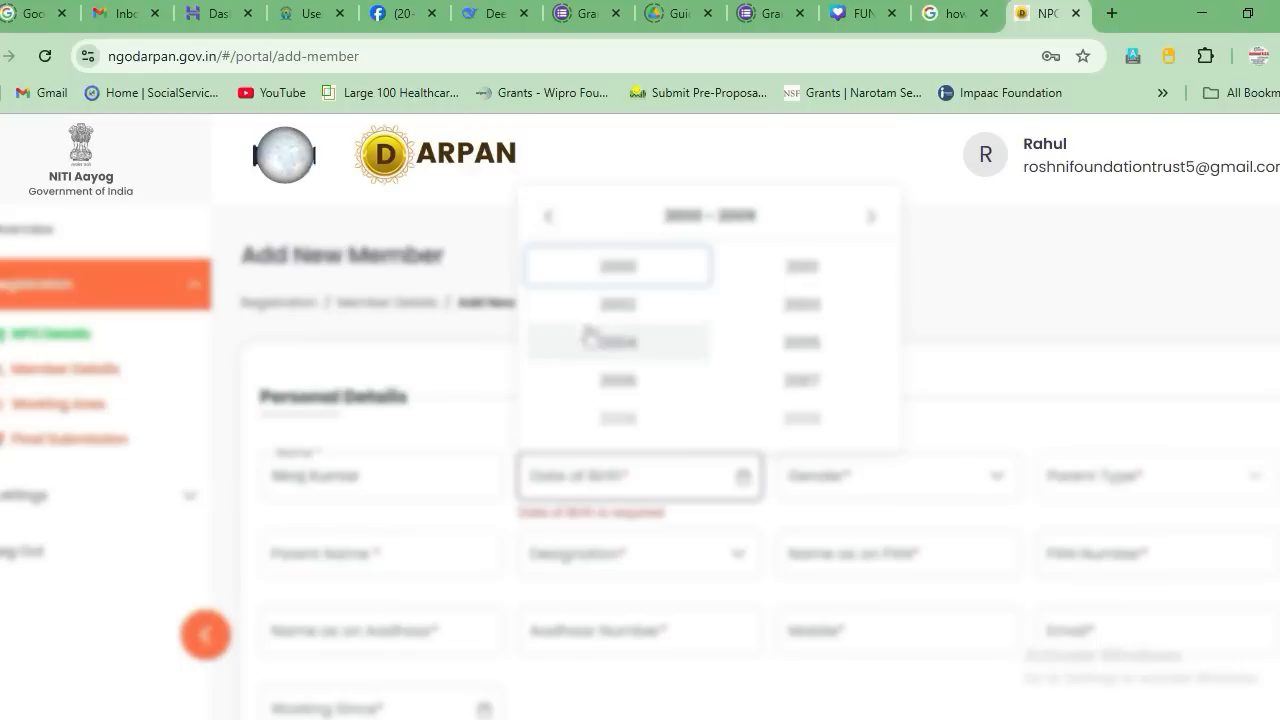
pyautogui.click(612, 341)
pyautogui.click(709, 340)
pyautogui.click(604, 509)
# Set the third member's gender to Male and the parent type to Father
pyautogui.click(832, 480)
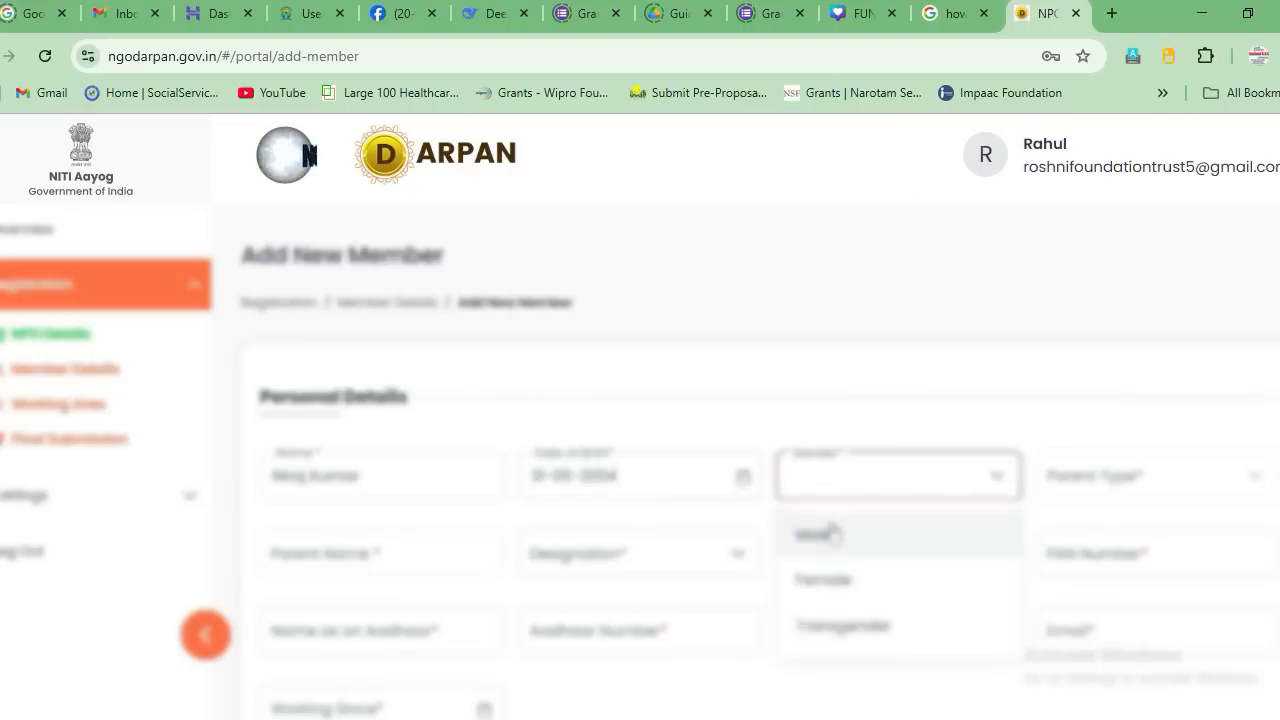
pyautogui.click(814, 531)
pyautogui.click(1103, 480)
pyautogui.click(1082, 532)
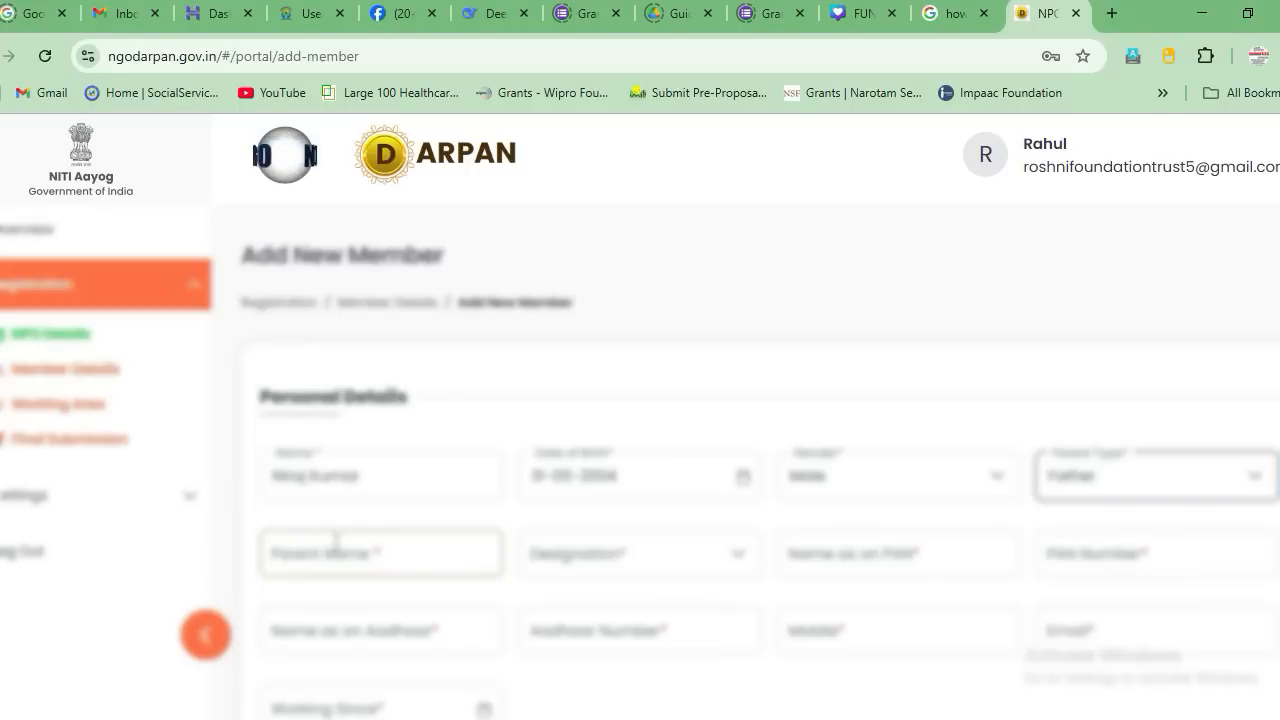
# Enter the third member's full personal address in the Address section
pyautogui.scroll(-4, 335, 540)
pyautogui.click(857, 449)
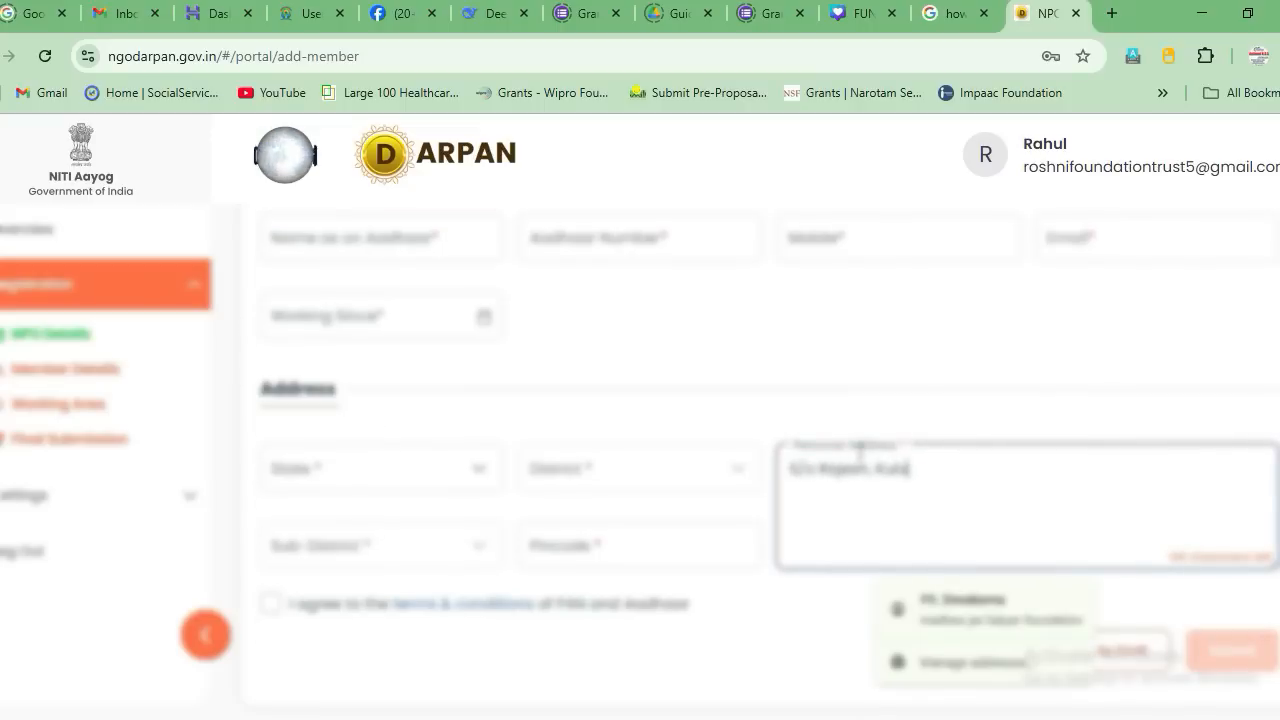
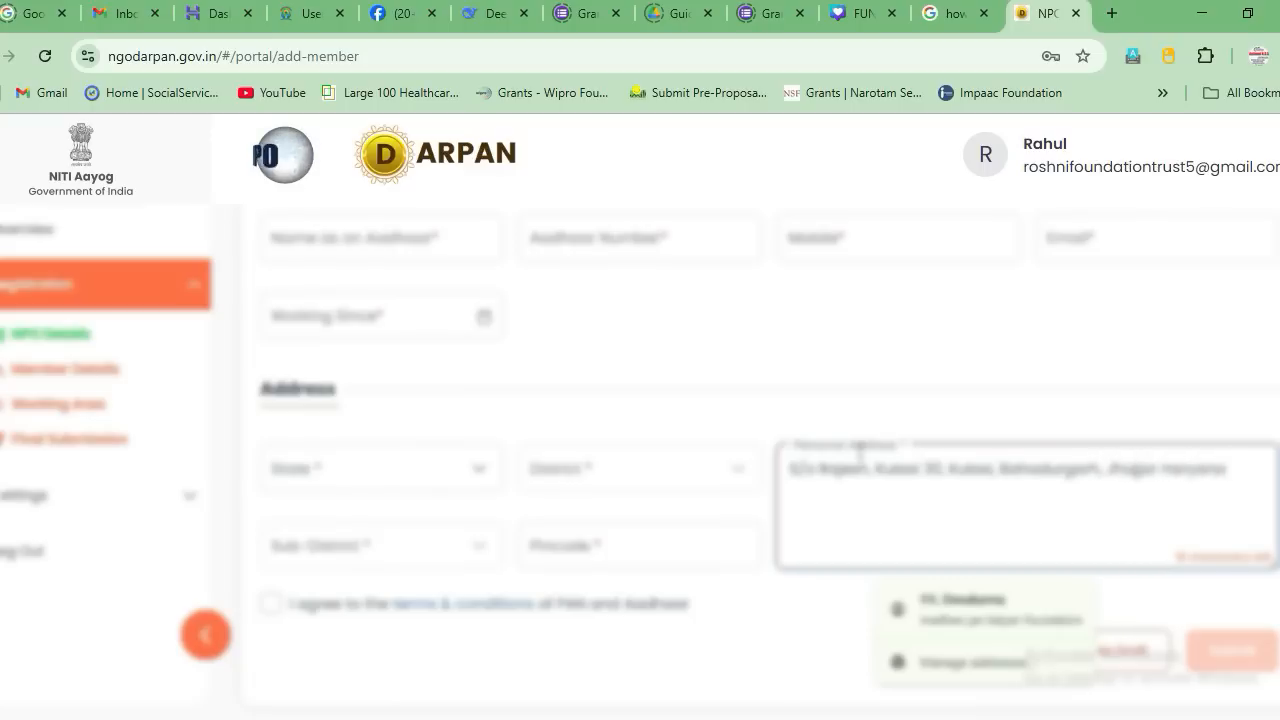
# Set the third member's state to Haryana, district to Jhajjar and sub-district to Bahadurgarh, and enter the pincode
pyautogui.click(472, 468)
pyautogui.scroll(-5, 335, 600)
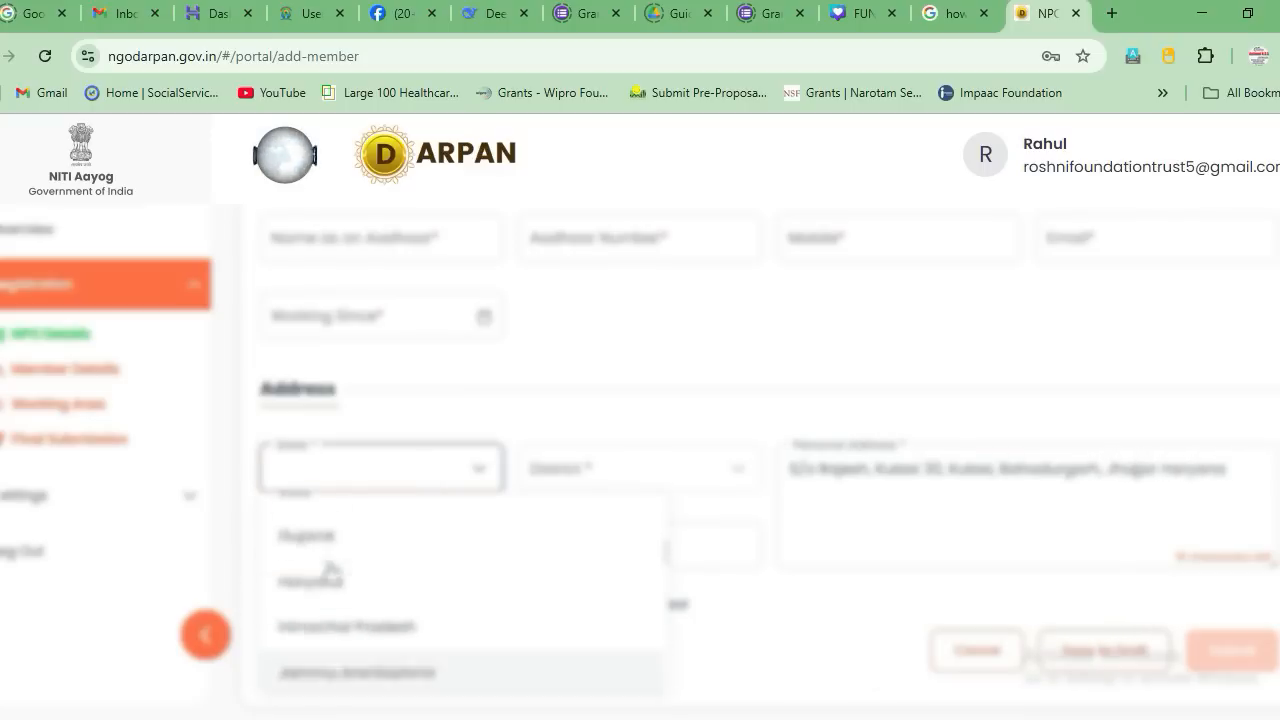
pyautogui.click(329, 569)
pyautogui.click(620, 484)
pyautogui.scroll(-3, 577, 592)
pyautogui.click(568, 643)
pyautogui.click(365, 550)
pyautogui.click(338, 405)
pyautogui.click(535, 548)
pyautogui.write('124507')
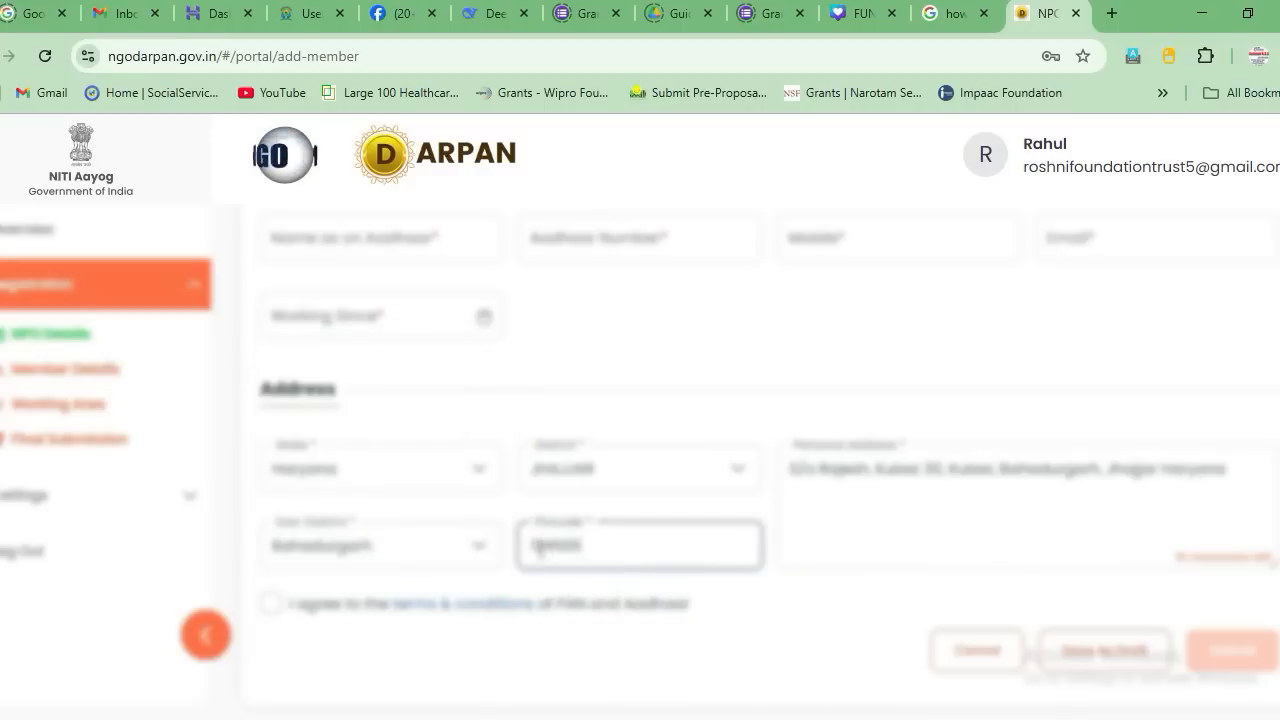
# Check the third member's role in the trust deed PDF and set the designation to Secretary in the member form
pyautogui.scroll(2, 520, 556)
pyautogui.click(562, 372)
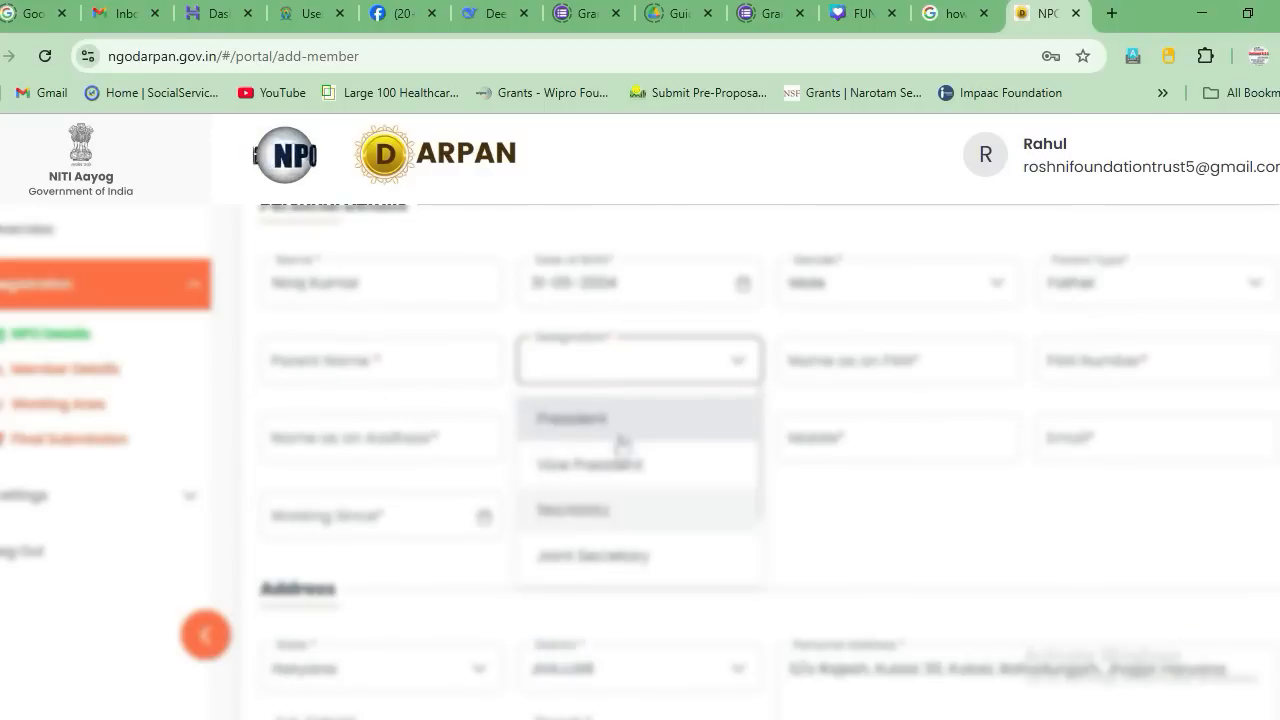
pyautogui.click(740, 718)
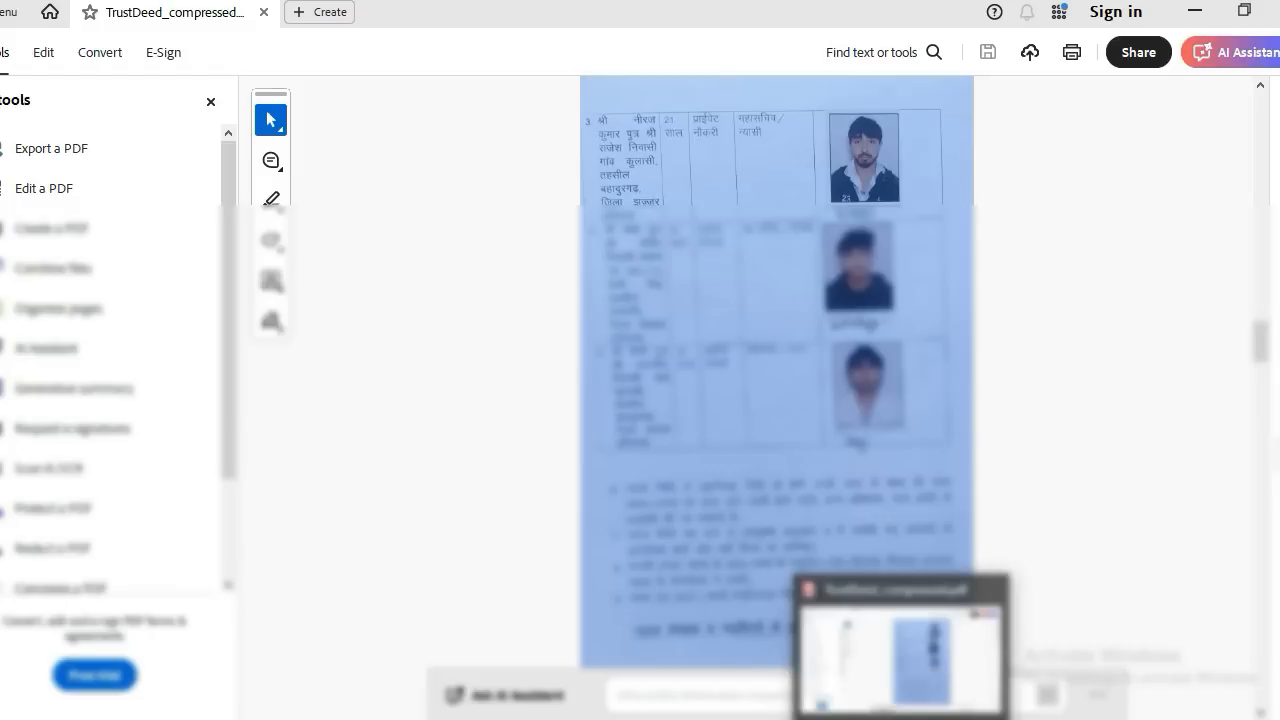
pyautogui.click(640, 640)
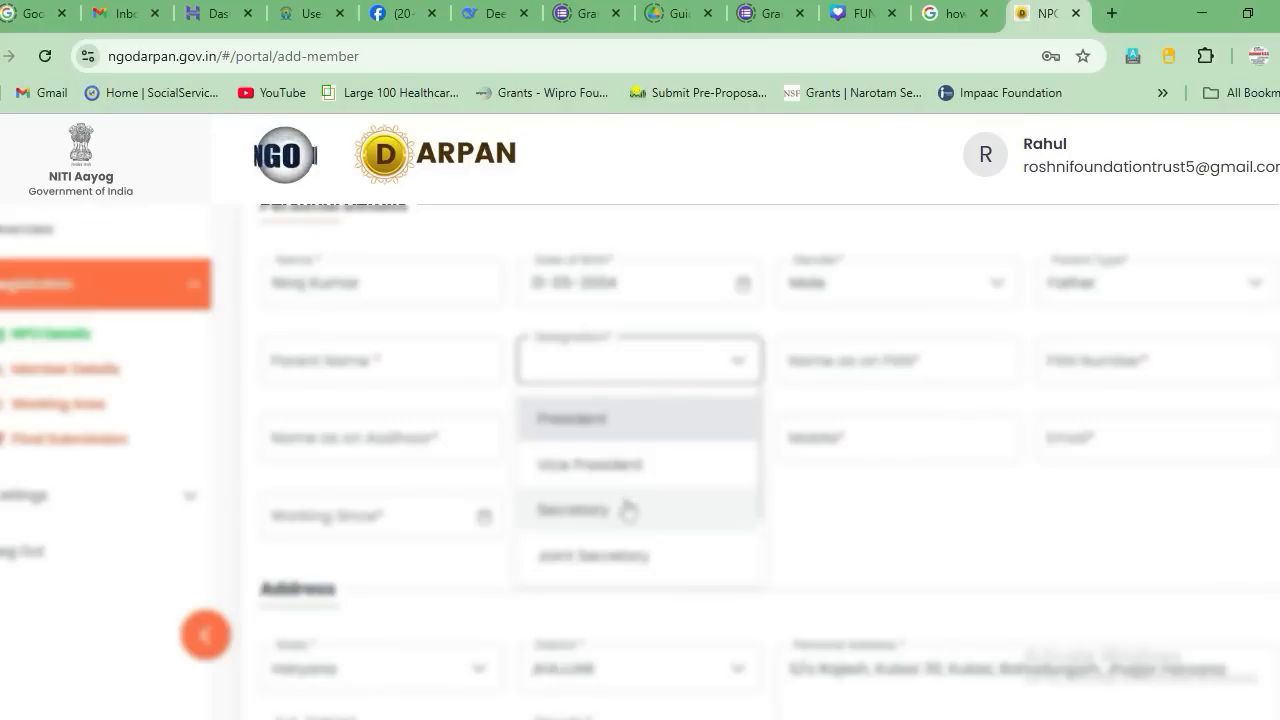
pyautogui.scroll(-1, 620, 548)
pyautogui.scroll(1, 622, 500)
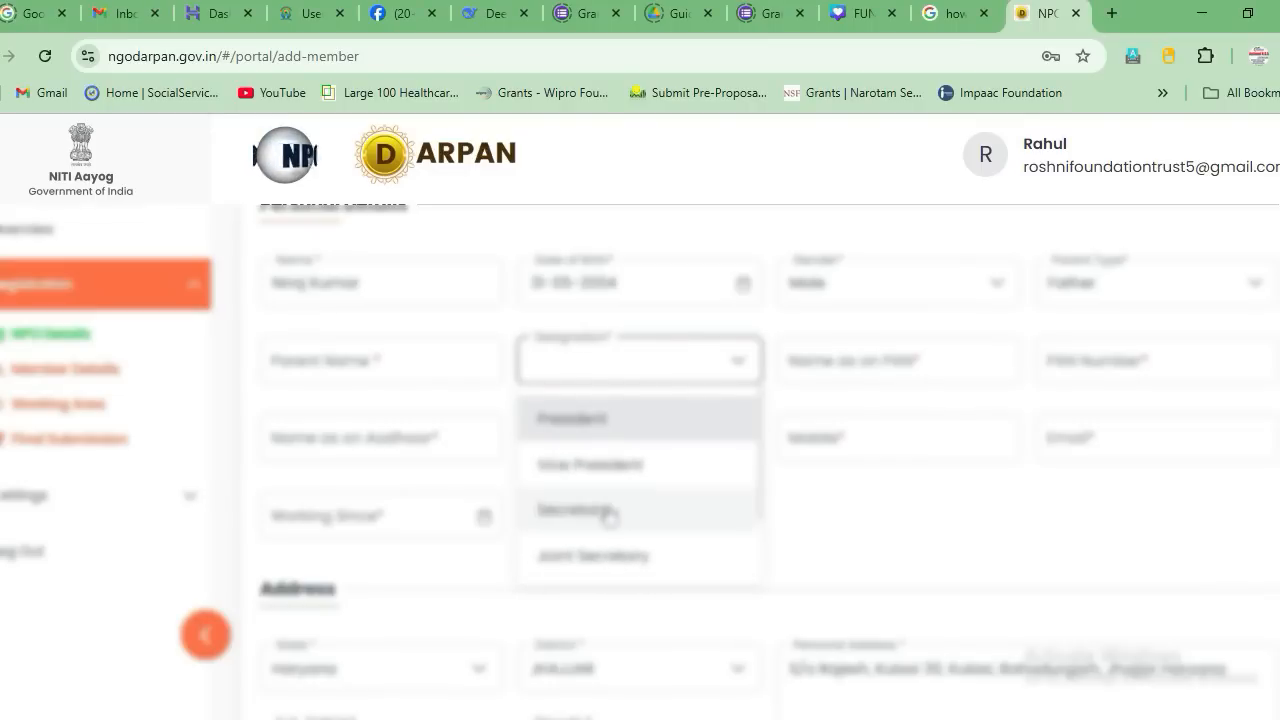
pyautogui.click(620, 510)
# Enter the third member's Aadhaar number, leaving the name as on PAN blank
pyautogui.click(895, 362)
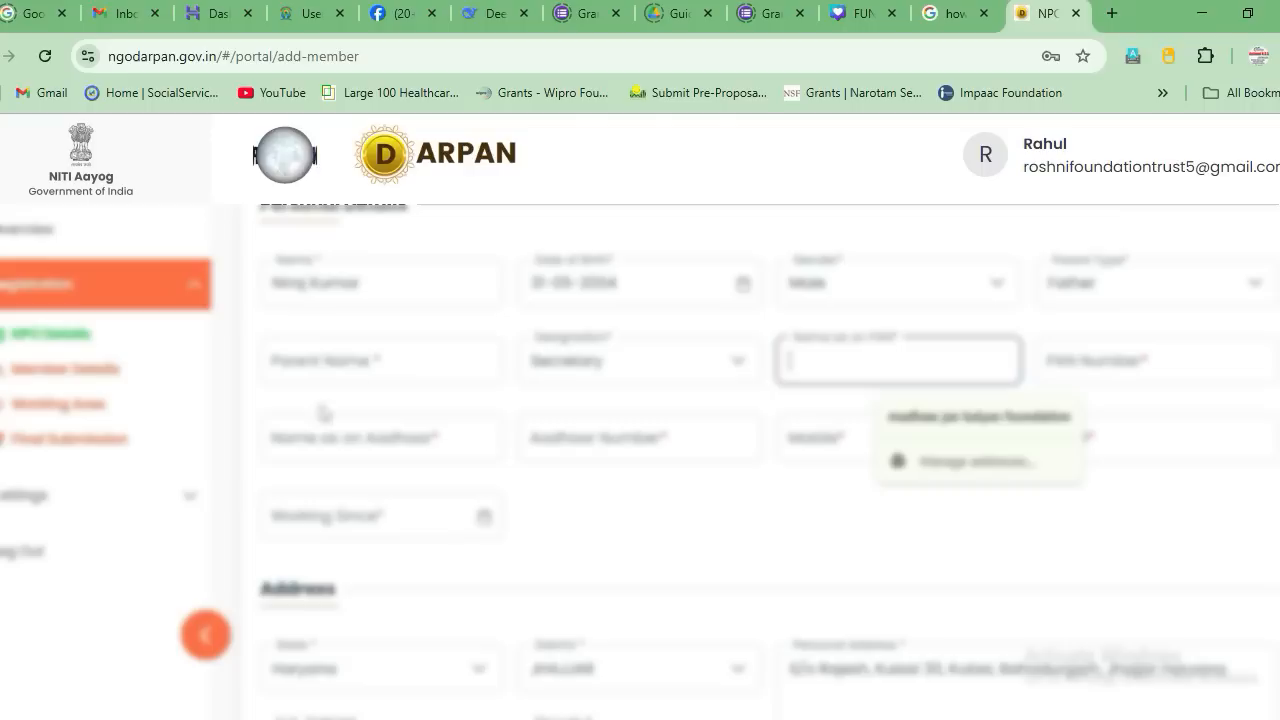
pyautogui.click(558, 437)
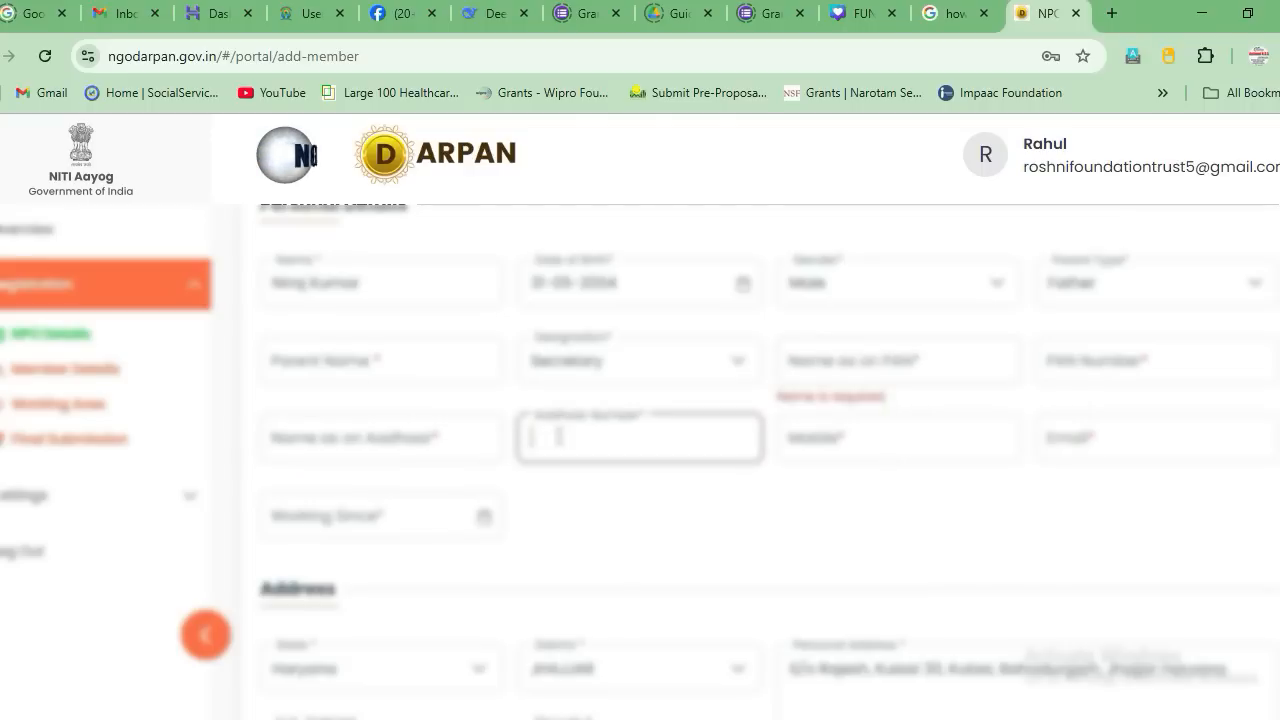
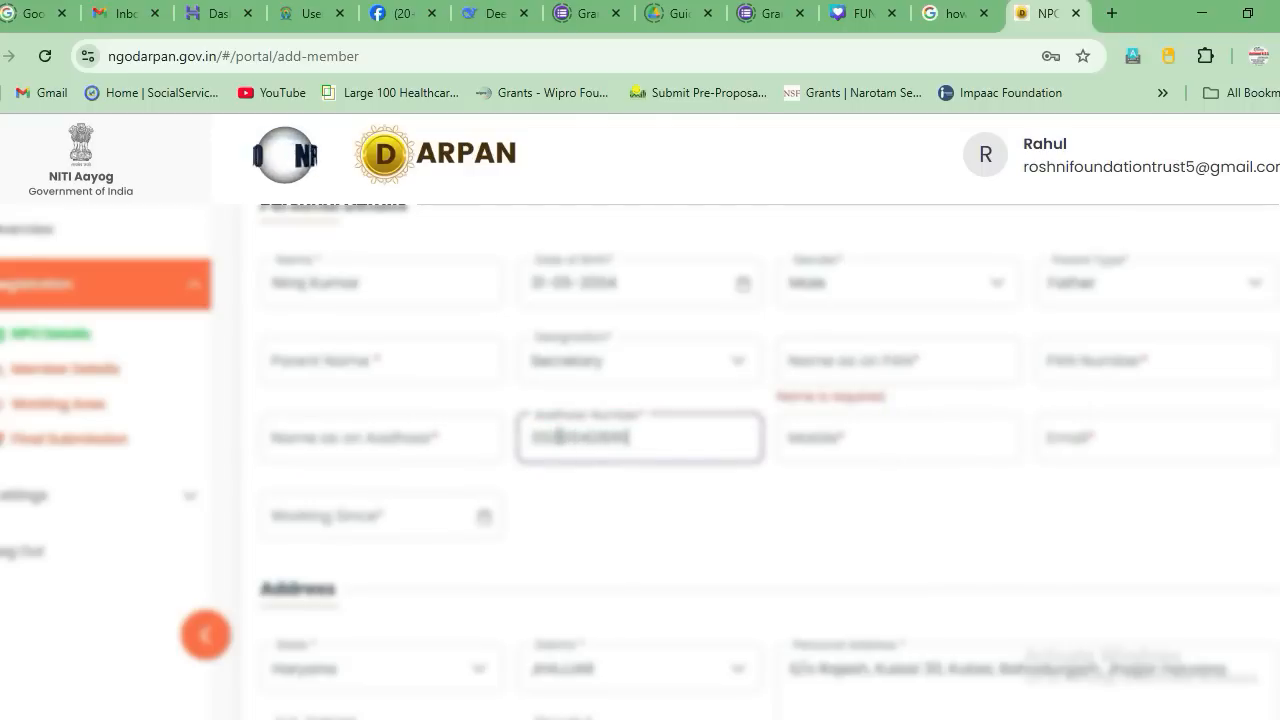
# Enter the third member's mobile number
pyautogui.click(789, 448)
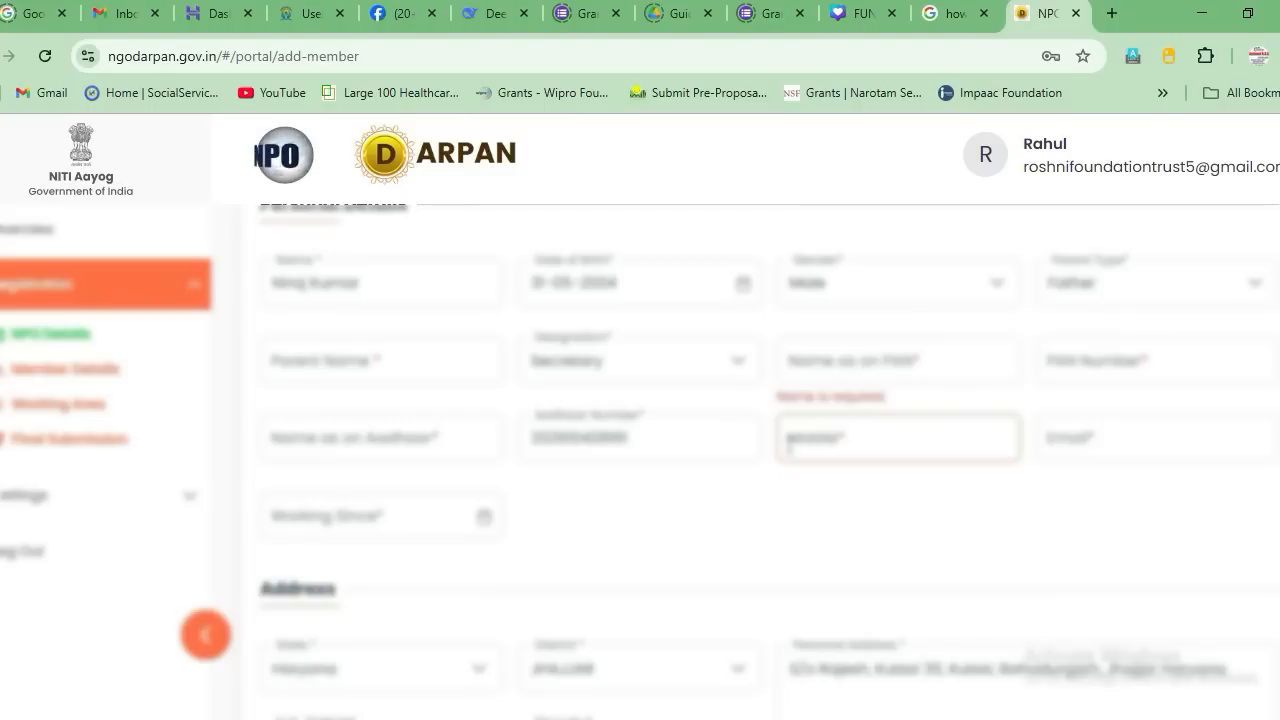
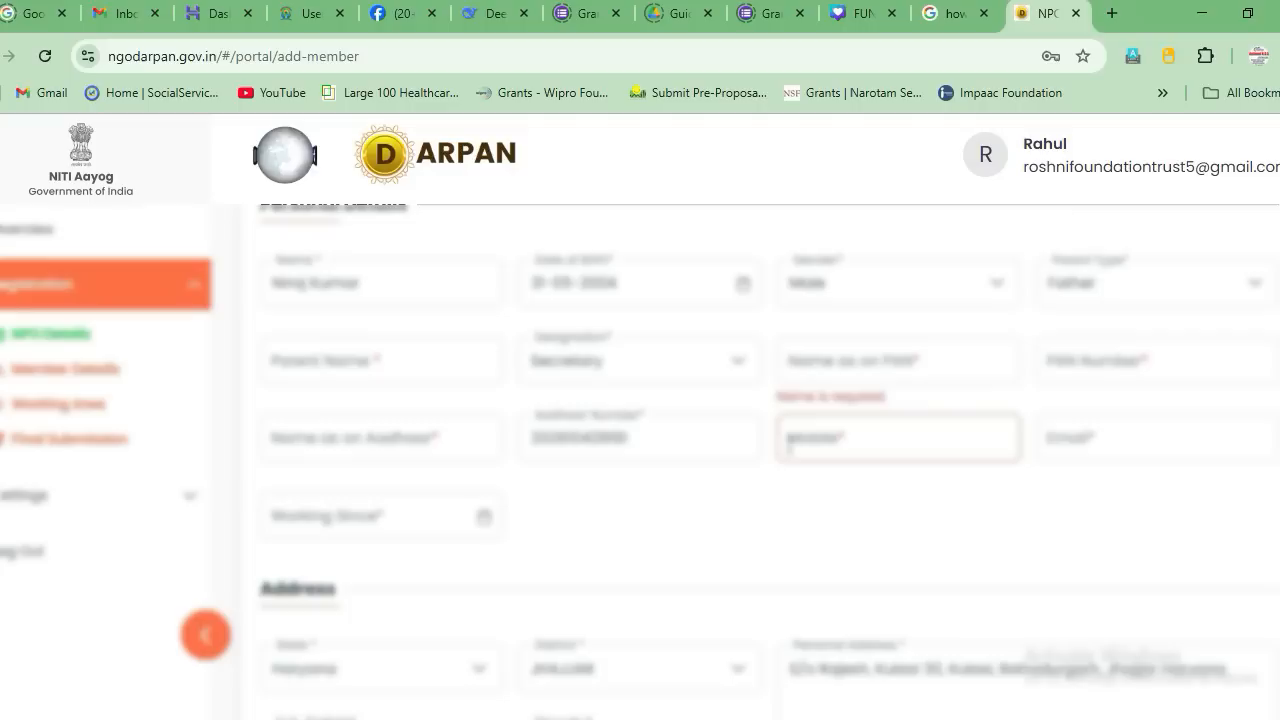
# Enter the third member's e-mail address
pyautogui.click(1037, 445)
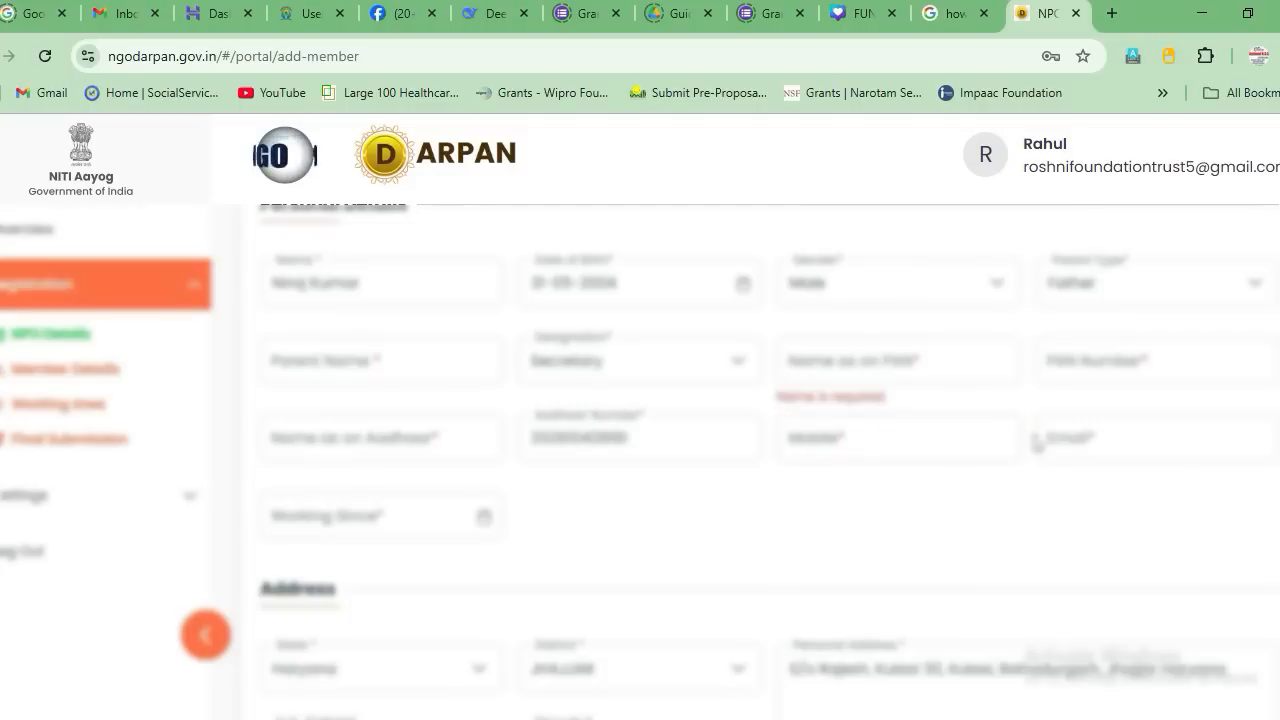
pyautogui.click(1045, 438)
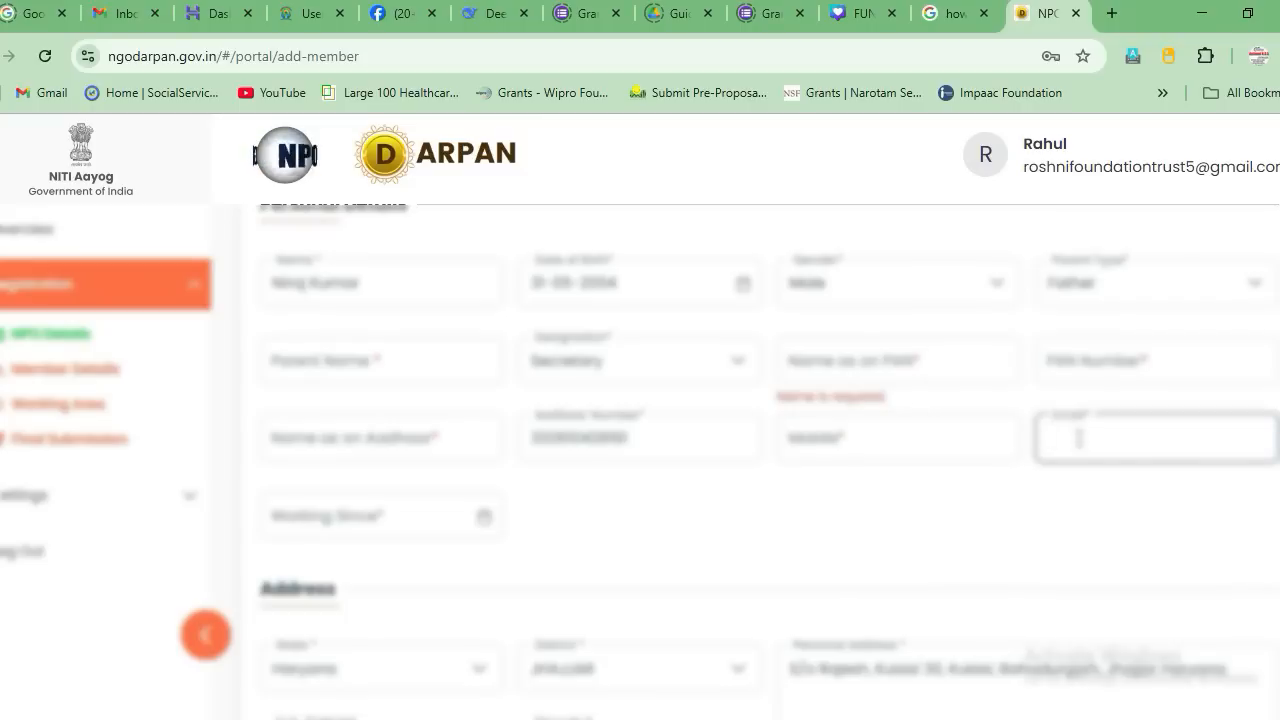
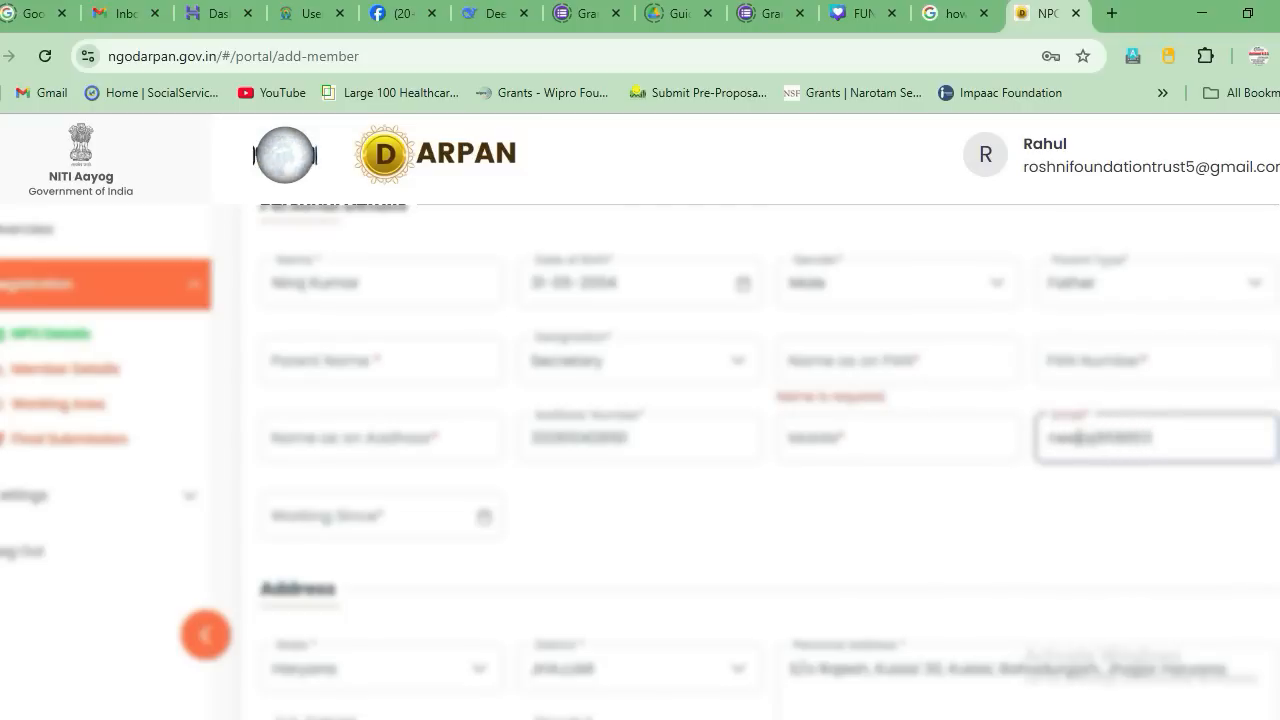
# Enter the third member's mobile number in the empty mobile field
pyautogui.click(889, 452)
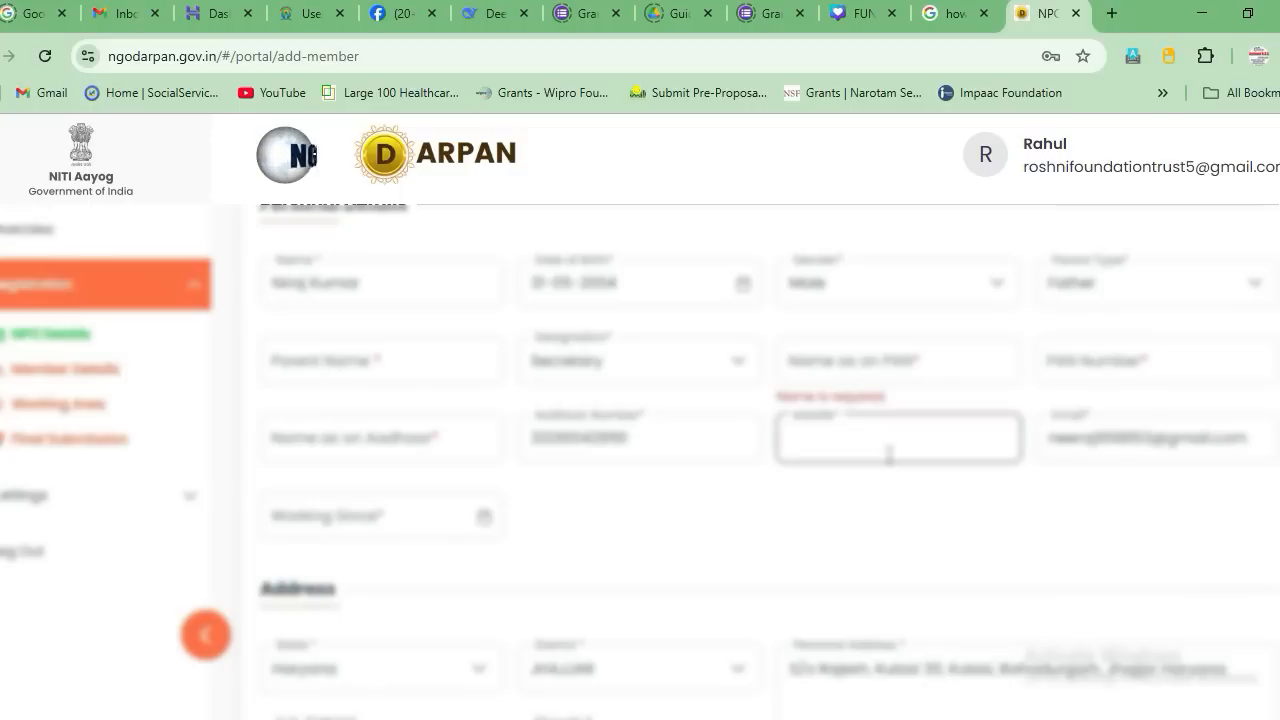
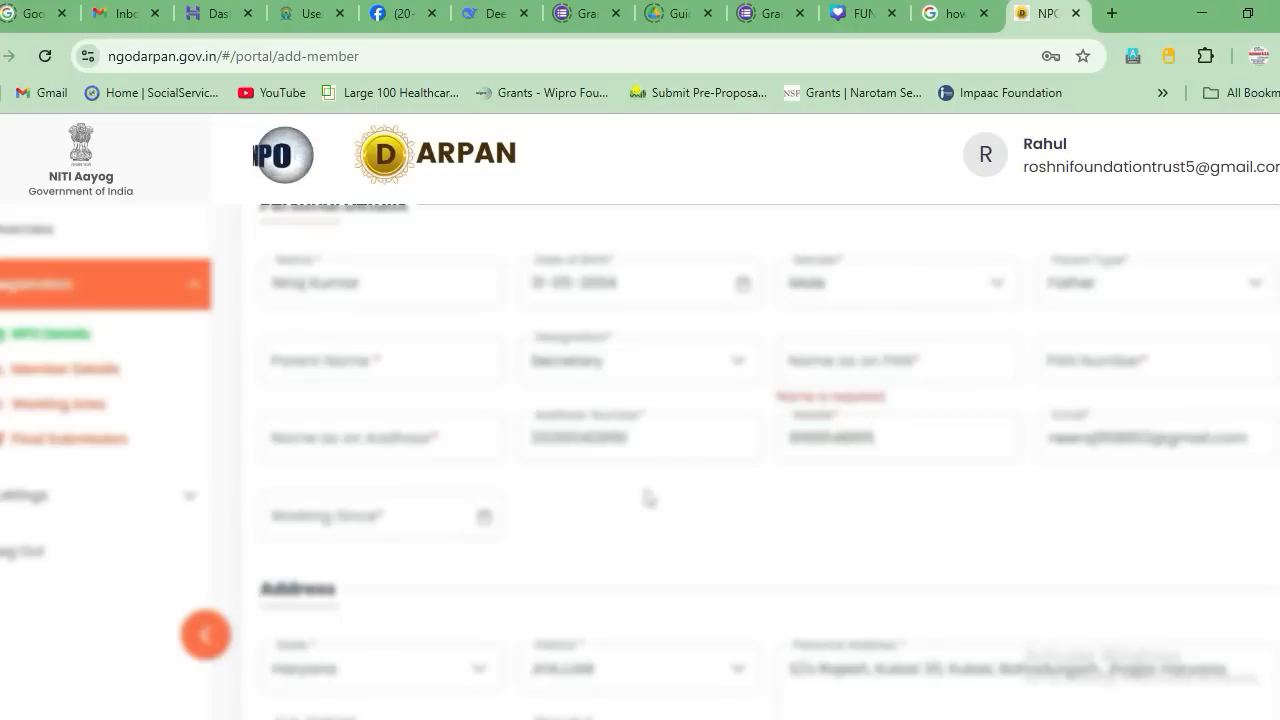
# Set the third member's Working Since date to 07-02-2025
pyautogui.click(394, 517)
pyautogui.scroll(2, 347, 193)
pyautogui.click(289, 284)
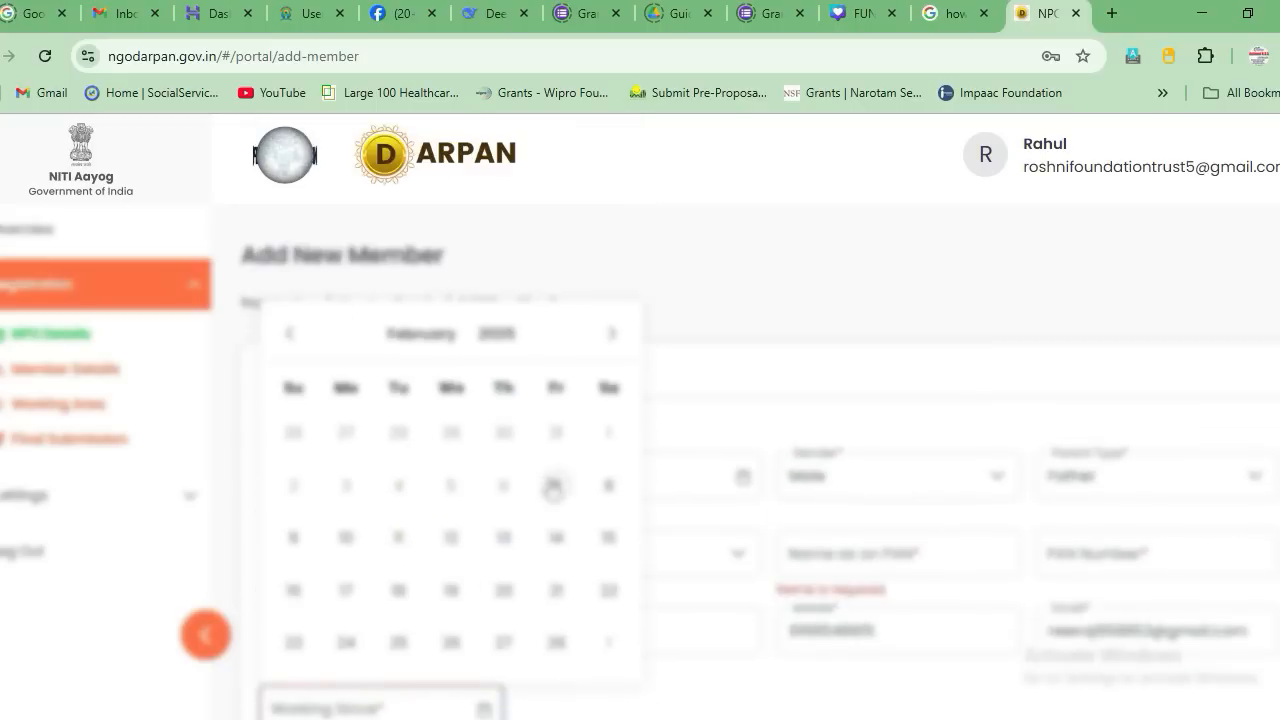
pyautogui.click(552, 487)
pyautogui.scroll(-3, 543, 505)
pyautogui.click(543, 506)
pyautogui.scroll(-1, 583, 457)
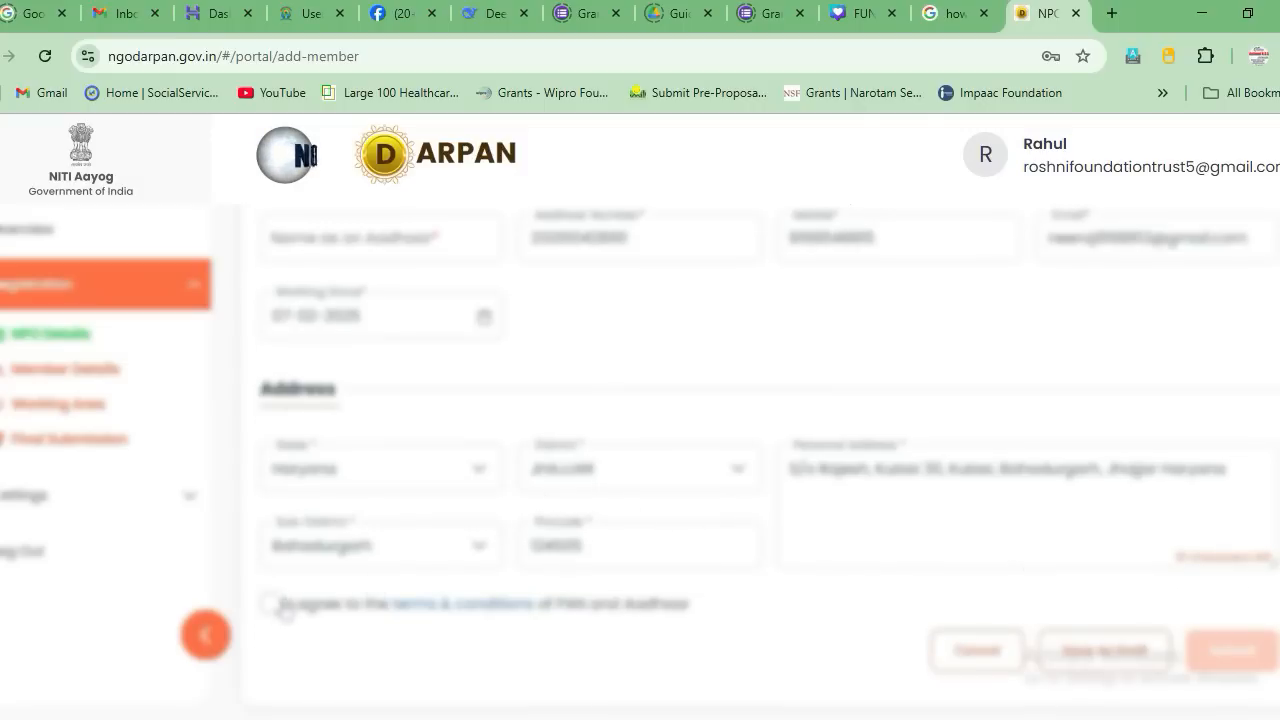
# Enter the third member's name as on PAN and the PAN number
pyautogui.scroll(2, 657, 437)
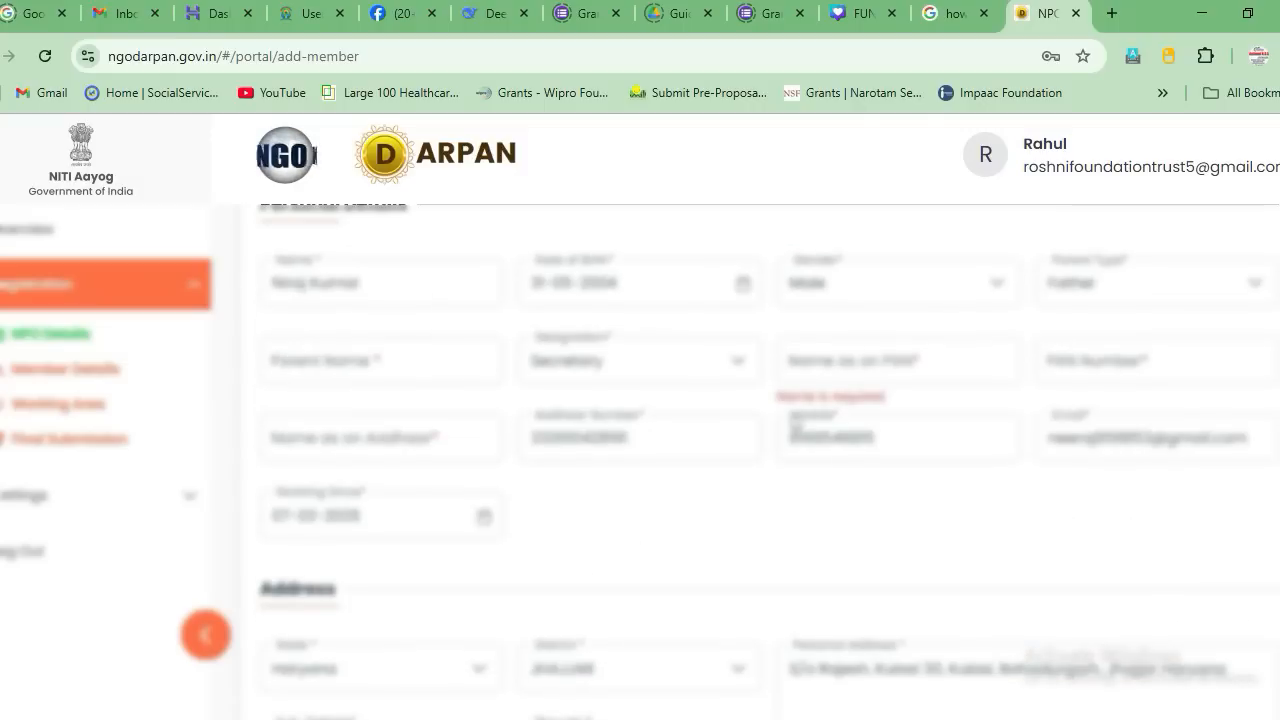
pyautogui.click(846, 363)
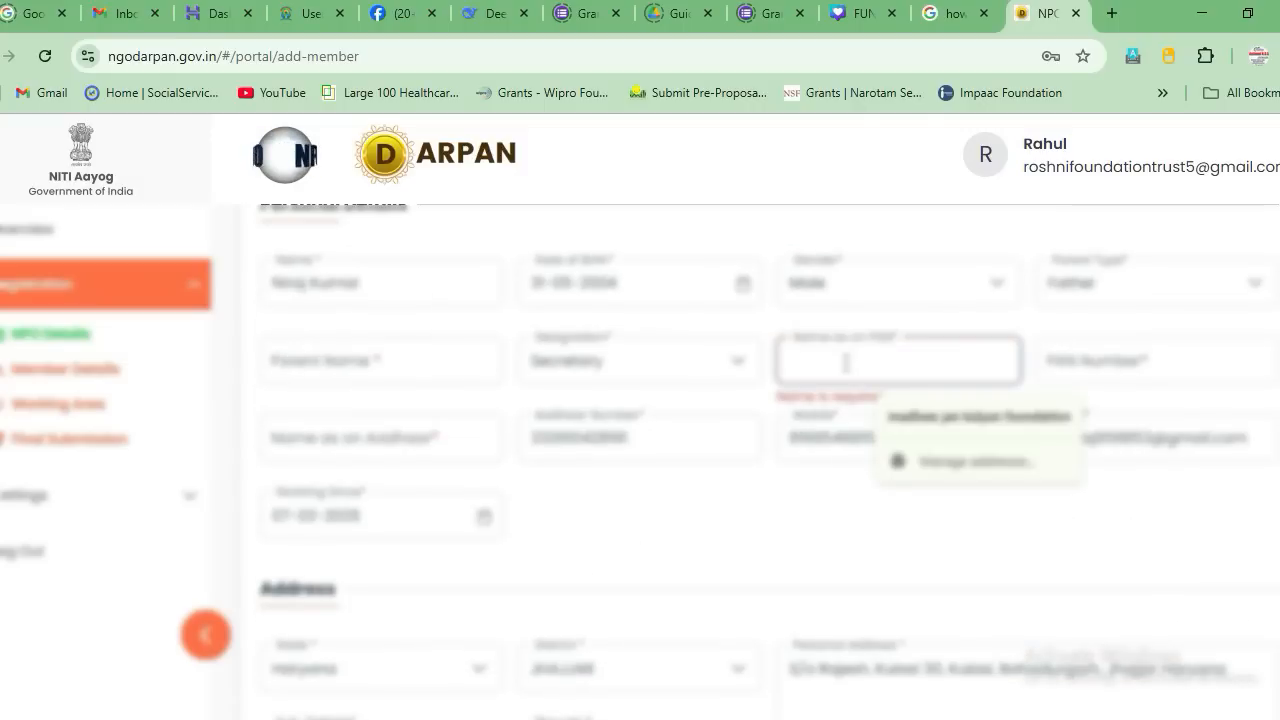
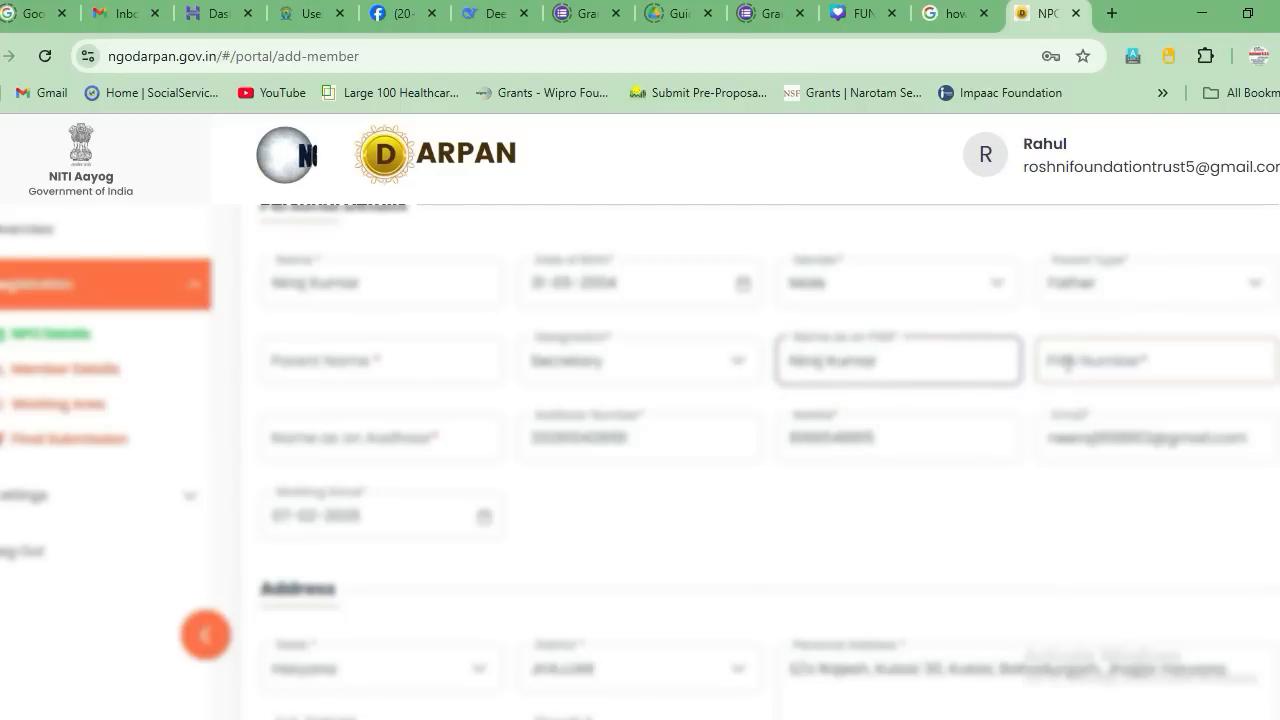
pyautogui.click(1068, 364)
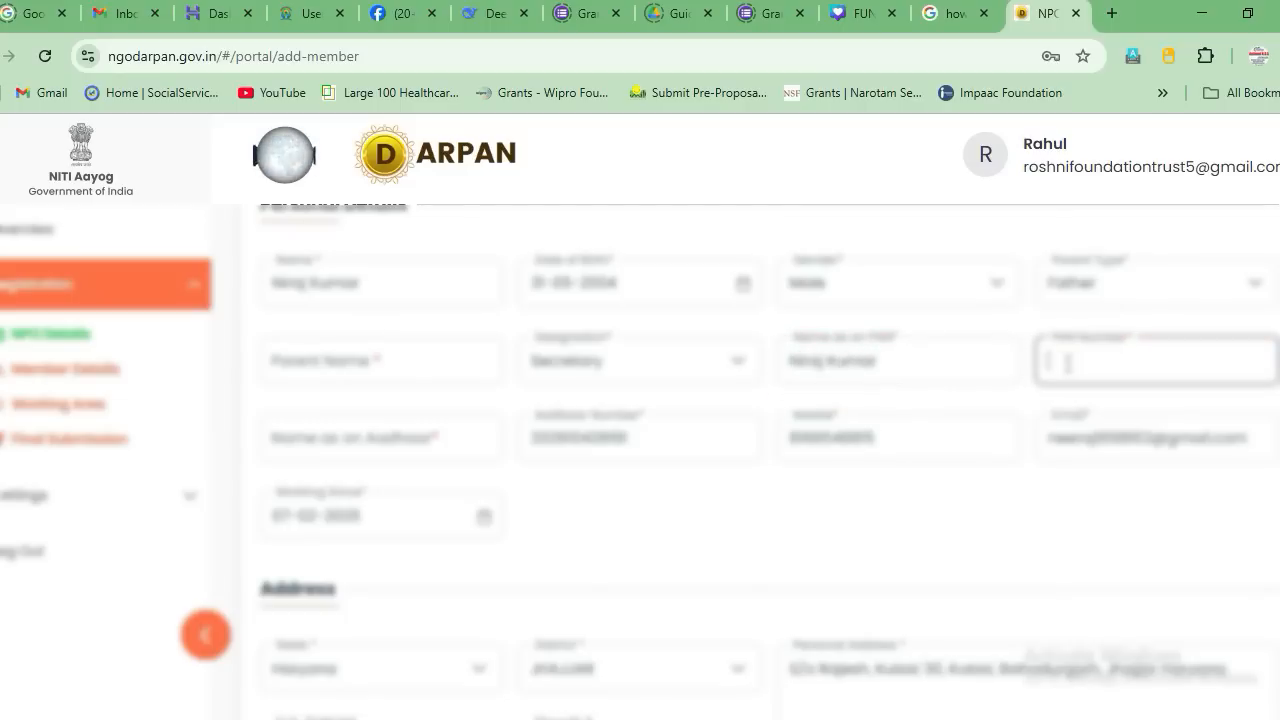
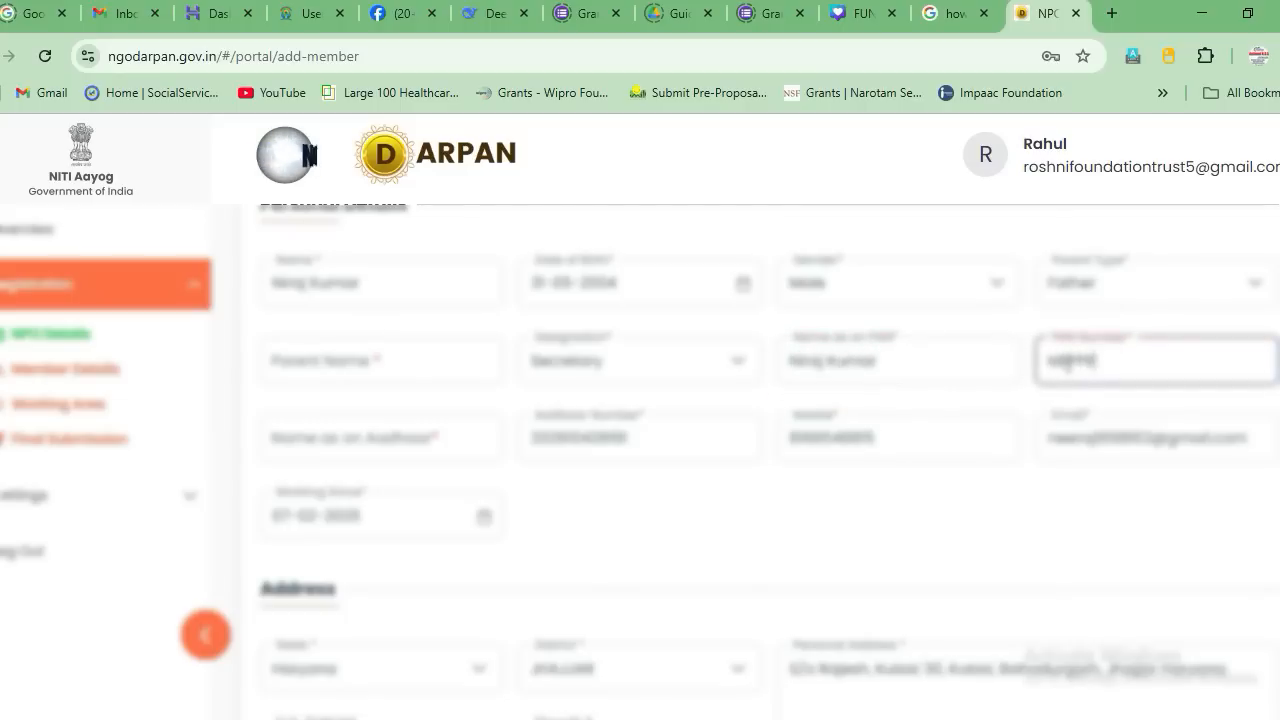
# Enter the father's full name as the third member's parent name
pyautogui.click(310, 370)
pyautogui.click(310, 368)
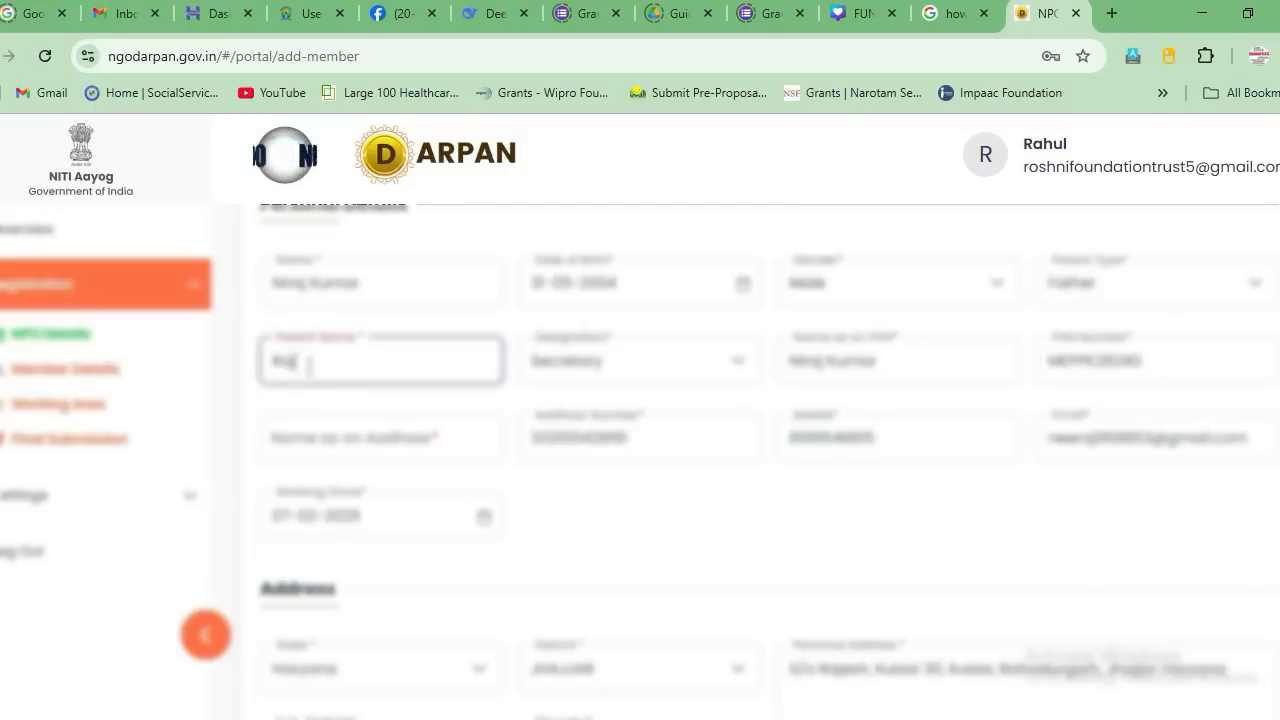
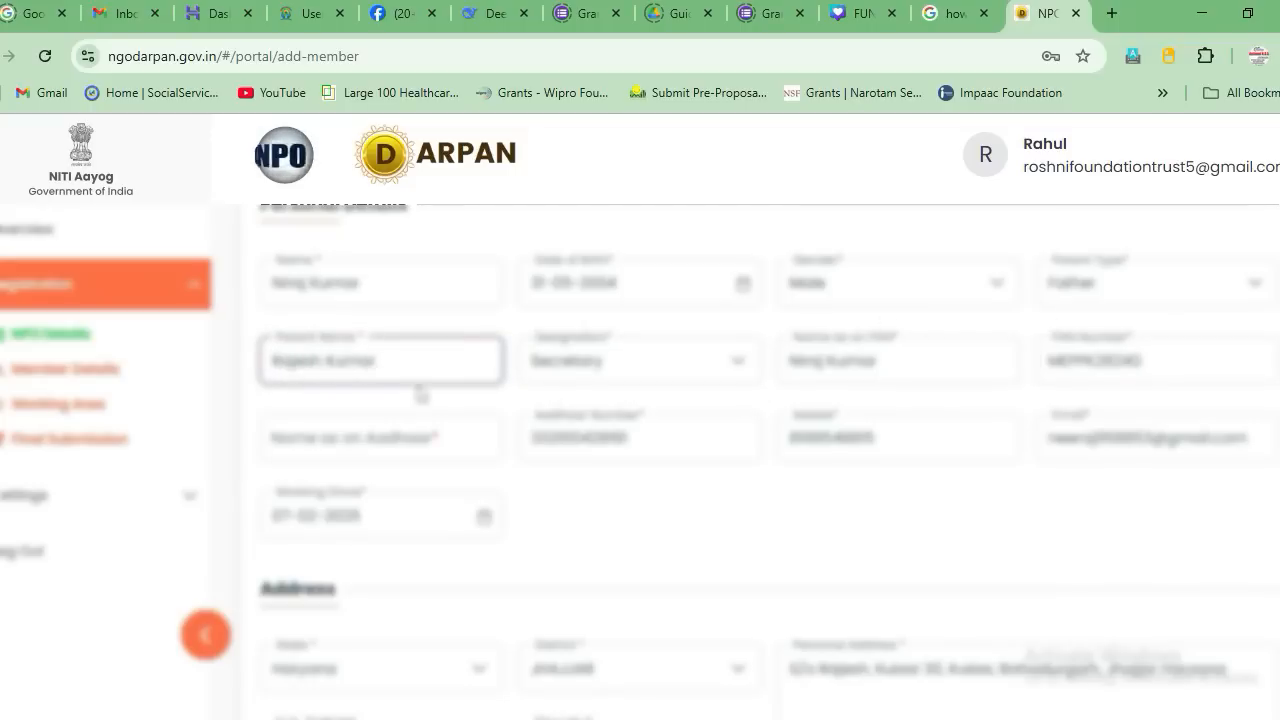
# Agree to the PAN and Aadhaar terms and conditions for the third member
pyautogui.scroll(-2, 420, 395)
pyautogui.click(270, 603)
pyautogui.click(997, 468)
# Enter the third member's name as on Aadhaar
pyautogui.scroll(3, 608, 495)
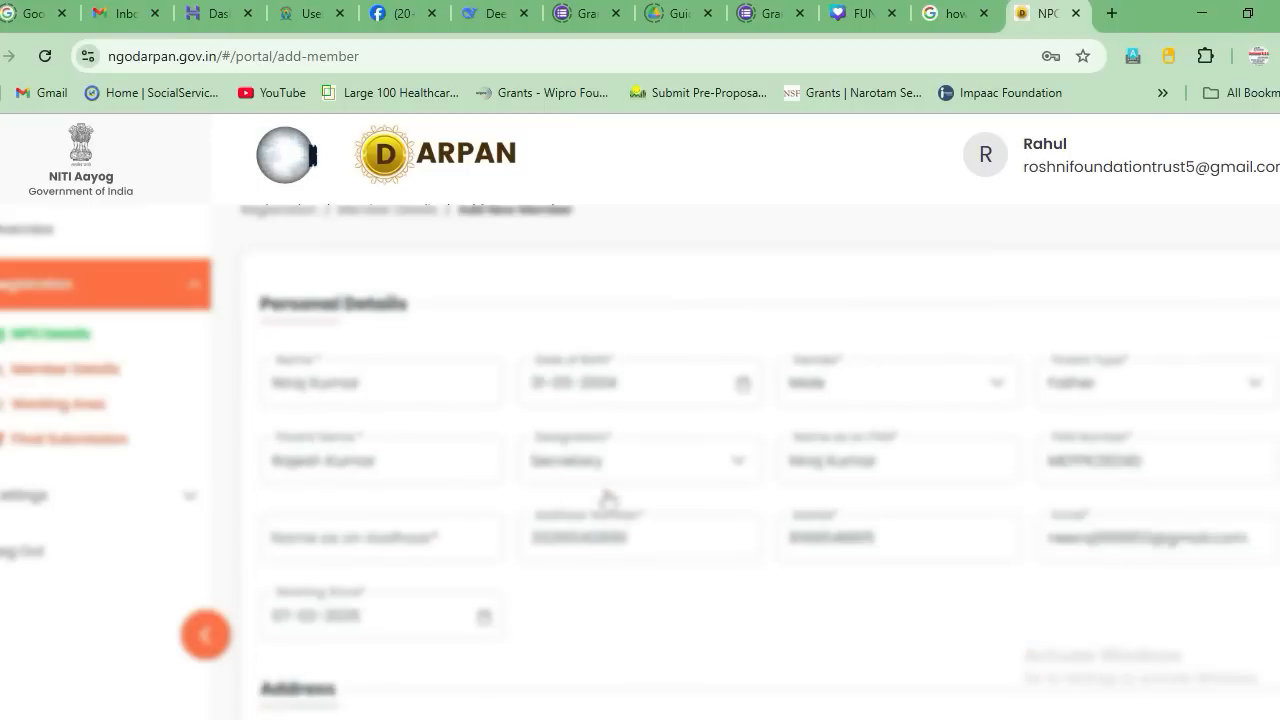
pyautogui.scroll(-1, 563, 423)
pyautogui.click(358, 445)
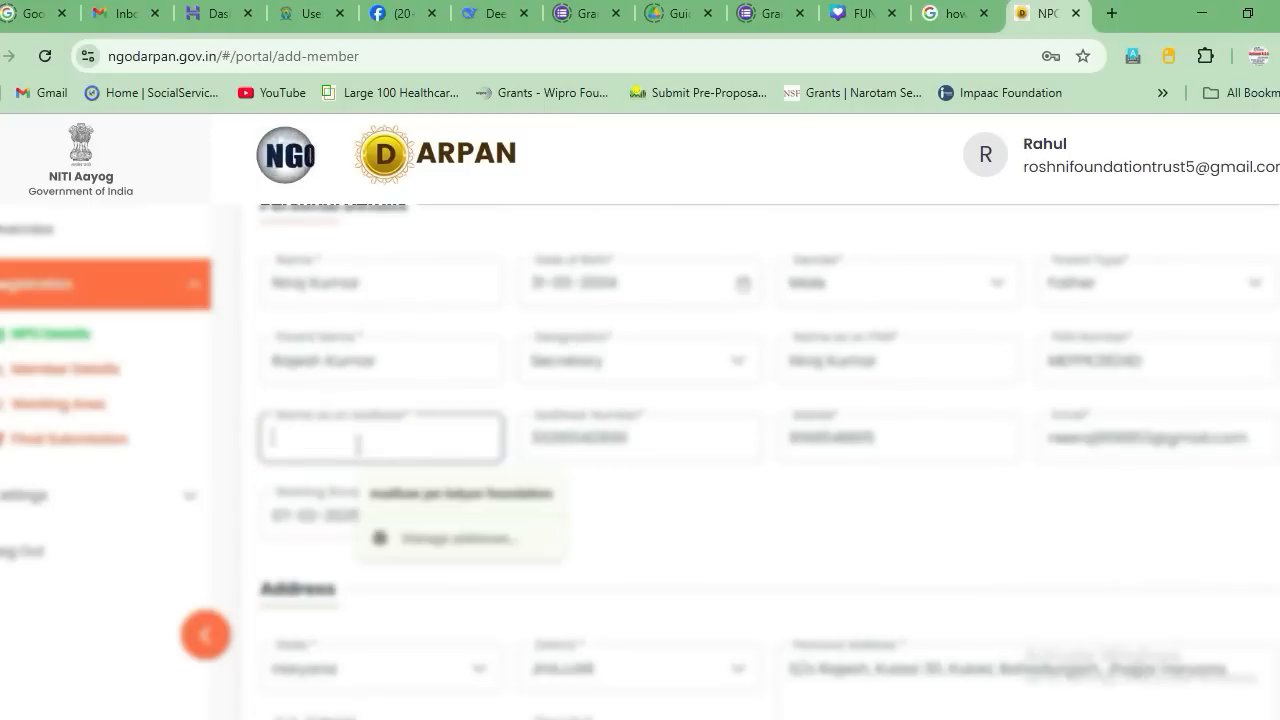
pyautogui.scroll(-2, 752, 485)
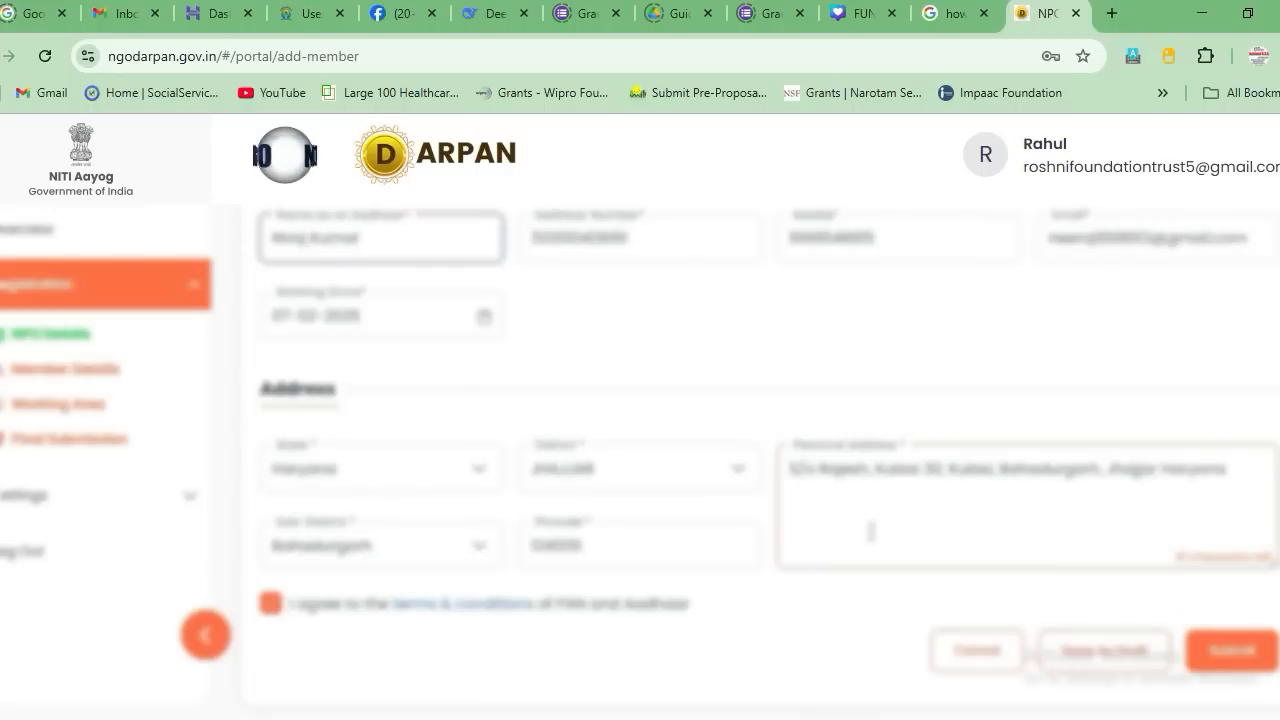
# Submit the third member's form and review the entries in the Member Details list
pyautogui.scroll(2, 871, 526)
pyautogui.scroll(-2, 890, 540)
pyautogui.click(1210, 648)
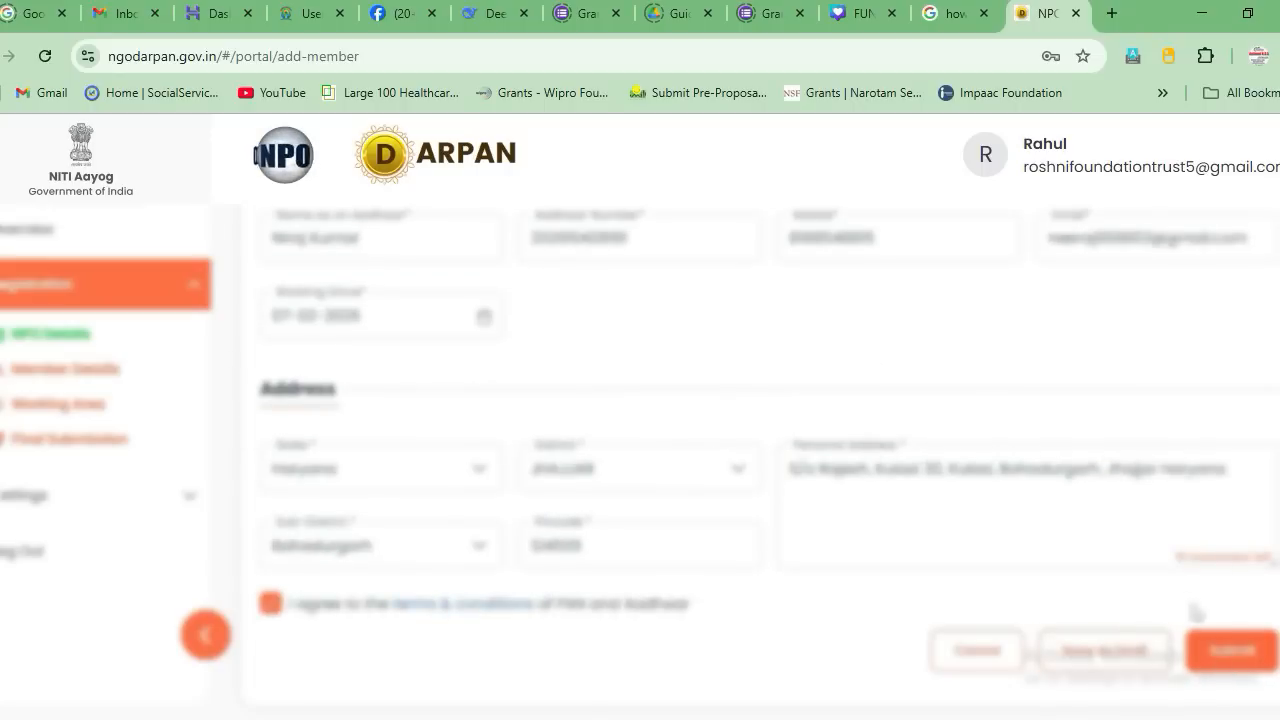
pyautogui.click(1224, 648)
pyautogui.scroll(-2, 930, 477)
pyautogui.scroll(2, 930, 474)
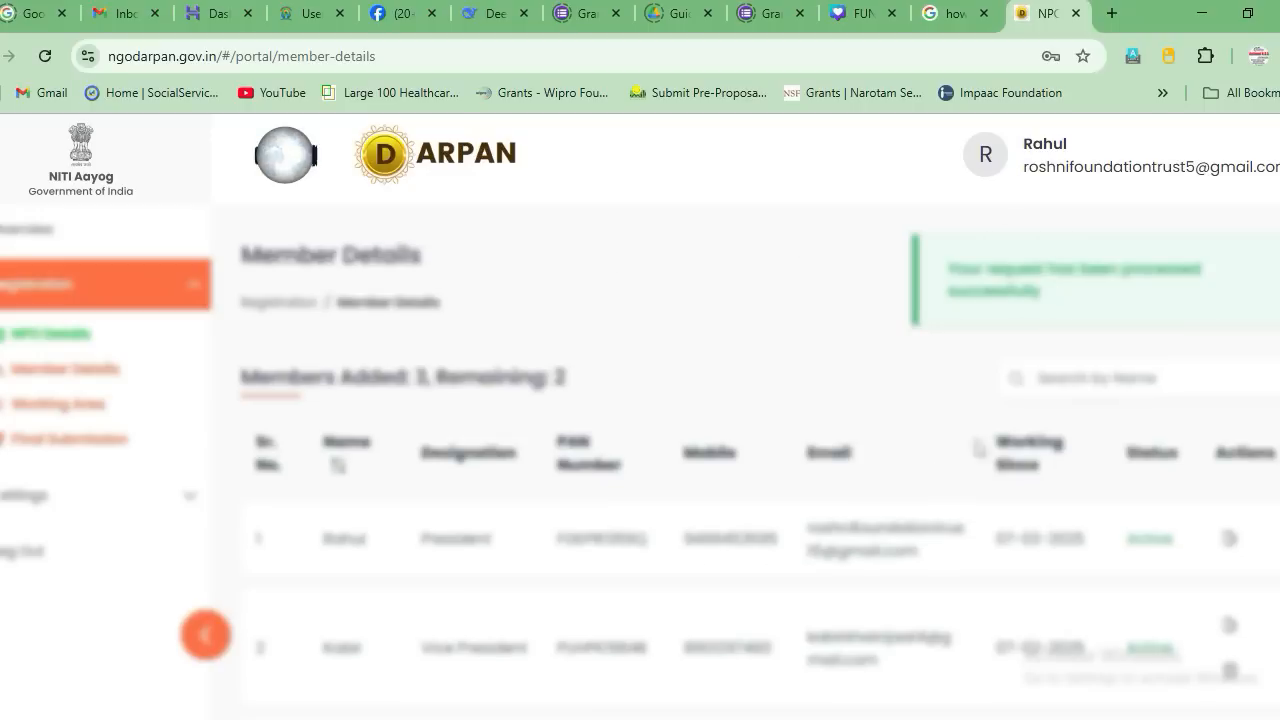
pyautogui.scroll(-3, 763, 409)
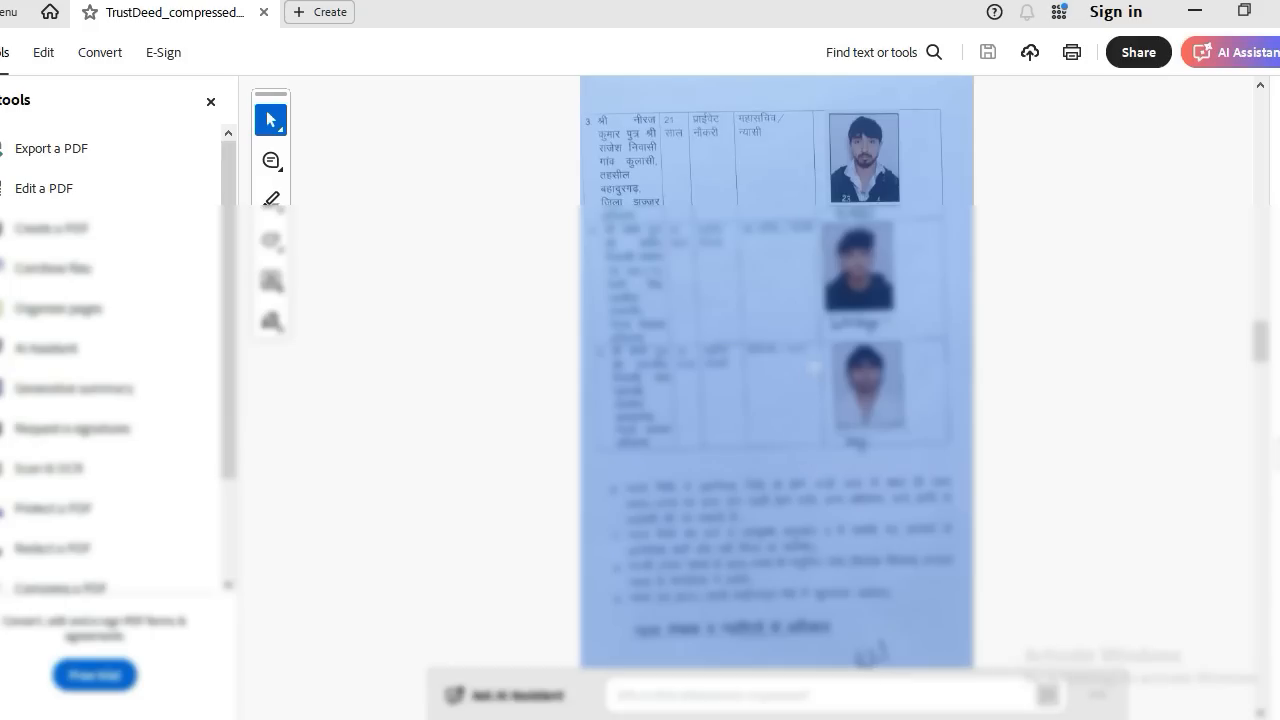
# Open a new member form for the fourth member and enter the member's name
pyautogui.click(1194, 11)
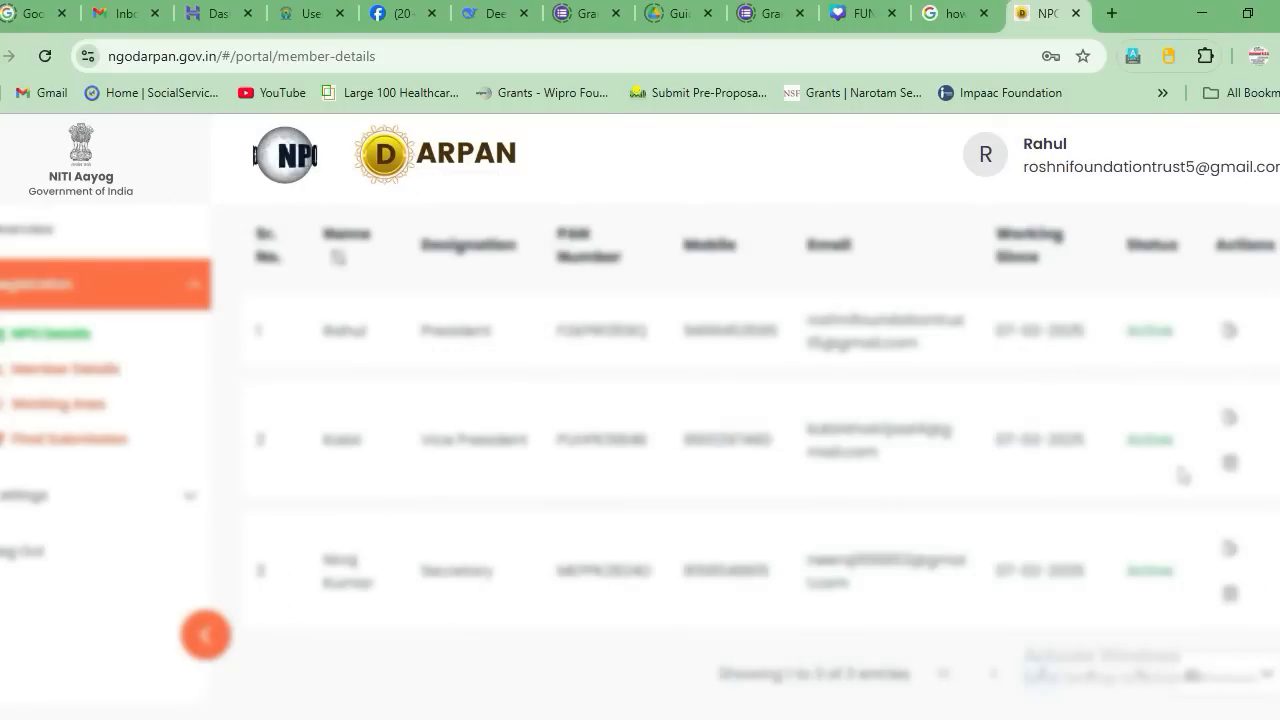
pyautogui.scroll(2, 1175, 400)
pyautogui.click(1232, 262)
pyautogui.scroll(-2, 523, 423)
pyautogui.scroll(1, 449, 374)
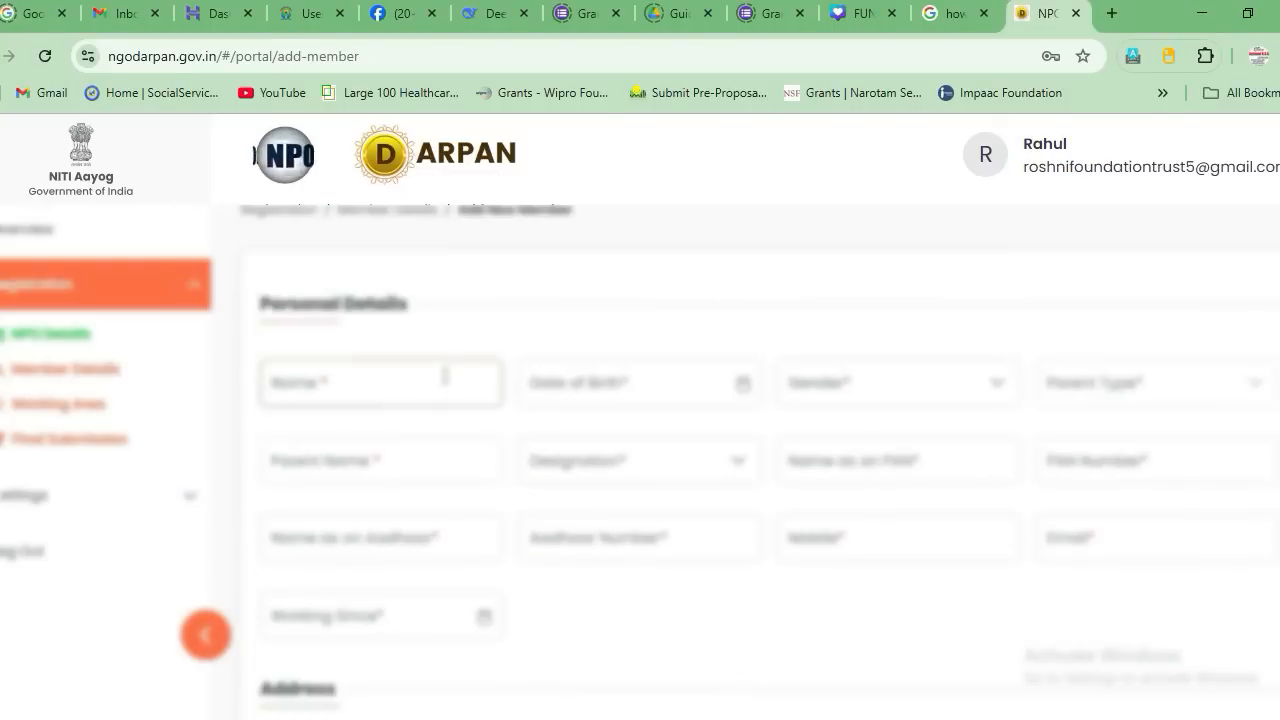
pyautogui.click(370, 387)
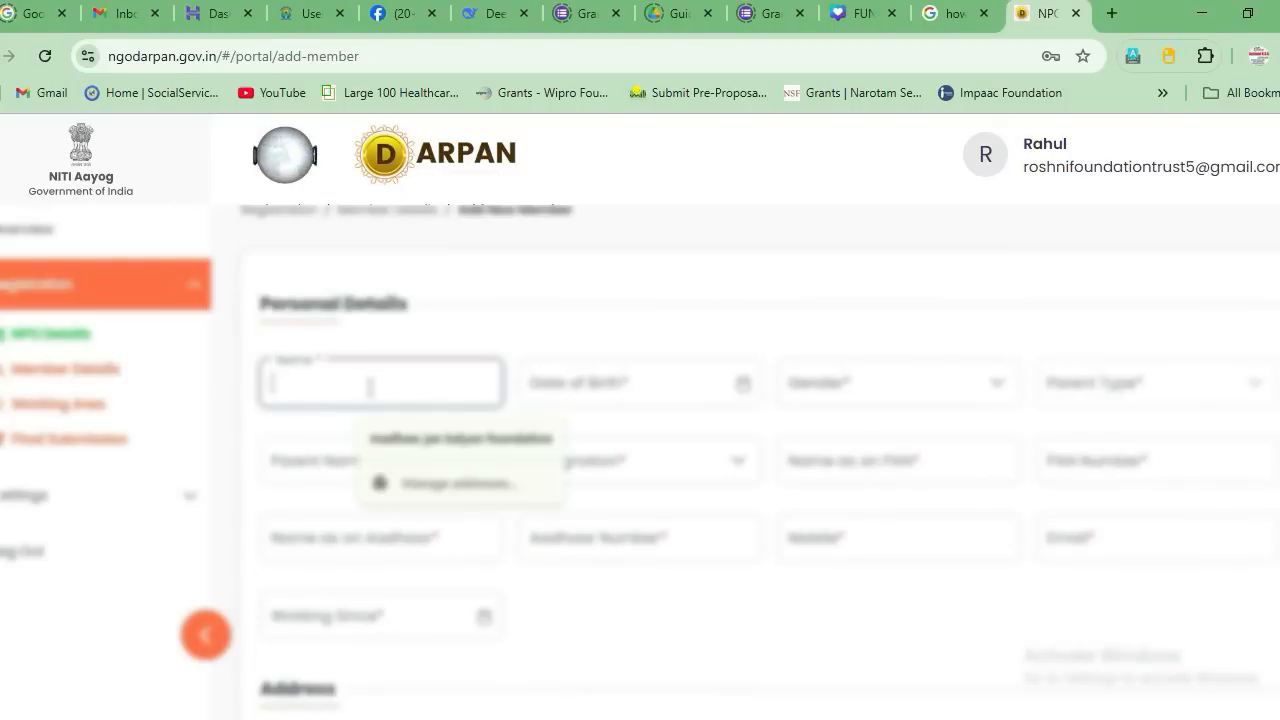
pyautogui.write('La')
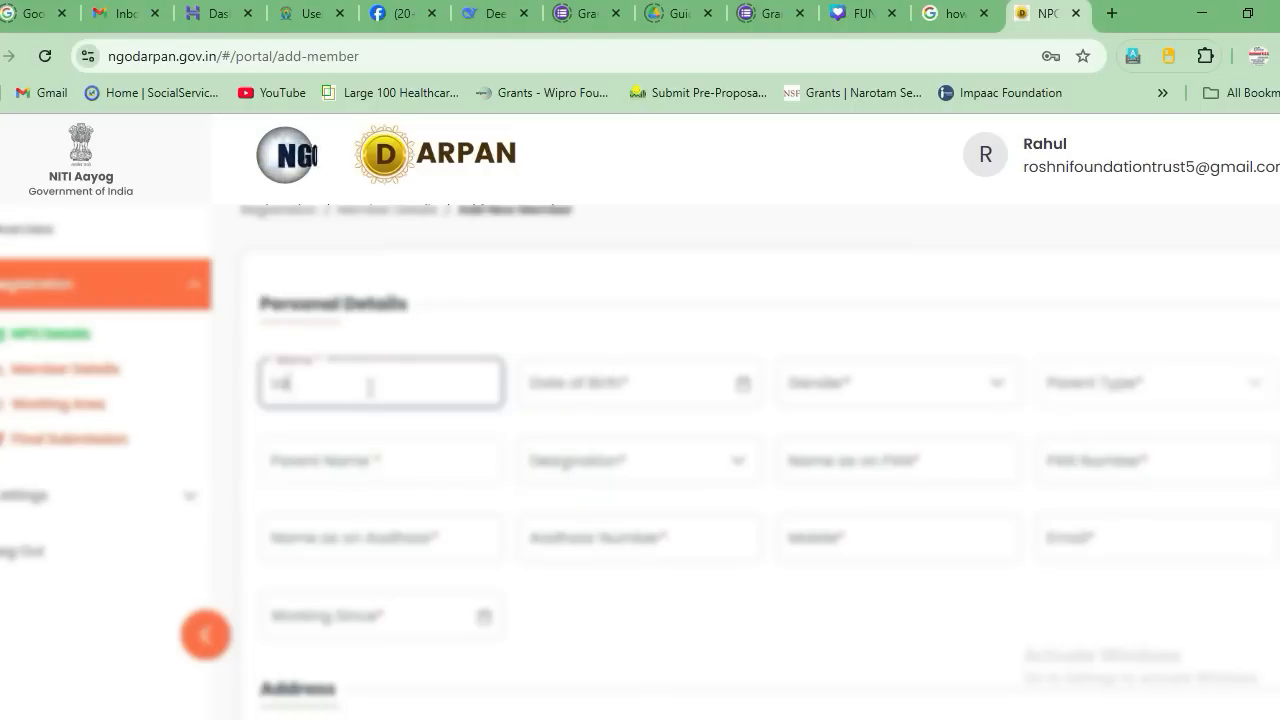
pyautogui.write('kshay')
# Set the fourth member's date of birth
pyautogui.click(650, 398)
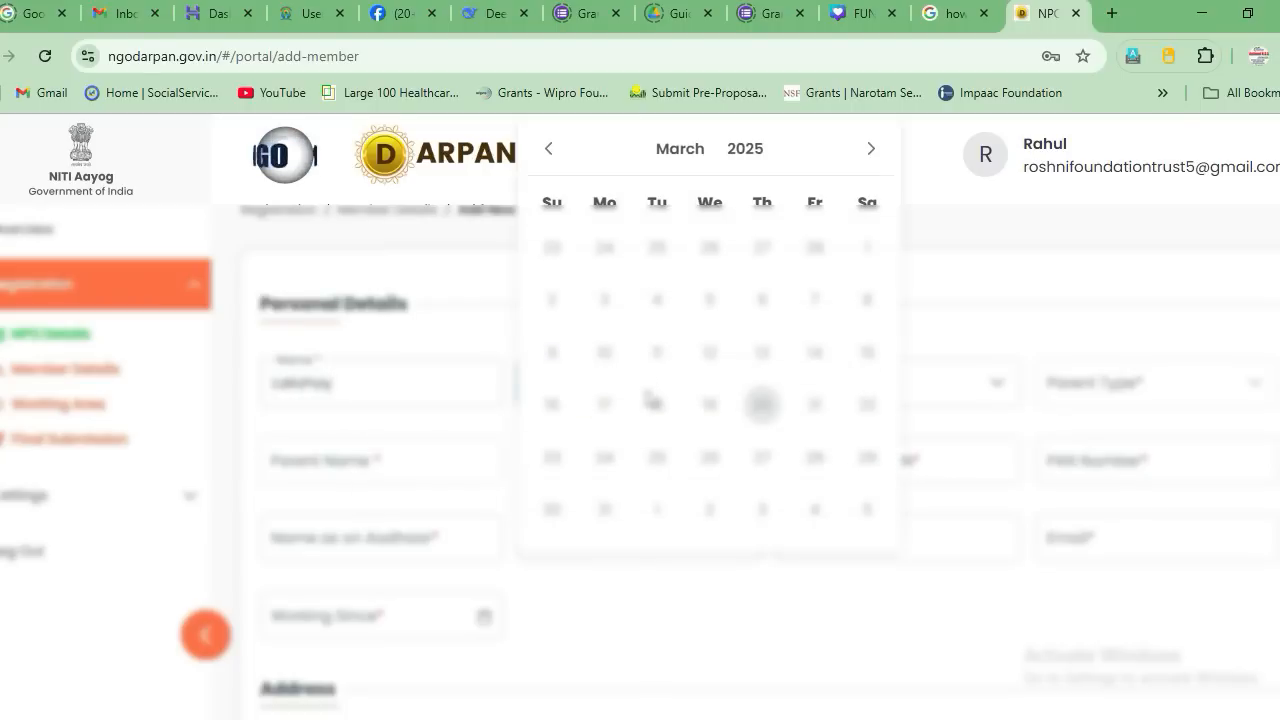
pyautogui.click(685, 150)
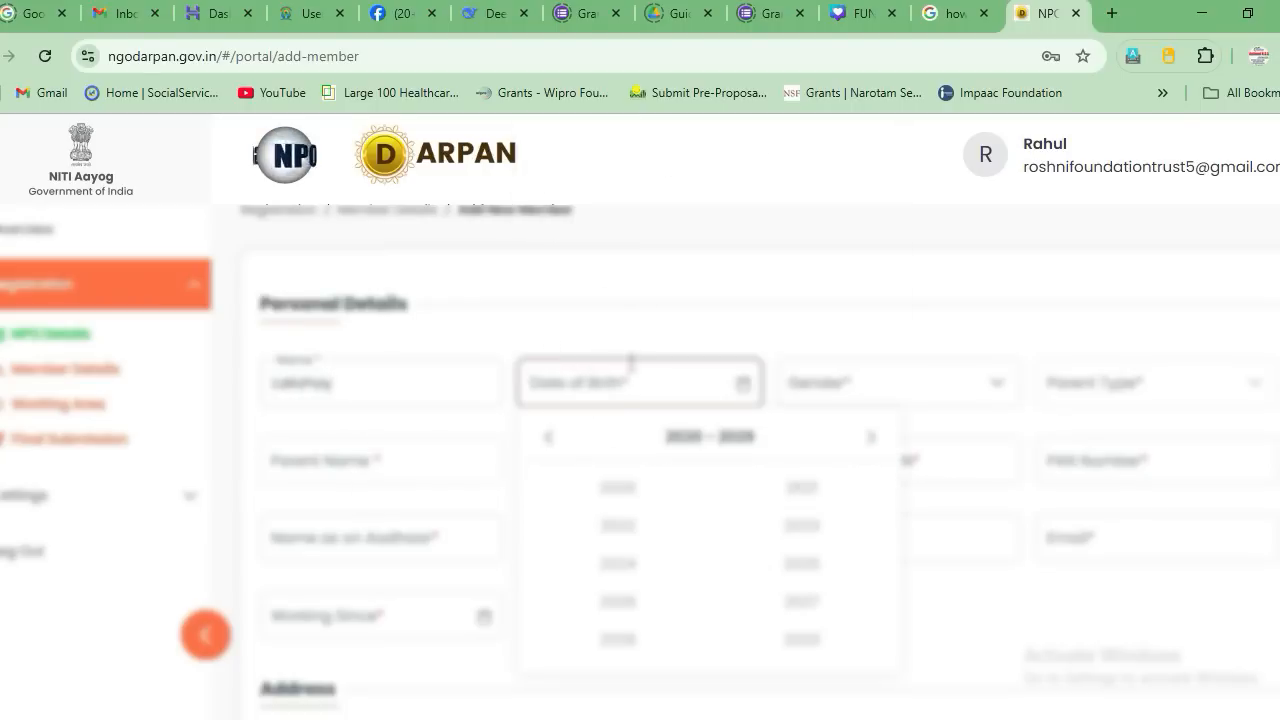
pyautogui.click(548, 437)
pyautogui.click(548, 437)
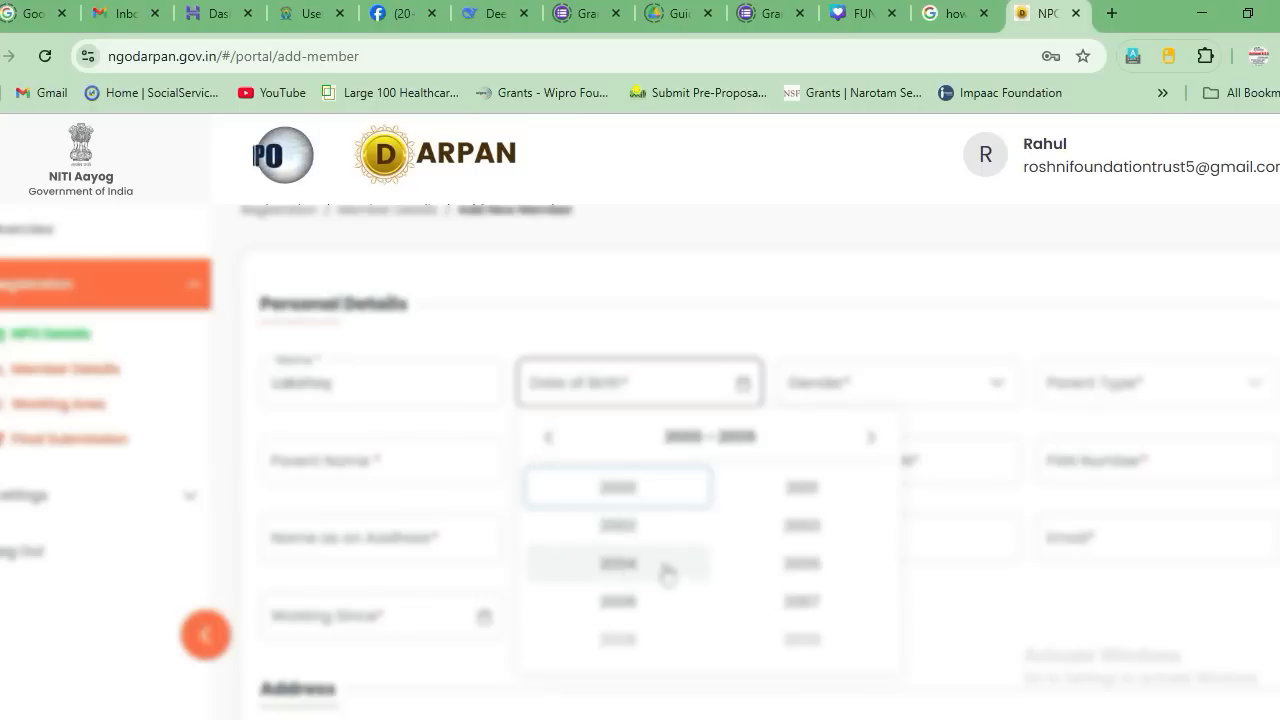
pyautogui.click(795, 563)
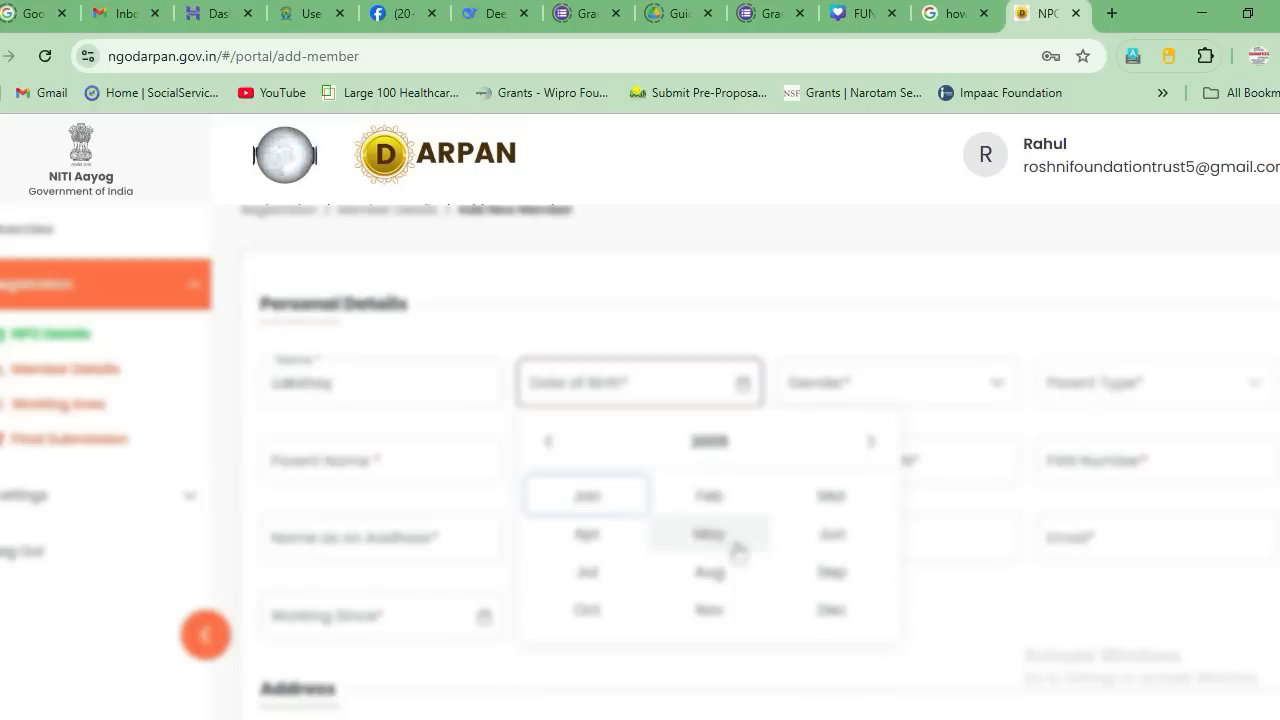
pyautogui.click(721, 578)
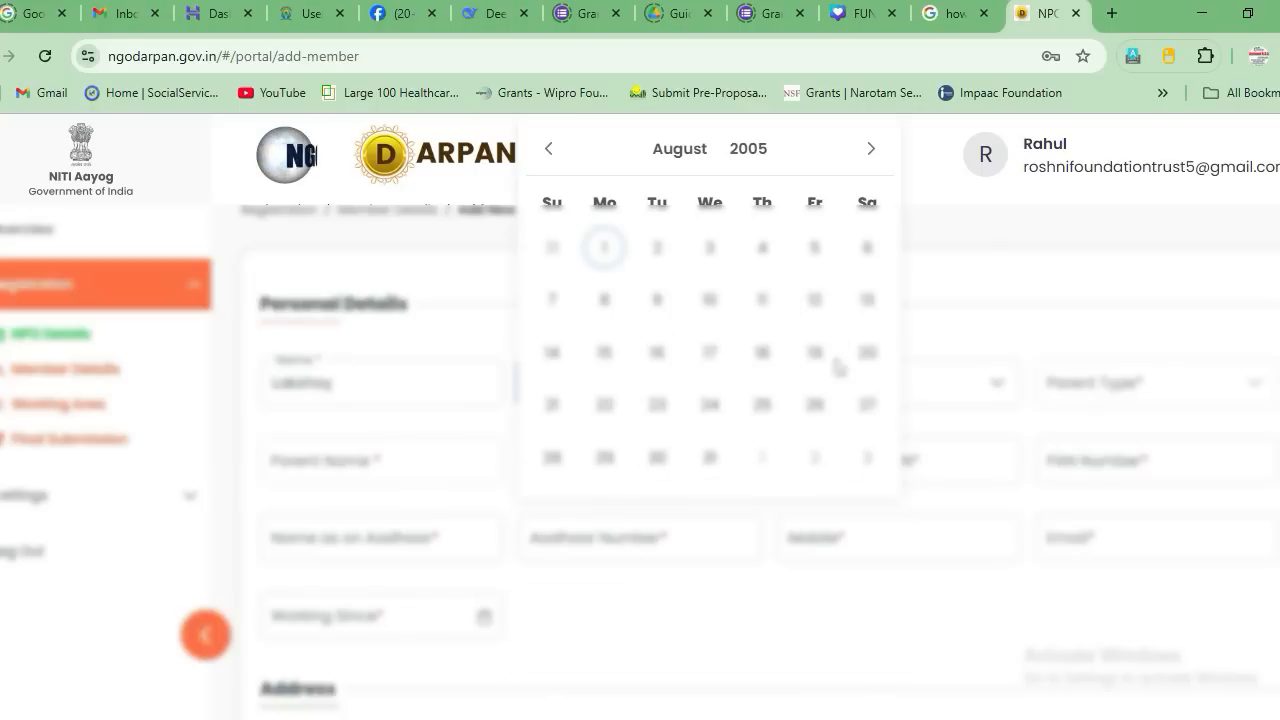
pyautogui.click(866, 352)
# Set the fourth member's gender to Male and the parent type to Father
pyautogui.click(858, 375)
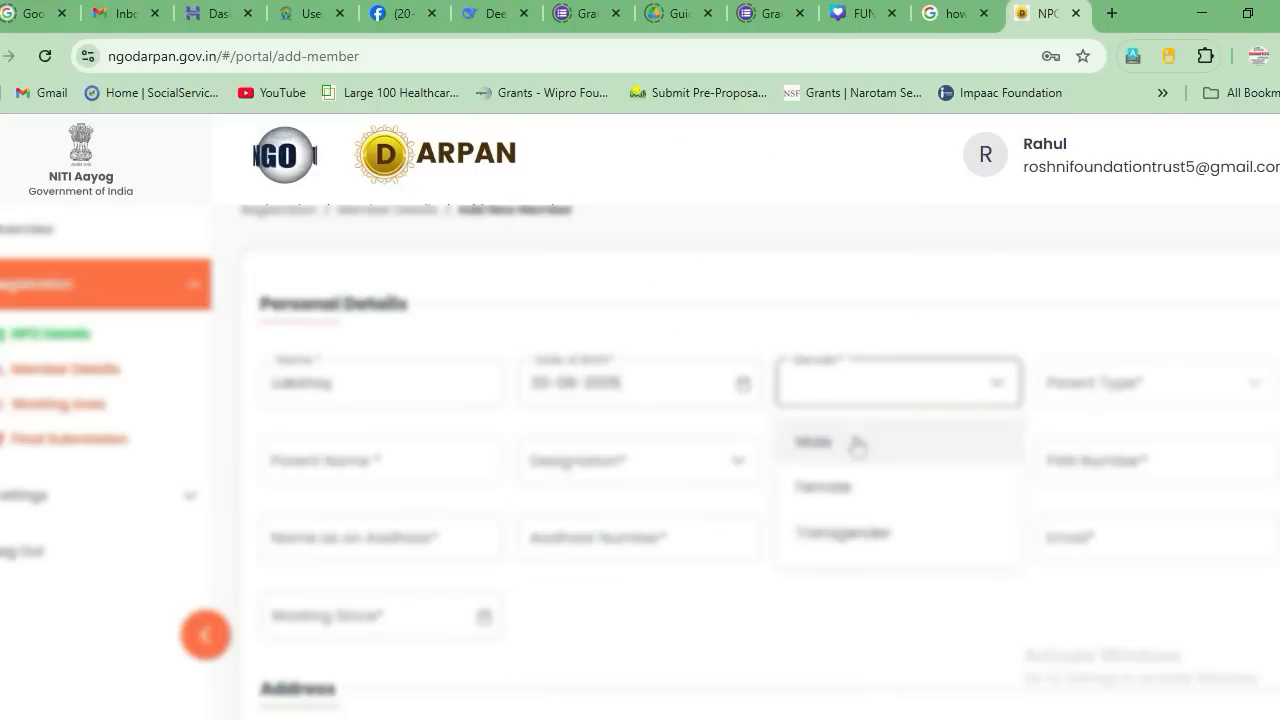
pyautogui.click(854, 443)
pyautogui.click(1089, 390)
pyautogui.click(1080, 443)
# Enter the fourth member's name as on Aadhaar, leaving the parent name blank
pyautogui.click(378, 460)
pyautogui.click(355, 537)
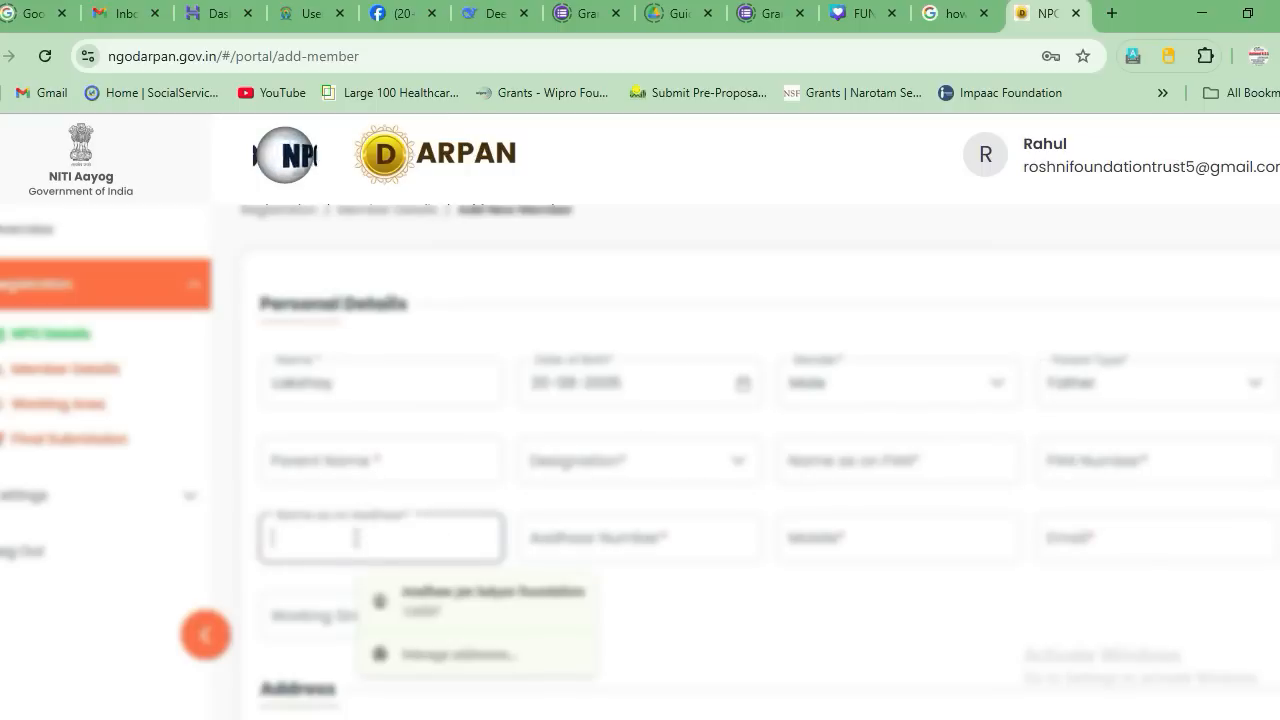
pyautogui.write('Lakshay')
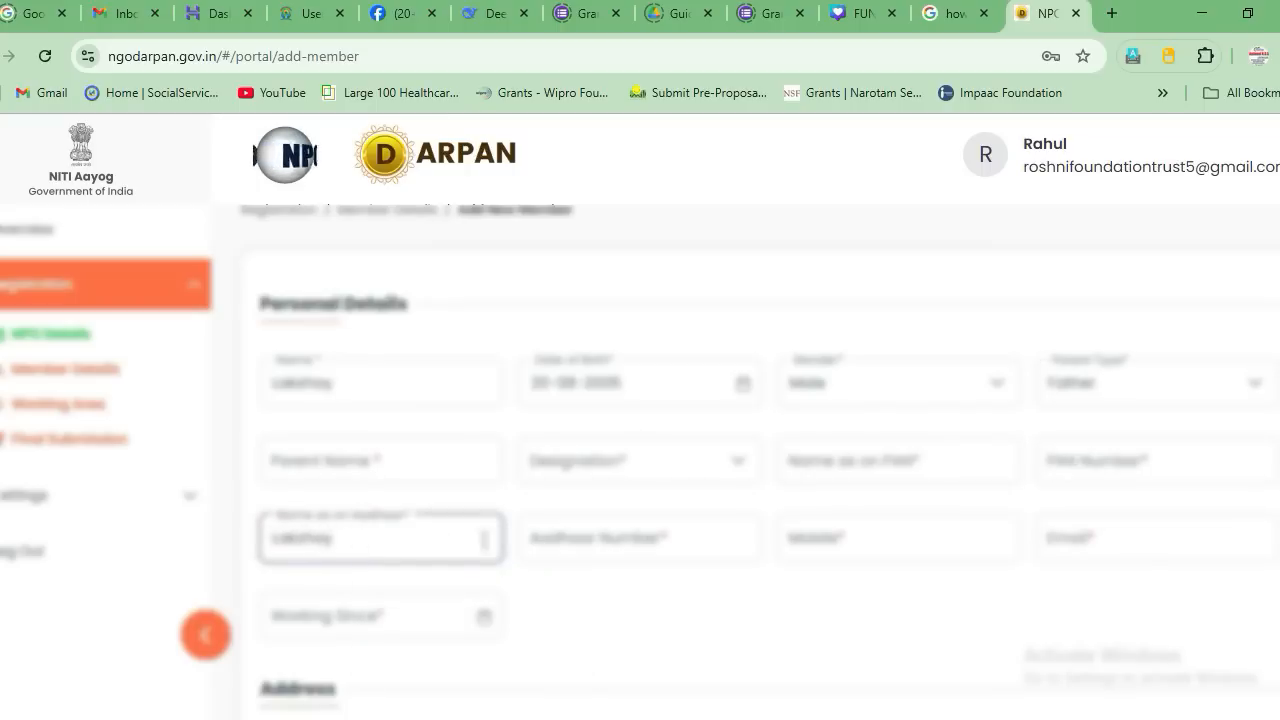
# Enter the fourth member's Aadhaar number
pyautogui.click(677, 545)
pyautogui.click(681, 543)
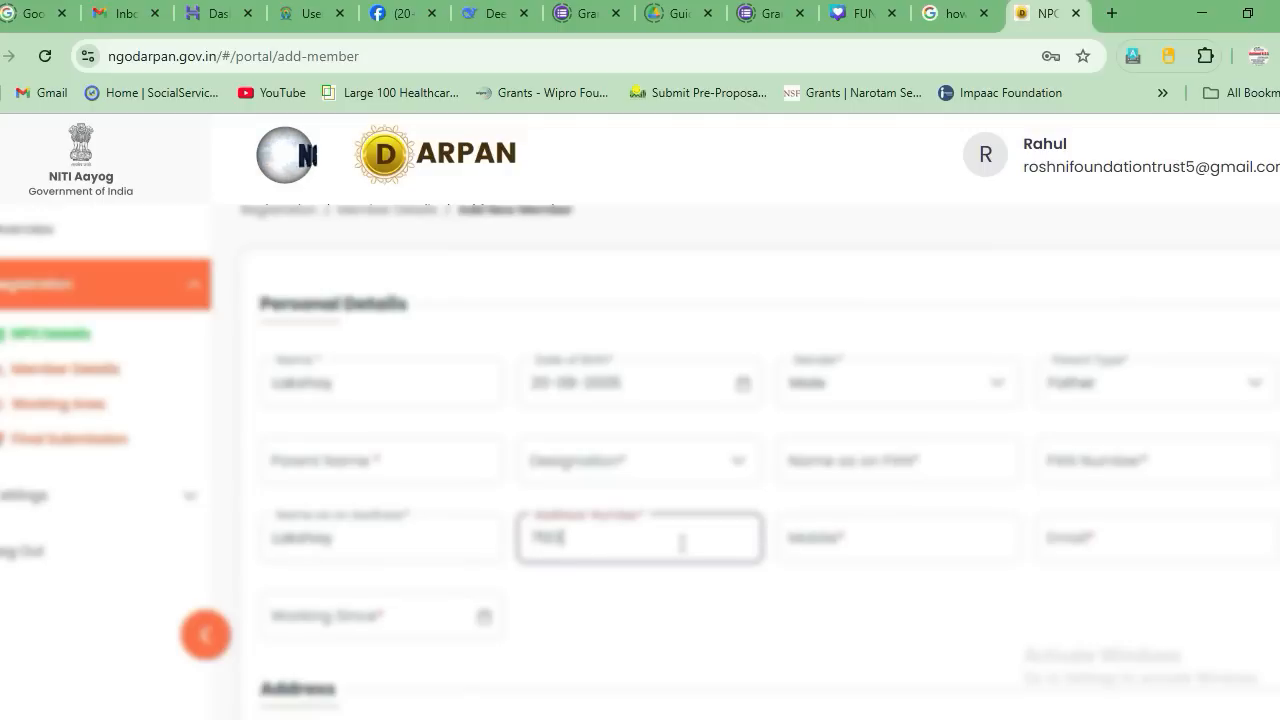
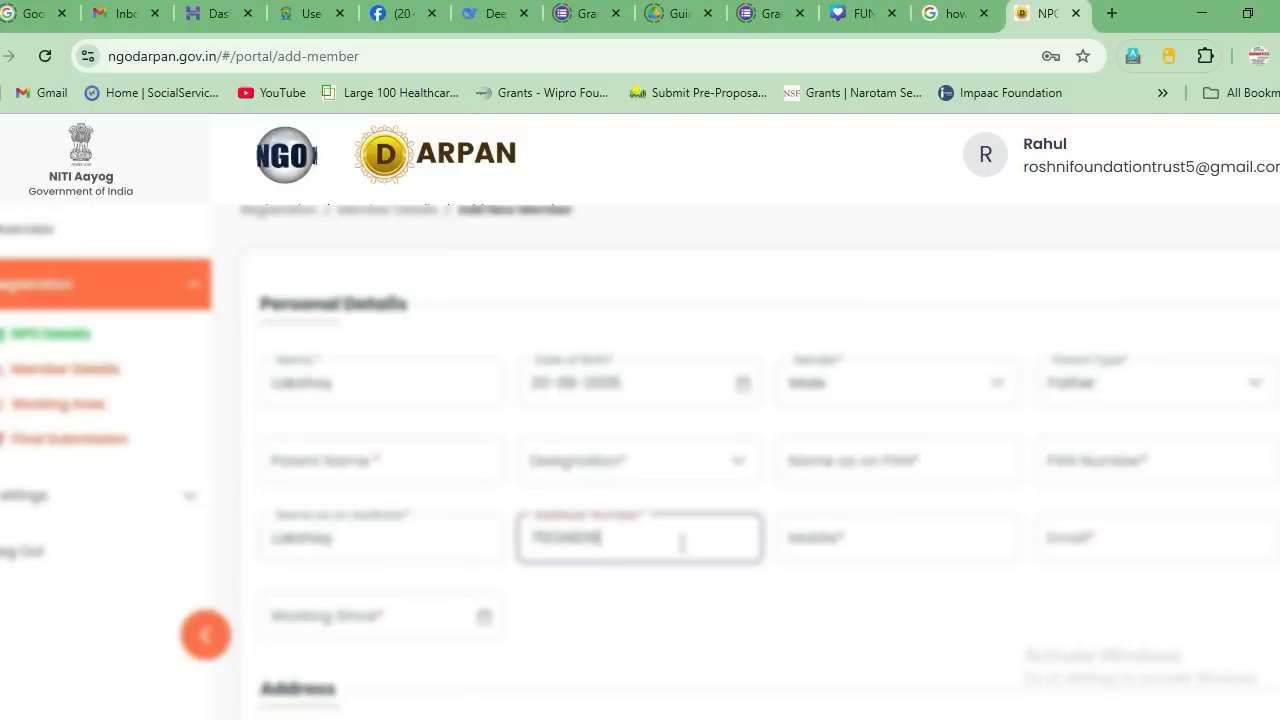
# Enter the fourth member's name as on PAN in the personal details
pyautogui.click(788, 478)
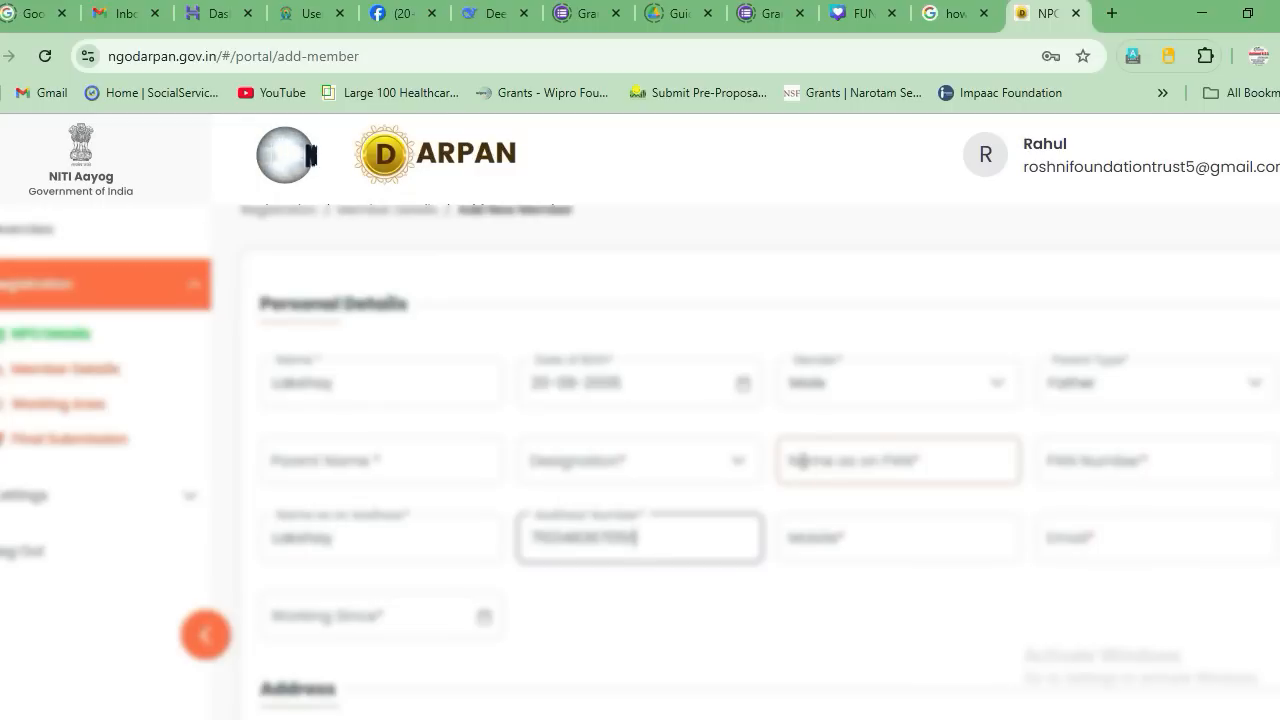
pyautogui.scroll(-2, 592, 519)
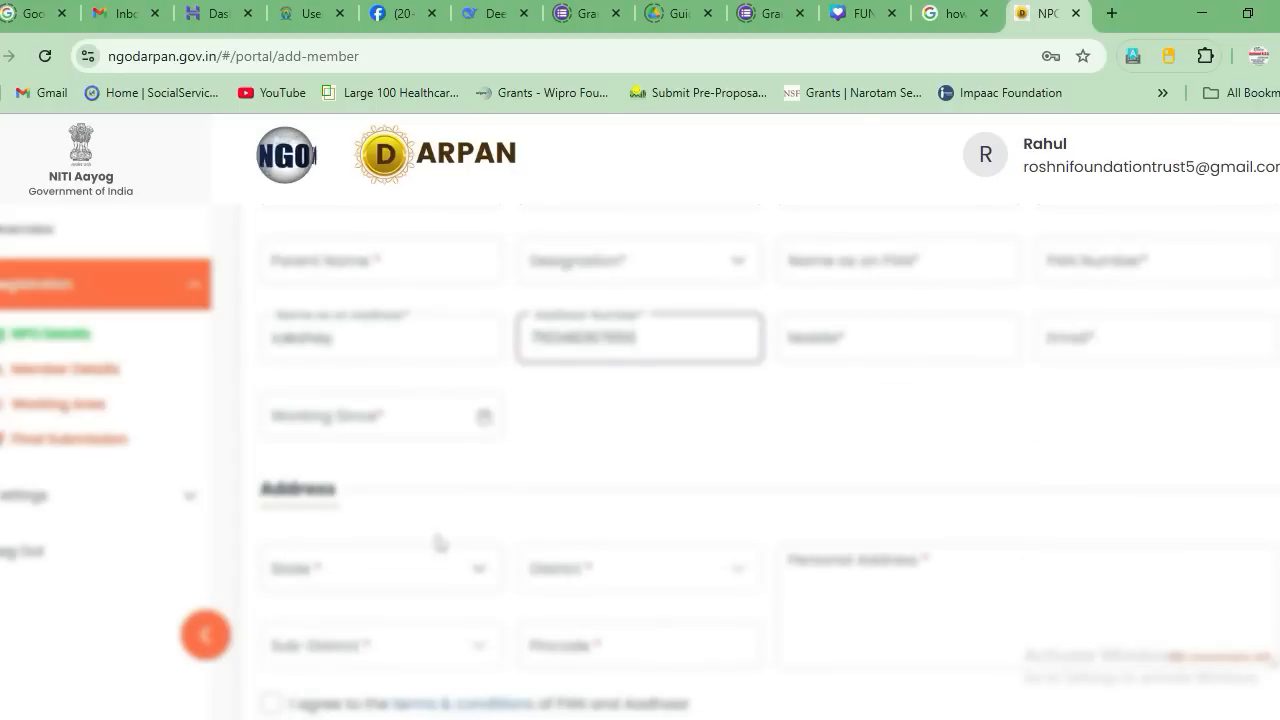
pyautogui.scroll(1, 842, 372)
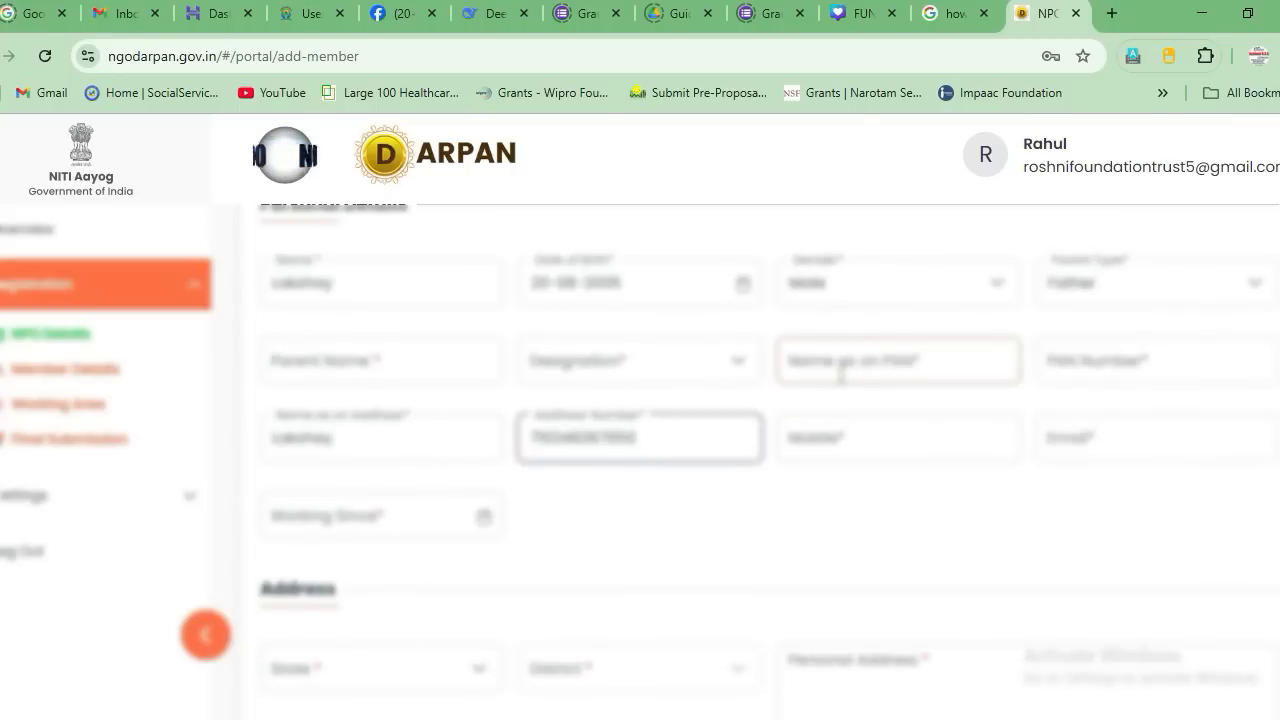
pyautogui.scroll(1, 842, 372)
pyautogui.click(877, 451)
pyautogui.write('La')
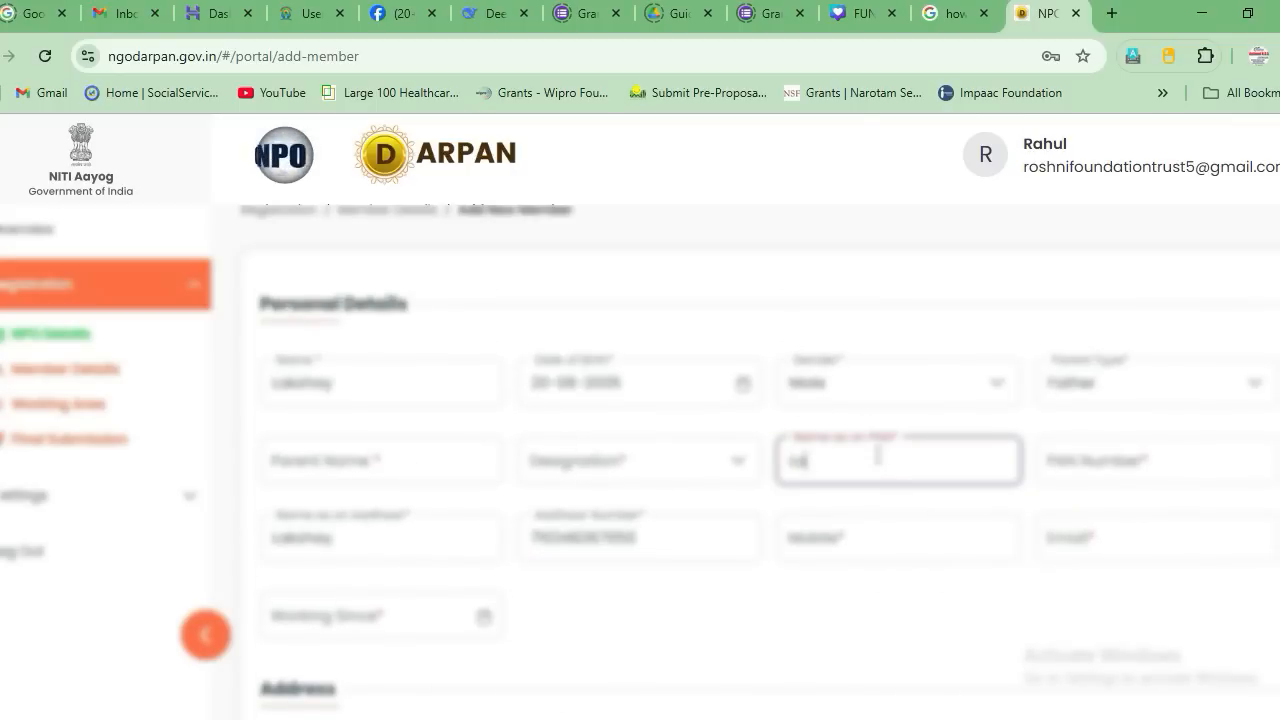
pyautogui.write('kshay')
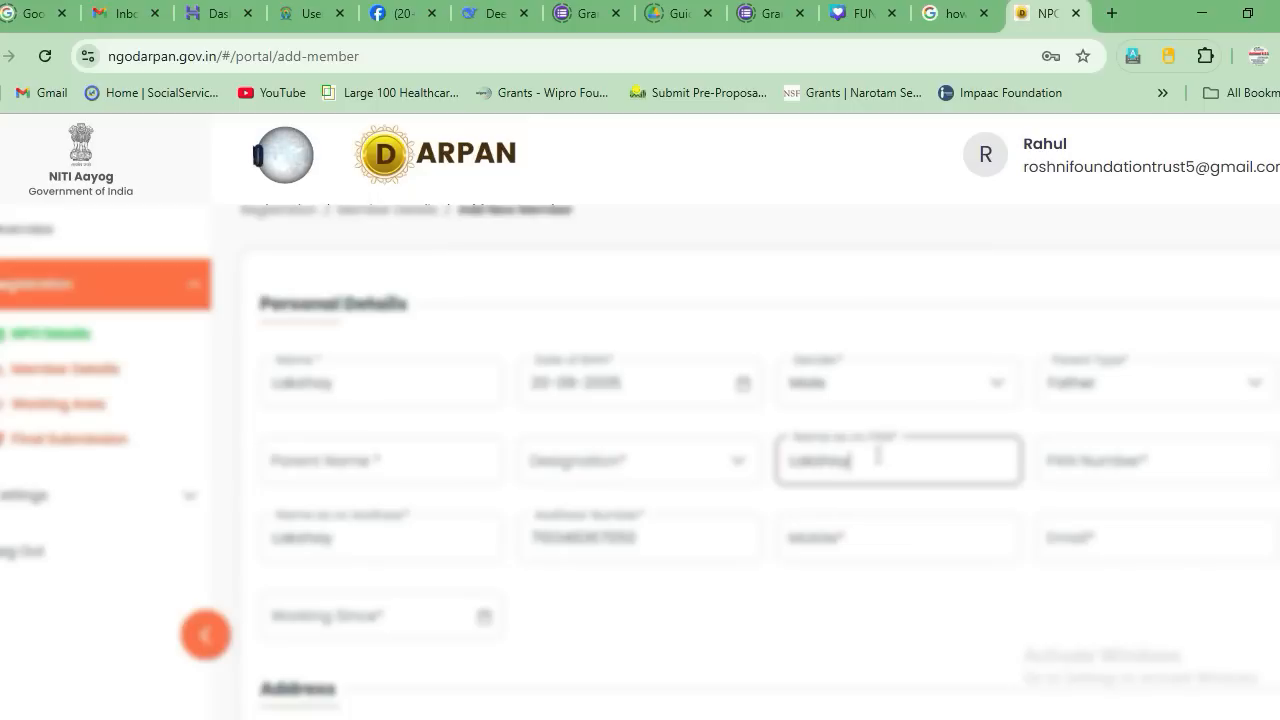
# Enter the fourth member's PAN number
pyautogui.click(1073, 461)
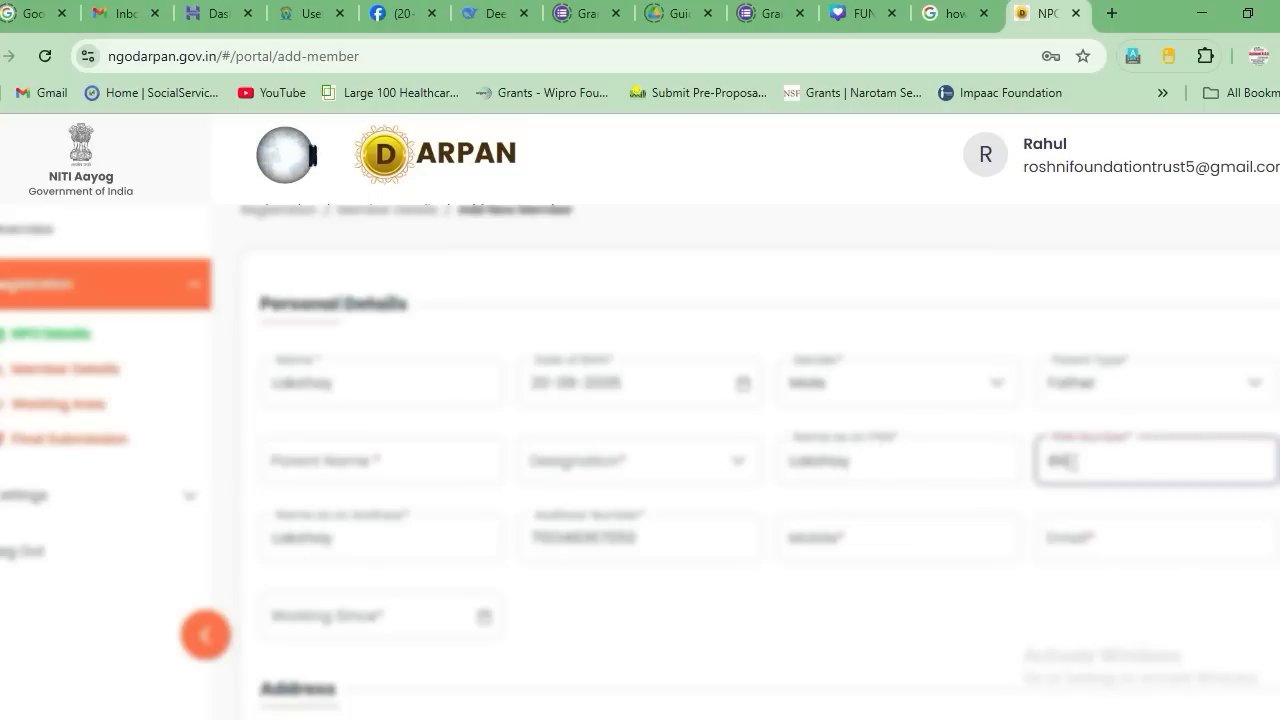
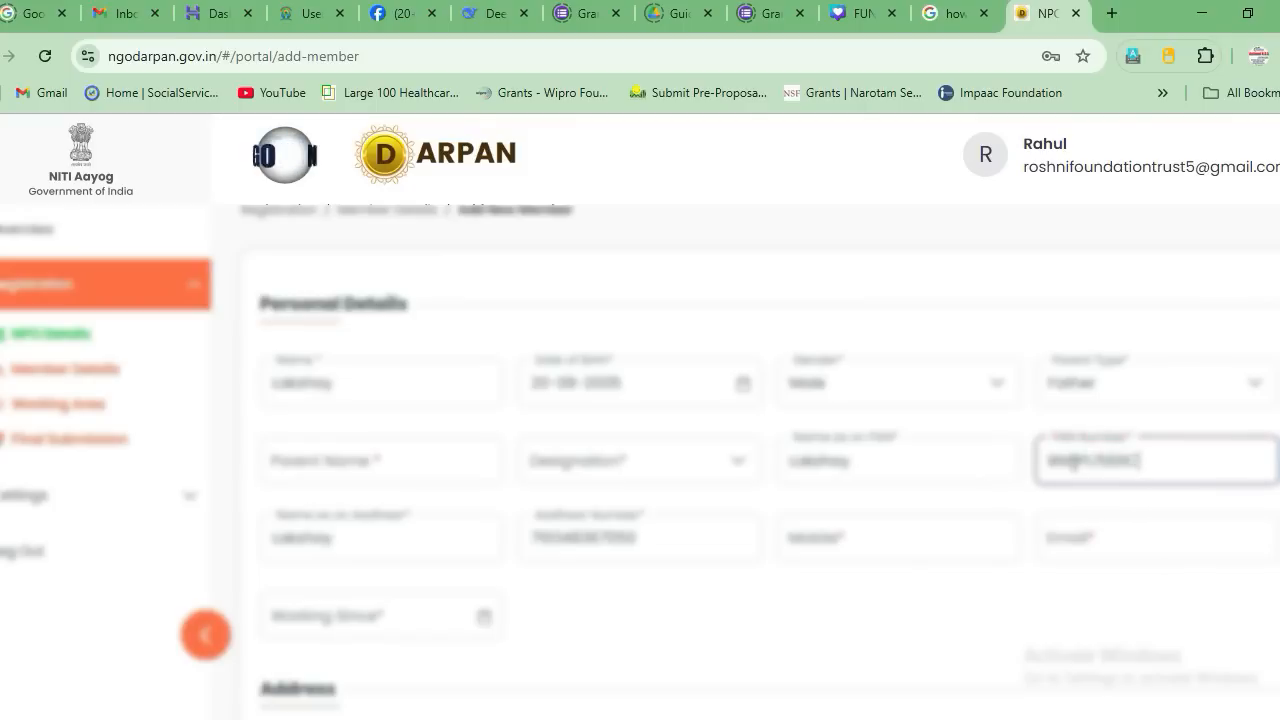
# Check the fourth member's role in the trust deed PDF and set the designation to Joint Secretary in the browser form
pyautogui.click(822, 718)
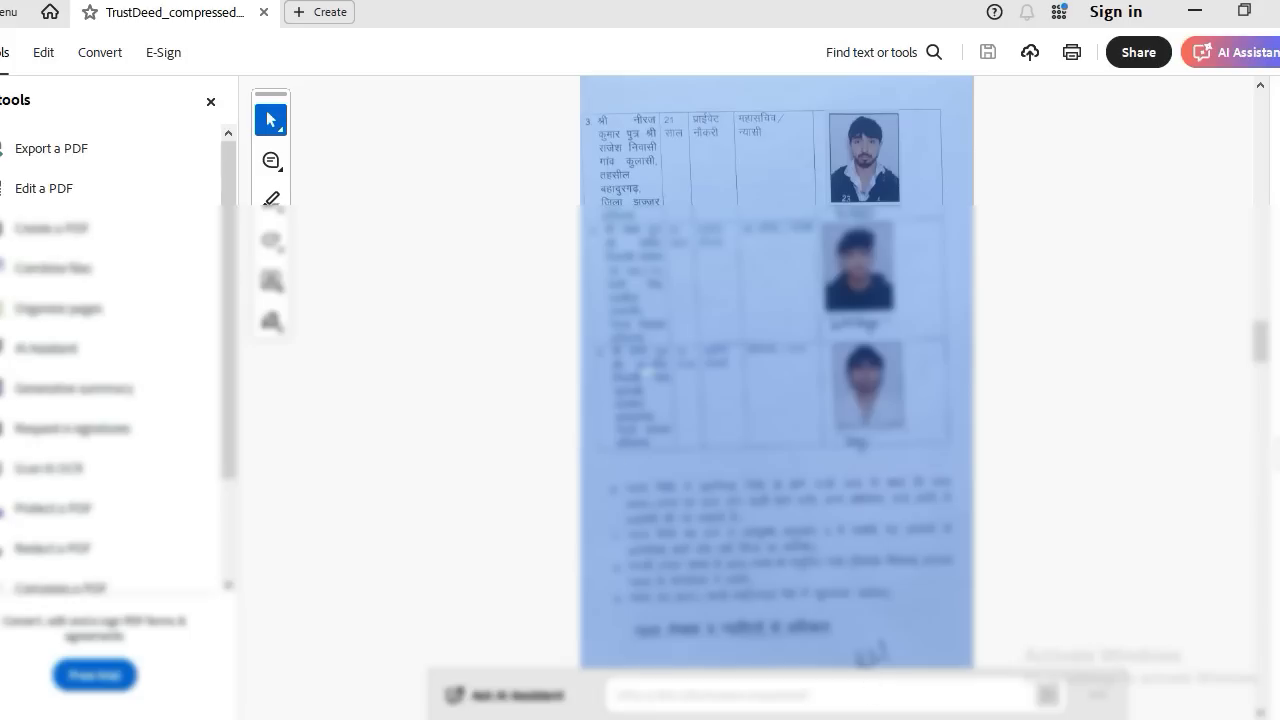
pyautogui.click(1194, 11)
pyautogui.click(708, 470)
pyautogui.click(604, 655)
# Enter the fourth member's mobile number
pyautogui.click(849, 540)
pyautogui.scroll(-1, 852, 543)
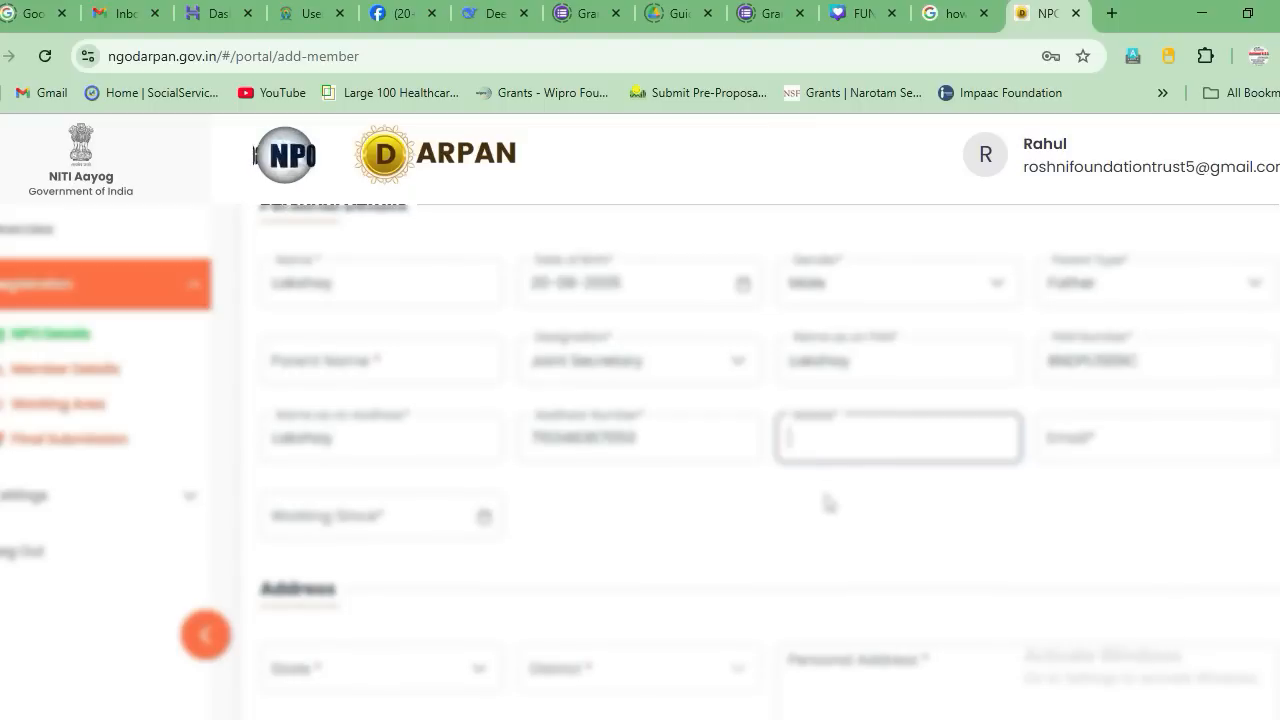
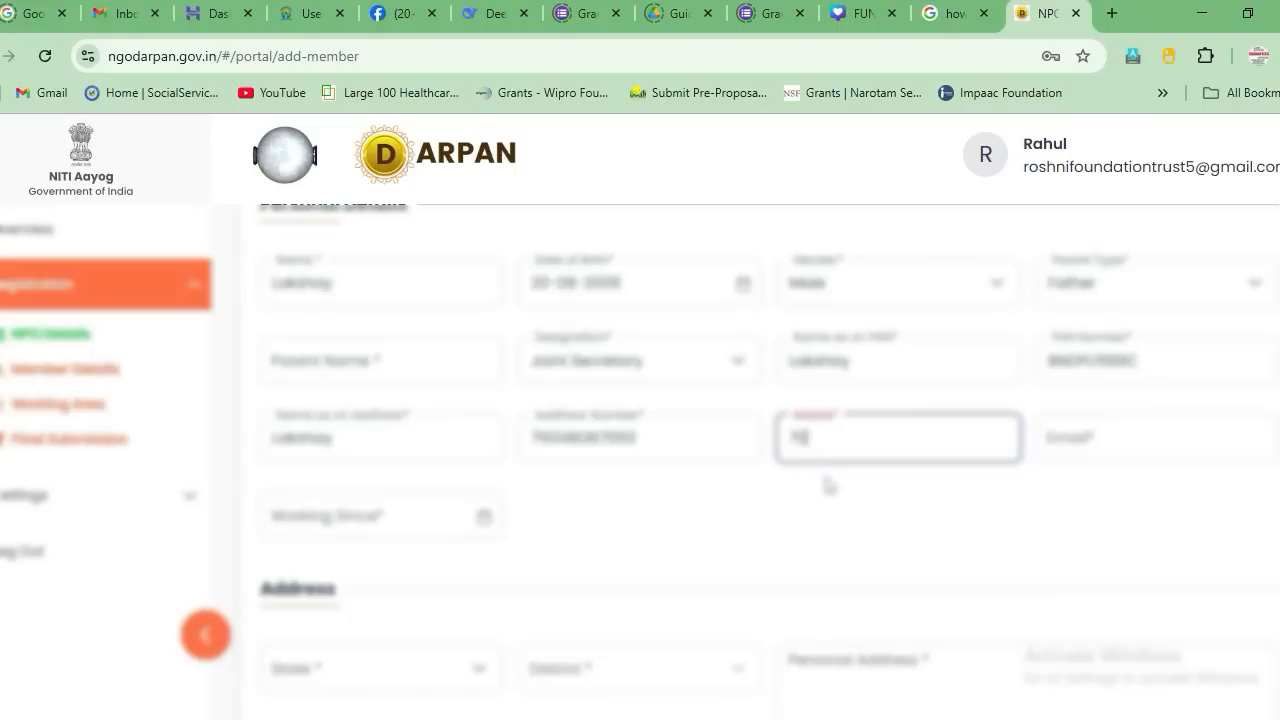
# Fill in the fourth member's e-mail address
pyautogui.click(1054, 436)
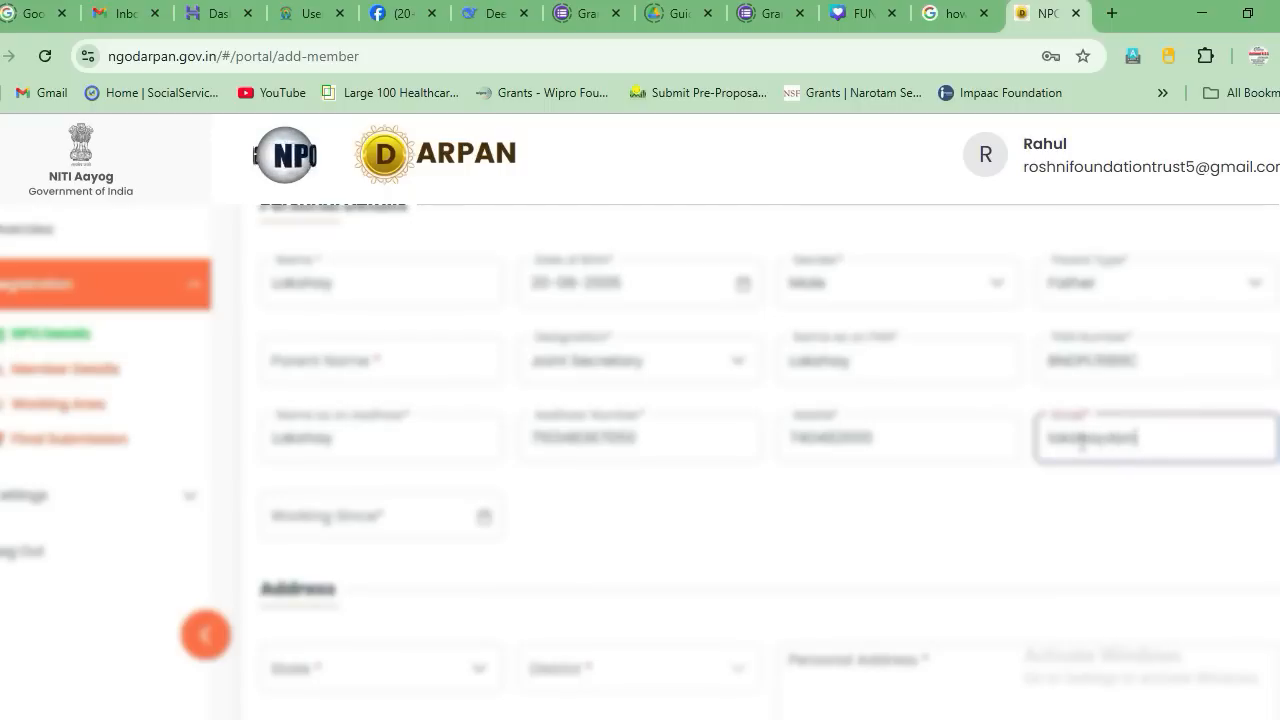
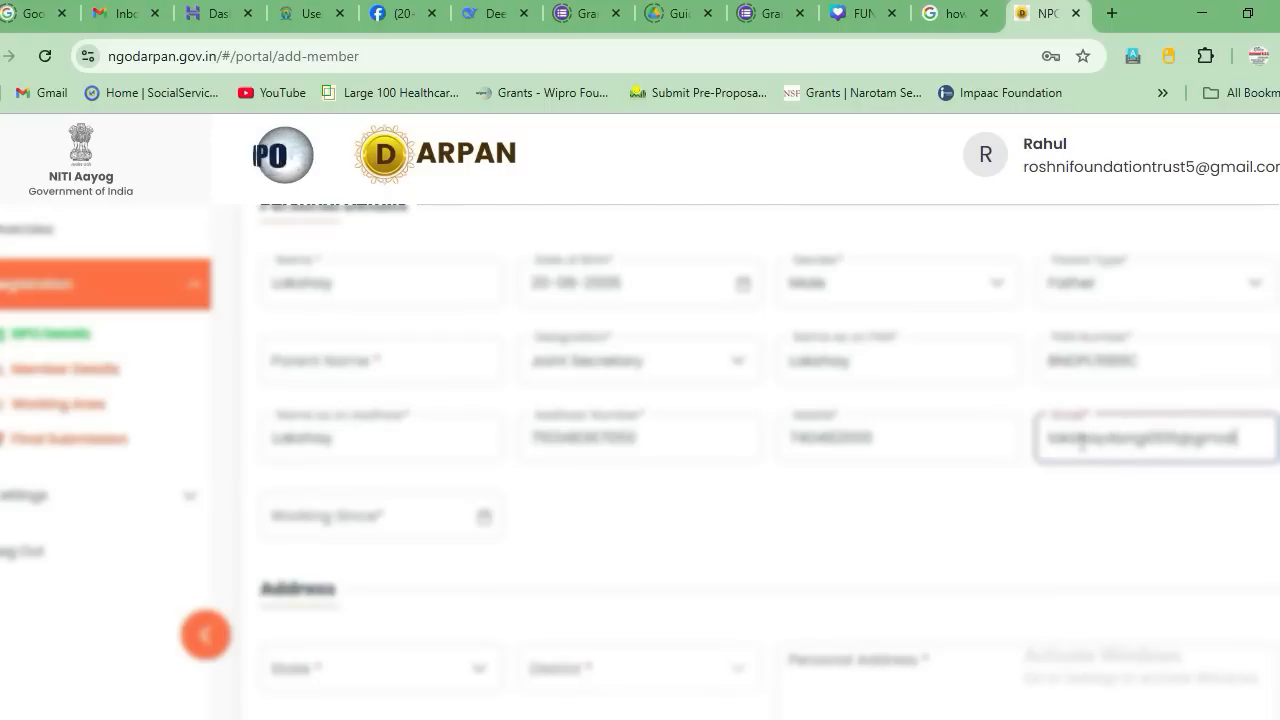
# Set the fourth member's Working Since date to 07-02-2025
pyautogui.click(472, 517)
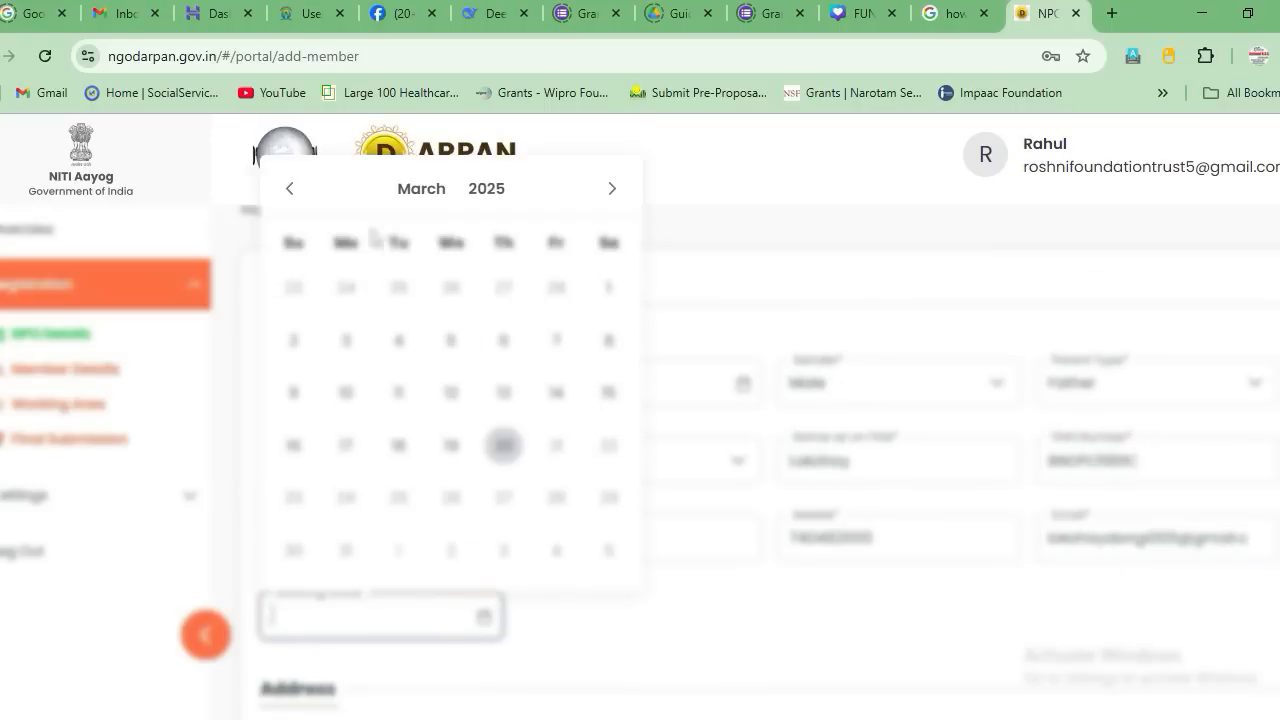
pyautogui.click(287, 238)
pyautogui.click(551, 397)
pyautogui.scroll(-3, 562, 440)
# Set the state in the fourth member's address to Haryana
pyautogui.click(380, 468)
pyautogui.scroll(-5, 329, 590)
pyautogui.click(320, 591)
# Choose a district and sub-district for the fourth member's address and enter a pincode
pyautogui.click(578, 470)
pyautogui.click(566, 651)
pyautogui.click(437, 543)
pyautogui.click(344, 405)
pyautogui.click(586, 545)
pyautogui.write('124507')
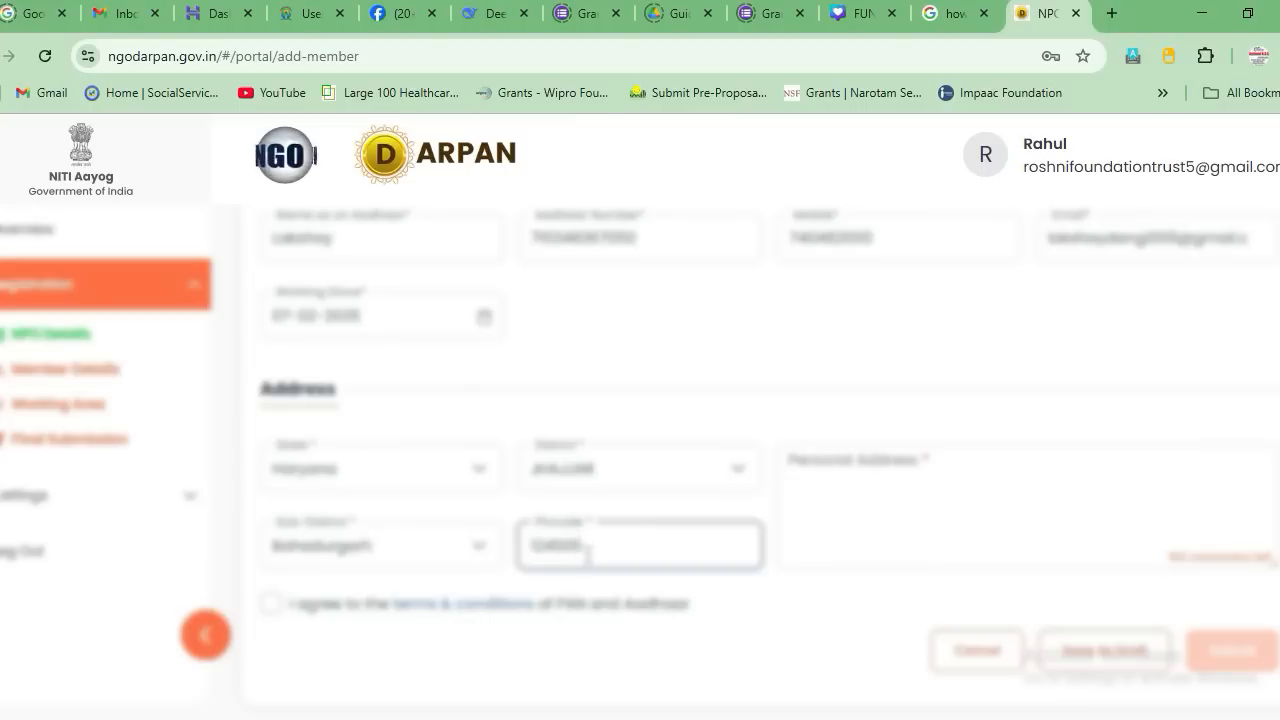
# Enter the fourth member's personal address, starting with the parent's name and the house number
pyautogui.click(871, 477)
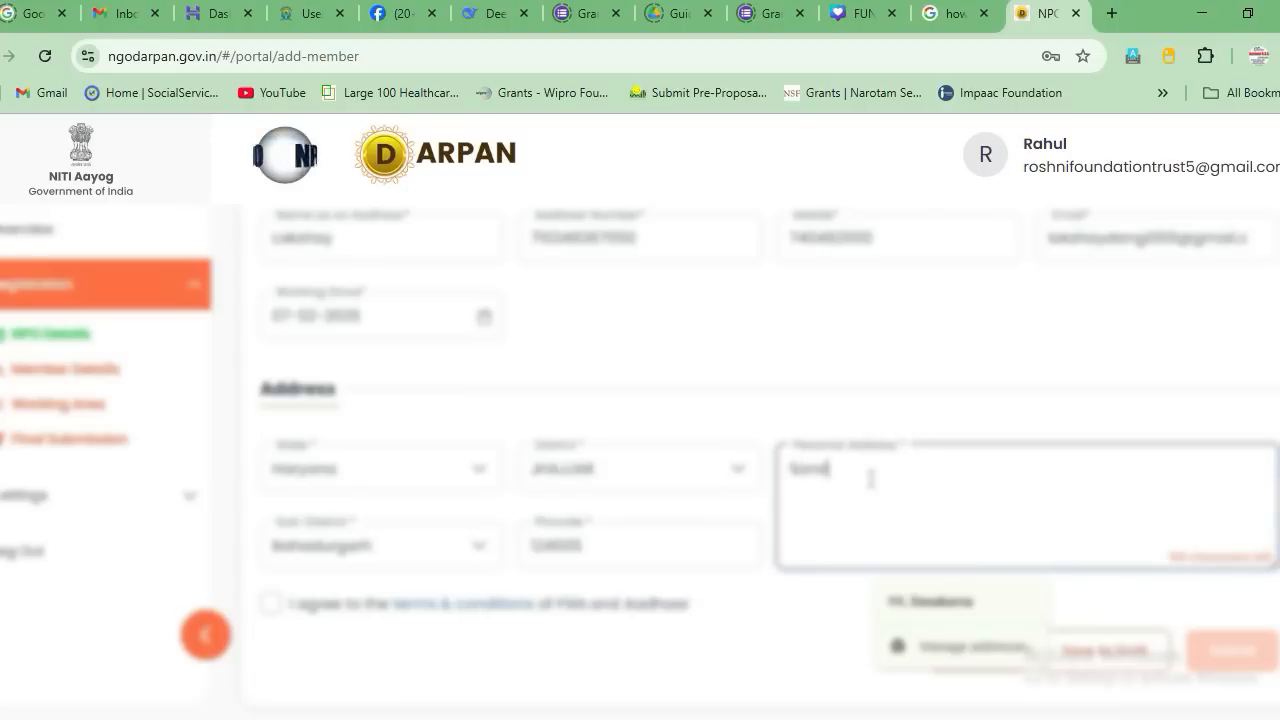
pyautogui.press('Left')
pyautogui.press('Left')
pyautogui.press('Left')
pyautogui.press('Left')
pyautogui.press('Left')
pyautogui.press('Left')
pyautogui.press('Left')
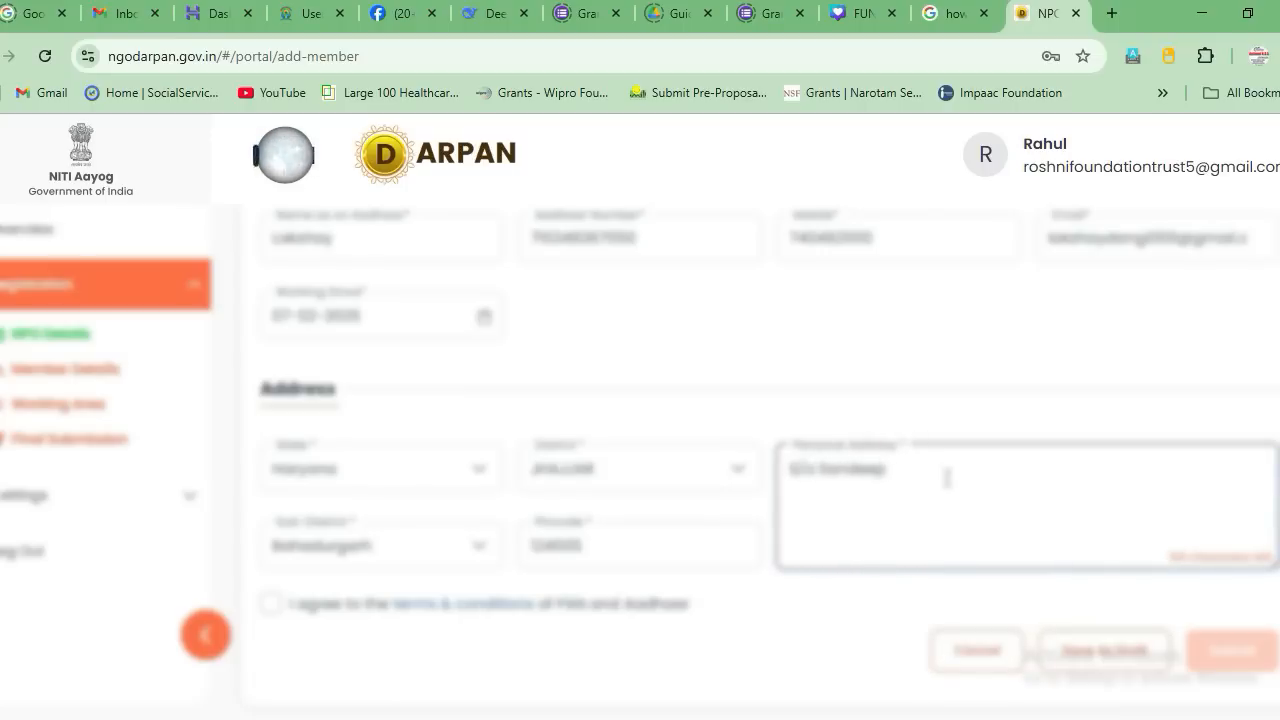
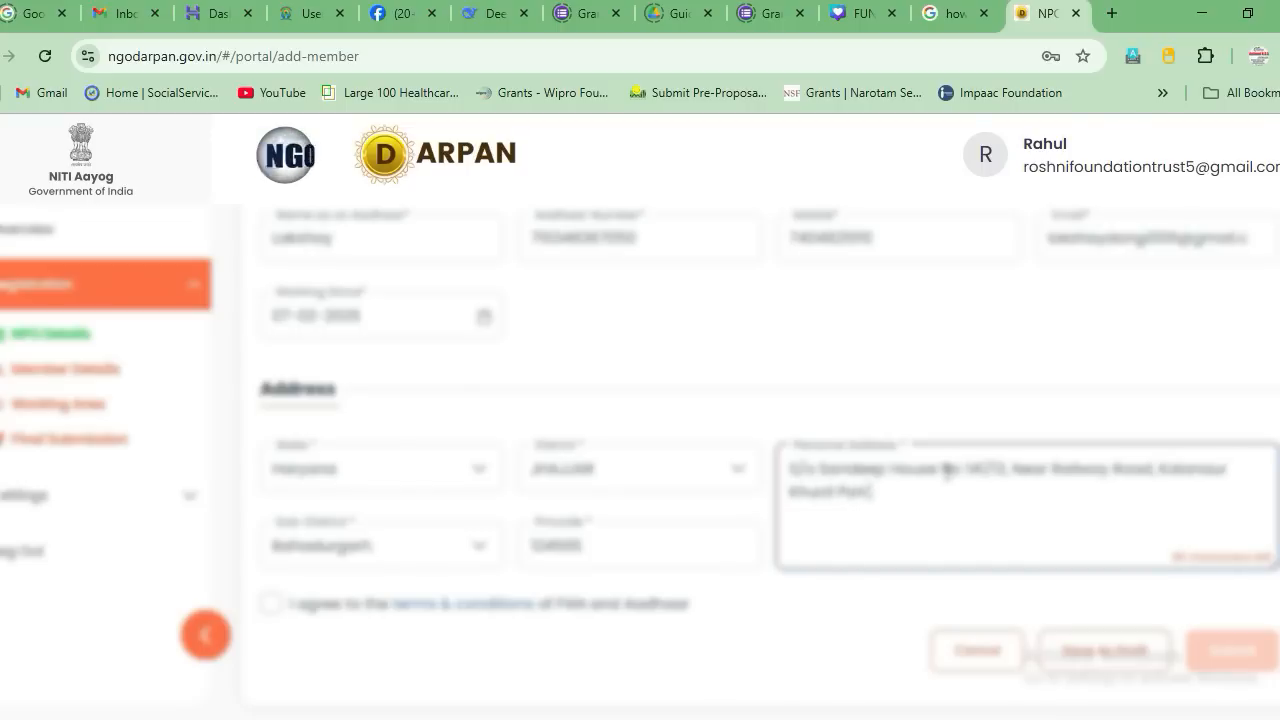
# Replace the pincode and the district so that they match the fourth member's personal address
pyautogui.moveTo(590, 547); pyautogui.dragTo(509, 554)
pyautogui.write('124113')
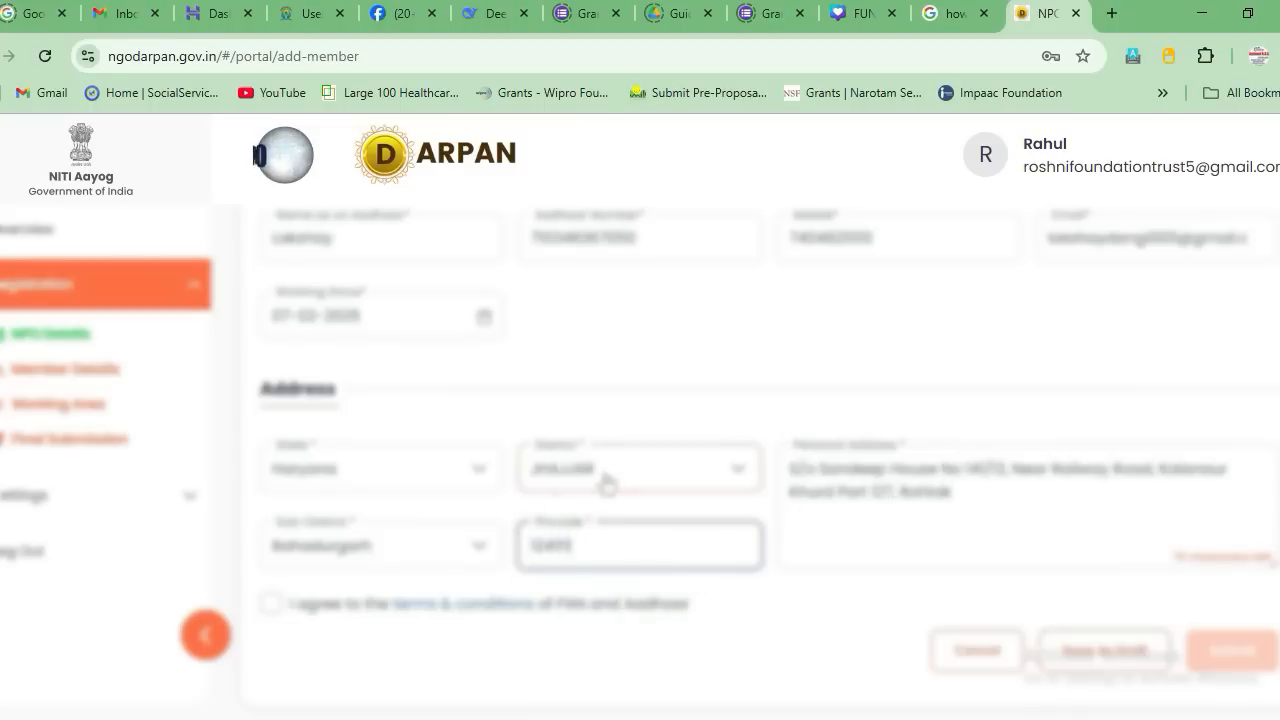
pyautogui.click(570, 494)
pyautogui.scroll(-5, 597, 591)
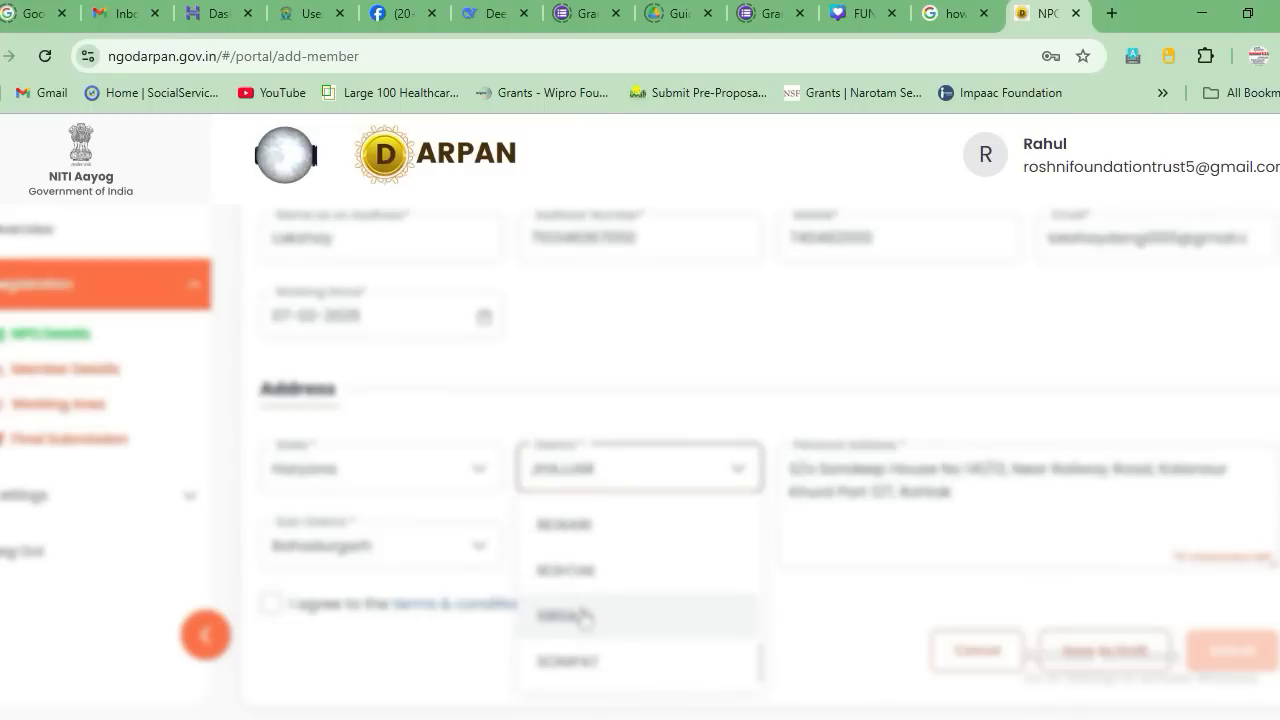
pyautogui.click(565, 570)
# Select the sub-district that matches the fourth member's personal address
pyautogui.click(371, 535)
pyautogui.scroll(-1, 360, 450)
pyautogui.scroll(1, 355, 369)
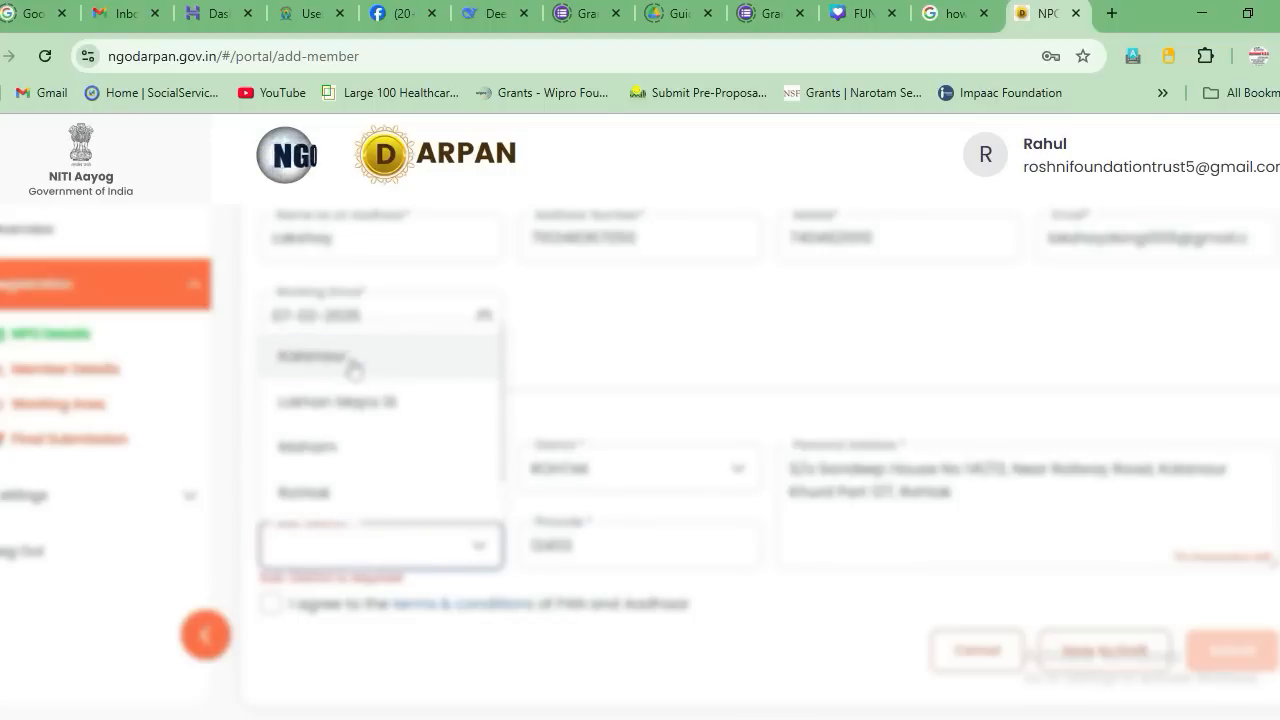
pyautogui.click(355, 369)
# Agree to the terms and conditions of PAN and Aadhaar
pyautogui.click(271, 604)
pyautogui.scroll(2, 590, 490)
pyautogui.scroll(-2, 604, 487)
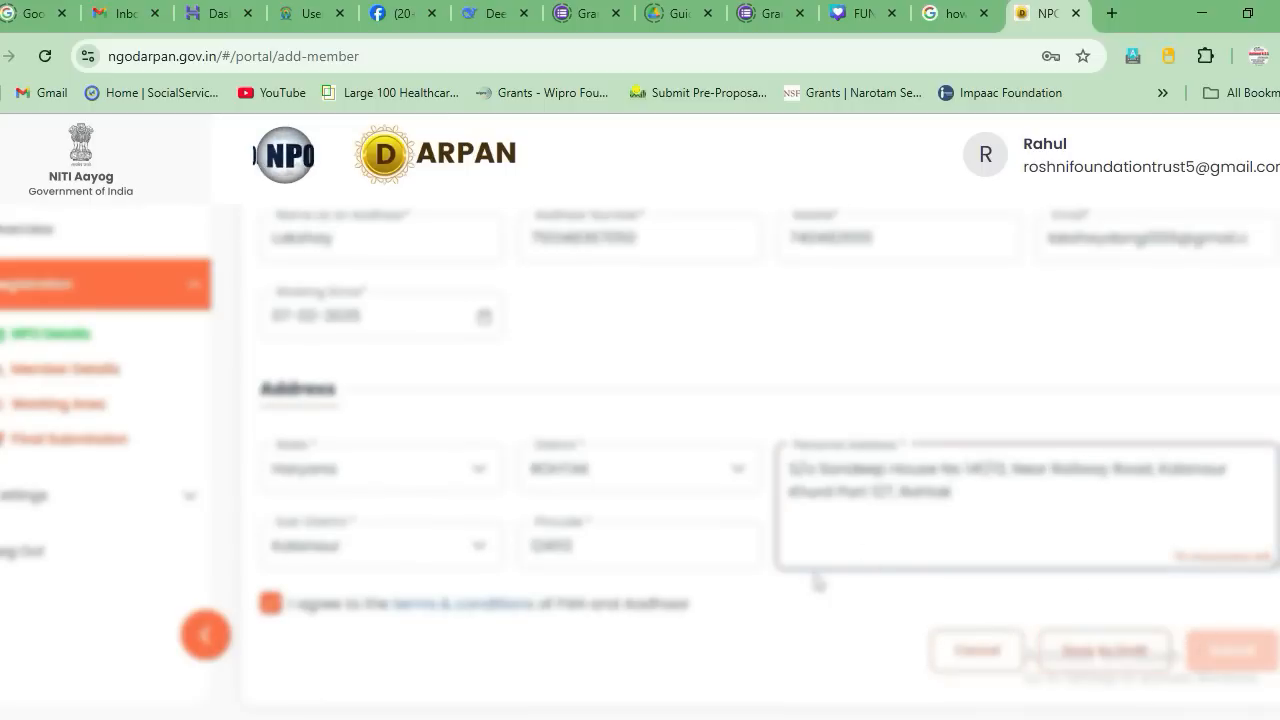
# Fill in the missing parent name and submit the fourth member's form
pyautogui.scroll(3, 760, 523)
pyautogui.click(370, 465)
pyautogui.scroll(-3, 368, 470)
pyautogui.scroll(2, 366, 474)
pyautogui.write('Sandeepp')
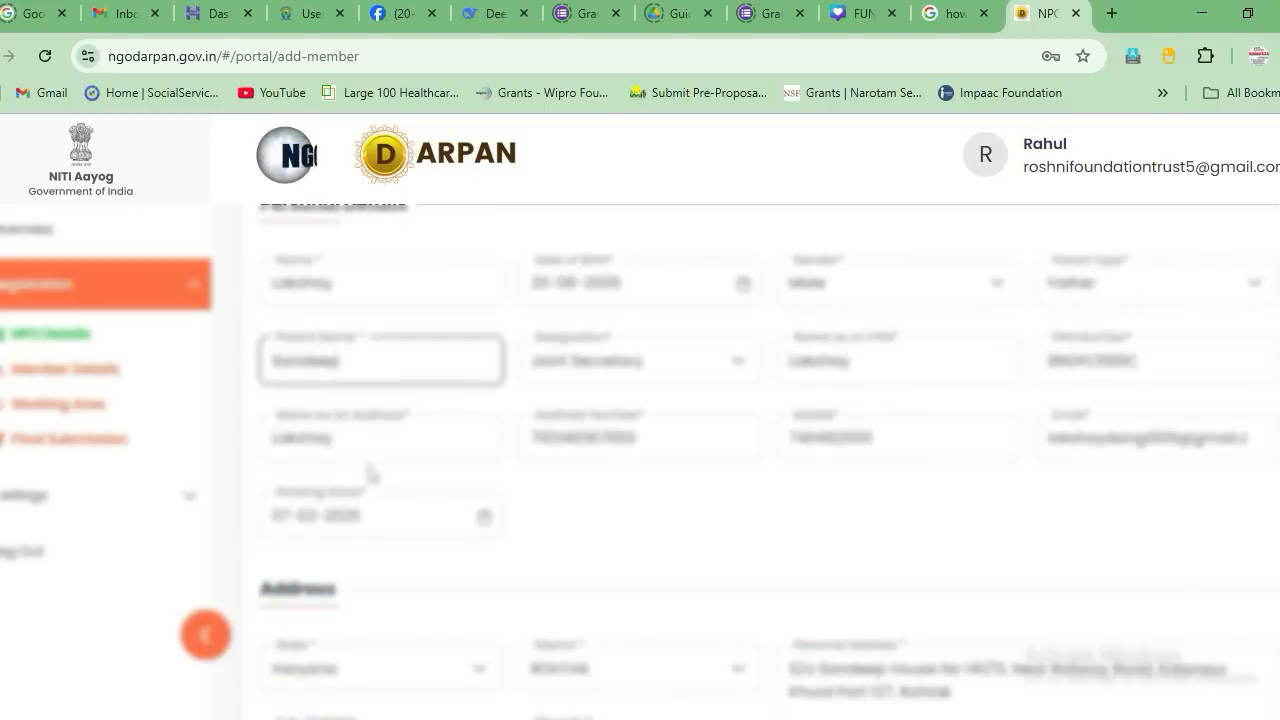
pyautogui.scroll(-2, 370, 474)
pyautogui.click(1235, 650)
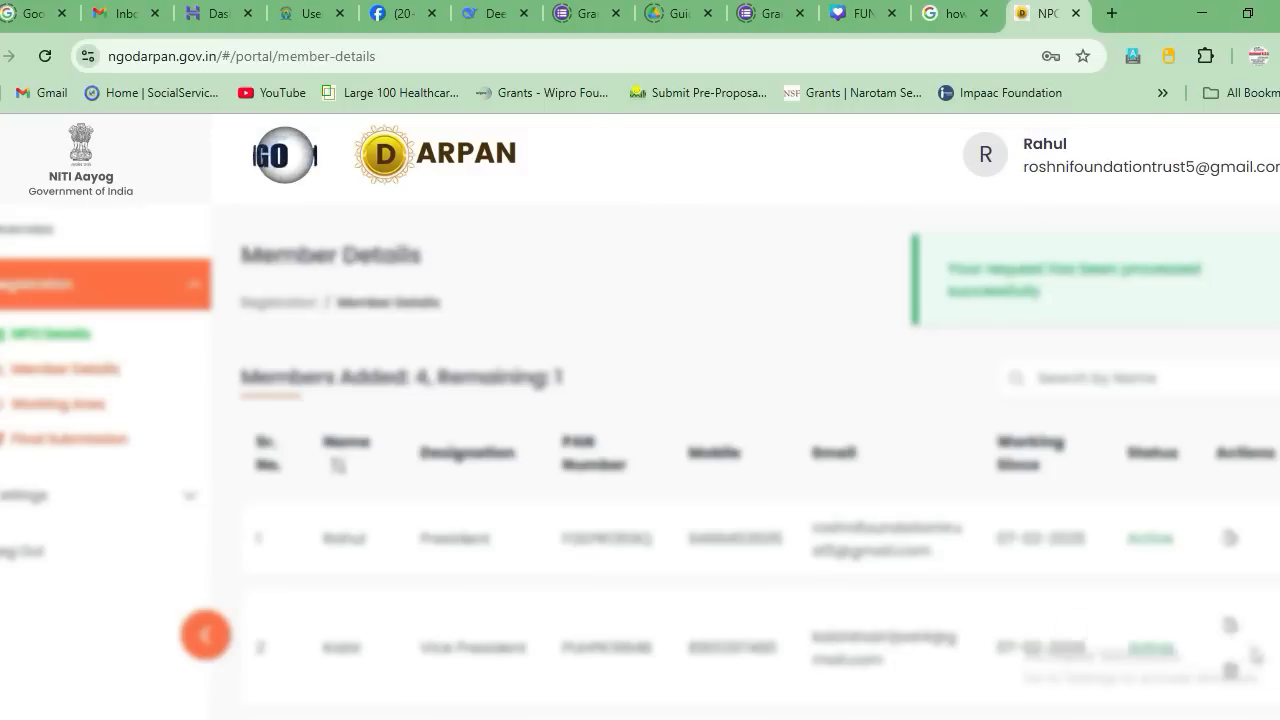
# Check the trust deed for the remaining member, open a new form for the fifth member and enter the member's name
pyautogui.scroll(-3, 1063, 395)
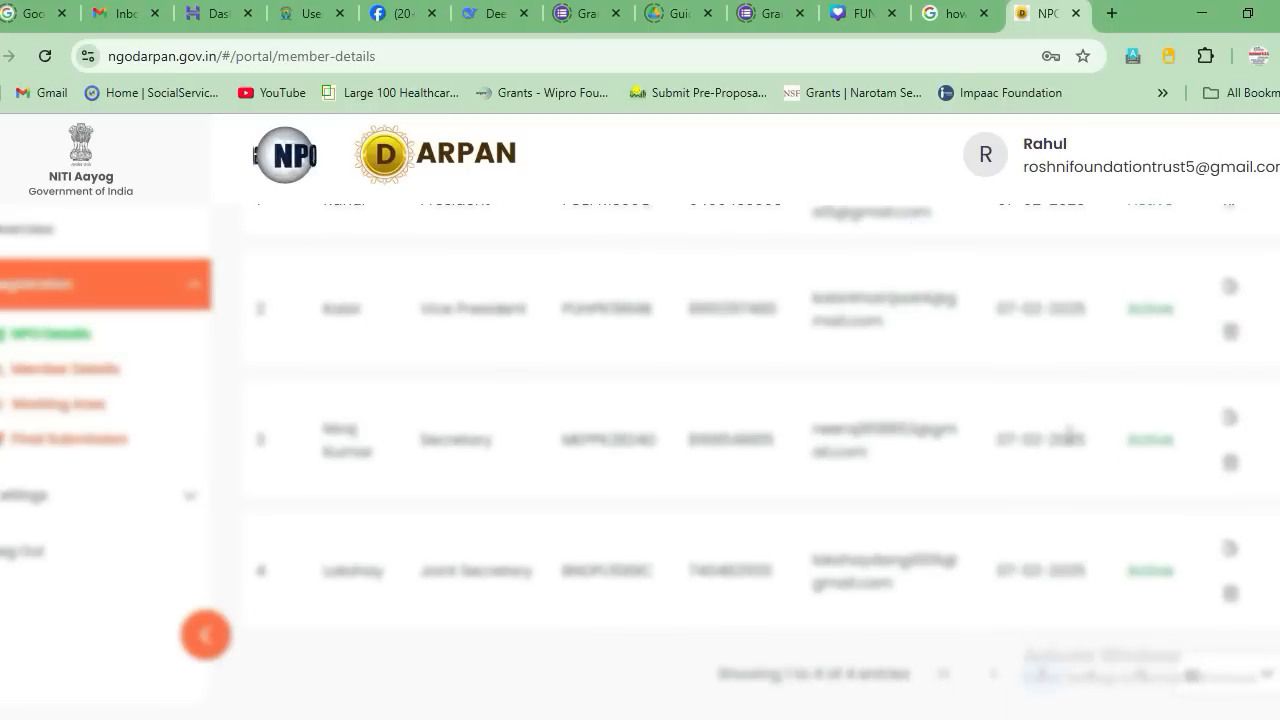
pyautogui.scroll(2, 1069, 437)
pyautogui.scroll(-2, 1001, 451)
pyautogui.hotkey('alt', 'Tab')
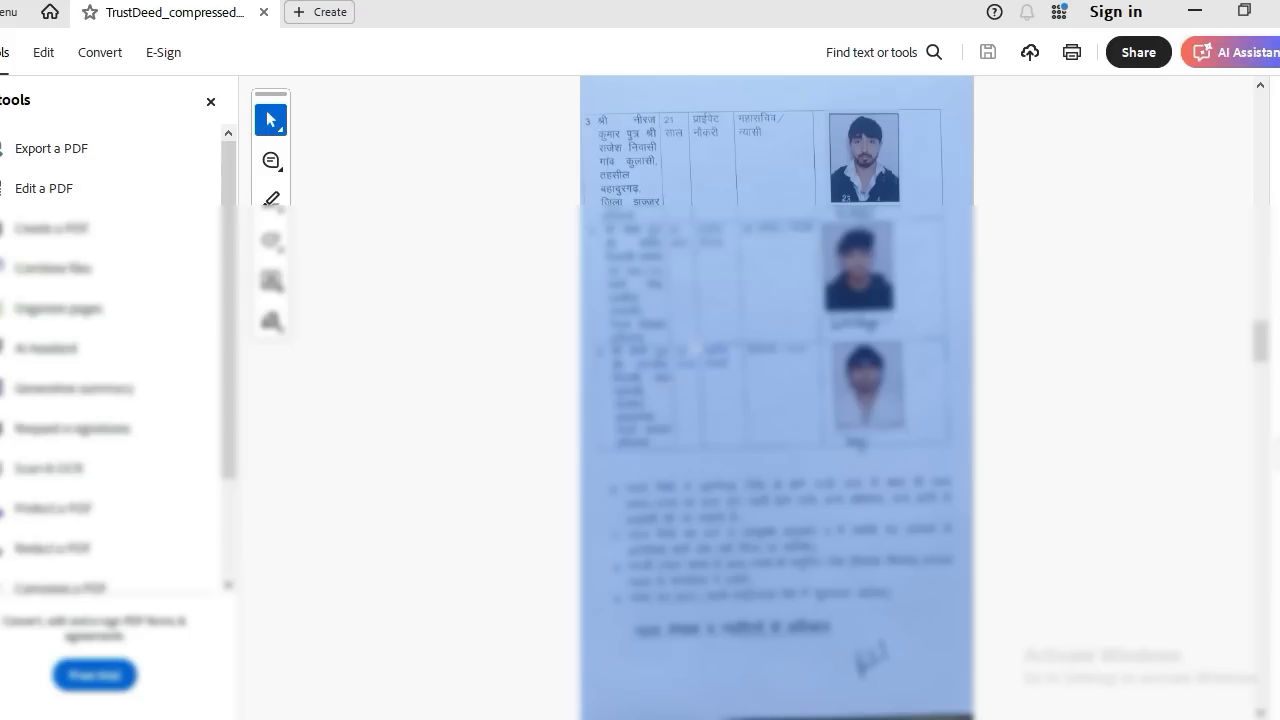
pyautogui.click(1194, 11)
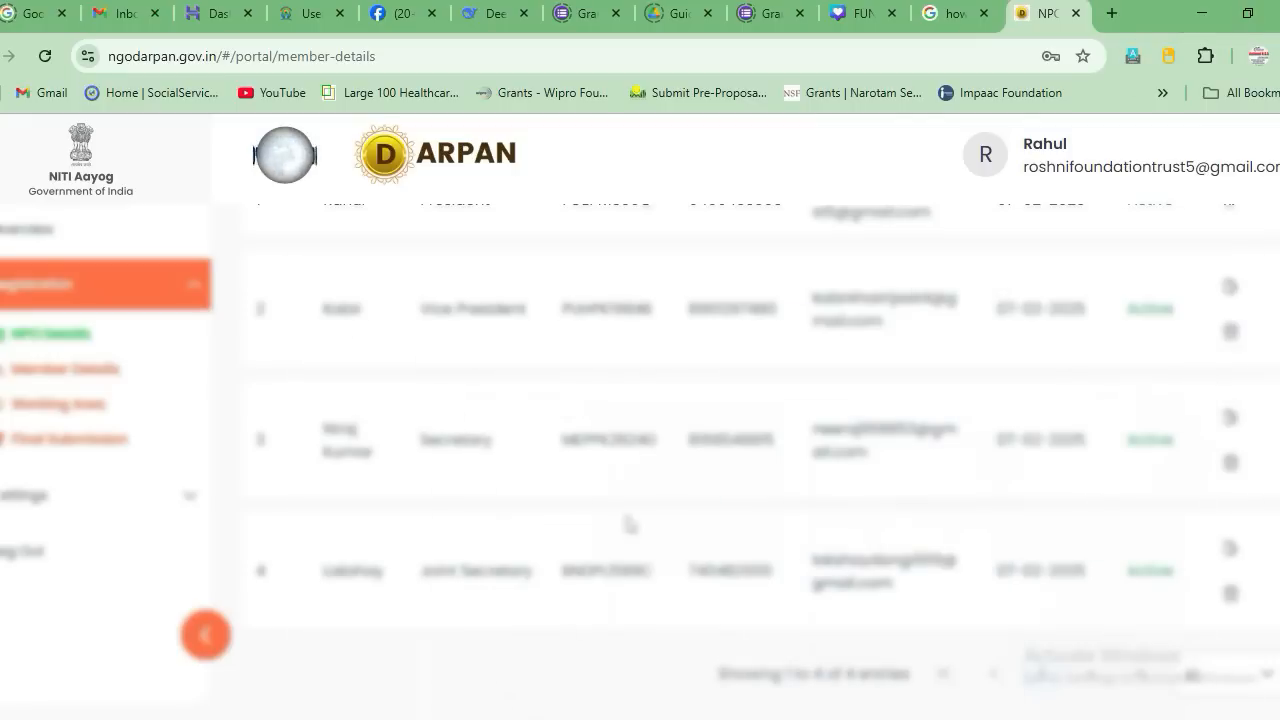
pyautogui.scroll(3, 629, 523)
pyautogui.click(1221, 274)
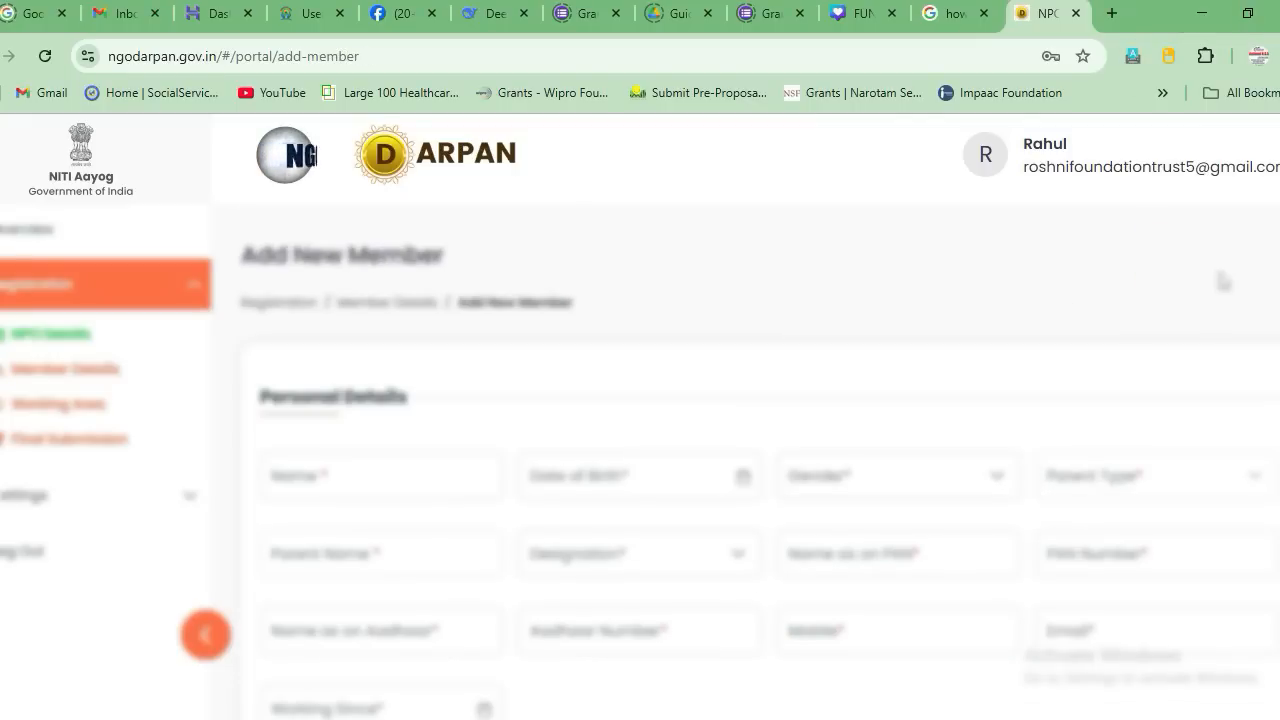
pyautogui.click(366, 484)
pyautogui.write('Yogi')
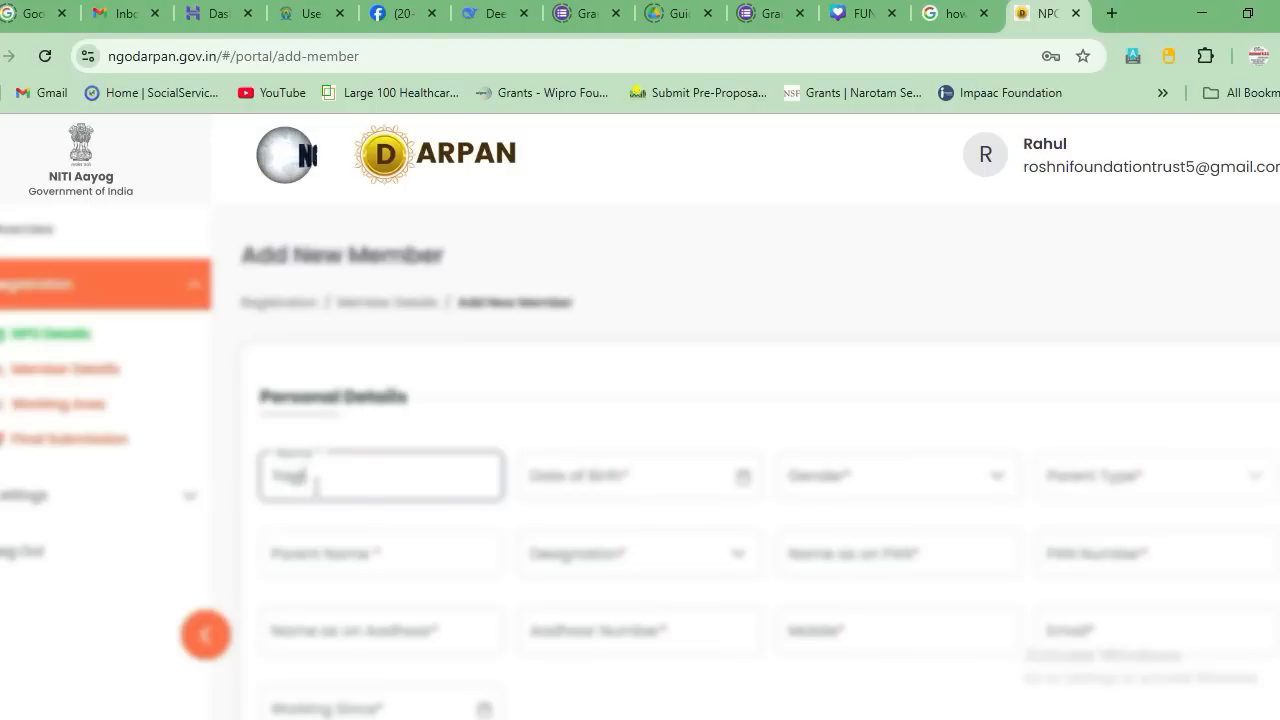
# Set the fifth member's date of birth from the calendar
pyautogui.click(640, 480)
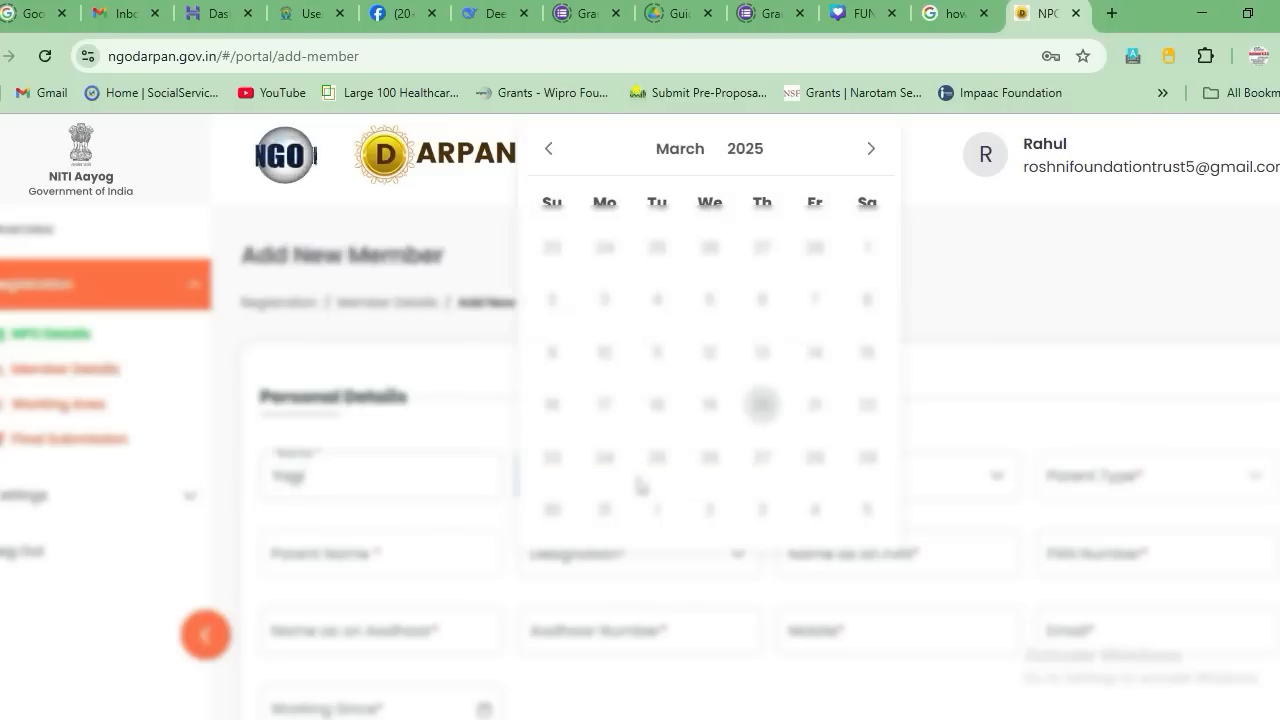
pyautogui.click(716, 165)
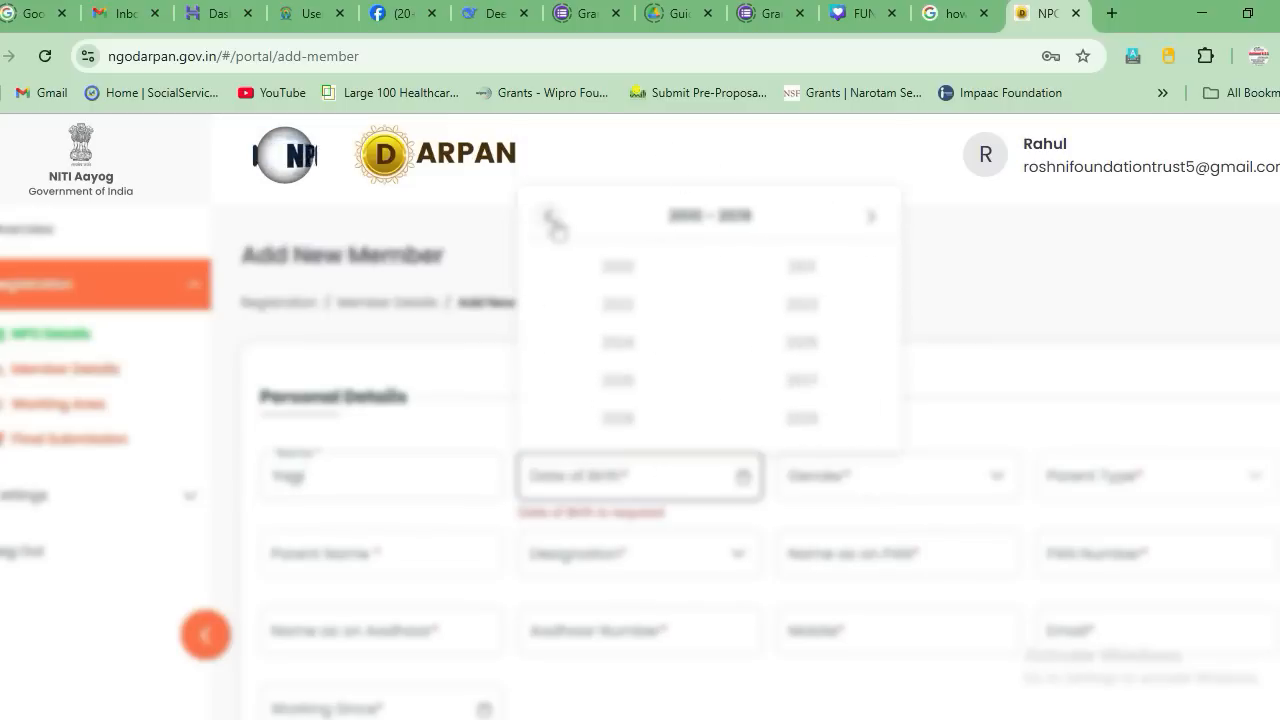
pyautogui.click(610, 381)
pyautogui.click(825, 301)
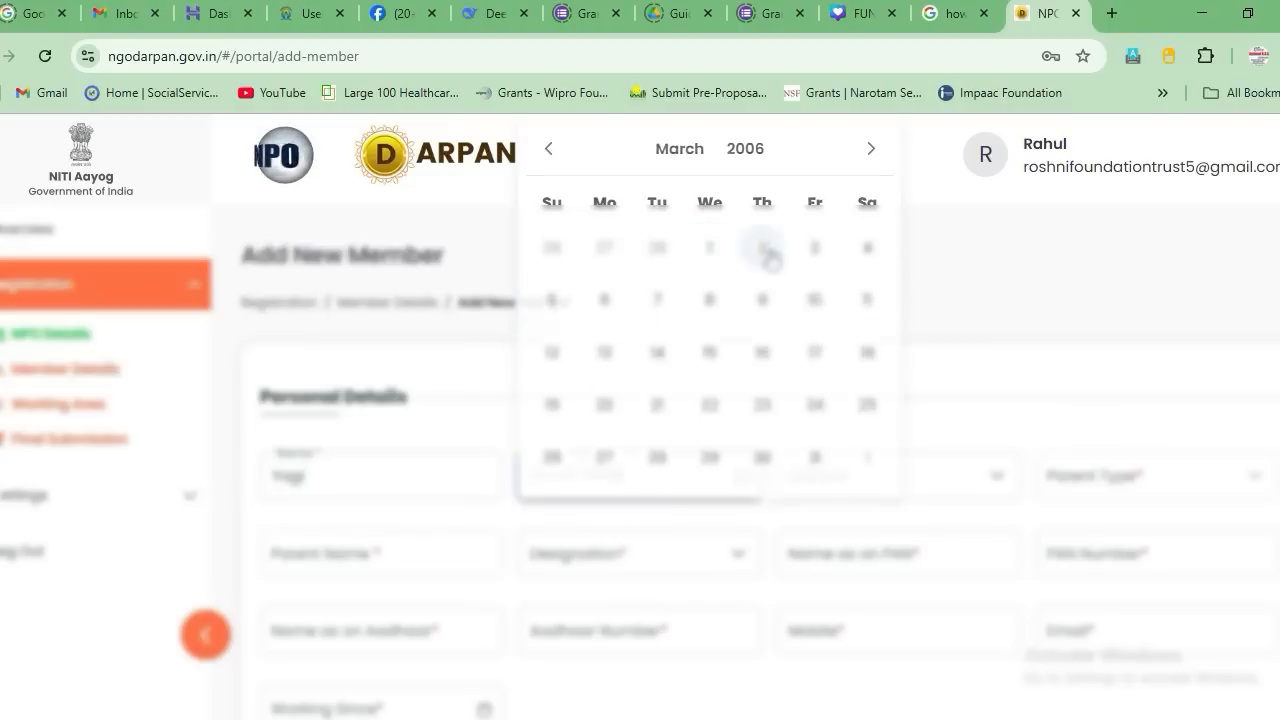
pyautogui.click(813, 249)
# Set the fifth member's gender to Male and parent type to Father, and enter the parent's name
pyautogui.click(865, 478)
pyautogui.click(860, 534)
pyautogui.click(1085, 480)
pyautogui.click(1078, 534)
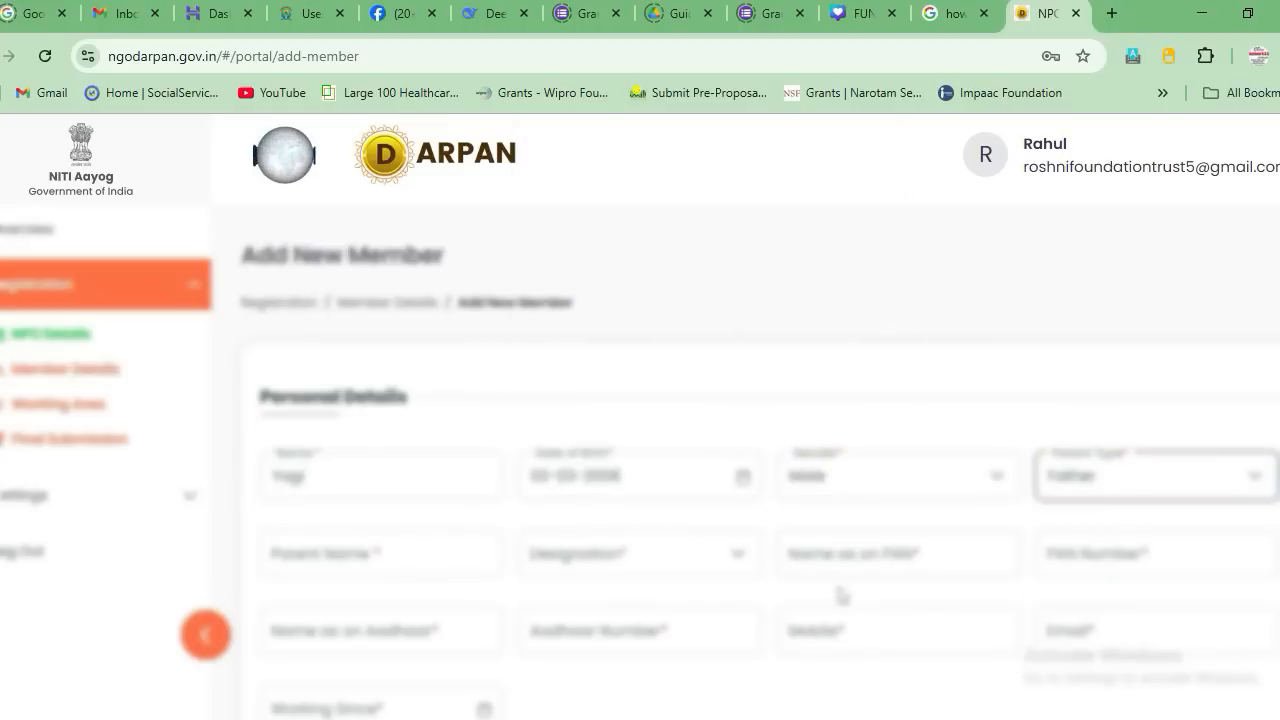
pyautogui.click(352, 560)
pyautogui.write('Jagjeet')
# Set the member's designation to Treasurer and enter the member's name as on PAN
pyautogui.click(603, 570)
pyautogui.click(604, 460)
pyautogui.click(870, 549)
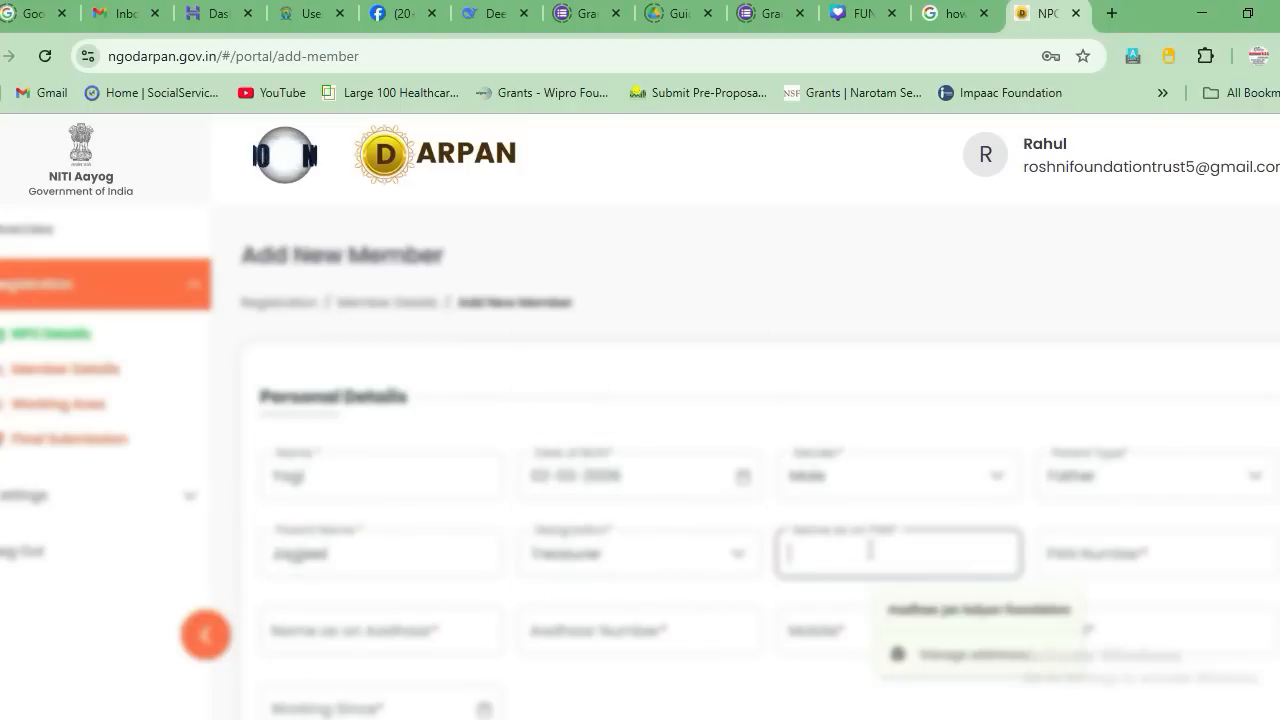
pyautogui.write('Yogi')
pyautogui.press('Tab')
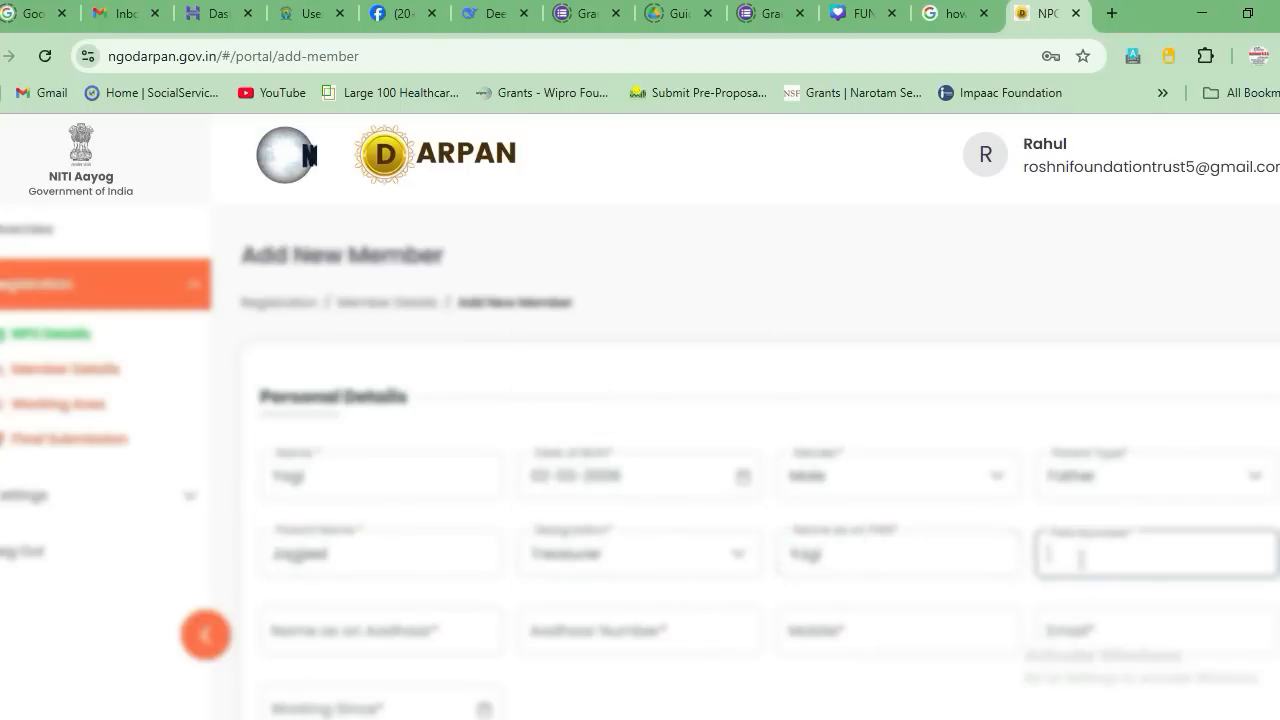
# Enter the fifth member's Aadhaar number and the name as on Aadhaar
pyautogui.click(634, 648)
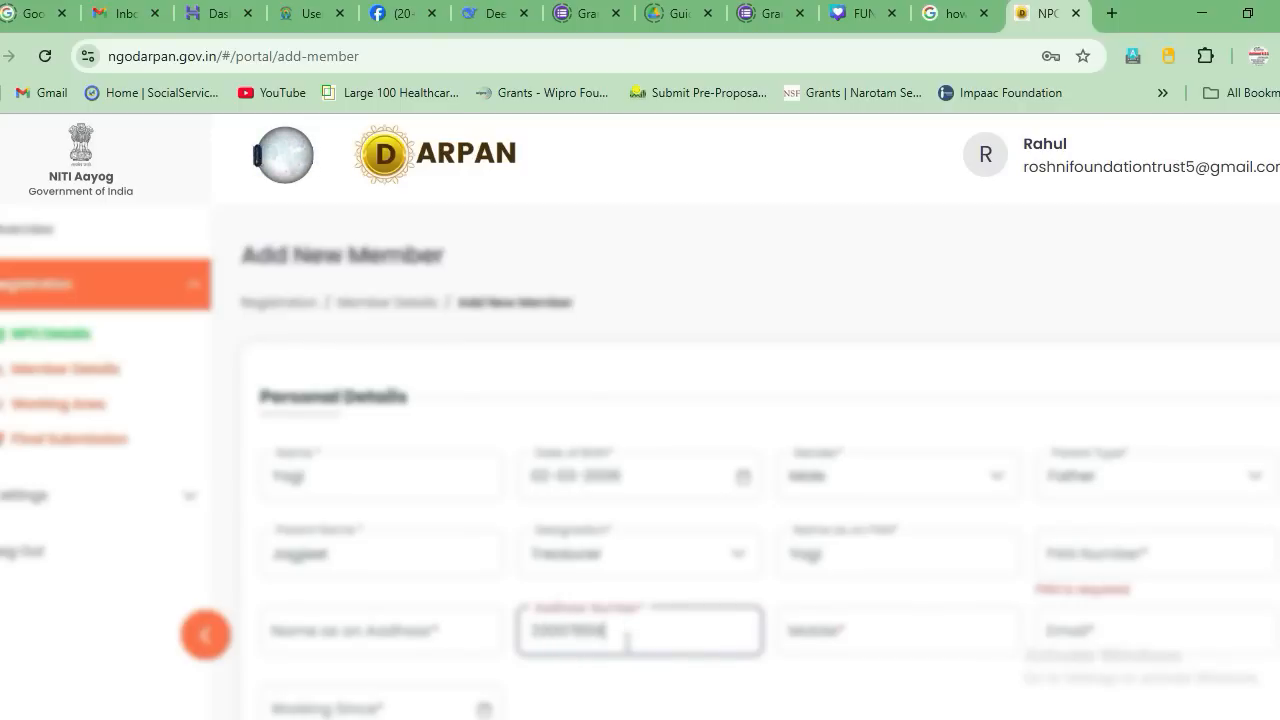
pyautogui.click(350, 638)
pyautogui.write('Yogi')
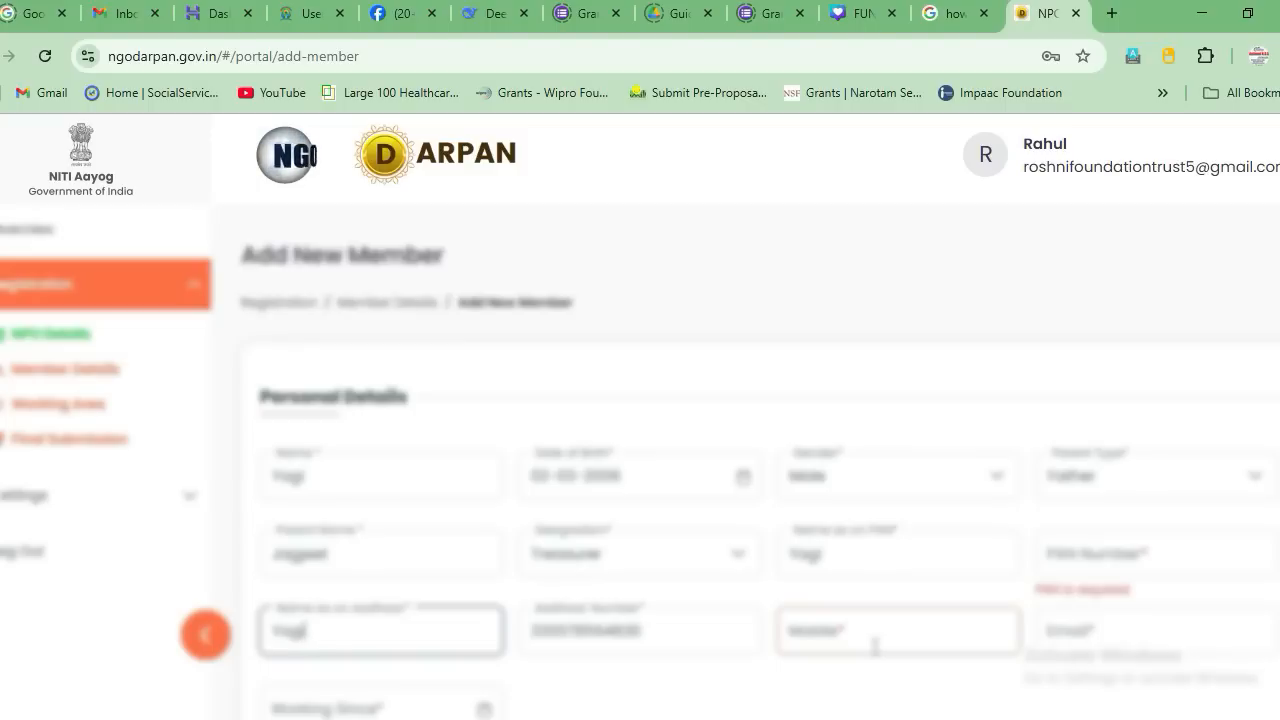
pyautogui.scroll(-1, 871, 646)
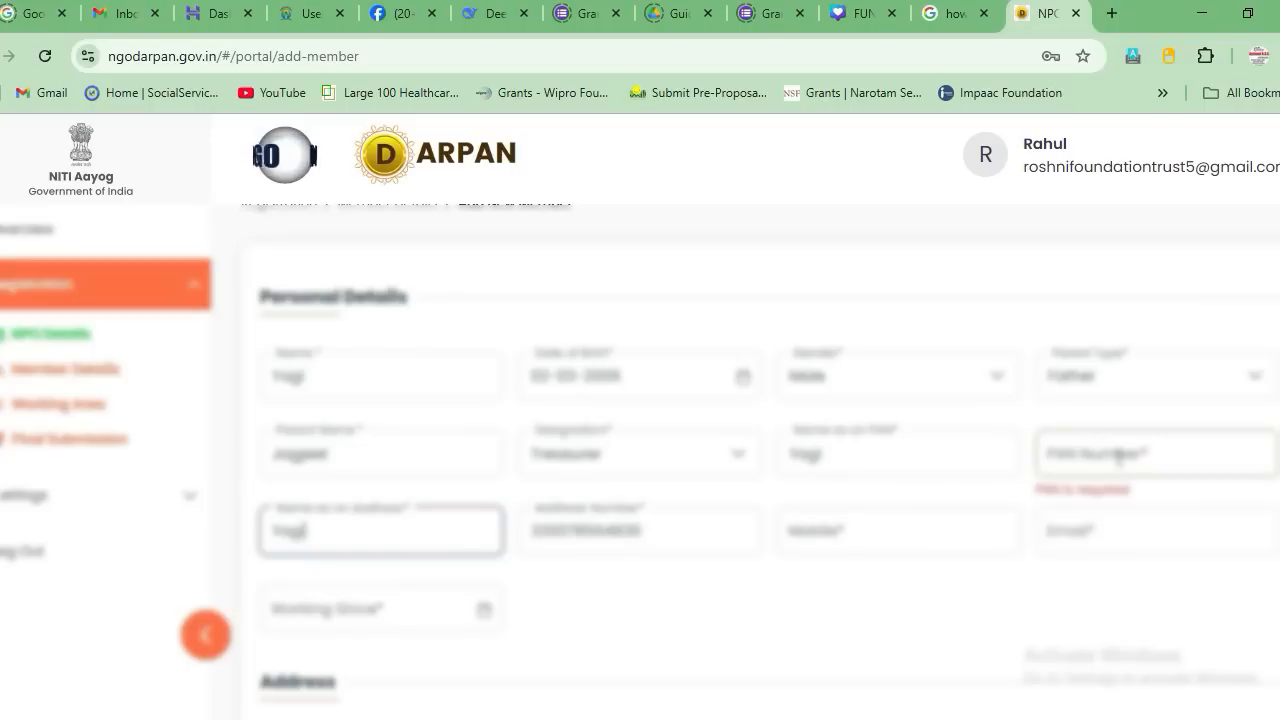
pyautogui.write('BNH')
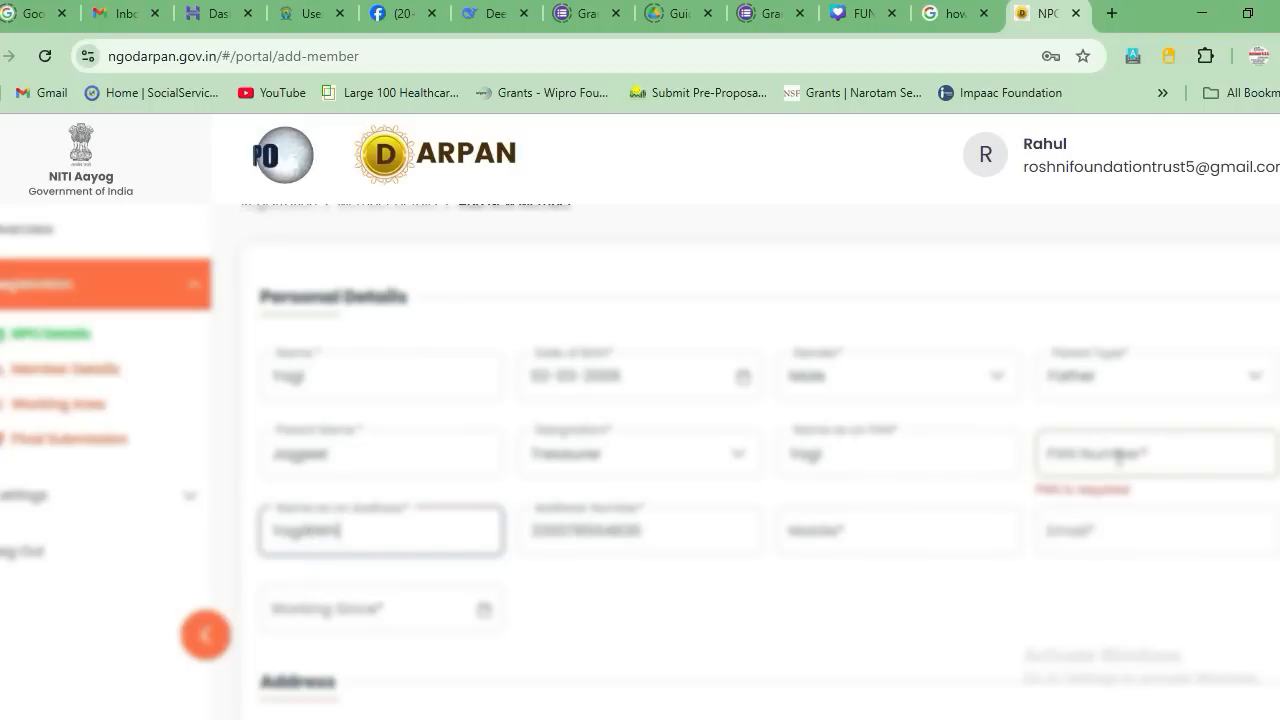
pyautogui.moveTo(306, 531); pyautogui.dragTo(352, 532)
pyautogui.press('BackSpace')
# Enter the fifth member's PAN number
pyautogui.click(1116, 455)
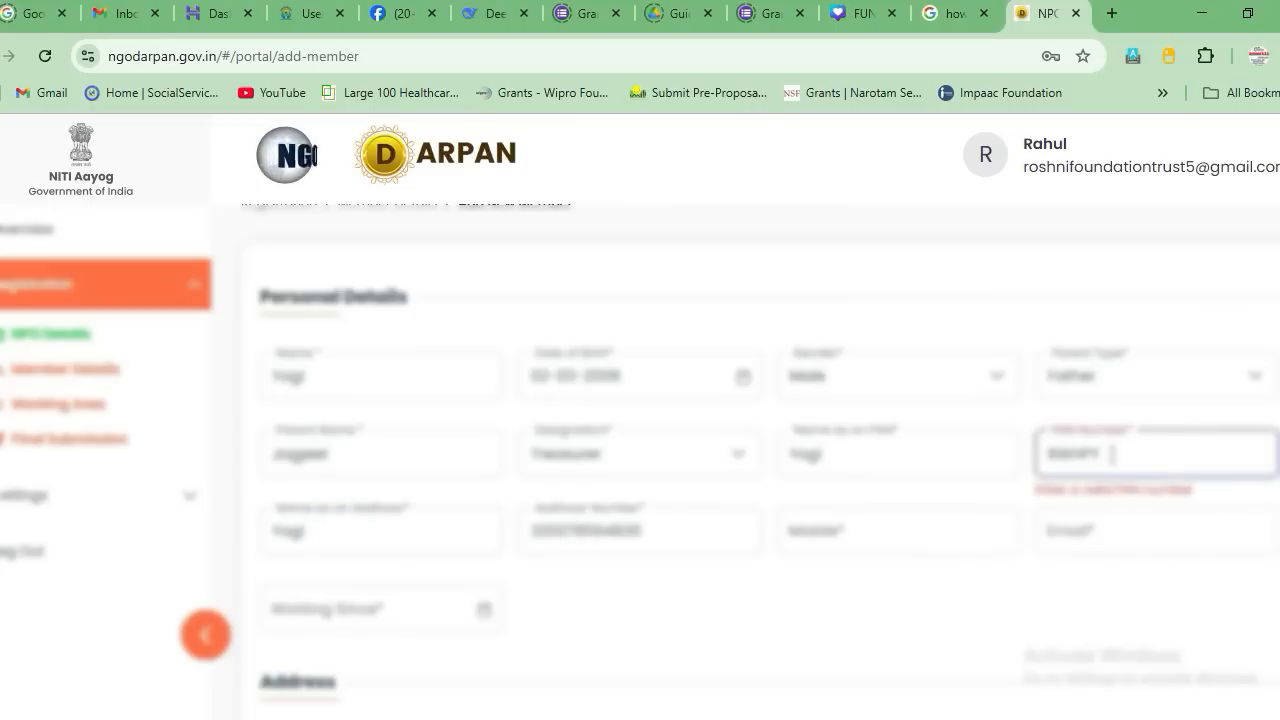
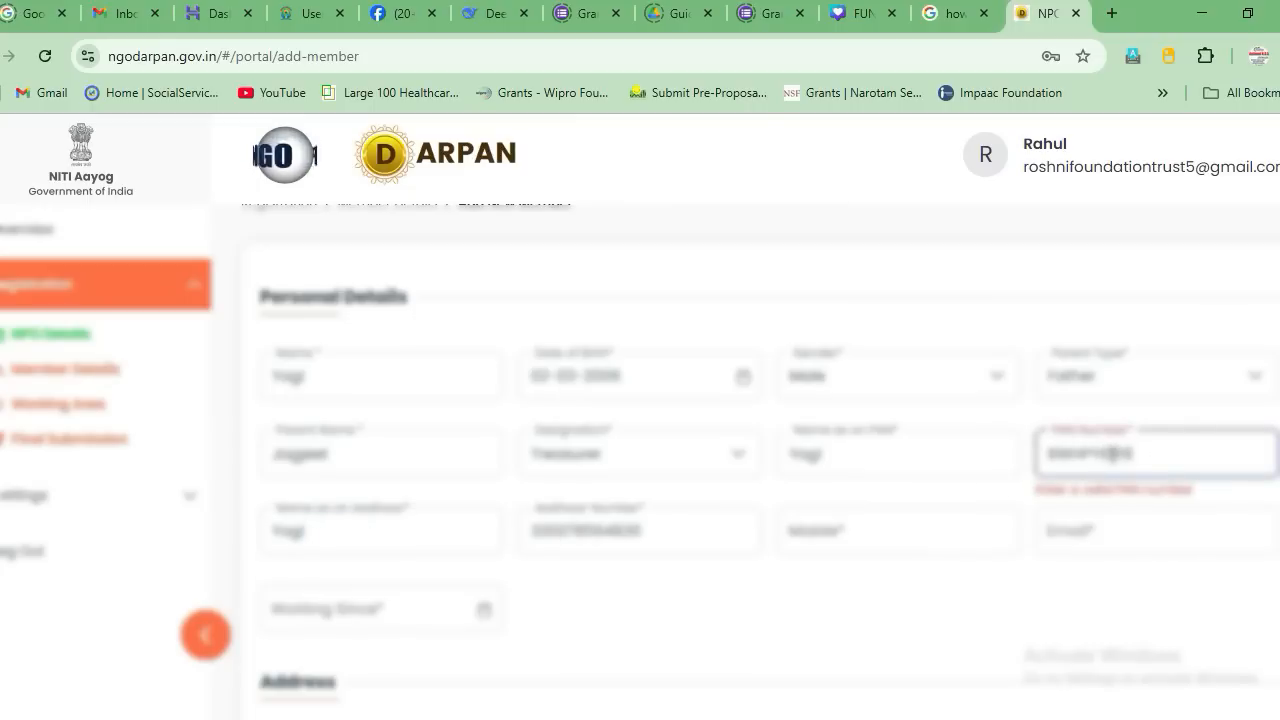
# Select the state and district of the fifth member's address
pyautogui.scroll(-2, 870, 367)
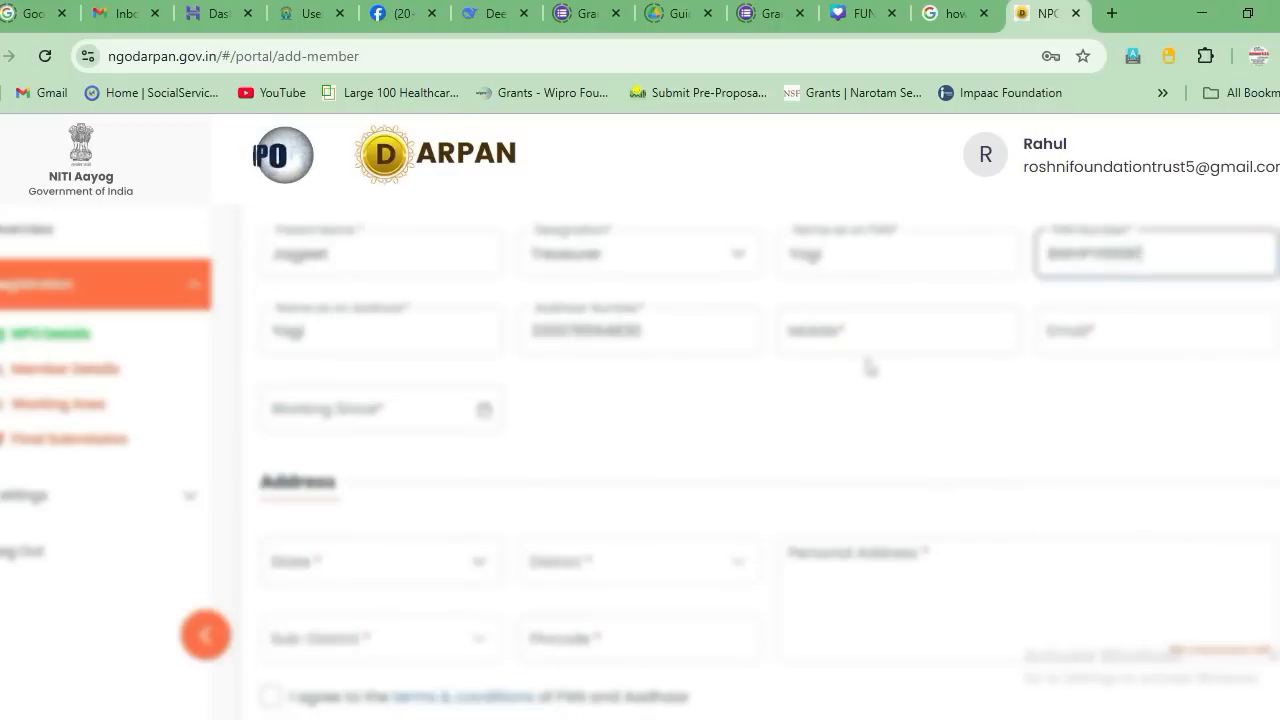
pyautogui.scroll(-1, 870, 367)
pyautogui.click(394, 470)
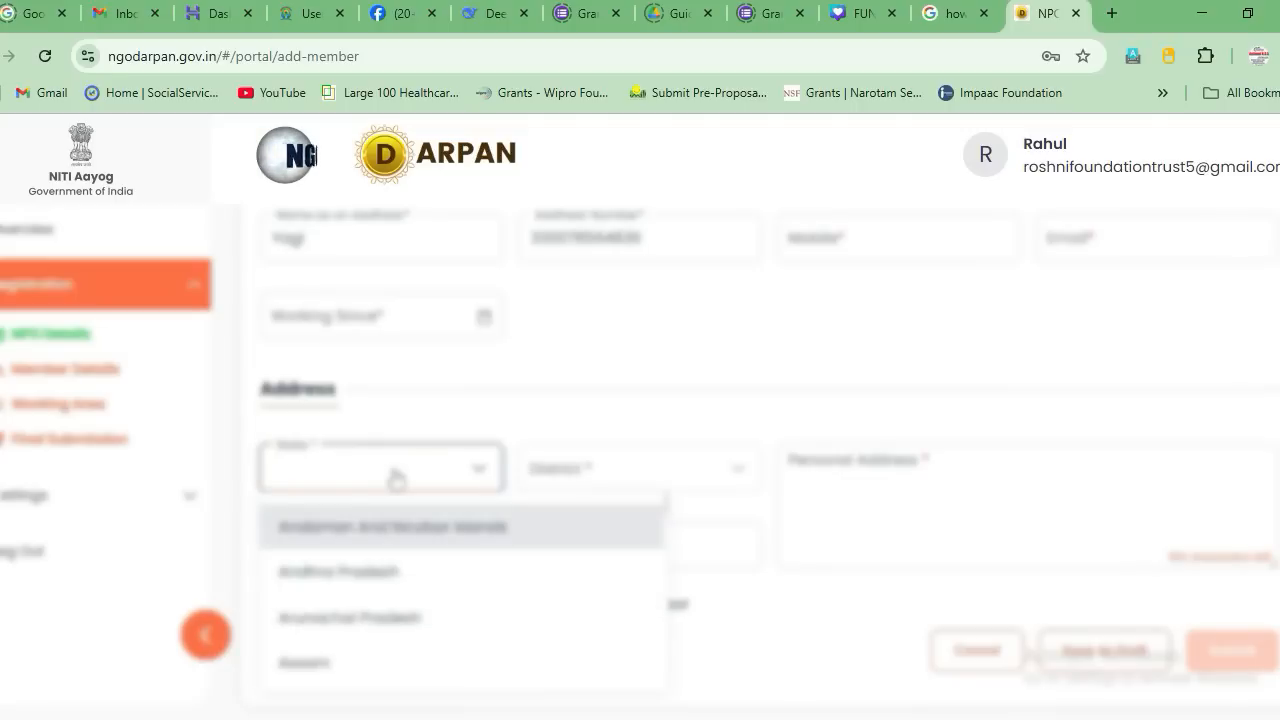
pyautogui.click(396, 477)
pyautogui.click(394, 477)
pyautogui.scroll(-4, 376, 575)
pyautogui.click(331, 586)
pyautogui.click(606, 472)
pyautogui.scroll(-2, 606, 583)
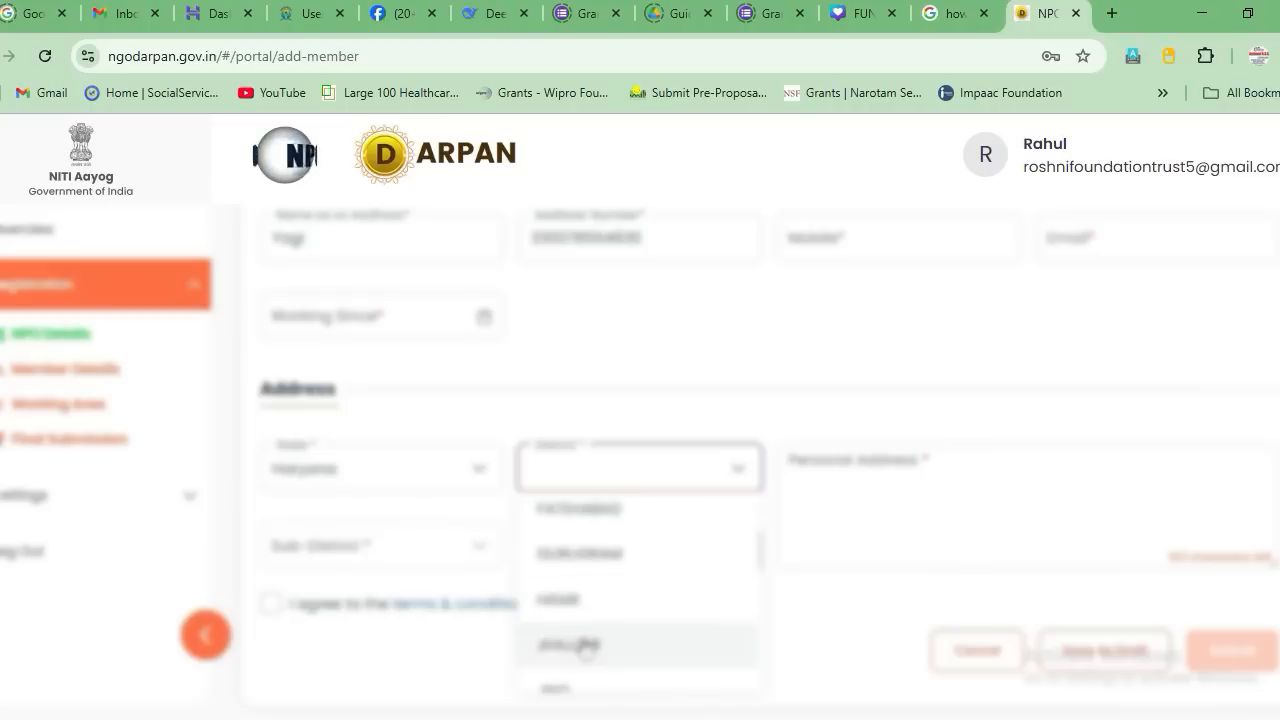
pyautogui.click(578, 643)
# Select the sub-district of the fifth member's address and enter the pincode
pyautogui.click(346, 545)
pyautogui.click(340, 420)
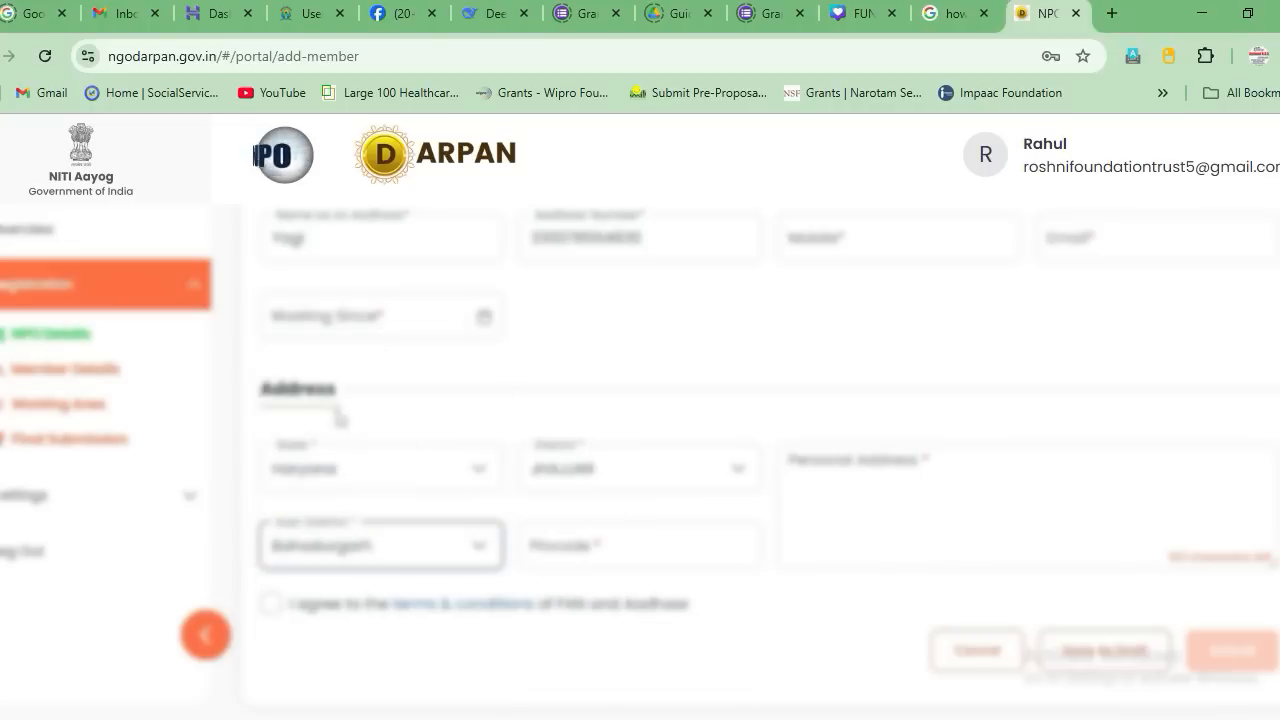
pyautogui.click(571, 543)
pyautogui.write('124507')
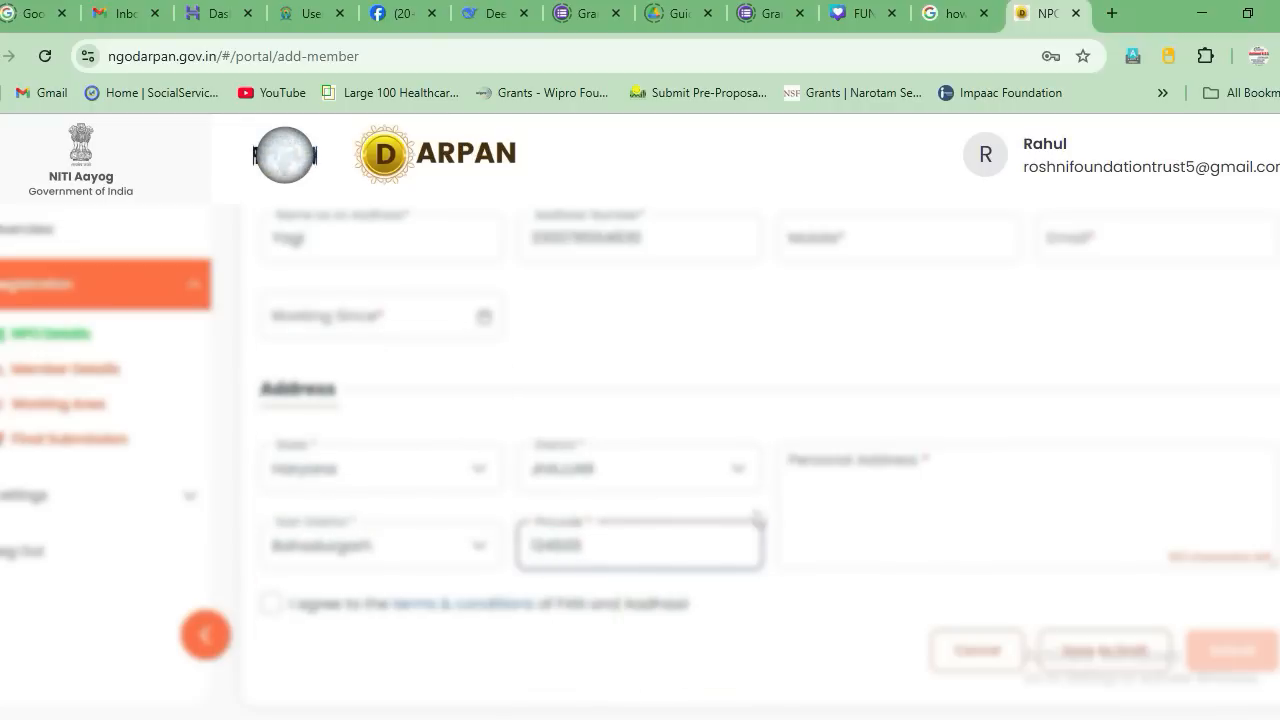
# Enter the fifth member's full postal address as the personal address
pyautogui.click(824, 480)
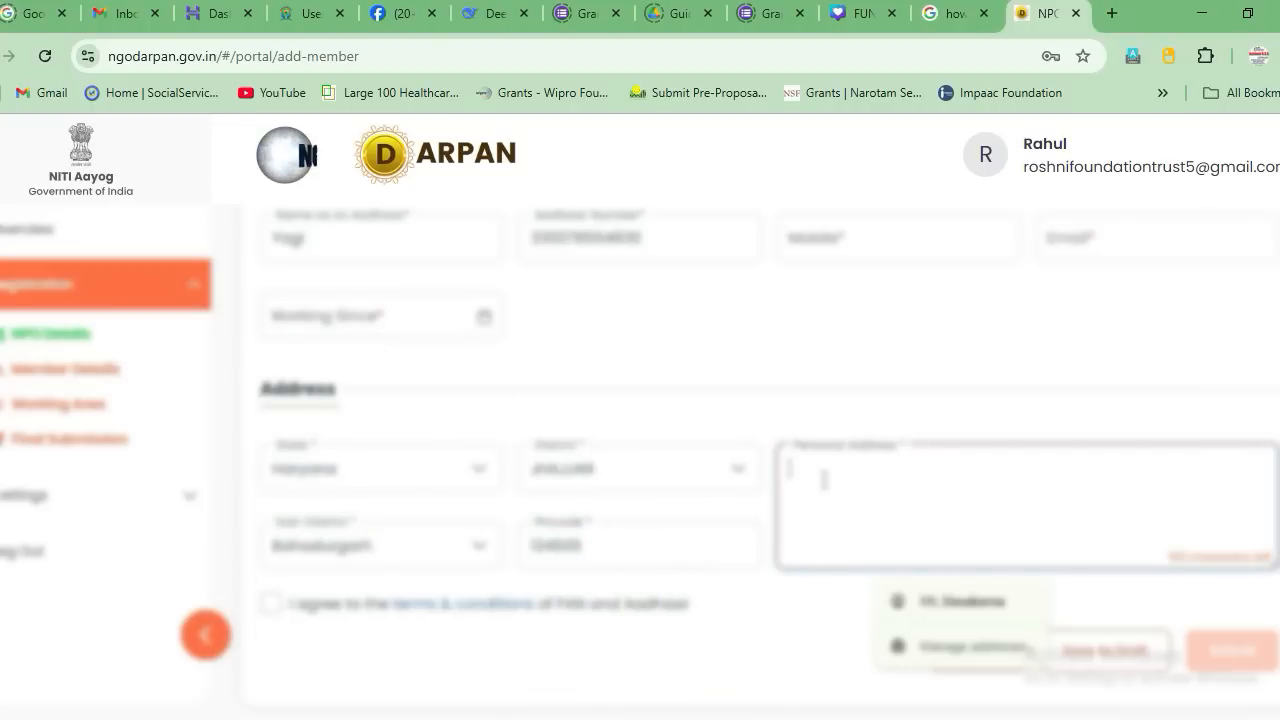
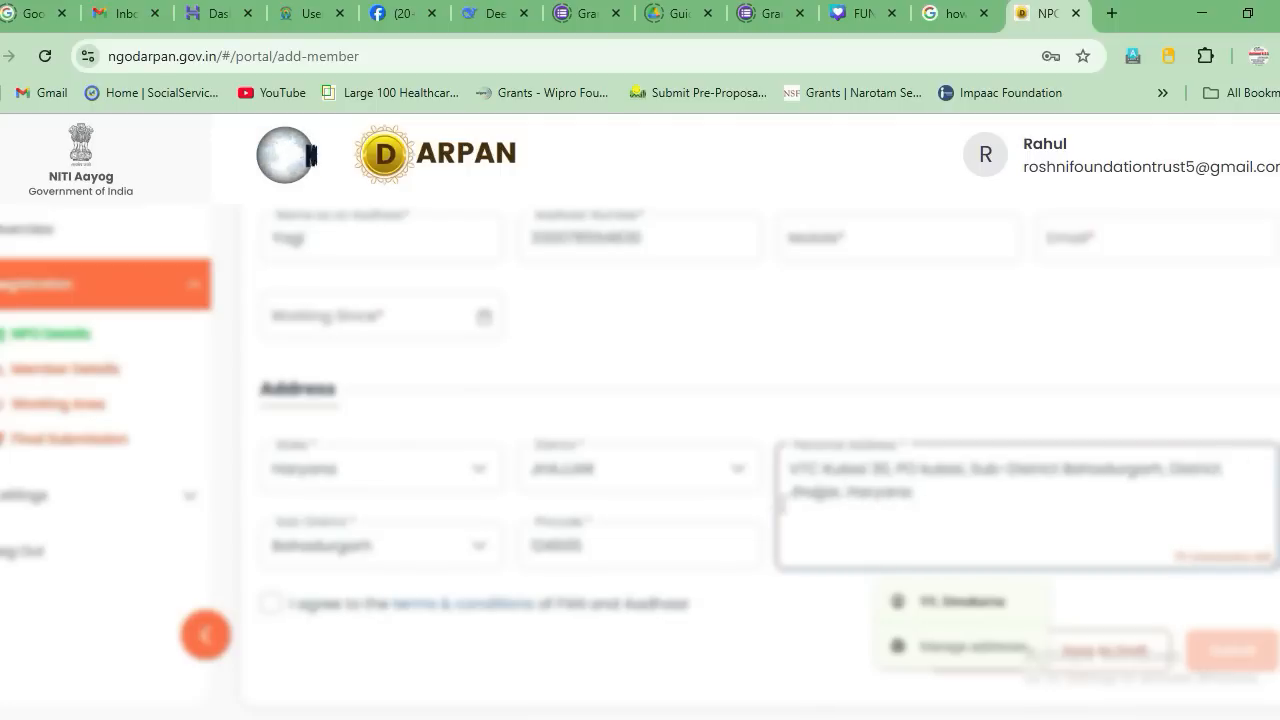
# Agree to the PAN and Aadhaar terms and conditions and set the member's working-since date to 07-02-2025
pyautogui.click(535, 605)
pyautogui.scroll(2, 793, 553)
pyautogui.click(343, 515)
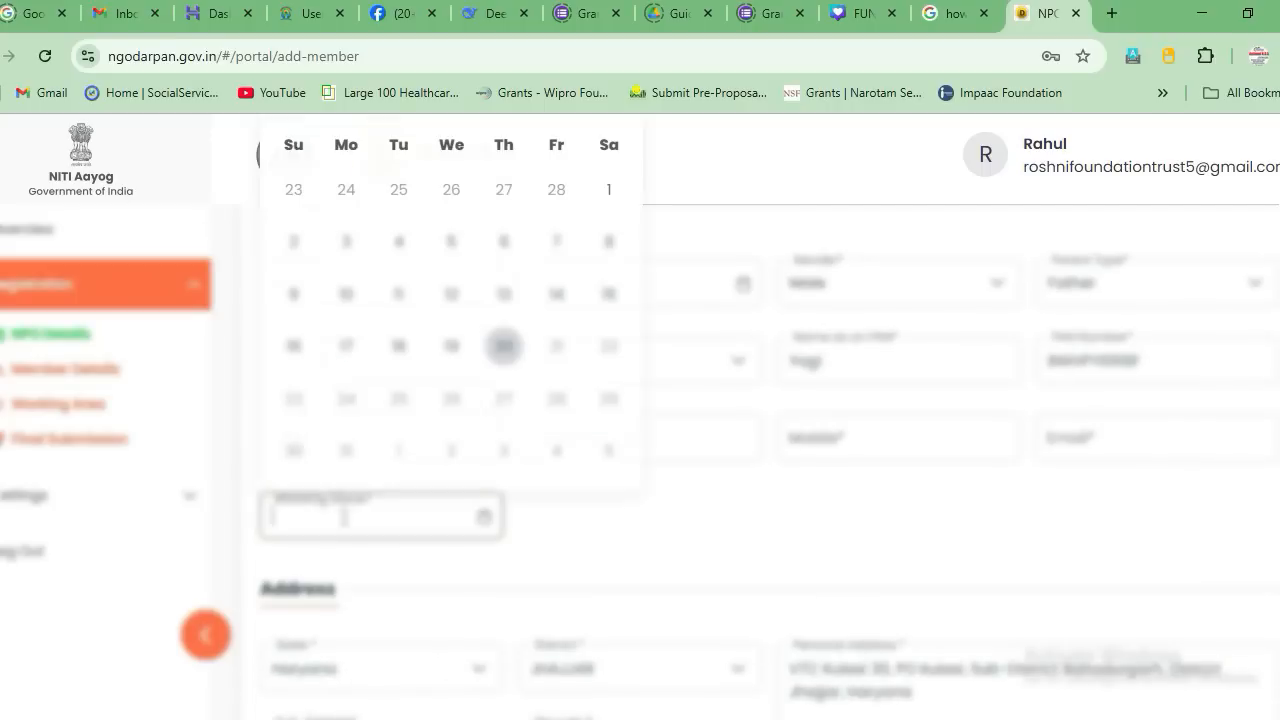
pyautogui.scroll(2, 380, 208)
pyautogui.click(289, 334)
pyautogui.click(557, 490)
# Enter the fifth member's mobile number and e-mail address
pyautogui.scroll(-4, 544, 506)
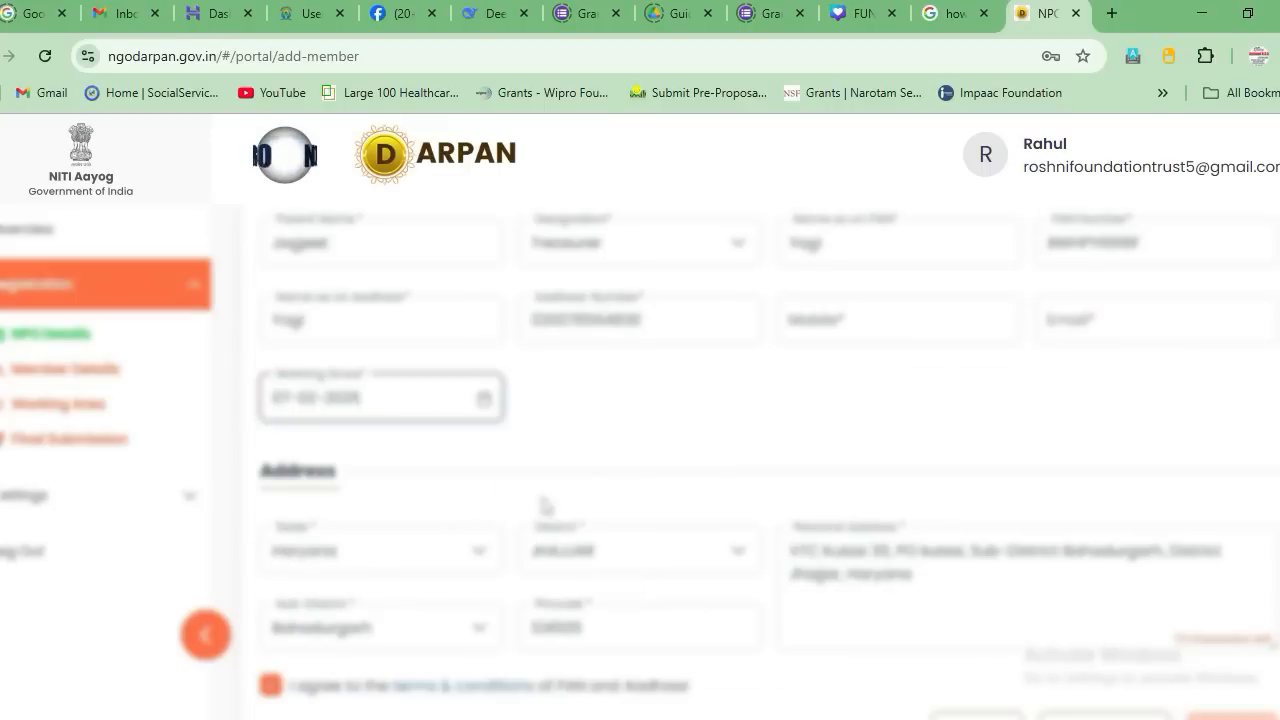
pyautogui.scroll(1, 860, 394)
pyautogui.click(861, 345)
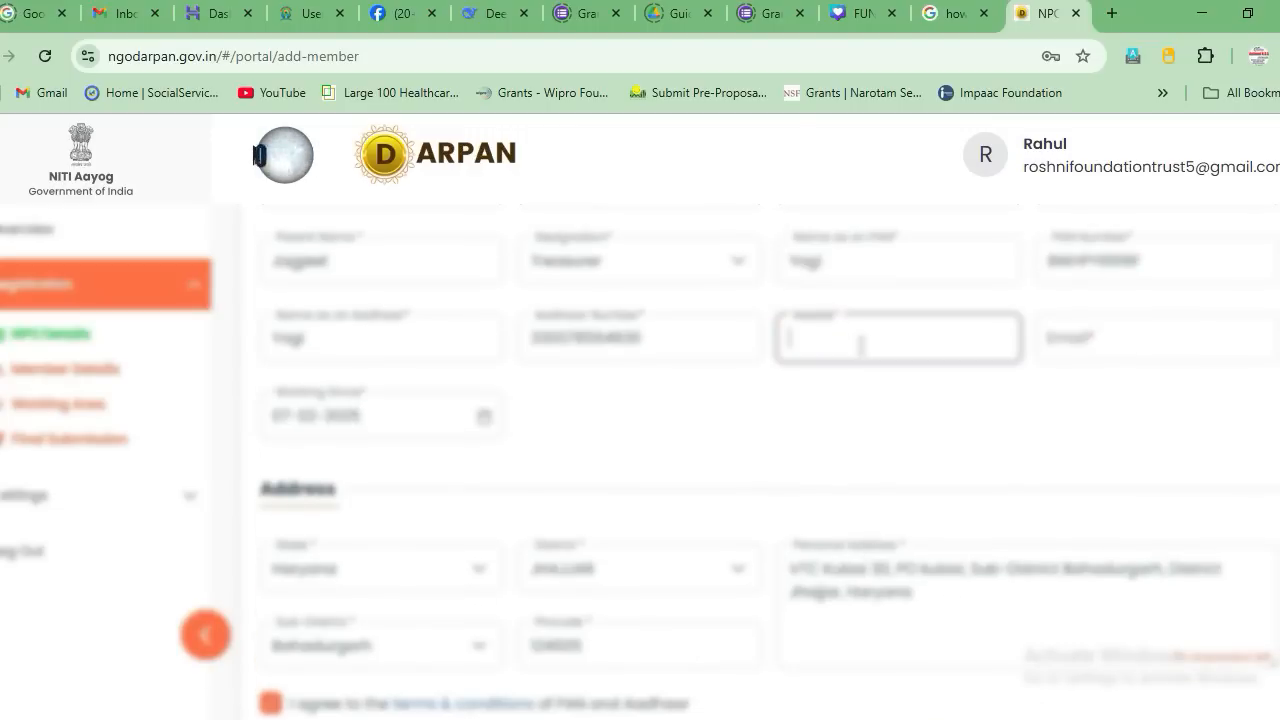
pyautogui.scroll(1, 861, 345)
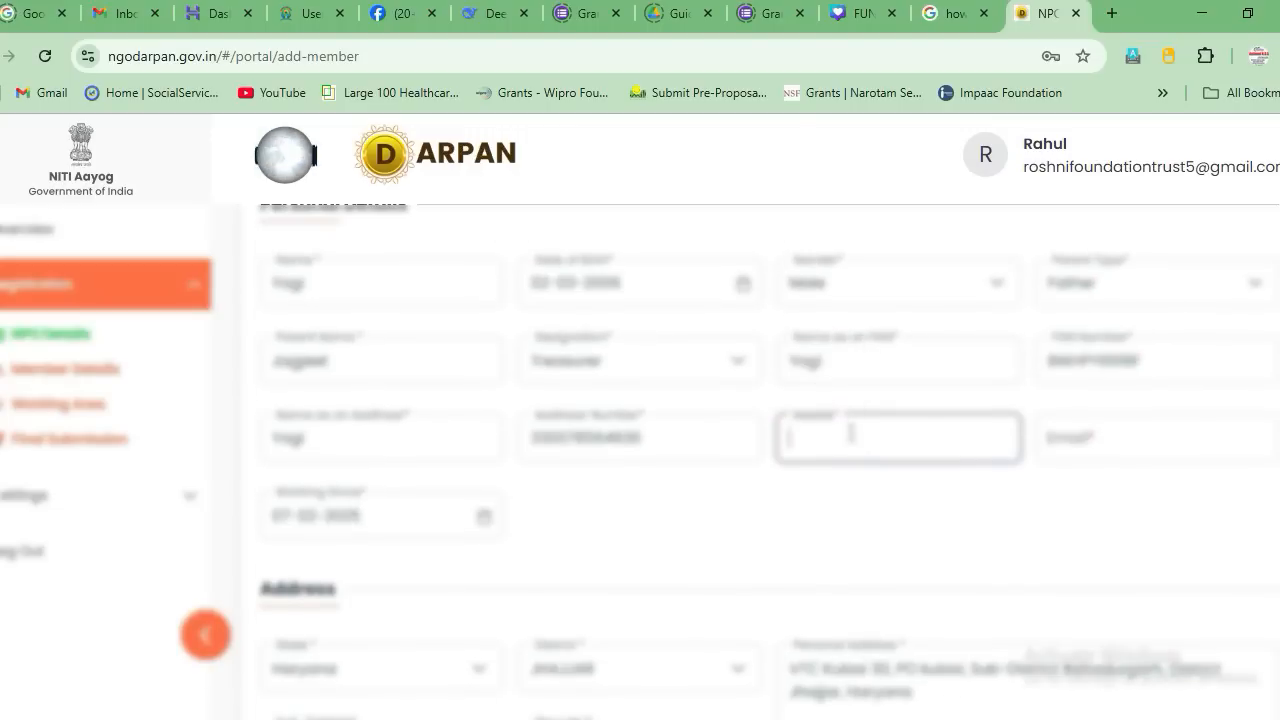
pyautogui.write('704884467')
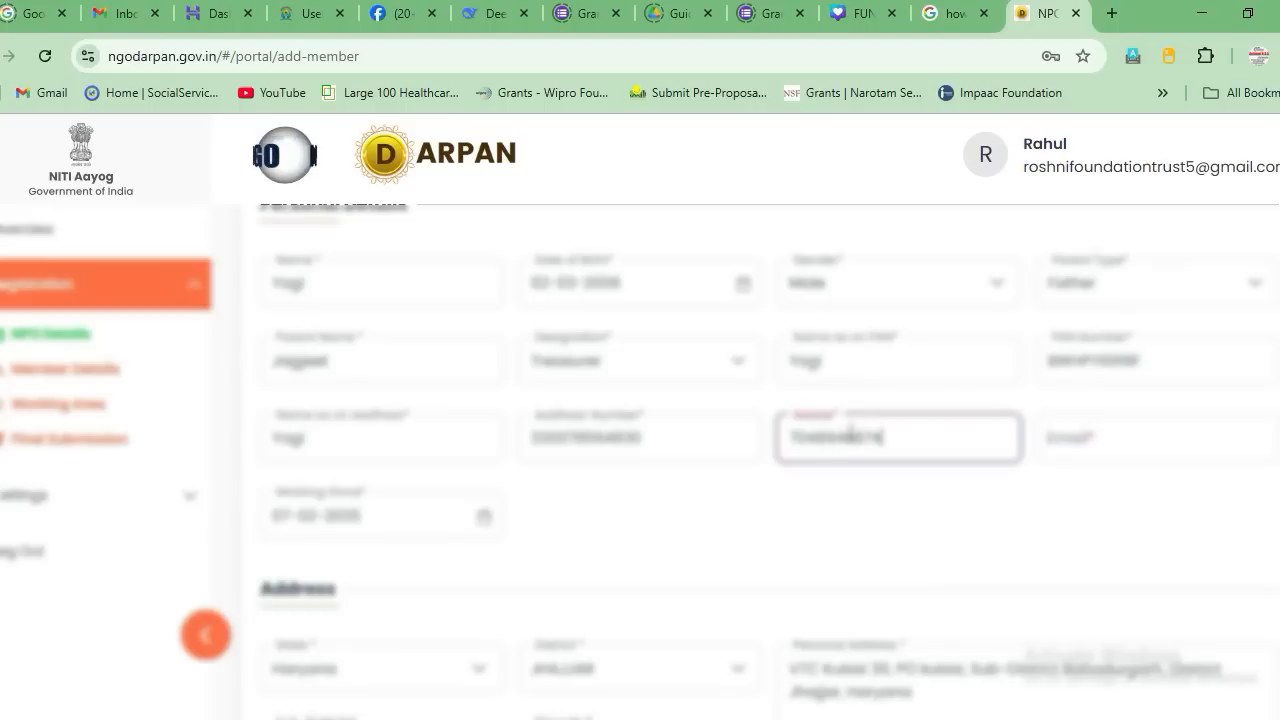
pyautogui.click(1104, 435)
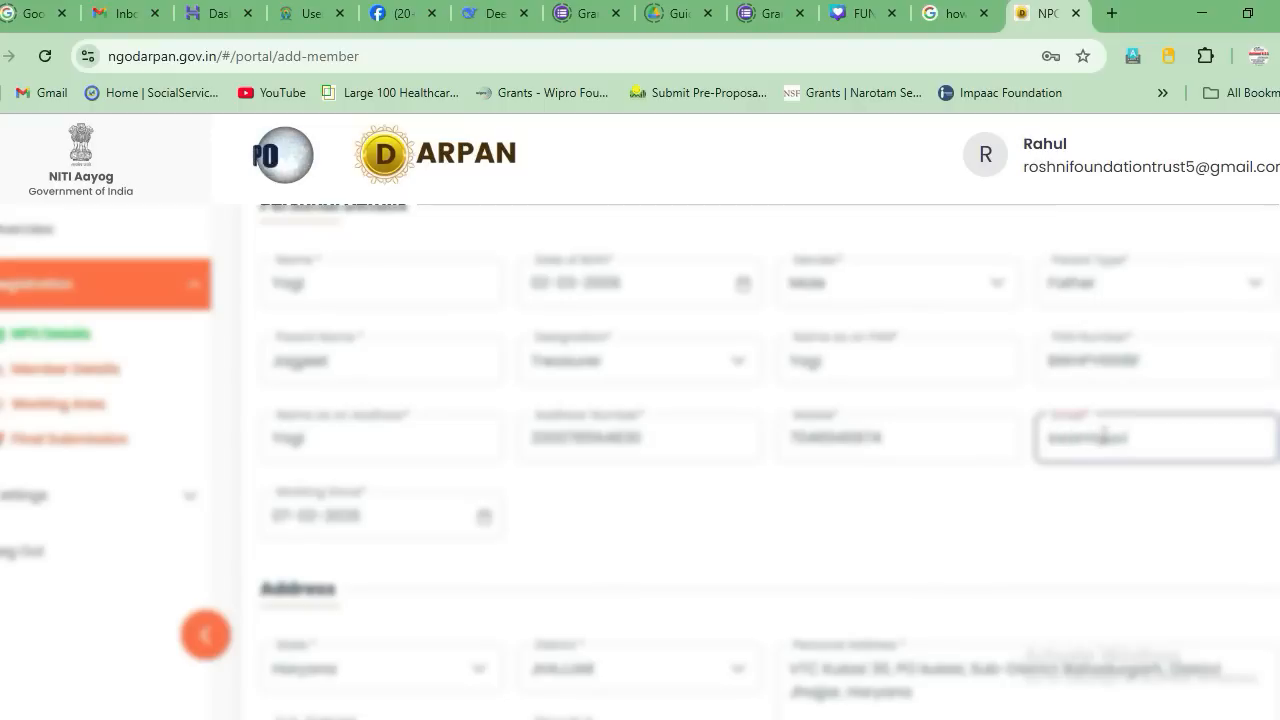
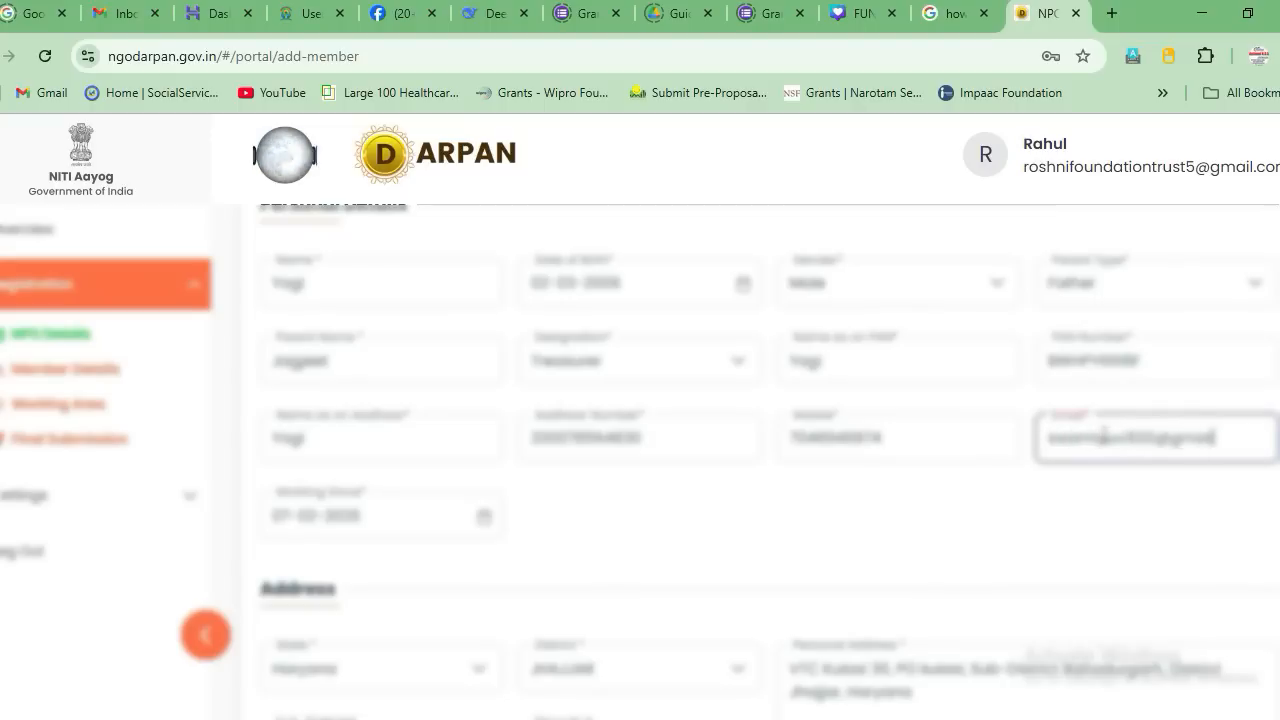
# Submit the fifth member's form and check the list of added members
pyautogui.scroll(-3, 670, 420)
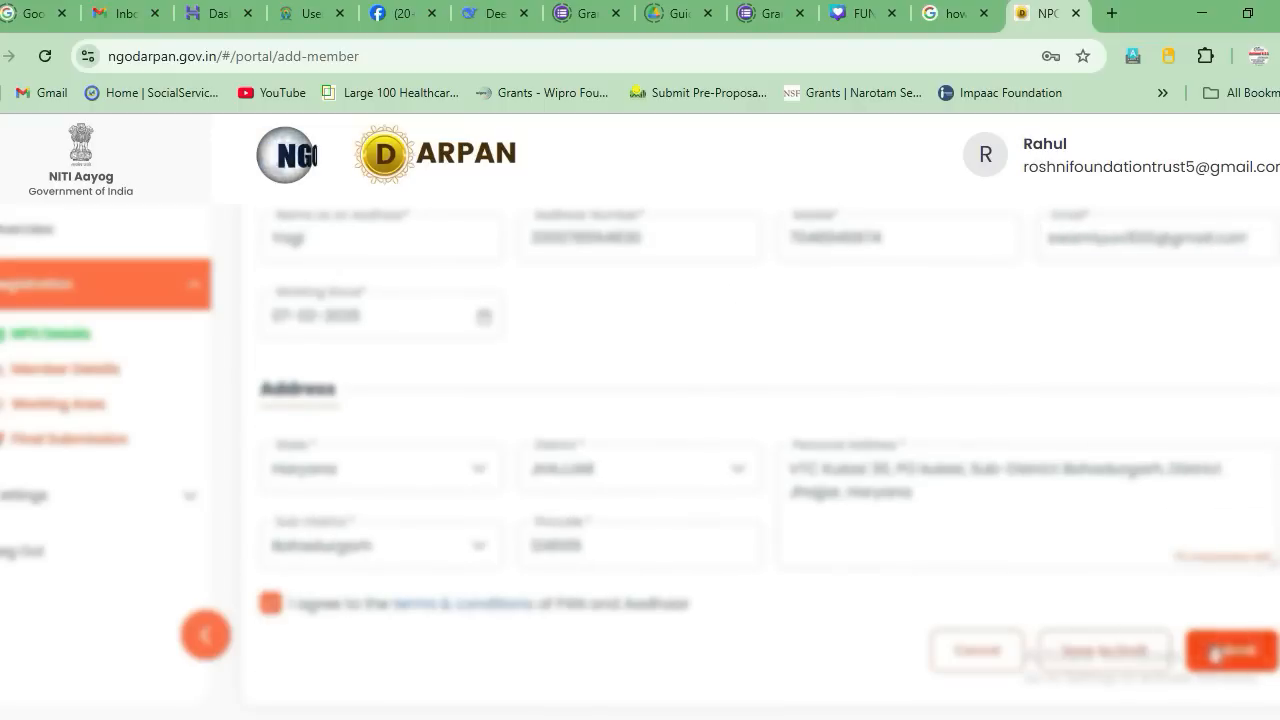
pyautogui.click(1210, 648)
pyautogui.scroll(-5, 786, 414)
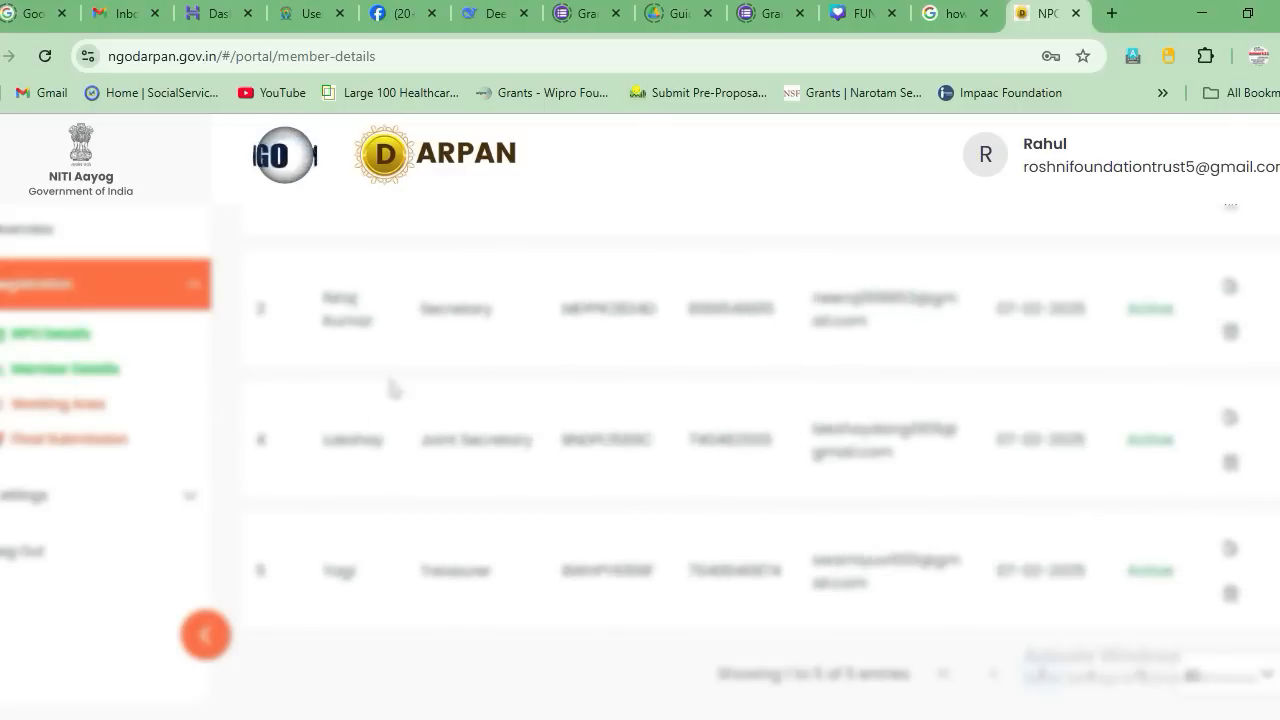
pyautogui.scroll(5, 883, 407)
pyautogui.scroll(-5, 786, 500)
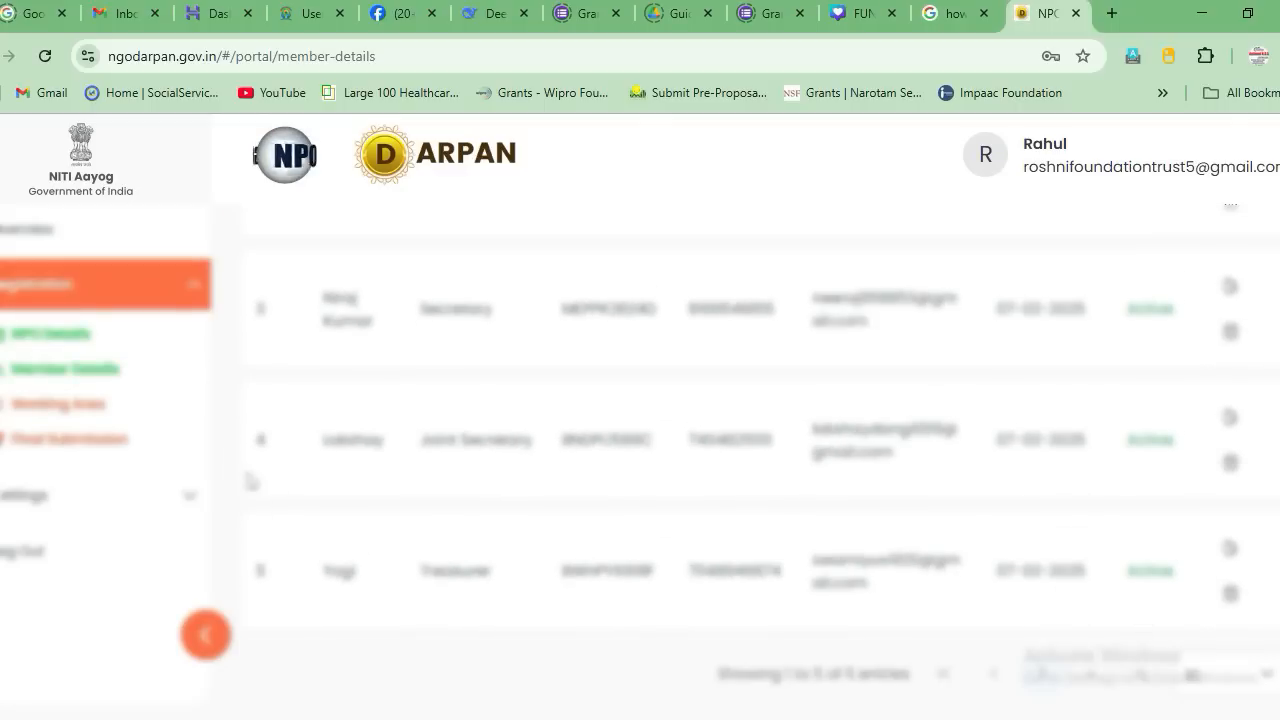
# Open the Working Area section of the NGO registration
pyautogui.click(58, 405)
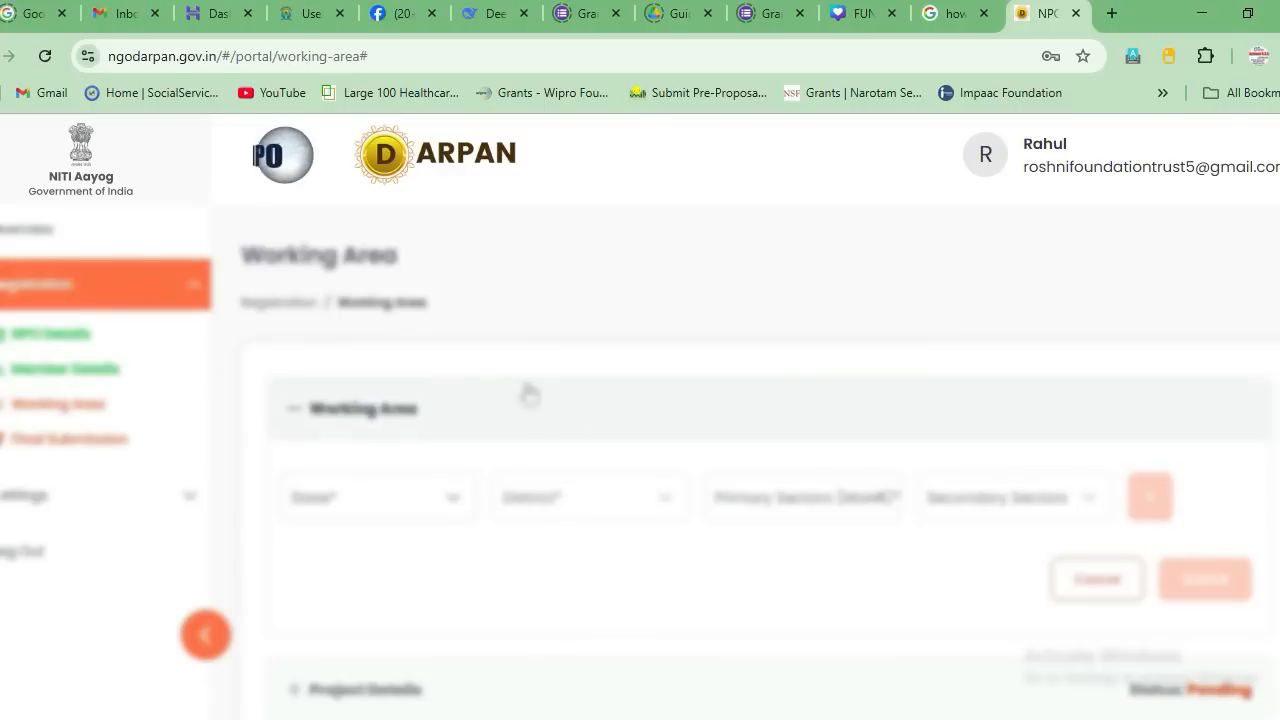
pyautogui.scroll(-1, 571, 386)
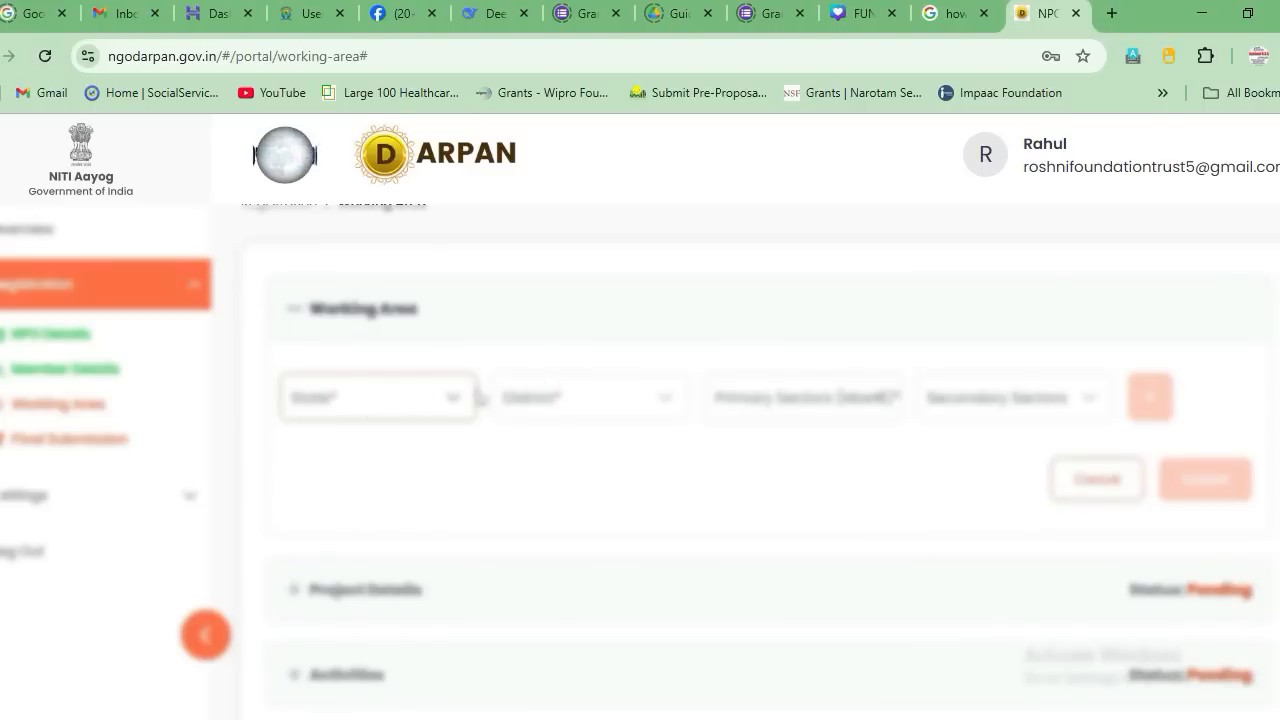
# Set the working area's state to Haryana and its district to ALL
pyautogui.click(429, 399)
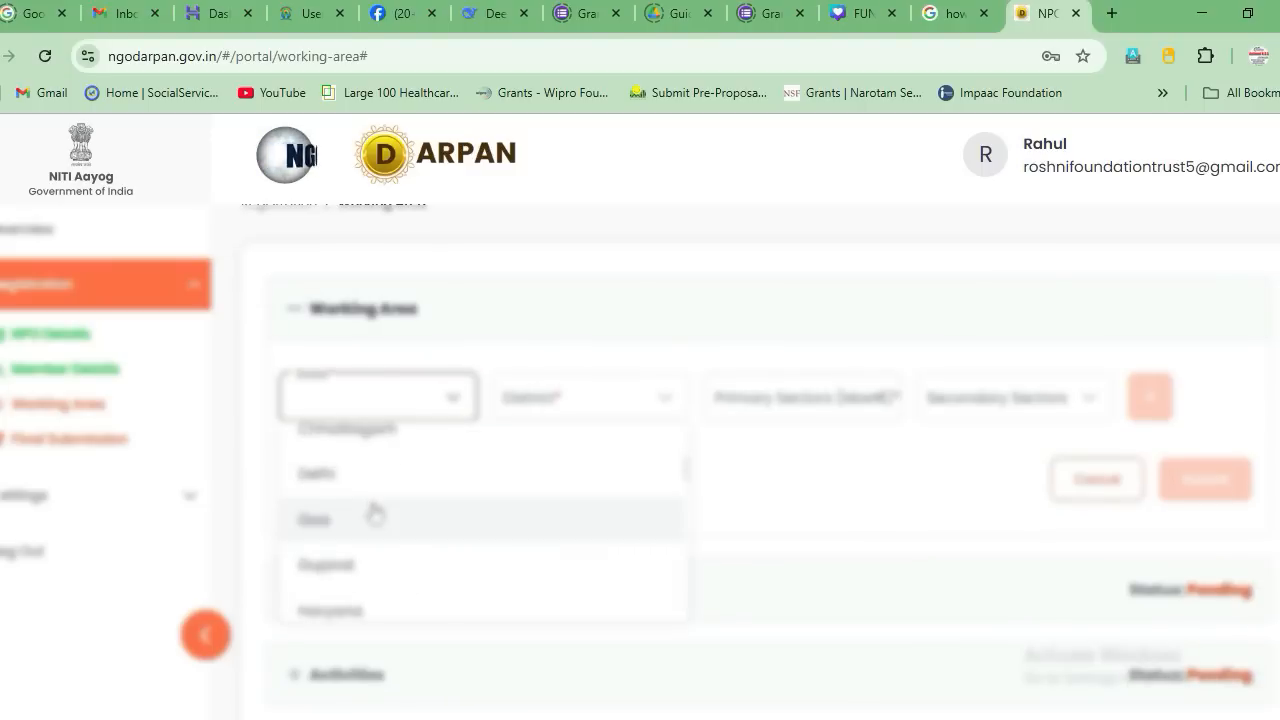
pyautogui.click(330, 609)
pyautogui.click(583, 398)
pyautogui.click(545, 455)
pyautogui.click(410, 400)
pyautogui.scroll(4, 409, 464)
pyautogui.scroll(-15, 420, 474)
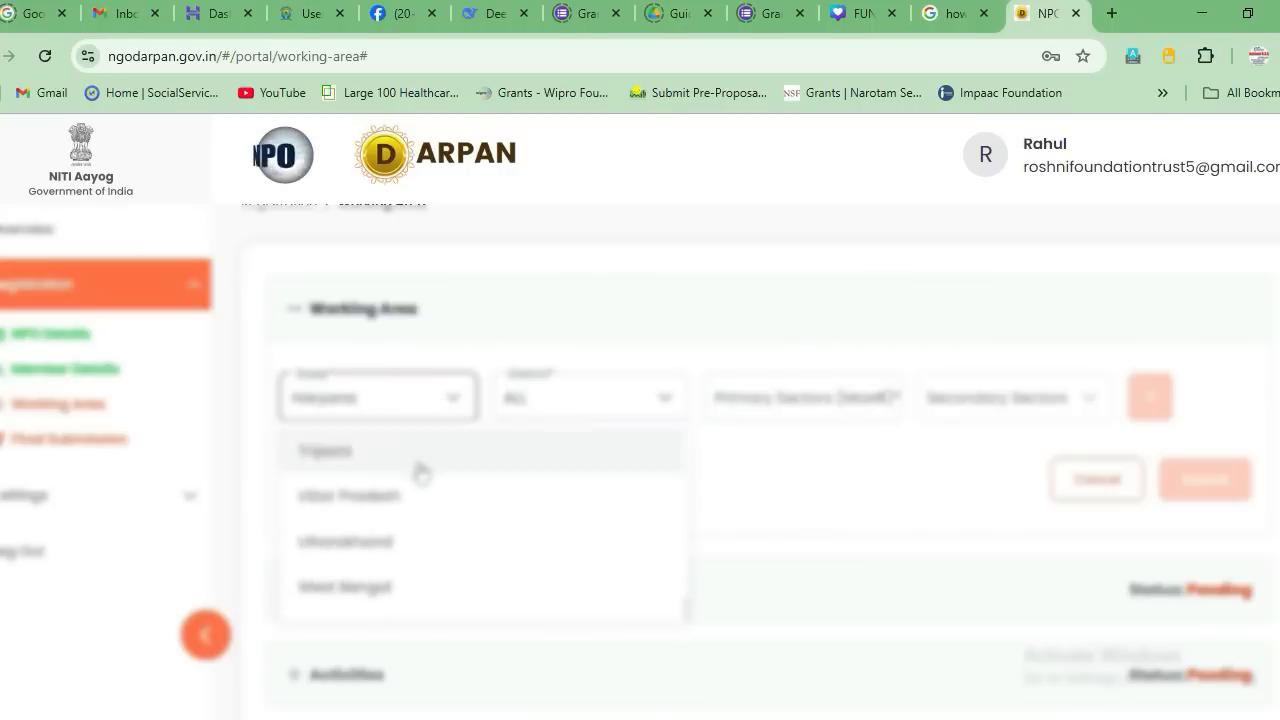
pyautogui.scroll(3, 422, 473)
pyautogui.click(605, 335)
# Open the Primary Sectors choices and consult the trust deed PDF for the trust's objectives
pyautogui.click(877, 460)
pyautogui.click(815, 340)
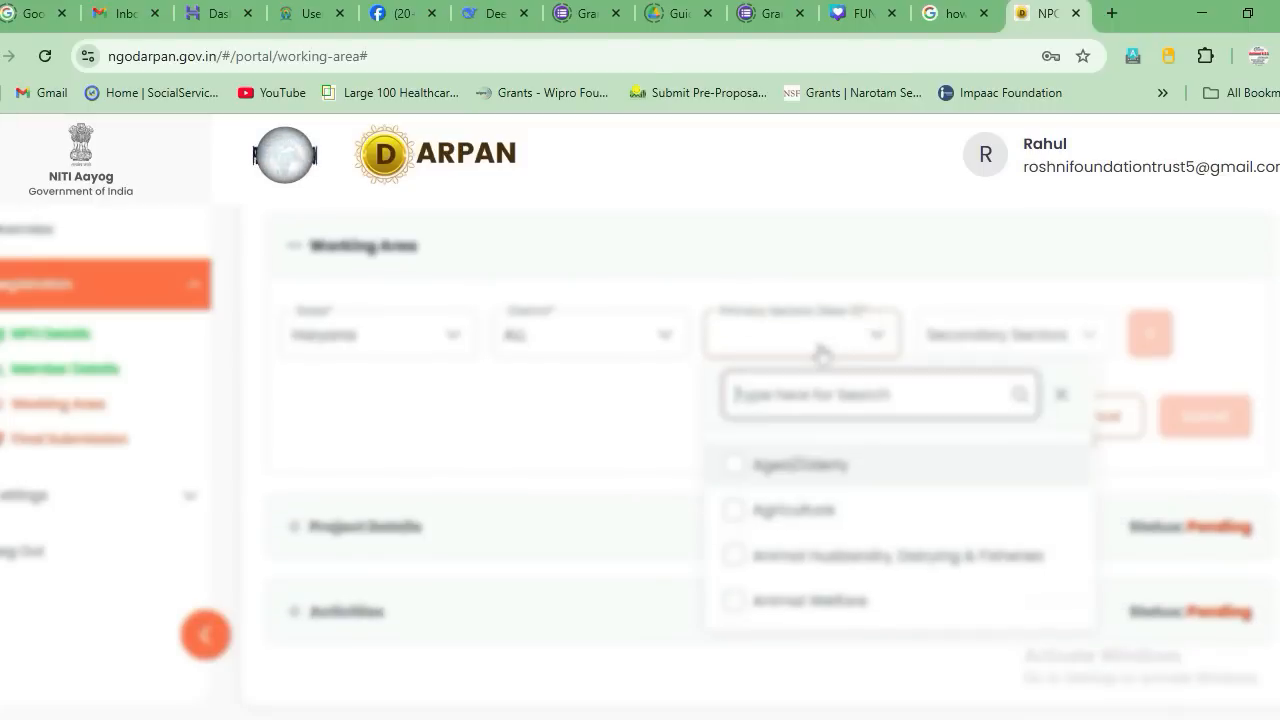
pyautogui.scroll(-5, 838, 510)
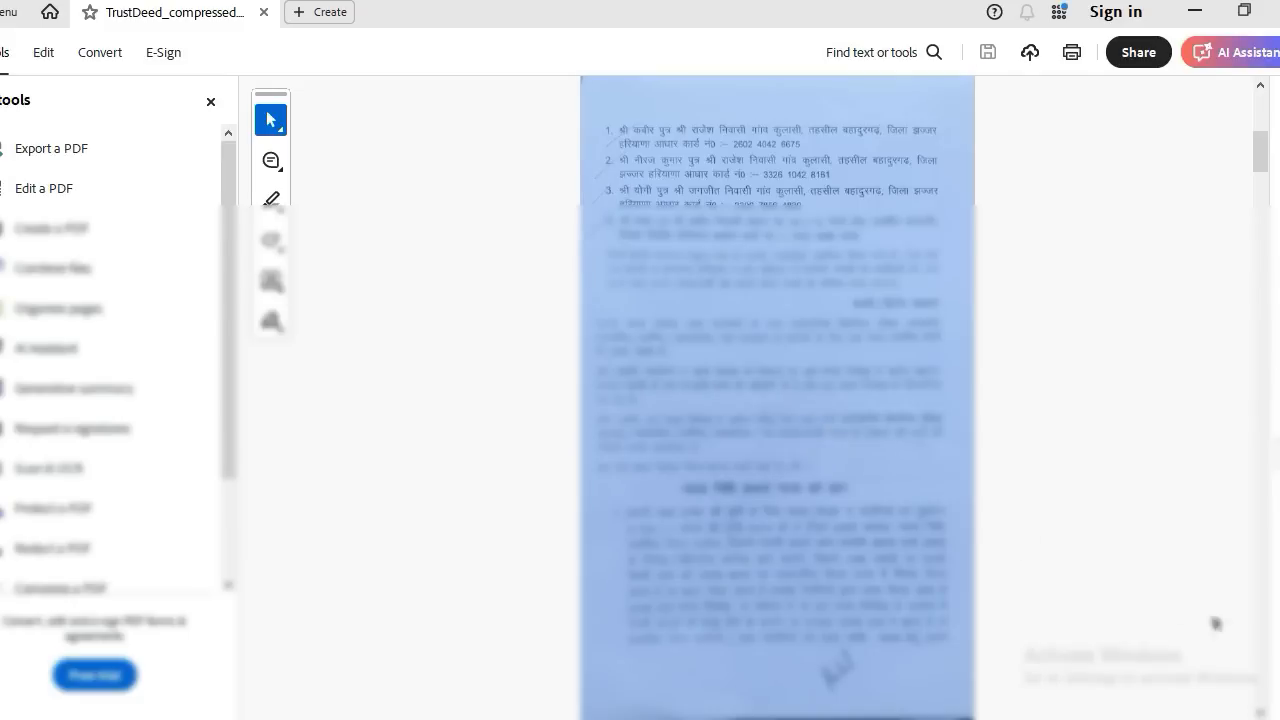
pyautogui.click(1279, 669)
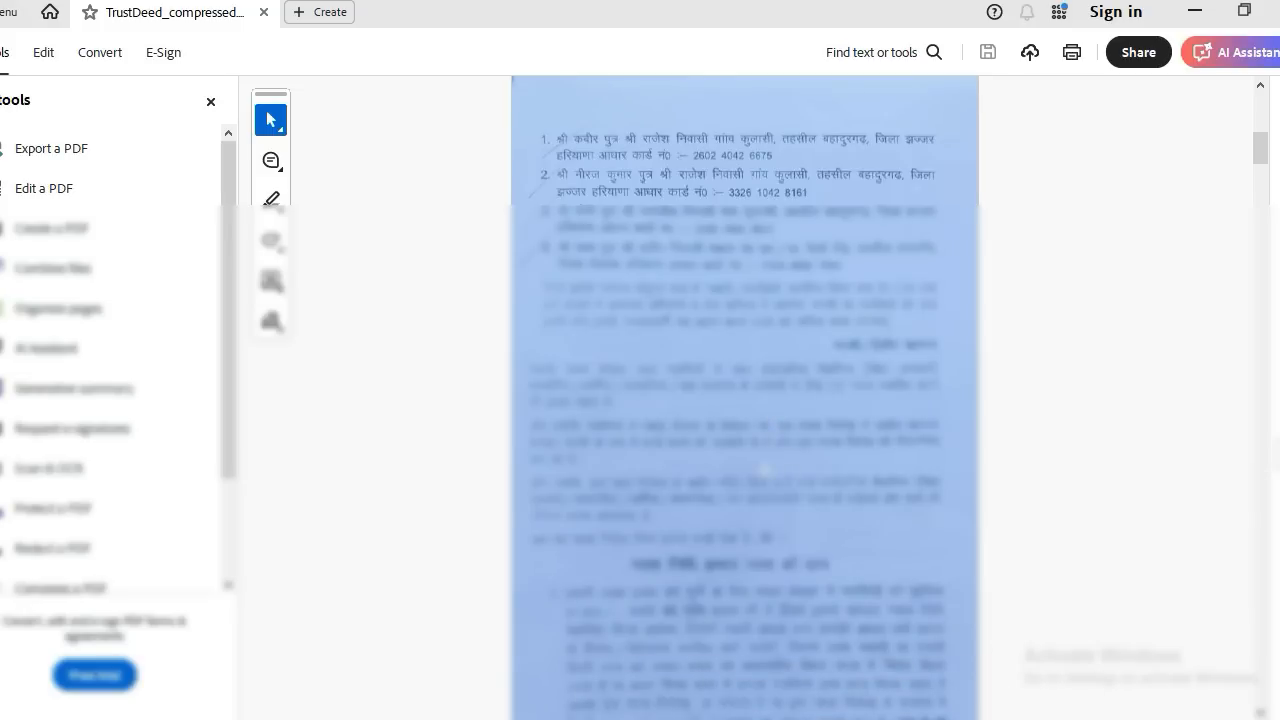
pyautogui.scroll(-10, 765, 470)
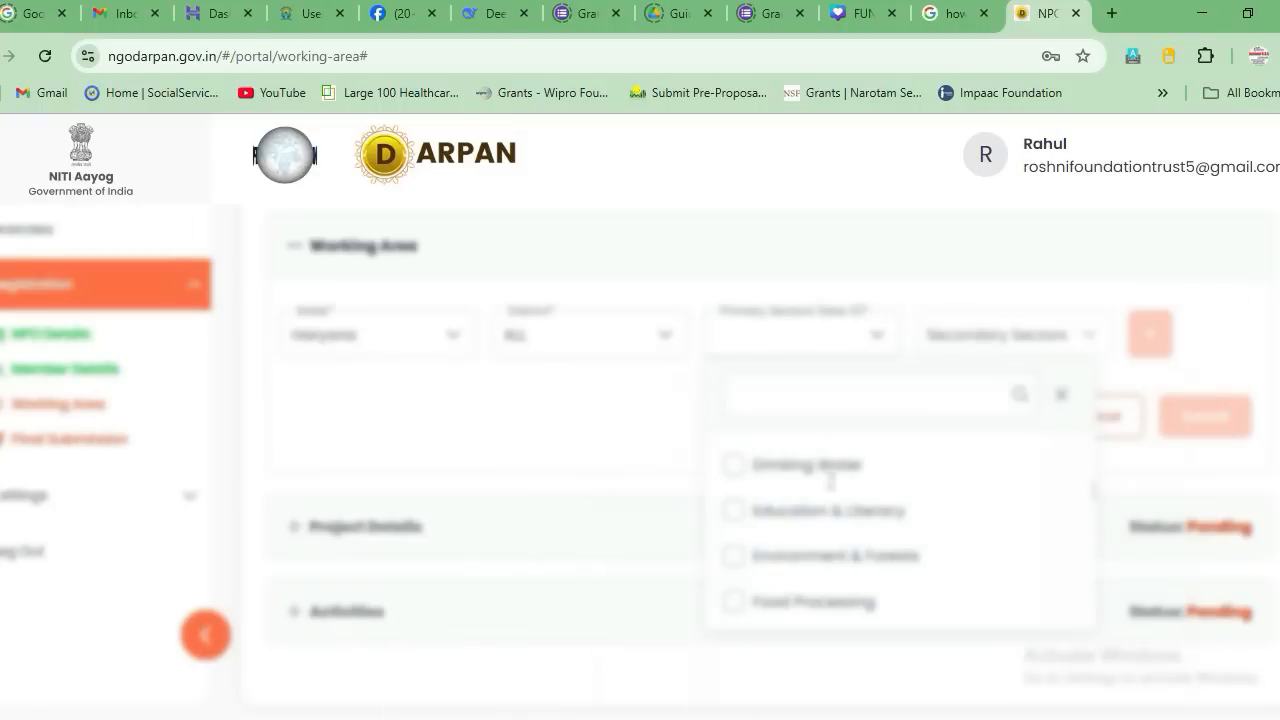
# Return to the NGO Darpan form and choose Education & Literacy and Agriculture as primary sectors
pyautogui.click(735, 511)
pyautogui.scroll(3, 830, 545)
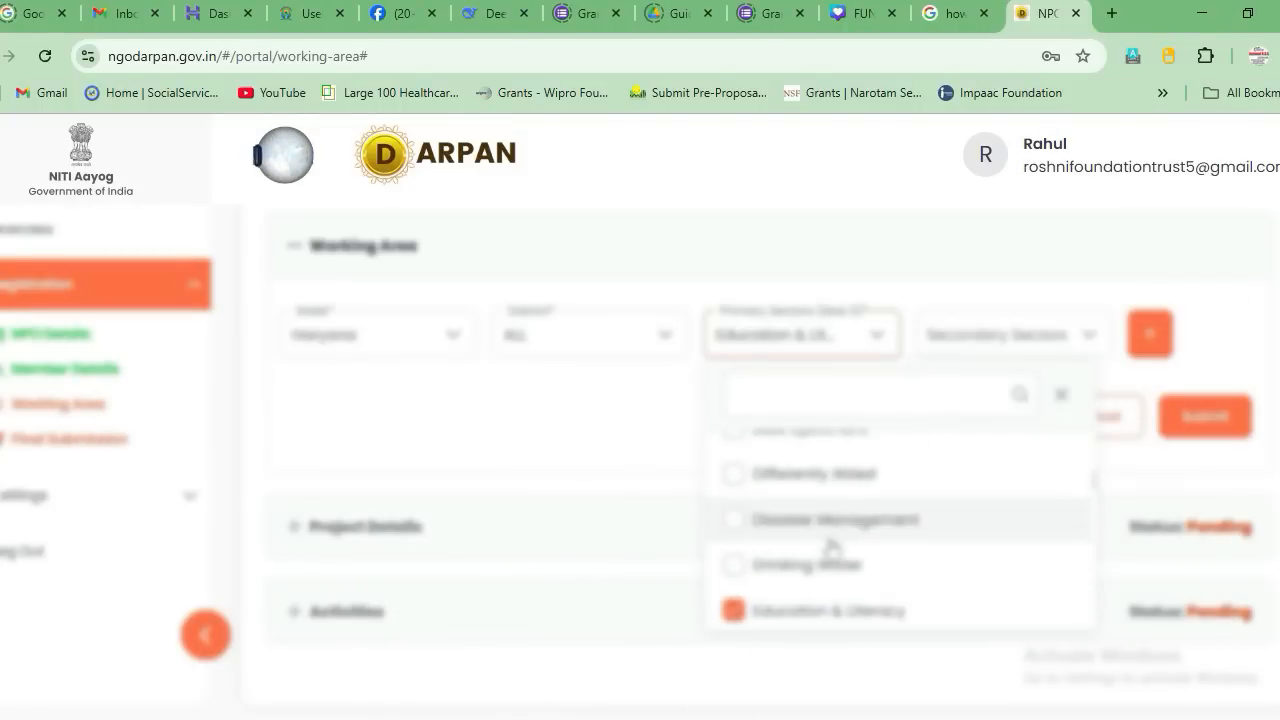
pyautogui.scroll(2, 777, 531)
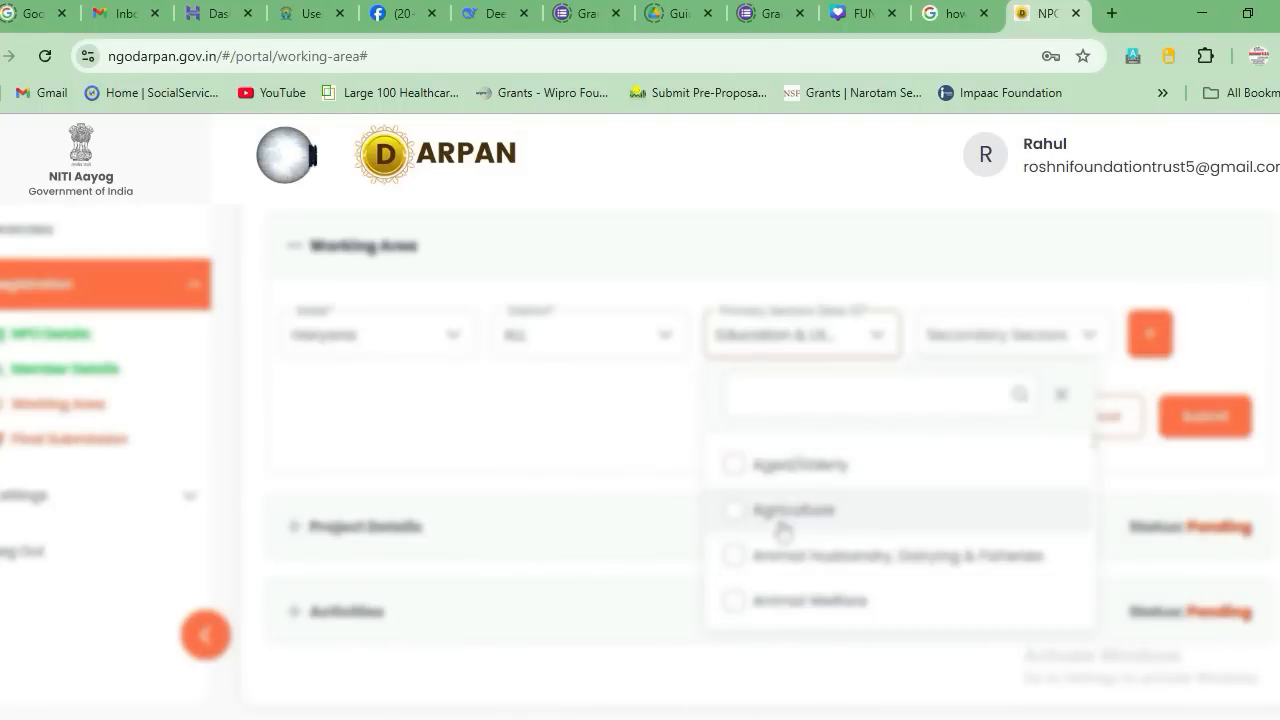
pyautogui.scroll(1, 723, 527)
pyautogui.scroll(2, 730, 560)
pyautogui.scroll(-2, 808, 531)
pyautogui.scroll(-3, 680, 526)
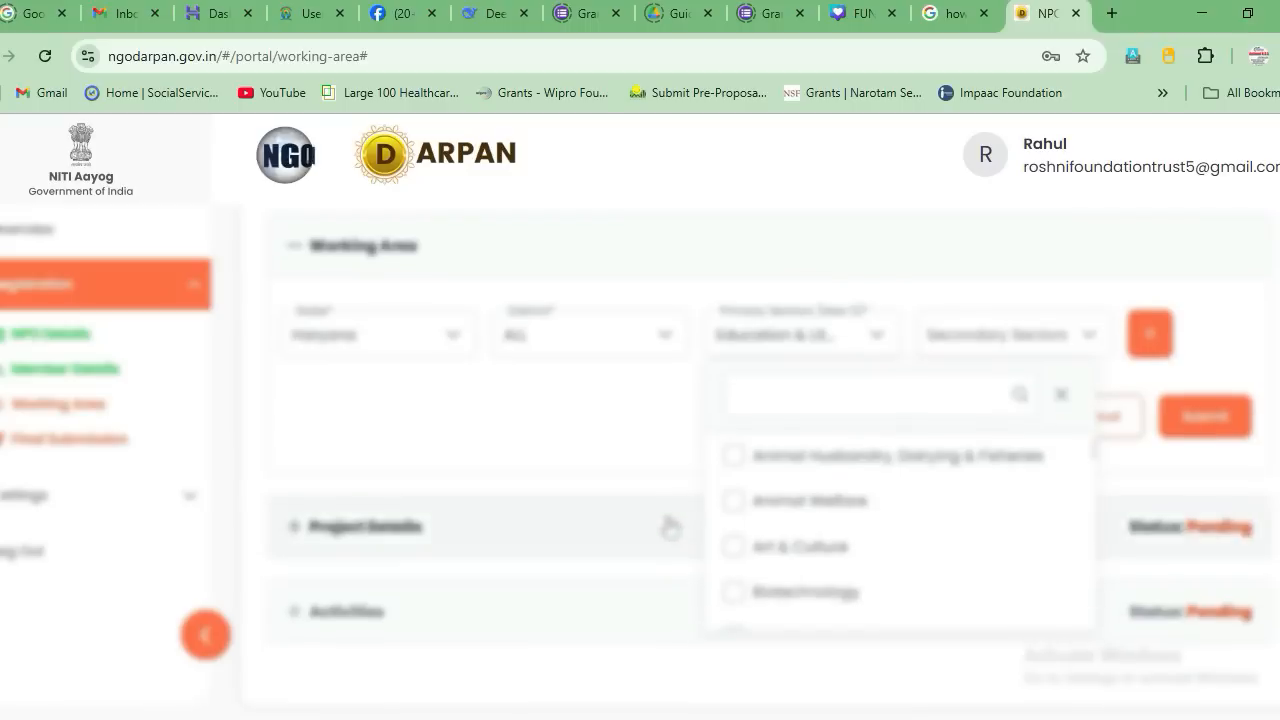
pyautogui.scroll(2, 790, 480)
pyautogui.click(812, 510)
# Add Vocational Training and Women's Development & Empowerment to the primary sectors
pyautogui.scroll(2, 814, 509)
pyautogui.scroll(-2, 746, 550)
pyautogui.scroll(-8, 747, 545)
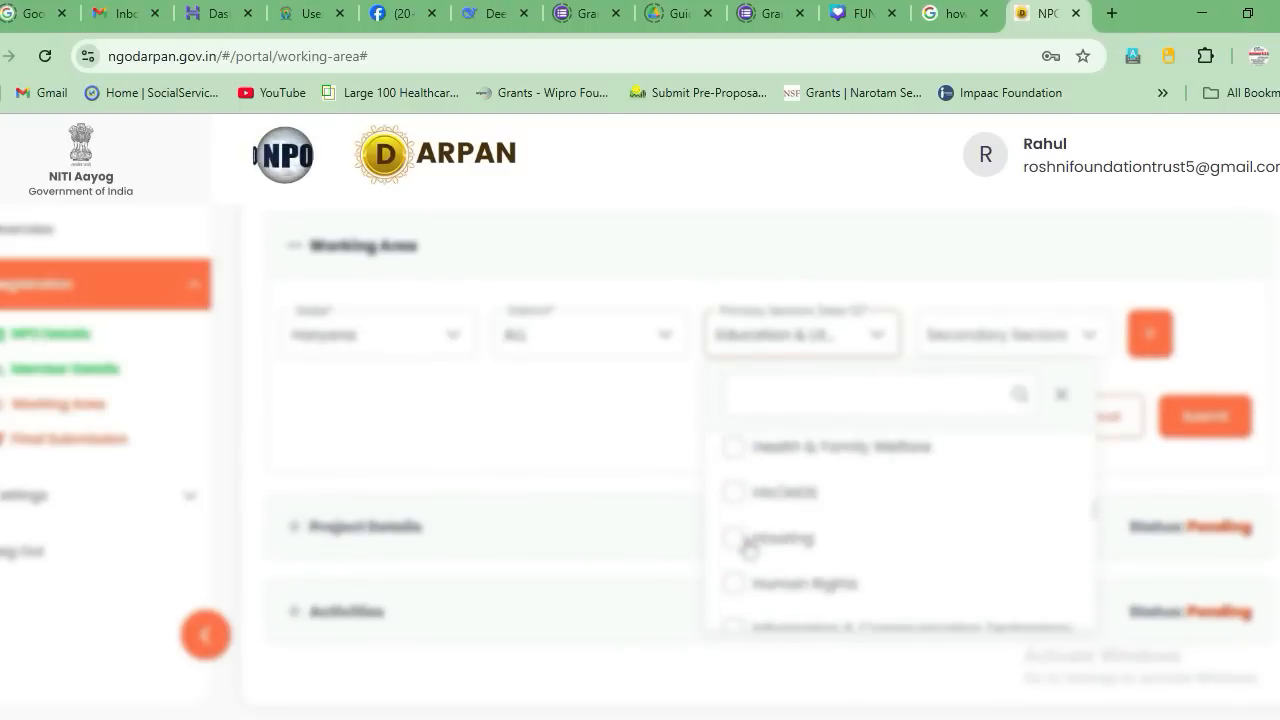
pyautogui.scroll(-5, 748, 547)
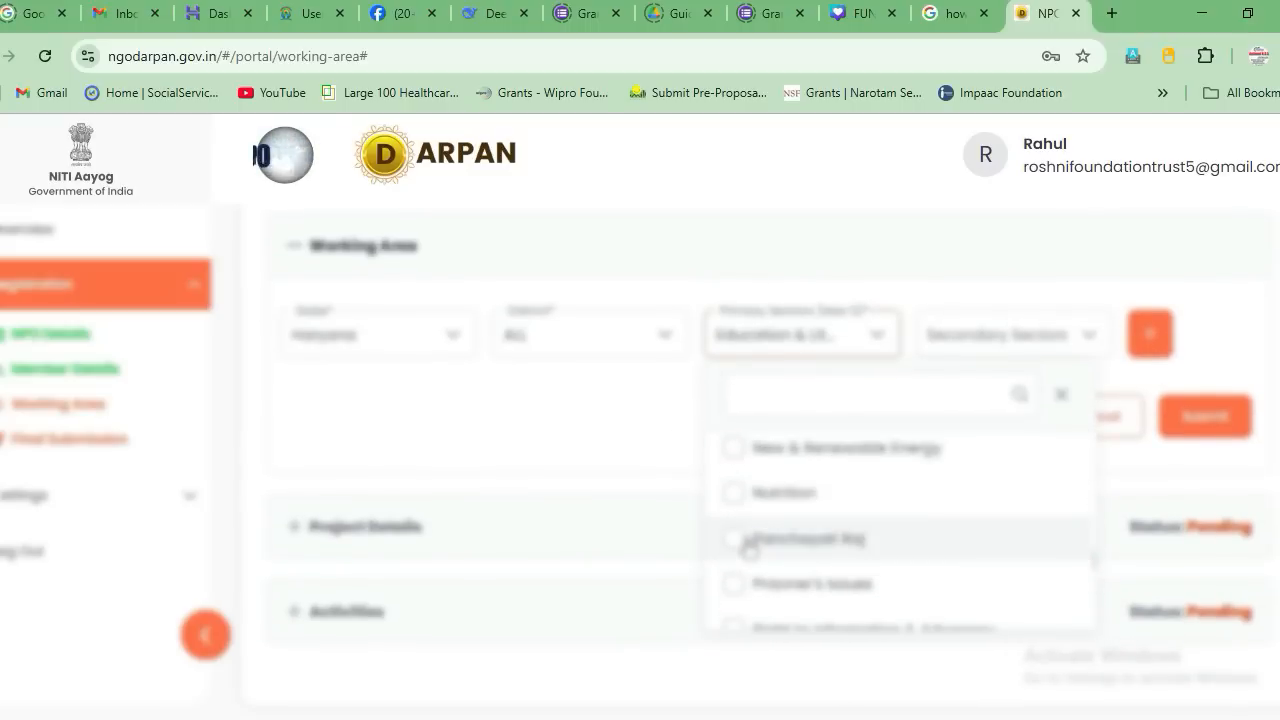
pyautogui.scroll(-4, 748, 547)
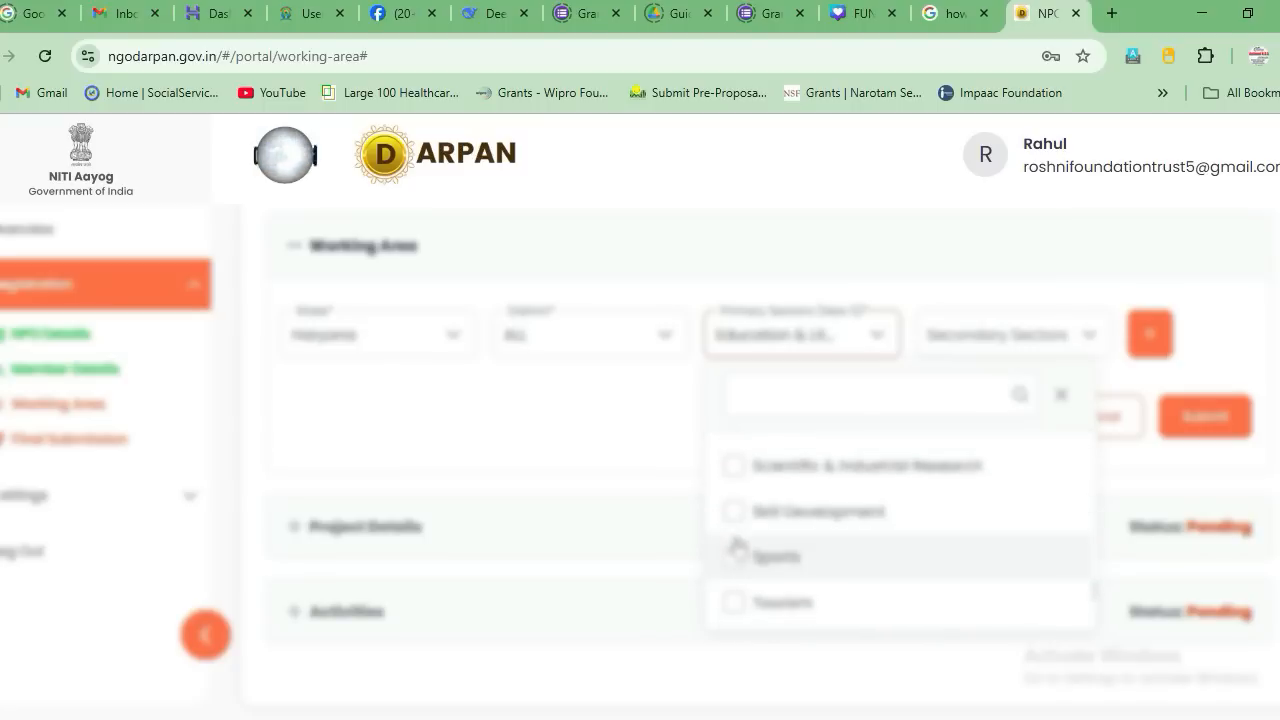
pyautogui.scroll(-2, 736, 547)
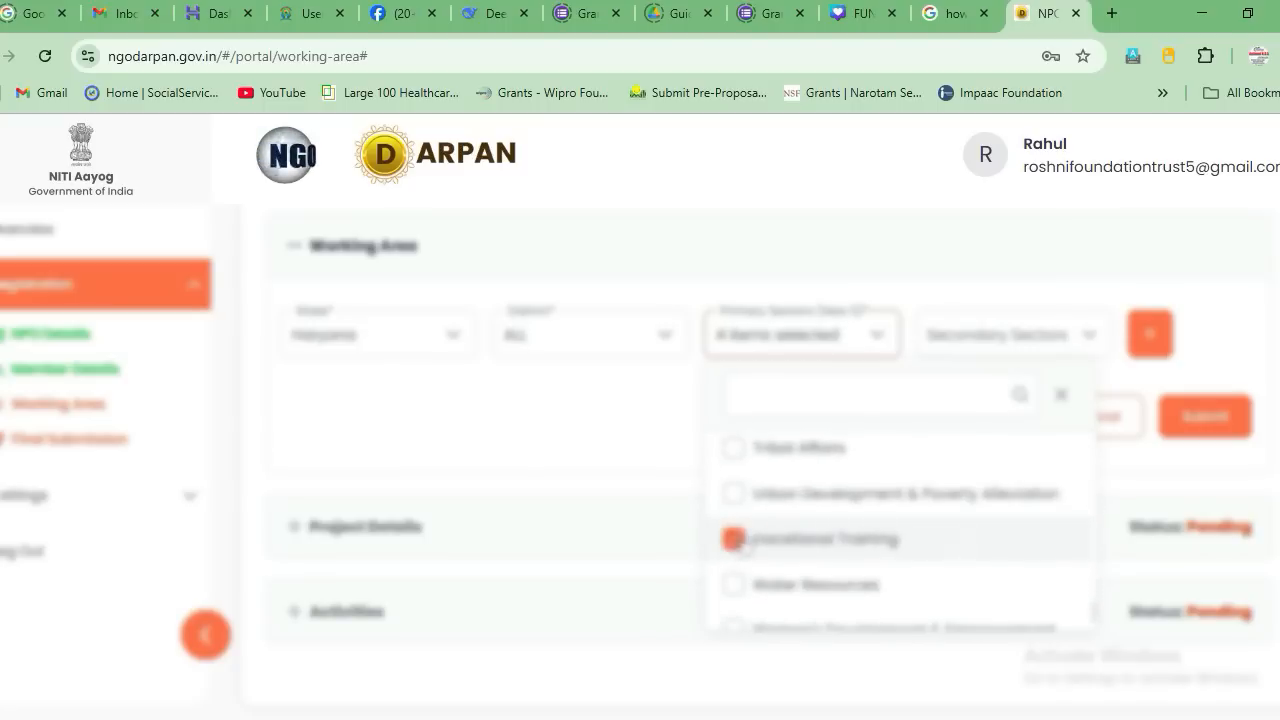
pyautogui.scroll(-2, 745, 540)
pyautogui.click(734, 551)
pyautogui.scroll(10, 733, 518)
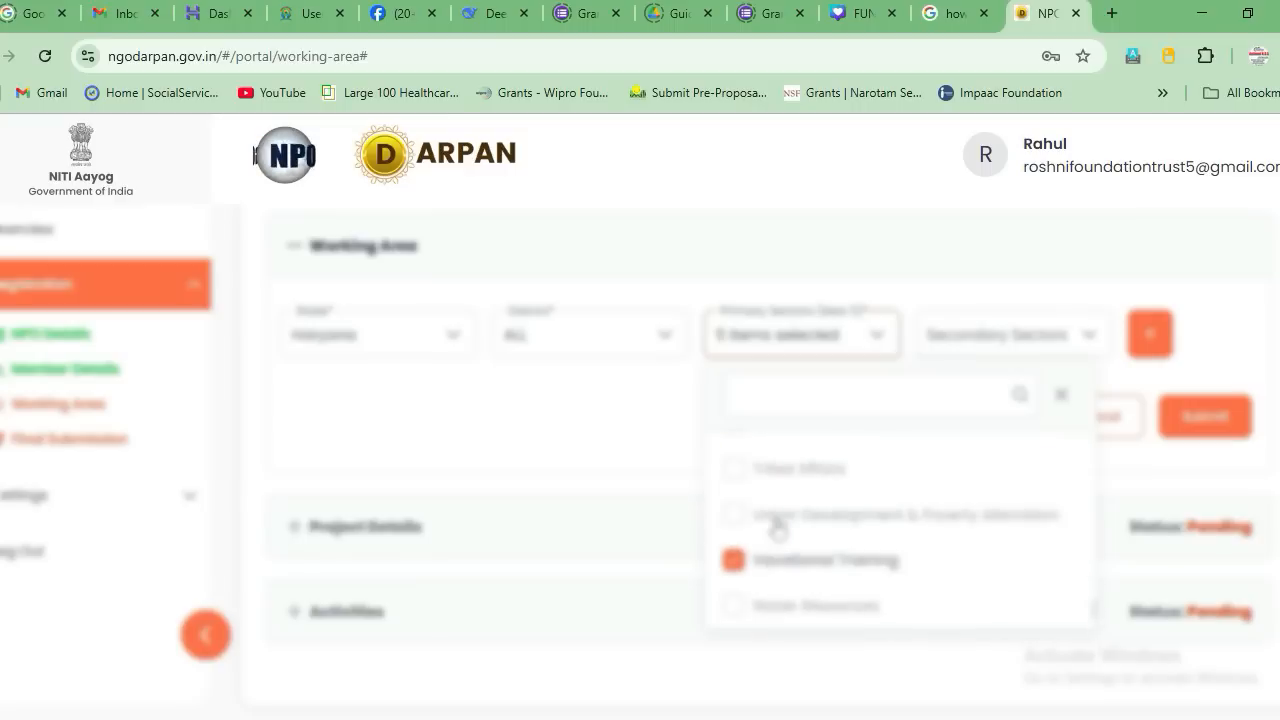
pyautogui.scroll(2, 778, 528)
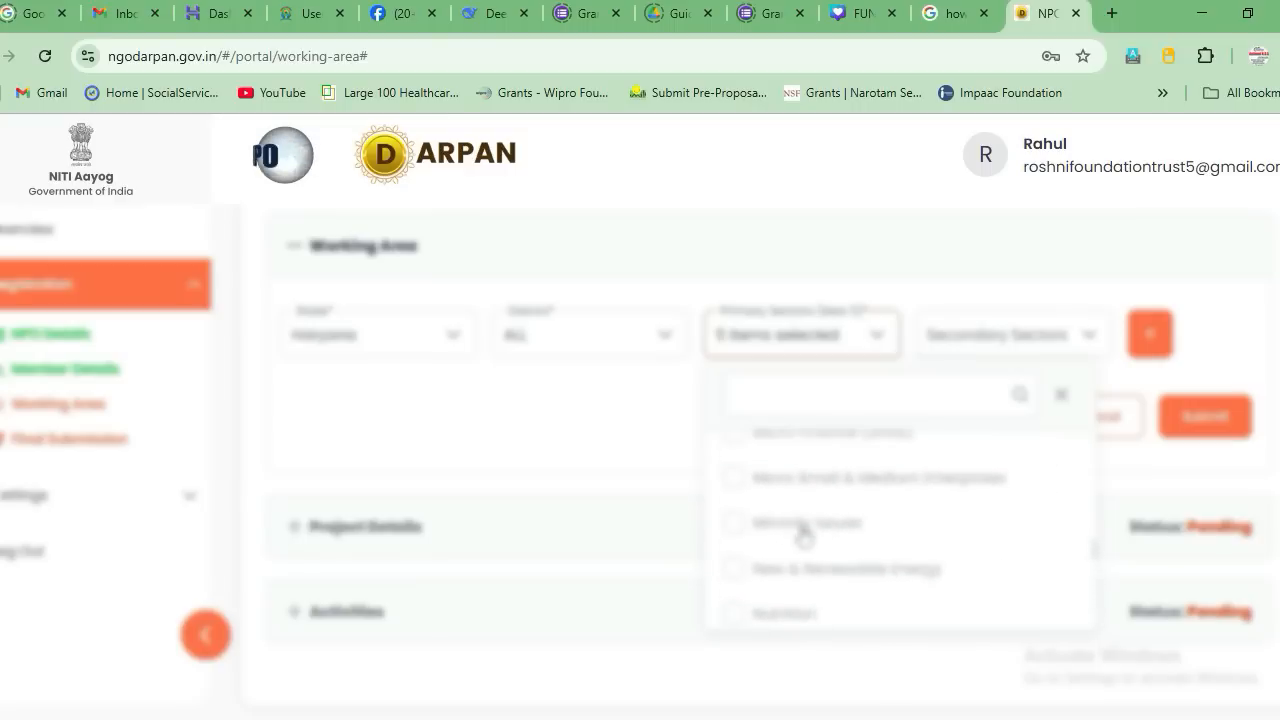
pyautogui.scroll(8, 803, 535)
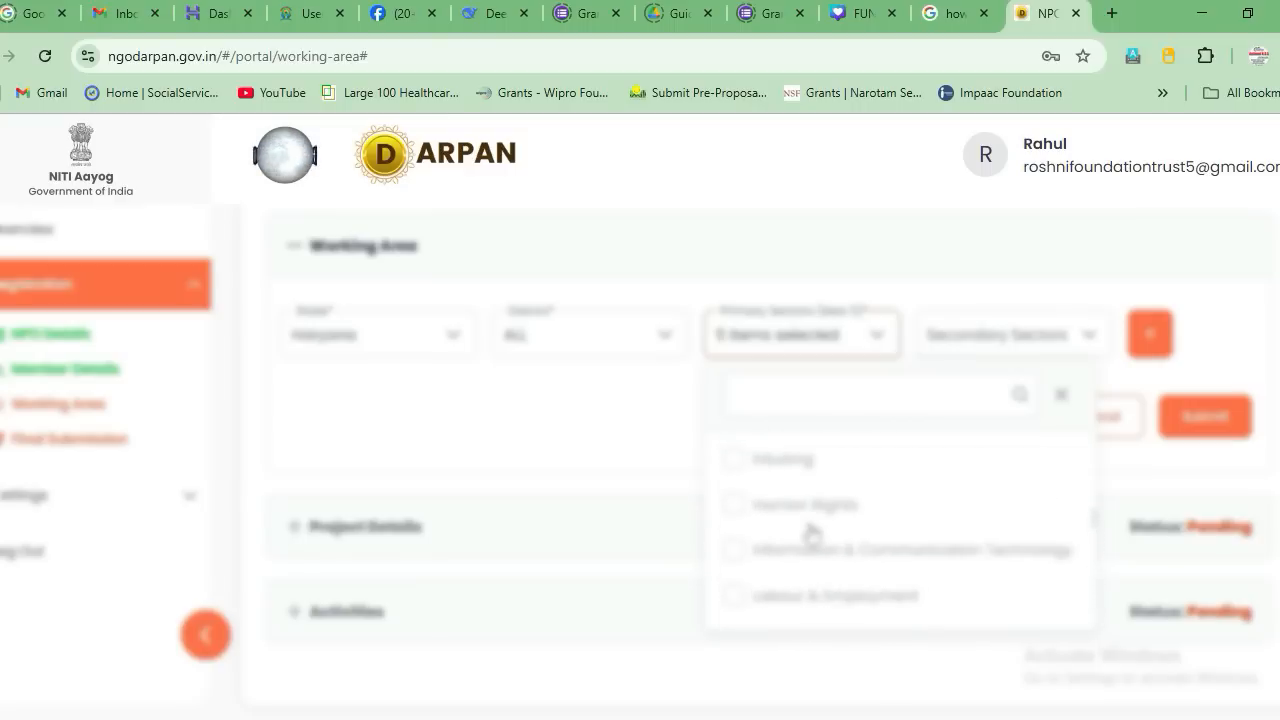
# Choose Aged/Elderly, Animal Welfare, Art & Culture, Biotechnology and Children as secondary sectors
pyautogui.click(962, 335)
pyautogui.scroll(-3, 945, 515)
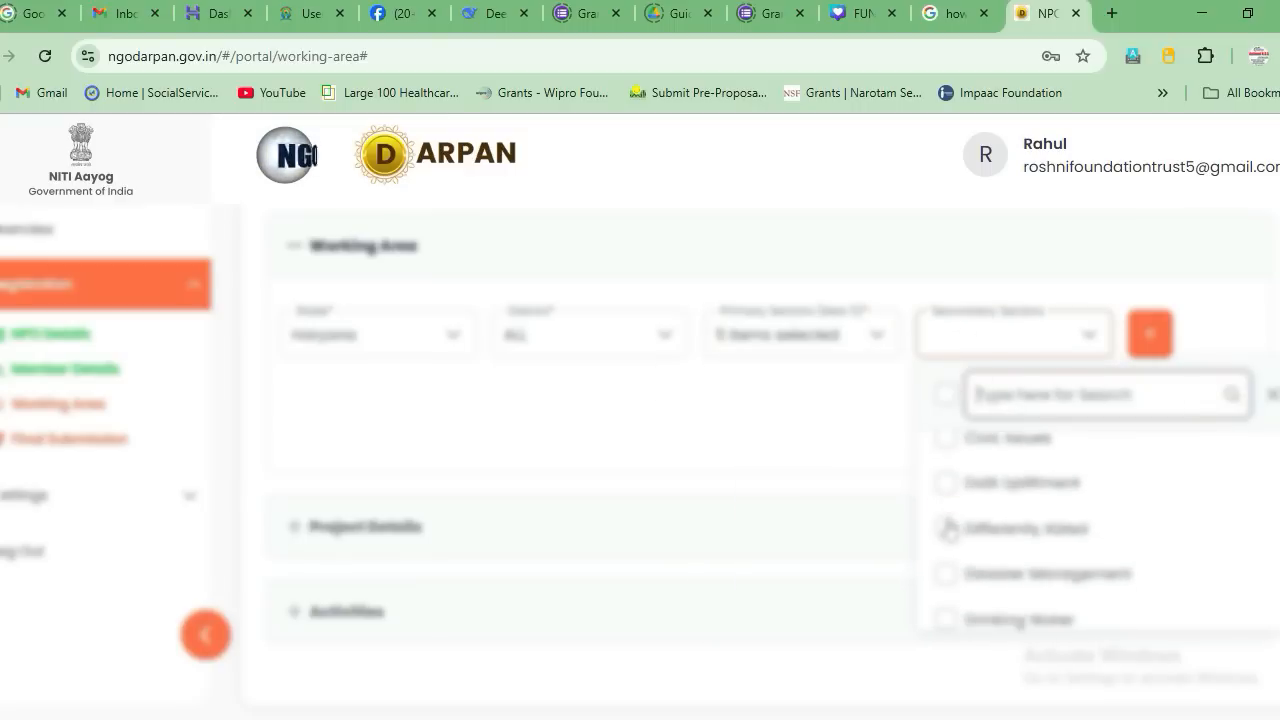
pyautogui.scroll(3, 945, 520)
pyautogui.click(944, 465)
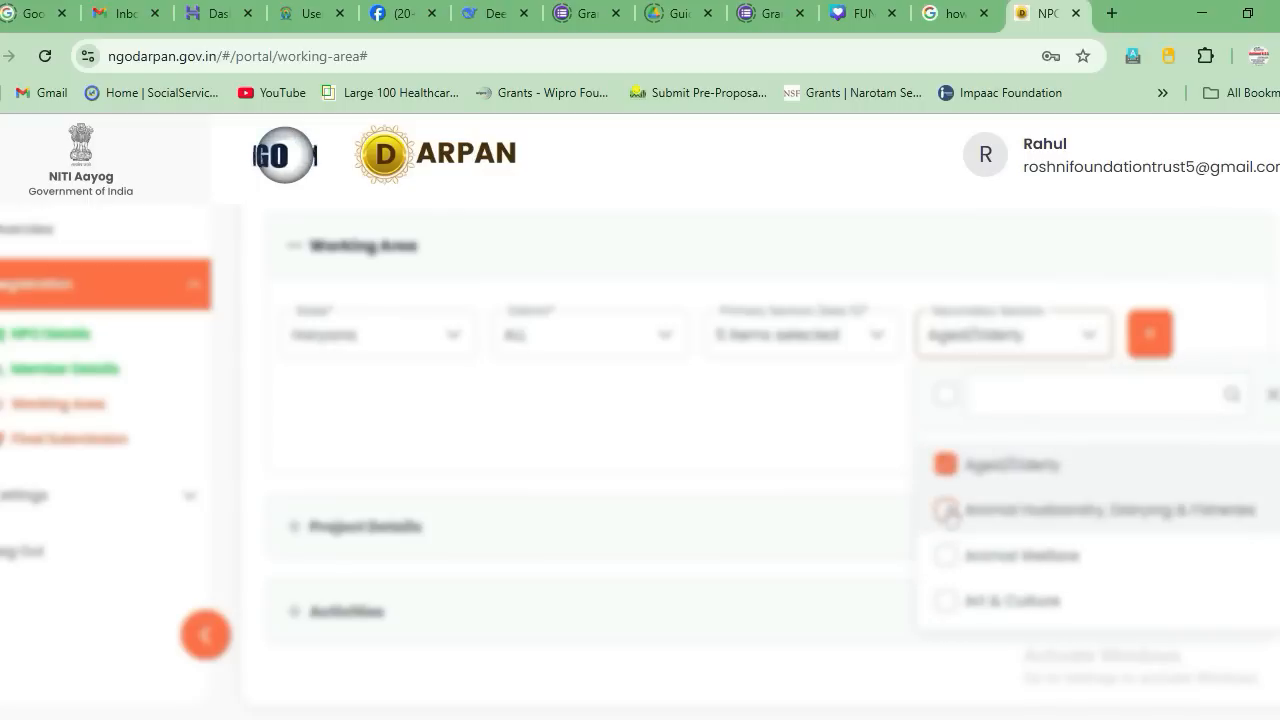
pyautogui.click(948, 557)
pyautogui.scroll(-1, 950, 553)
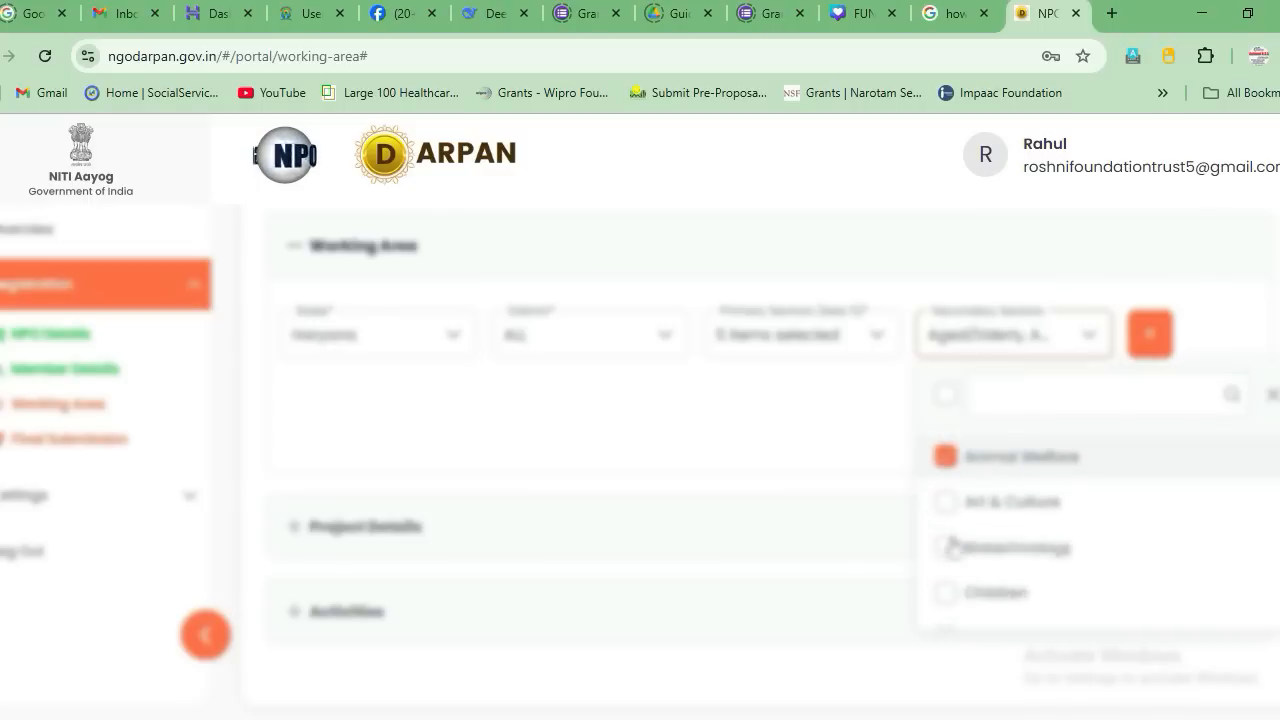
pyautogui.click(946, 508)
pyautogui.scroll(-1, 949, 548)
pyautogui.click(948, 492)
pyautogui.click(947, 449)
pyautogui.scroll(2, 958, 500)
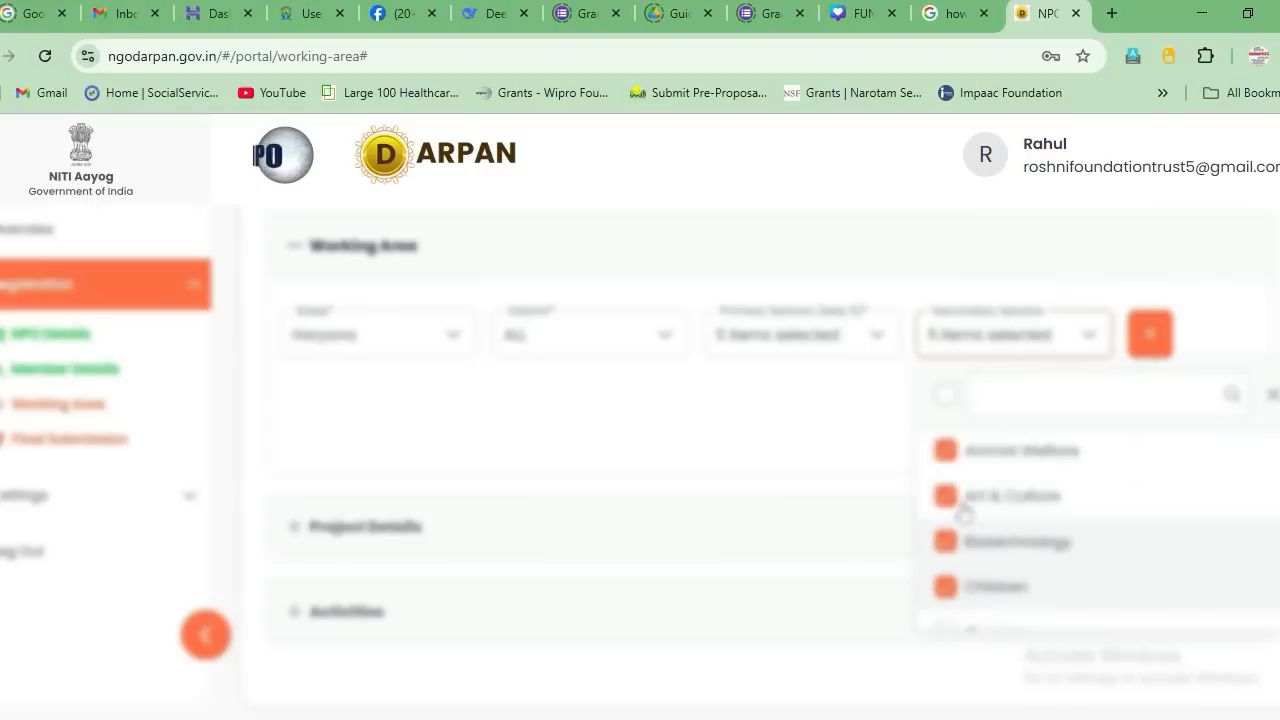
pyautogui.click(949, 508)
# Add the further secondary sectors after Children one by one, working down through the list
pyautogui.scroll(-2, 952, 518)
pyautogui.click(949, 539)
pyautogui.click(947, 590)
pyautogui.scroll(-2, 948, 545)
pyautogui.click(947, 478)
pyautogui.click(946, 440)
pyautogui.scroll(1, 947, 500)
pyautogui.scroll(-3, 948, 538)
pyautogui.click(948, 543)
pyautogui.click(948, 503)
pyautogui.click(947, 458)
pyautogui.scroll(1, 947, 500)
pyautogui.click(947, 513)
pyautogui.click(948, 467)
pyautogui.scroll(1, 949, 523)
pyautogui.click(949, 523)
pyautogui.scroll(-4, 950, 530)
pyautogui.click(947, 619)
pyautogui.click(948, 579)
pyautogui.click(948, 534)
pyautogui.click(946, 488)
pyautogui.click(945, 443)
pyautogui.scroll(2, 945, 510)
pyautogui.click(948, 597)
pyautogui.scroll(-3, 955, 560)
# Select all secondary sectors at once and submit the Working Area details
pyautogui.click(946, 395)
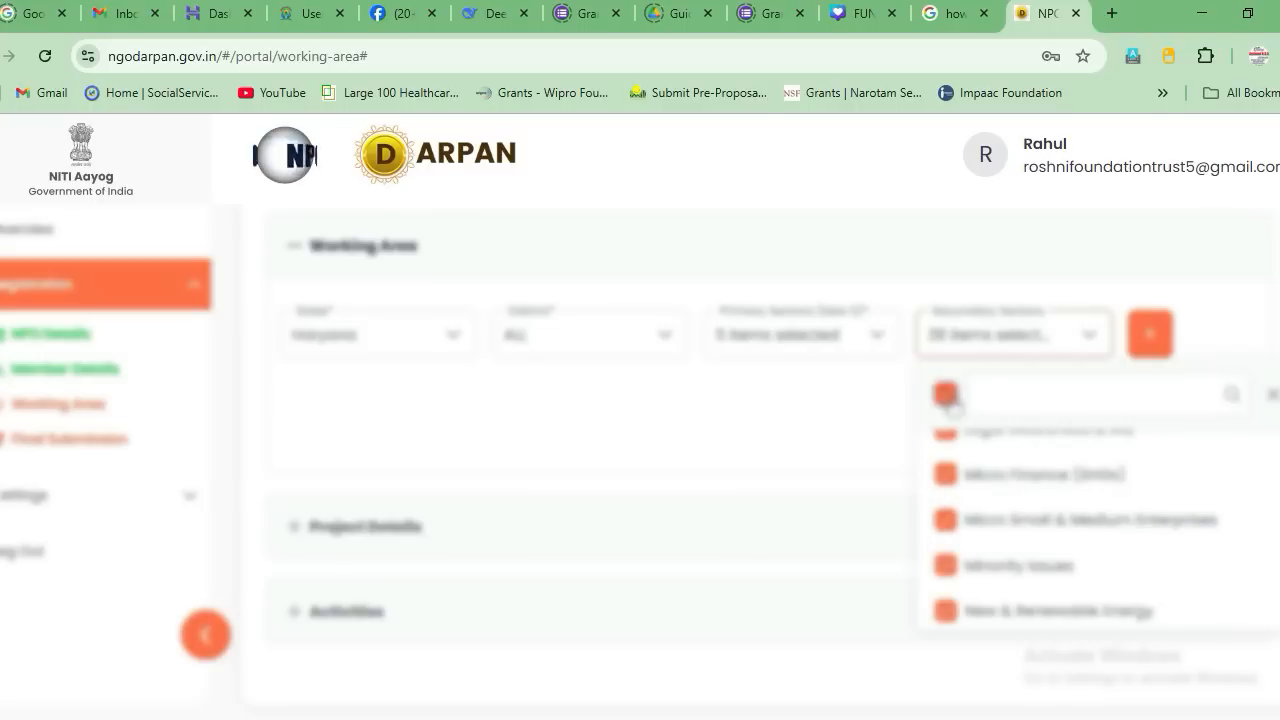
pyautogui.click(1202, 348)
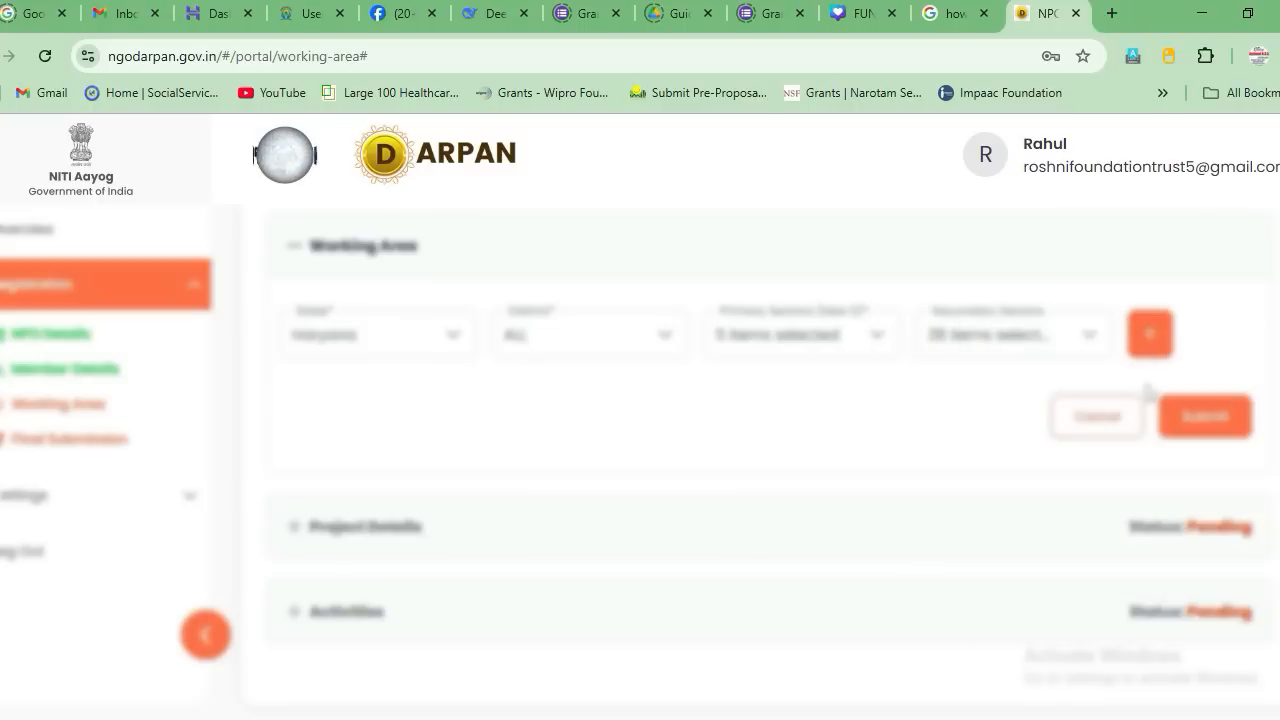
pyautogui.click(1206, 428)
# Submit the Project Details section with No for entering project details
pyautogui.scroll(1, 680, 423)
pyautogui.scroll(-1, 657, 451)
pyautogui.click(337, 540)
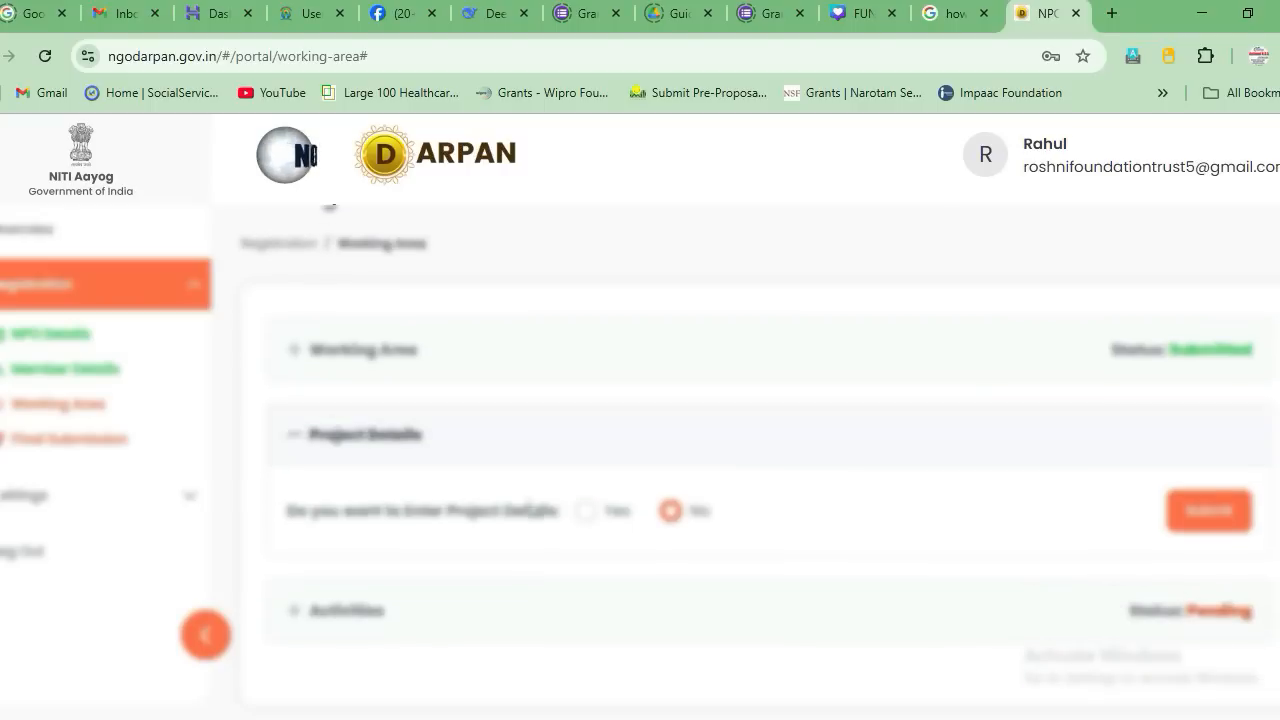
pyautogui.click(1190, 525)
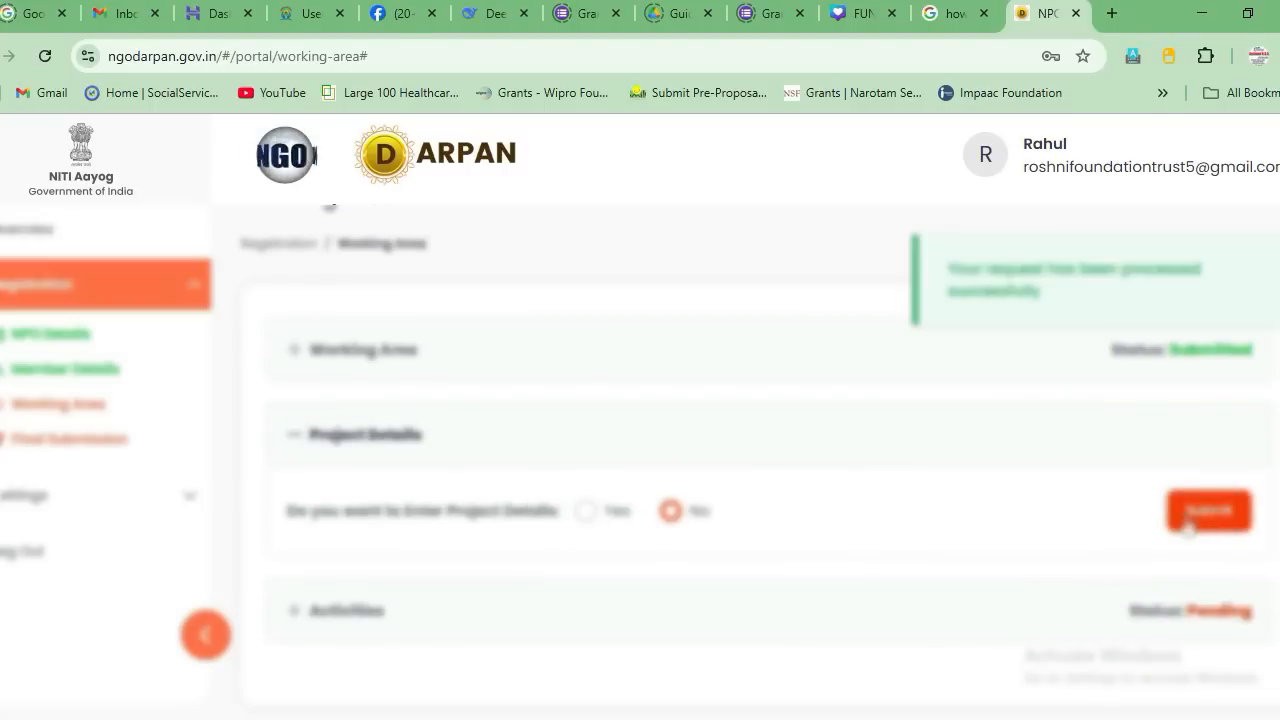
# Submit the Activities section with No for entering activities, and look at the form offered for Yes
pyautogui.click(318, 612)
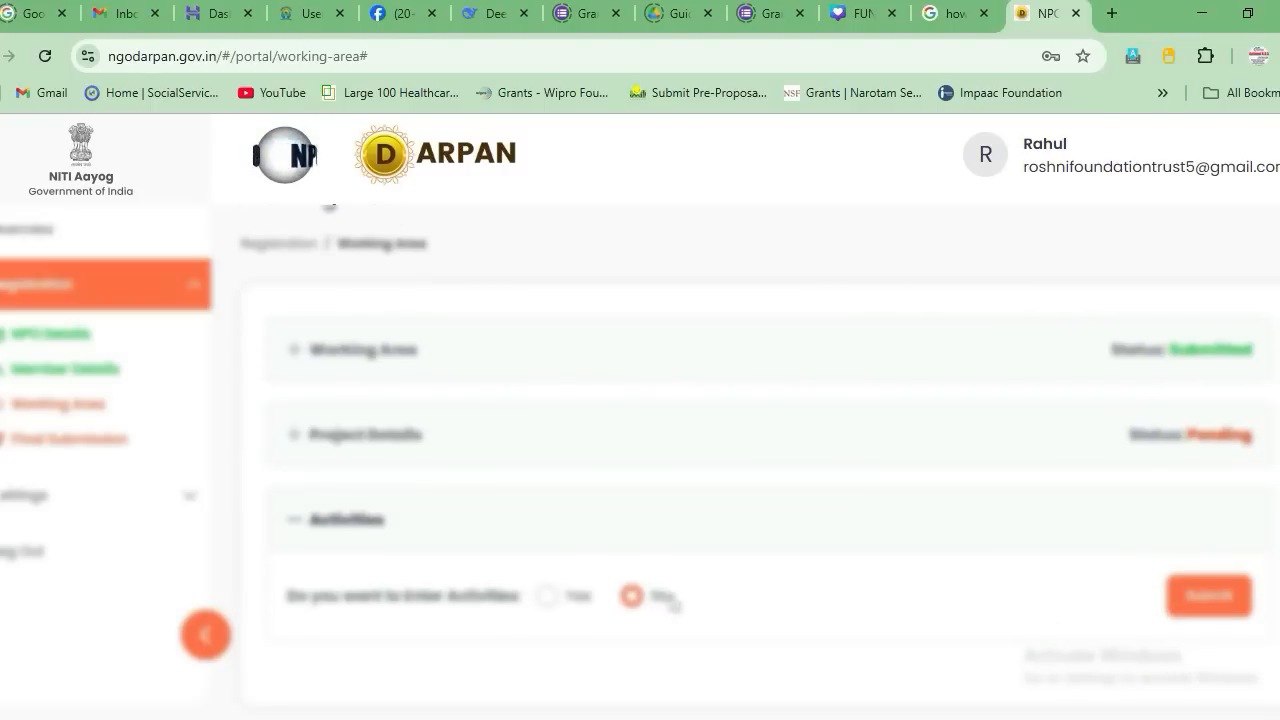
pyautogui.click(1205, 595)
pyautogui.click(546, 597)
pyautogui.scroll(-3, 546, 560)
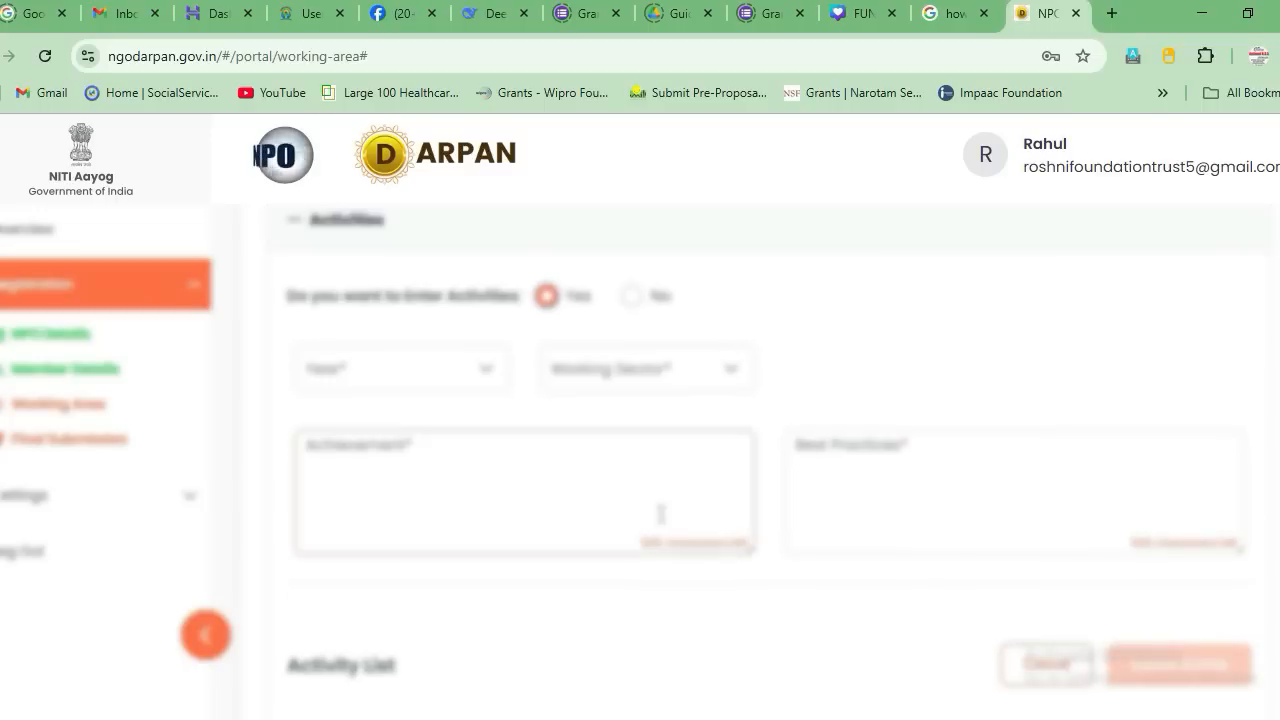
pyautogui.scroll(2, 389, 377)
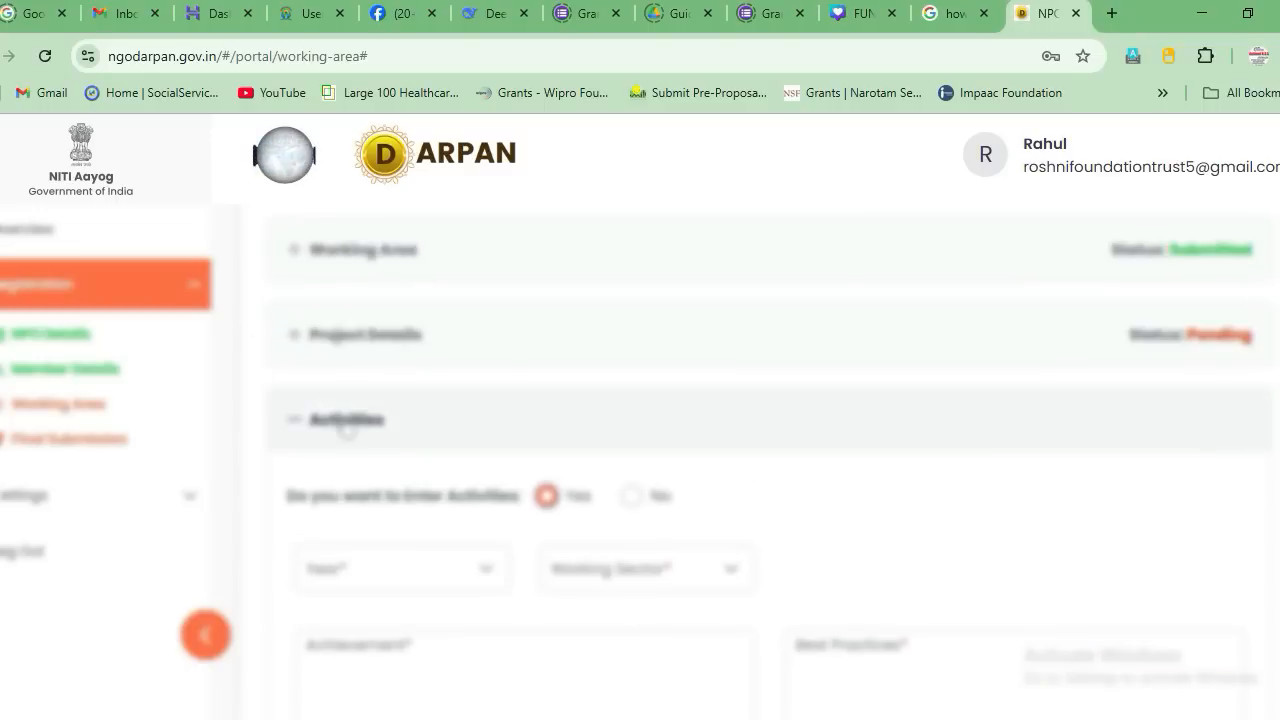
# Set entering project details to Yes to view the project form, and switch the choice back to No
pyautogui.click(346, 428)
pyautogui.click(366, 508)
pyautogui.scroll(-1, 987, 541)
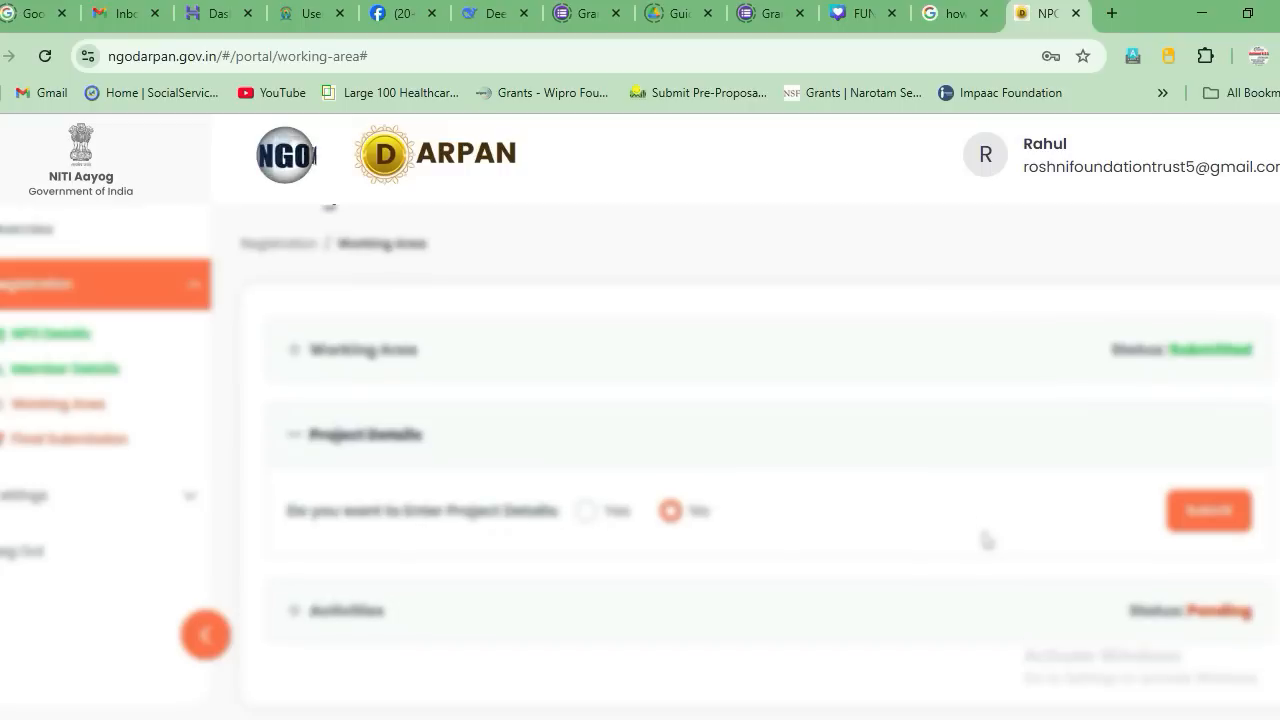
pyautogui.click(585, 511)
pyautogui.scroll(-2, 592, 505)
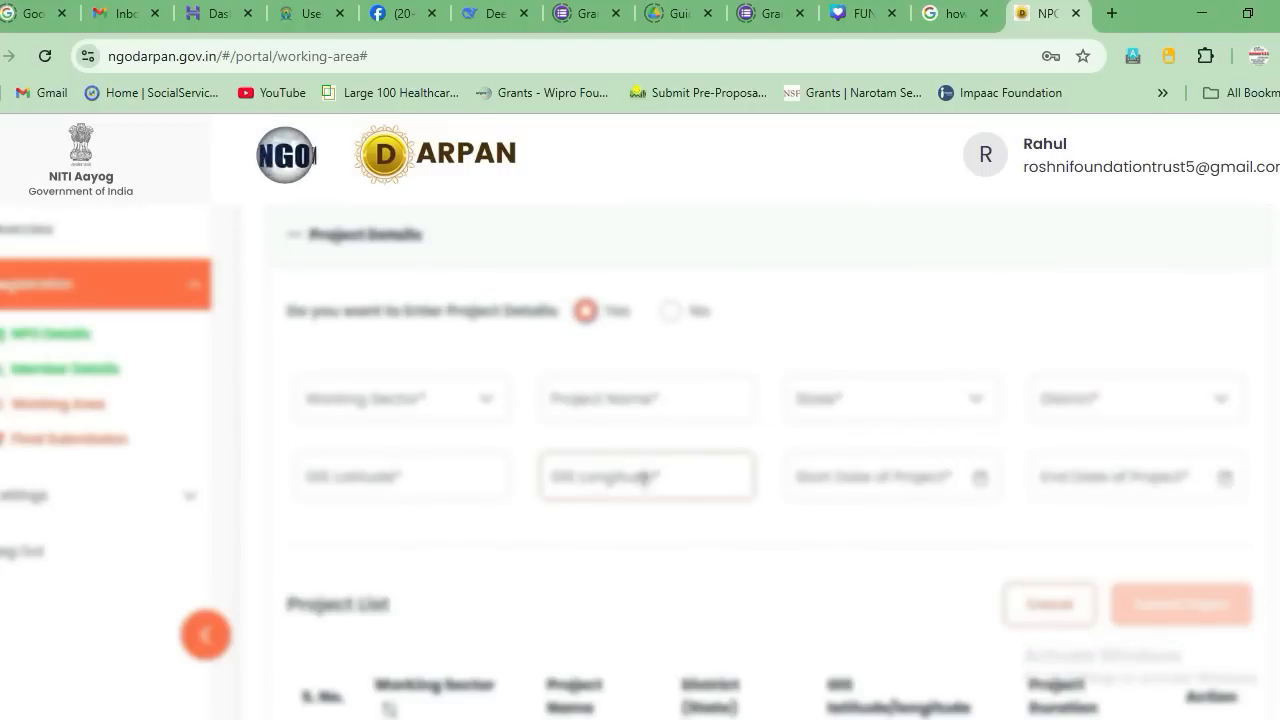
pyautogui.scroll(1, 509, 403)
pyautogui.click(666, 410)
# Check the Activities section again and open the Final Submission page
pyautogui.click(372, 636)
pyautogui.scroll(-7, 613, 524)
pyautogui.scroll(6, 614, 524)
pyautogui.scroll(1, 611, 524)
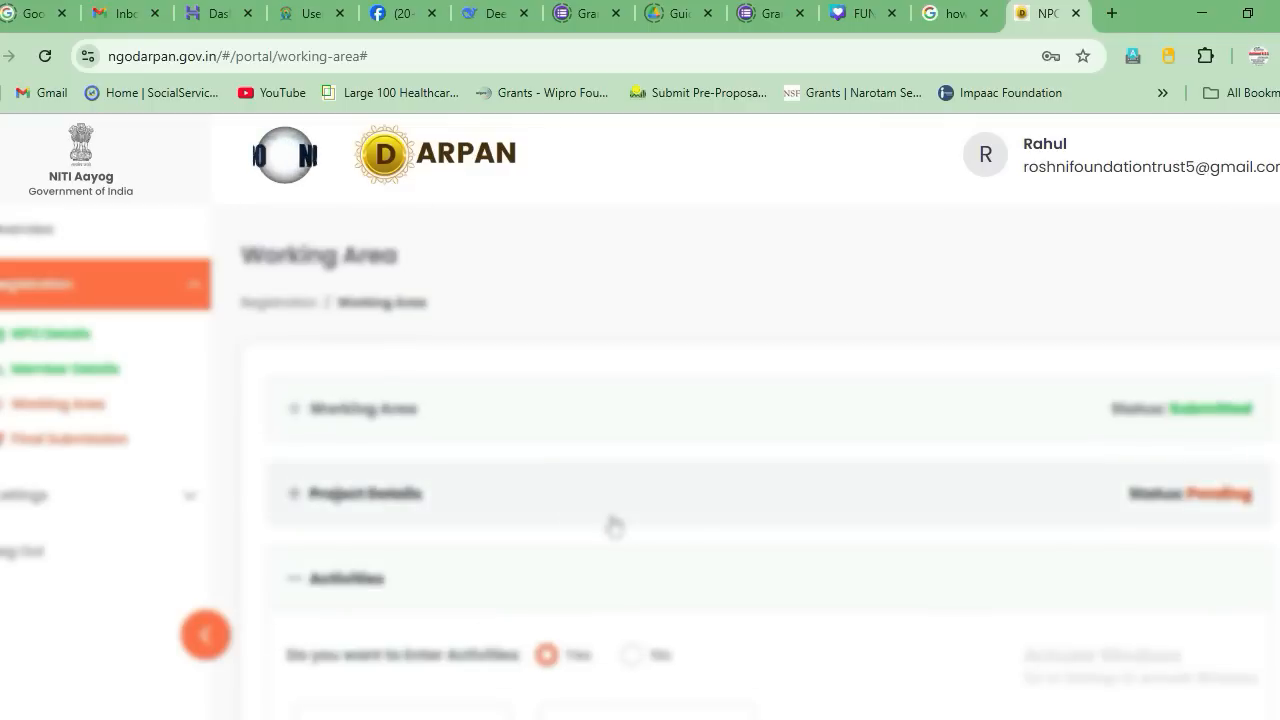
pyautogui.click(66, 445)
# Review the NPO, working area, project and activity details for final submission and proceed to the Witness Details form
pyautogui.scroll(-1, 851, 390)
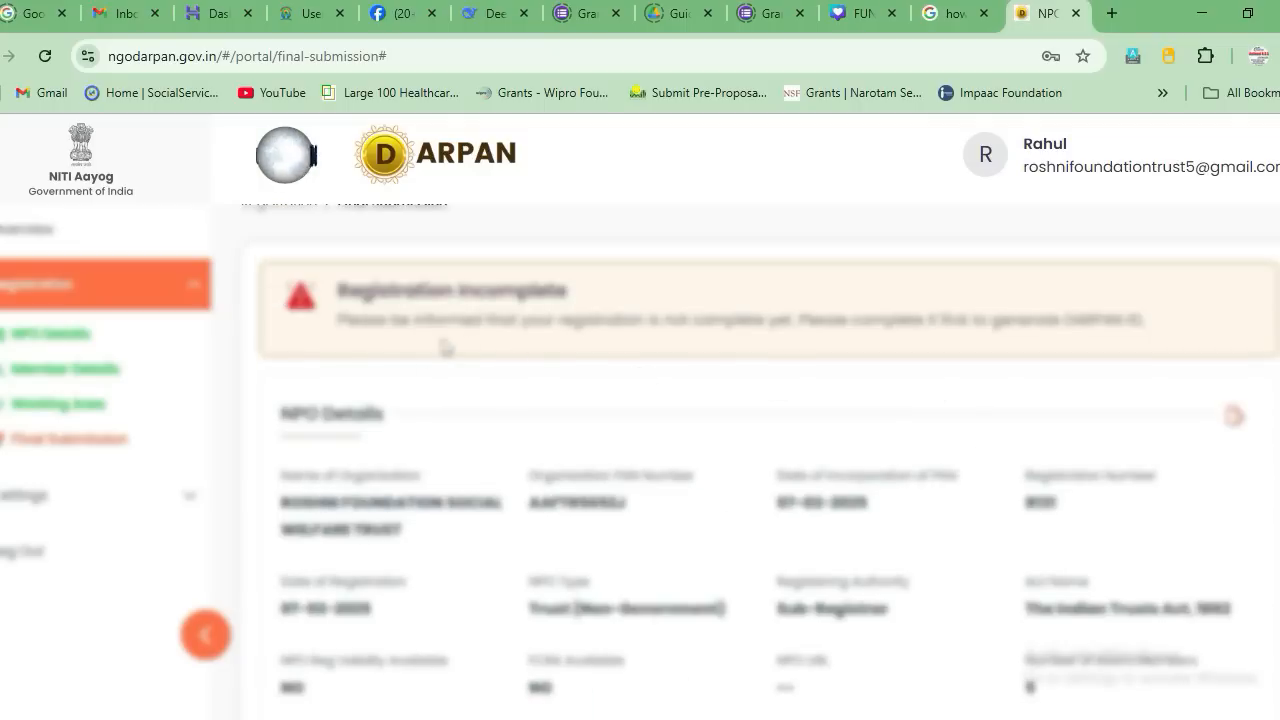
pyautogui.scroll(1, 500, 350)
pyautogui.scroll(-15, 806, 445)
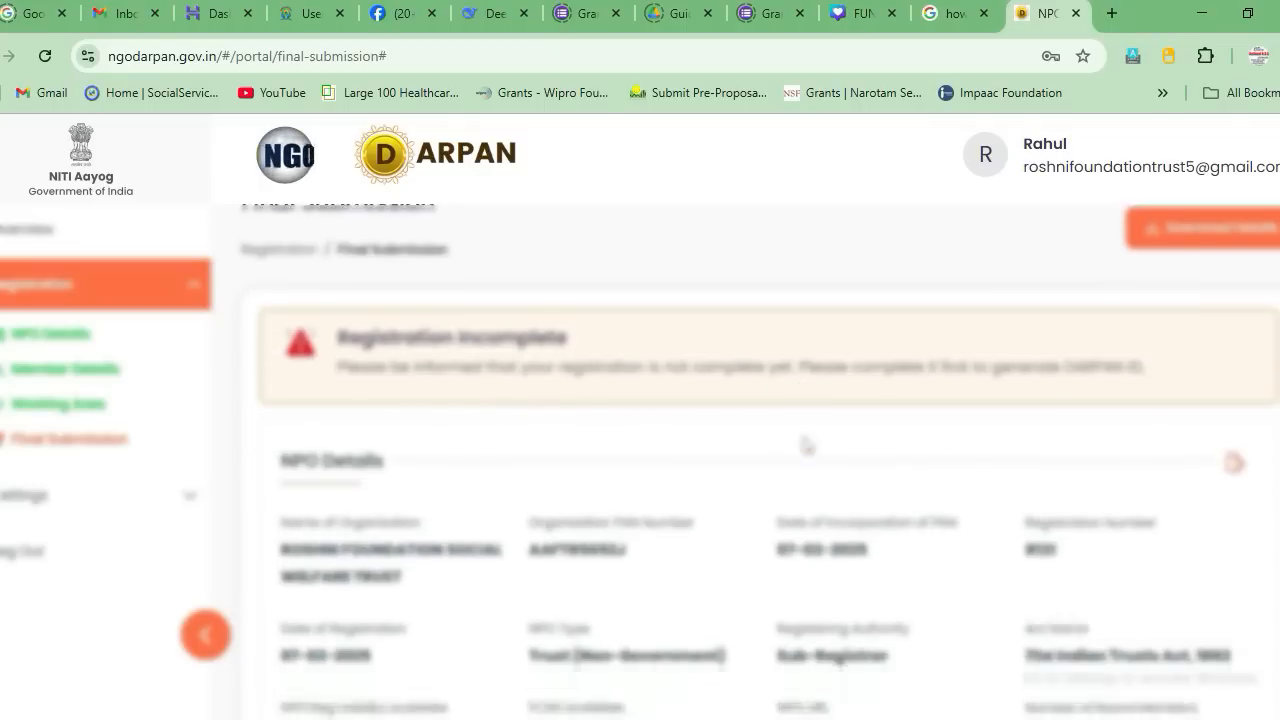
pyautogui.scroll(-6, 807, 447)
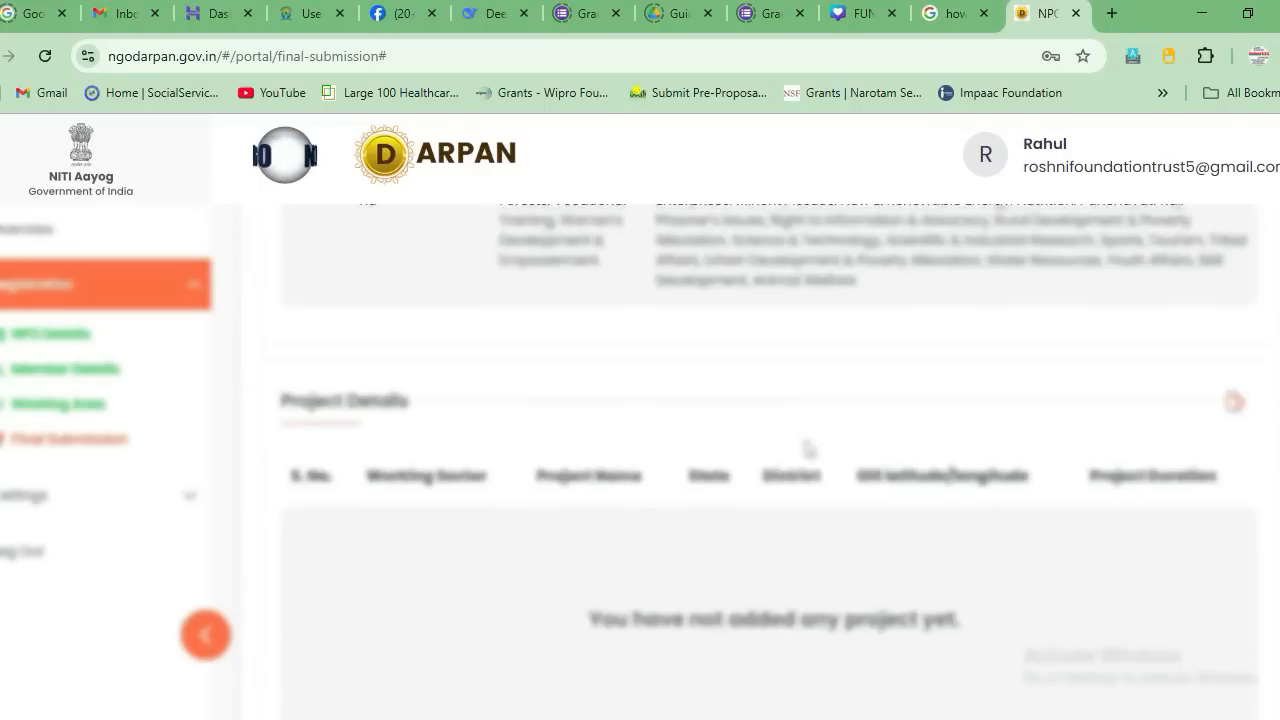
pyautogui.scroll(2, 807, 447)
pyautogui.scroll(-4, 807, 447)
pyautogui.scroll(-2, 808, 448)
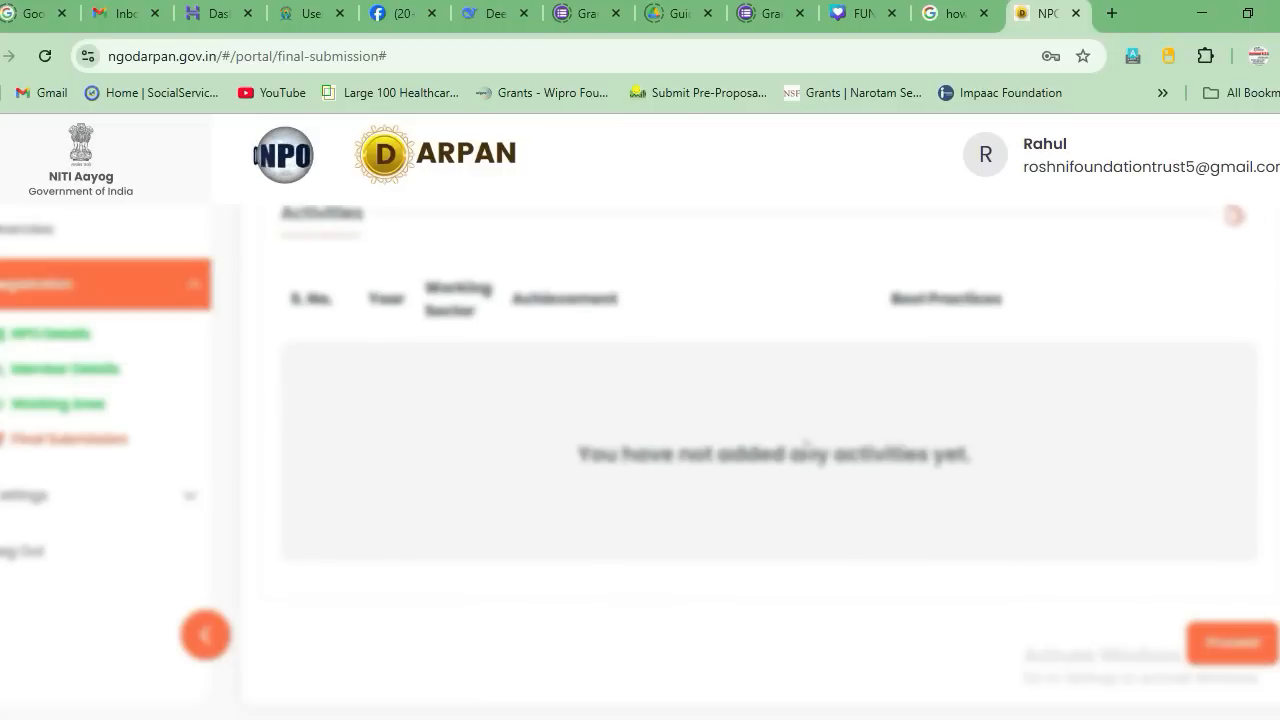
pyautogui.scroll(-5, 1000, 560)
pyautogui.scroll(2, 862, 506)
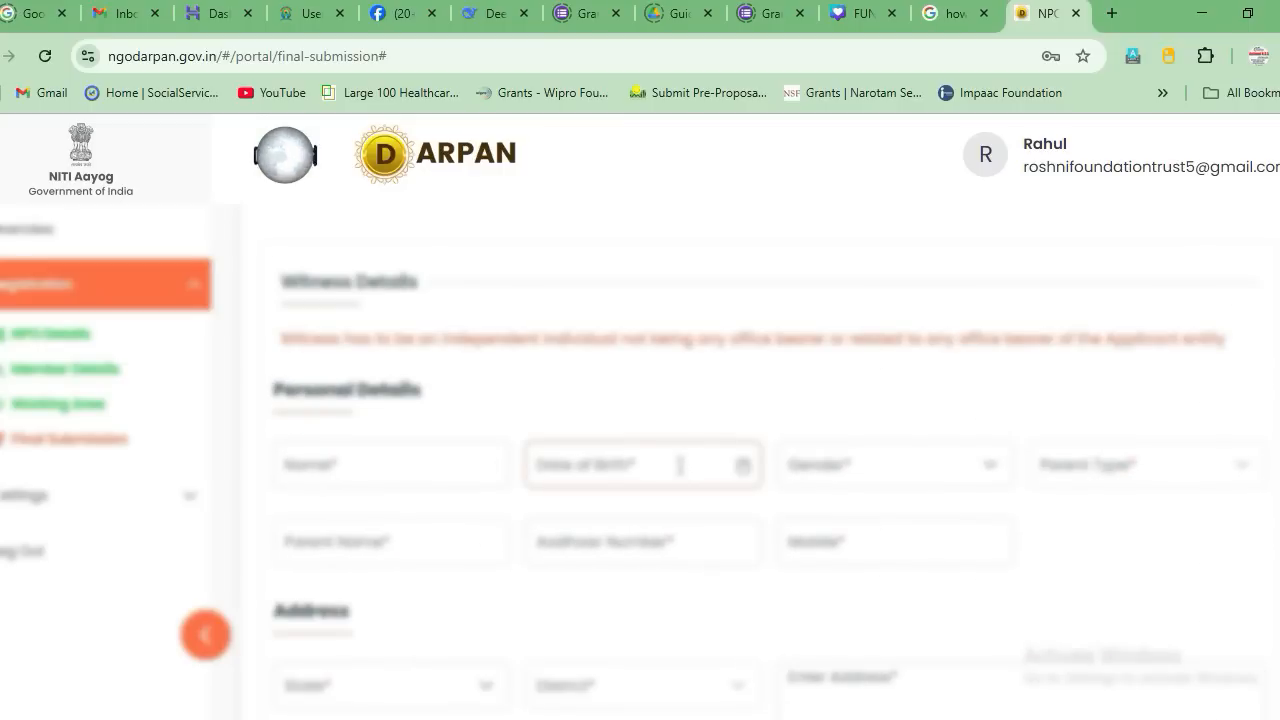
# Check the Witness Details form fields, look through the trust deed PDF for the witness's information, and return to the form
pyautogui.scroll(-2, 434, 451)
pyautogui.scroll(2, 480, 466)
pyautogui.scroll(-2, 480, 463)
pyautogui.scroll(2, 481, 463)
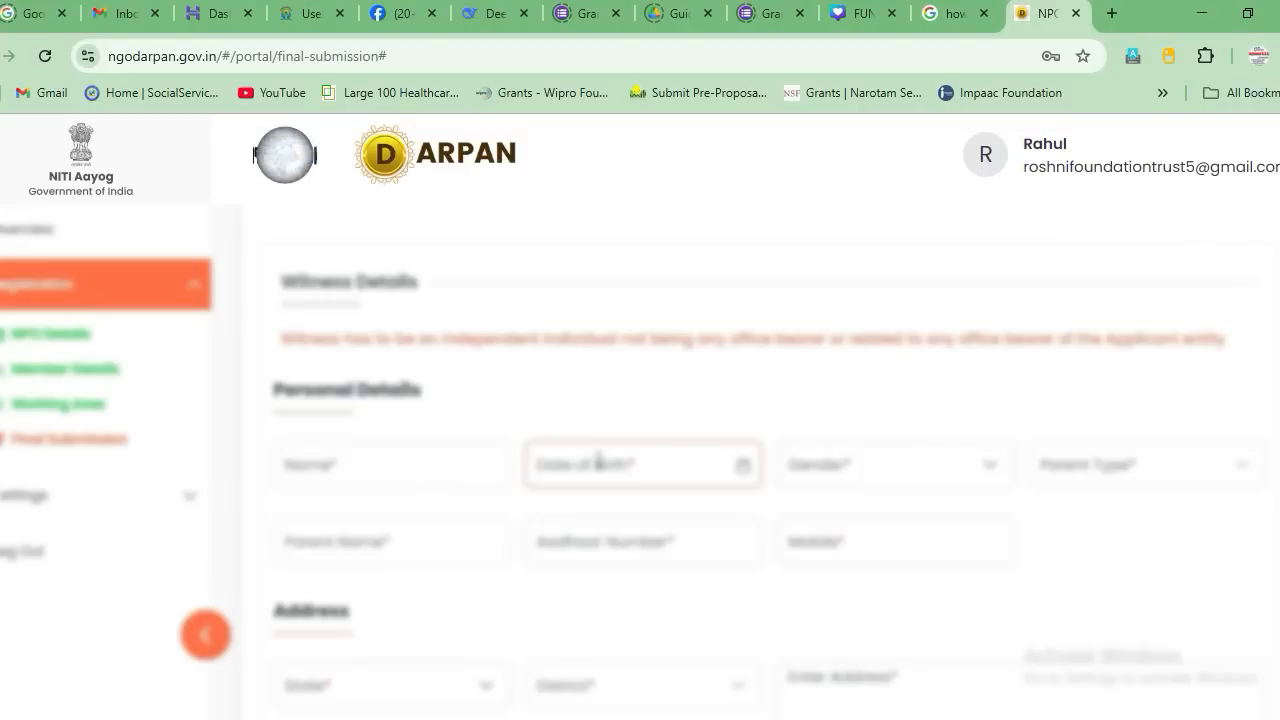
pyautogui.scroll(-2, 598, 460)
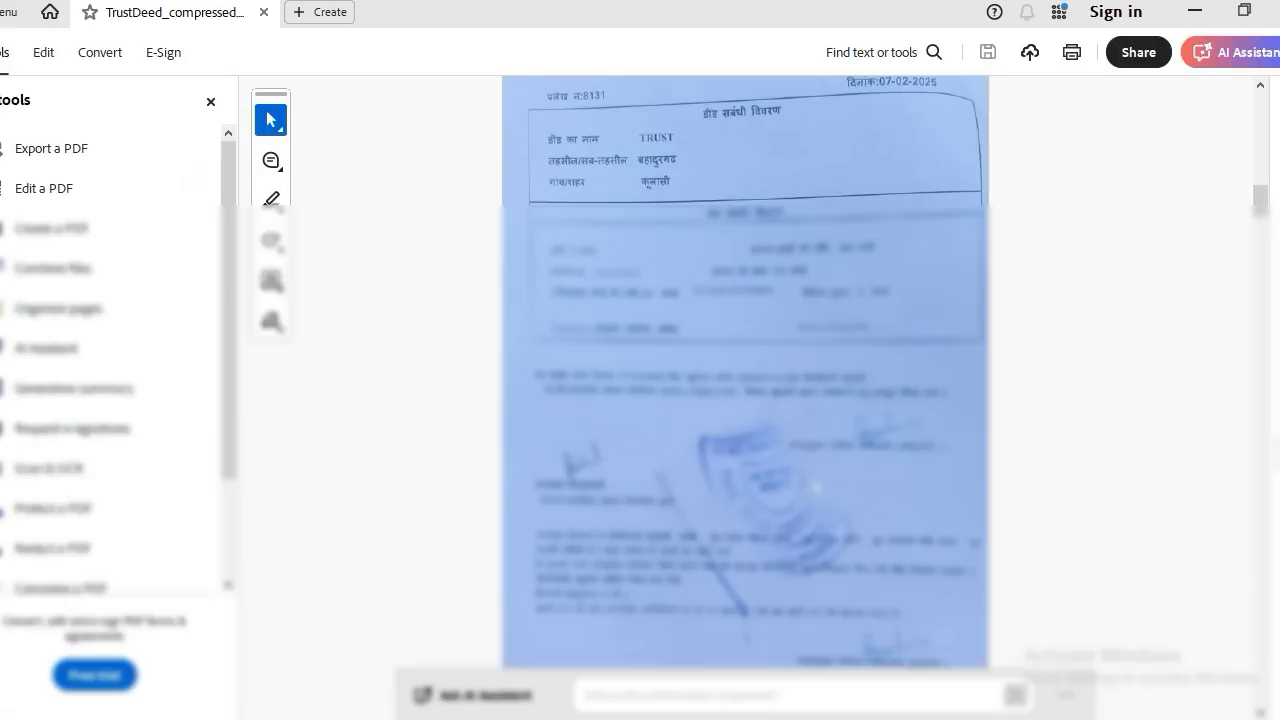
pyautogui.scroll(-20, 780, 446)
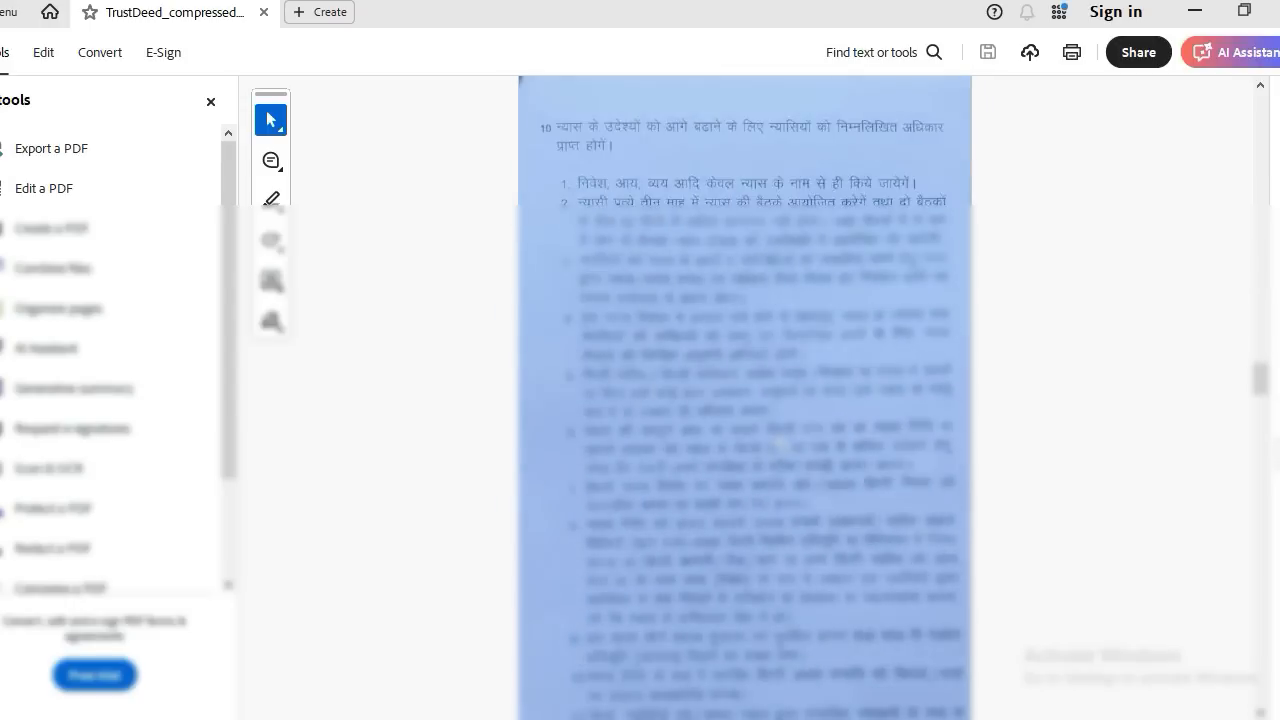
pyautogui.scroll(-20, 780, 446)
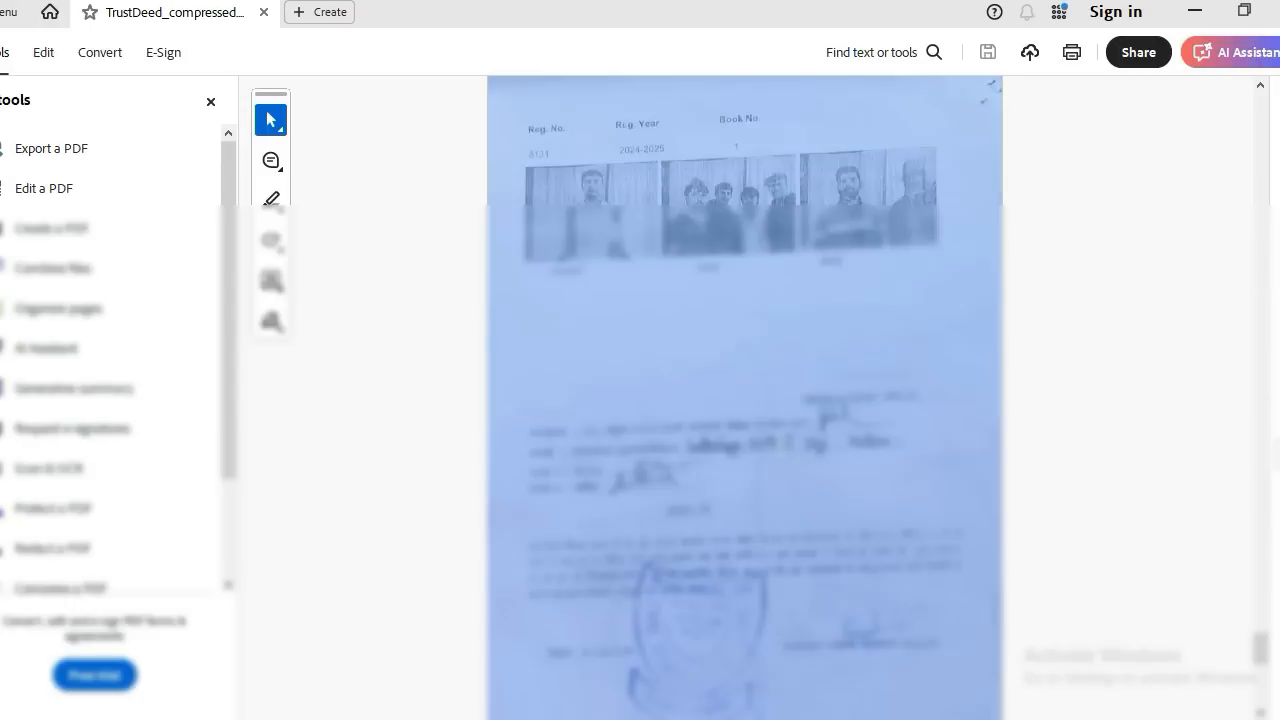
pyautogui.scroll(-1, 778, 446)
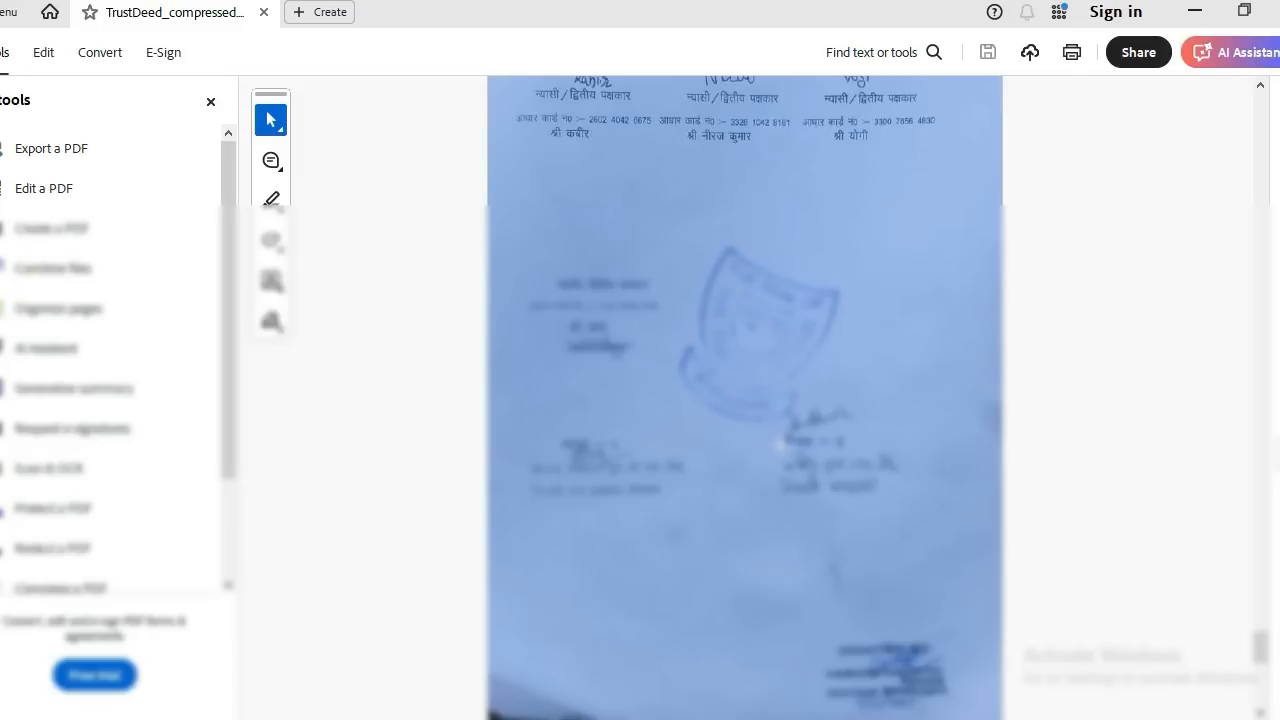
pyautogui.click(1195, 12)
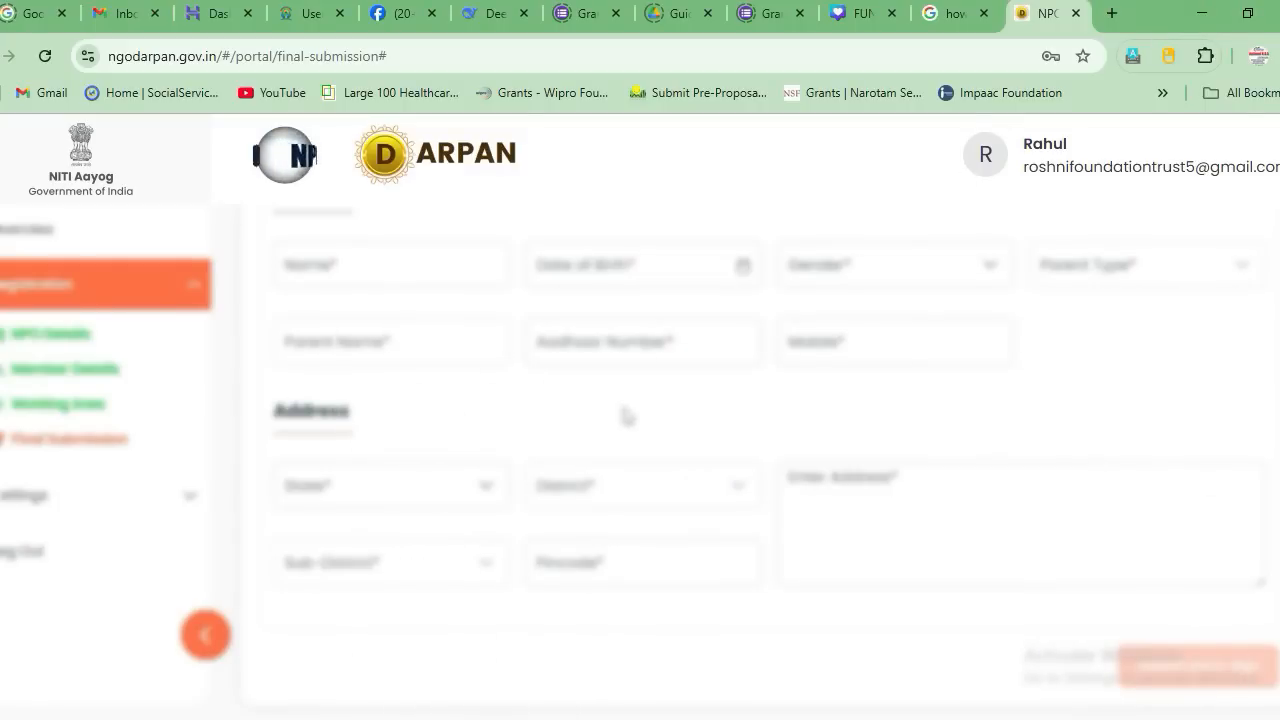
# Select the witness's state, district and sub-district in the Address section and enter the pincode
pyautogui.click(423, 486)
pyautogui.scroll(-5, 345, 590)
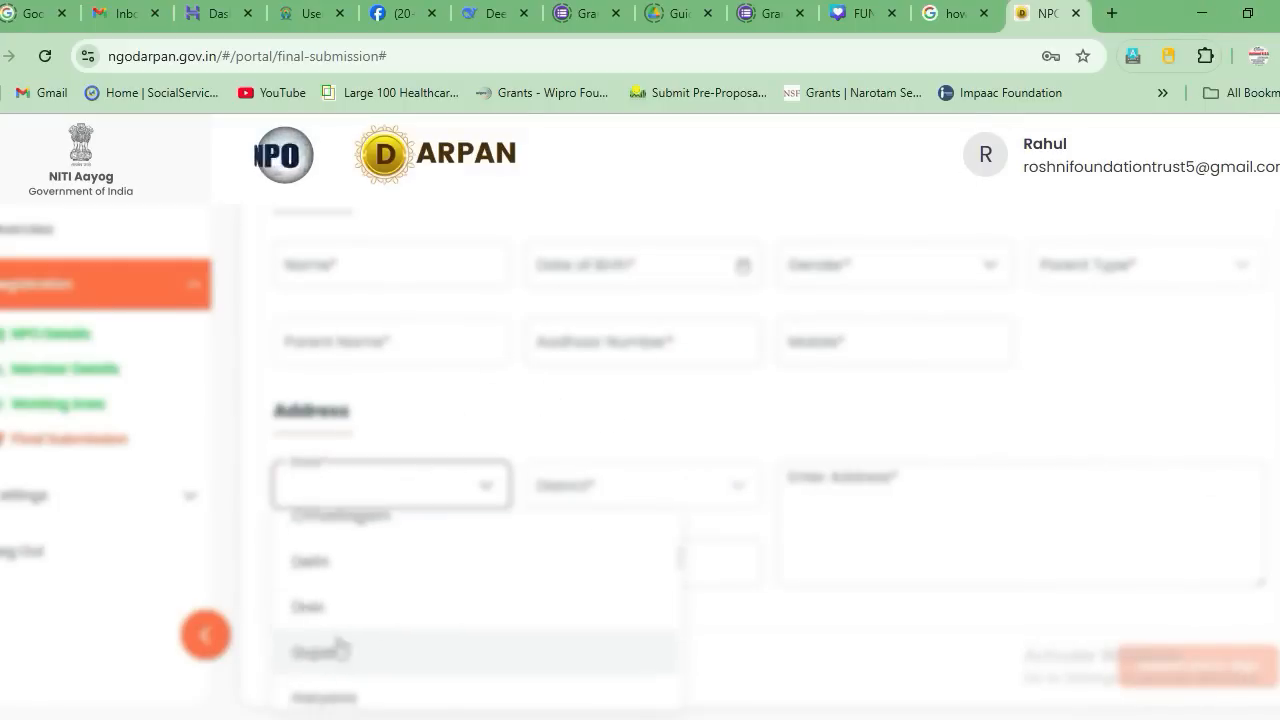
pyautogui.scroll(2, 337, 620)
pyautogui.click(334, 600)
pyautogui.click(640, 486)
pyautogui.scroll(-2, 594, 586)
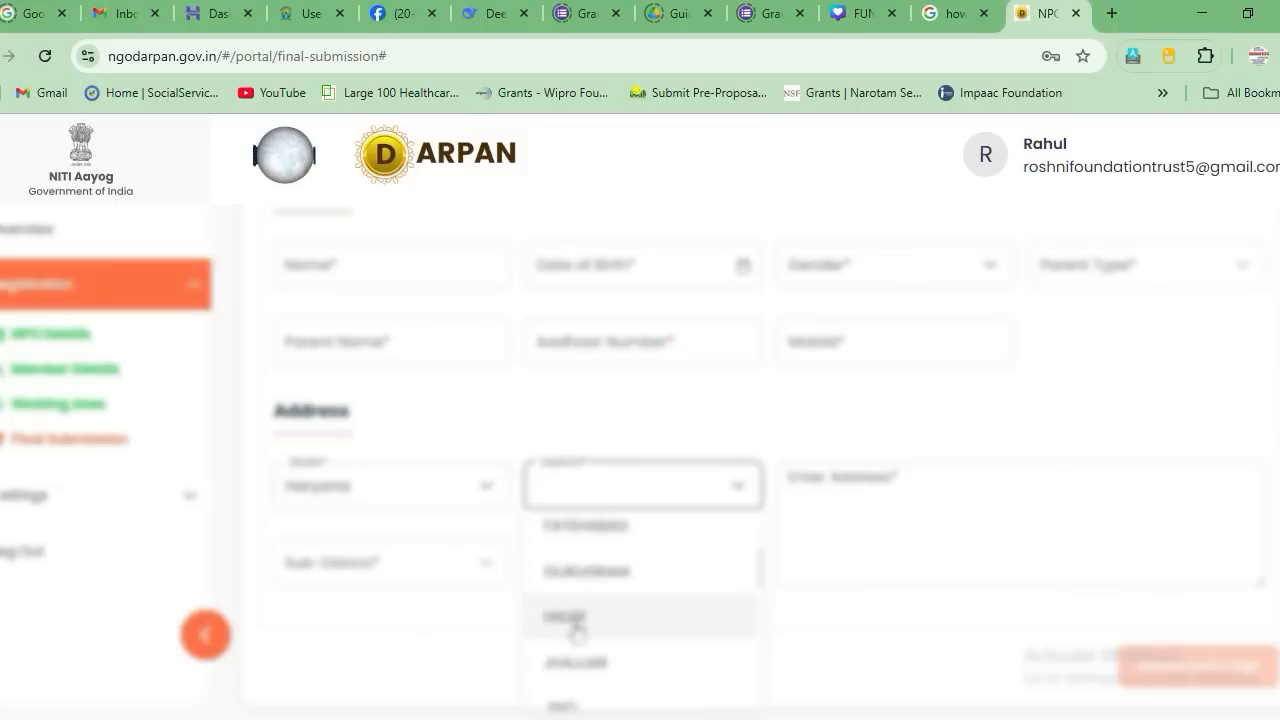
pyautogui.click(575, 655)
pyautogui.click(373, 582)
pyautogui.click(340, 424)
pyautogui.click(577, 567)
pyautogui.scroll(1, 573, 565)
pyautogui.scroll(-1, 612, 445)
pyautogui.click(612, 565)
pyautogui.write('124505')
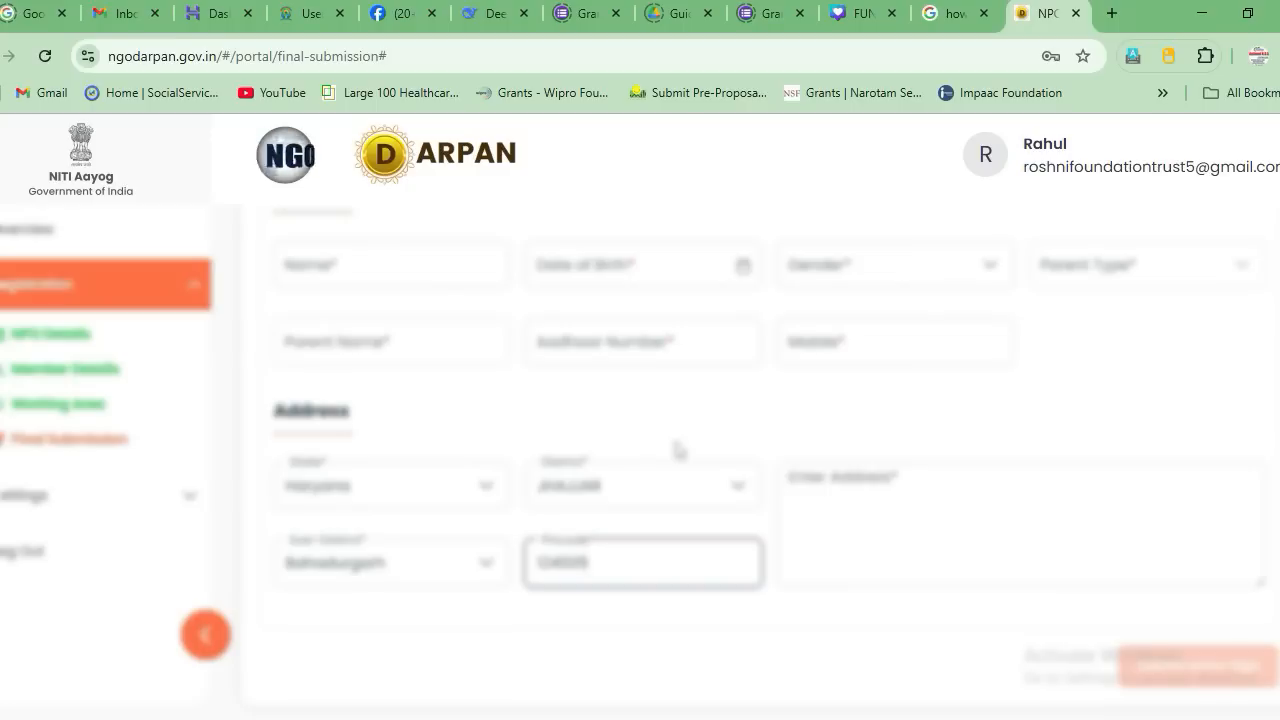
pyautogui.scroll(2, 466, 380)
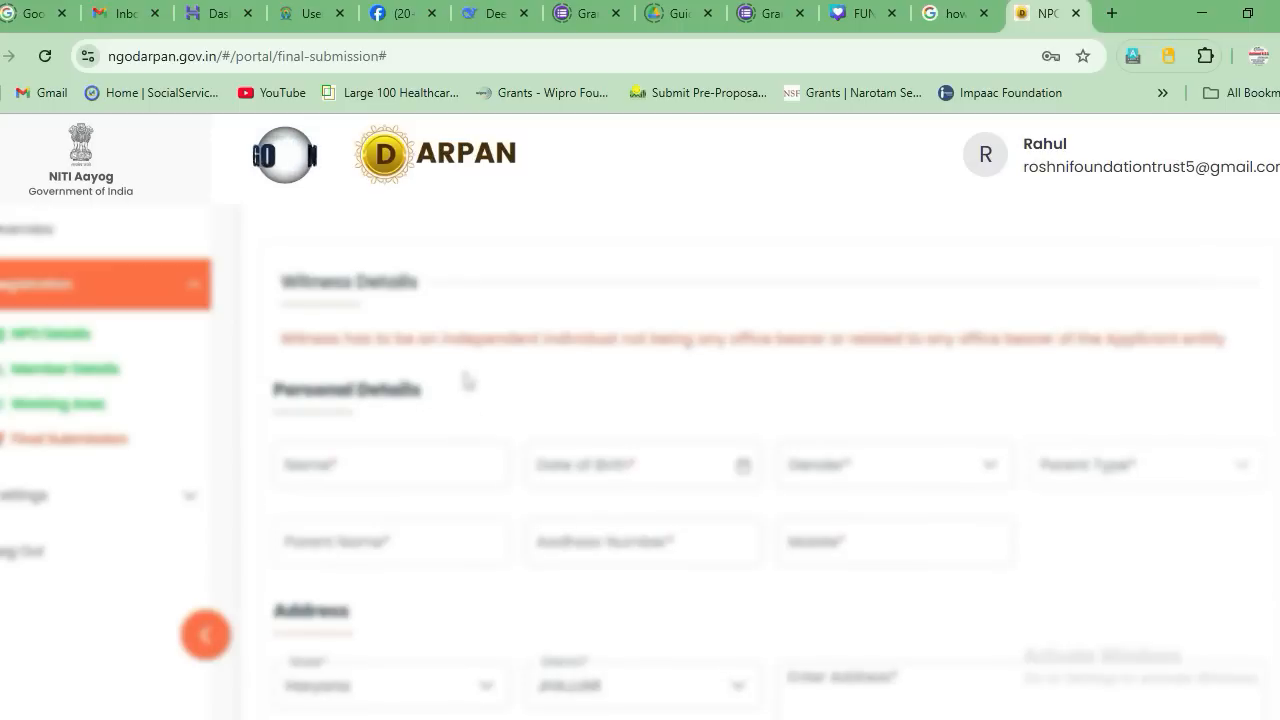
pyautogui.scroll(-1, 466, 380)
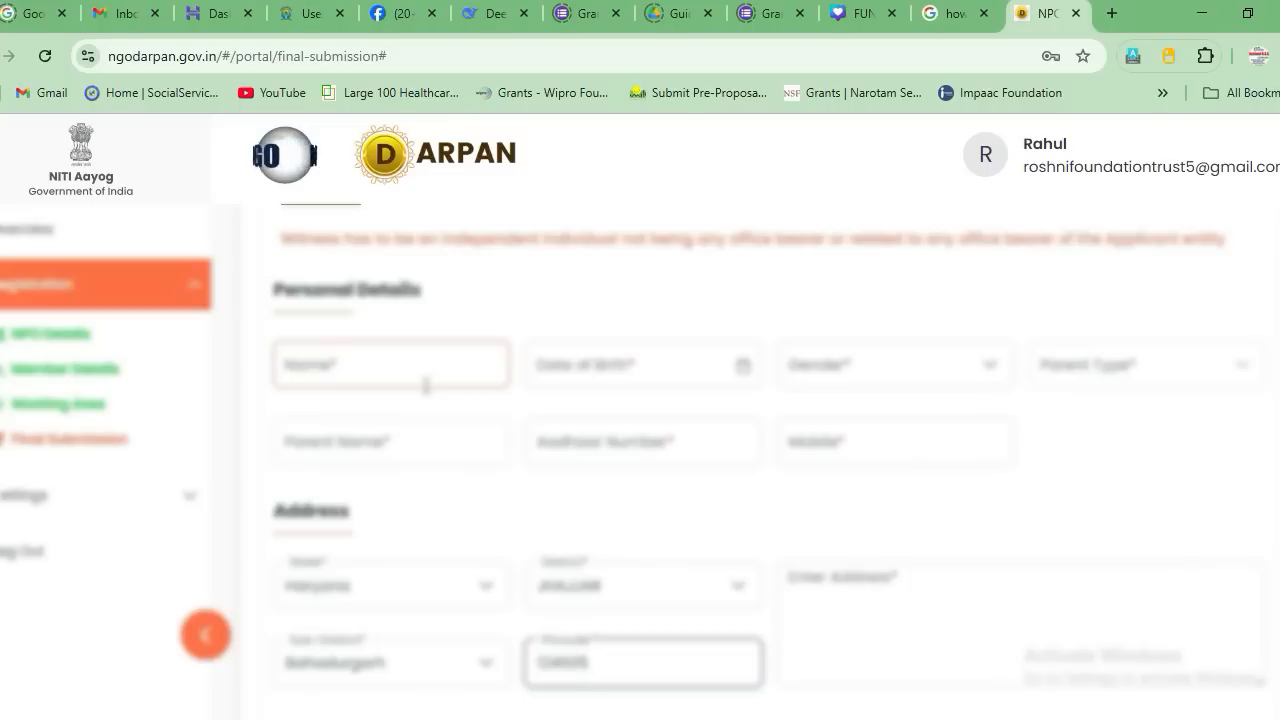
pyautogui.scroll(-1, 450, 405)
pyautogui.scroll(1, 500, 440)
pyautogui.scroll(-1, 620, 480)
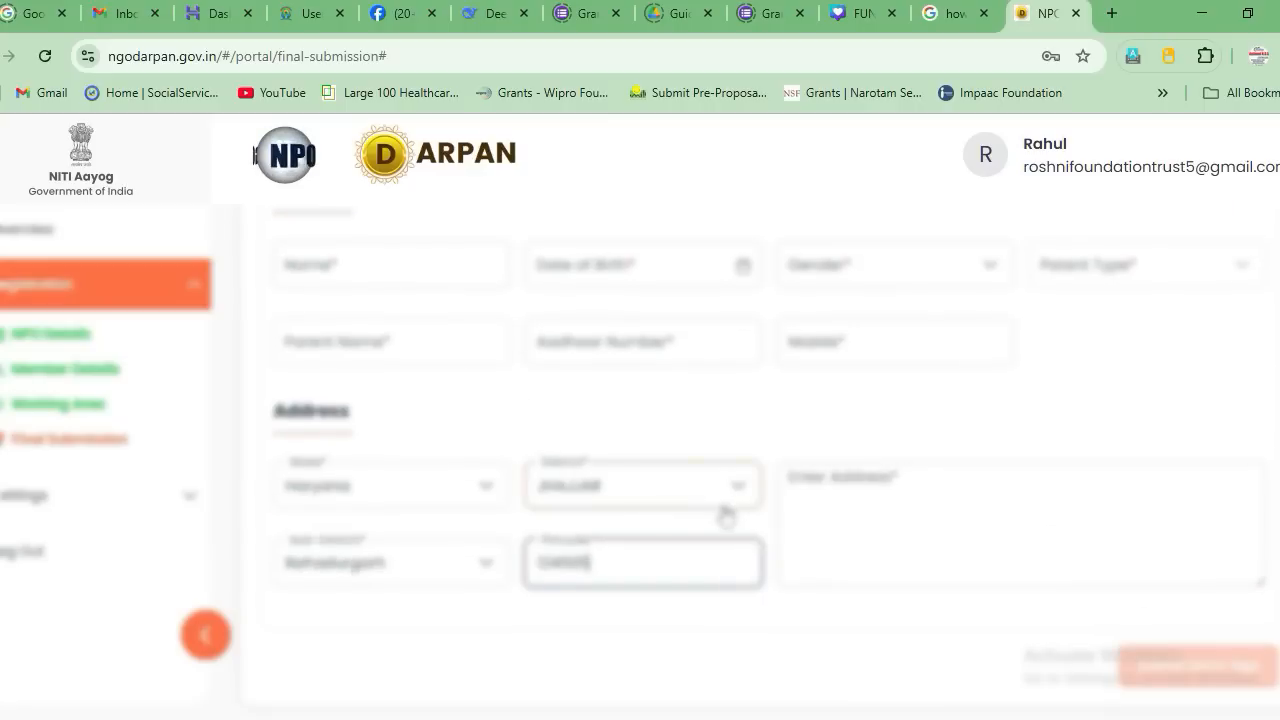
# Reopen the Working Area page and submit the Activities section again with No for entering activities
pyautogui.click(95, 405)
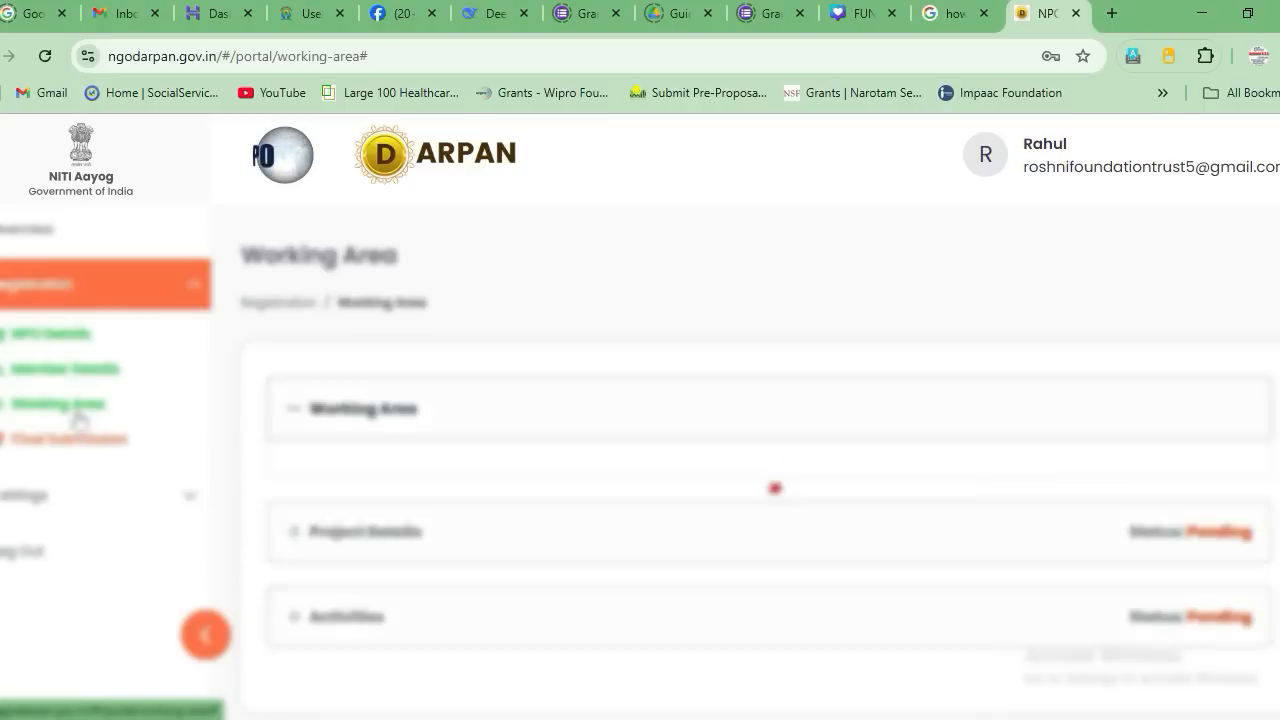
pyautogui.scroll(-2, 763, 484)
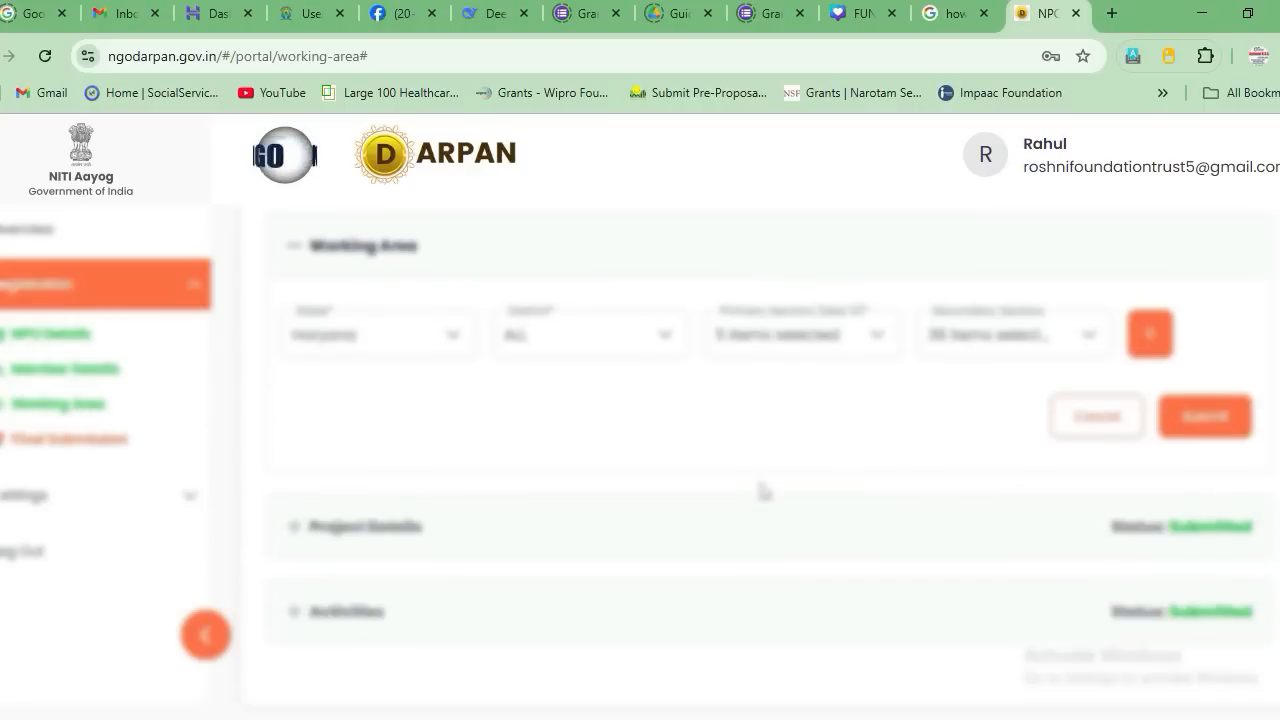
pyautogui.click(515, 548)
pyautogui.click(520, 605)
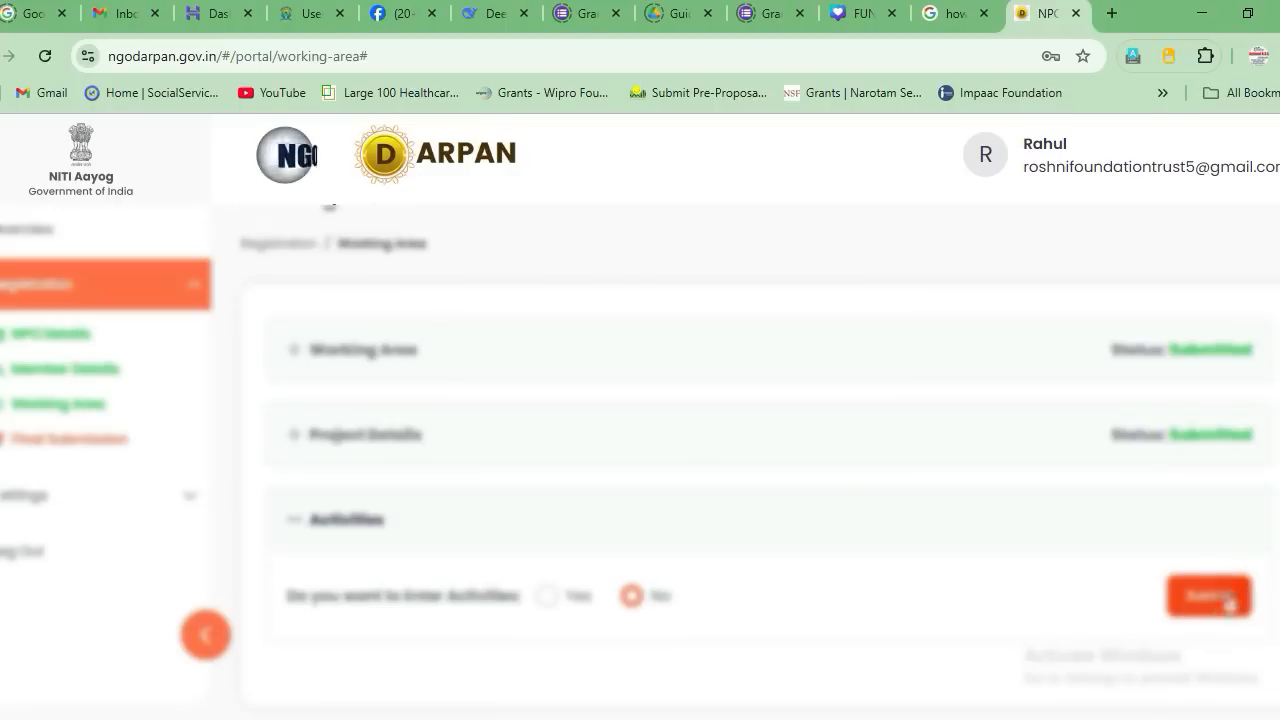
pyautogui.click(1237, 596)
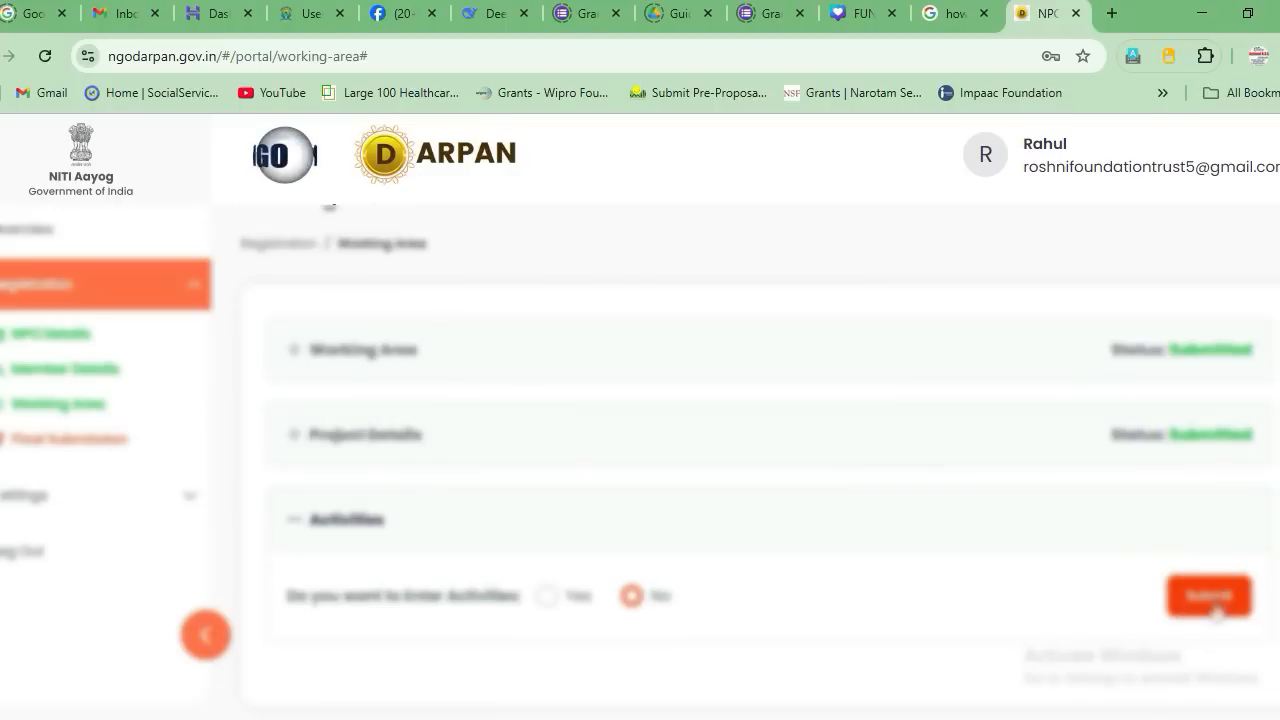
# Reopen the Final Submission page and proceed from the registration summary to the Witness Details form
pyautogui.click(62, 438)
pyautogui.scroll(-2, 450, 462)
pyautogui.scroll(-10, 450, 462)
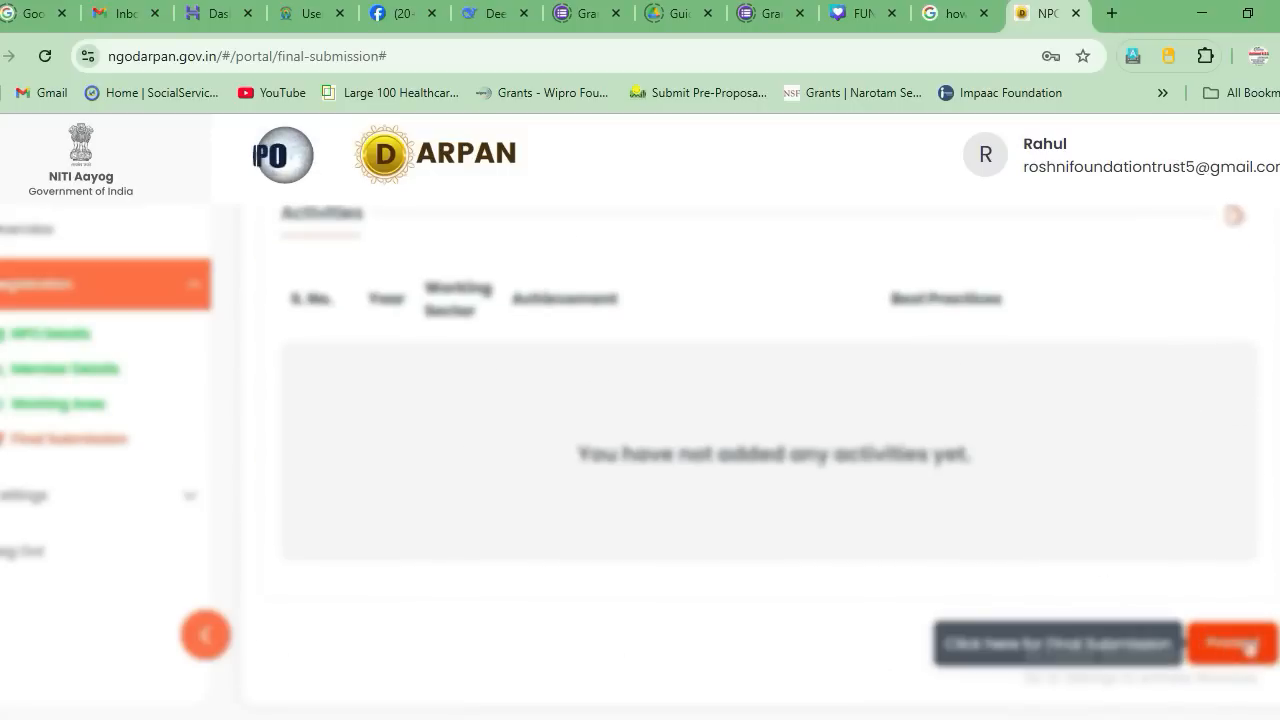
pyautogui.click(1248, 648)
pyautogui.scroll(-5, 826, 486)
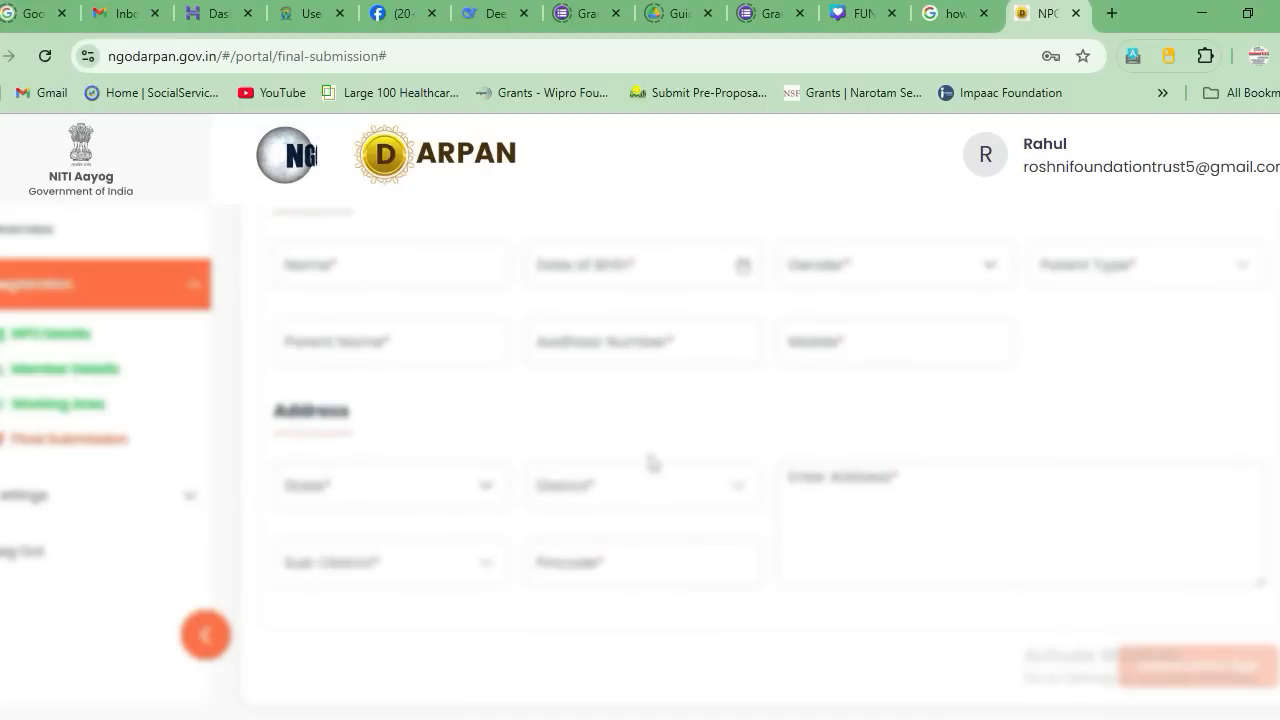
pyautogui.scroll(1, 600, 444)
# Enter the witness's name and choose the witness's date of birth in the Personal Details section
pyautogui.click(350, 366)
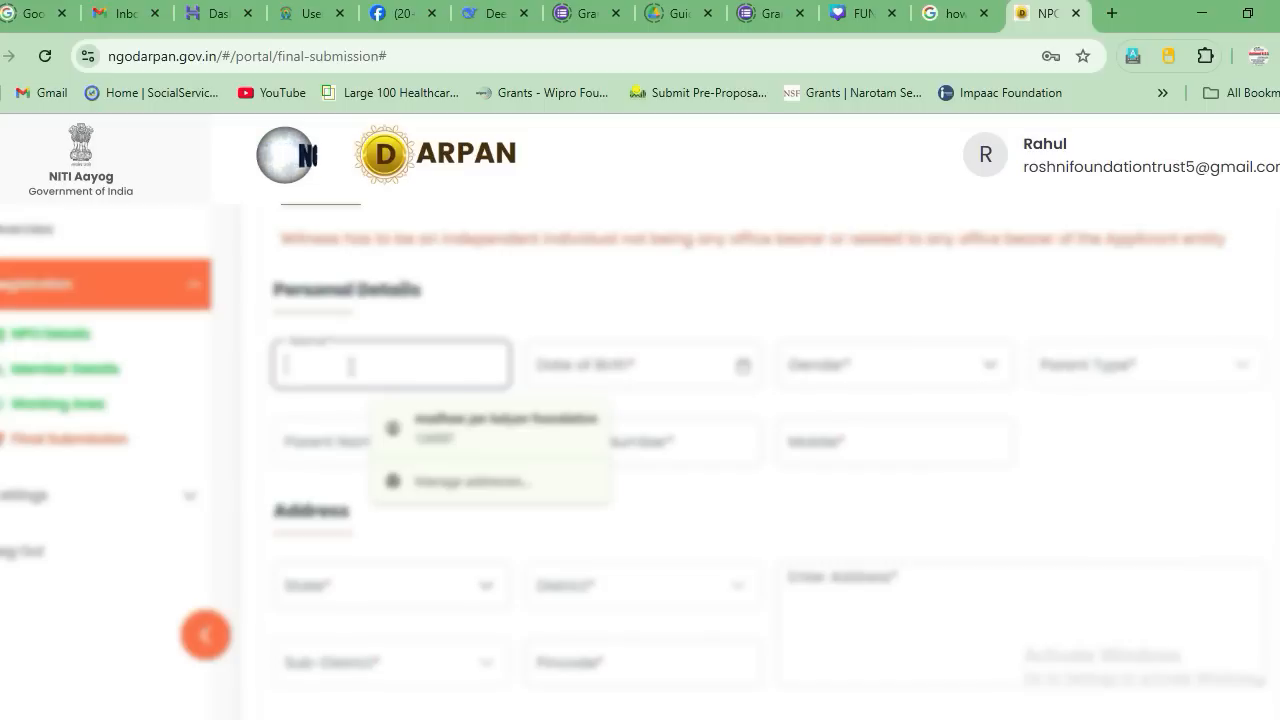
pyautogui.write('Ro')
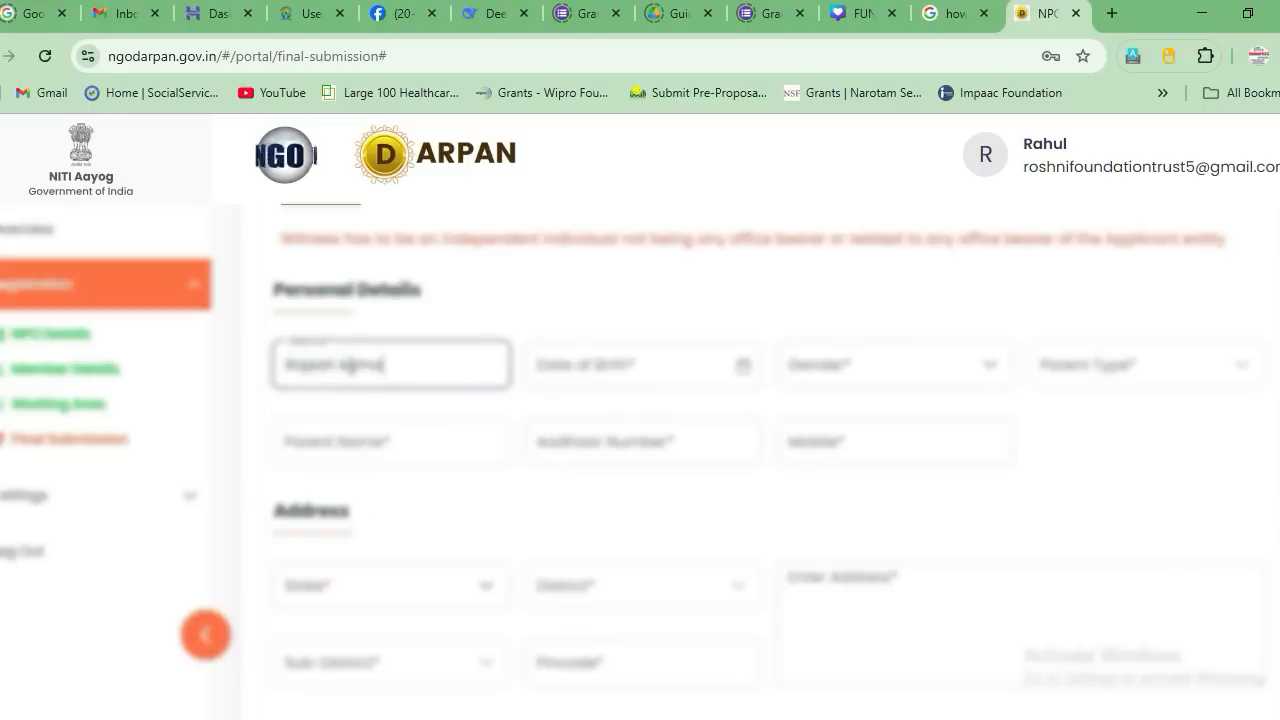
pyautogui.click(609, 372)
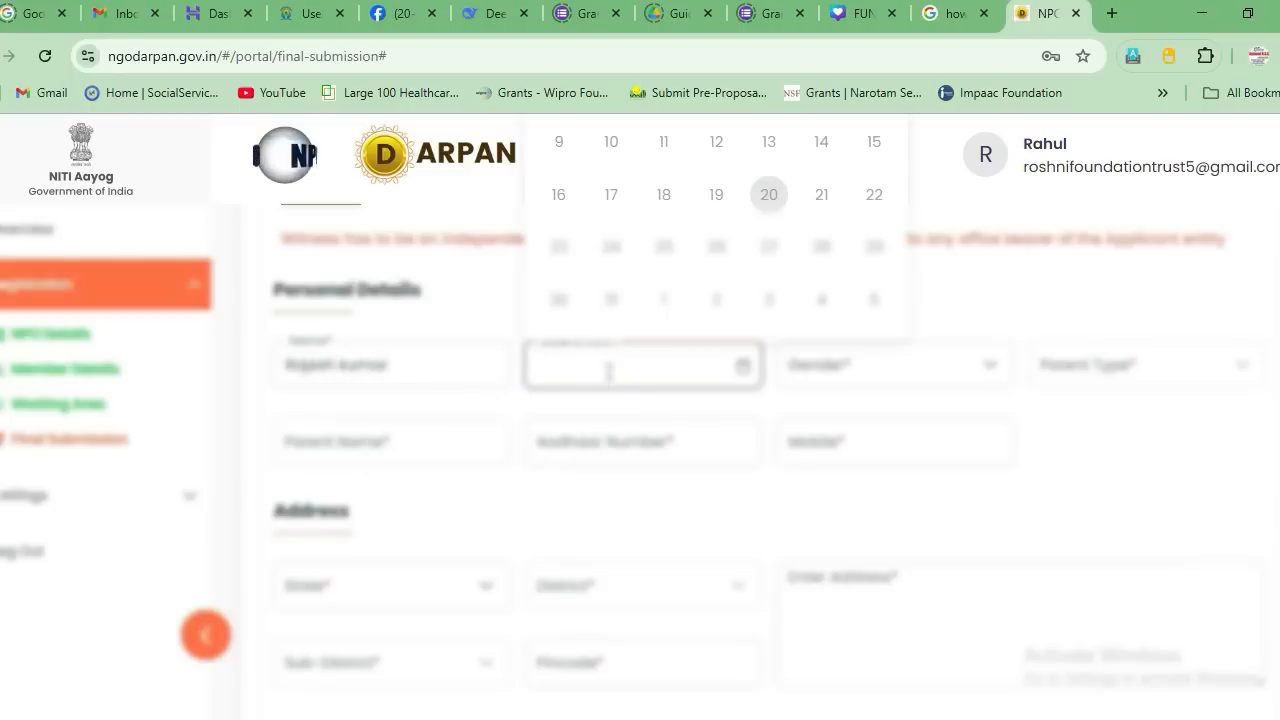
pyautogui.scroll(3, 714, 266)
pyautogui.click(756, 238)
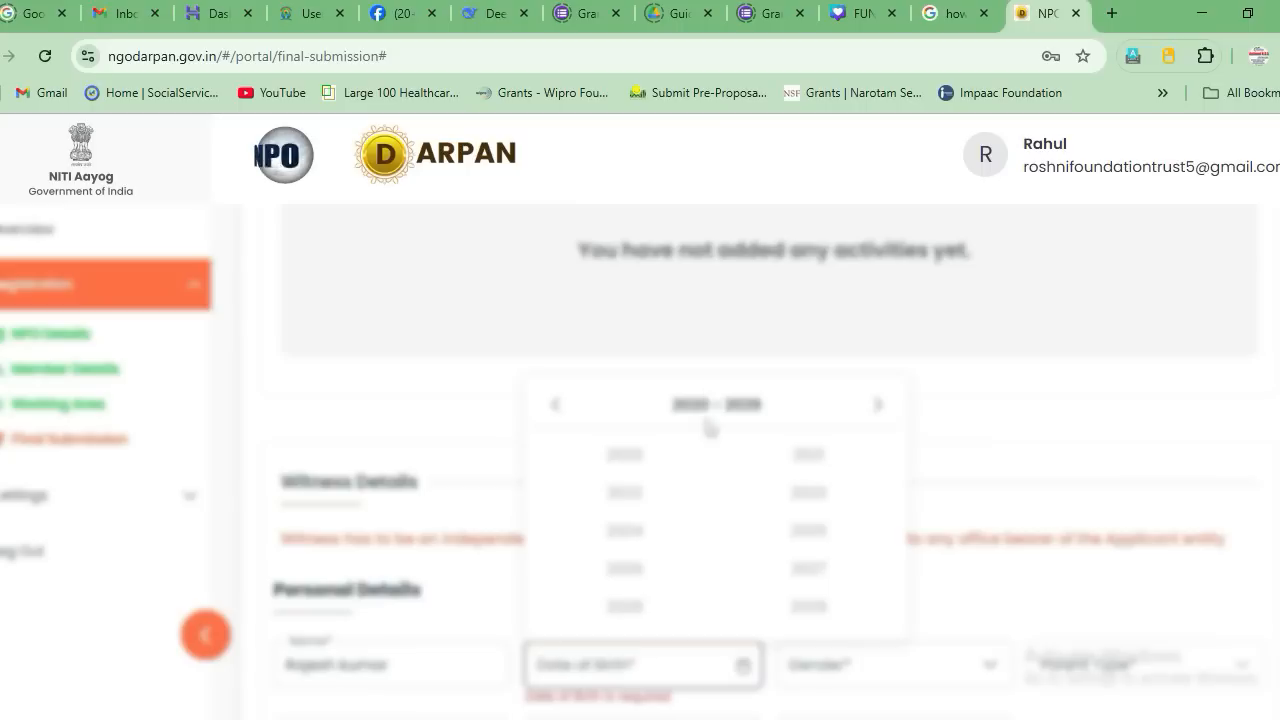
pyautogui.click(564, 409)
pyautogui.click(564, 409)
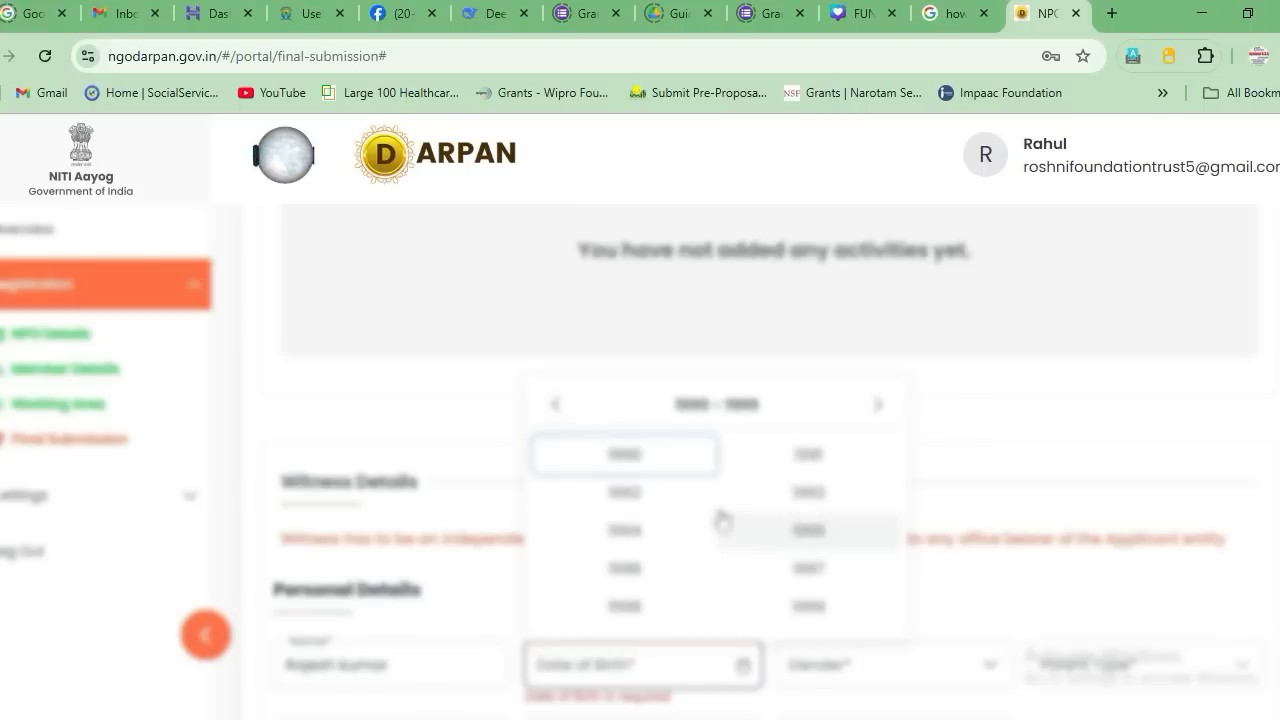
pyautogui.click(557, 402)
pyautogui.click(557, 402)
pyautogui.click(880, 406)
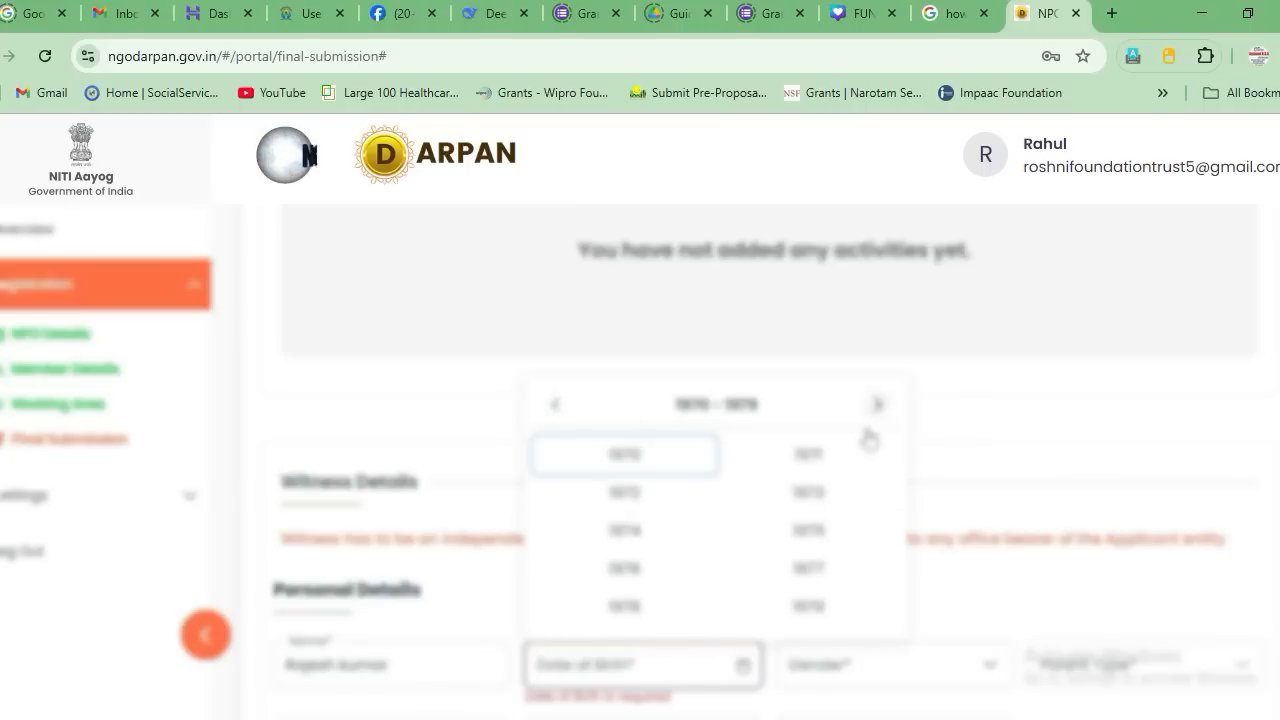
pyautogui.click(610, 531)
pyautogui.click(593, 531)
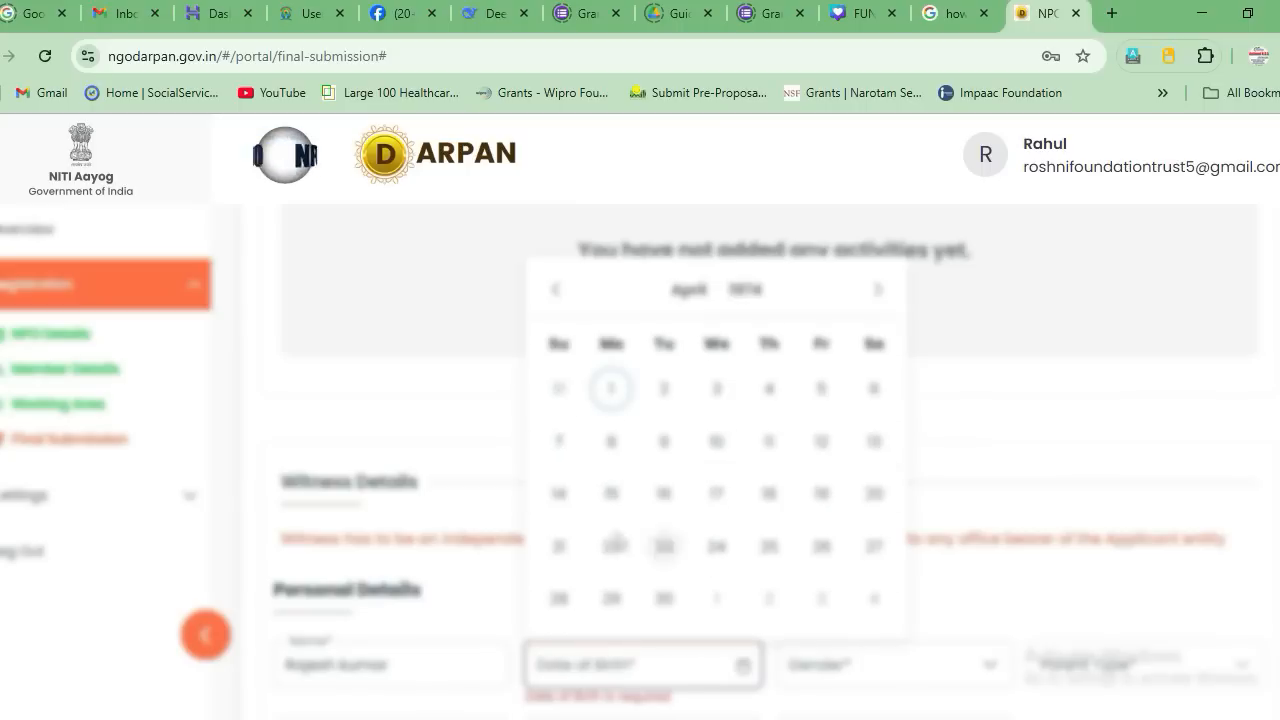
pyautogui.click(663, 491)
# Set the witness's gender to Male and parent type to Father, and enter the parent's name
pyautogui.scroll(-2, 663, 491)
pyautogui.click(880, 464)
pyautogui.click(1095, 522)
pyautogui.click(393, 541)
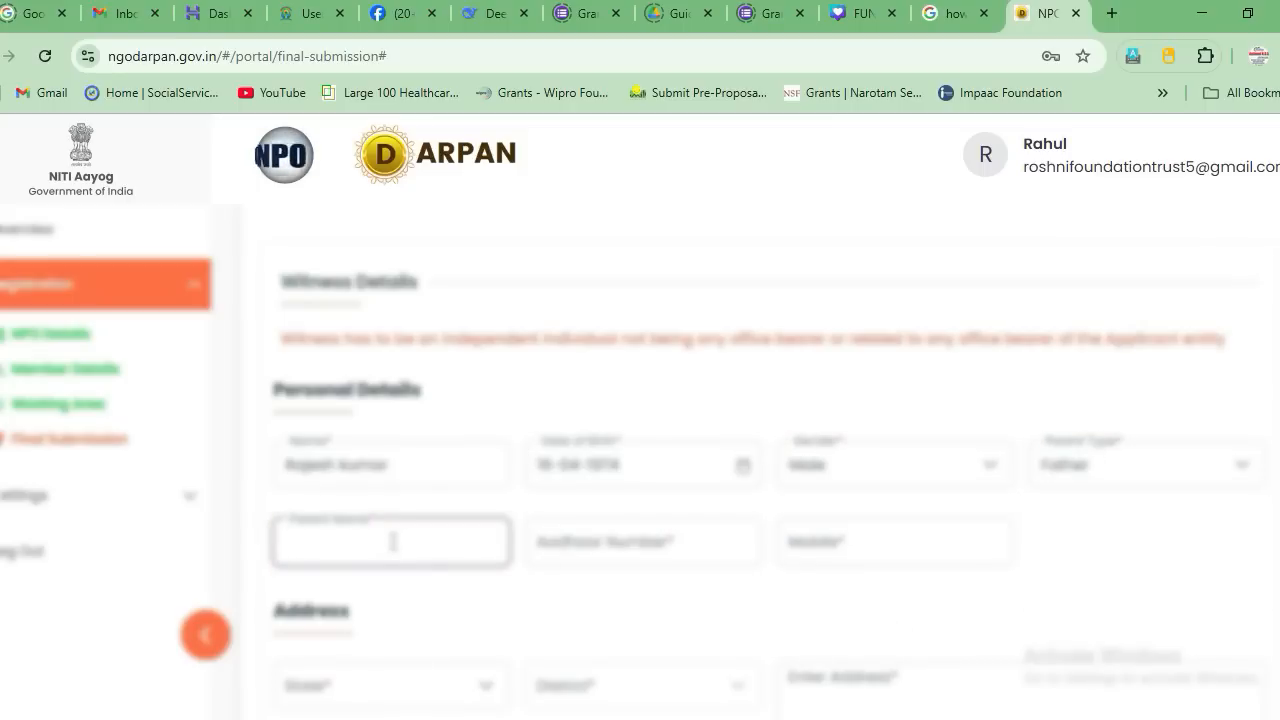
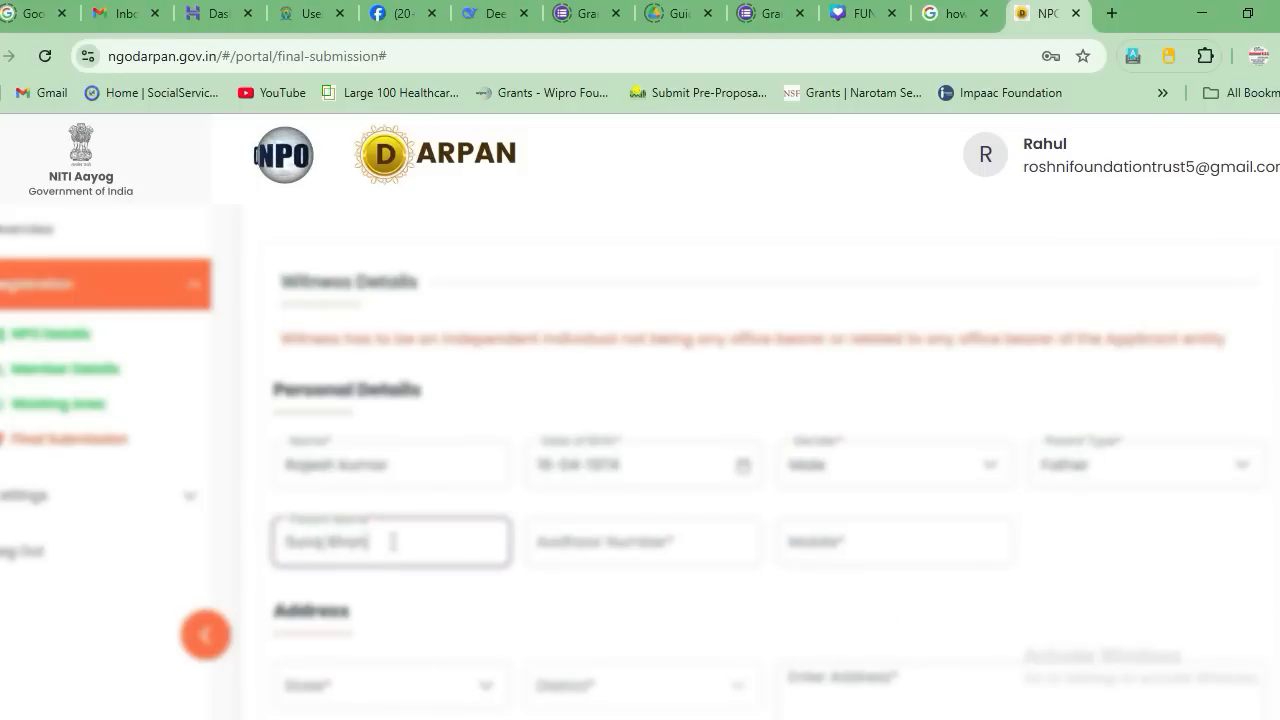
# Enter the witness's Aadhaar number and mobile number
pyautogui.click(611, 556)
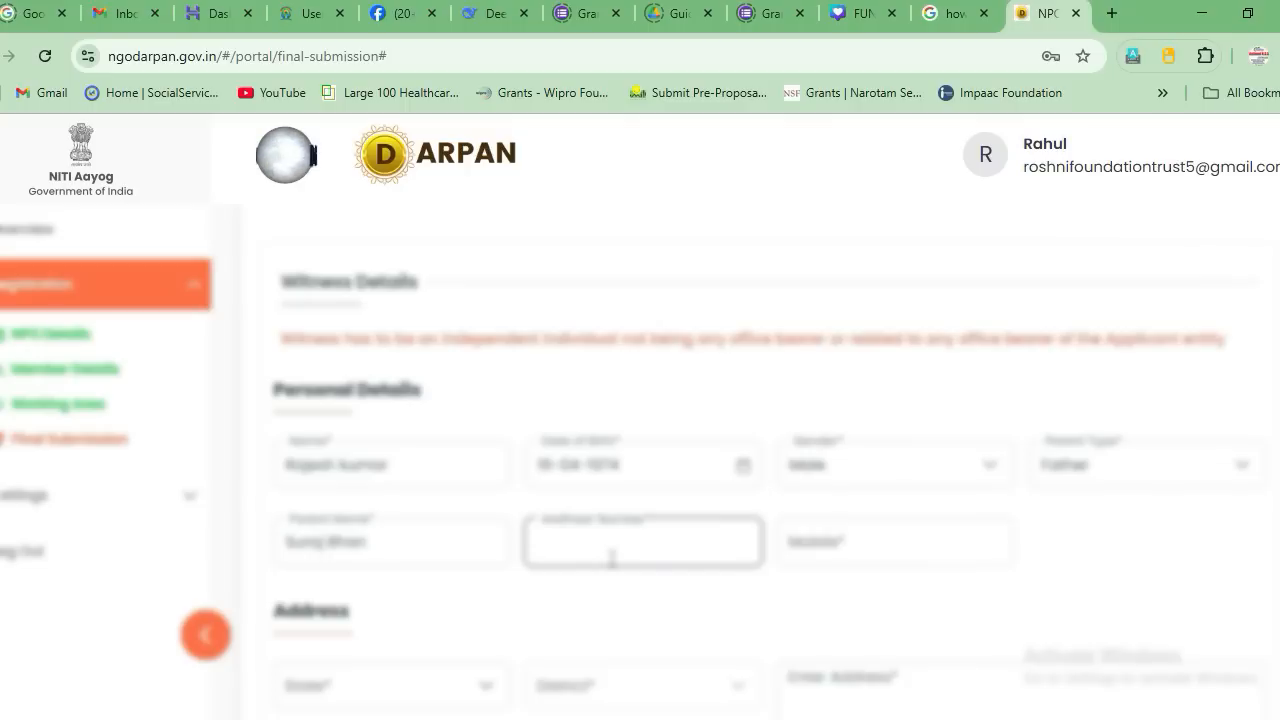
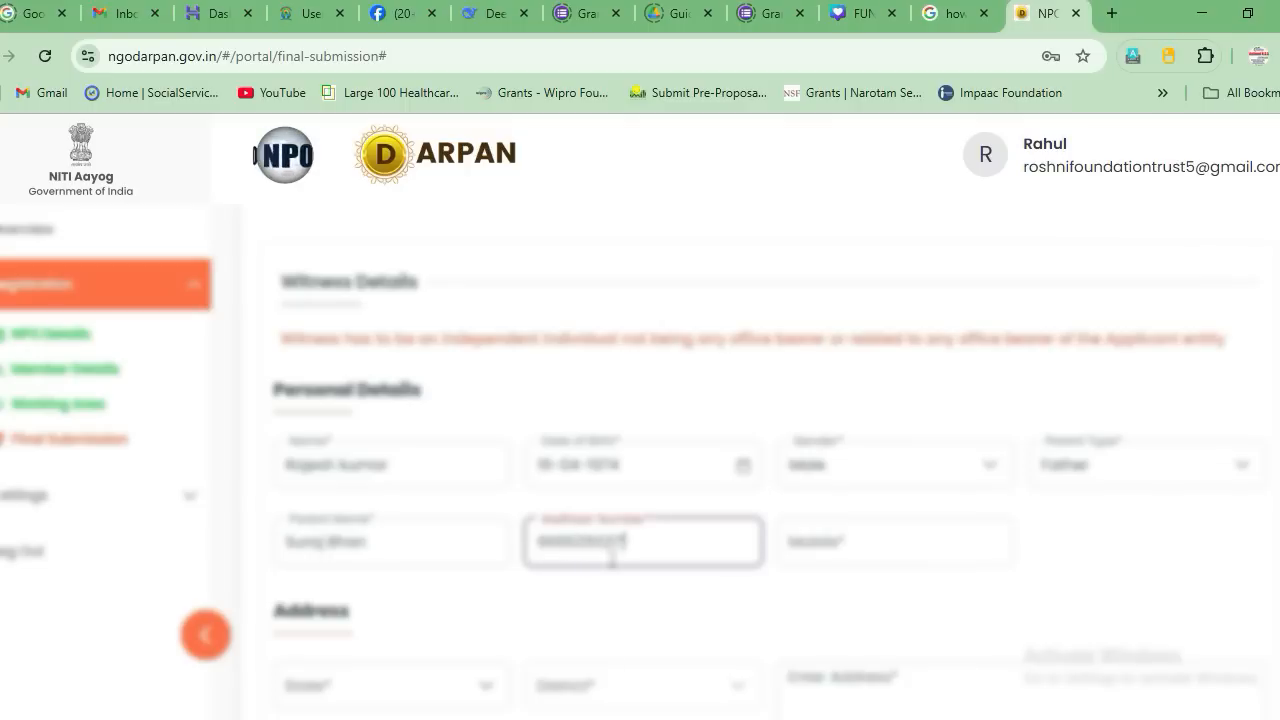
pyautogui.click(826, 553)
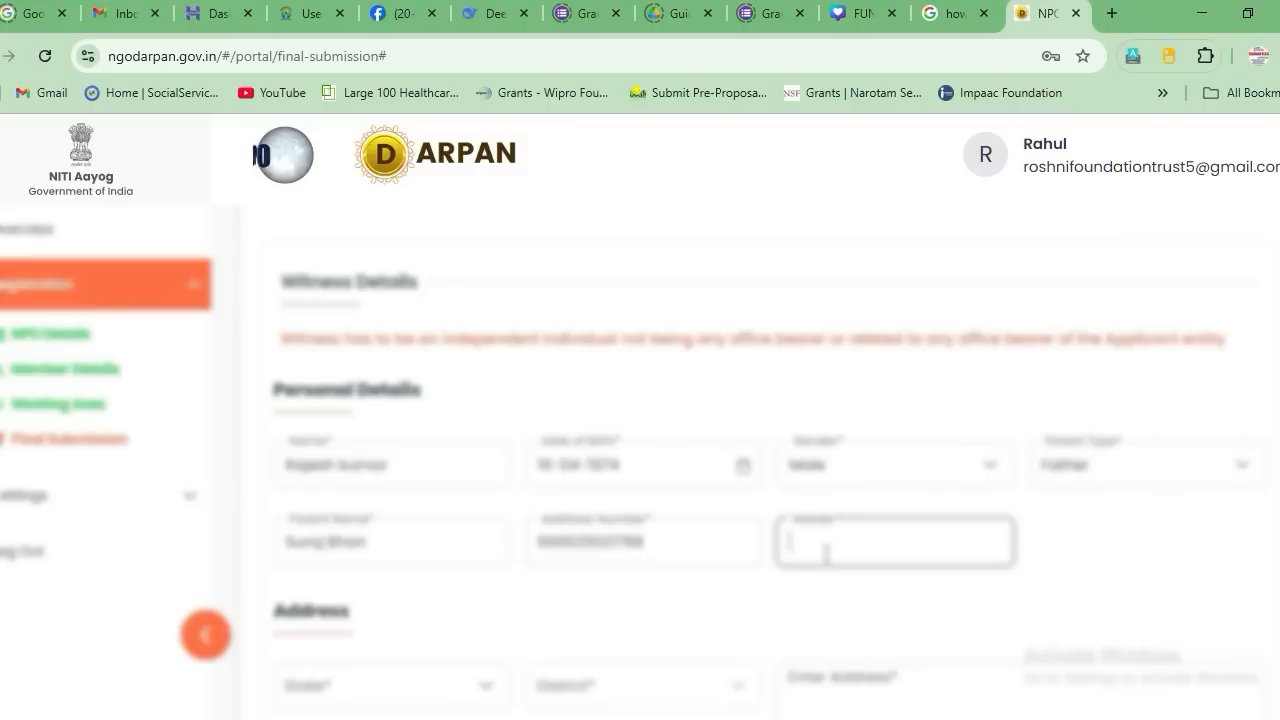
# Fill in the state, district, sub-district and pincode of the witness's address
pyautogui.scroll(-2, 548, 577)
pyautogui.click(371, 502)
pyautogui.scroll(-2, 345, 635)
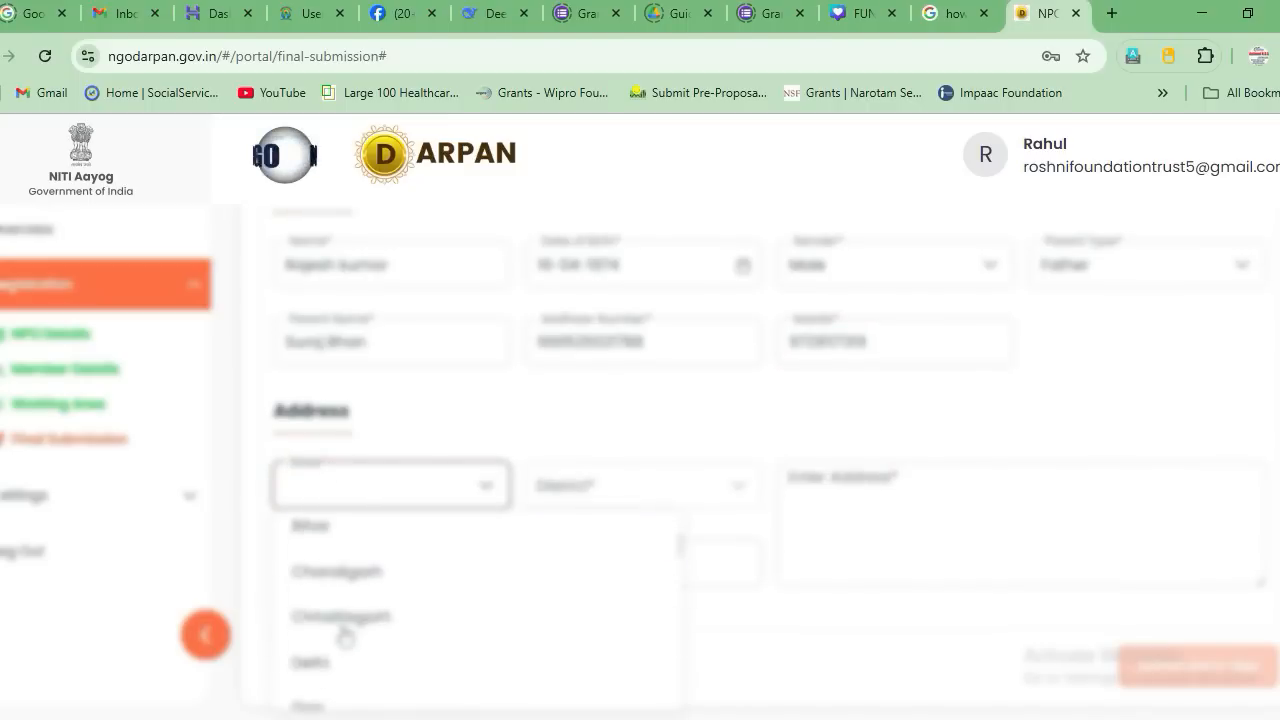
pyautogui.scroll(-3, 343, 634)
pyautogui.scroll(1, 360, 606)
pyautogui.click(343, 597)
pyautogui.click(585, 488)
pyautogui.scroll(-4, 585, 580)
pyautogui.click(580, 615)
pyautogui.click(400, 570)
pyautogui.click(372, 420)
pyautogui.click(578, 565)
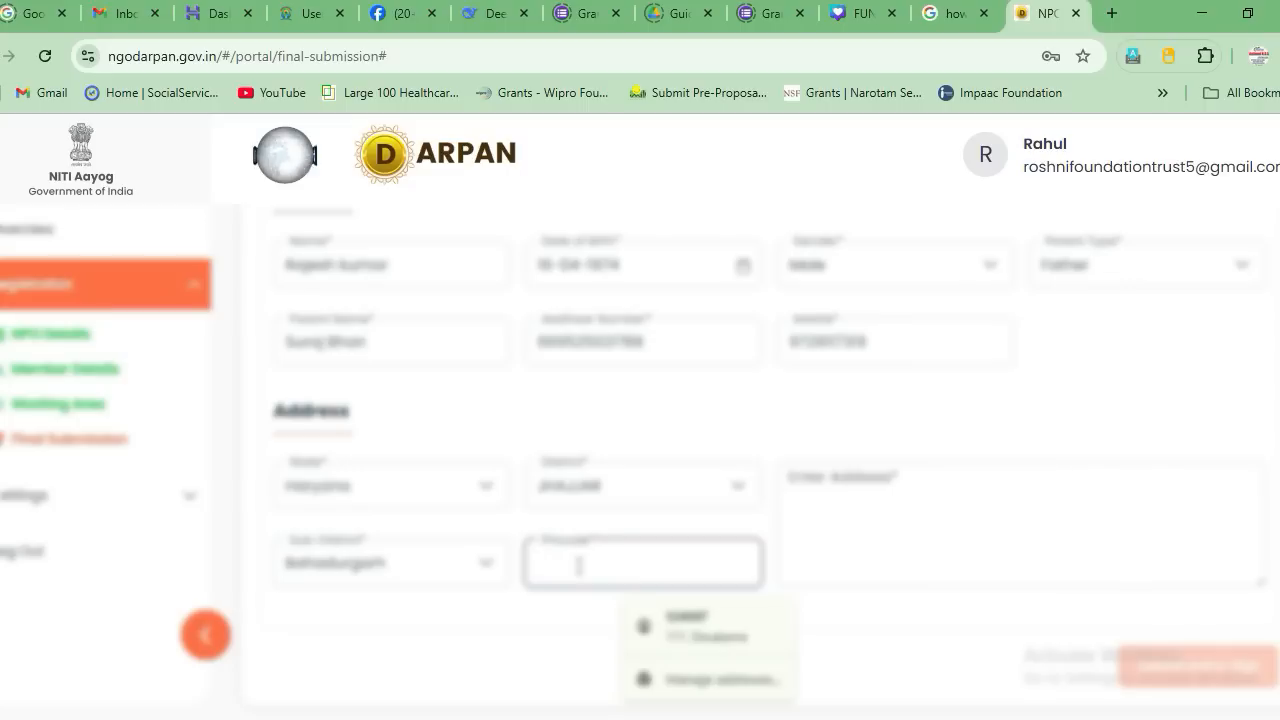
pyautogui.write('124507')
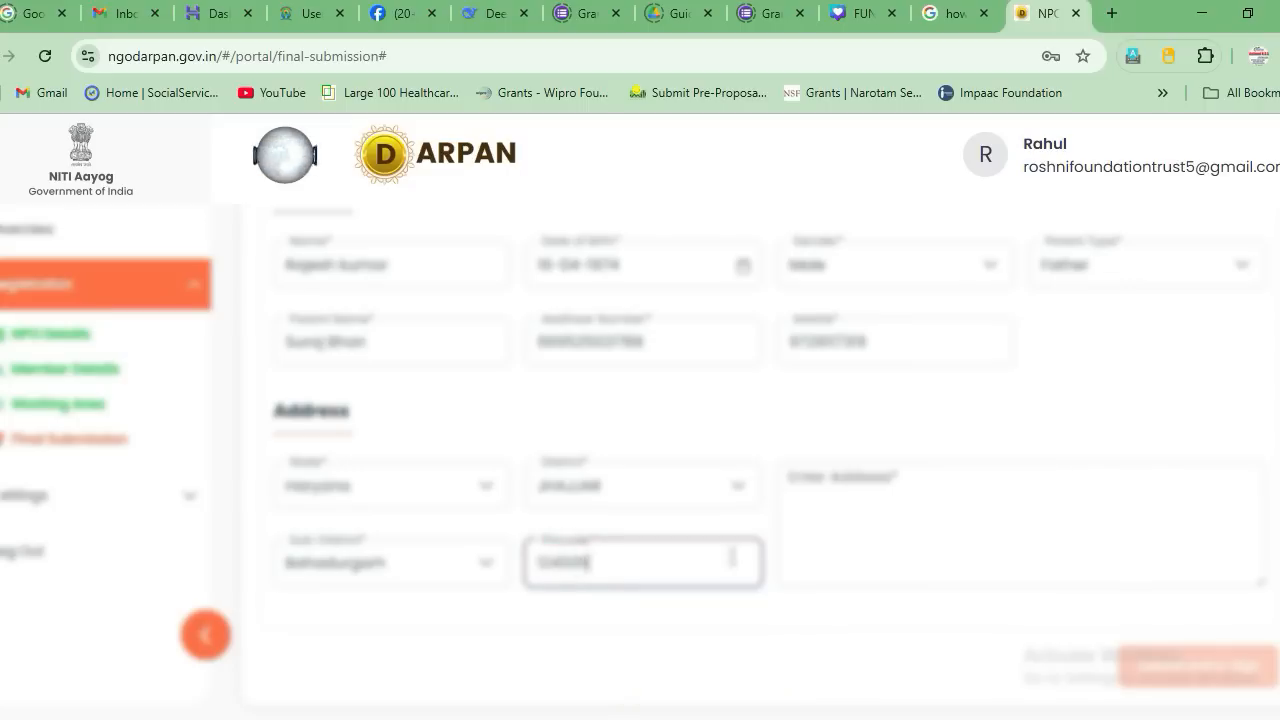
# Enter the witness's full postal address in the address text box
pyautogui.click(832, 500)
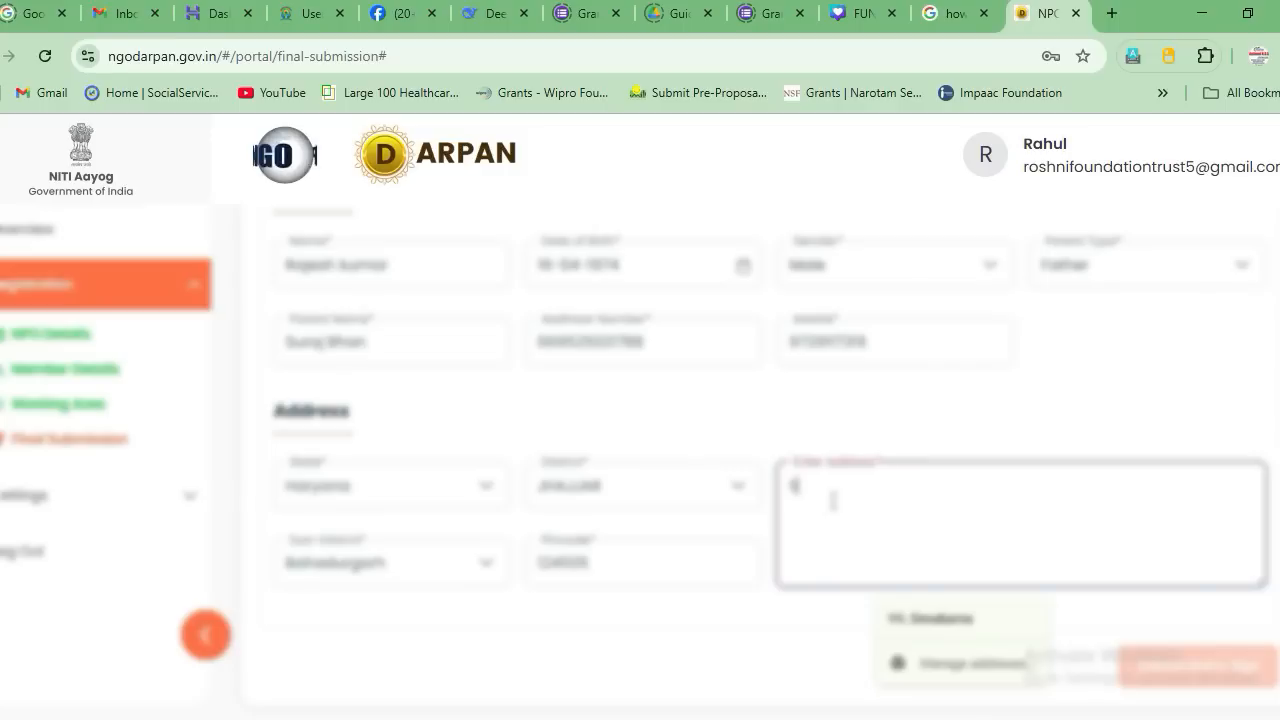
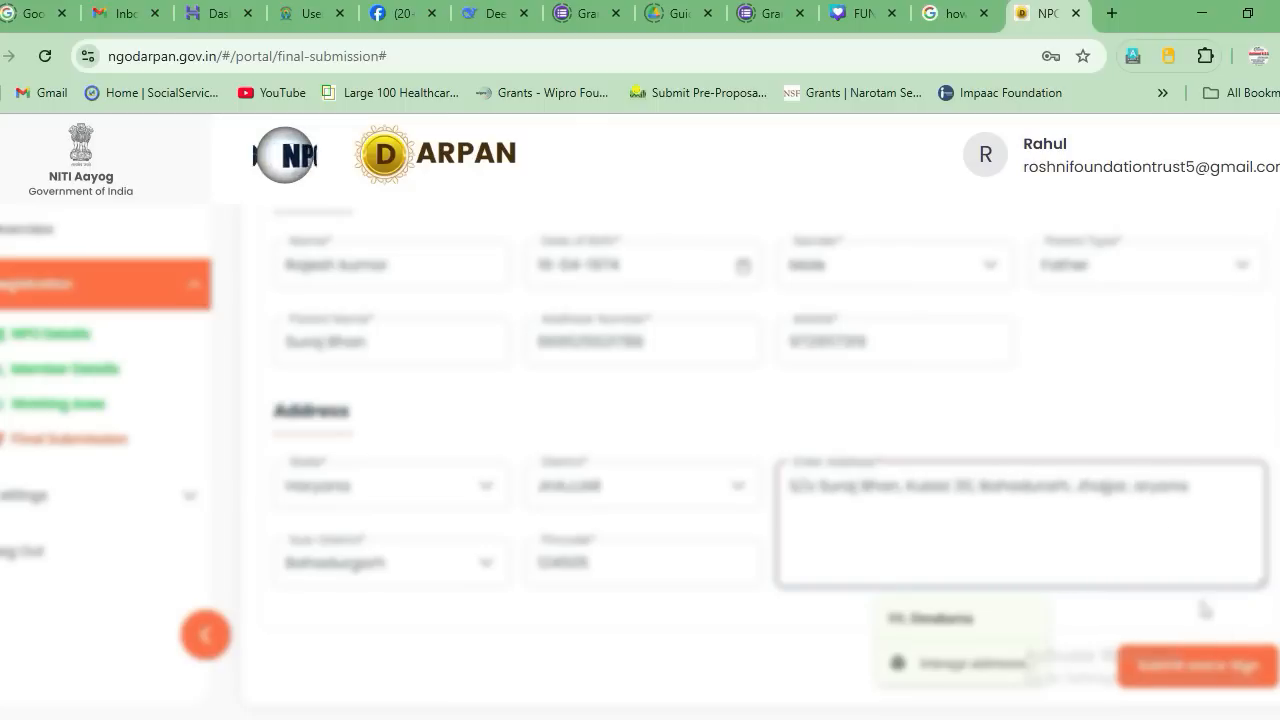
# Proceed to submission and e-signing, and accept both the deponent's verification and the witness declaration in the draft affidavit
pyautogui.click(1192, 670)
pyautogui.scroll(-2, 880, 382)
pyautogui.scroll(2, 880, 382)
pyautogui.scroll(-2, 814, 346)
pyautogui.scroll(-10, 814, 346)
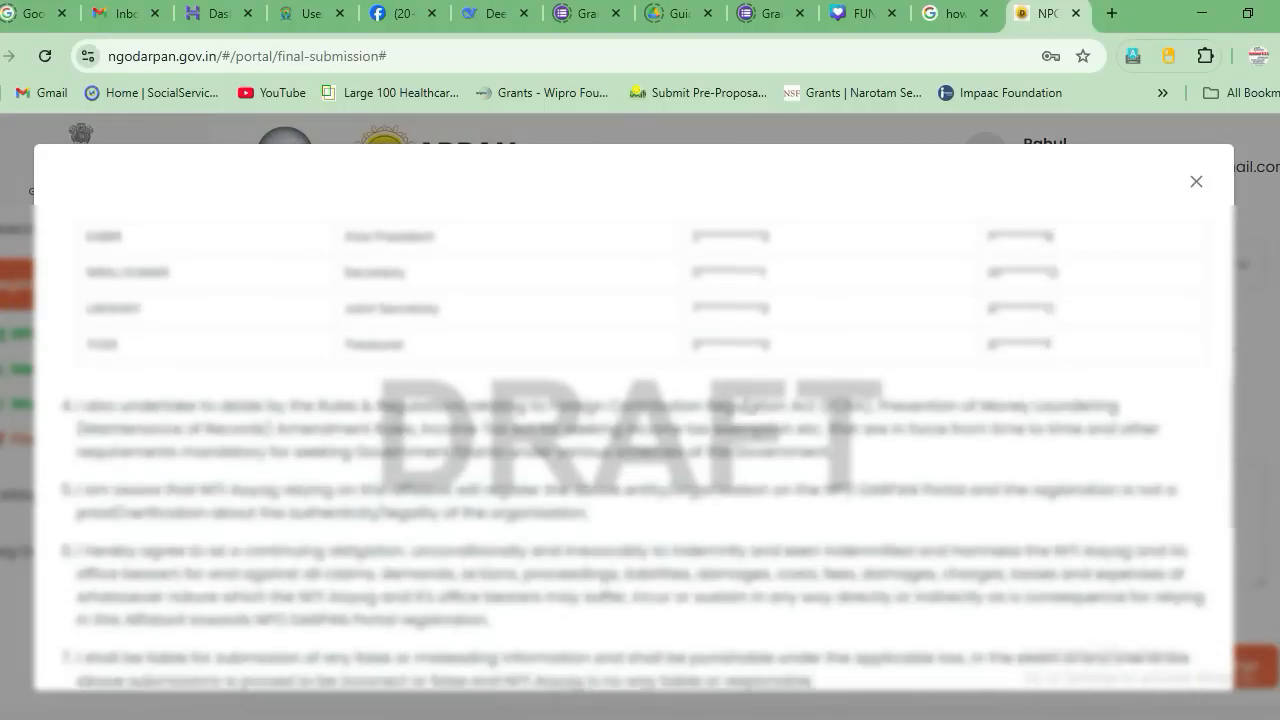
pyautogui.click(67, 380)
pyautogui.scroll(-1, 470, 376)
pyautogui.click(67, 505)
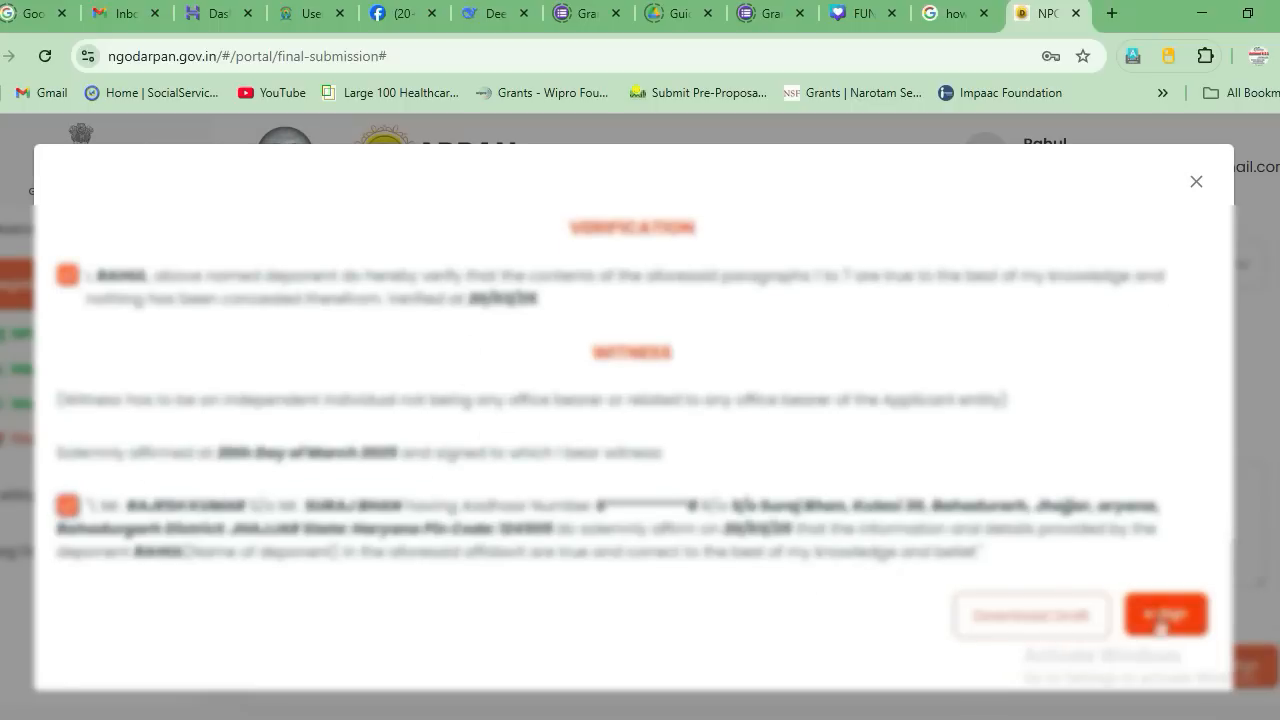
# Check the affidavit's office bearers table, download the affidavit draft as a PDF and dismiss the download notification
pyautogui.scroll(10, 935, 535)
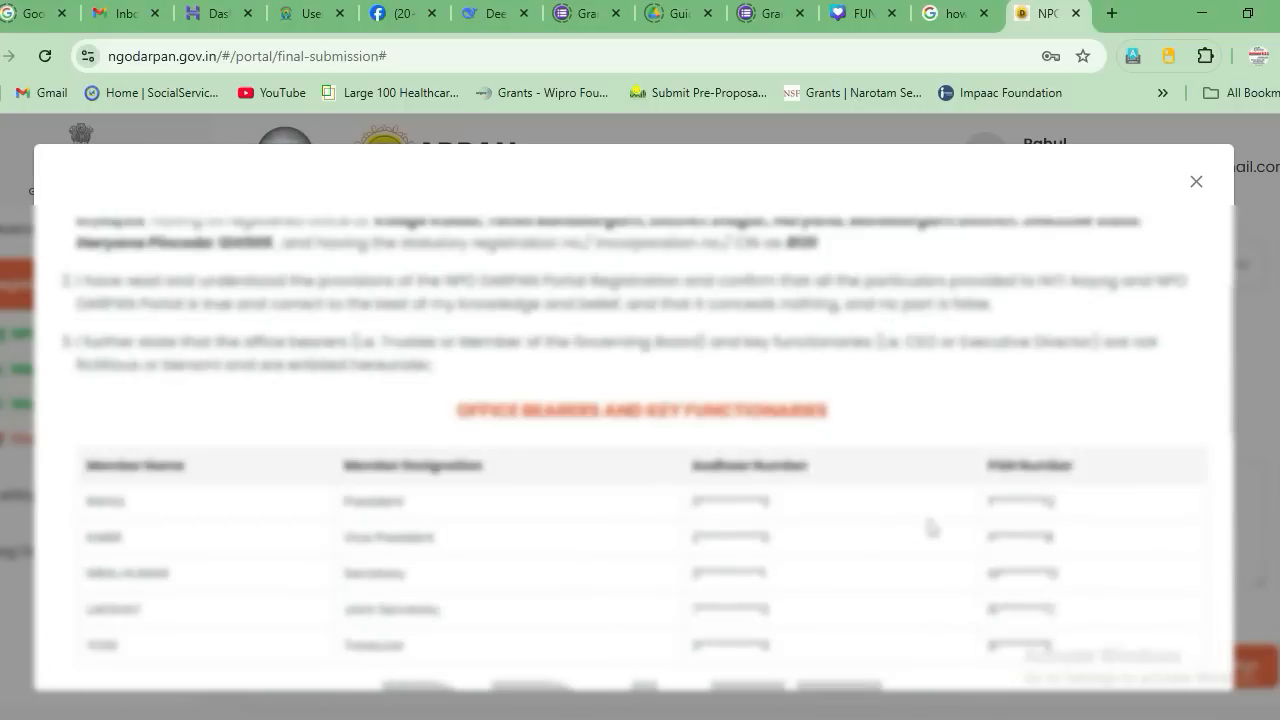
pyautogui.scroll(-10, 932, 528)
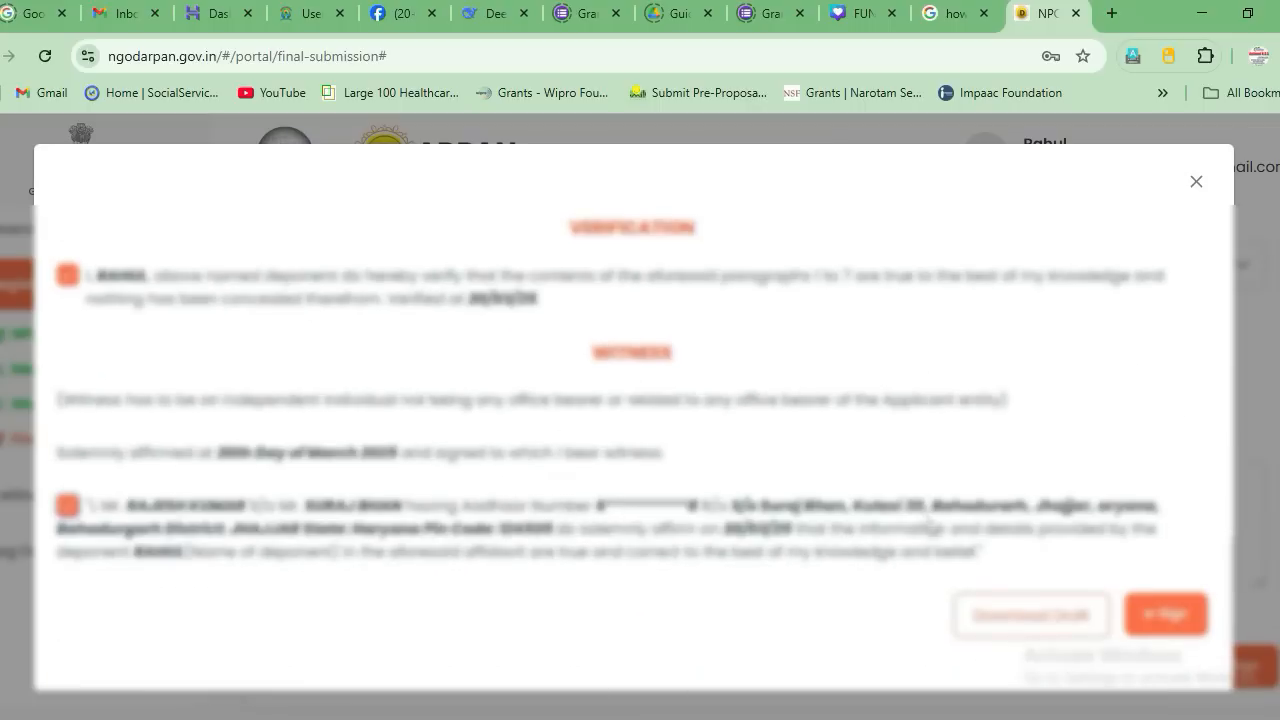
pyautogui.click(1030, 622)
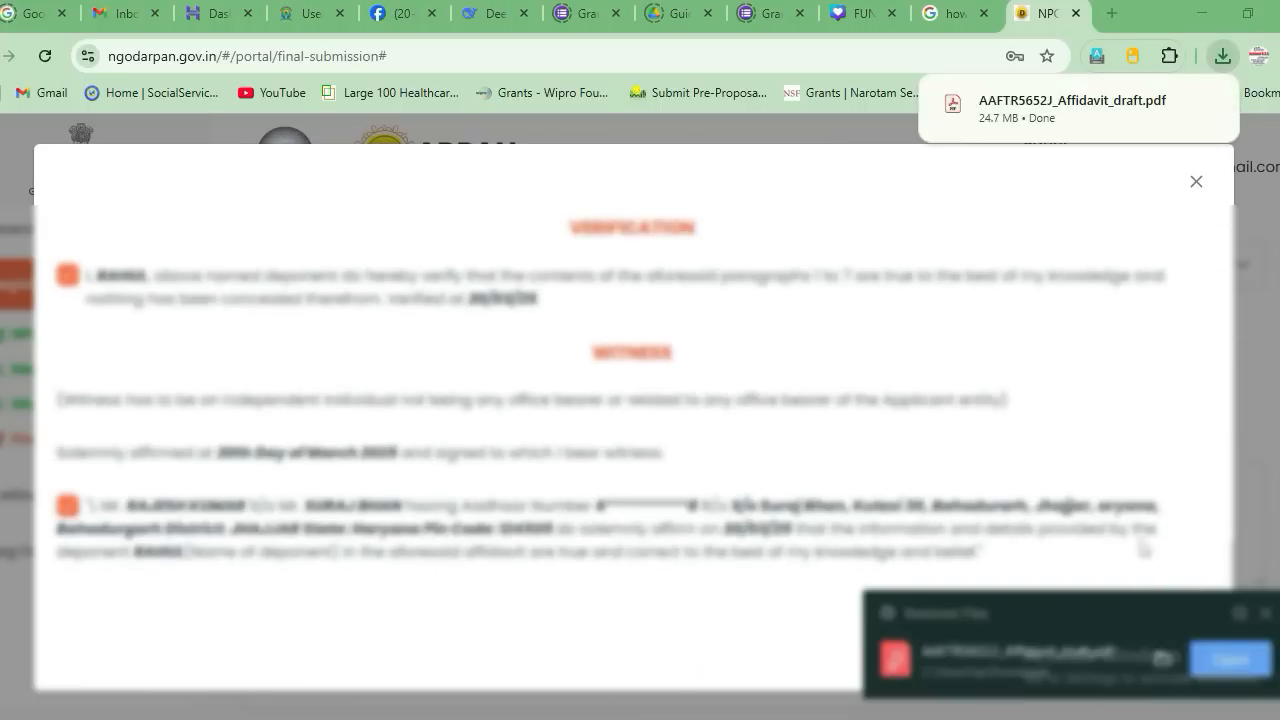
pyautogui.click(1265, 613)
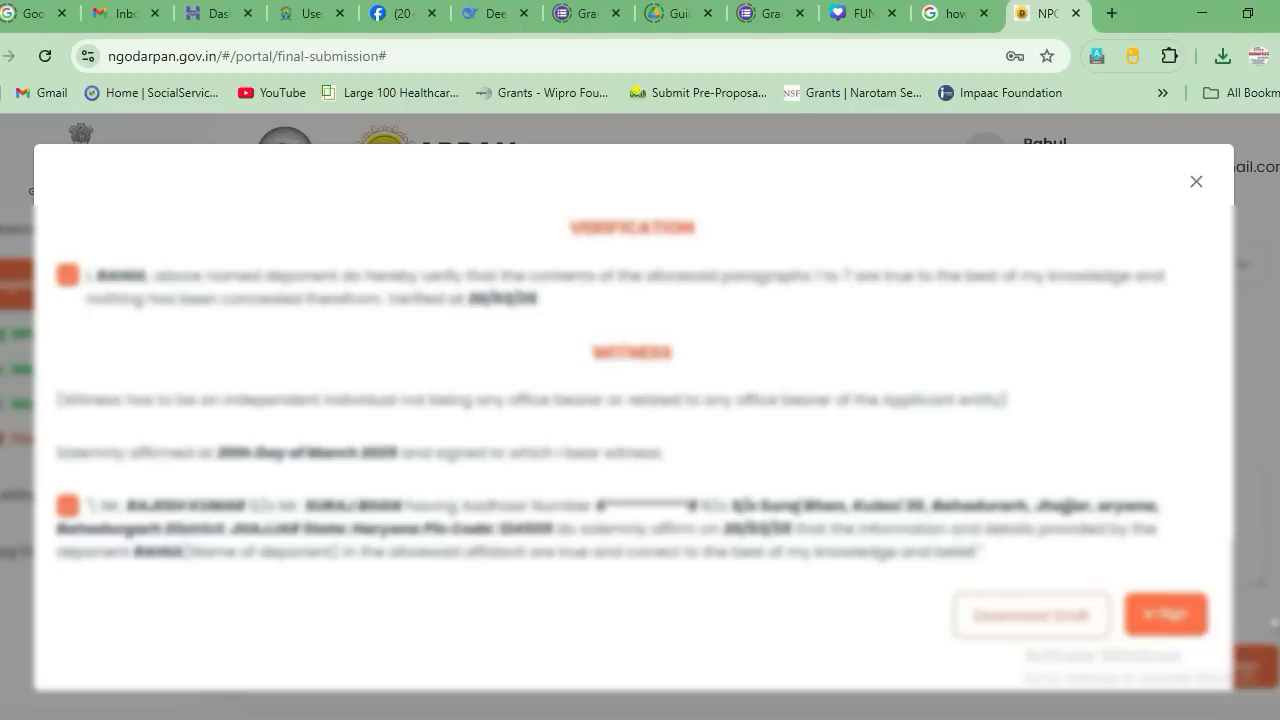
# E-sign the affidavit by entering and submitting the one-time password, and close the submission confirmation
pyautogui.click(1175, 630)
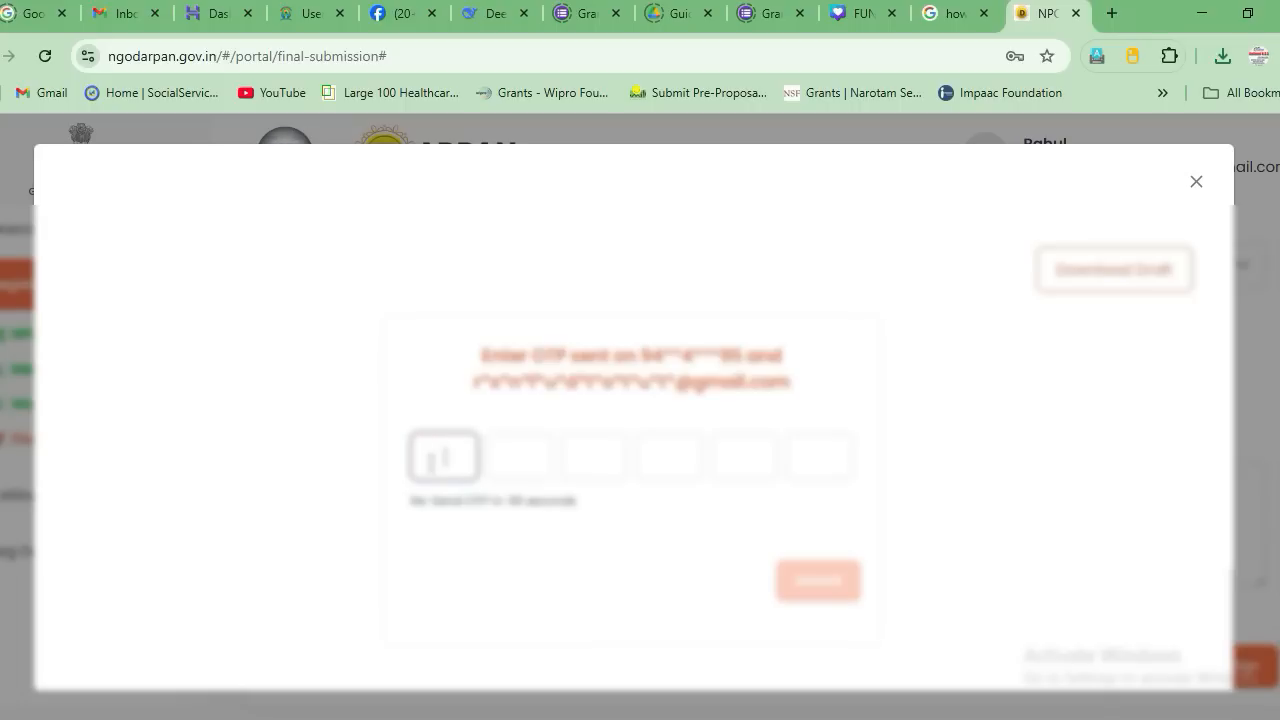
pyautogui.write('******')
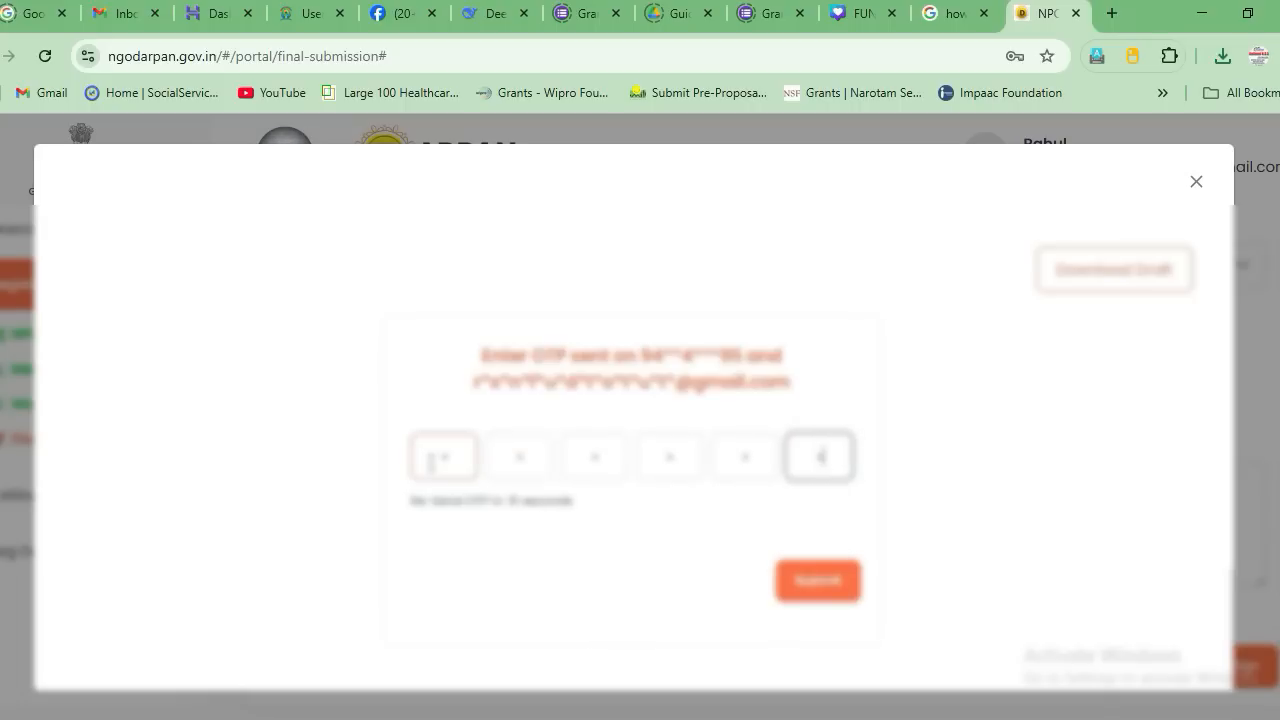
pyautogui.click(815, 590)
pyautogui.click(905, 537)
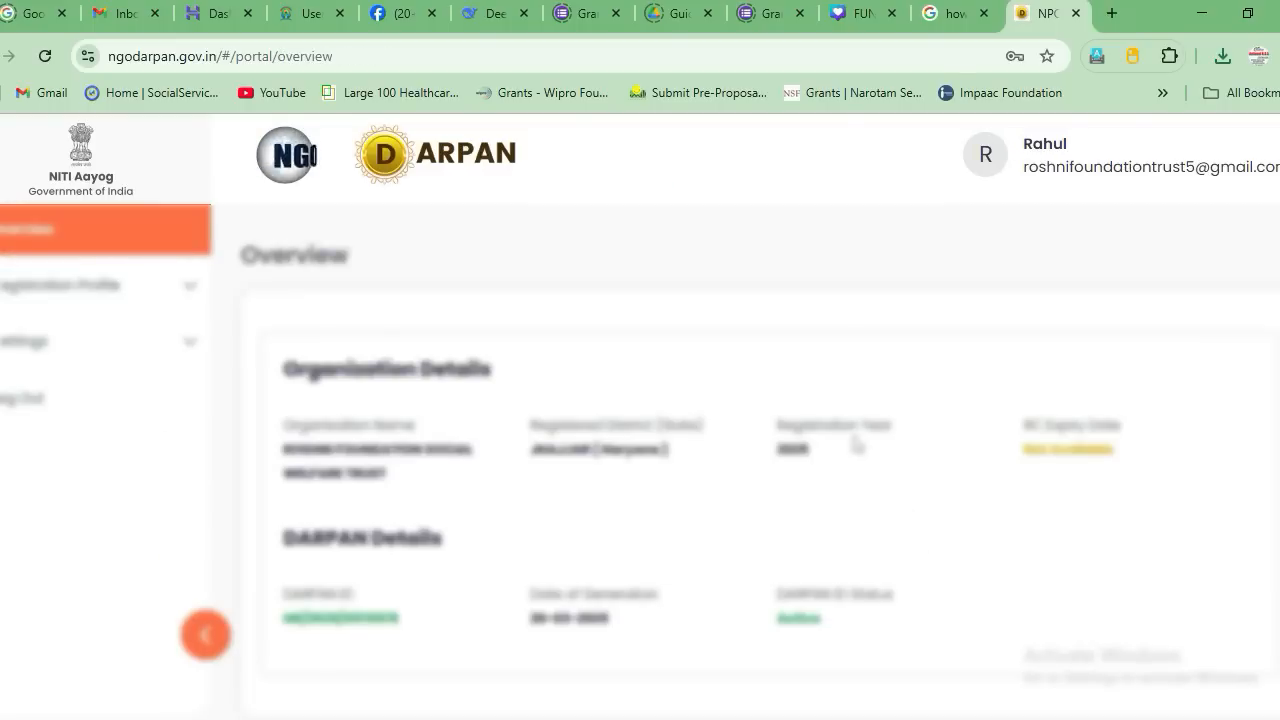
# Check the organization overview, open the NPO details in the registration profile and download the registration details
pyautogui.scroll(-1, 800, 438)
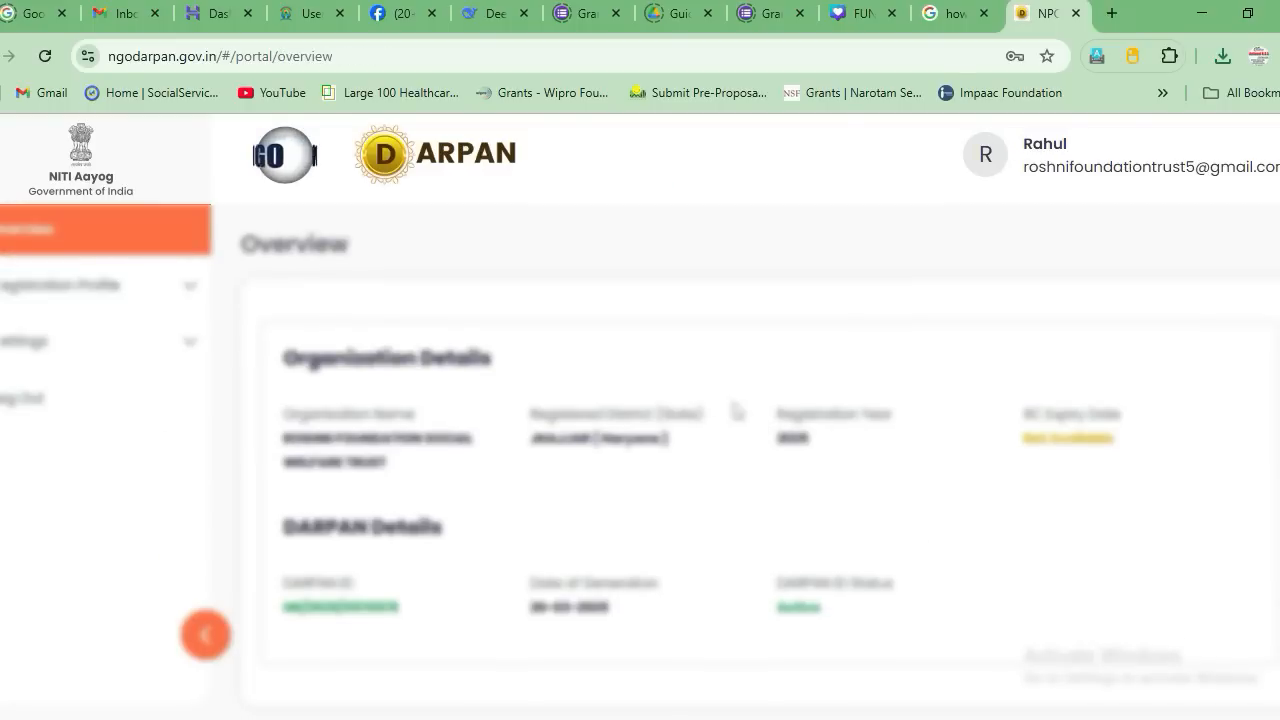
pyautogui.scroll(1, 729, 437)
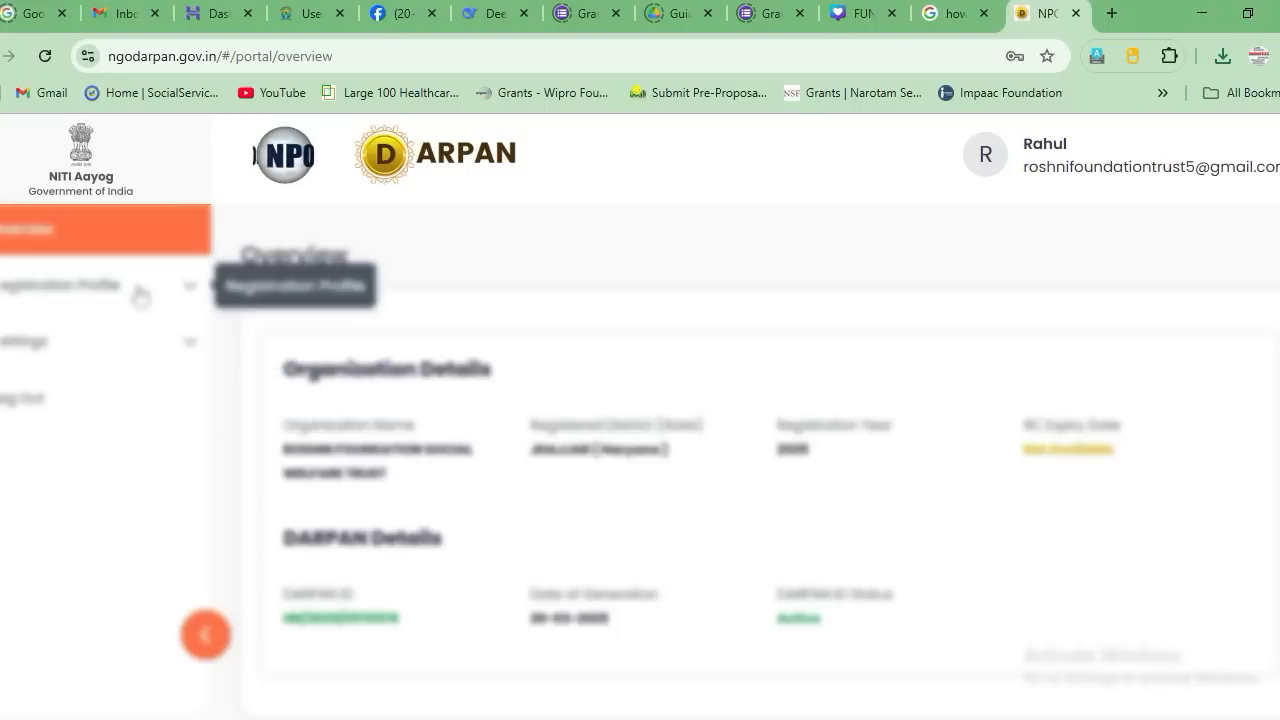
pyautogui.scroll(-1, 700, 520)
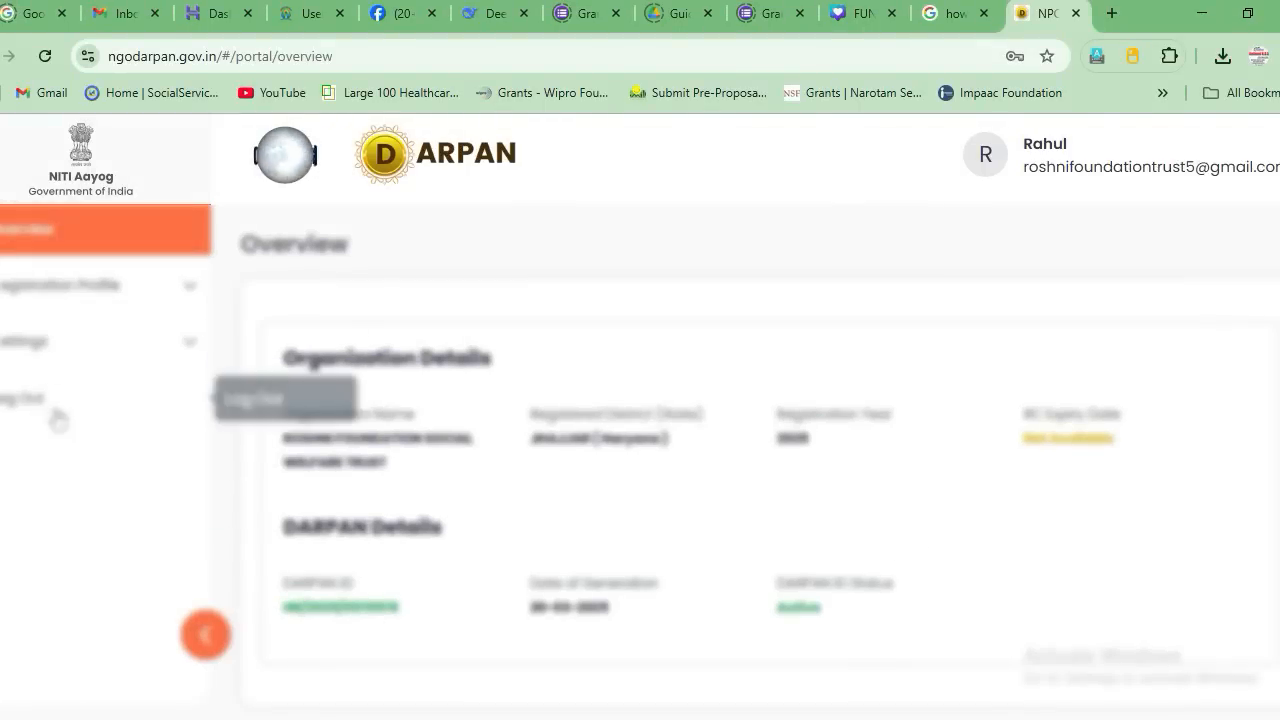
pyautogui.click(68, 287)
pyautogui.click(55, 335)
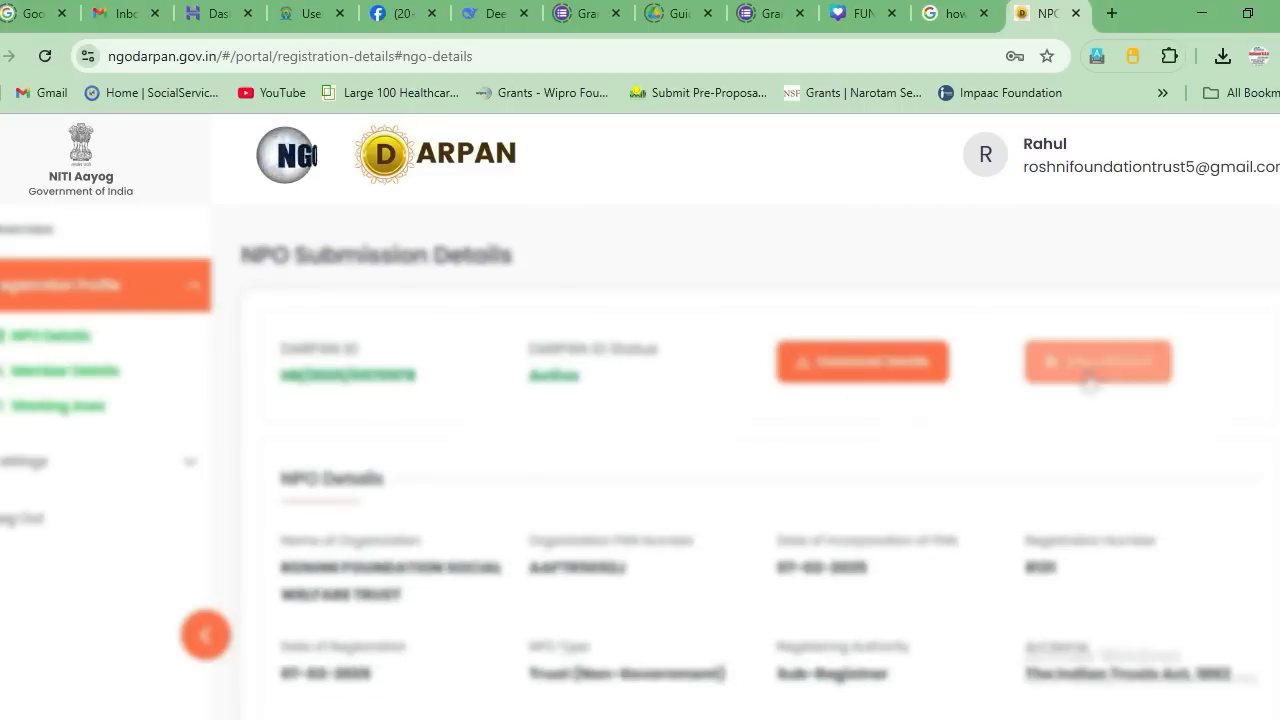
pyautogui.click(877, 376)
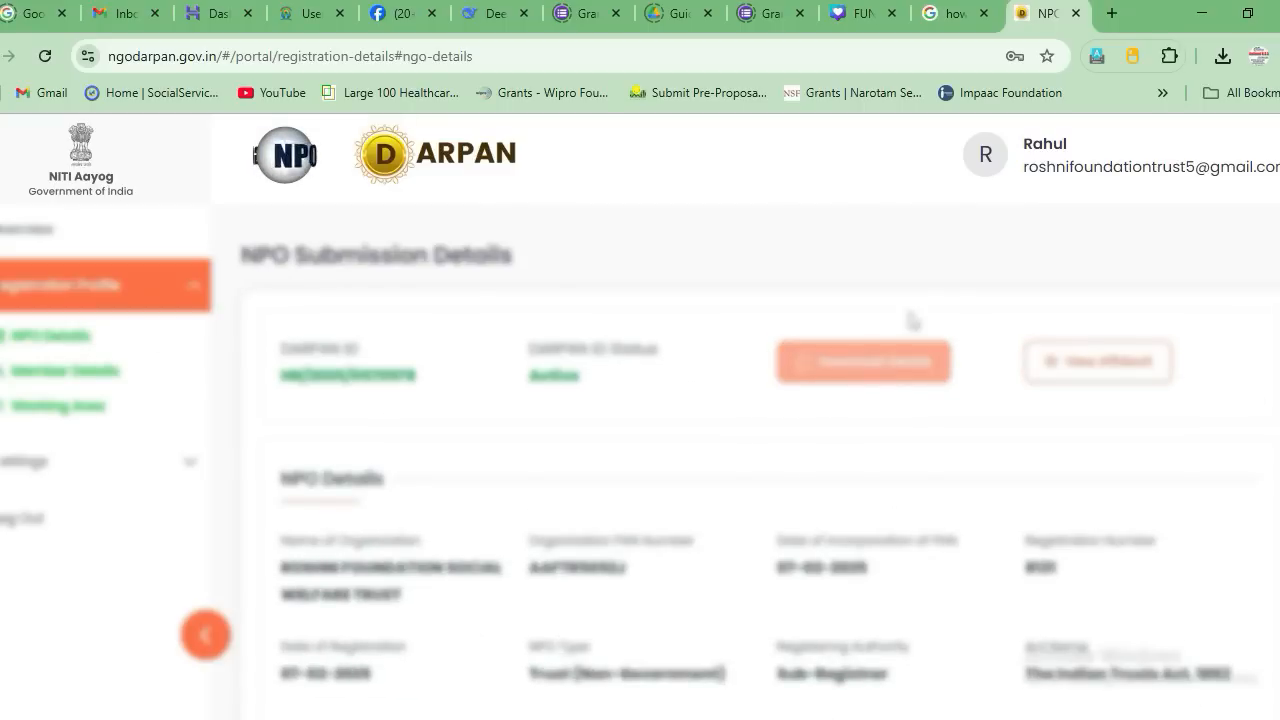
# Examine the NPO submission details page, including its projects and activities sections
pyautogui.scroll(-15, 908, 330)
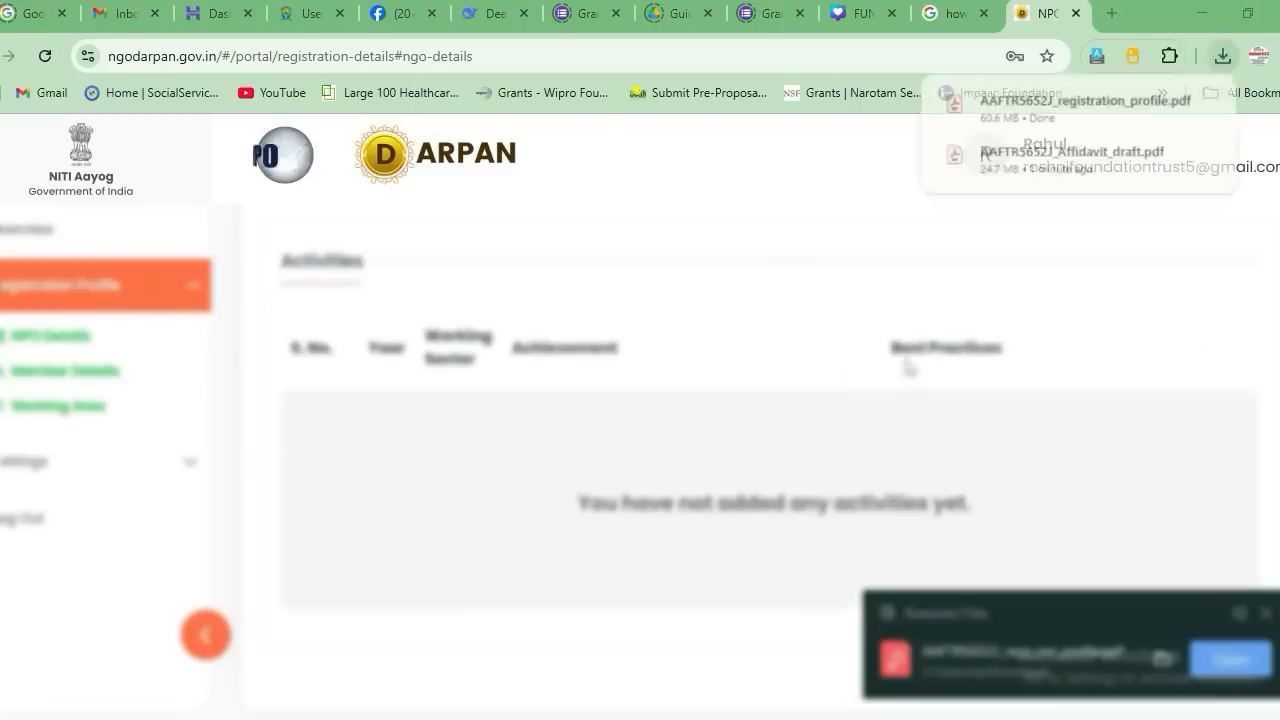
pyautogui.scroll(5, 908, 366)
pyautogui.scroll(-3, 840, 443)
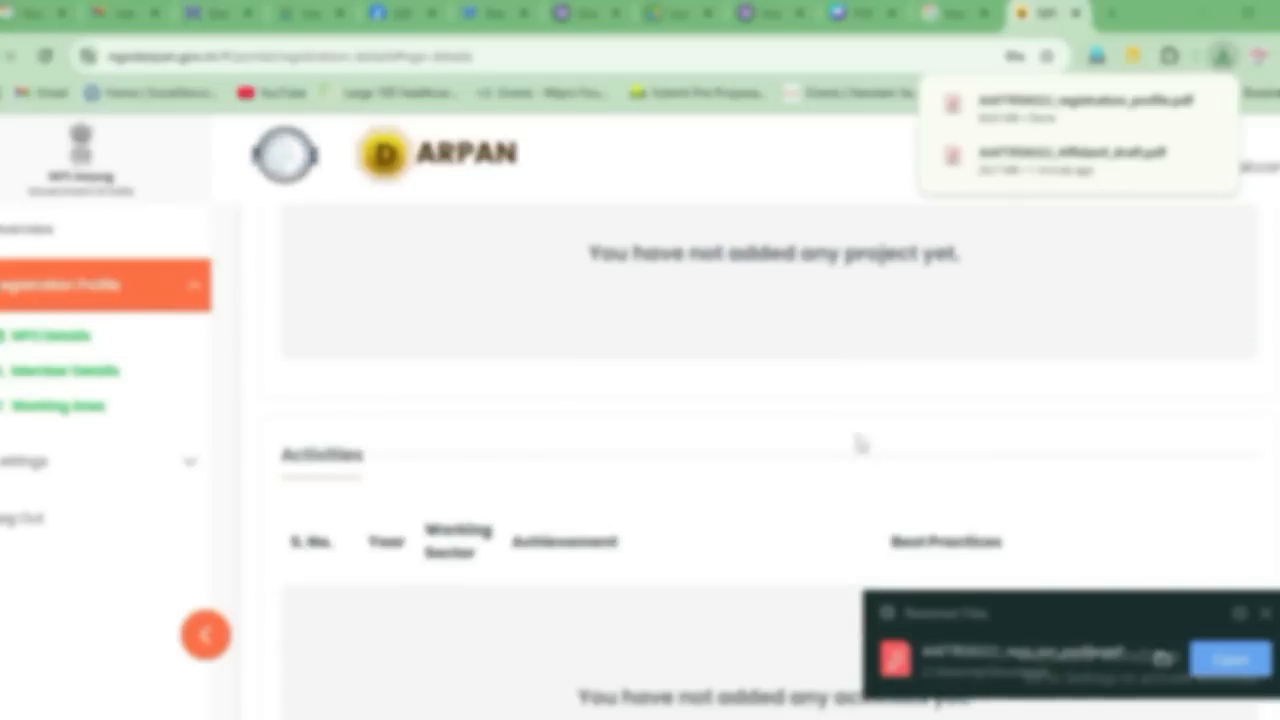
pyautogui.scroll(-1, 840, 443)
pyautogui.scroll(5, 1030, 450)
pyautogui.scroll(4, 1000, 455)
pyautogui.scroll(-2, 965, 446)
pyautogui.scroll(1, 900, 375)
pyautogui.scroll(10, 900, 376)
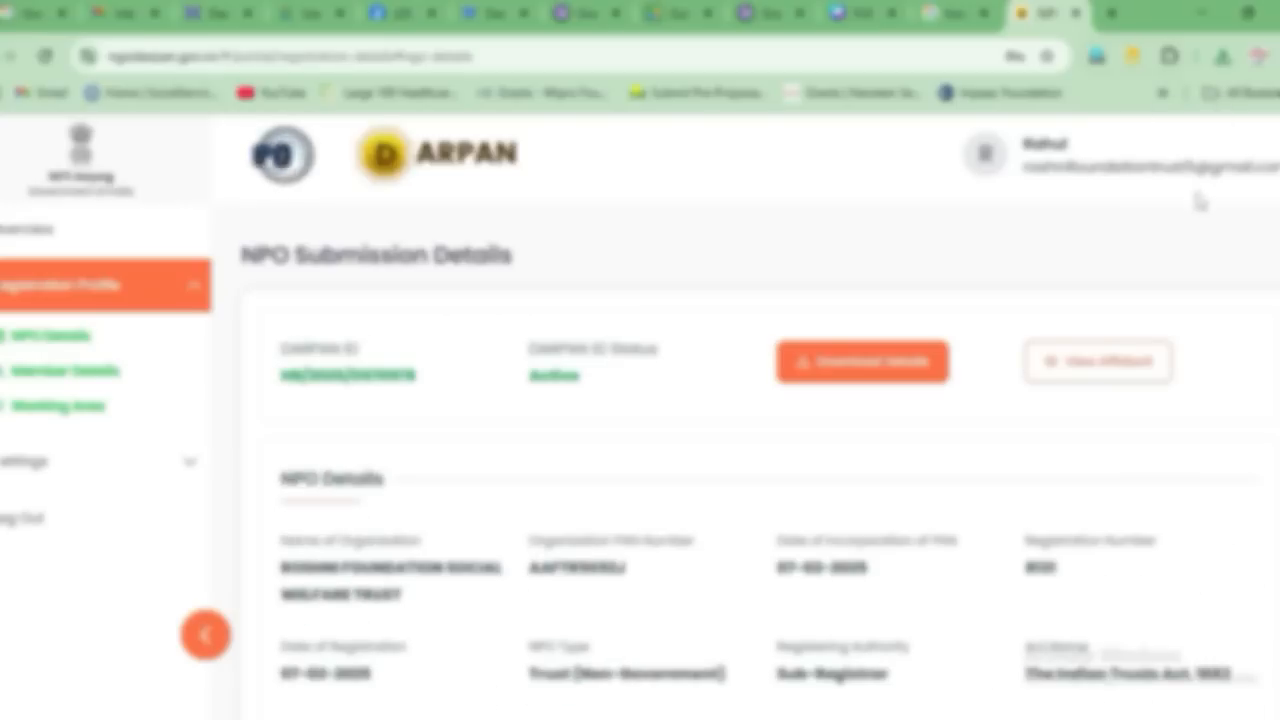
# Log out of the NGO Darpan portal
pyautogui.click(42, 520)
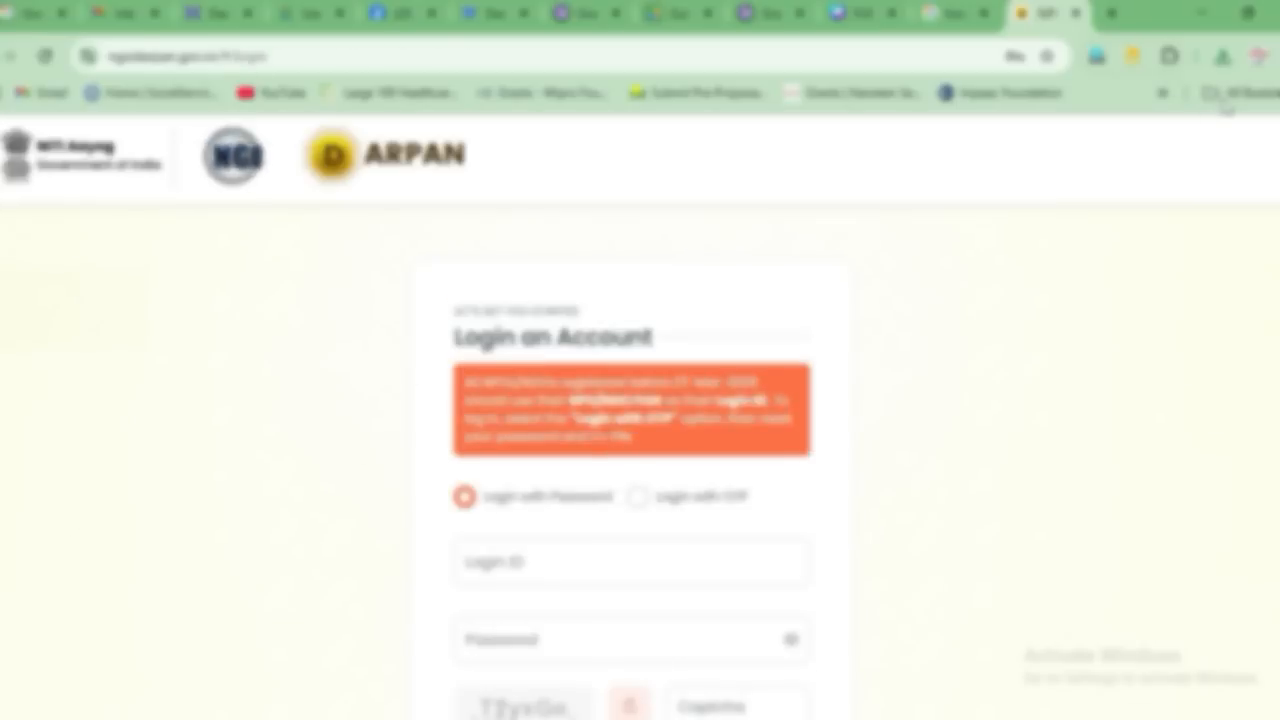